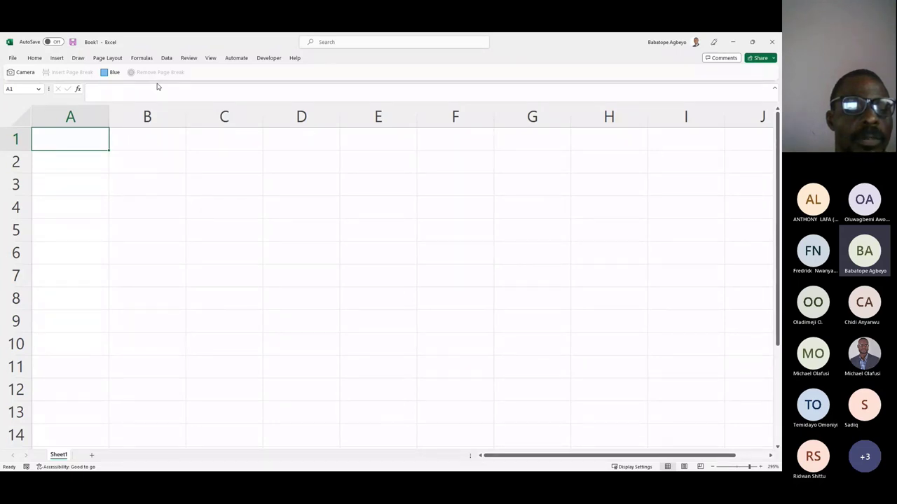
{"action": "scroll", "coordinate": [158, 87], "scroll_direction": "up", "scroll_amount": 1}
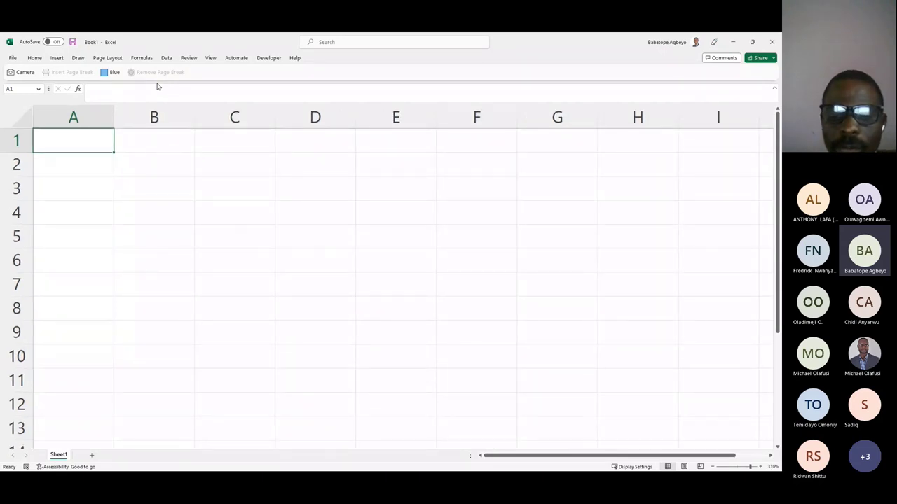
{"action": "left_click_drag", "start_coordinate": [86, 140], "coordinate": [597, 156]}
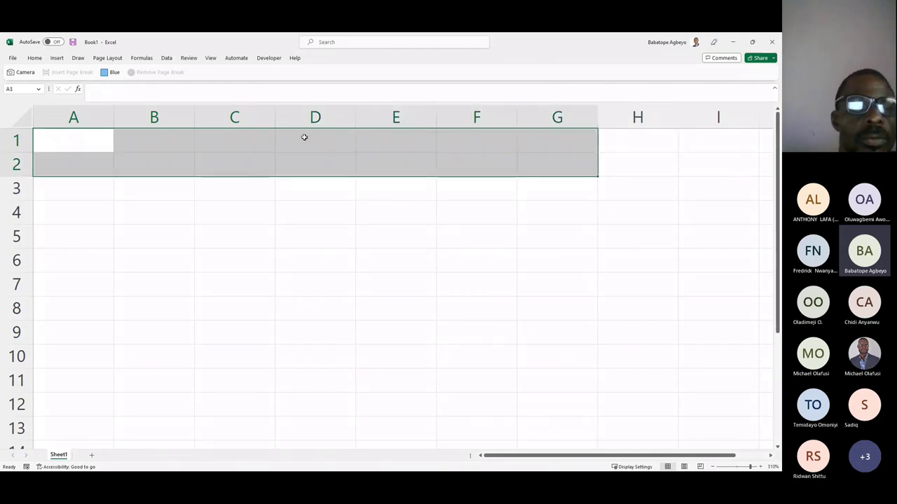
{"action": "left_click", "coordinate": [35, 58]}
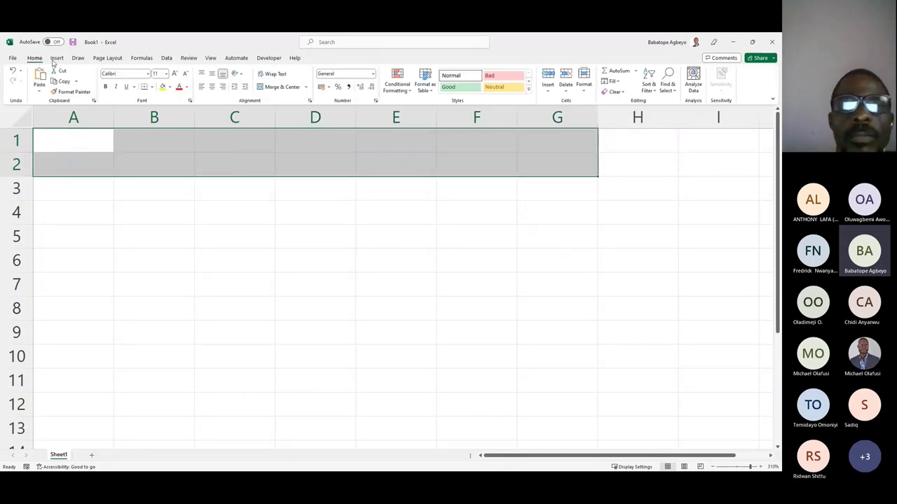
{"action": "left_click", "coordinate": [170, 87]}
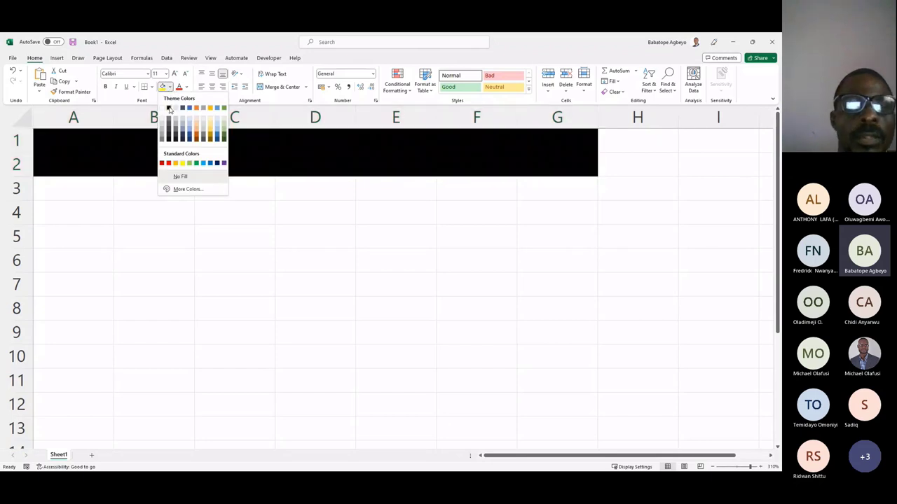
{"action": "key", "text": "Escape"}
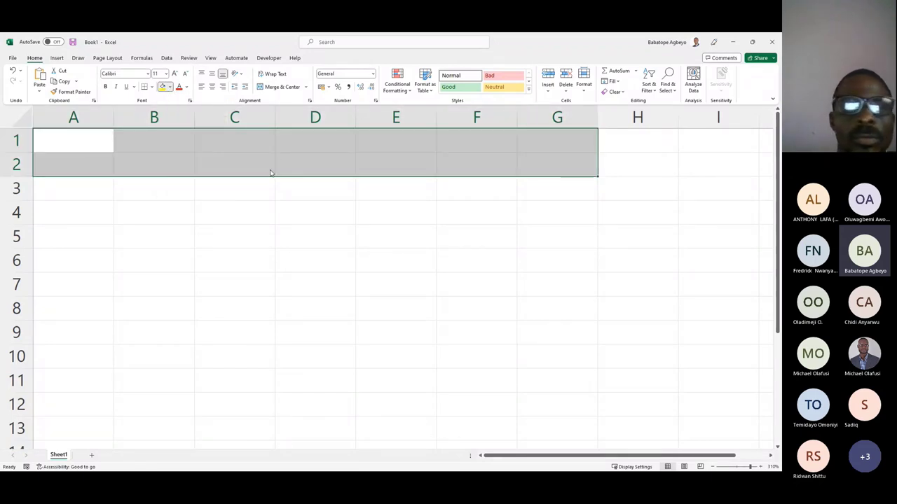
{"action": "left_click", "coordinate": [195, 169]}
{"action": "left_click", "coordinate": [220, 164]}
{"action": "left_click_drag", "start_coordinate": [66, 133], "coordinate": [577, 155]}
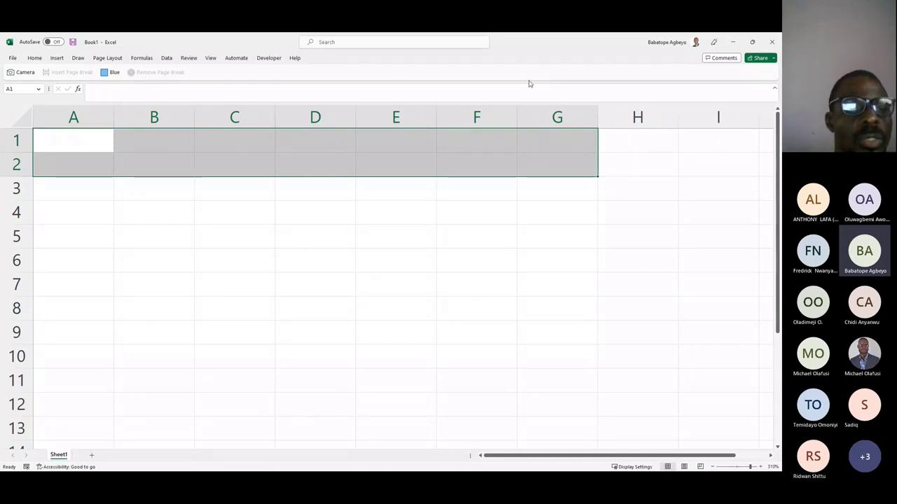
{"action": "left_click", "coordinate": [35, 59]}
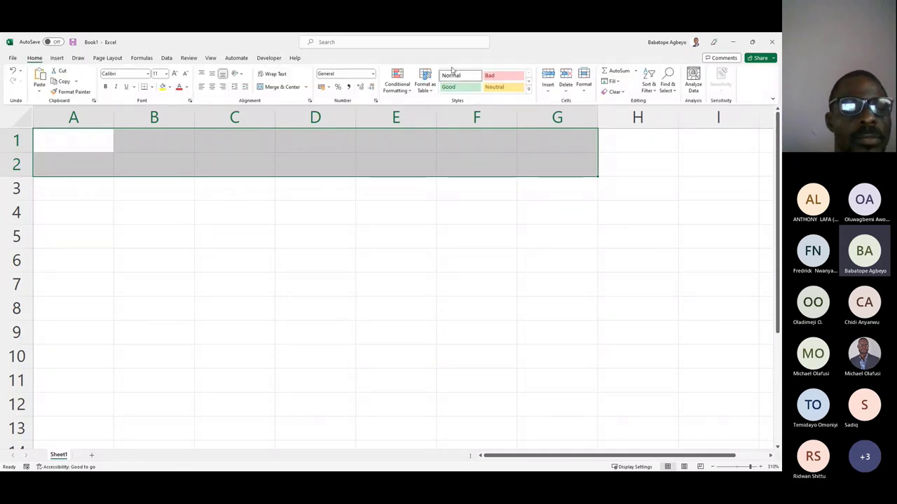
{"action": "left_click", "coordinate": [406, 180]}
Step: Start a new cell style and exclude its number, alignment, font, border and protection formatting, leaving only fill included
{"action": "left_click", "coordinate": [376, 203]}
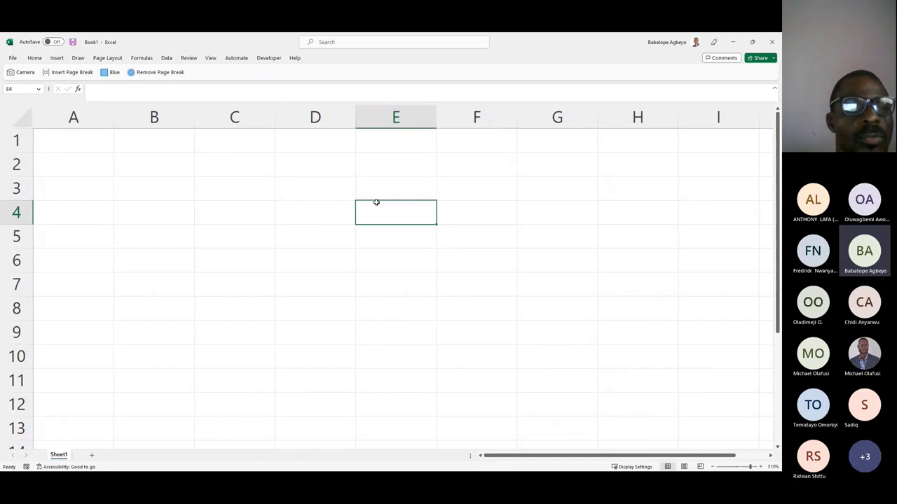
{"action": "key", "text": "h"}
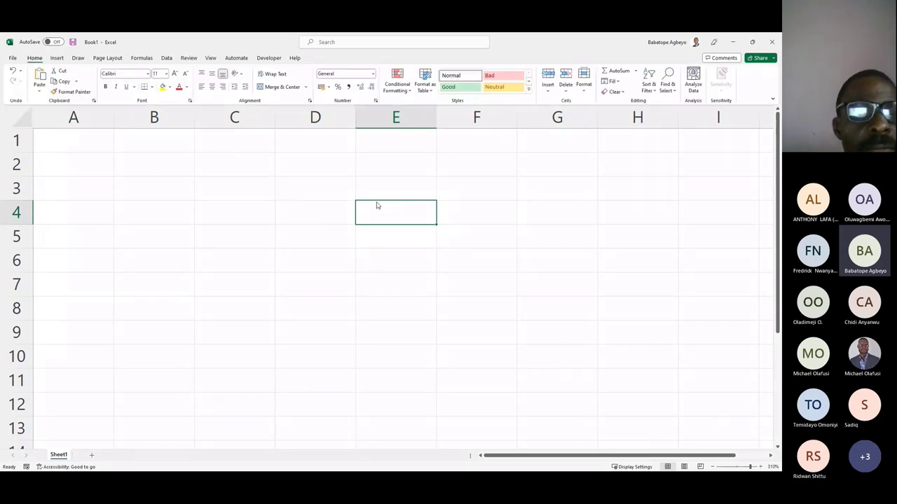
{"action": "key", "text": "j"}
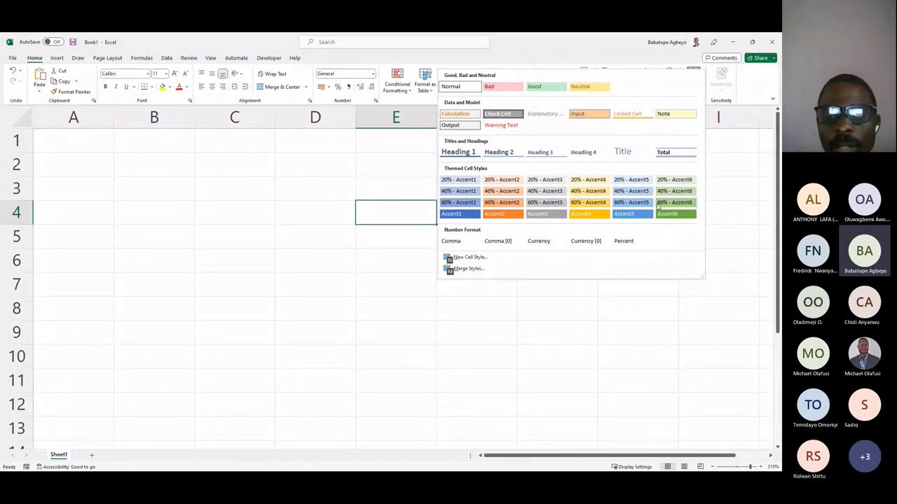
{"action": "left_click", "coordinate": [479, 260]}
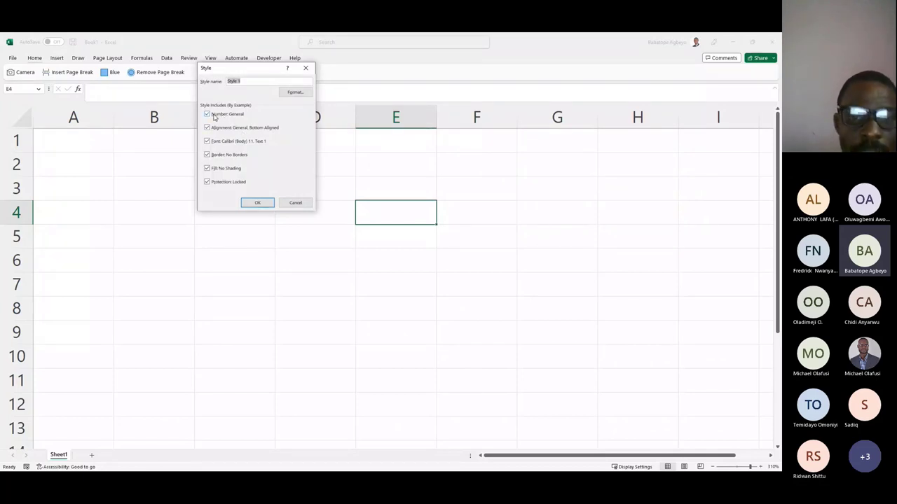
{"action": "left_click", "coordinate": [208, 114]}
{"action": "left_click", "coordinate": [208, 127]}
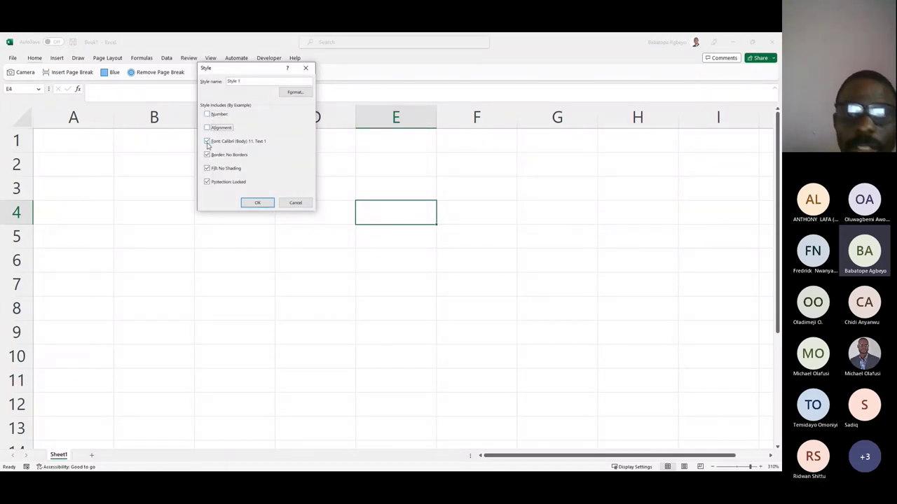
{"action": "left_click", "coordinate": [207, 141]}
{"action": "left_click", "coordinate": [207, 155]}
{"action": "left_click", "coordinate": [208, 182]}
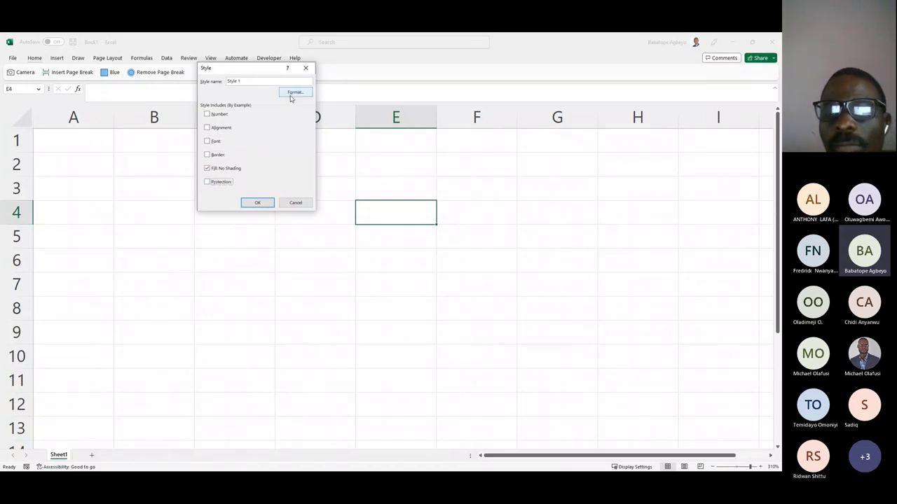
Step: Name the new cell style Banner and include font formatting in it
{"action": "left_click_drag", "start_coordinate": [257, 82], "coordinate": [208, 81]}
{"action": "type", "text": "Banner"}
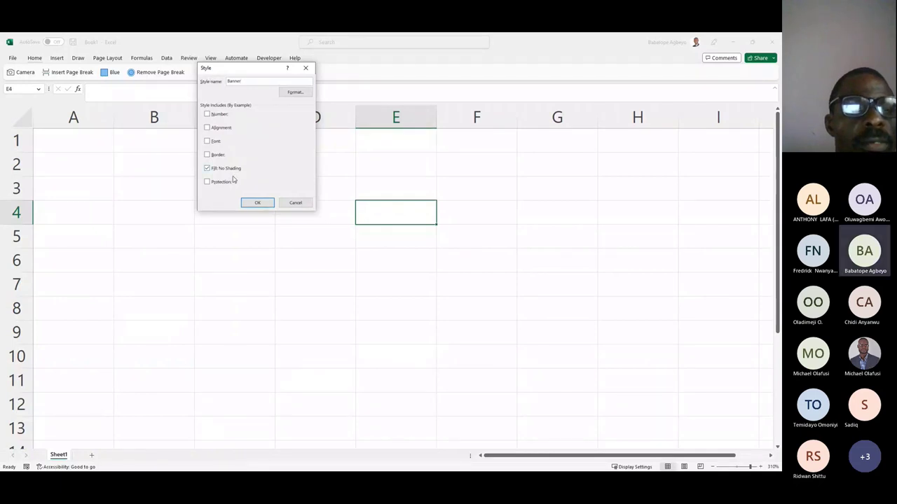
{"action": "left_click", "coordinate": [207, 142]}
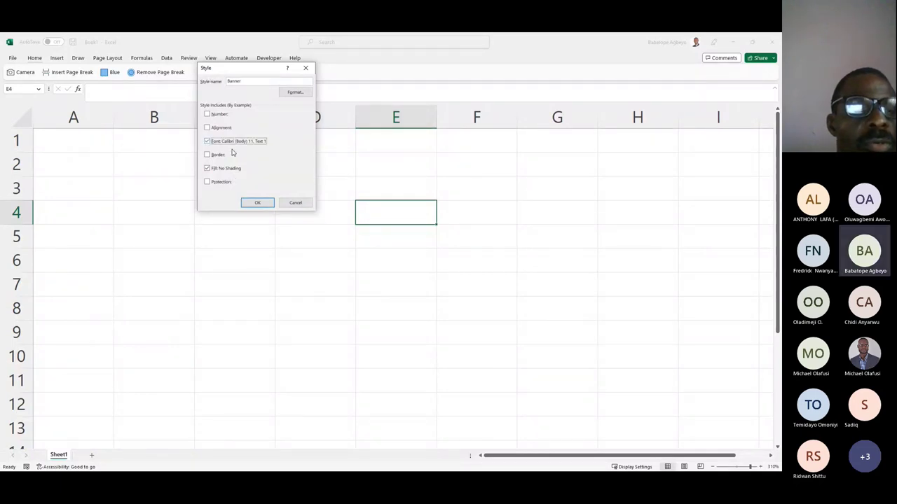
Step: Give the Banner style a dark grey background fill from the theme's black shades
{"action": "left_click", "coordinate": [293, 96]}
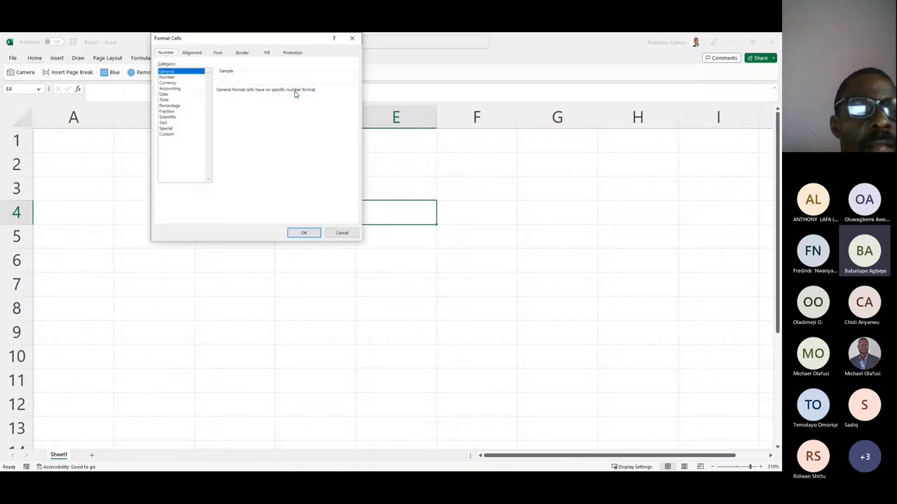
{"action": "left_click", "coordinate": [275, 71]}
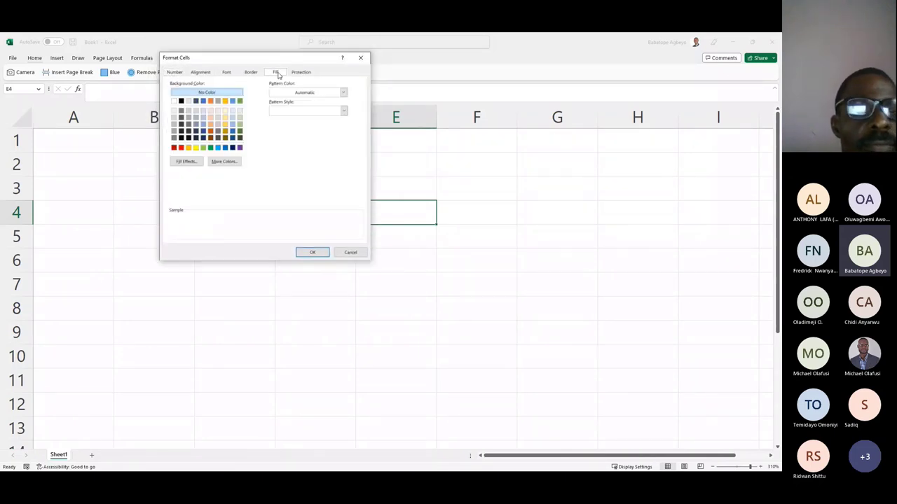
{"action": "left_click", "coordinate": [182, 124]}
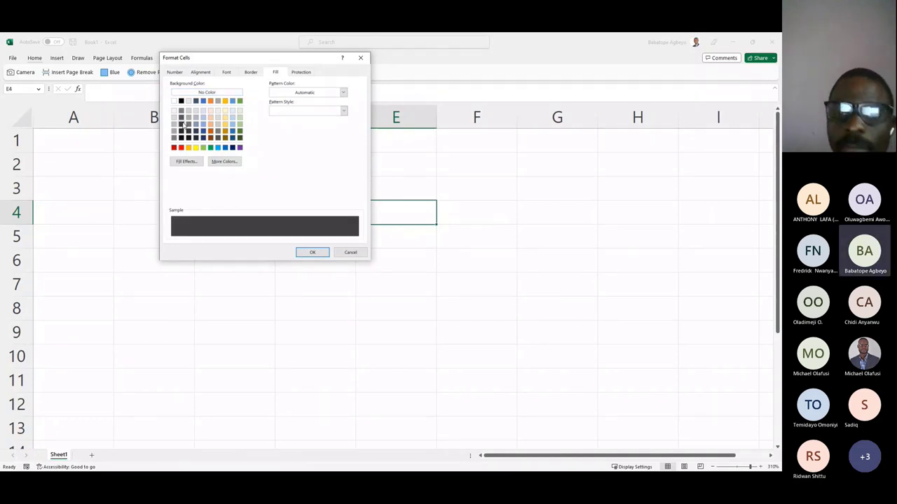
{"action": "left_click", "coordinate": [181, 131]}
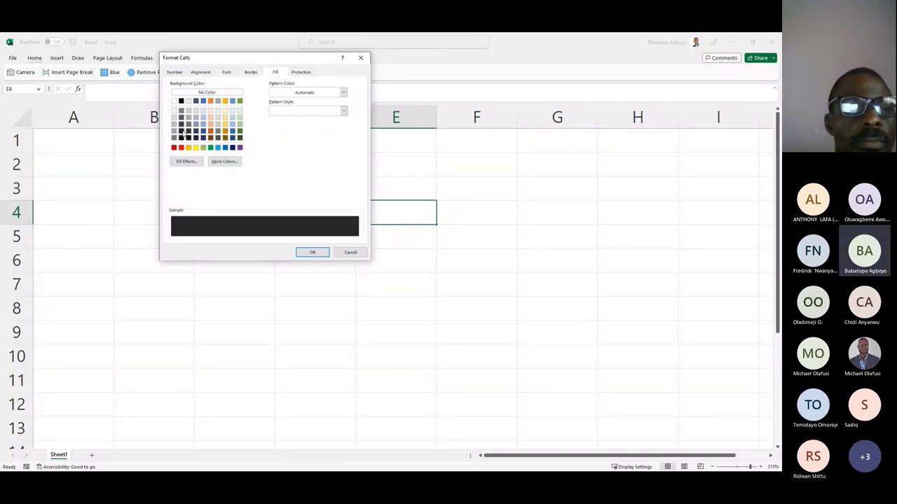
{"action": "left_click", "coordinate": [180, 125]}
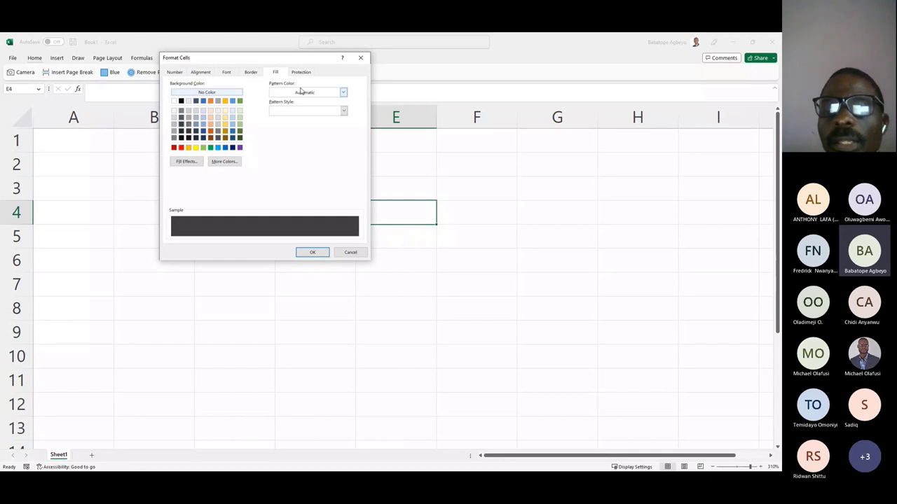
Step: Set the Banner style's font colour to white and save the style
{"action": "left_click", "coordinate": [228, 73]}
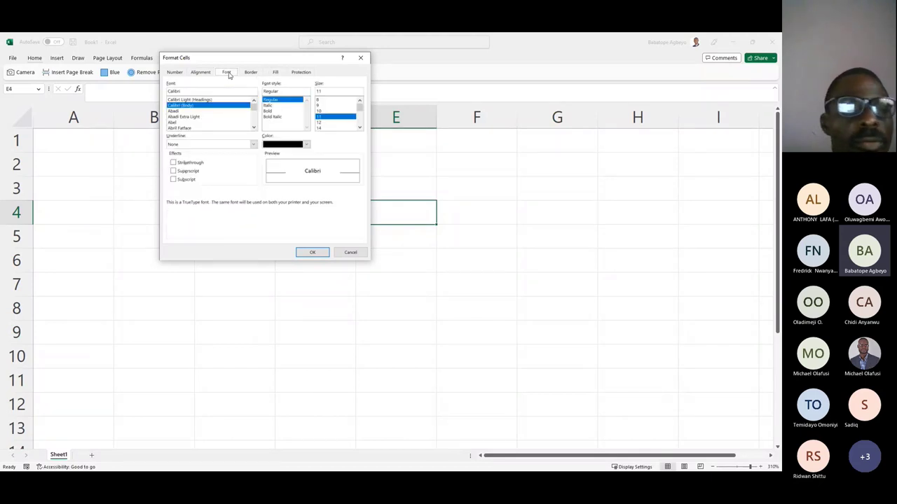
{"action": "left_click", "coordinate": [308, 143]}
{"action": "left_click", "coordinate": [267, 180]}
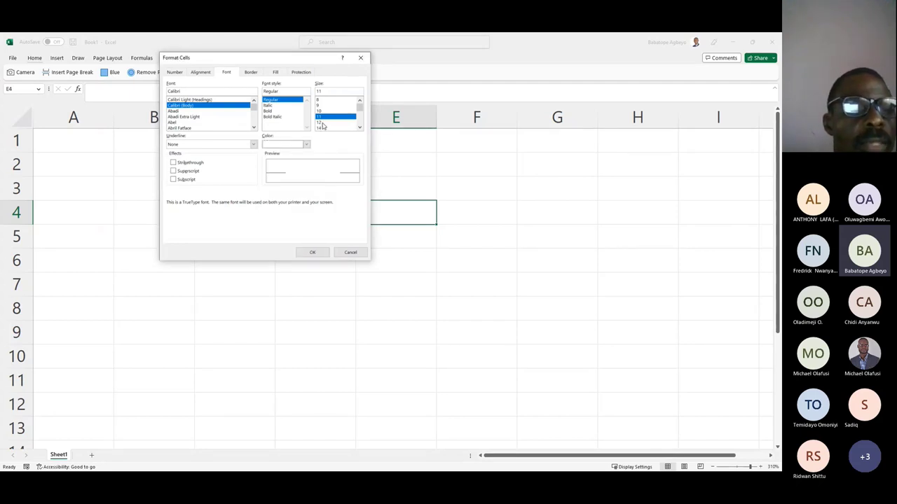
{"action": "left_click", "coordinate": [313, 253]}
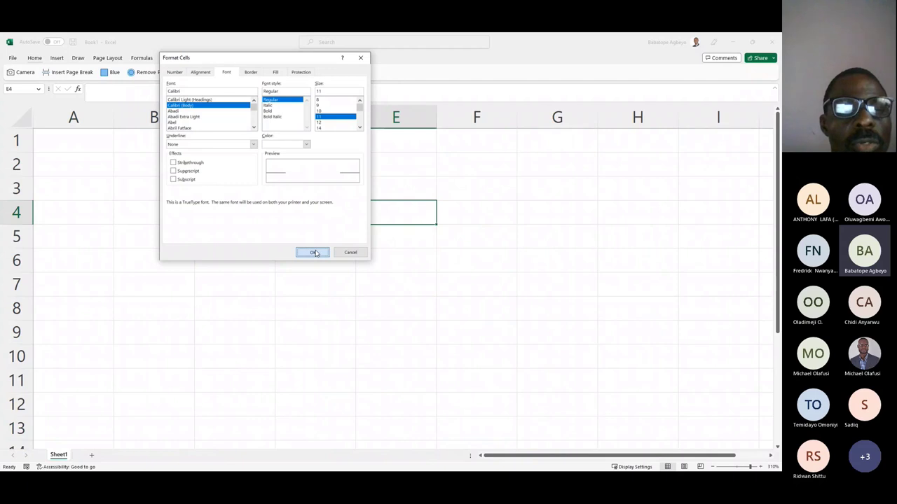
{"action": "left_click", "coordinate": [260, 203]}
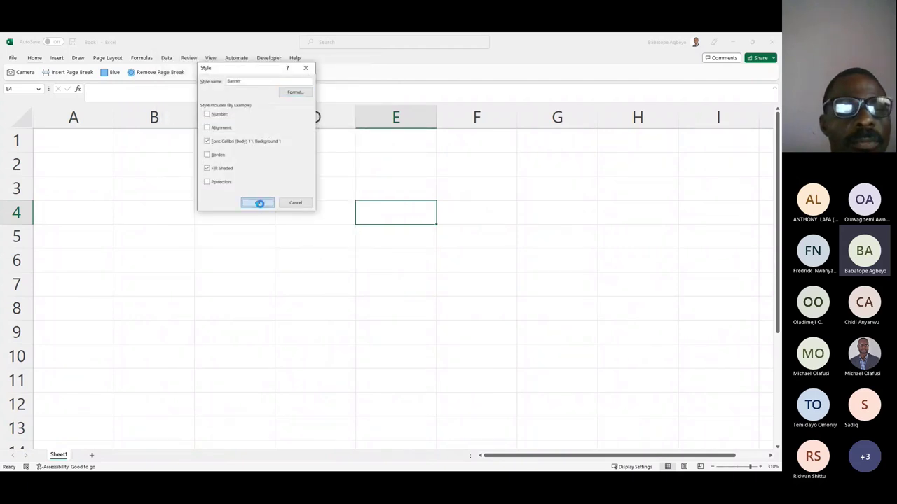
Step: Apply the custom Banner cell style to the range A1:K2
{"action": "left_click", "coordinate": [75, 140]}
{"action": "key", "text": "shift+Down"}
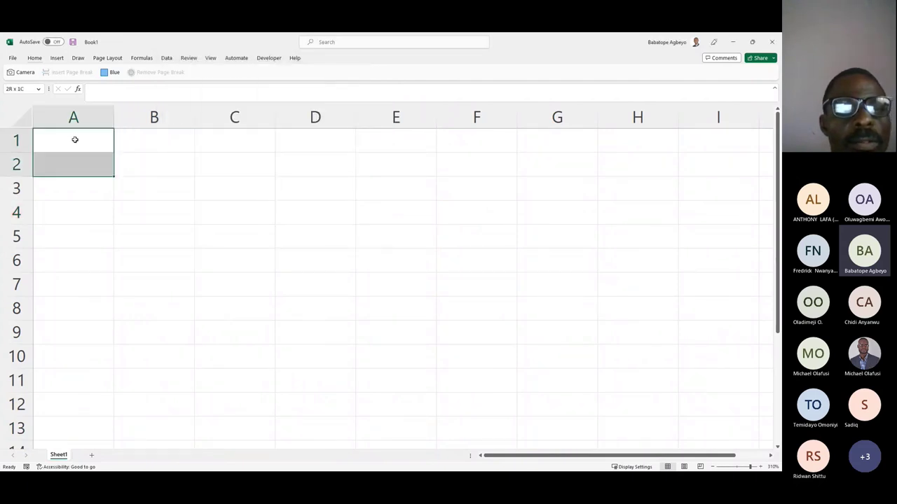
{"action": "key", "text": "shift+Right"}
{"action": "key", "text": "shift+Right"}
{"action": "key", "text": "shift+Right"}
{"action": "key", "text": "shift+Right"}
{"action": "key", "text": "shift+Right"}
{"action": "key", "text": "shift+Right"}
{"action": "key", "text": "shift+Right"}
{"action": "key", "text": "shift+Right"}
{"action": "key", "text": "shift+Right"}
{"action": "key", "text": "shift+Right"}
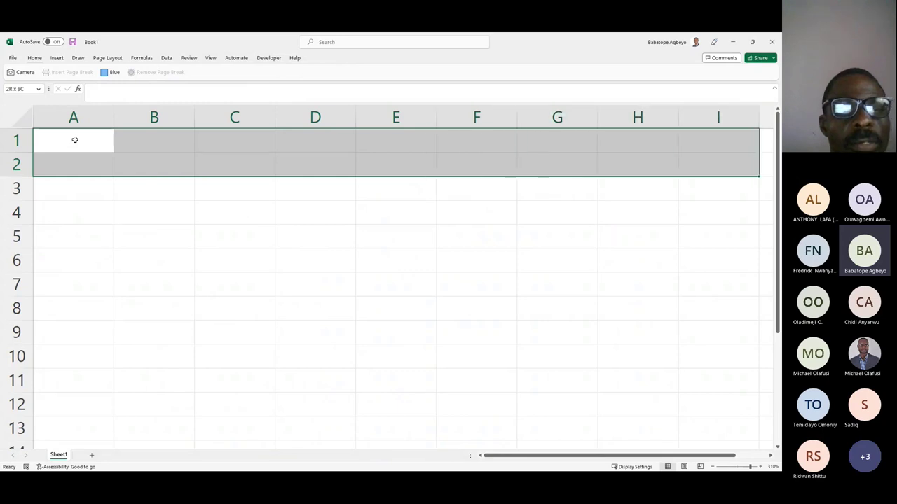
{"action": "key", "text": "alt"}
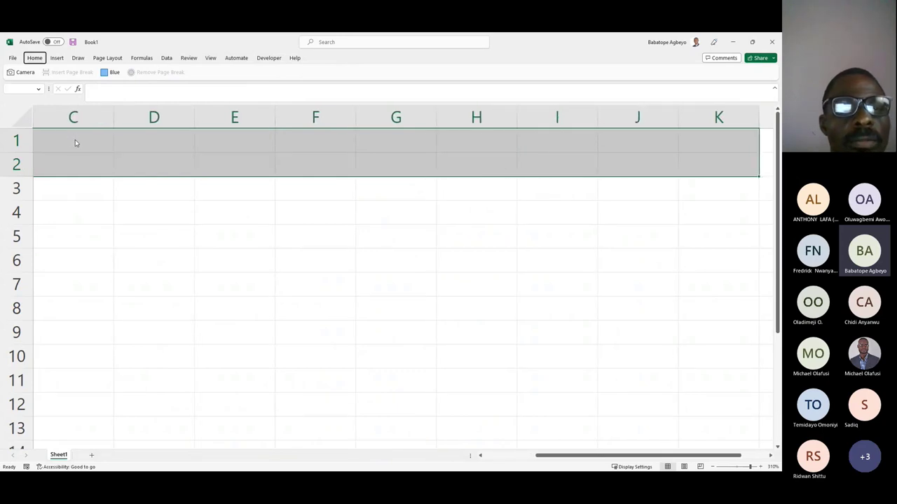
{"action": "key", "text": "h"}
{"action": "key", "text": "j"}
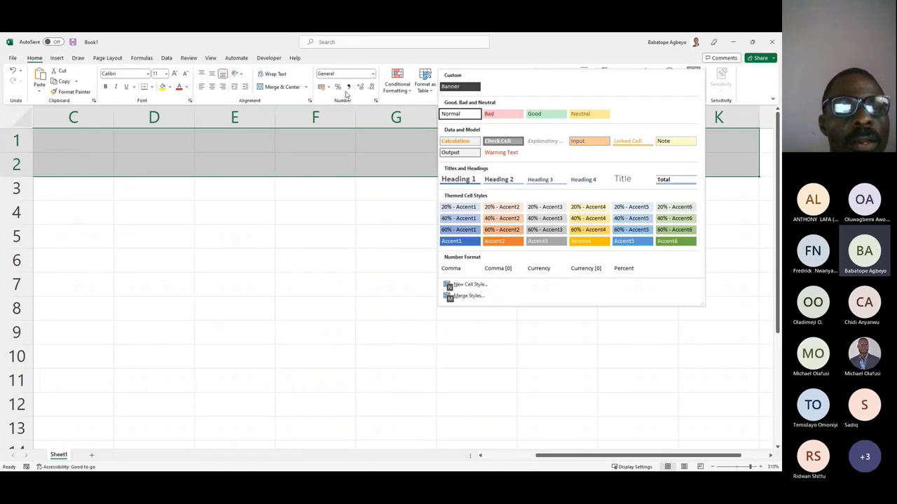
{"action": "left_click", "coordinate": [460, 86]}
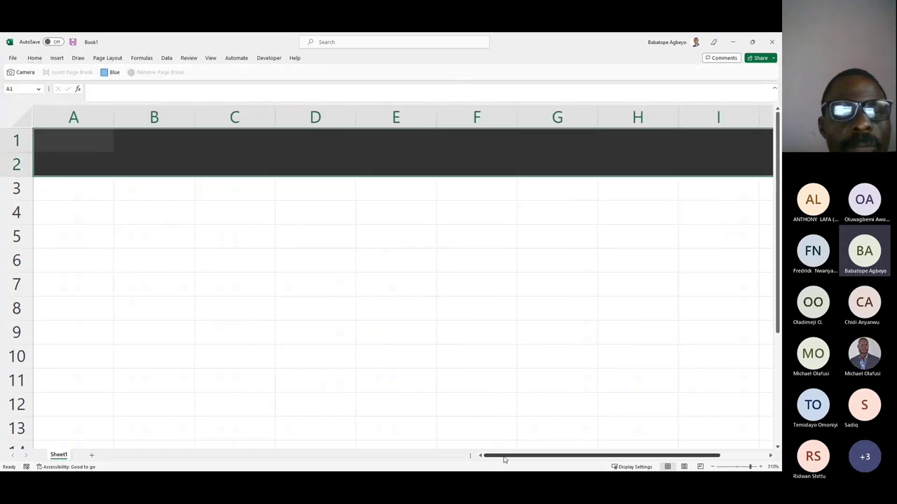
Step: Narrow columns A to C to the same small width
{"action": "left_click_drag", "start_coordinate": [79, 113], "coordinate": [210, 117]}
{"action": "left_click", "coordinate": [49, 145]}
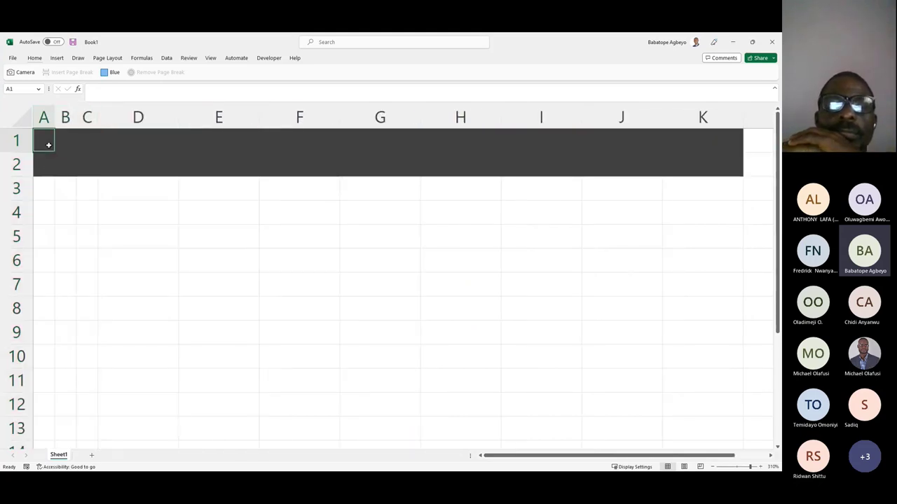
Step: Enter the banner title "Dynamc Loan Amortization Schedule" in cell B1
{"action": "left_click", "coordinate": [60, 144]}
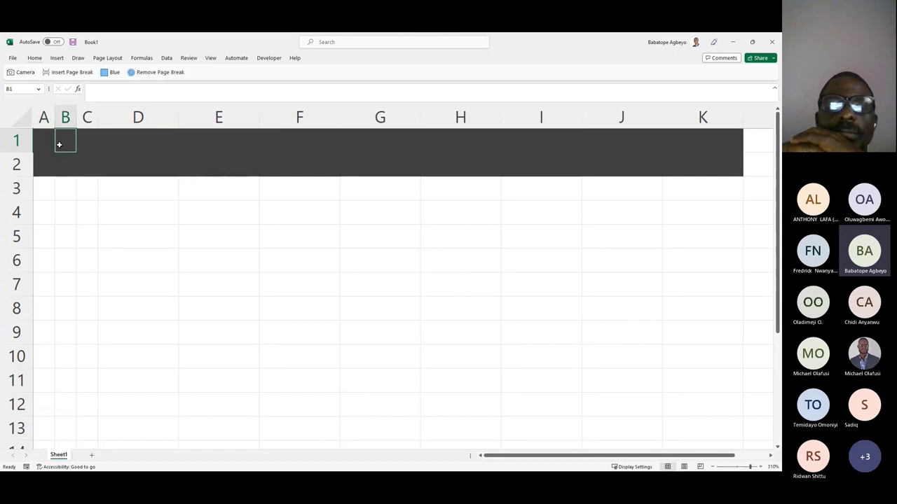
{"action": "type", "text": "Dynamc Loan"}
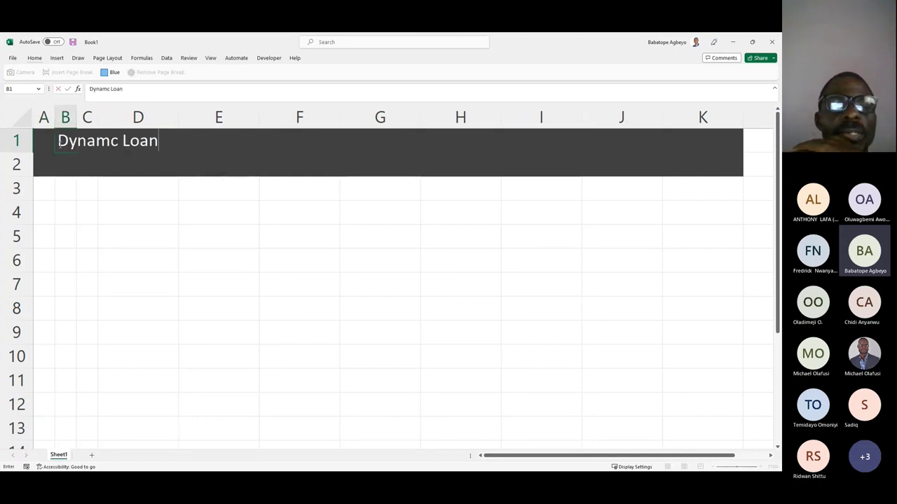
{"action": "type", "text": " A,m"}
{"action": "key", "text": "BackSpace"}
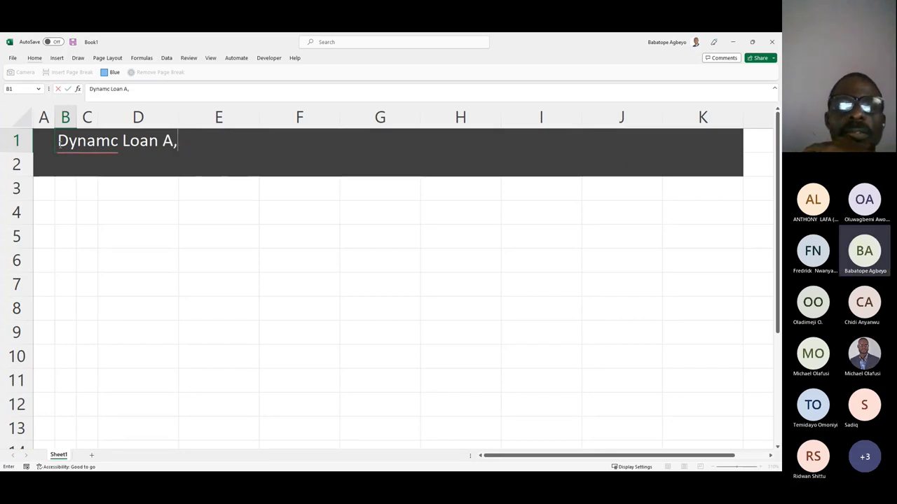
{"action": "key", "text": "BackSpace"}
{"action": "key", "text": "BackSpace"}
{"action": "key", "text": "BackSpace"}
{"action": "key", "text": "BackSpace"}
{"action": "key", "text": "BackSpace"}
{"action": "key", "text": "BackSpace"}
{"action": "key", "text": "BackSpace"}
{"action": "key", "text": "BackSpace"}
{"action": "key", "text": "BackSpace"}
{"action": "type", "text": "c Loan A"}
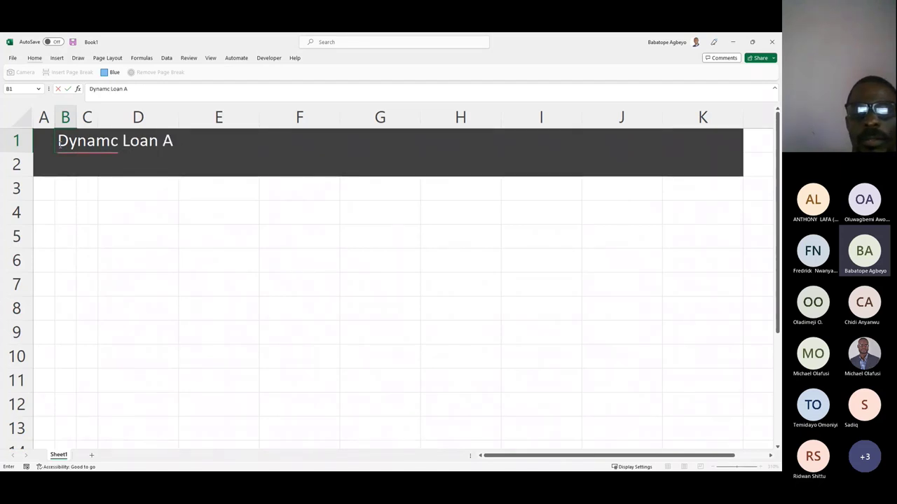
{"action": "type", "text": "morti"}
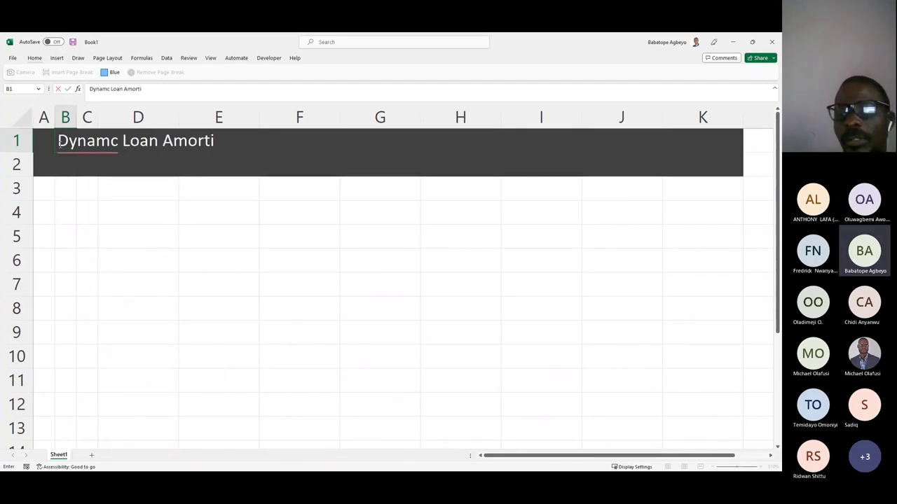
{"action": "type", "text": "zat"}
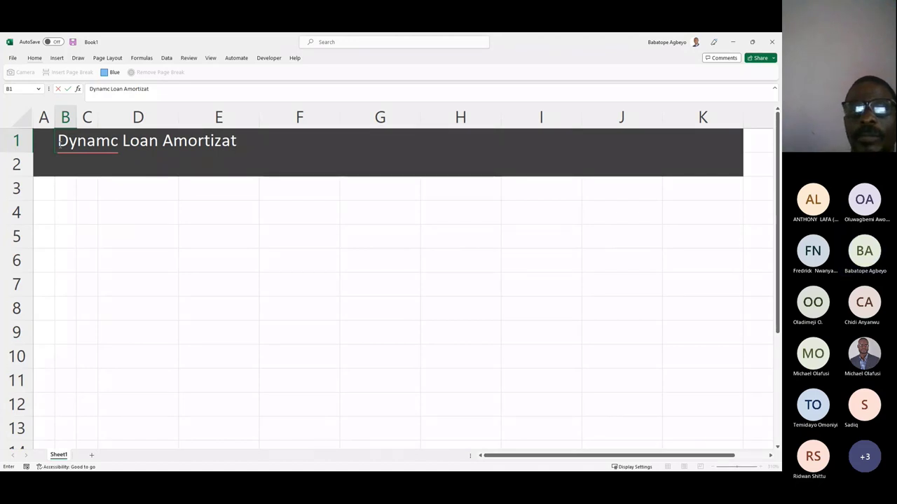
{"action": "type", "text": "ion Sc"}
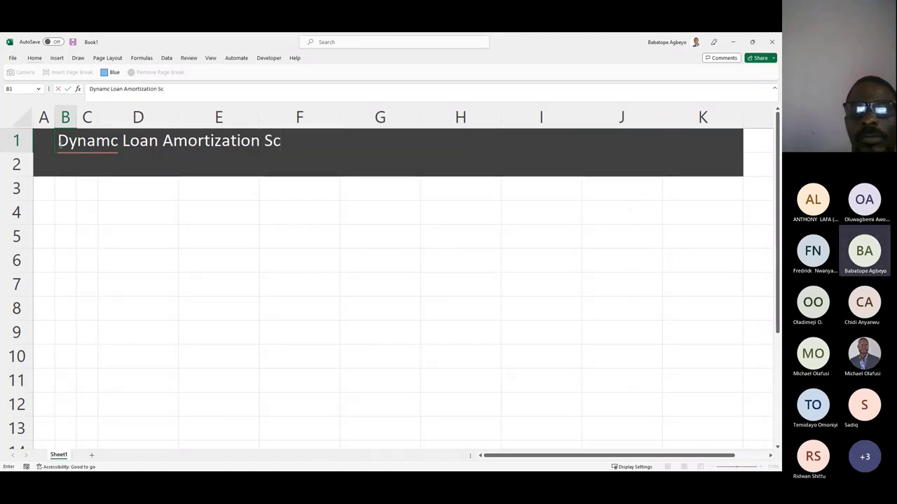
{"action": "type", "text": "hedule"}
{"action": "key", "text": "Return"}
Step: Enter the subtitle "Single Loan" in cell C2 of the banner
{"action": "key", "text": "Right"}
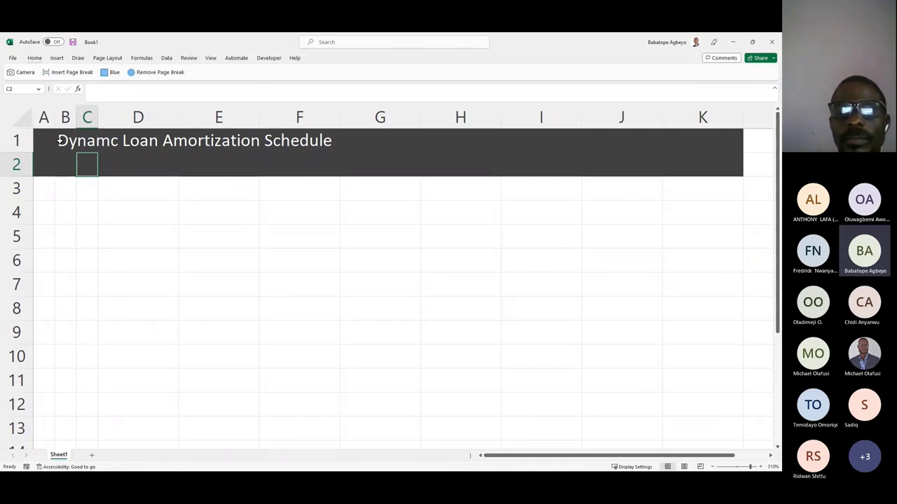
{"action": "type", "text": "Single Loan"}
{"action": "key", "text": "Return"}
{"action": "key", "text": "Return"}
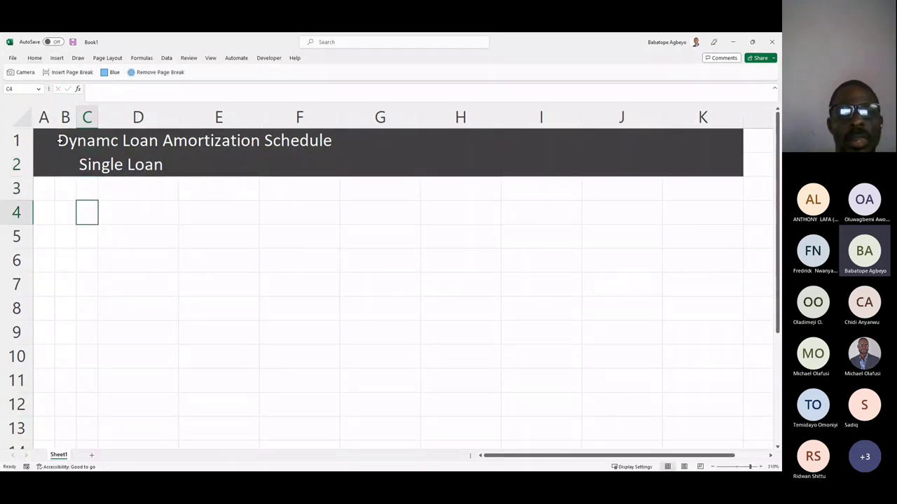
Step: Modify the built-in Input cell style, setting its font colour to the theme blue Accent 1, Darker 25%
{"action": "left_click", "coordinate": [34, 57]}
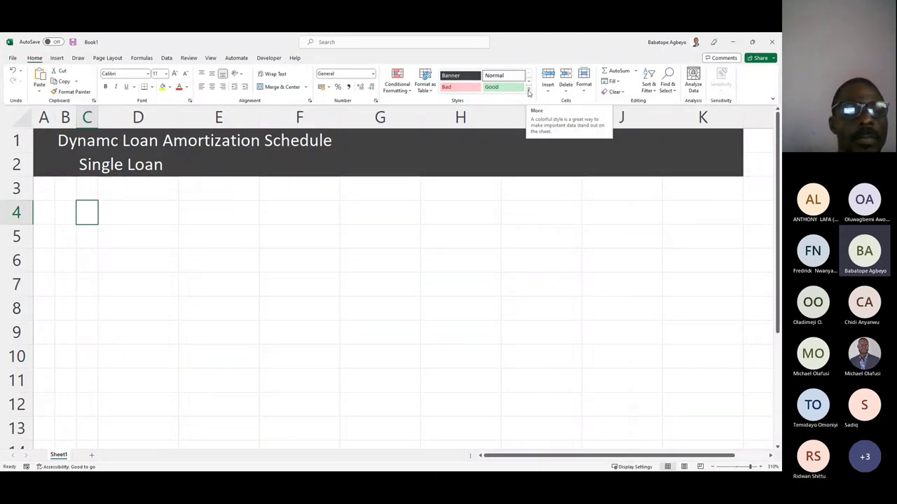
{"action": "left_click", "coordinate": [529, 93]}
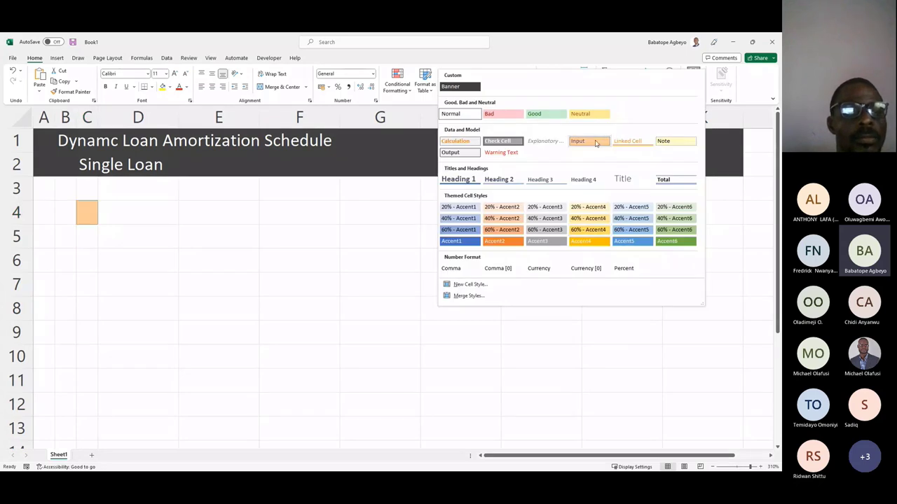
{"action": "right_click", "coordinate": [596, 142]}
{"action": "left_click", "coordinate": [619, 158]}
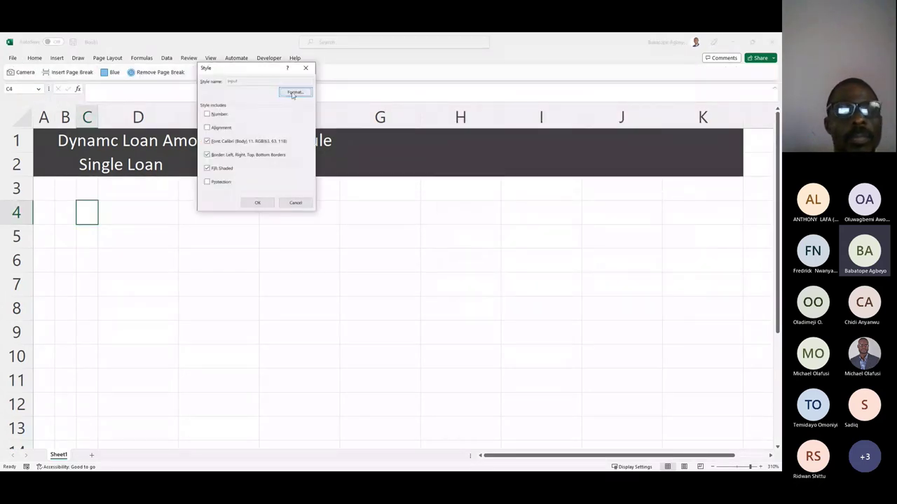
{"action": "left_click", "coordinate": [293, 93]}
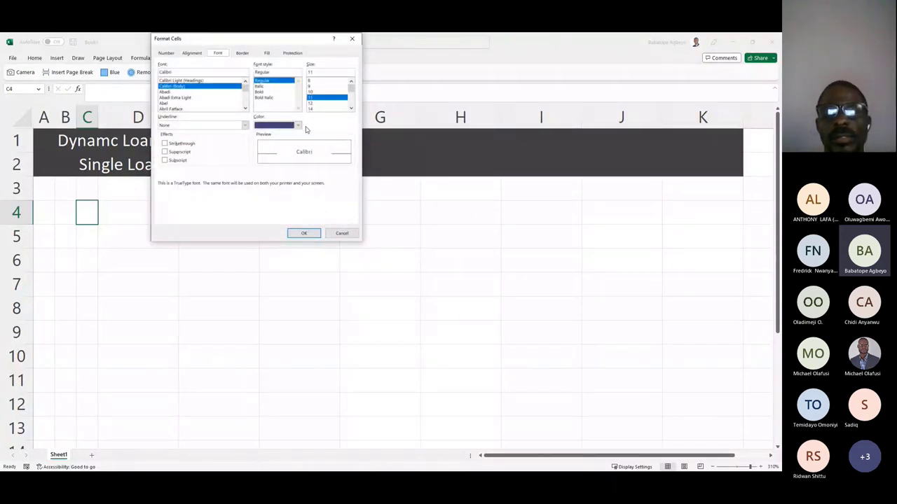
{"action": "left_click", "coordinate": [298, 126]}
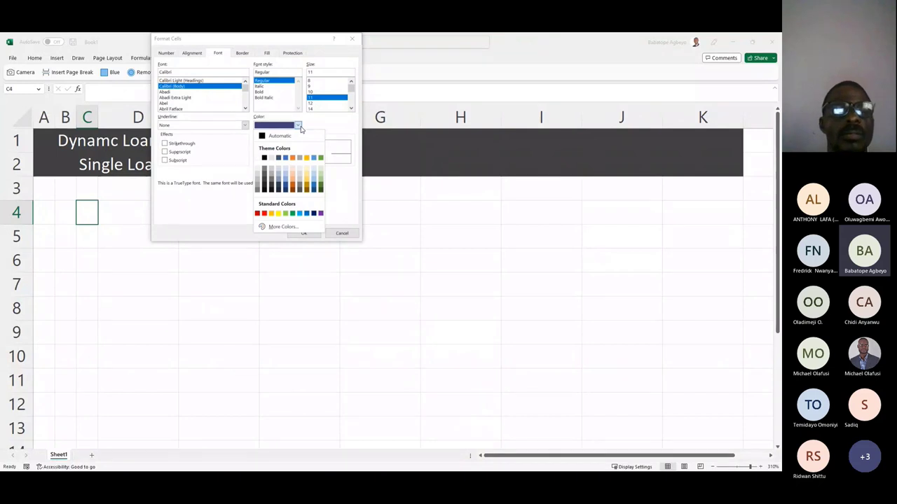
{"action": "left_click", "coordinate": [285, 186]}
Step: Give the Input style a light blue background fill from the theme colours and accept the formatting
{"action": "left_click", "coordinate": [267, 53]}
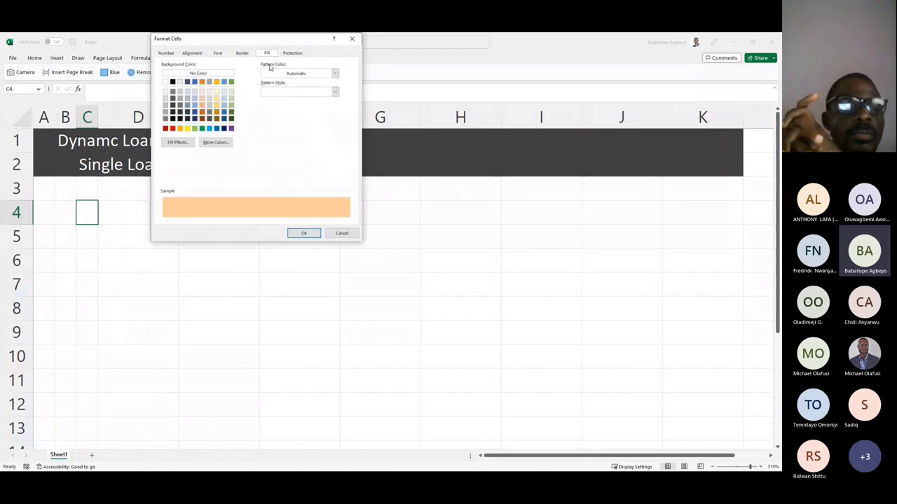
{"action": "left_click", "coordinate": [195, 99]}
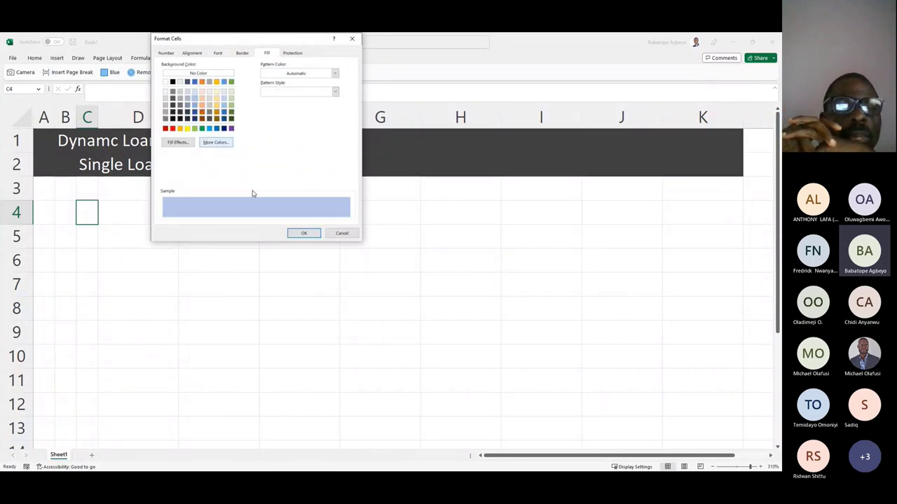
{"action": "left_click", "coordinate": [172, 55]}
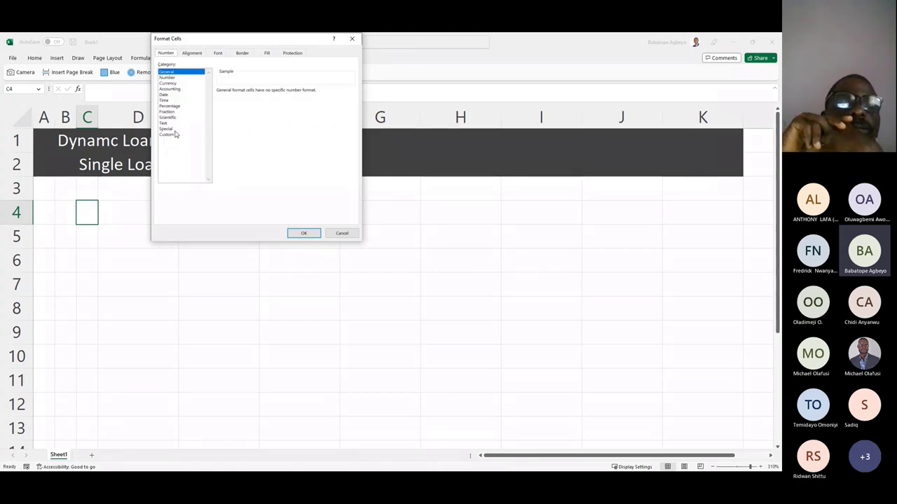
{"action": "left_click", "coordinate": [304, 233]}
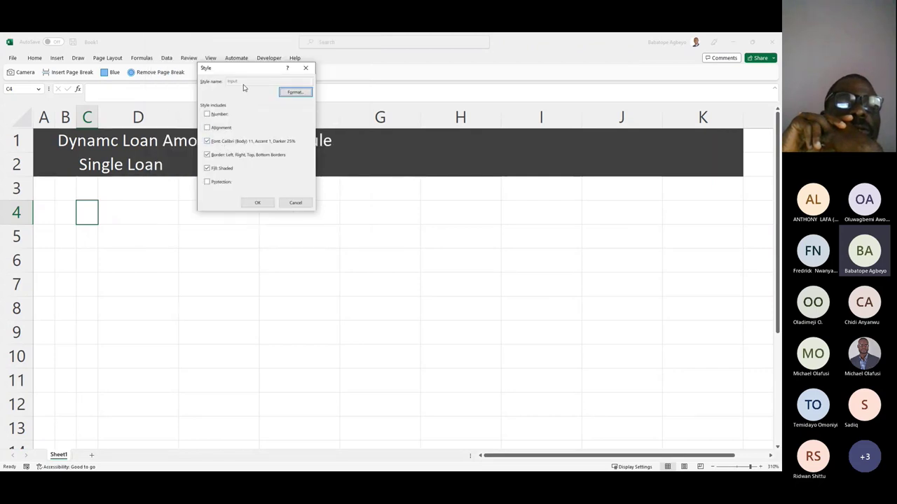
Step: Exclude the font from the Input style, give it a black outline border, and save the style
{"action": "left_click", "coordinate": [211, 141]}
{"action": "left_click", "coordinate": [207, 155]}
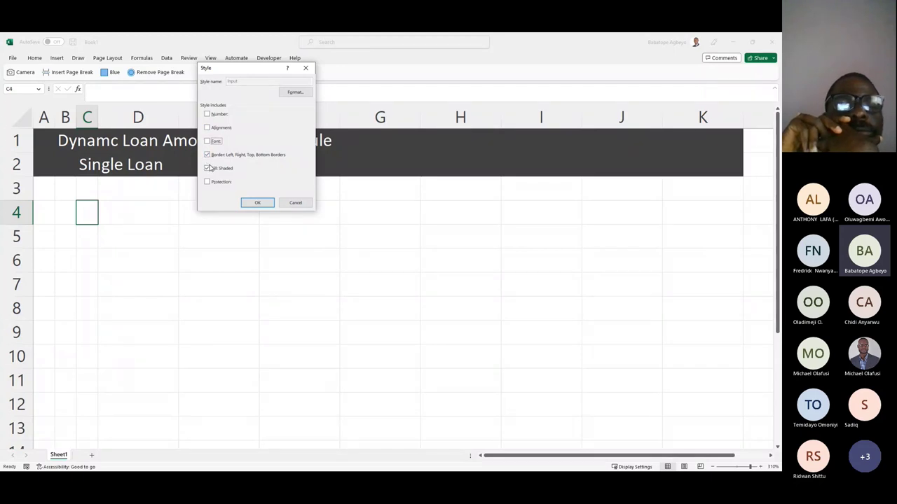
{"action": "left_click", "coordinate": [295, 92]}
{"action": "left_click", "coordinate": [243, 54]}
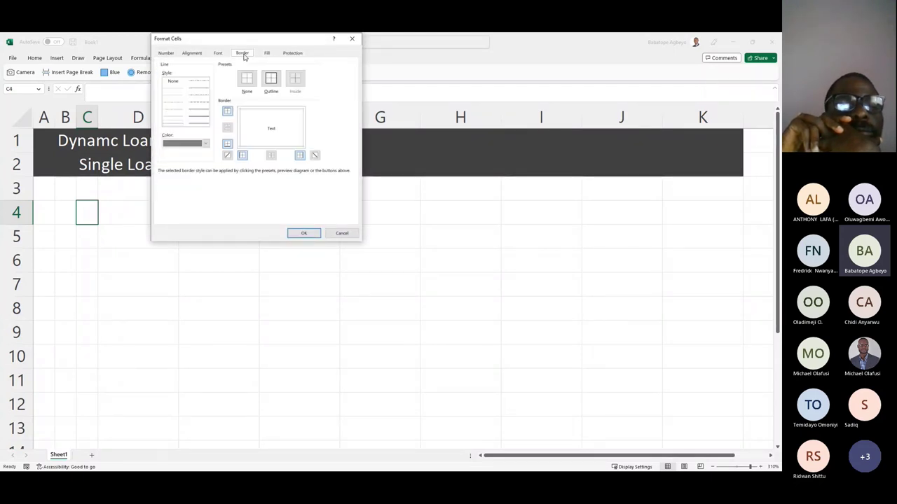
{"action": "left_click", "coordinate": [205, 143]}
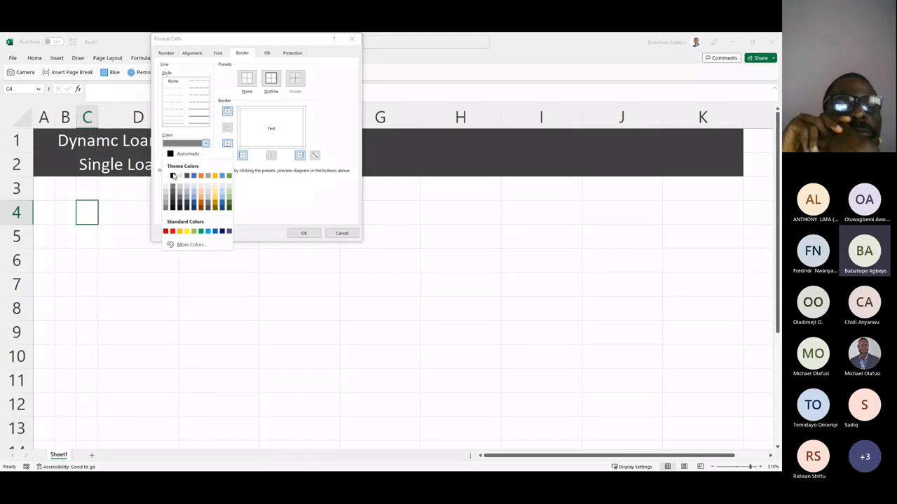
{"action": "left_click", "coordinate": [267, 88]}
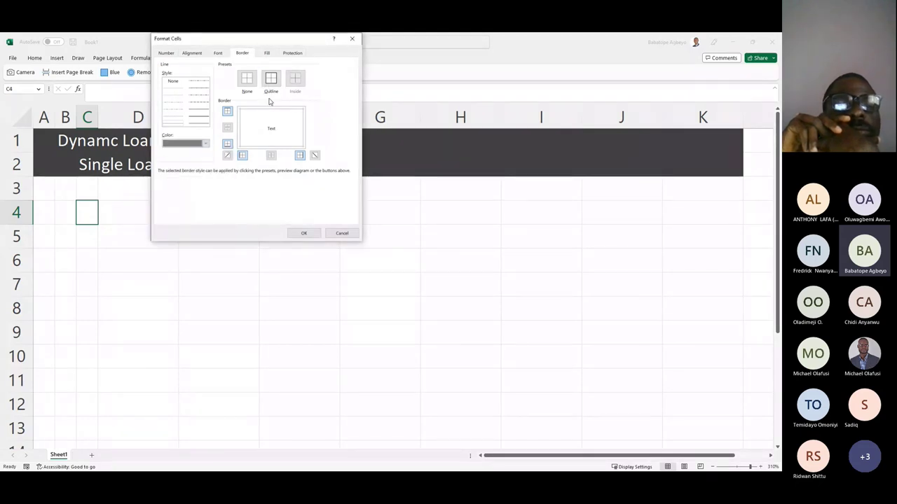
{"action": "left_click", "coordinate": [206, 144]}
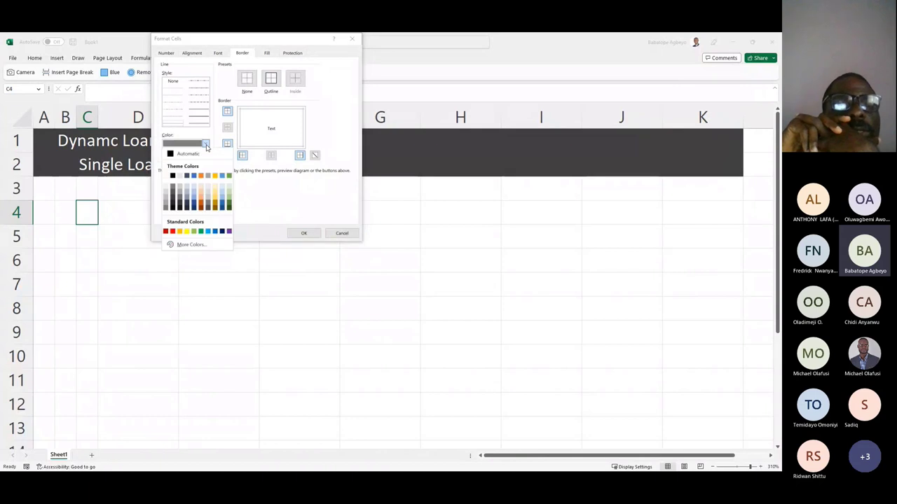
{"action": "left_click", "coordinate": [177, 178]}
{"action": "left_click", "coordinate": [271, 79]}
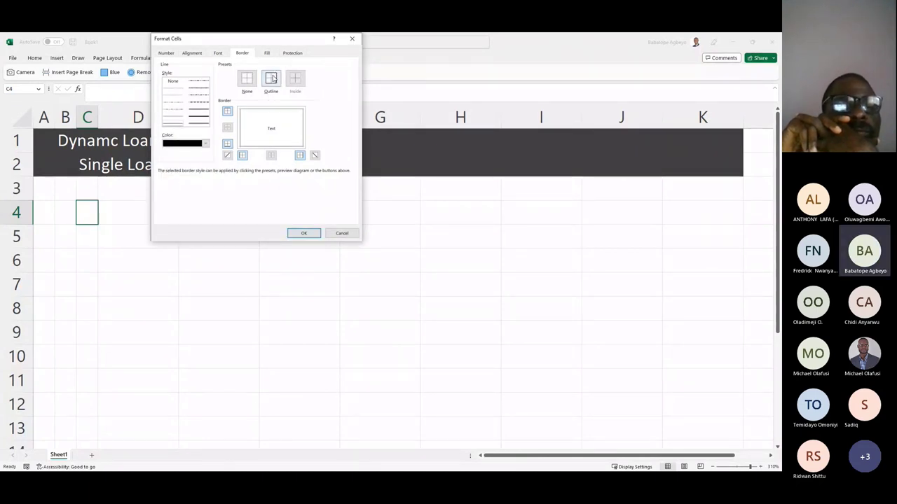
{"action": "left_click", "coordinate": [303, 233]}
{"action": "left_click", "coordinate": [260, 201]}
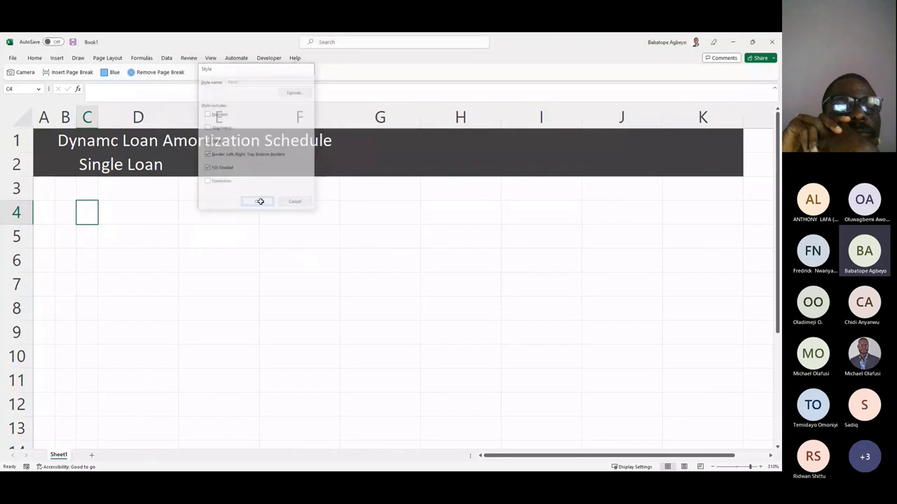
Step: With cell E5 selected, modify the Normal cell style to exclude fill, border and alignment
{"action": "left_click", "coordinate": [215, 231]}
{"action": "key", "text": "alt"}
{"action": "key", "text": "h"}
{"action": "key", "text": "j"}
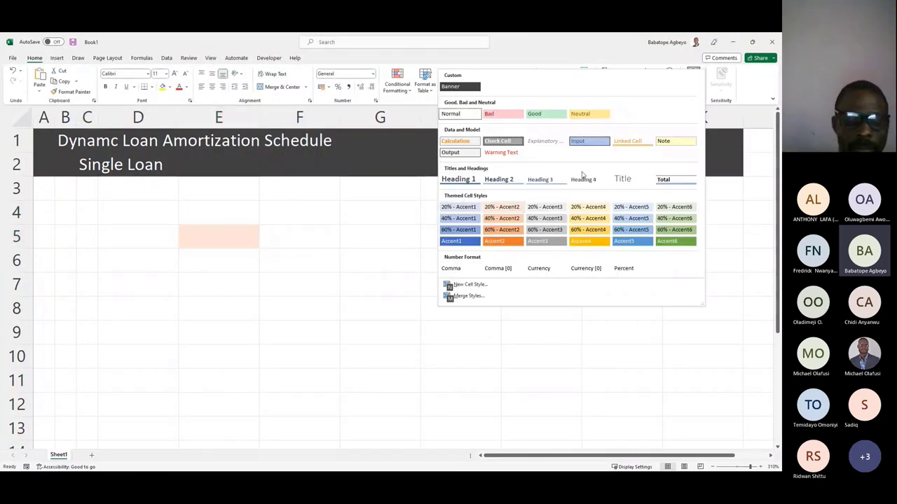
{"action": "right_click", "coordinate": [462, 114]}
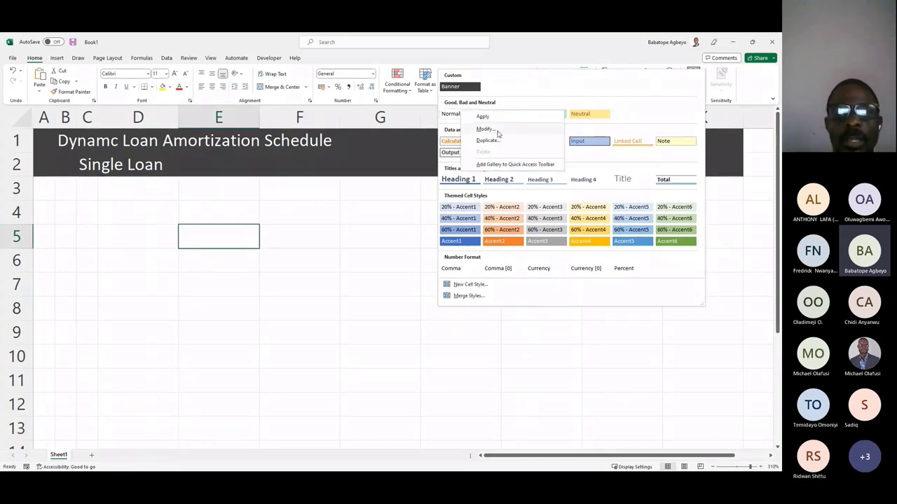
{"action": "left_click", "coordinate": [485, 128]}
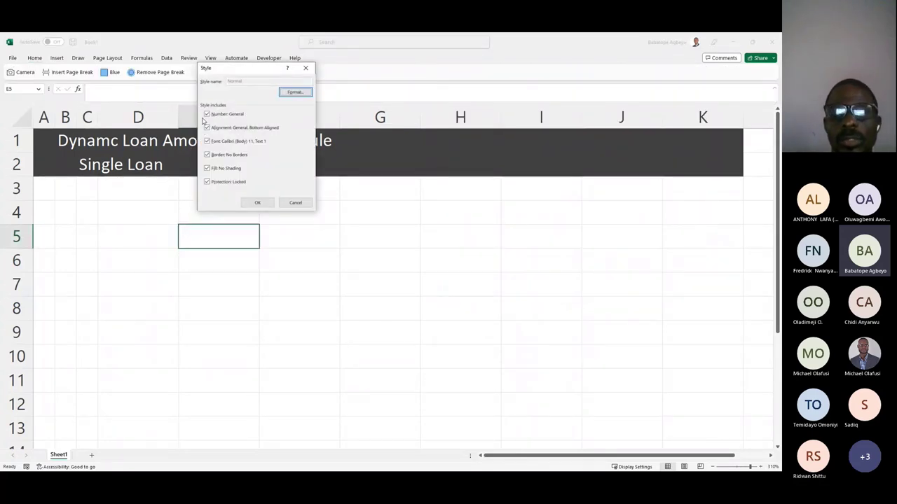
{"action": "left_click", "coordinate": [207, 169]}
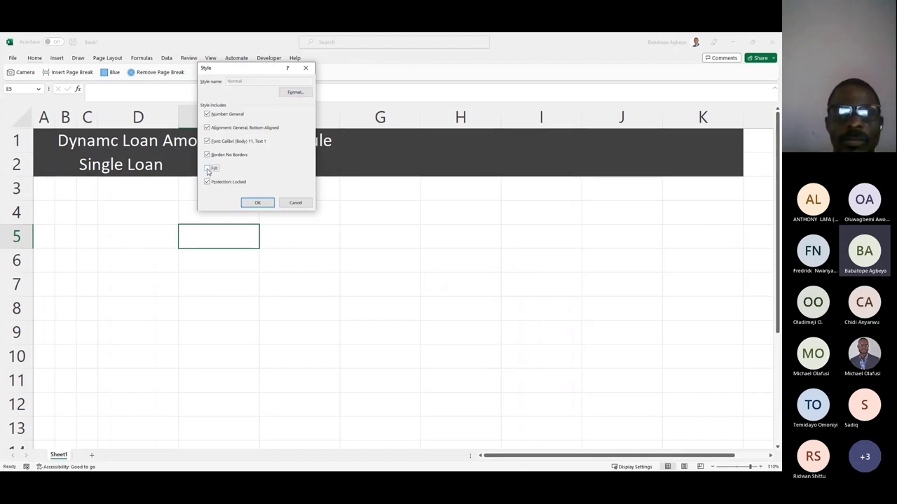
{"action": "left_click", "coordinate": [207, 155]}
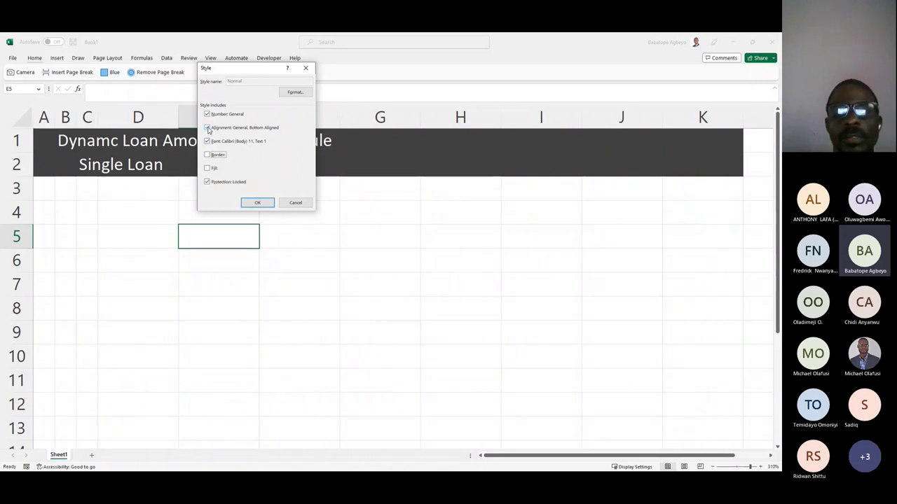
{"action": "left_click", "coordinate": [208, 128]}
Step: Set the Normal style's number format to two decimals with a thousands separator and red parenthesised negatives, and save the style
{"action": "left_click", "coordinate": [303, 92]}
{"action": "left_click", "coordinate": [167, 54]}
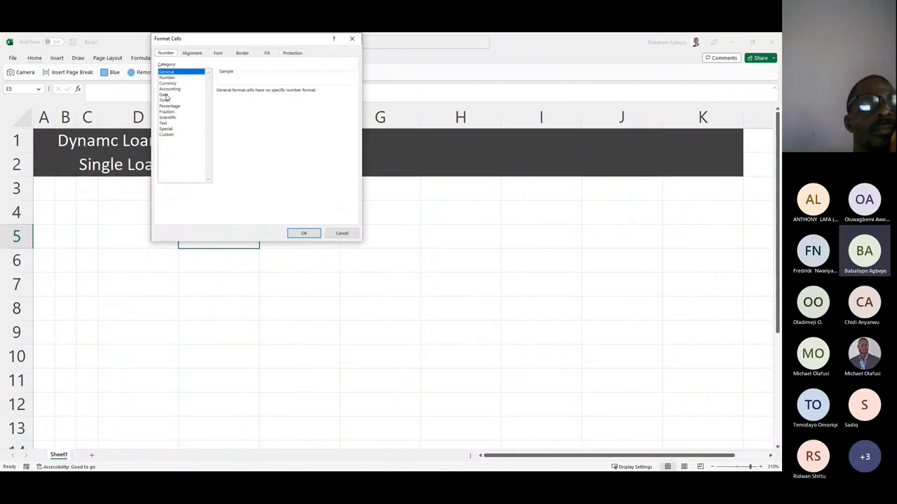
{"action": "left_click", "coordinate": [167, 78]}
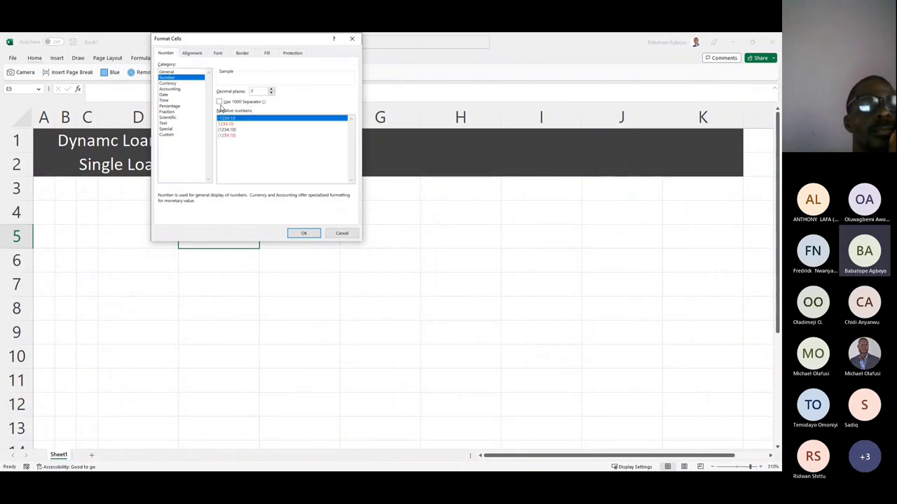
{"action": "left_click", "coordinate": [220, 102]}
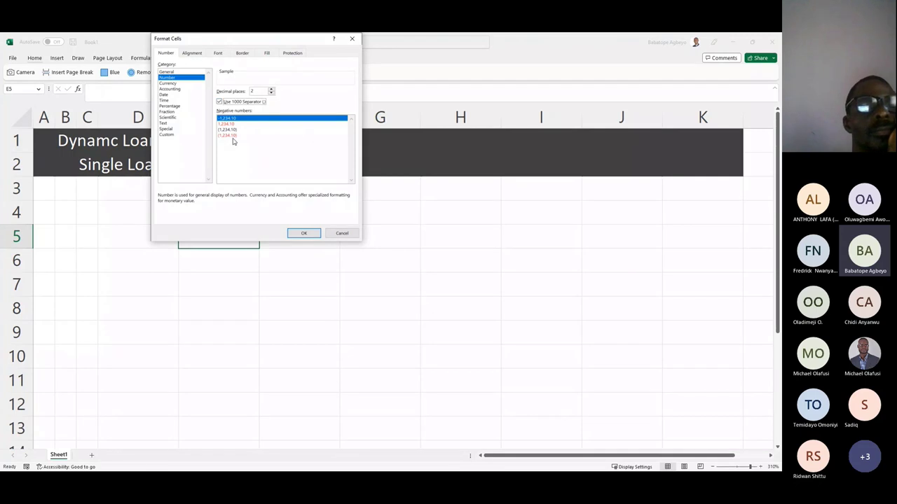
{"action": "left_click", "coordinate": [231, 135]}
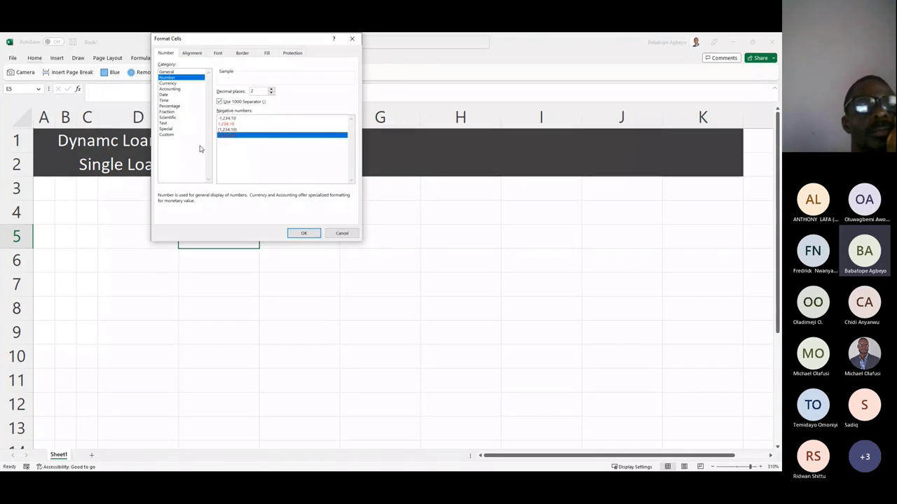
{"action": "left_click", "coordinate": [167, 135]}
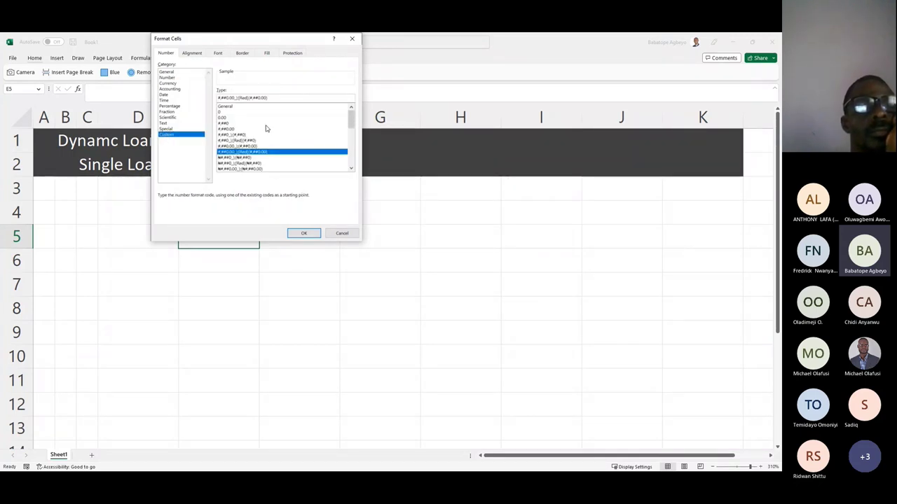
{"action": "left_click", "coordinate": [303, 234]}
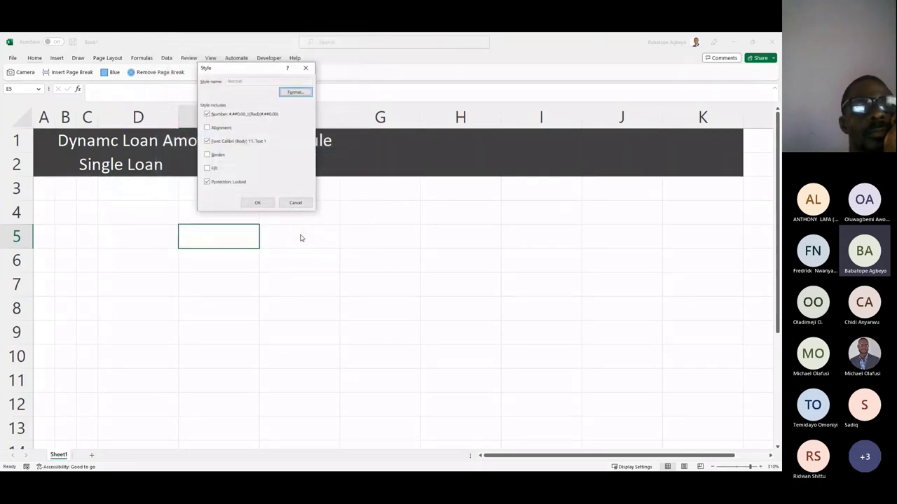
{"action": "left_click", "coordinate": [257, 202]}
Step: Enter the heading "Loan Details" in cell D4 and make it bold and underlined
{"action": "left_click", "coordinate": [118, 214]}
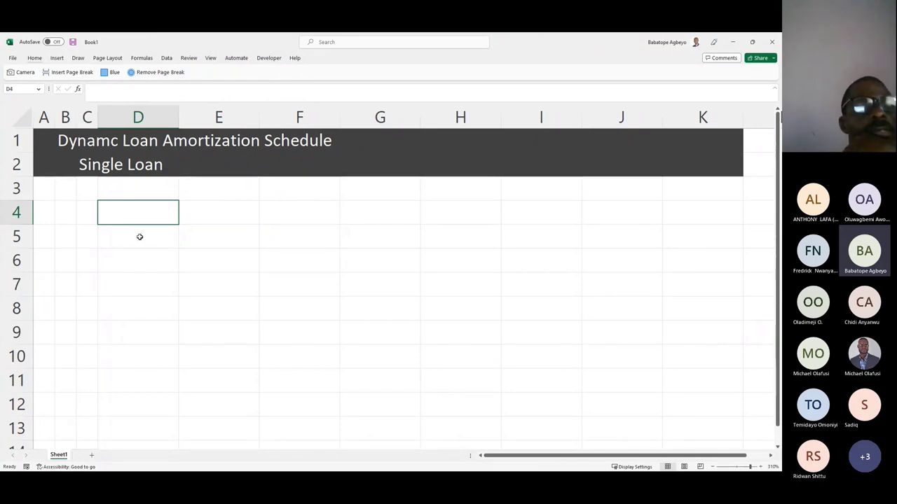
{"action": "type", "text": "Loan Details"}
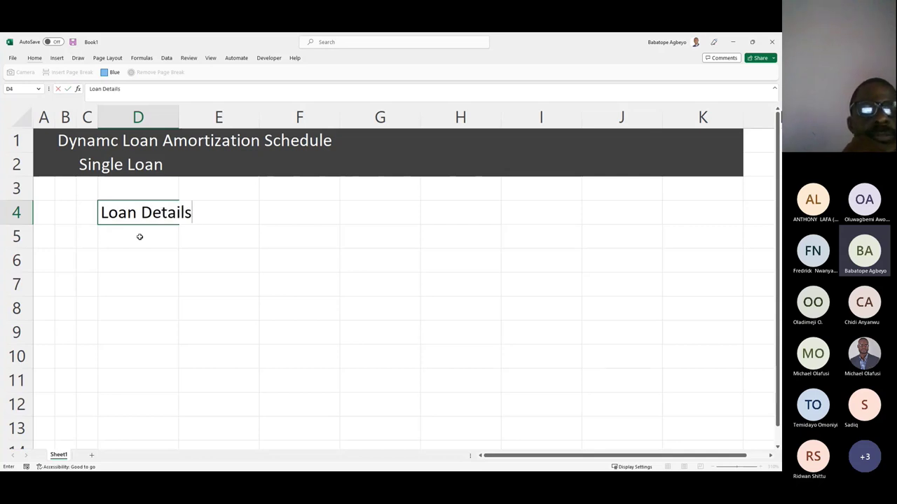
{"action": "key", "text": "Return"}
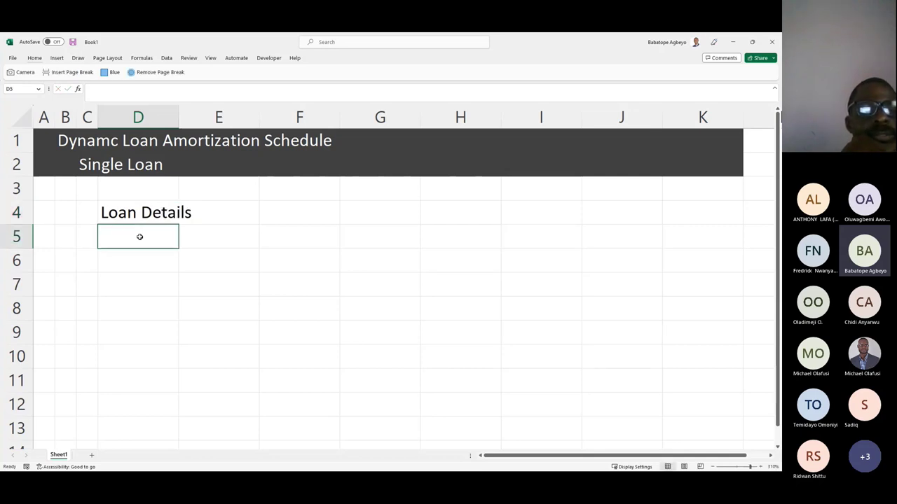
{"action": "key", "text": "Up"}
{"action": "key", "text": "ctrl+b"}
{"action": "key", "text": "ctrl+u"}
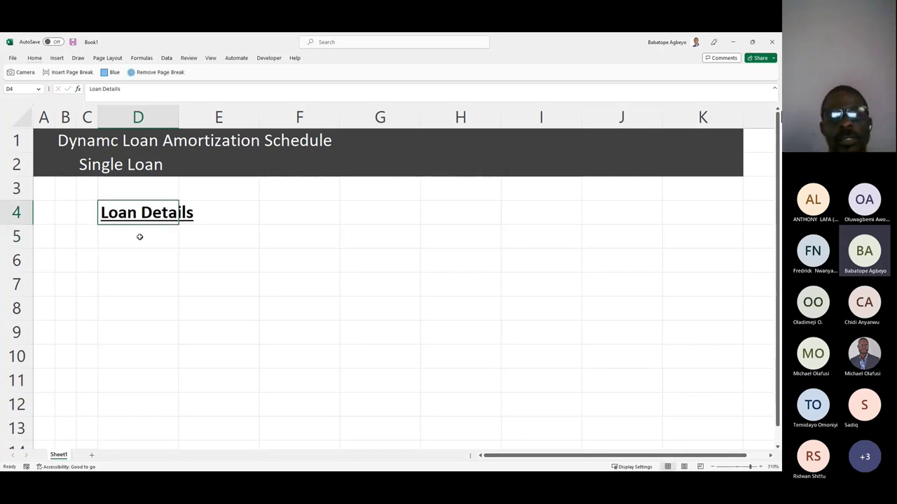
Step: Enter the labels Amount, Rate and Months in cells D5 to D7
{"action": "key", "text": "Down"}
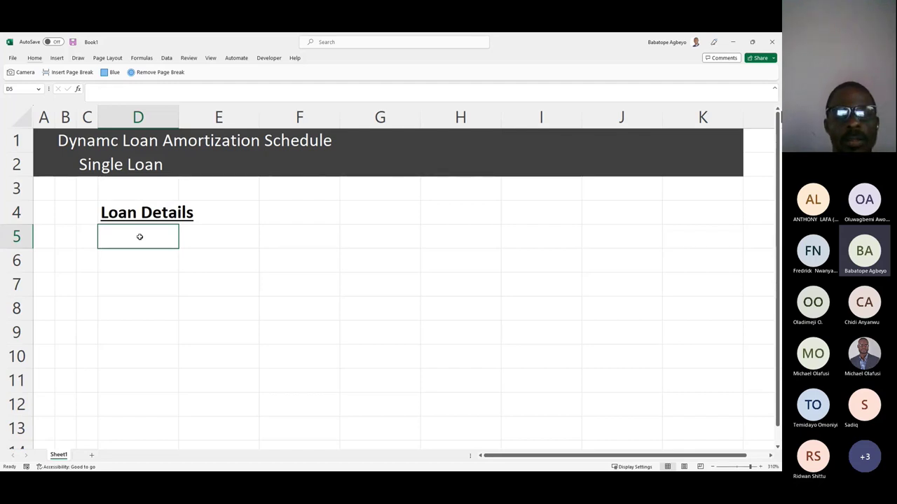
{"action": "type", "text": "Amount"}
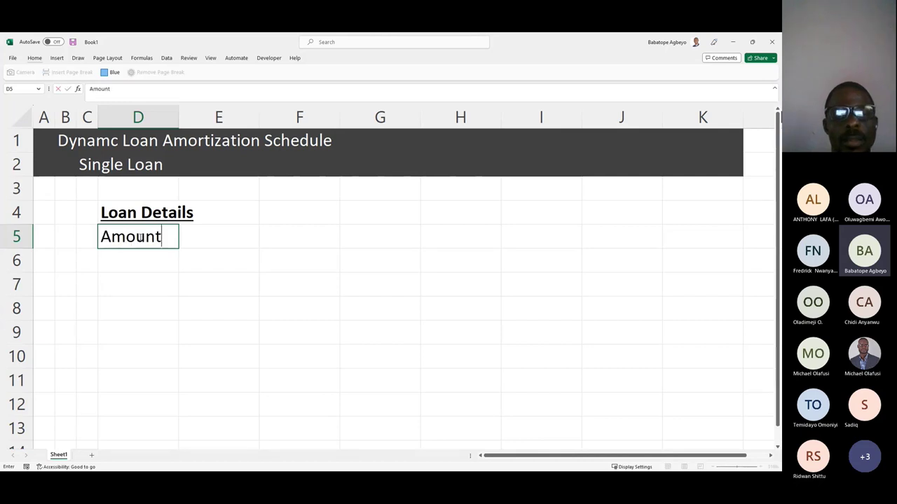
{"action": "key", "text": "Return"}
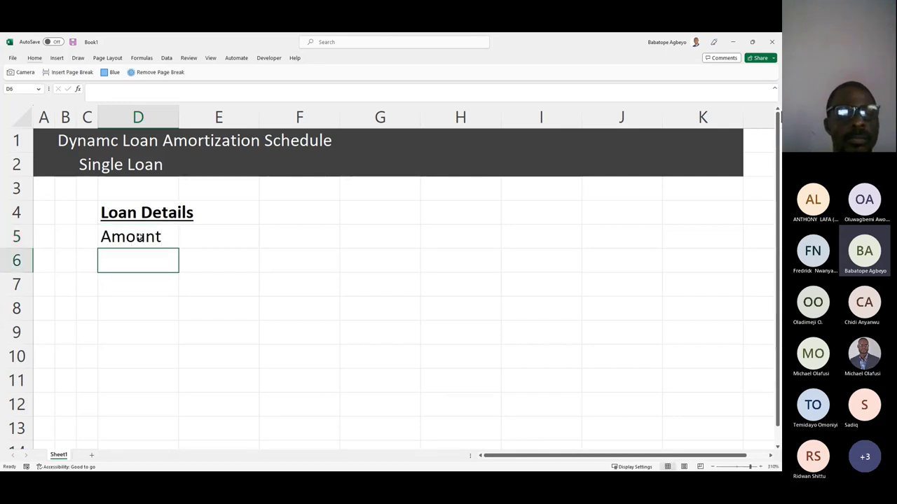
{"action": "type", "text": "Rate"}
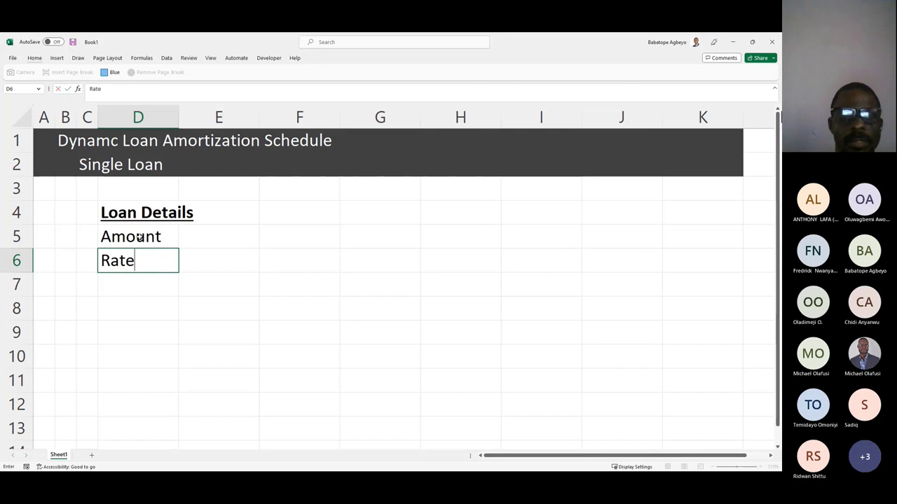
{"action": "key", "text": "Return"}
{"action": "type", "text": "Mo"}
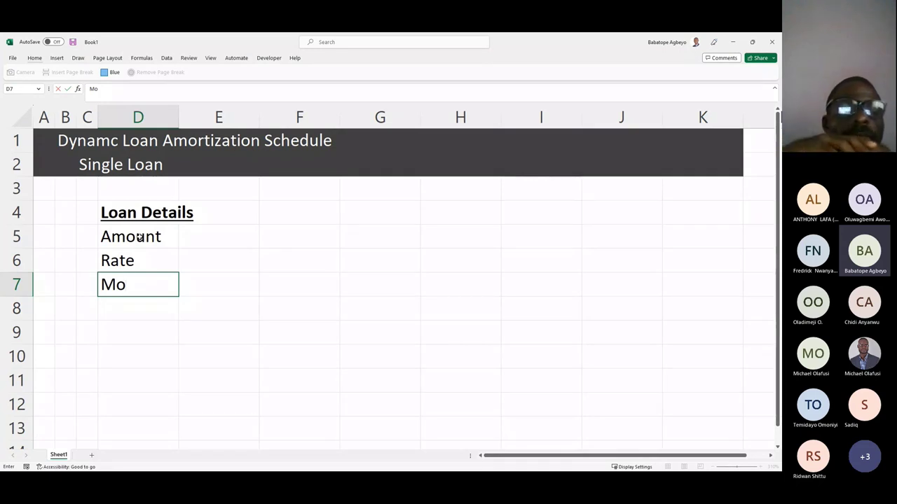
{"action": "type", "text": "nths"}
{"action": "key", "text": "Tab"}
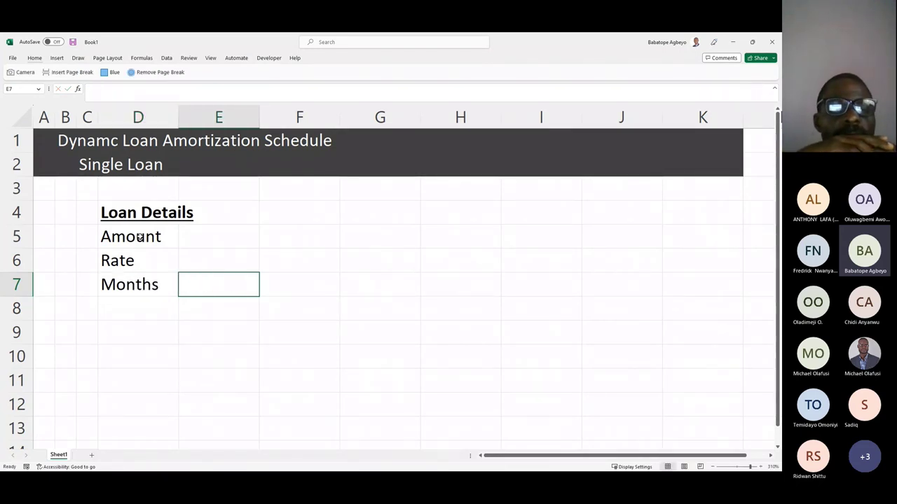
Step: Enter the unit label [₦'000] in cell E5, inserting the naira sign from the symbol picker
{"action": "key", "text": "Up"}
{"action": "key", "text": "Up"}
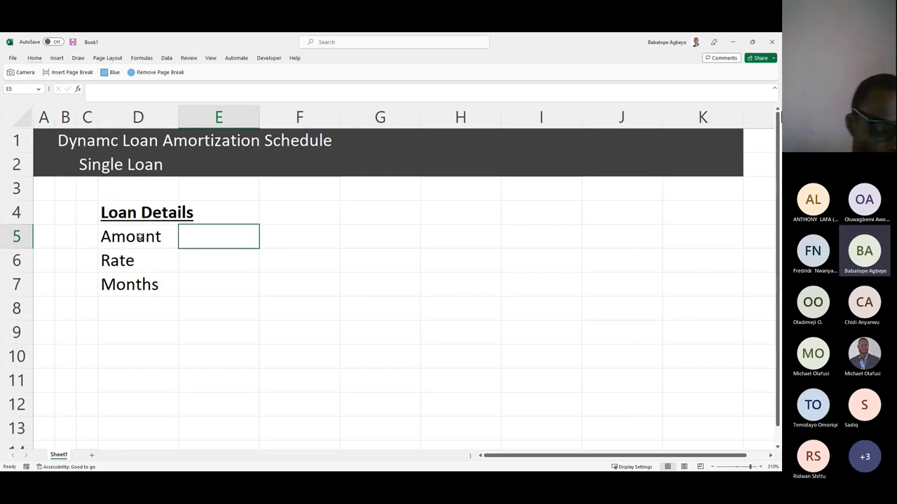
{"action": "type", "text": "["}
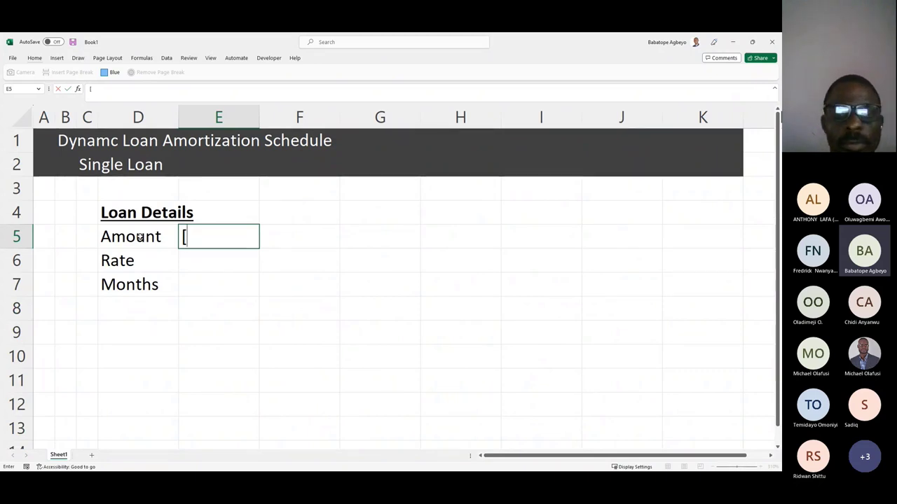
{"action": "key", "text": "super+period"}
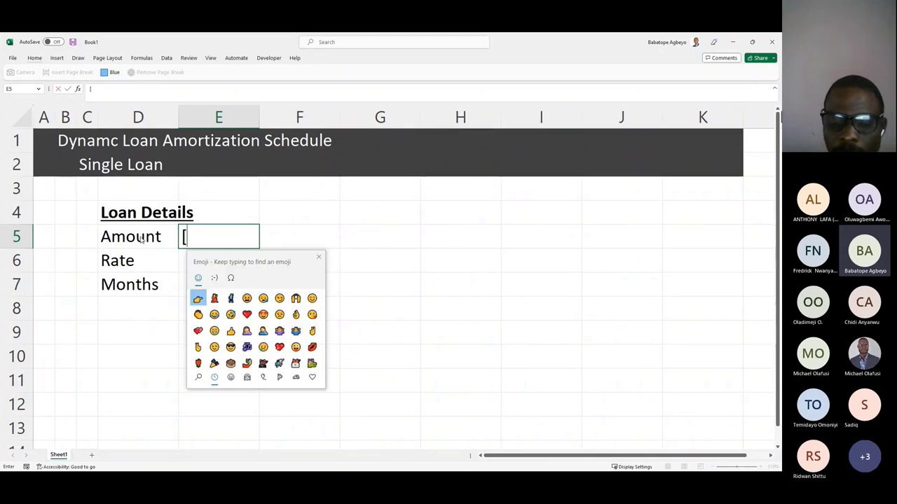
{"action": "left_click", "coordinate": [230, 278]}
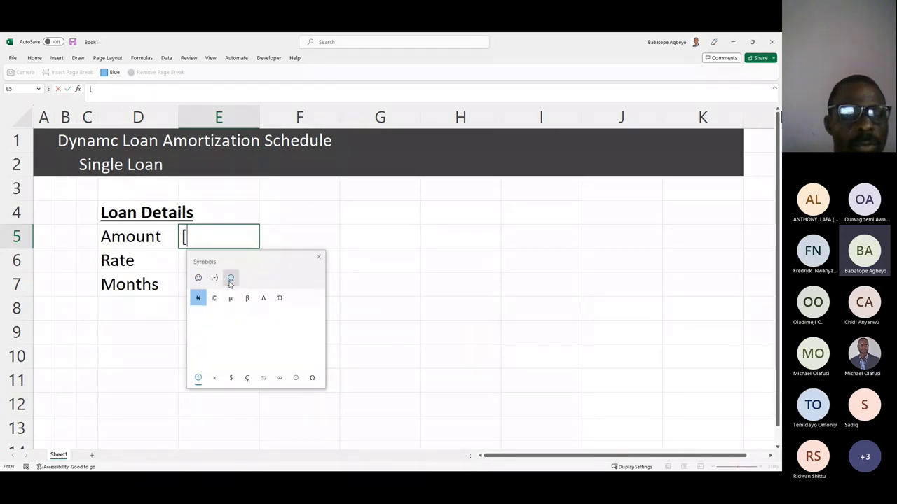
{"action": "left_click", "coordinate": [199, 299]}
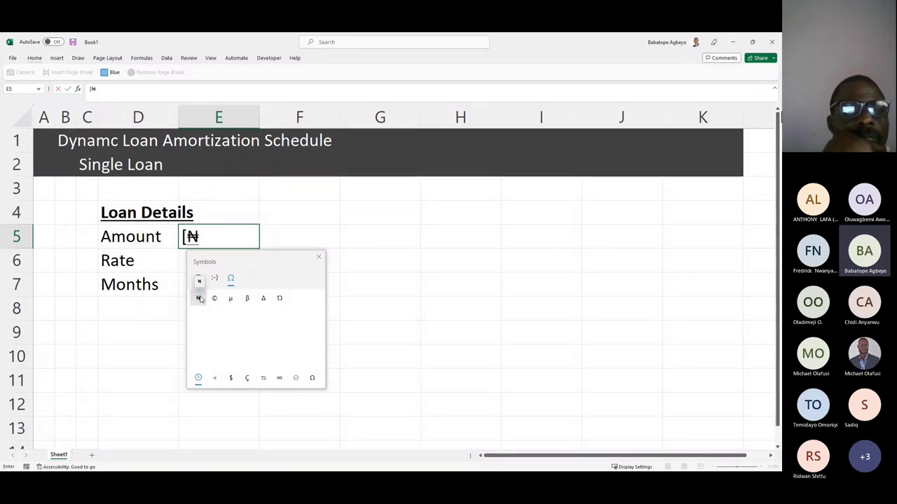
{"action": "type", "text": "'"}
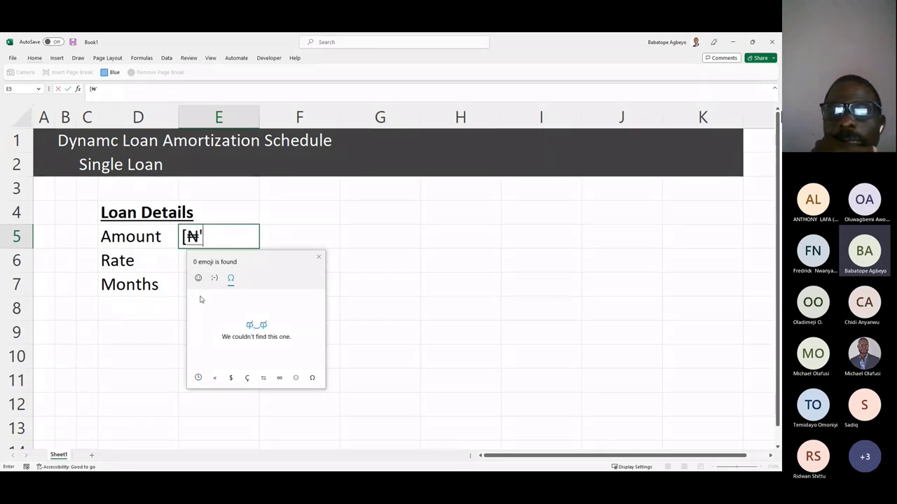
{"action": "type", "text": "000"}
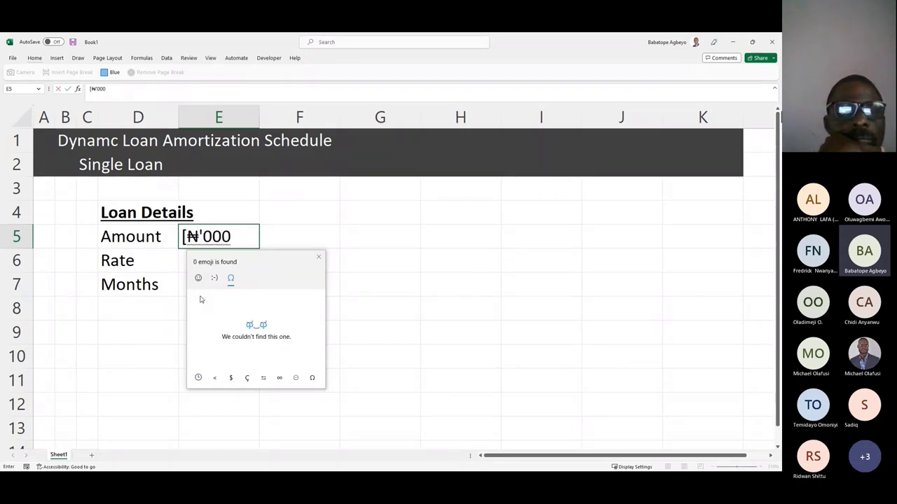
{"action": "type", "text": "]"}
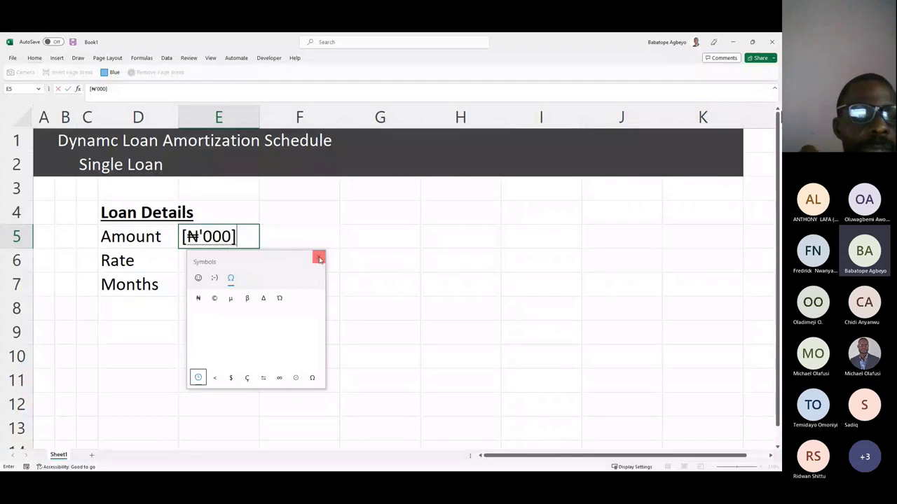
{"action": "left_click", "coordinate": [319, 256]}
Step: Apply the Input cell style to cell F5 and enter 20000 as the loan amount
{"action": "left_click", "coordinate": [283, 238]}
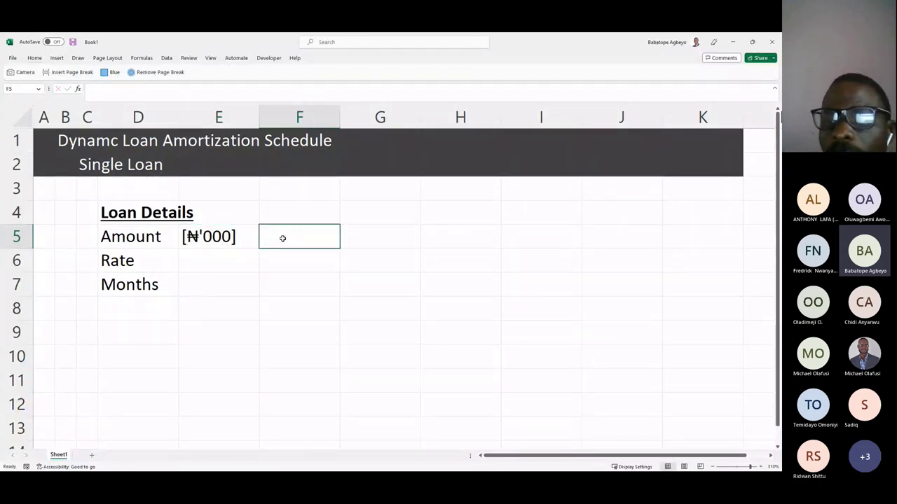
{"action": "key", "text": "alt+h"}
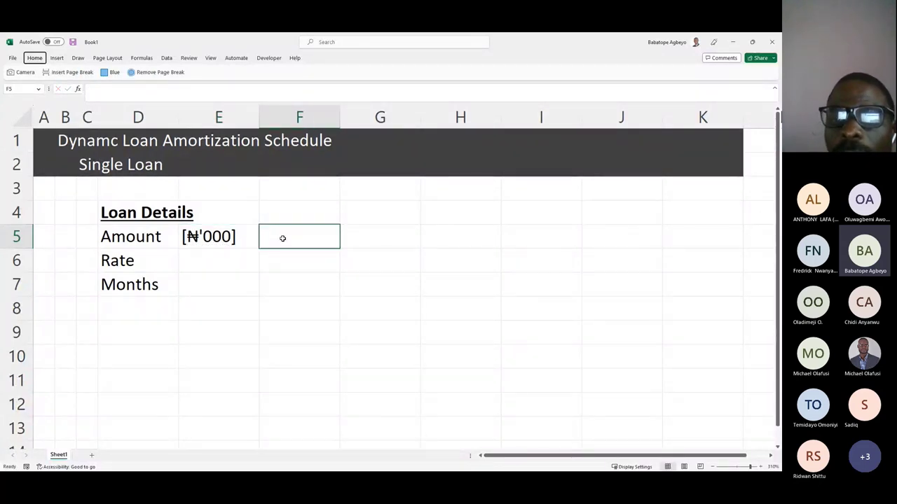
{"action": "key", "text": "j"}
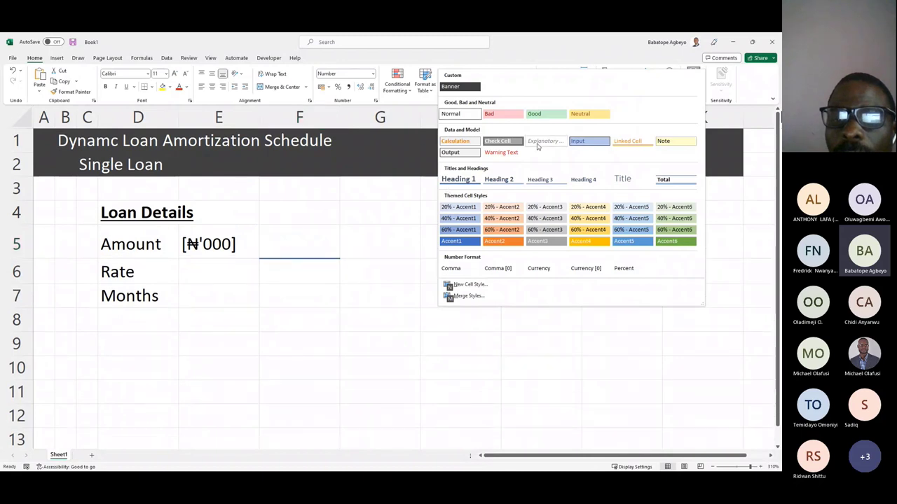
{"action": "left_click", "coordinate": [589, 141]}
{"action": "left_click", "coordinate": [300, 259]}
{"action": "left_click", "coordinate": [296, 236]}
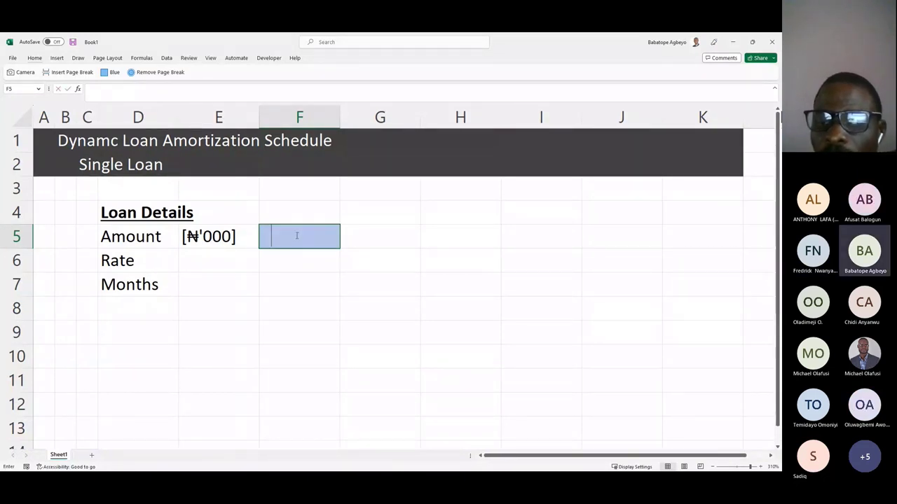
{"action": "type", "text": "20000"}
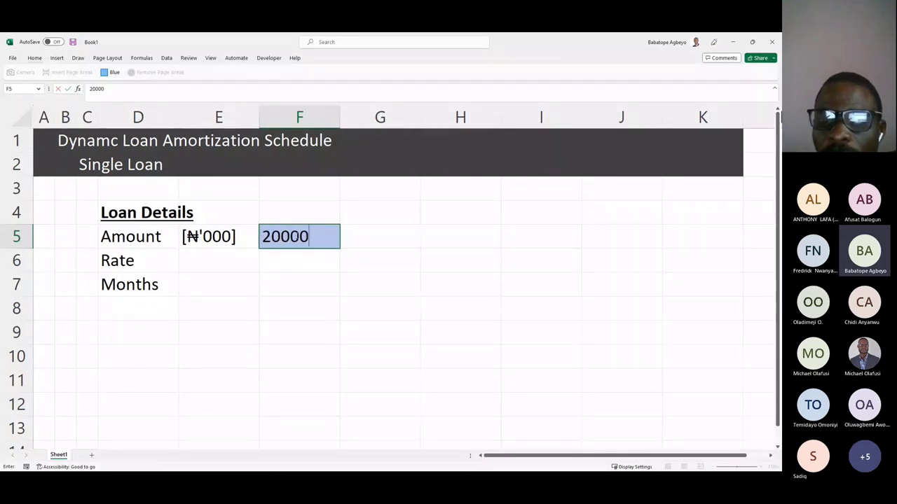
{"action": "key", "text": "Return"}
Step: Enter the unit label [%] in cell E6 beside Rate
{"action": "left_click", "coordinate": [225, 252]}
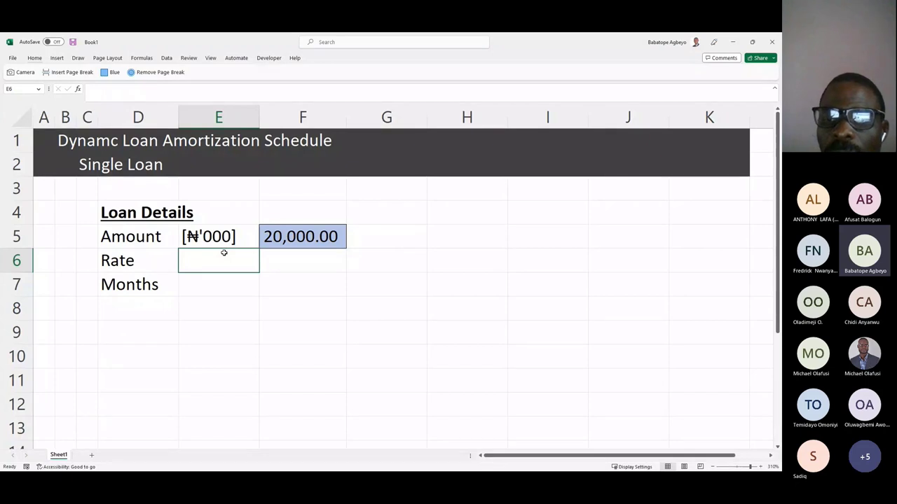
{"action": "type", "text": "[%"}
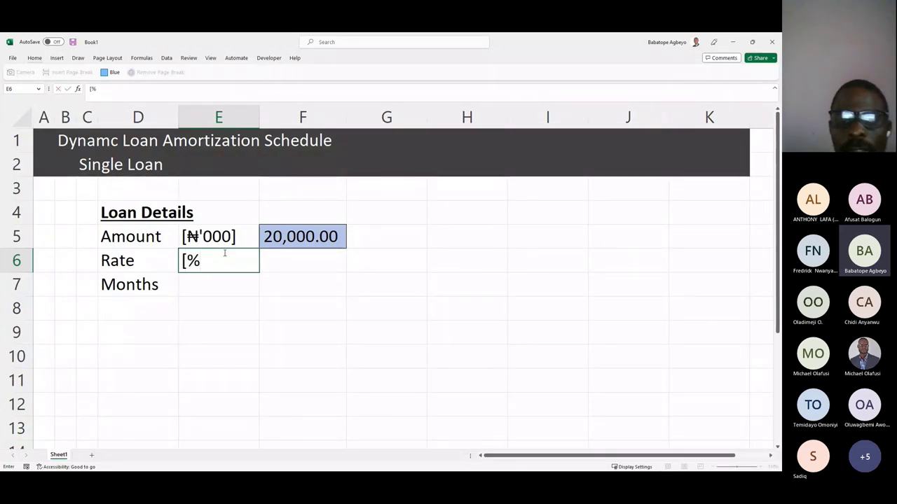
{"action": "type", "text": "]"}
{"action": "key", "text": "Tab"}
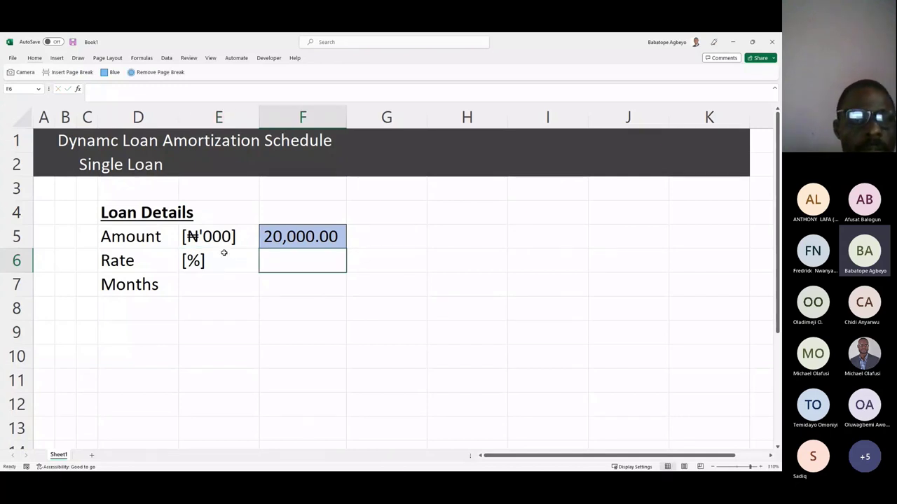
Step: Apply the Input cell style to the rate value cell F6
{"action": "key", "text": "alt+h"}
{"action": "key", "text": "j"}
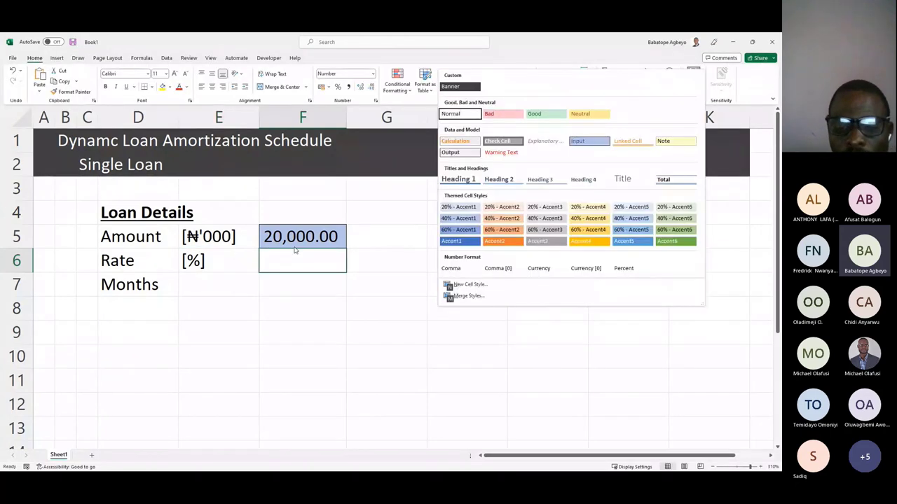
{"action": "left_click", "coordinate": [589, 141]}
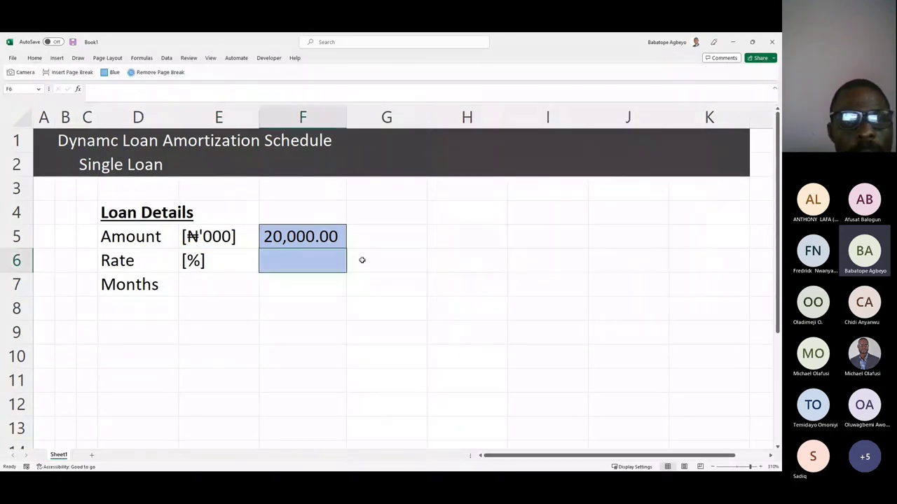
{"action": "left_click", "coordinate": [361, 260]}
{"action": "left_click", "coordinate": [322, 260]}
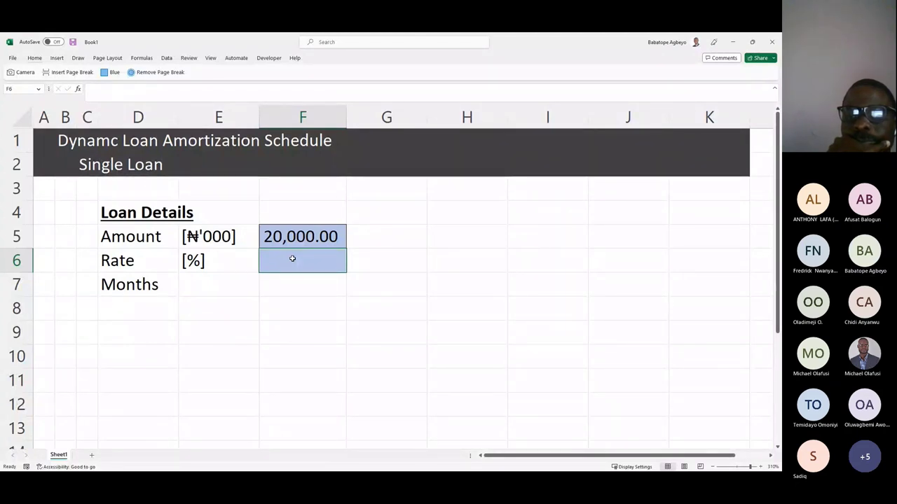
Step: Enter 11% as the loan rate in cell F6 and apply the percentage number format
{"action": "type", "text": "11%"}
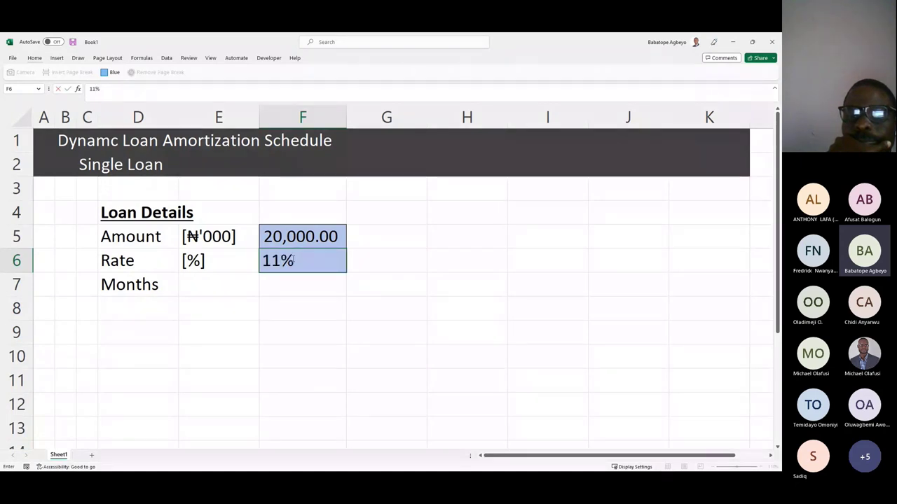
{"action": "key", "text": "Return"}
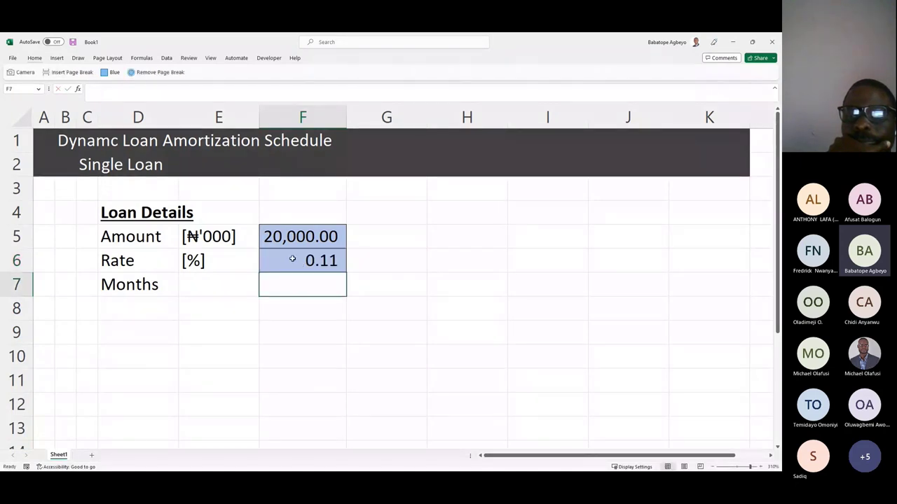
{"action": "left_click", "coordinate": [293, 259]}
{"action": "key", "text": "ctrl+shift+5"}
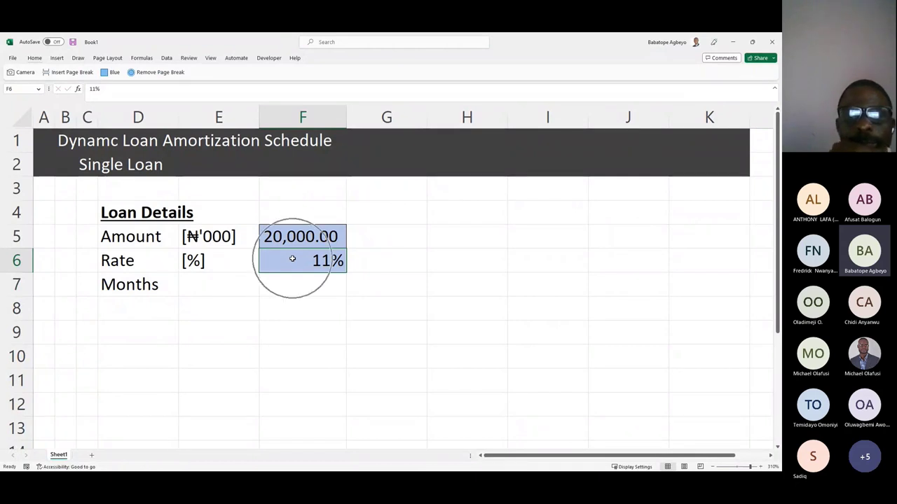
Step: Enter the unit label Values in cell E7 beside Months
{"action": "left_click", "coordinate": [206, 281]}
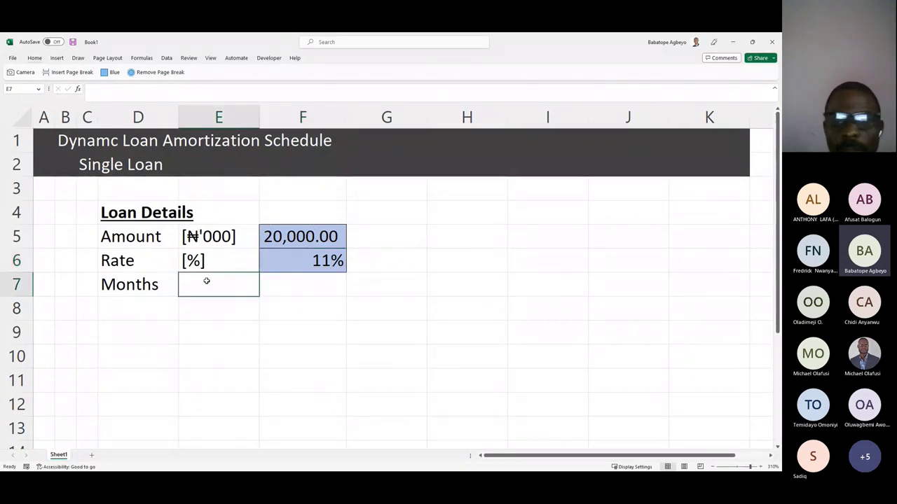
{"action": "type", "text": "Values"}
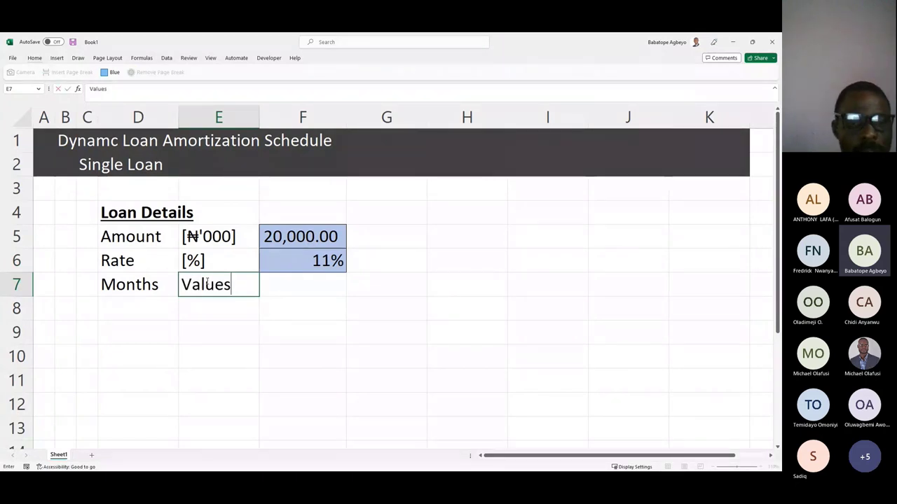
{"action": "key", "text": "Tab"}
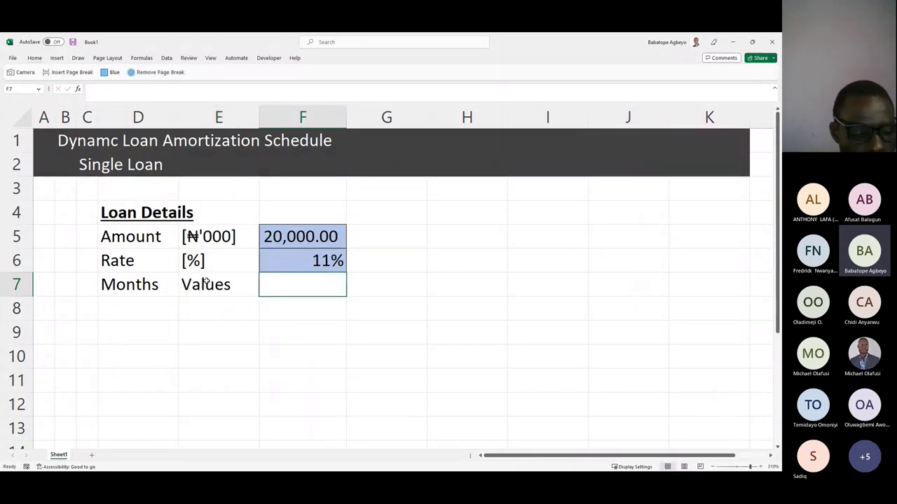
Step: Apply the Input cell style to cell F7 and enter the text 5 Months
{"action": "left_click", "coordinate": [35, 58]}
{"action": "left_click", "coordinate": [452, 80]}
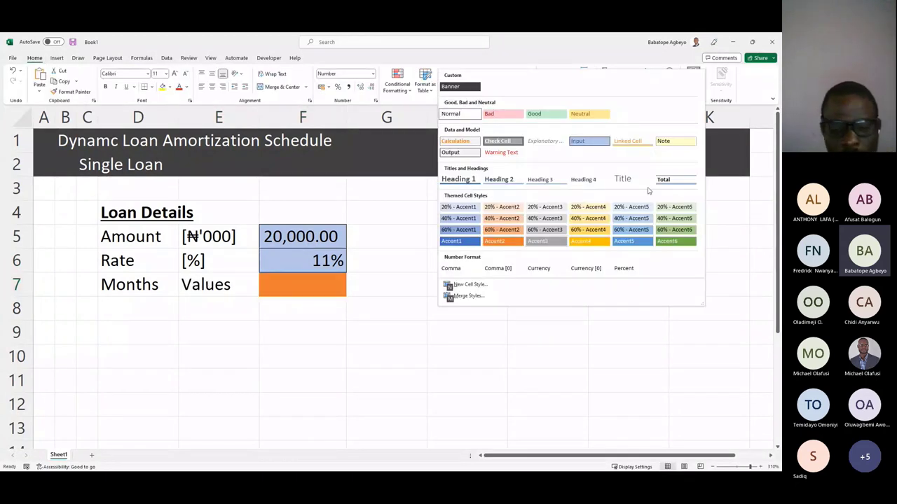
{"action": "left_click", "coordinate": [588, 142]}
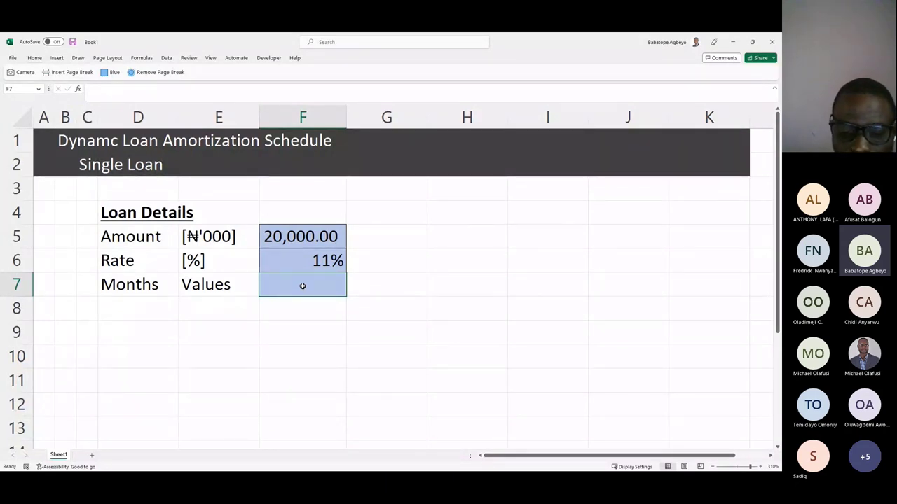
{"action": "type", "text": "5 Months"}
{"action": "key", "text": "Return"}
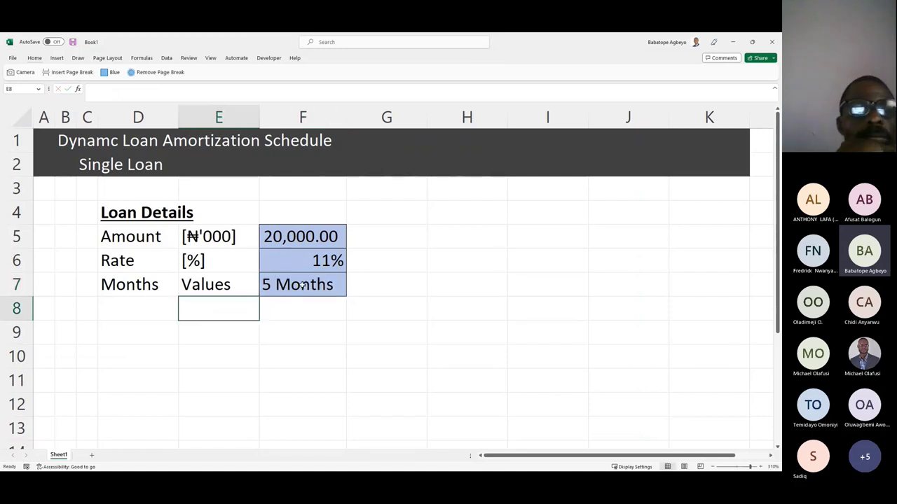
Step: Replace the text entry in the months cell F7 with the plain number 5
{"action": "left_click", "coordinate": [302, 285]}
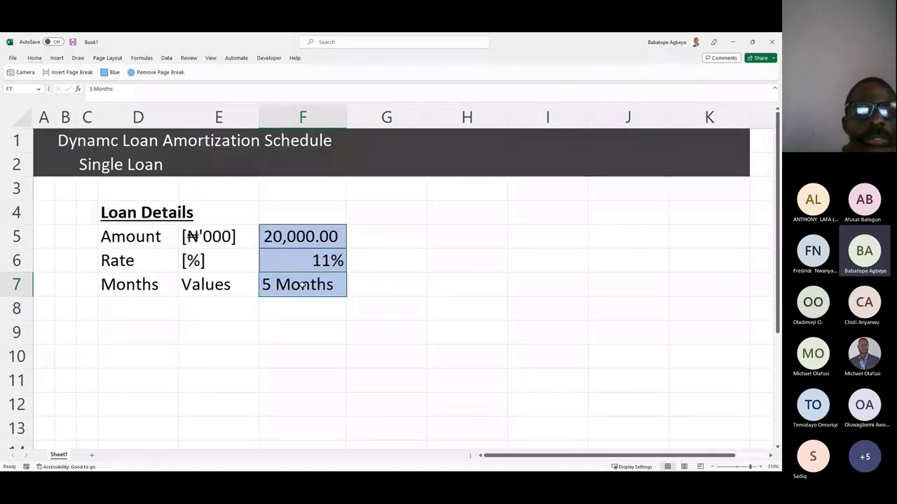
{"action": "type", "text": "5"}
{"action": "key", "text": "Return"}
{"action": "left_click", "coordinate": [302, 285]}
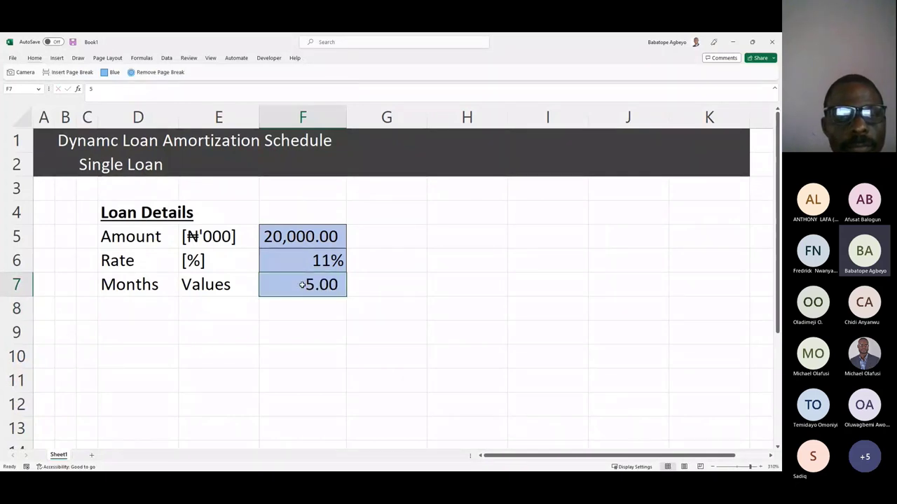
Step: Give cell F7 the custom number format 0 "Months" in the Format Cells dialog
{"action": "key", "text": "ctrl+1"}
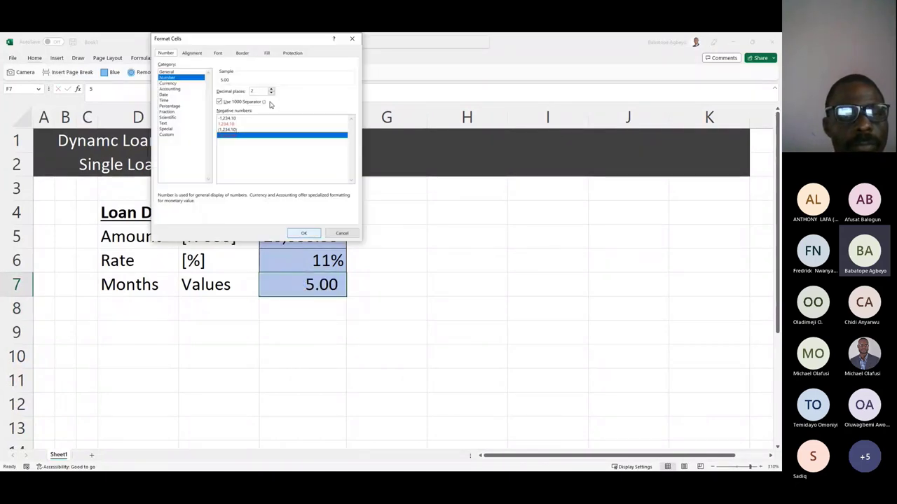
{"action": "left_click_drag", "start_coordinate": [246, 42], "coordinate": [263, 91]}
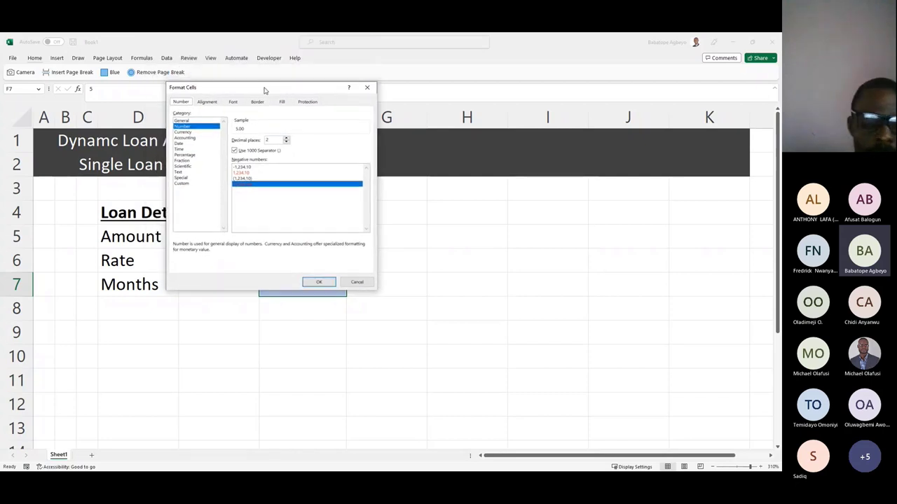
{"action": "left_click", "coordinate": [190, 183]}
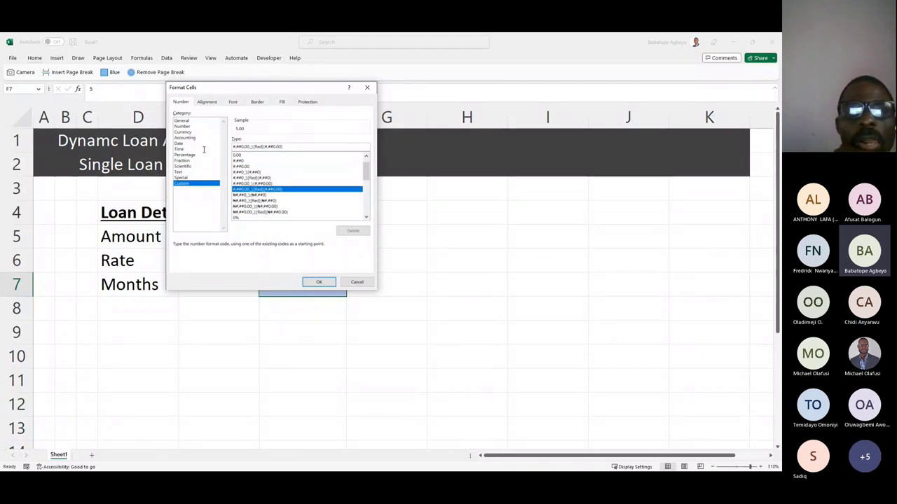
{"action": "left_click_drag", "start_coordinate": [295, 147], "coordinate": [220, 146]}
{"action": "key", "text": "BackSpace"}
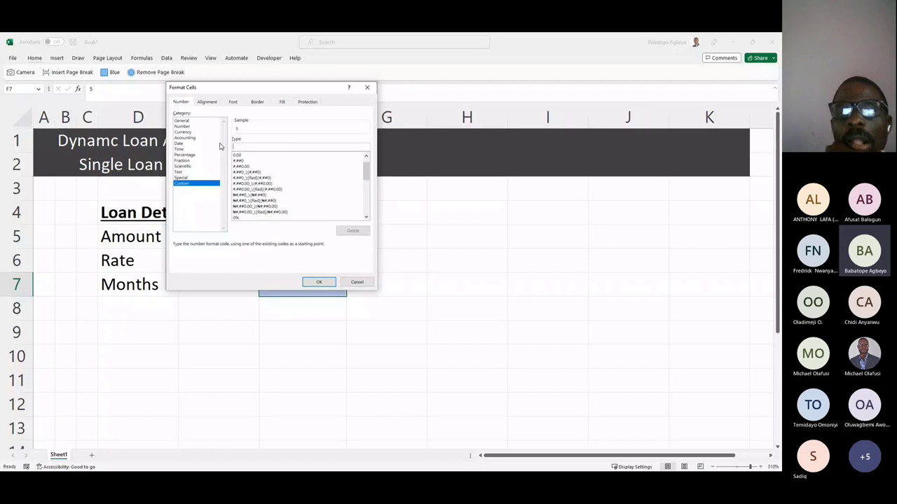
{"action": "type", "text": "0"}
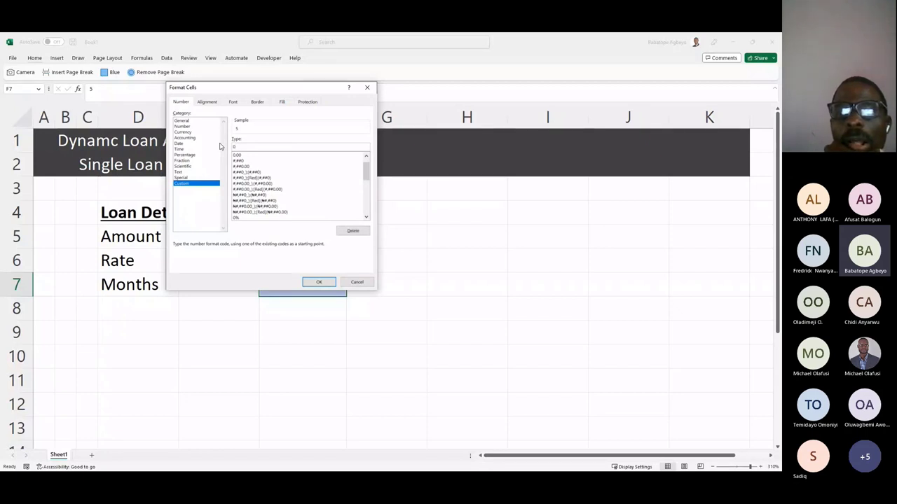
{"action": "type", "text": " \"Months"}
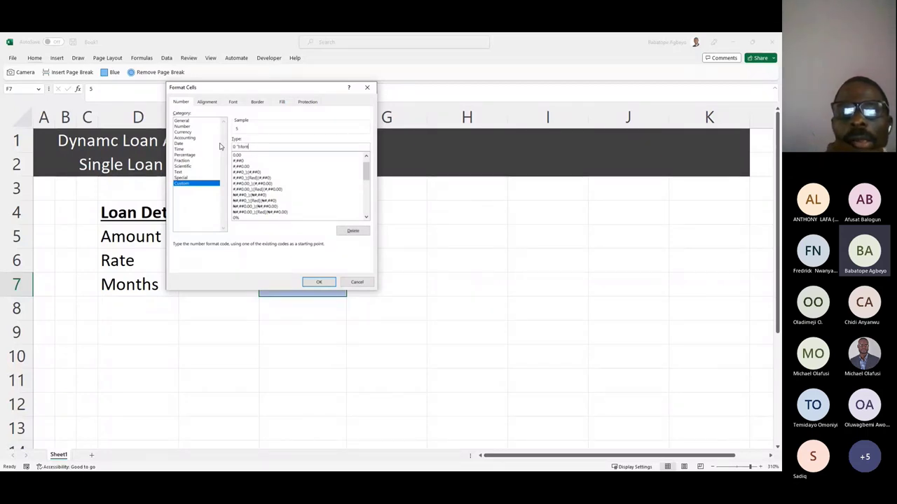
{"action": "type", "text": "\""}
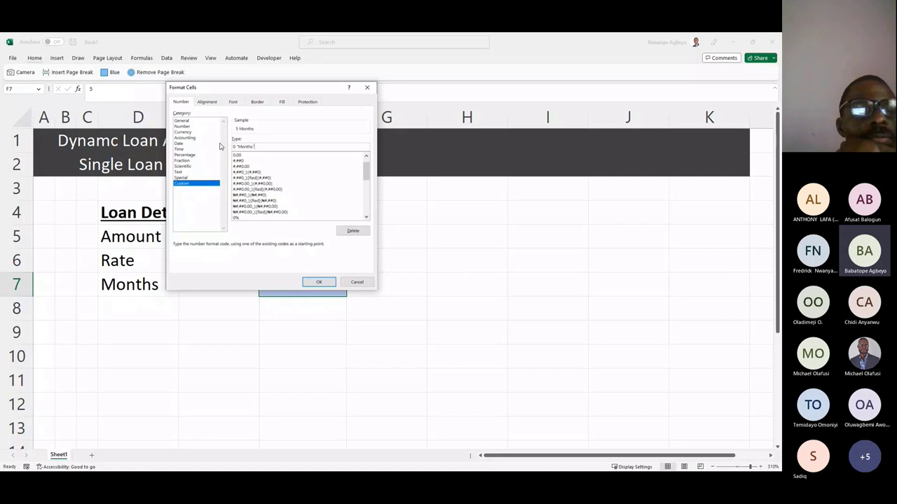
{"action": "left_click", "coordinate": [318, 282]}
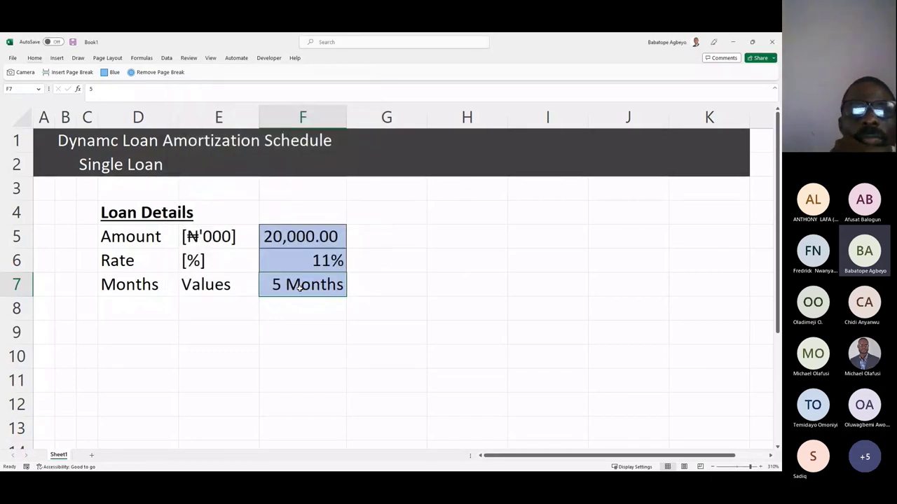
Step: Test the custom months format in cell F7 by entering 8, 1, 0, 1 and finally 2
{"action": "type", "text": "8"}
{"action": "key", "text": "Return"}
{"action": "left_click", "coordinate": [300, 287]}
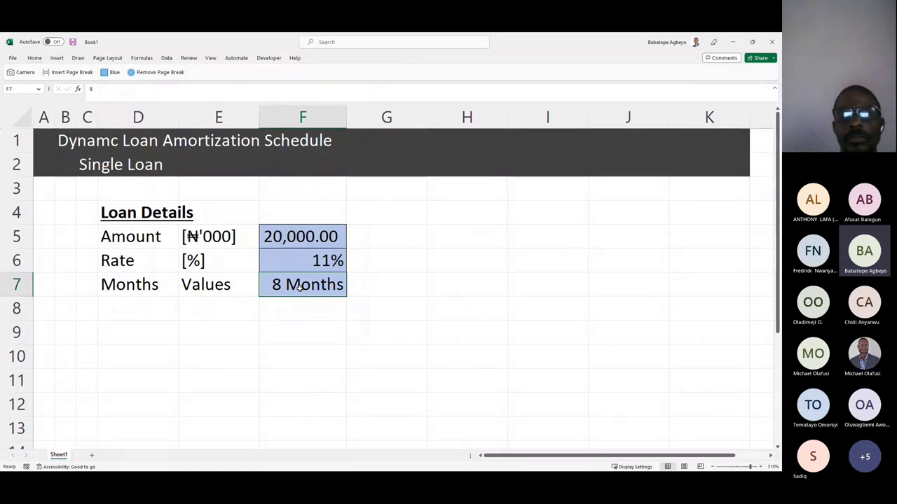
{"action": "type", "text": "1"}
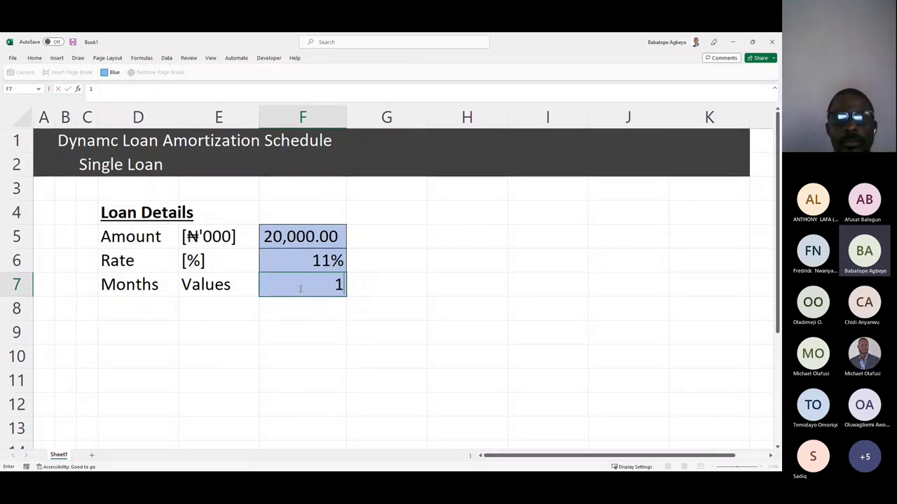
{"action": "key", "text": "Return"}
{"action": "left_click", "coordinate": [303, 286]}
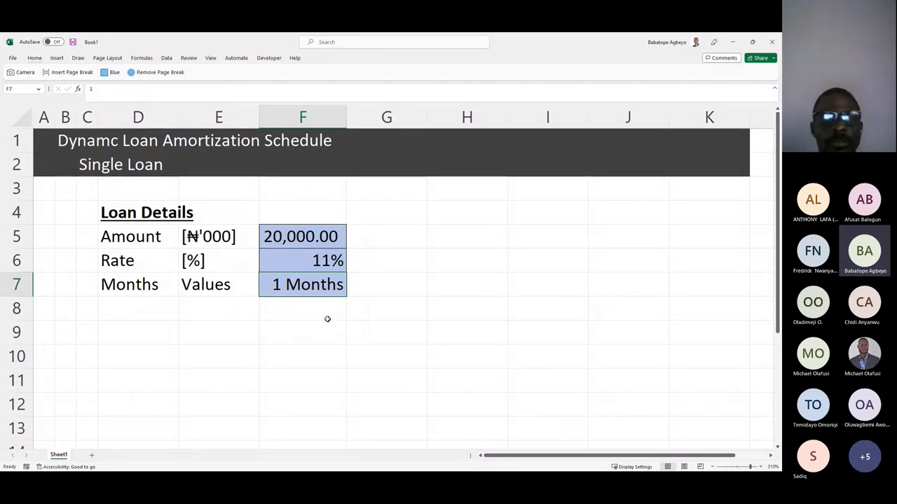
{"action": "type", "text": "0"}
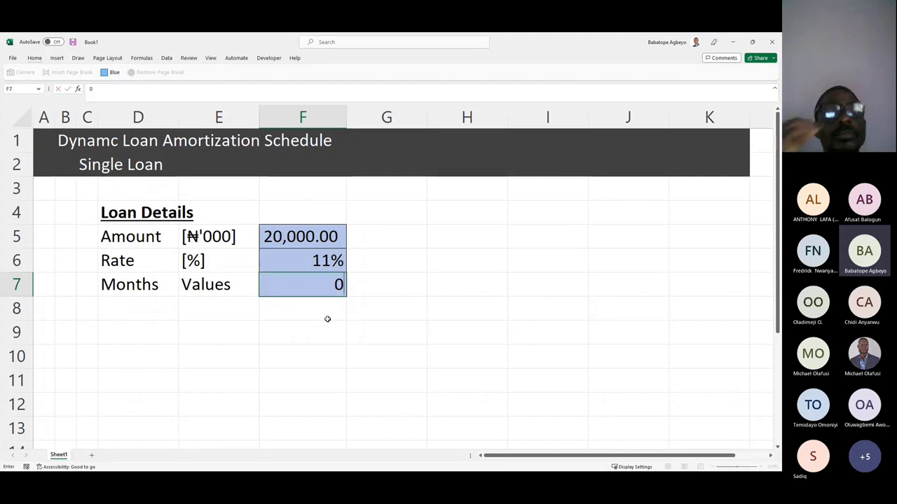
{"action": "left_click", "coordinate": [327, 319]}
{"action": "key", "text": "Up"}
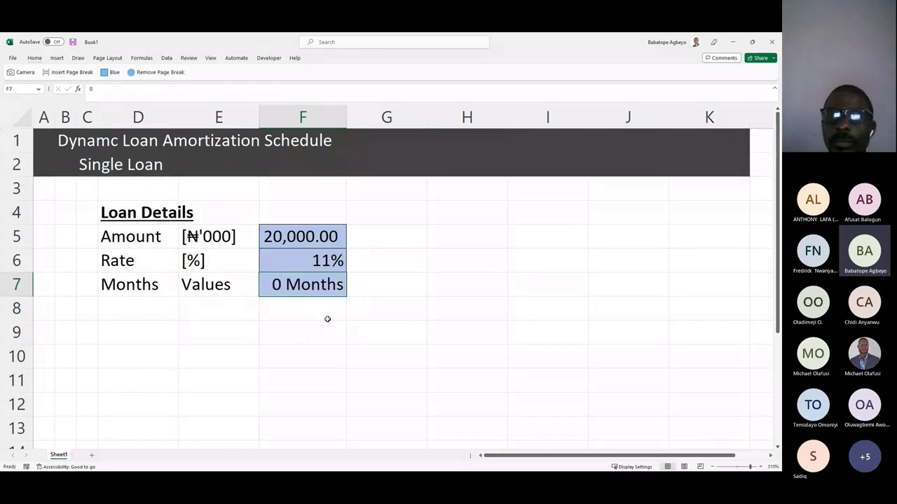
{"action": "type", "text": "1"}
{"action": "left_click", "coordinate": [327, 320]}
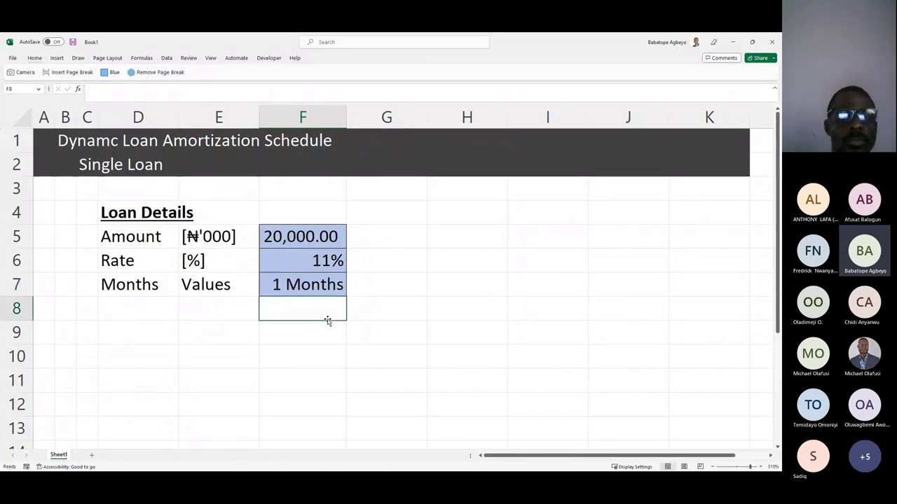
{"action": "key", "text": "Up"}
{"action": "type", "text": "2"}
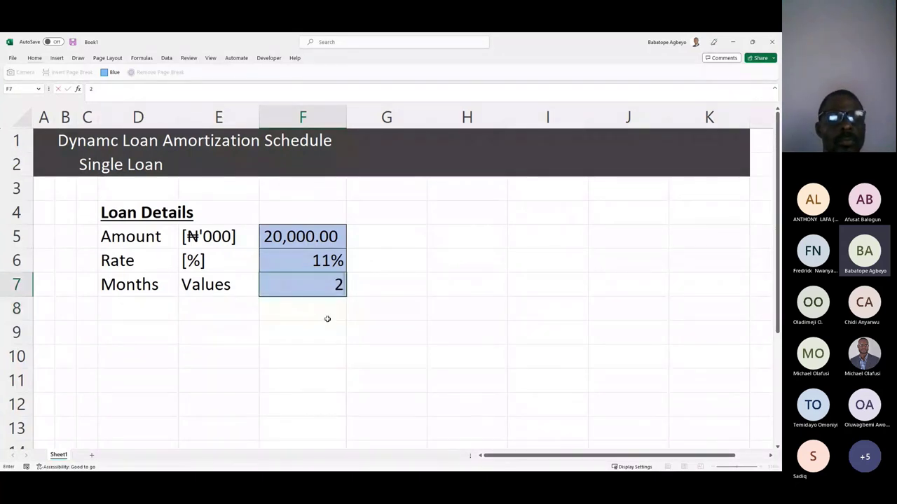
{"action": "left_click", "coordinate": [327, 319]}
{"action": "key", "text": "Up"}
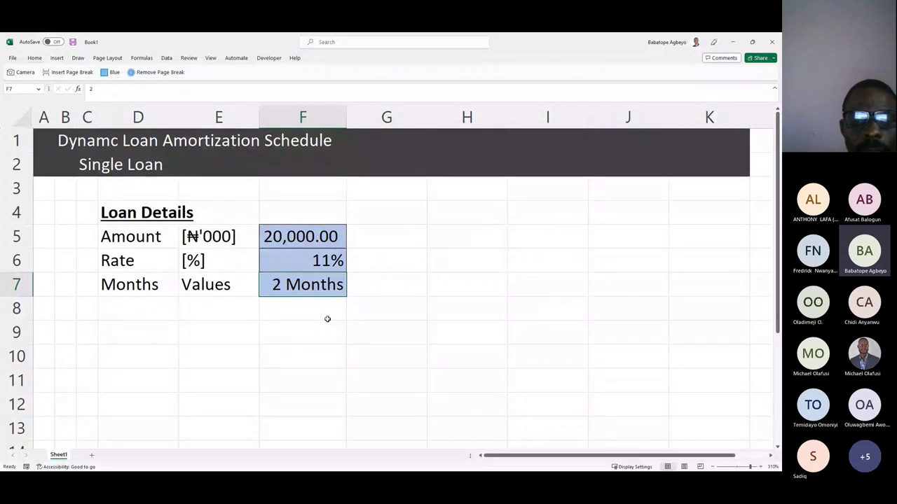
Step: Replace cell F7's custom number format code with a first conditional section, [0<=1] 0 "Month"; in the Format Cells dialog
{"action": "key", "text": "ctrl+1"}
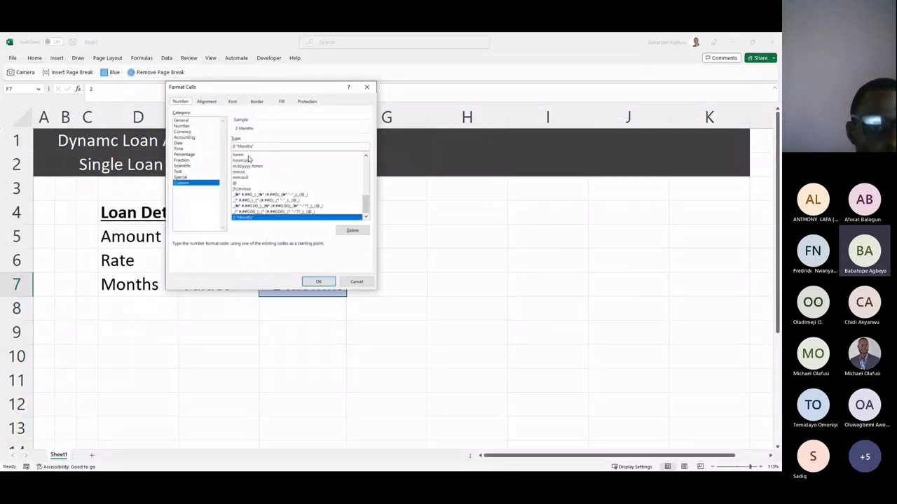
{"action": "left_click_drag", "start_coordinate": [260, 147], "coordinate": [220, 145]}
{"action": "key", "text": "BackSpace"}
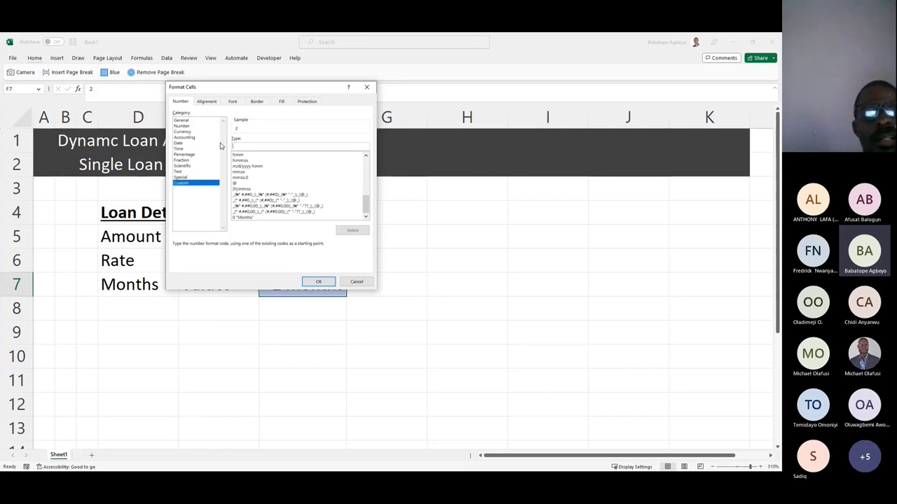
{"action": "type", "text": "0"}
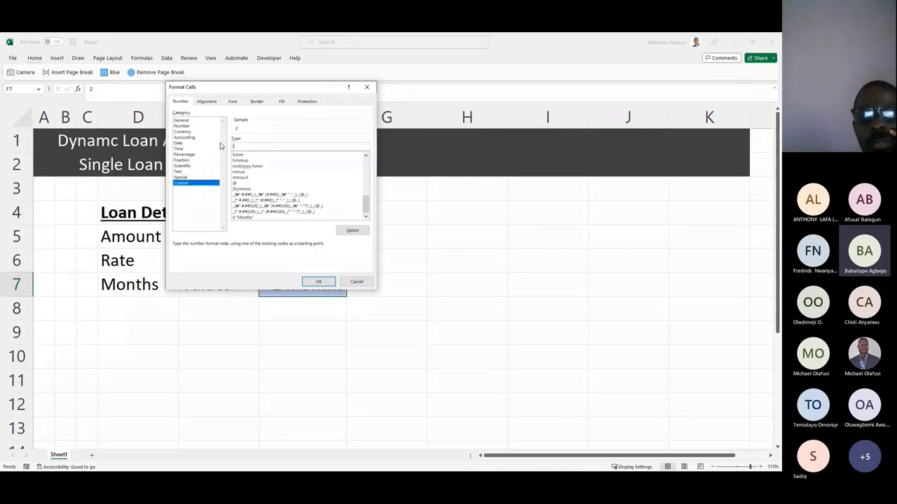
{"action": "type", "text": "\""}
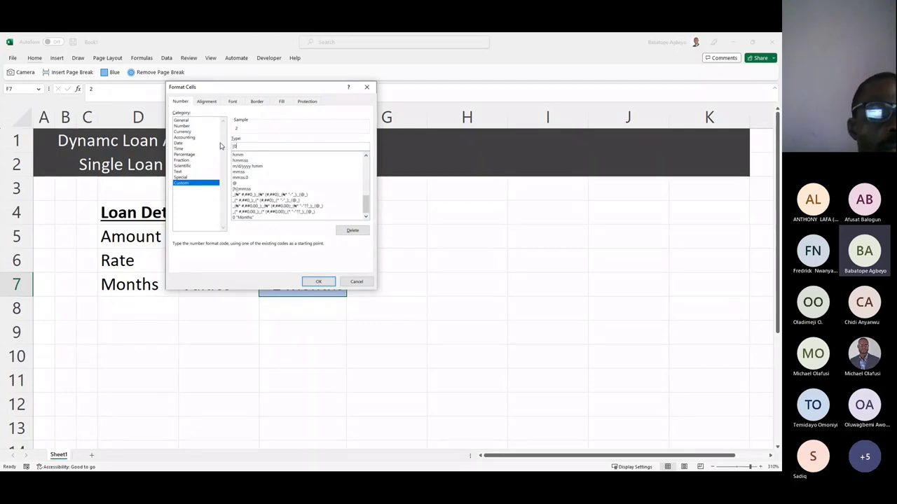
{"action": "type", "text": "\""}
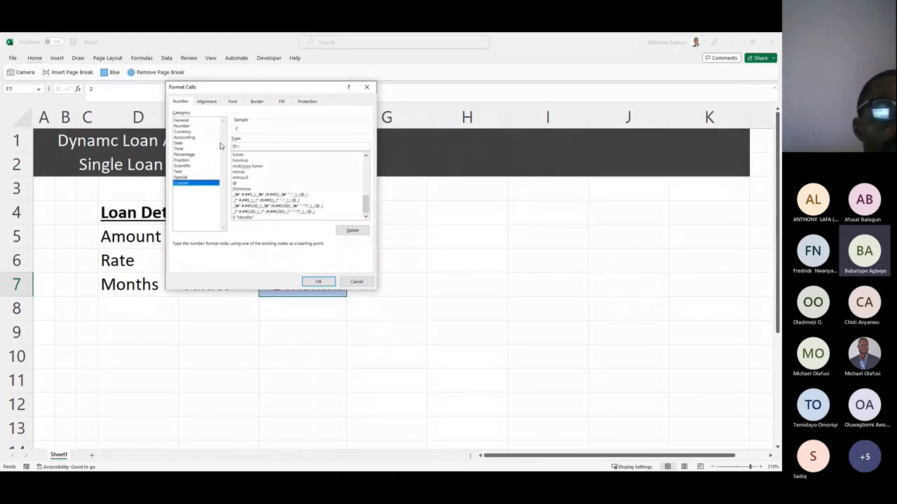
{"action": "type", "text": "M"}
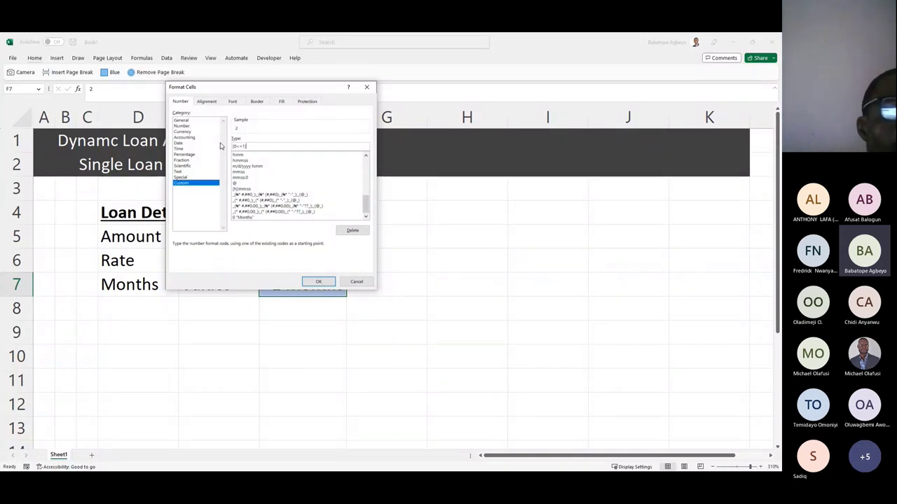
{"action": "type", "text": "0"}
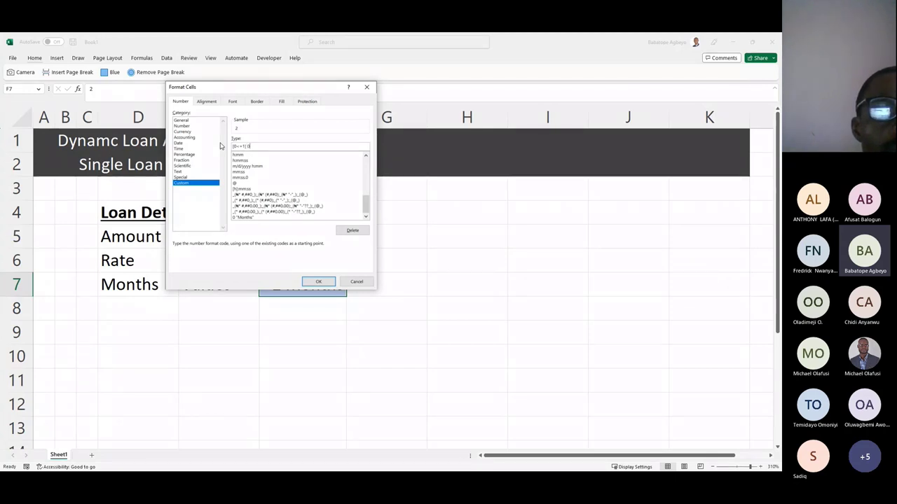
{"action": "type", "text": " \"Month\";"}
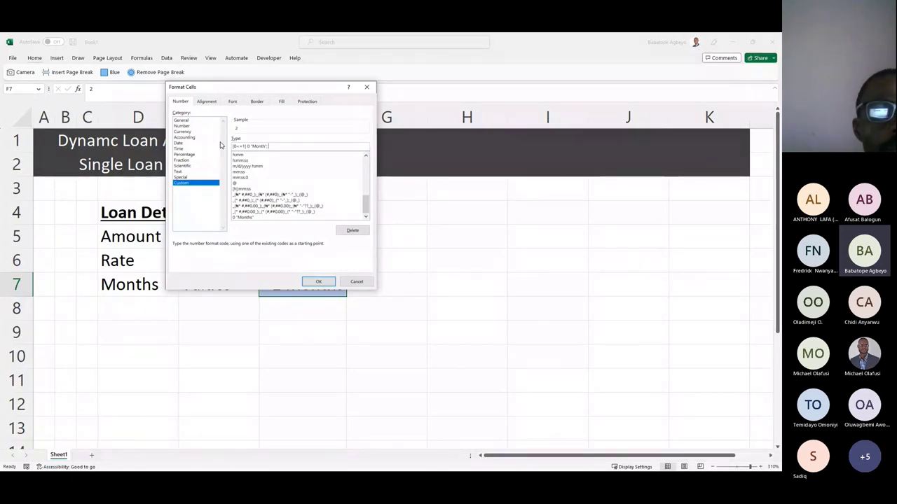
Step: Add a second conditional section, [0>1] 0 "Months", to the custom format code by reusing the first condition
{"action": "left_click_drag", "start_coordinate": [248, 146], "coordinate": [226, 146]}
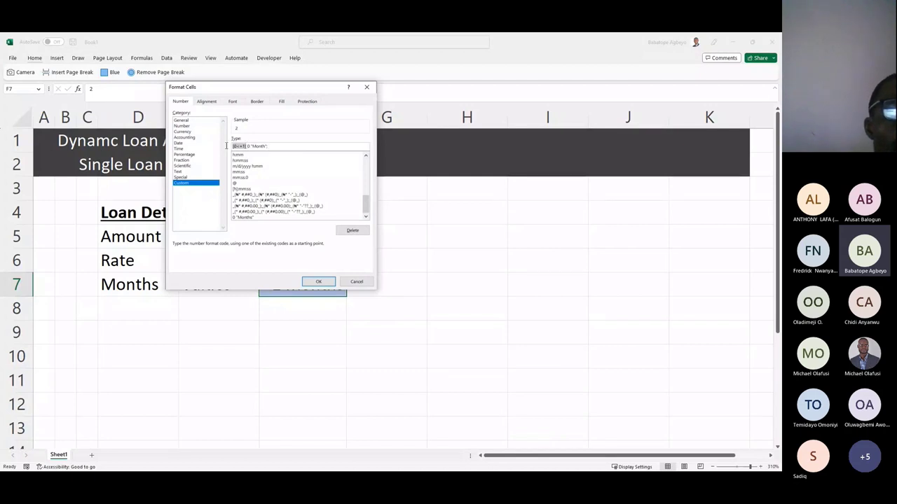
{"action": "left_click", "coordinate": [279, 147]}
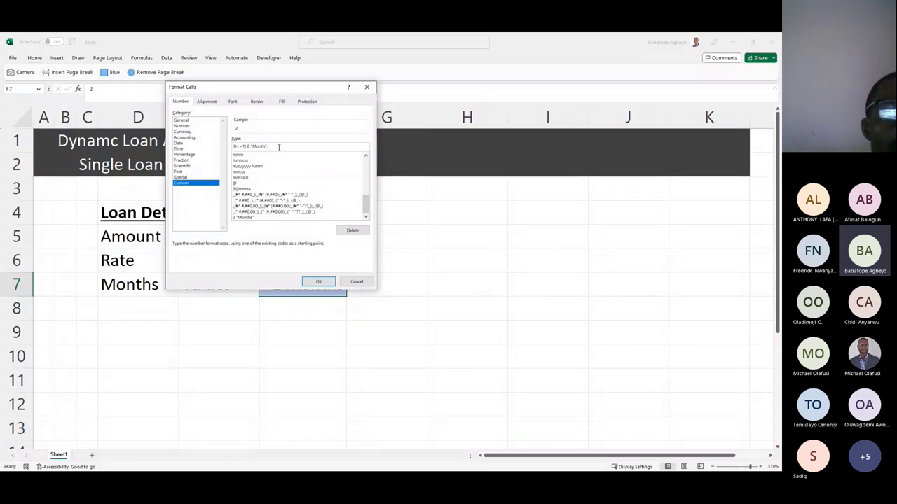
{"action": "type", "text": "[0<=1]"}
{"action": "key", "text": "Left"}
{"action": "key", "text": "Left"}
{"action": "key", "text": "BackSpace"}
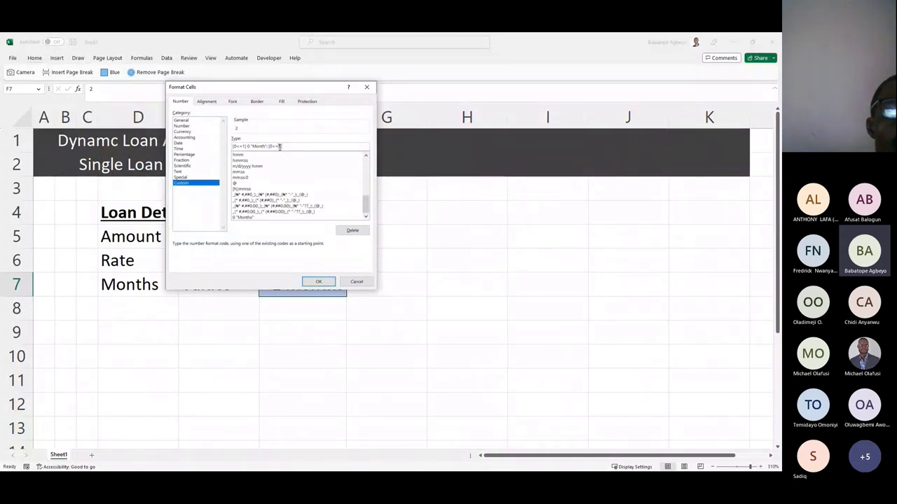
{"action": "key", "text": "BackSpace"}
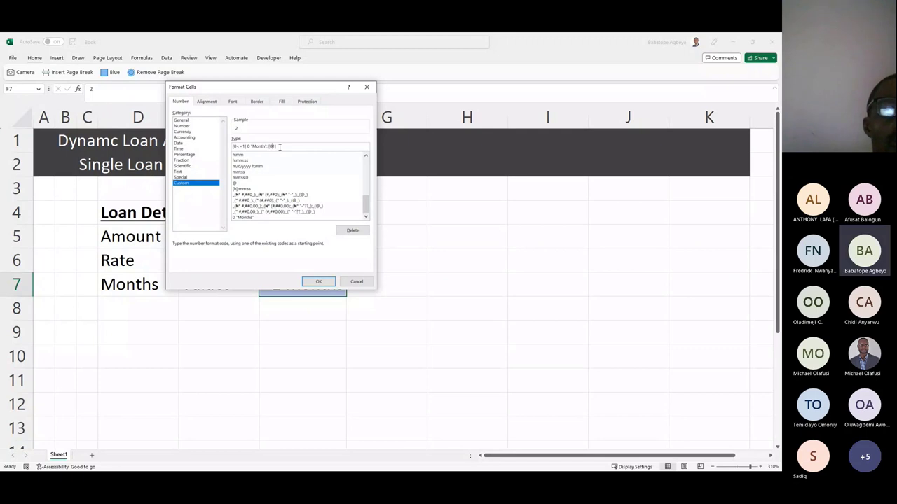
{"action": "type", "text": ">"}
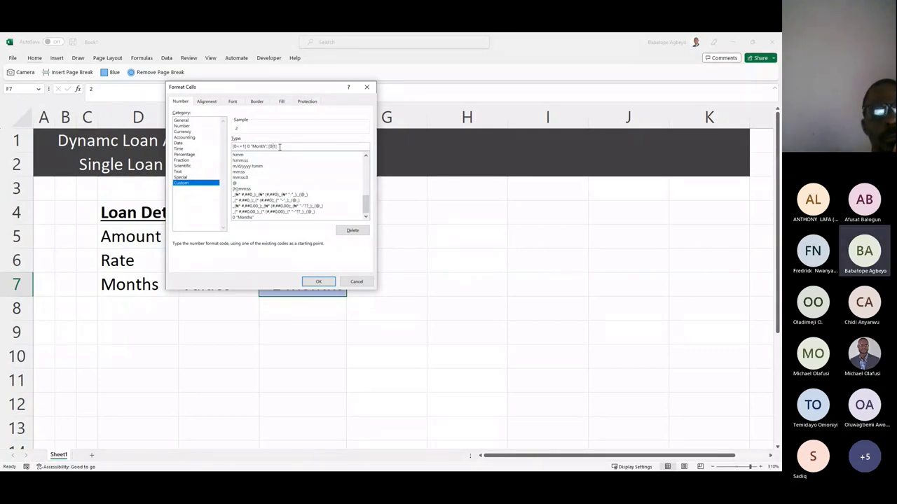
{"action": "type", "text": "1]"}
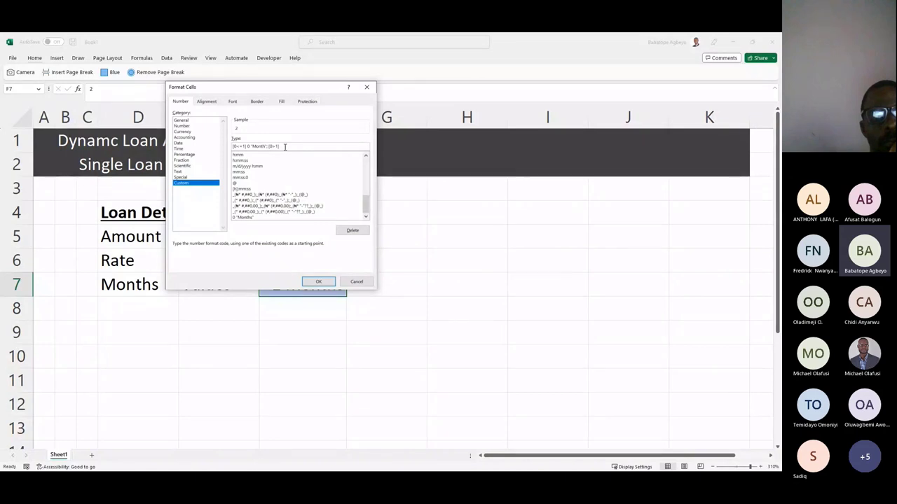
{"action": "type", "text": " 0"}
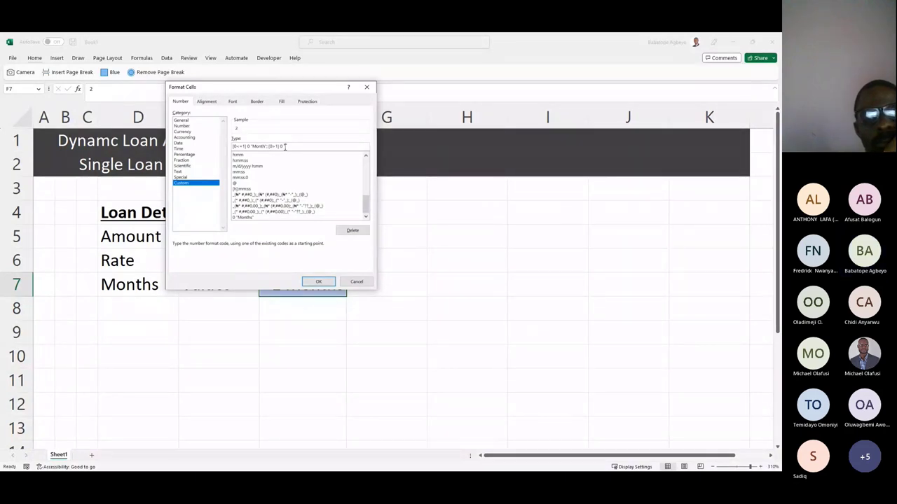
{"action": "type", "text": " \"Months\""}
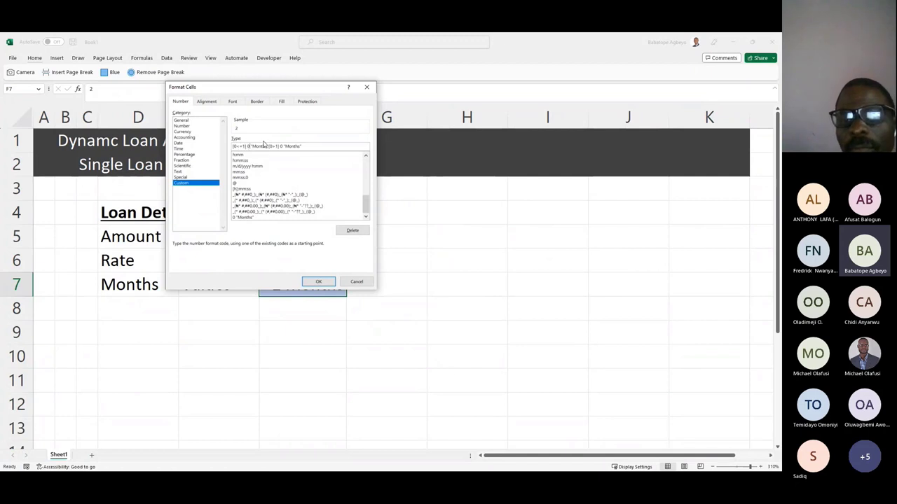
Step: Remove the 0 before the operator in both conditions so the code reads [<=1] 0 "Month"; [>1] 0 "Months", and apply it
{"action": "left_click", "coordinate": [237, 146]}
{"action": "key", "text": "BackSpace"}
{"action": "left_click", "coordinate": [268, 147]}
{"action": "key", "text": "BackSpace"}
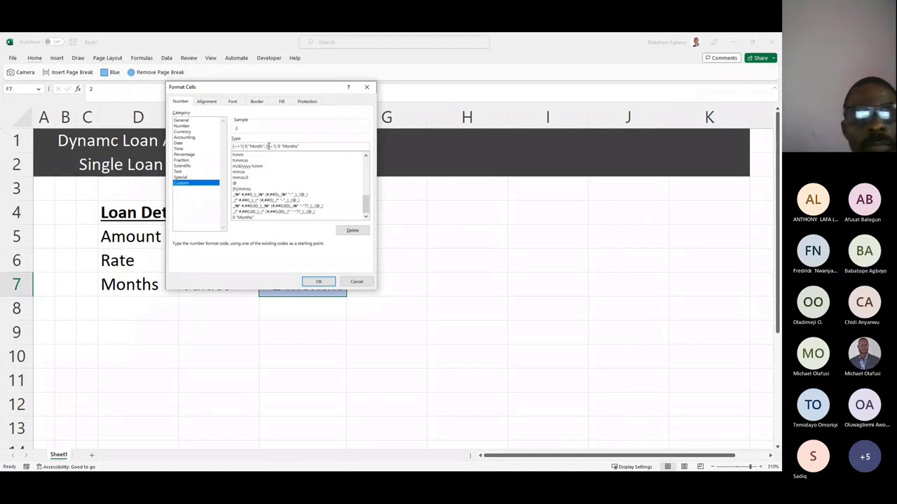
{"action": "key", "text": "BackSpace"}
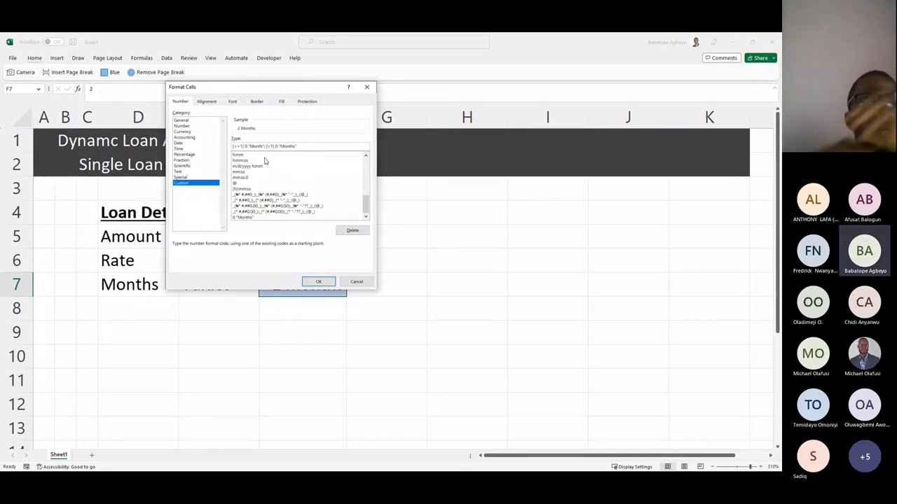
{"action": "left_click", "coordinate": [318, 281]}
Step: Test the conditional months format in cell F7 by entering 1, 2, 0 and finally 3
{"action": "type", "text": "1"}
{"action": "key", "text": "Return"}
{"action": "left_click", "coordinate": [330, 287]}
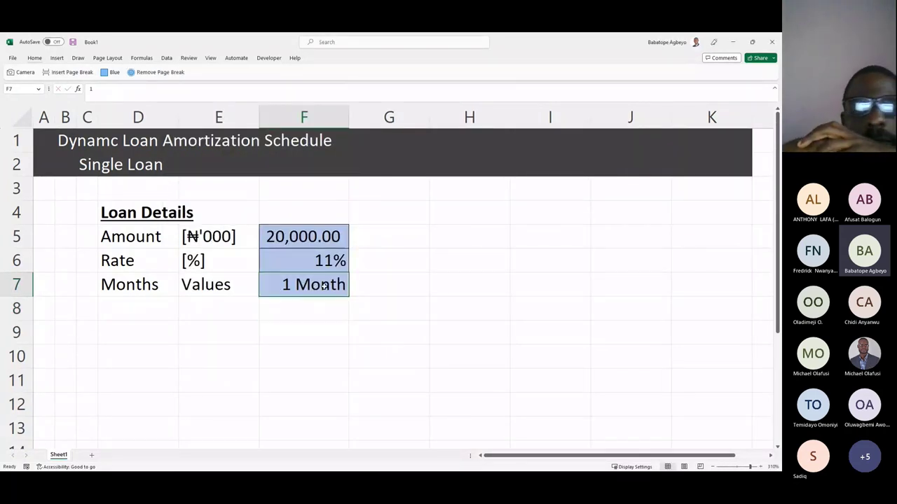
{"action": "type", "text": "2"}
{"action": "key", "text": "Return"}
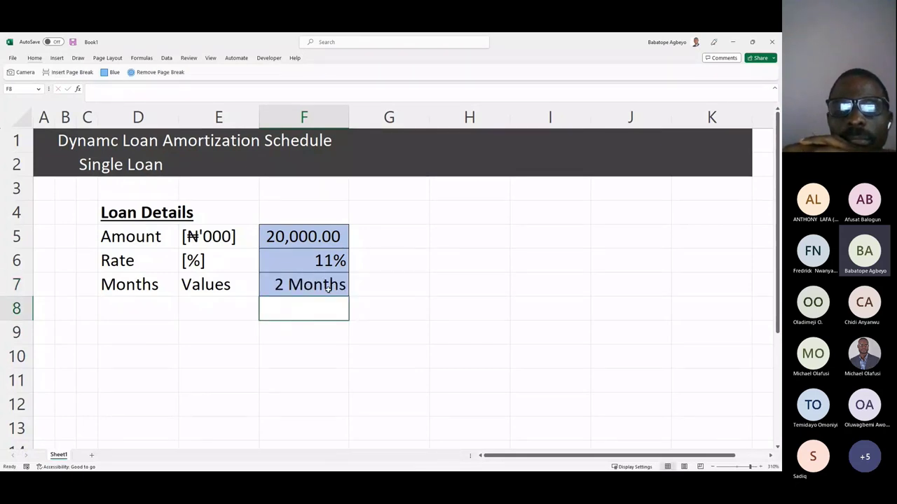
{"action": "left_click", "coordinate": [321, 285]}
{"action": "type", "text": "0"}
{"action": "key", "text": "Return"}
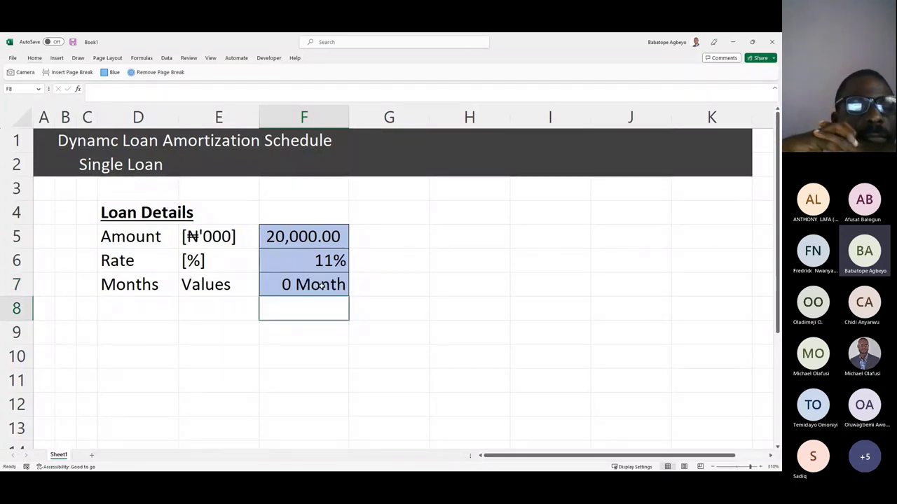
{"action": "left_click", "coordinate": [321, 286]}
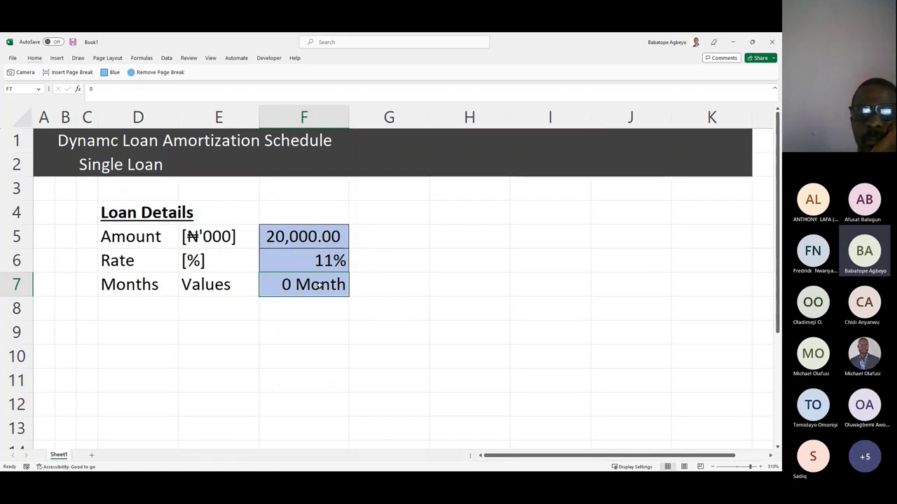
{"action": "type", "text": "3"}
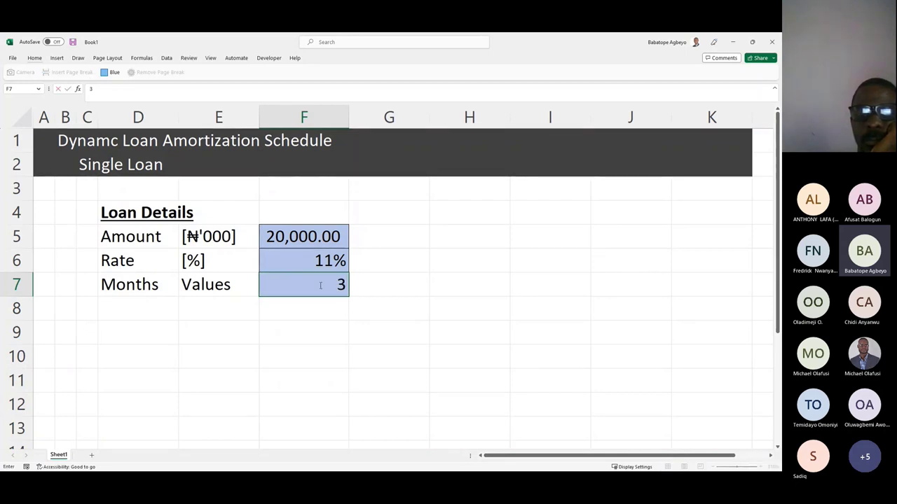
{"action": "key", "text": "Return"}
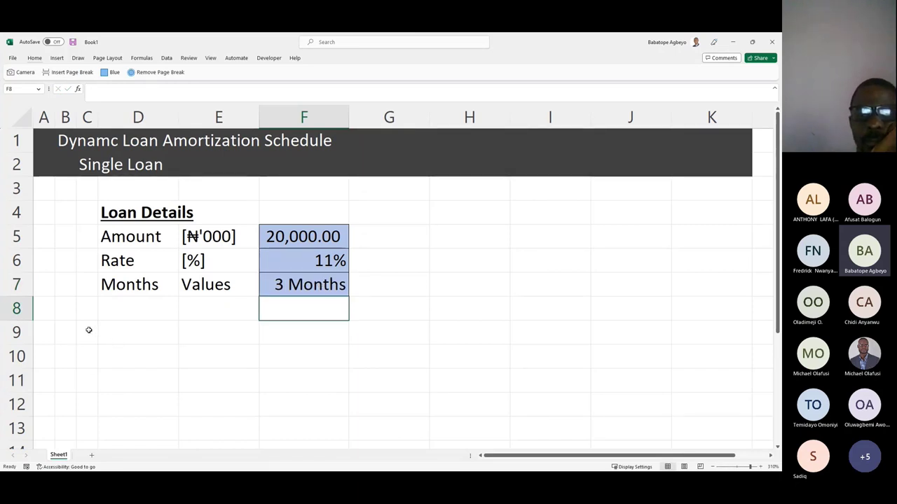
Step: Start the schedule's header row by entering Perod in cell D9 and Beg. Bal in cell E9
{"action": "left_click", "coordinate": [133, 333]}
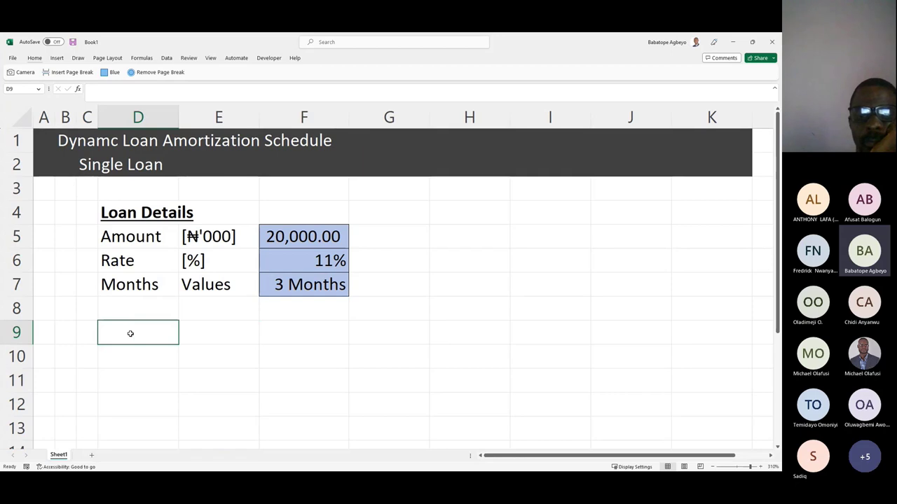
{"action": "type", "text": "Pero"}
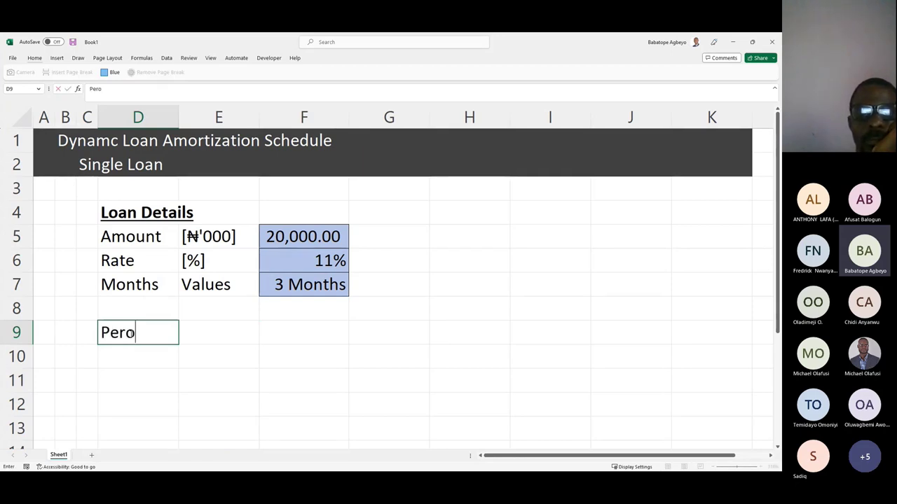
{"action": "key", "text": "BackSpace"}
{"action": "type", "text": "od"}
{"action": "key", "text": "Tab"}
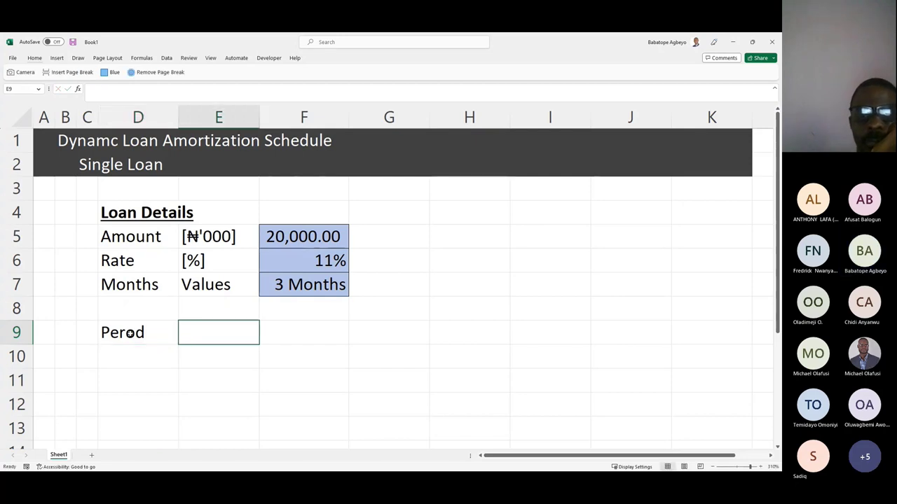
{"action": "type", "text": "Beg"}
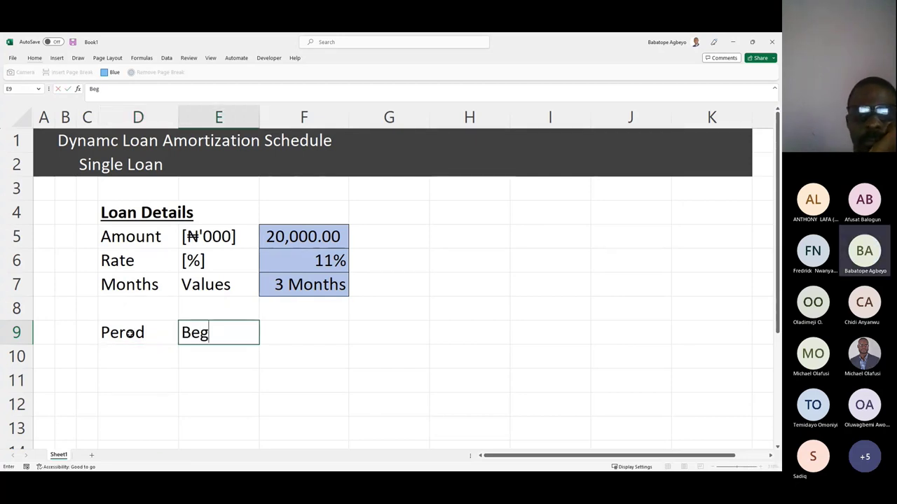
{"action": "type", "text": ". Bal"}
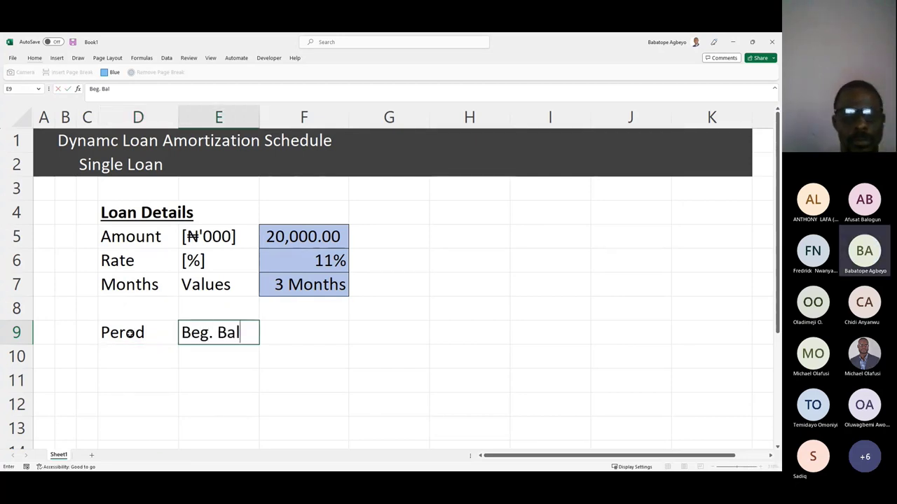
{"action": "key", "text": "Tab"}
Step: Enter the headers Interest in cell F9 and Principal in cell G9
{"action": "type", "text": "Interest"}
{"action": "key", "text": "Tab"}
{"action": "type", "text": "Principa"}
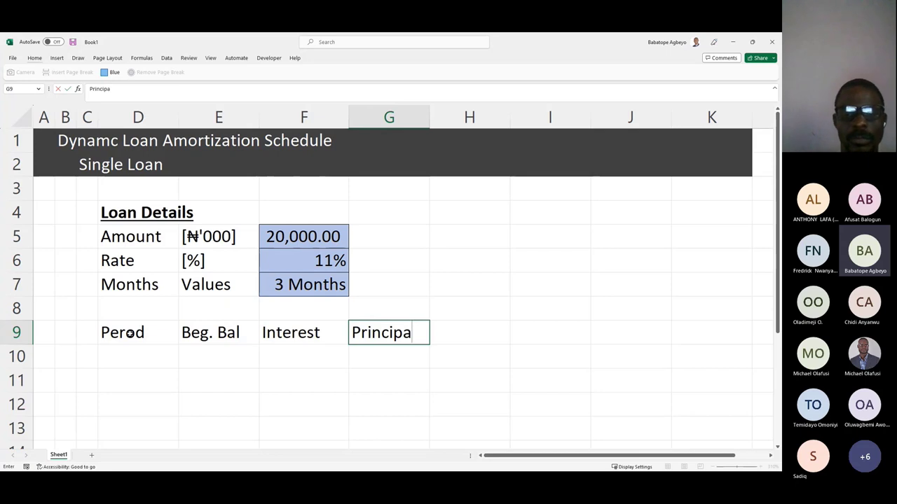
{"action": "type", "text": ";\\"}
{"action": "key", "text": "BackSpace"}
{"action": "key", "text": "BackSpace"}
{"action": "type", "text": "l"}
{"action": "key", "text": "Tab"}
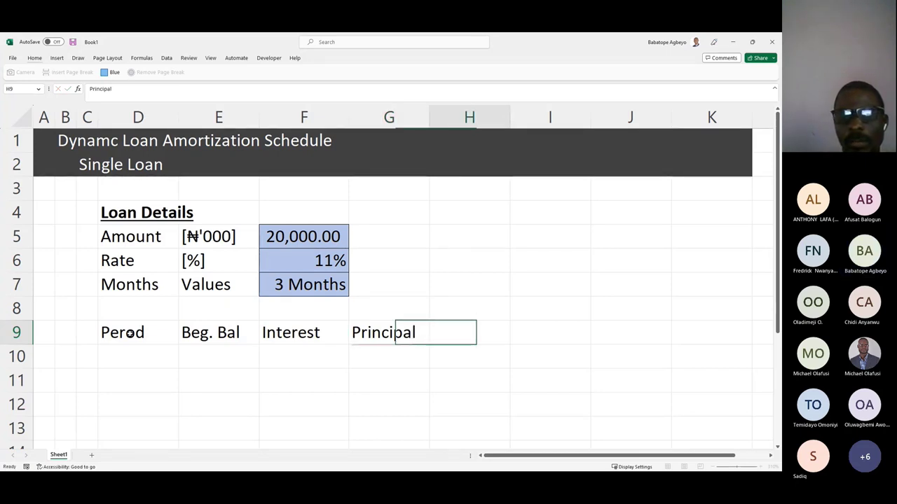
Step: Enter the header Total Repayment in cell H9 and autofit column H to its text
{"action": "type", "text": "T"}
{"action": "key", "text": "BackSpace"}
{"action": "type", "text": "Total"}
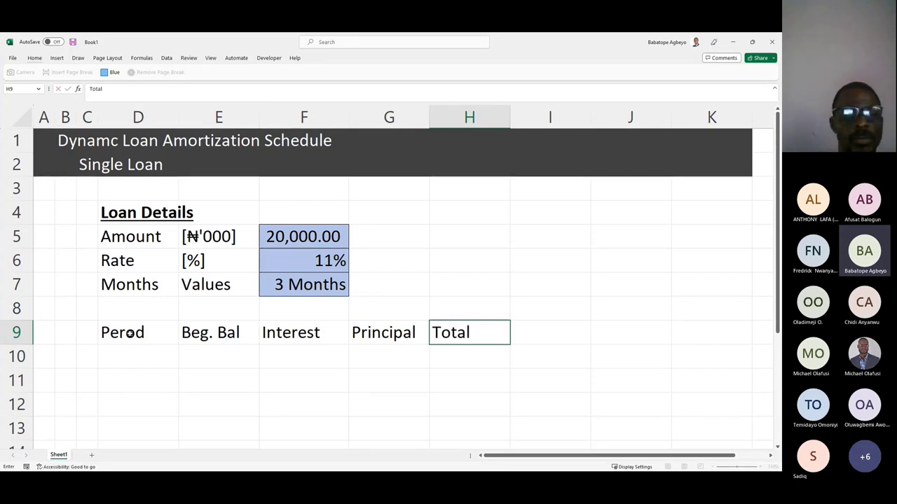
{"action": "type", "text": " Repayment"}
{"action": "key", "text": "Tab"}
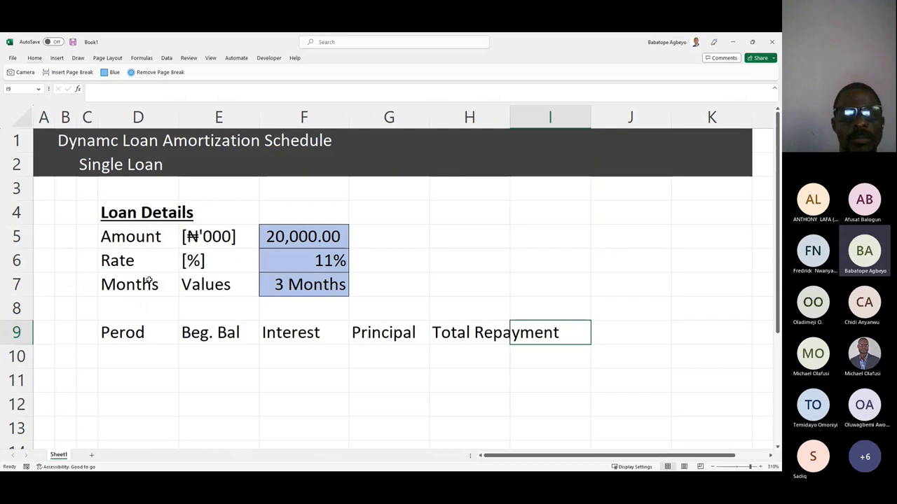
{"action": "double_click", "coordinate": [510, 116]}
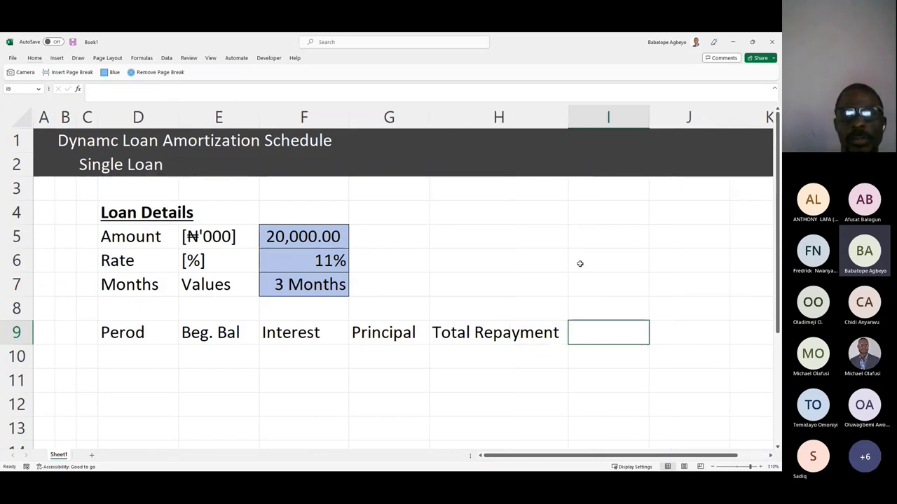
Step: Enter the header Ending Balance in cell I9 and autofit column I to its text
{"action": "type", "text": "End"}
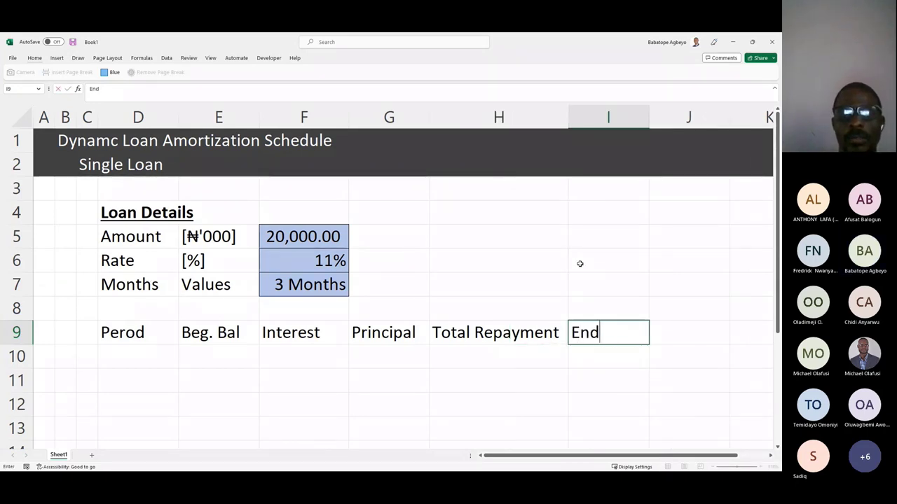
{"action": "type", "text": "ing Balance"}
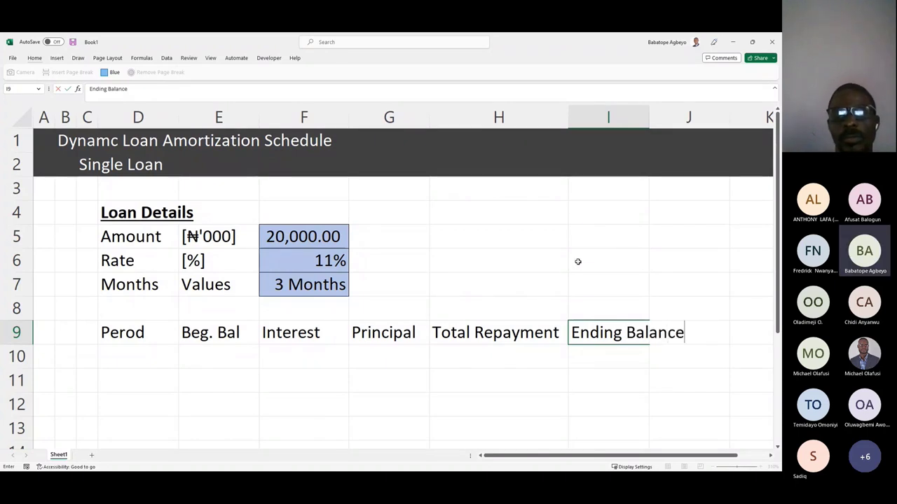
{"action": "key", "text": "Return"}
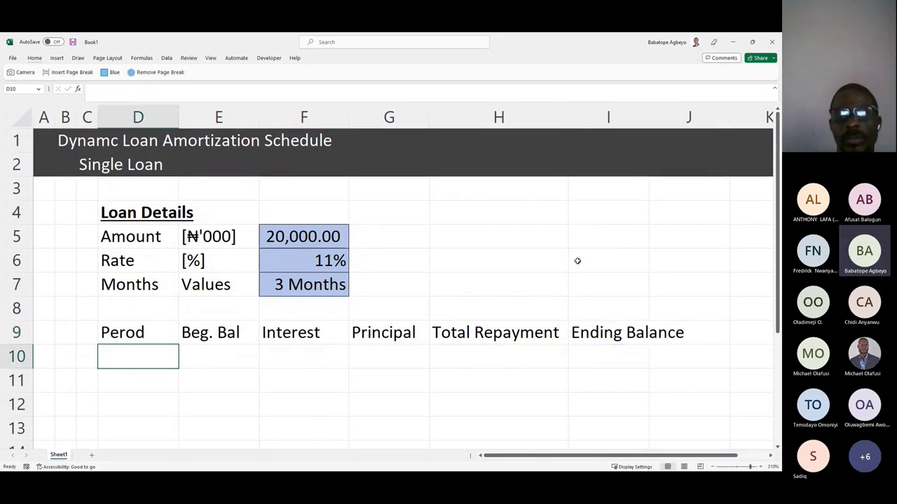
{"action": "double_click", "coordinate": [651, 124]}
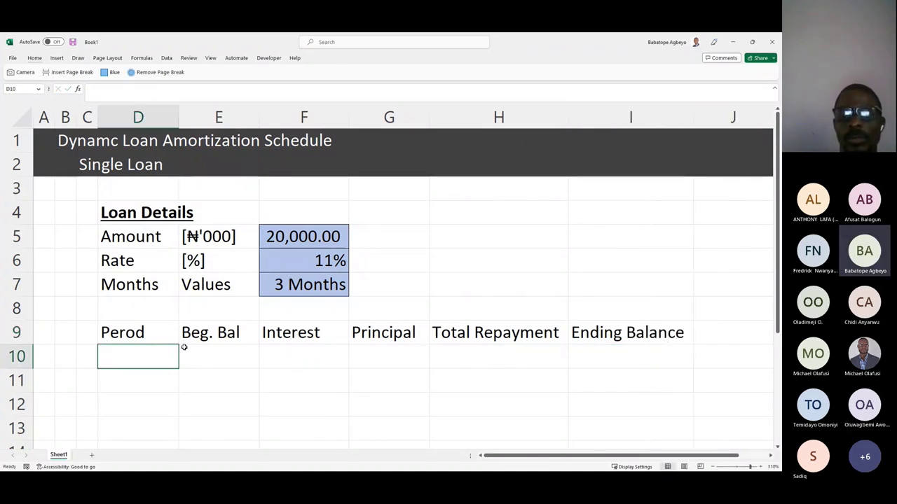
Step: Apply the custom Banner cell style to the schedule's header cells D9:I9
{"action": "left_click", "coordinate": [149, 332]}
{"action": "key", "text": "ctrl+shift+Right"}
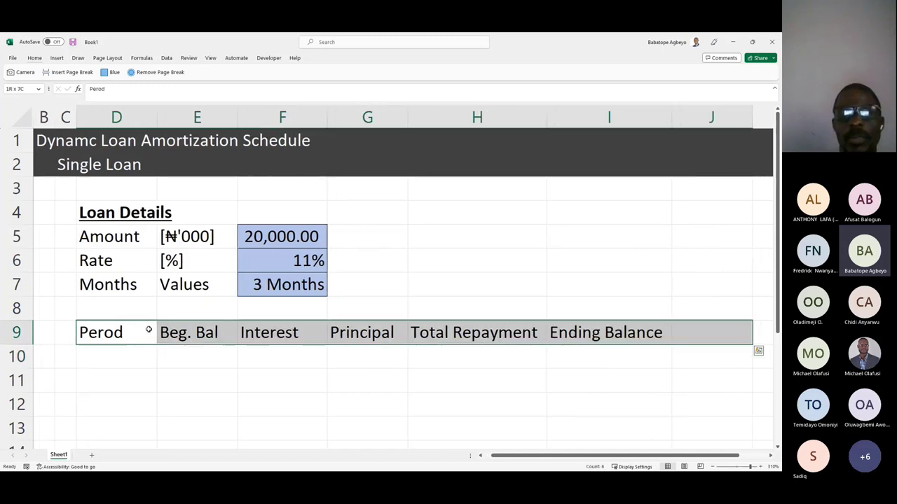
{"action": "key", "text": "alt+h"}
{"action": "key", "text": "j"}
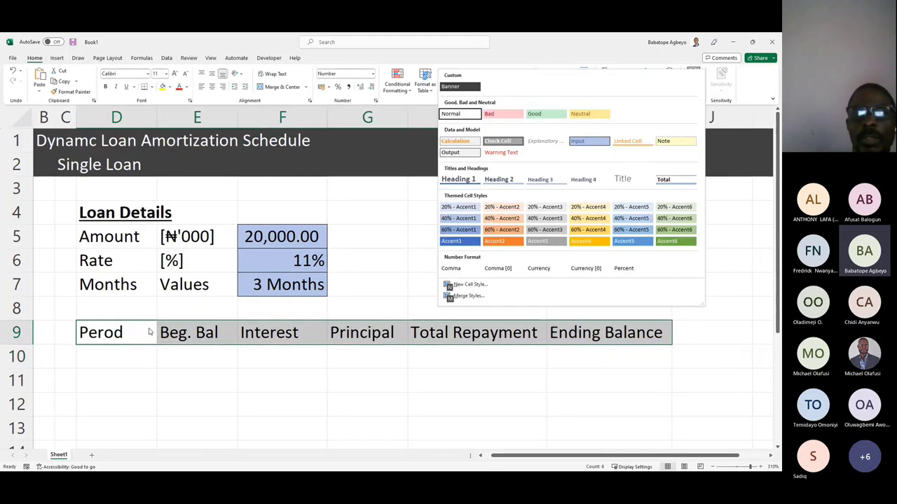
{"action": "key", "text": "Up"}
{"action": "key", "text": "Return"}
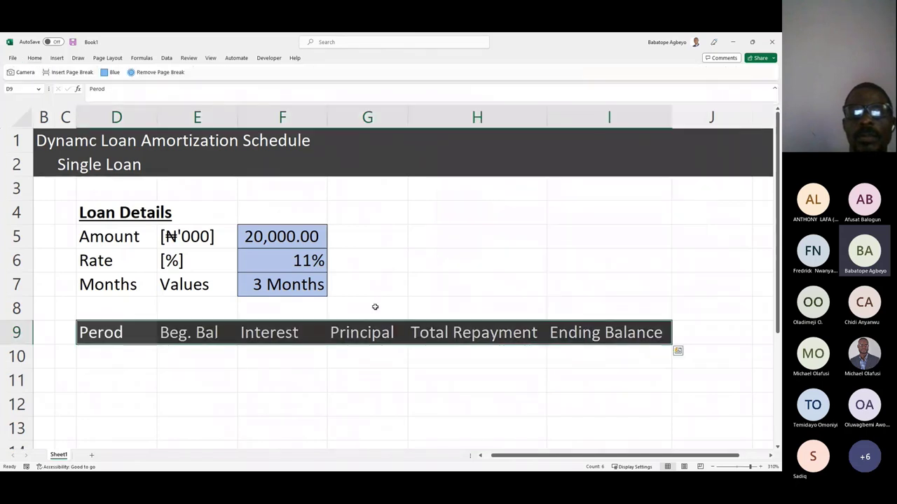
{"action": "left_click", "coordinate": [106, 358]}
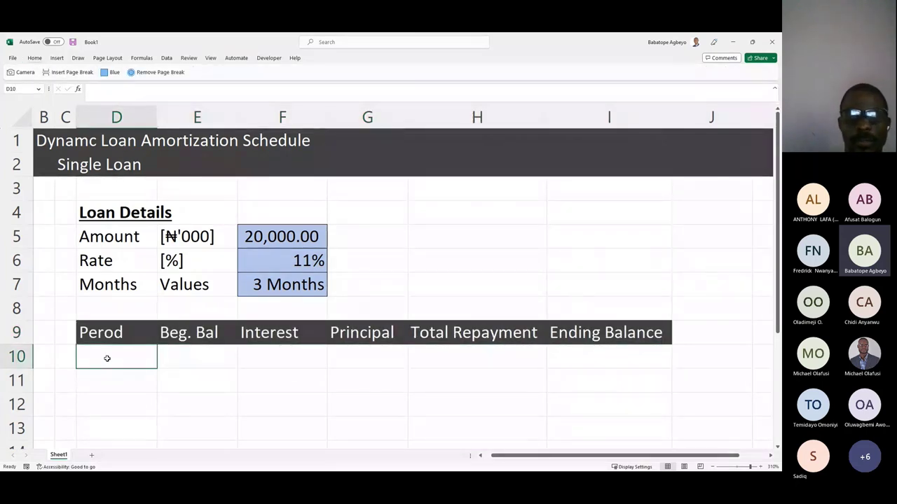
{"action": "left_click", "coordinate": [246, 309]}
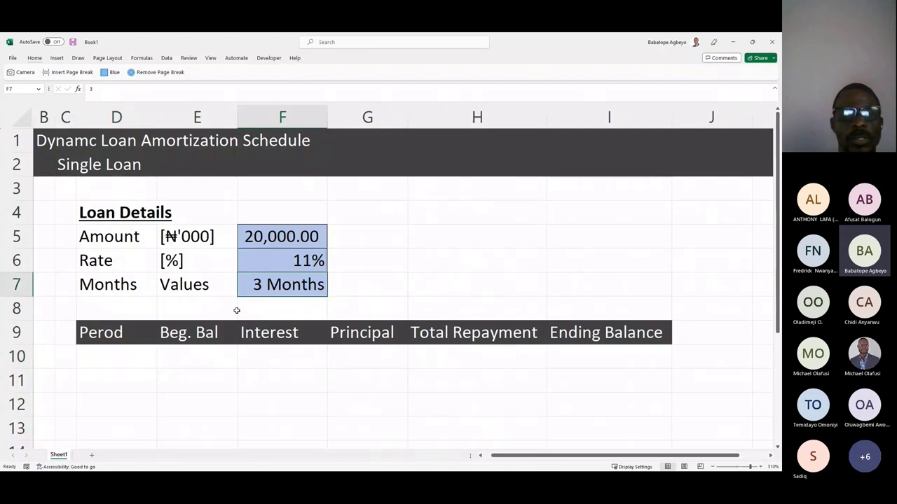
{"action": "left_click", "coordinate": [124, 354]}
{"action": "key", "text": "Up"}
{"action": "key", "text": "Up"}
{"action": "key", "text": "Up"}
{"action": "key", "text": "Right"}
{"action": "key", "text": "Right"}
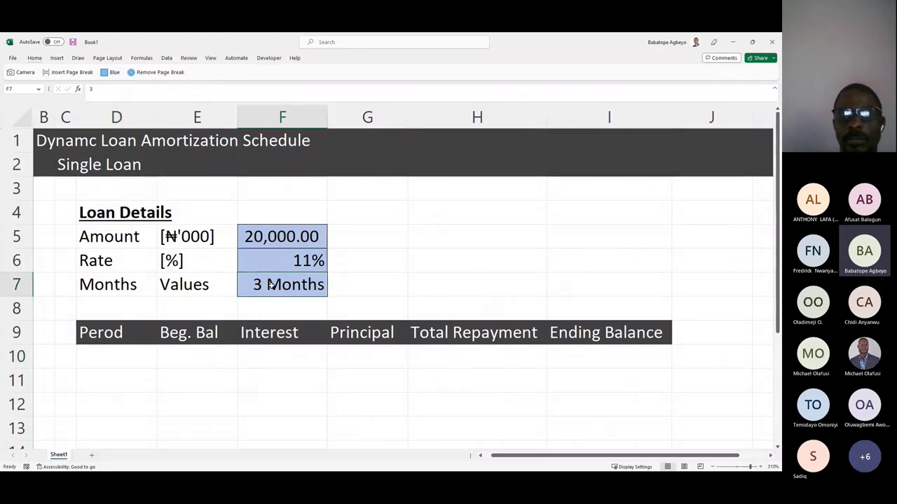
Step: Enter =SEQUENCE(F7) in cell D10 to generate the period numbers from the loan's months
{"action": "left_click", "coordinate": [130, 356]}
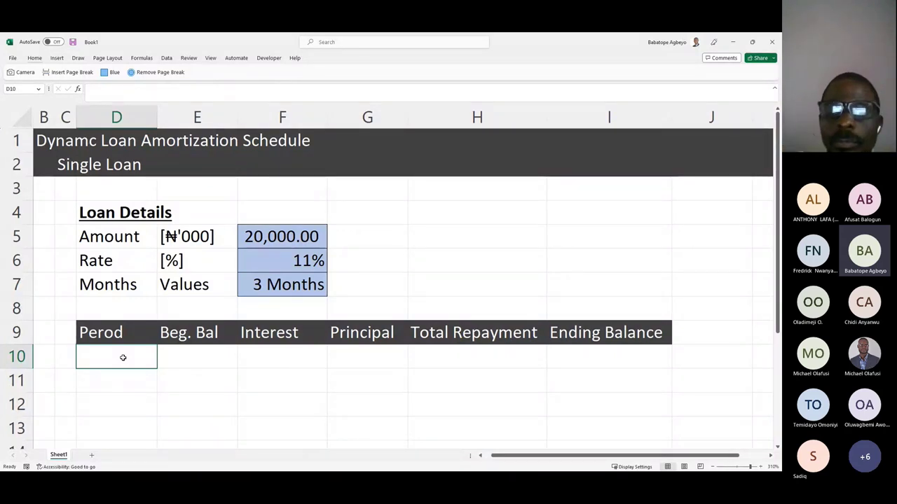
{"action": "type", "text": "="}
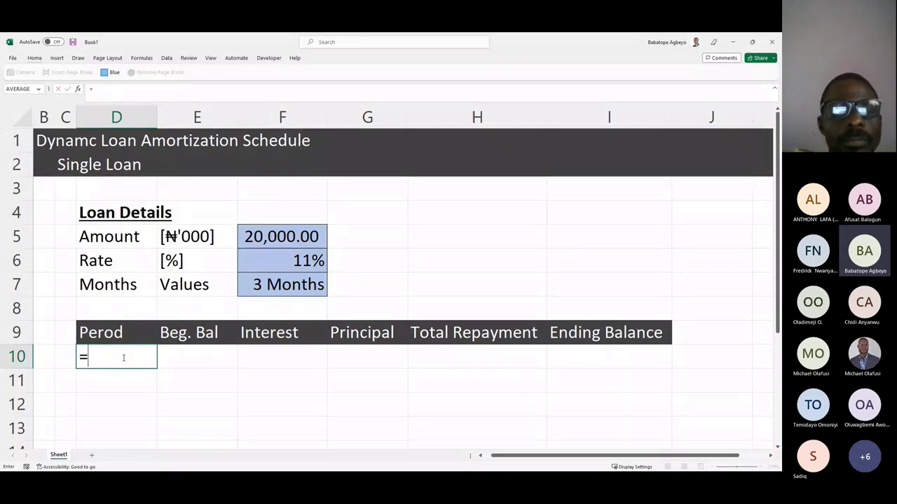
{"action": "type", "text": "seq"}
{"action": "key", "text": "Tab"}
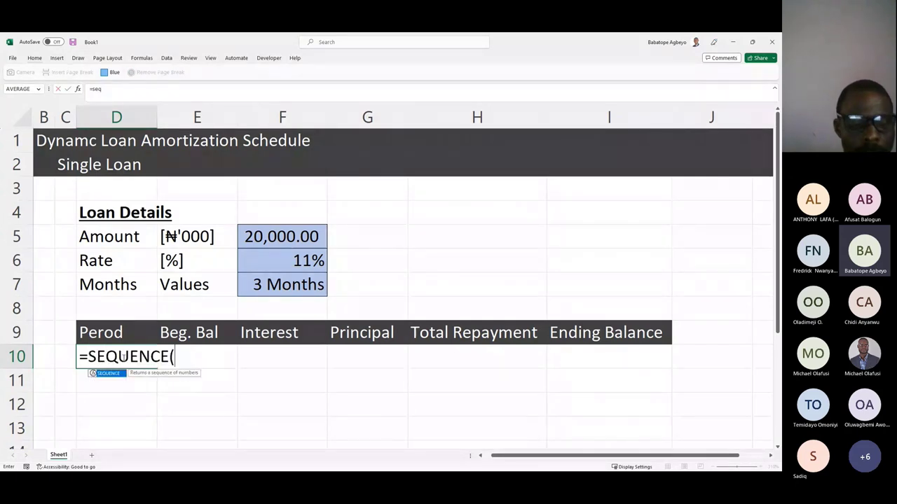
{"action": "key", "text": "Up"}
{"action": "key", "text": "Up"}
{"action": "key", "text": "Up"}
{"action": "key", "text": "Right"}
{"action": "key", "text": "Right"}
{"action": "type", "text": ")"}
{"action": "key", "text": "Return"}
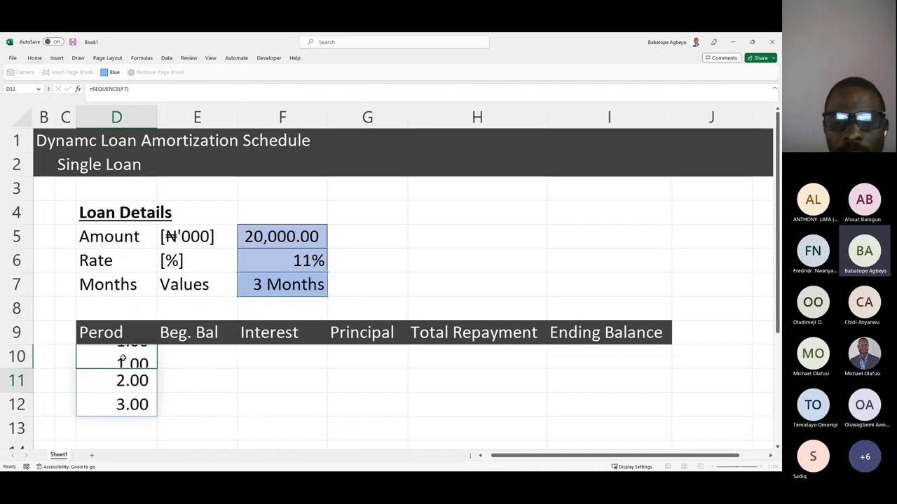
Step: Test the dynamic period list by setting the months in cell F7 to 2, 4, 5 and finally 60
{"action": "left_click", "coordinate": [270, 287]}
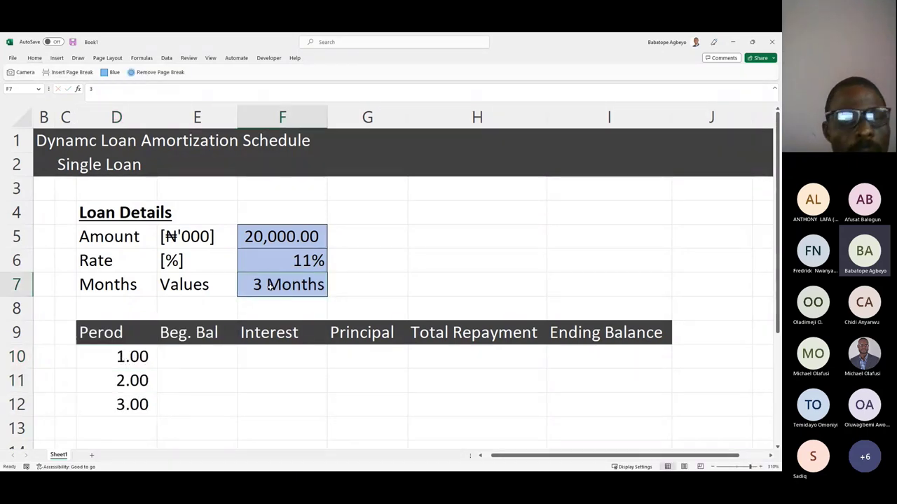
{"action": "double_click", "coordinate": [271, 287]}
{"action": "key", "text": "BackSpace"}
{"action": "type", "text": "2"}
{"action": "key", "text": "ctrl+Return"}
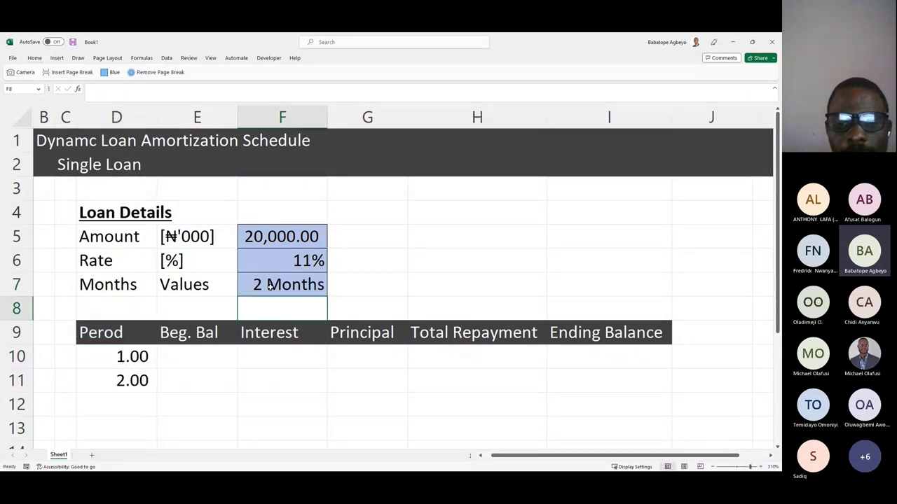
{"action": "type", "text": "4"}
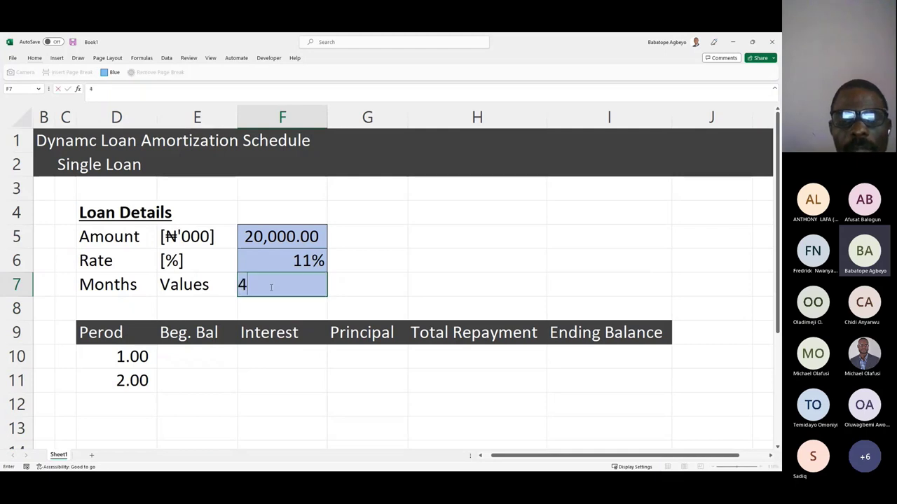
{"action": "key", "text": "ctrl+Return"}
{"action": "double_click", "coordinate": [270, 287]}
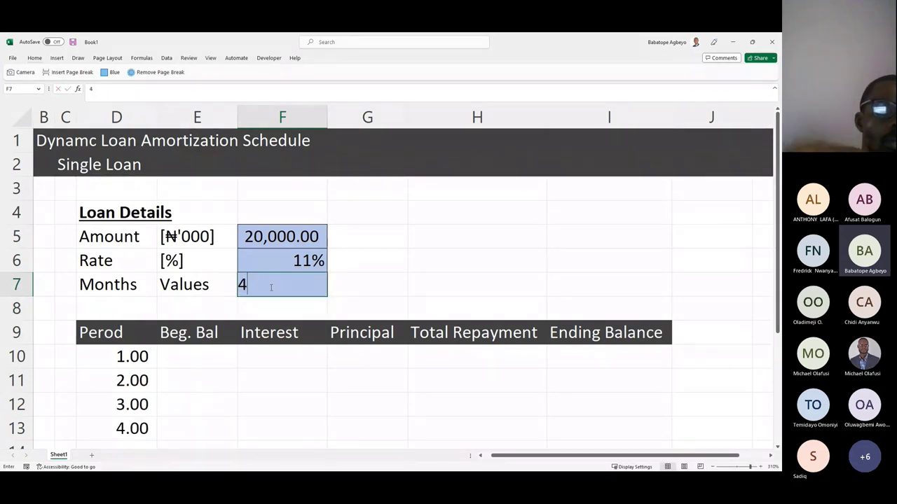
{"action": "key", "text": "BackSpace"}
{"action": "type", "text": "5"}
{"action": "key", "text": "ctrl+Return"}
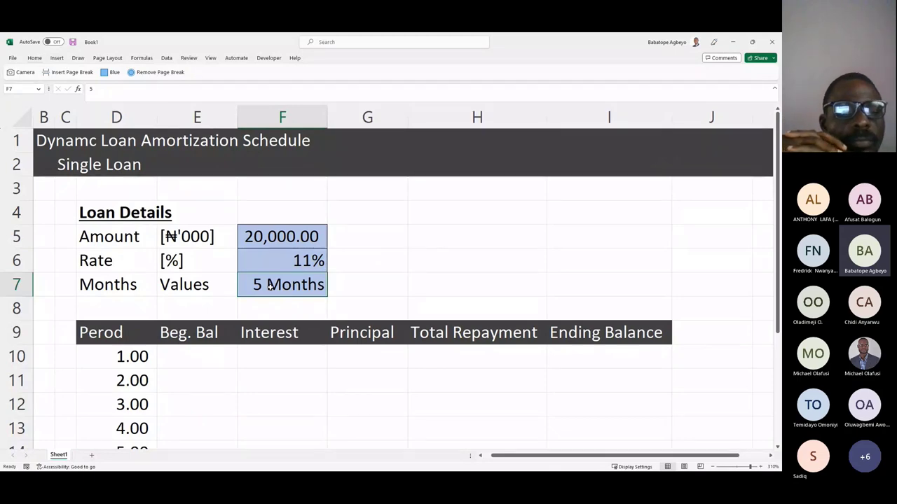
{"action": "type", "text": "60"}
{"action": "key", "text": "Return"}
{"action": "key", "text": "Return"}
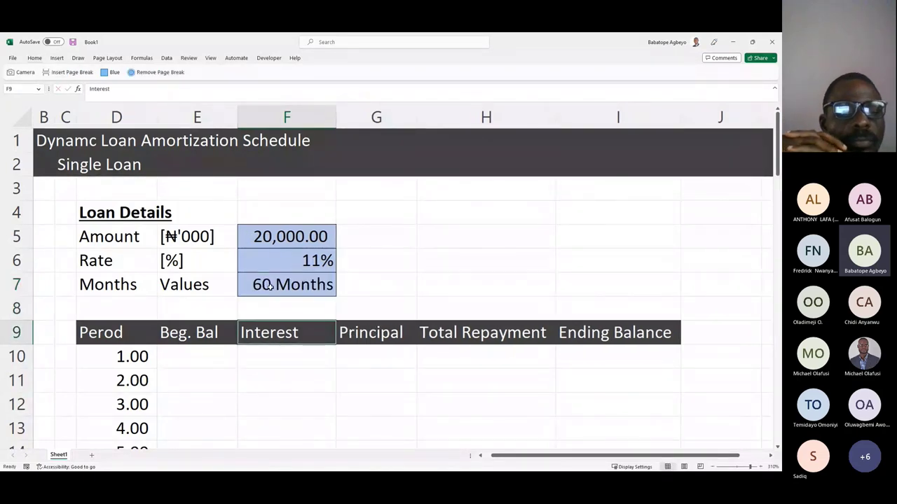
Step: Examine the generated period numbers in column D down to the last period and return to the sheet's first row
{"action": "key", "text": "Down"}
{"action": "key", "text": "Down"}
{"action": "key", "text": "Down"}
{"action": "key", "text": "Down"}
{"action": "key", "text": "Down"}
{"action": "key", "text": "Down"}
{"action": "key", "text": "Down"}
{"action": "key", "text": "Down"}
{"action": "key", "text": "Down"}
{"action": "key", "text": "Down"}
{"action": "key", "text": "Down"}
{"action": "key", "text": "Down"}
{"action": "key", "text": "Down"}
{"action": "key", "text": "Down"}
{"action": "key", "text": "Down"}
{"action": "key", "text": "Down"}
{"action": "key", "text": "Down"}
{"action": "key", "text": "Down"}
{"action": "key", "text": "Down"}
{"action": "key", "text": "Down"}
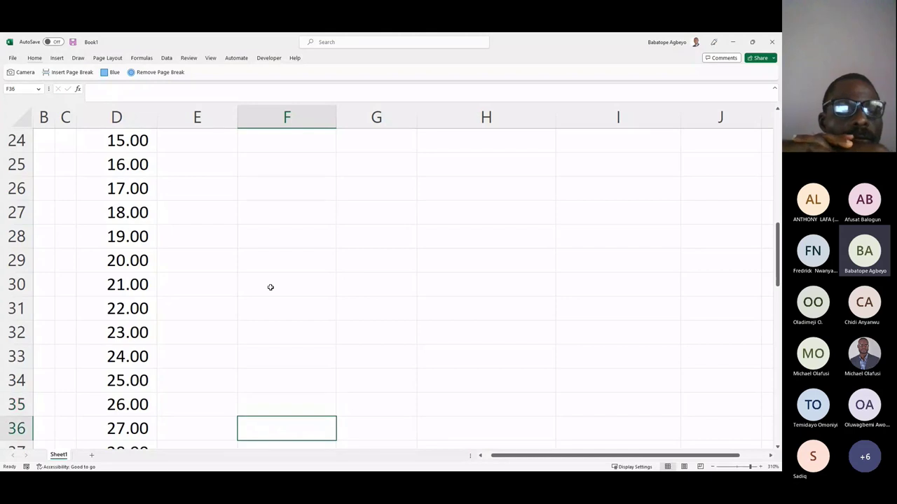
{"action": "key", "text": "Down"}
{"action": "key", "text": "Down"}
{"action": "key", "text": "Down"}
{"action": "key", "text": "Down"}
{"action": "key", "text": "Down"}
{"action": "key", "text": "Down"}
{"action": "key", "text": "Down"}
{"action": "key", "text": "Down"}
{"action": "key", "text": "Down"}
{"action": "key", "text": "Down"}
{"action": "key", "text": "Down"}
{"action": "key", "text": "Down"}
{"action": "key", "text": "Down"}
{"action": "key", "text": "Down"}
{"action": "key", "text": "Down"}
{"action": "key", "text": "Down"}
{"action": "key", "text": "Down"}
{"action": "key", "text": "Down"}
{"action": "key", "text": "Down"}
{"action": "key", "text": "Down"}
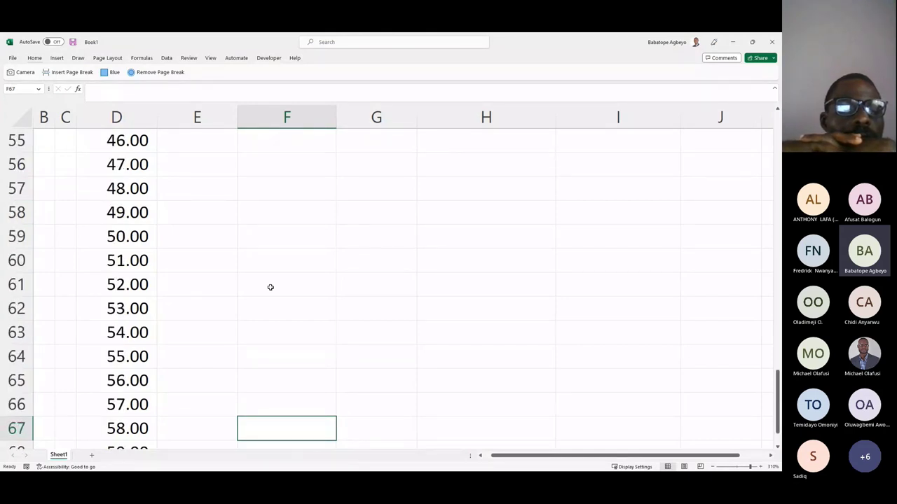
{"action": "key", "text": "Down"}
{"action": "key", "text": "Down"}
{"action": "key", "text": "Down"}
{"action": "key", "text": "Down"}
{"action": "key", "text": "Up"}
{"action": "key", "text": "Up"}
{"action": "key", "text": "Up"}
{"action": "key", "text": "Up"}
{"action": "key", "text": "Up"}
{"action": "key", "text": "Up"}
{"action": "key", "text": "Up"}
{"action": "key", "text": "Up"}
{"action": "key", "text": "Up"}
{"action": "key", "text": "Up"}
{"action": "key", "text": "Up"}
{"action": "key", "text": "Up"}
{"action": "key", "text": "Up"}
{"action": "key", "text": "Up"}
{"action": "key", "text": "Up"}
{"action": "key", "text": "Up"}
{"action": "key", "text": "Up"}
{"action": "key", "text": "Up"}
{"action": "key", "text": "Up"}
{"action": "key", "text": "Up"}
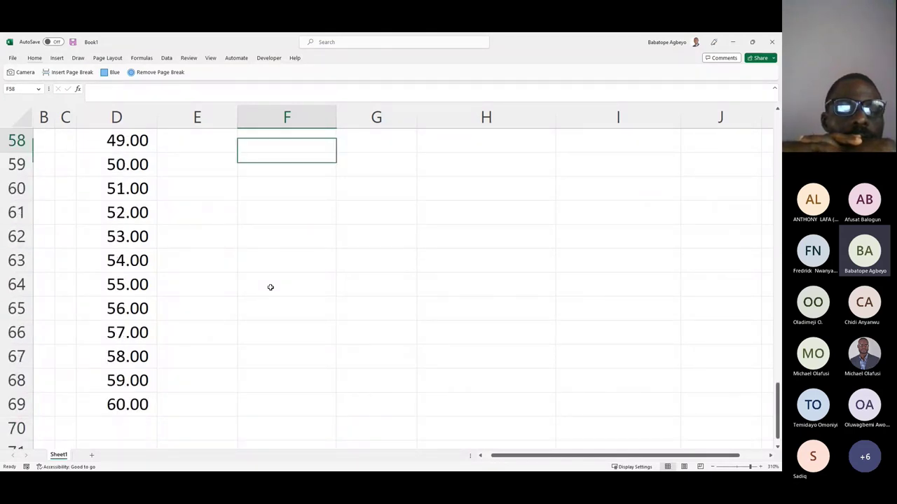
{"action": "key", "text": "Up"}
{"action": "key", "text": "Up"}
{"action": "key", "text": "Up"}
{"action": "key", "text": "Up"}
{"action": "key", "text": "Up"}
{"action": "key", "text": "Up"}
{"action": "key", "text": "Up"}
{"action": "key", "text": "Up"}
{"action": "key", "text": "Up"}
{"action": "key", "text": "Up"}
{"action": "key", "text": "Up"}
{"action": "key", "text": "Up"}
{"action": "key", "text": "Up"}
{"action": "key", "text": "Up"}
{"action": "key", "text": "Up"}
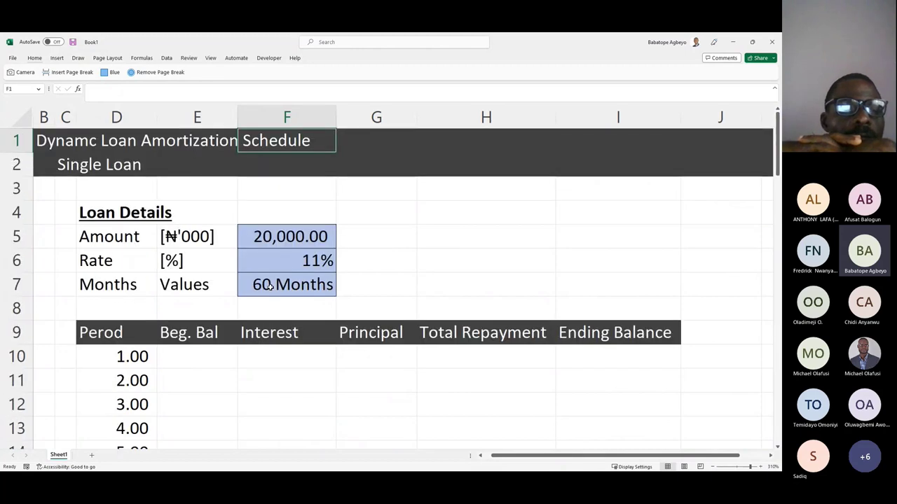
Step: Apply the General number format to all the period numbers generated from cell D10
{"action": "left_click", "coordinate": [128, 350]}
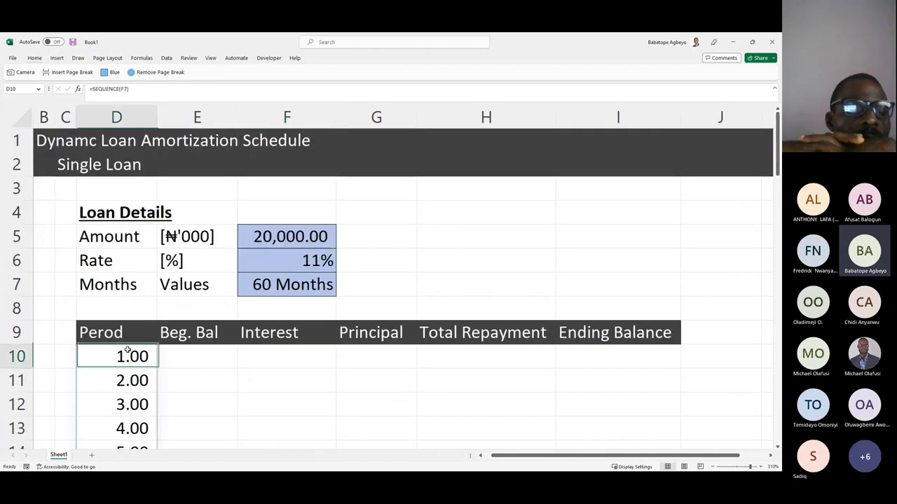
{"action": "key", "text": "ctrl+shift+Down"}
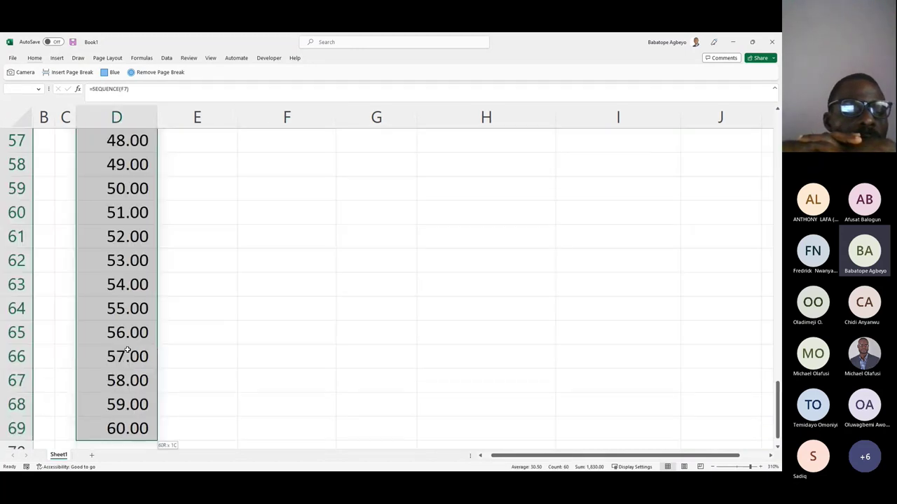
{"action": "key", "text": "ctrl+BackSpace"}
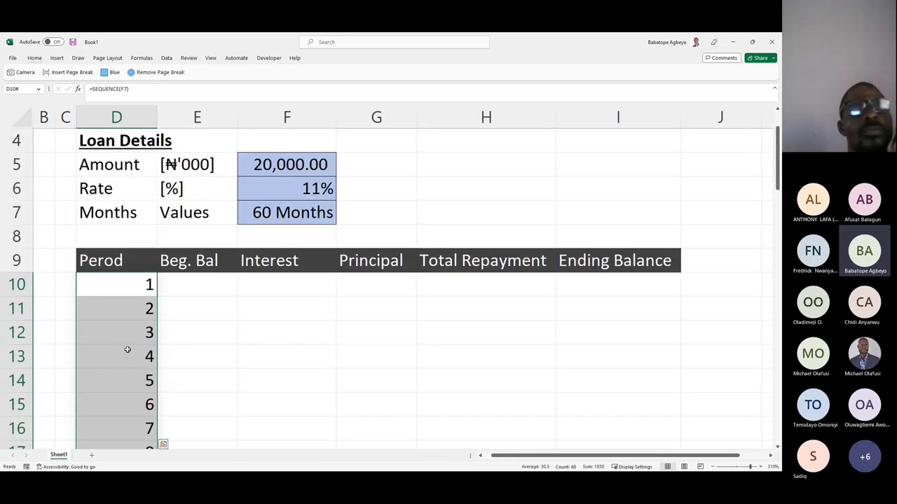
{"action": "left_click", "coordinate": [189, 293]}
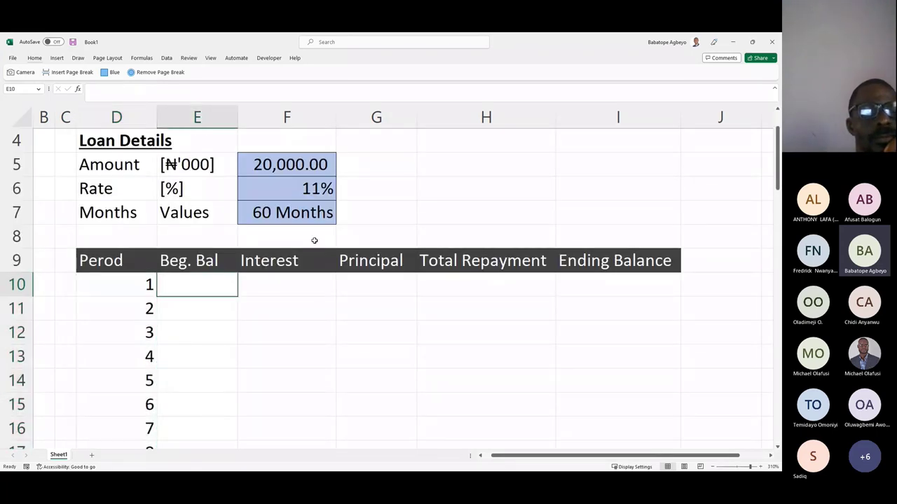
Step: Set the loan's months in cell F7 to 3
{"action": "left_click", "coordinate": [298, 214]}
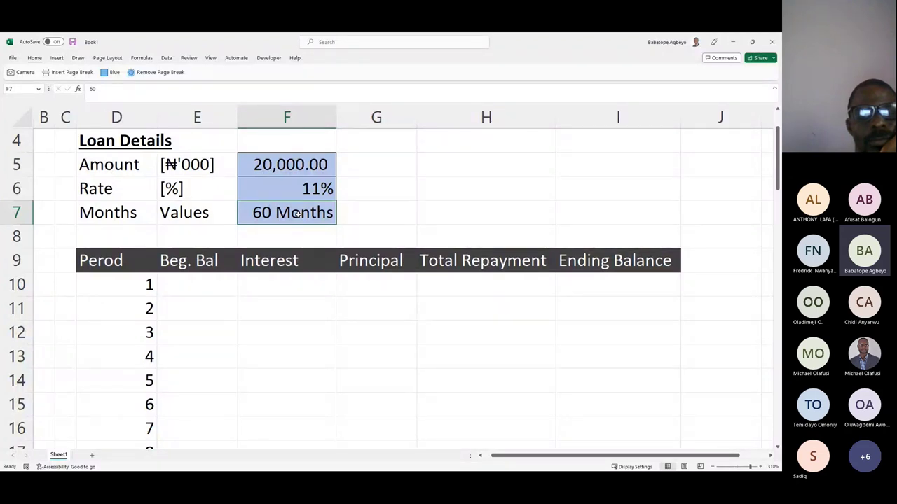
{"action": "type", "text": "3"}
{"action": "key", "text": "Return"}
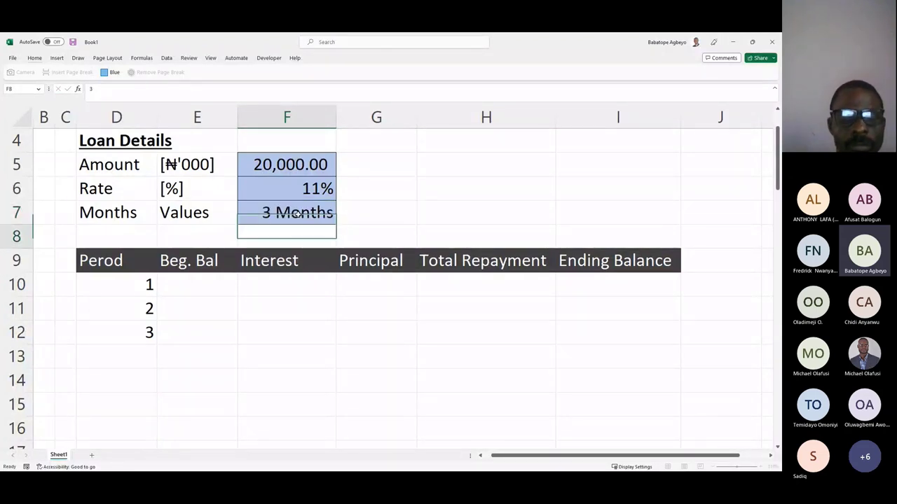
{"action": "left_click", "coordinate": [195, 279]}
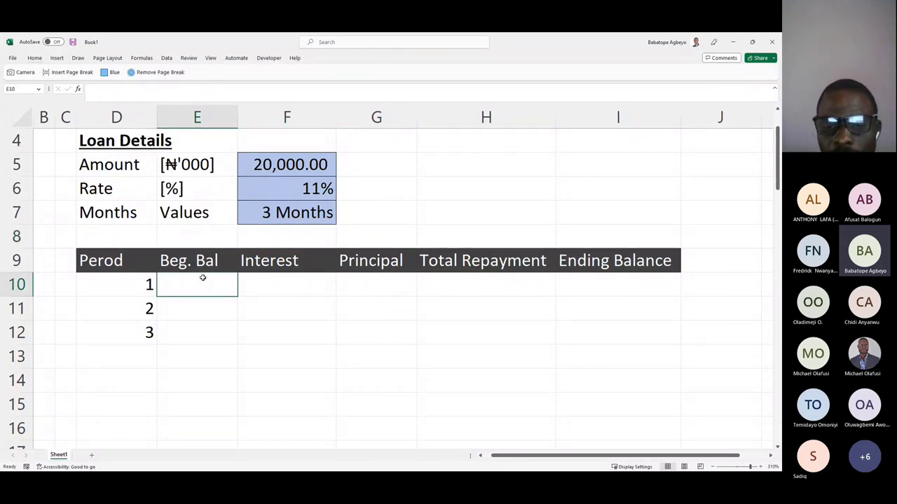
{"action": "left_click_drag", "start_coordinate": [203, 278], "coordinate": [208, 330]}
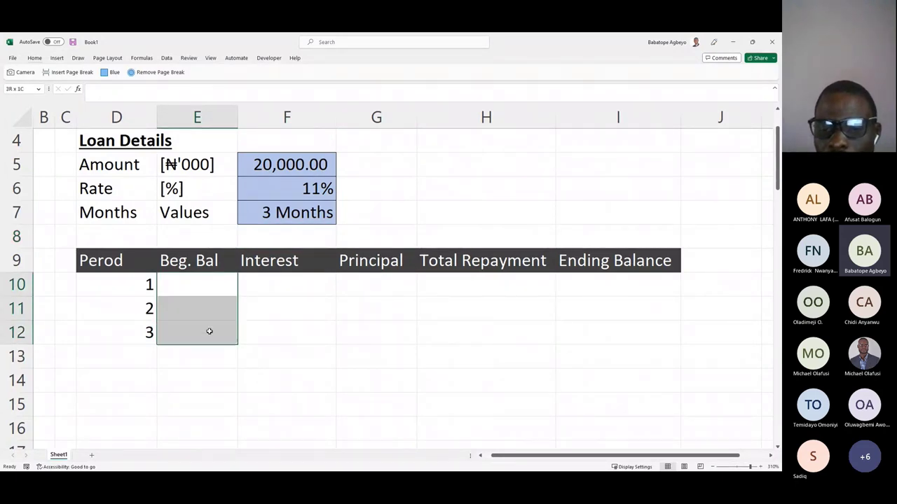
Step: Enter =IPMT(F6/12,D10#,F7,-F5,0,0) in cell F10 to calculate the interest for every period
{"action": "left_click", "coordinate": [278, 288]}
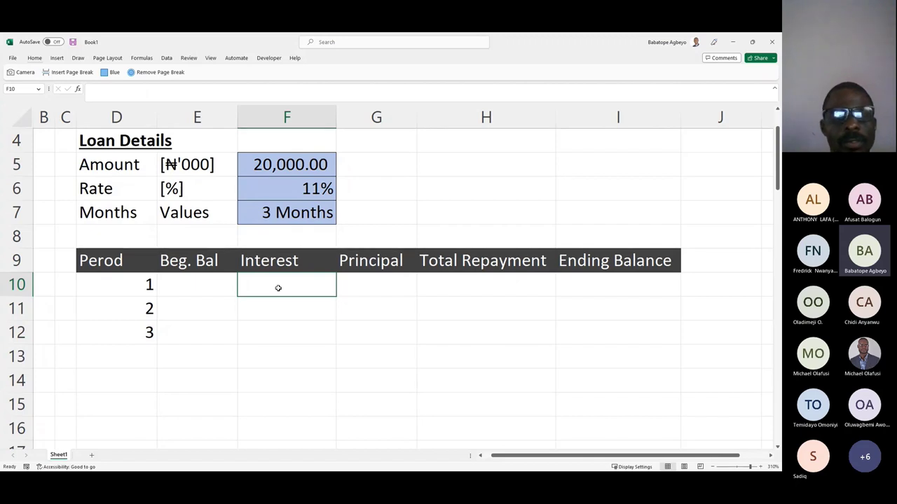
{"action": "type", "text": "=ipmt"}
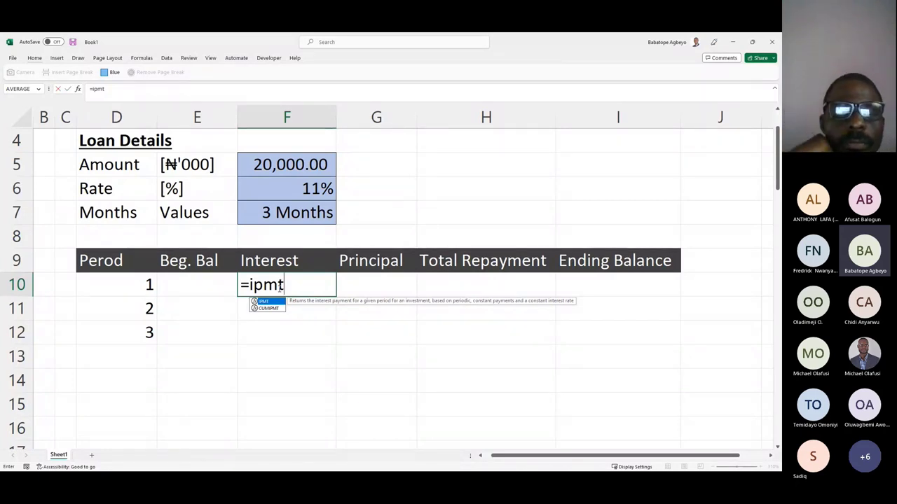
{"action": "key", "text": "Tab"}
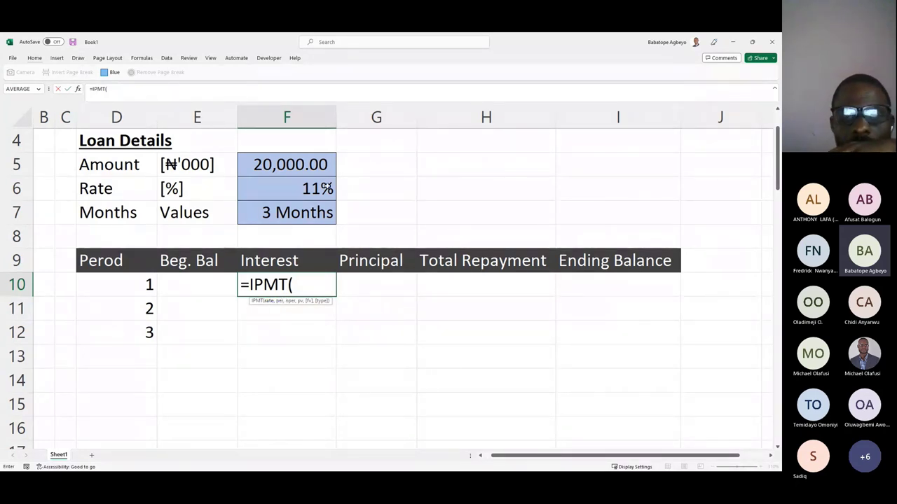
{"action": "left_click", "coordinate": [306, 192]}
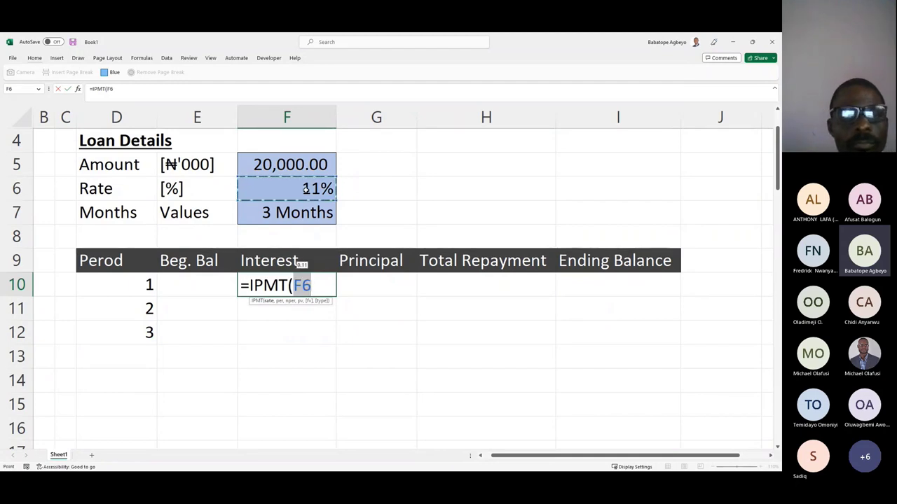
{"action": "type", "text": "/12"}
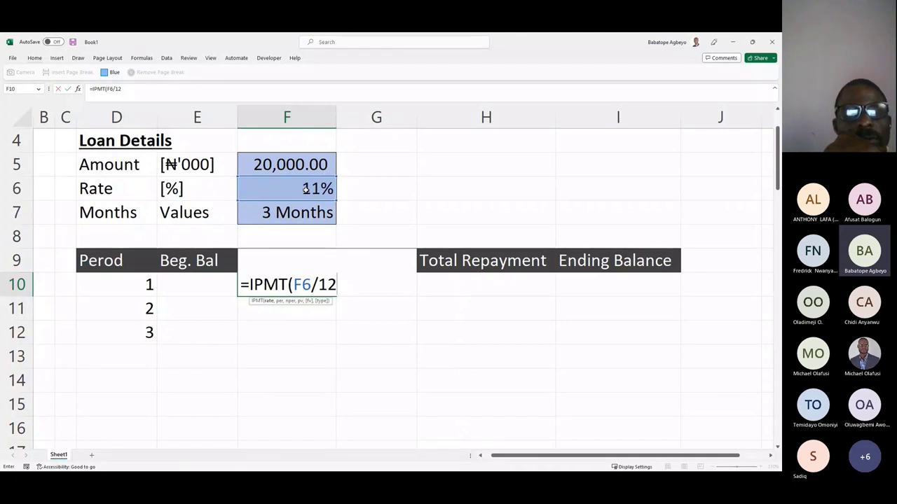
{"action": "type", "text": ","}
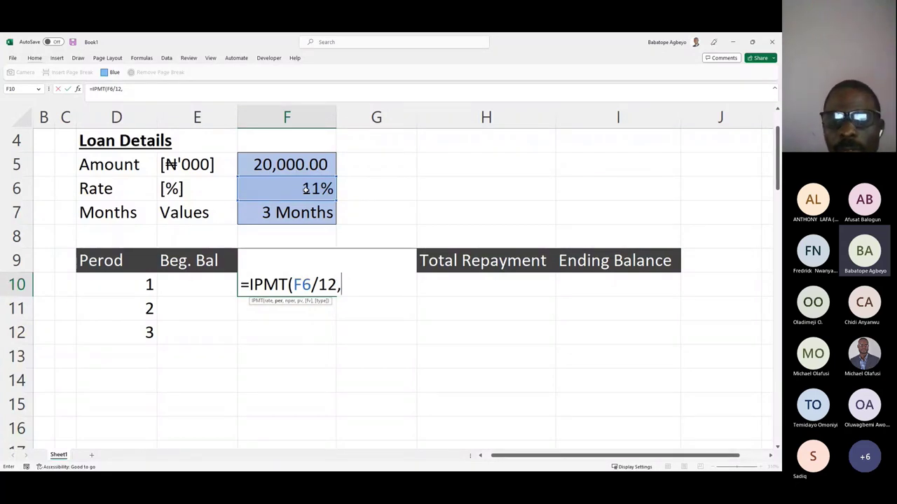
{"action": "left_click", "coordinate": [125, 285]}
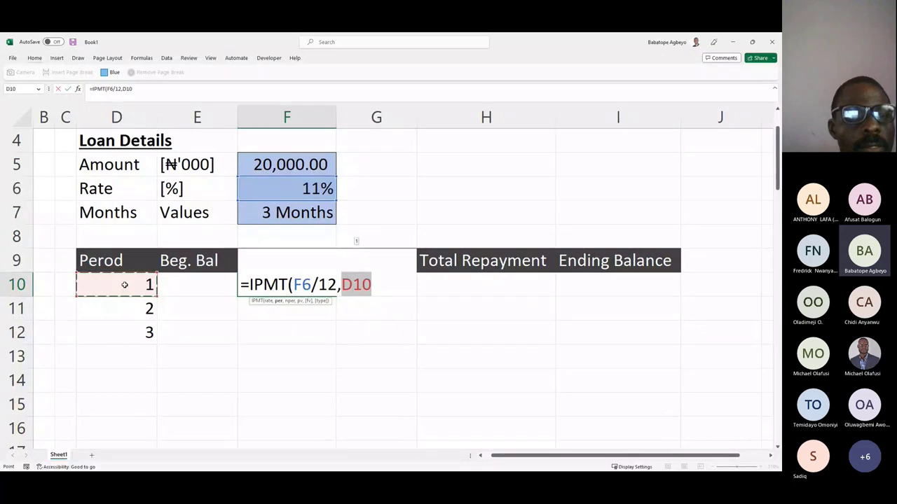
{"action": "type", "text": "#"}
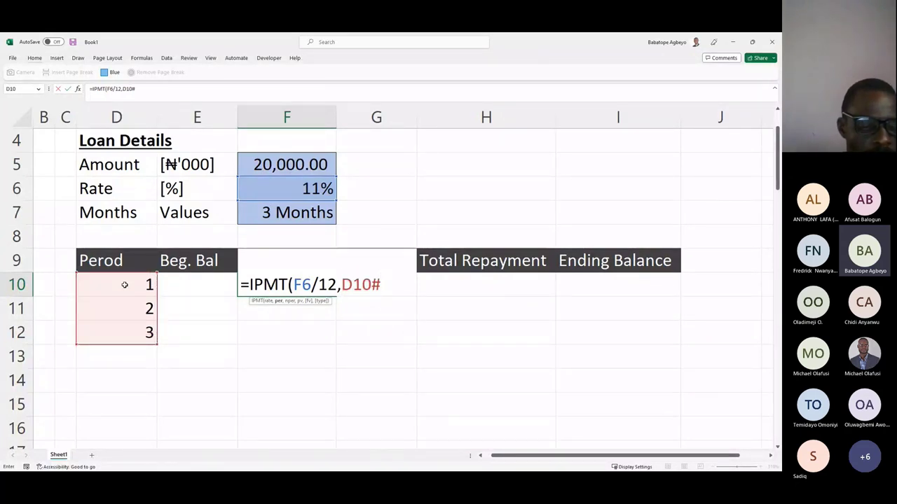
{"action": "type", "text": ","}
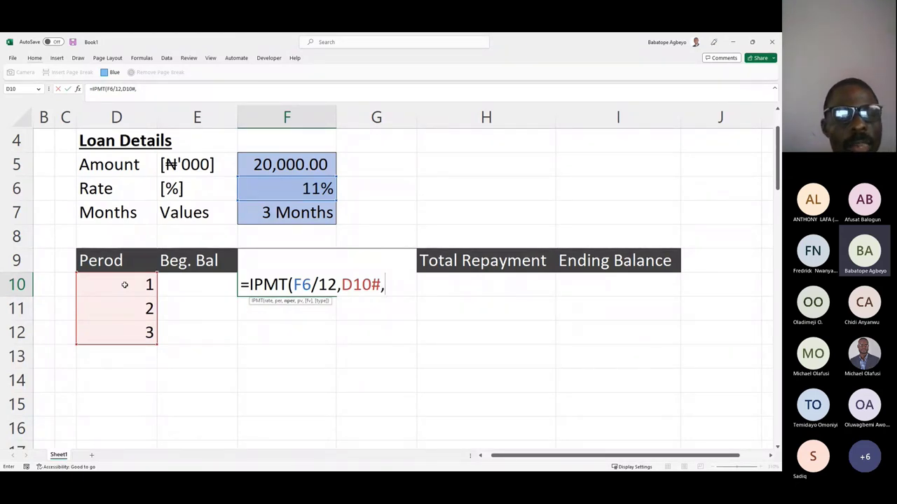
{"action": "left_click", "coordinate": [281, 214]}
{"action": "type", "text": ","}
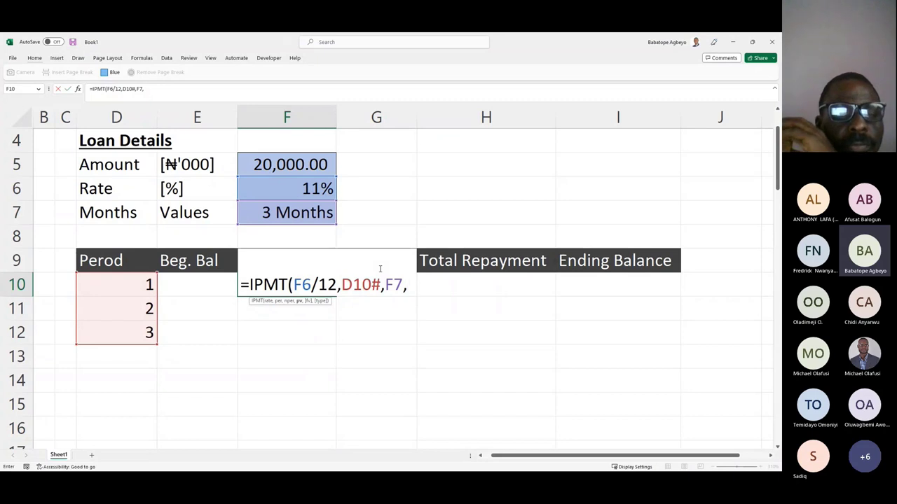
{"action": "type", "text": "-"}
{"action": "left_click", "coordinate": [290, 162]}
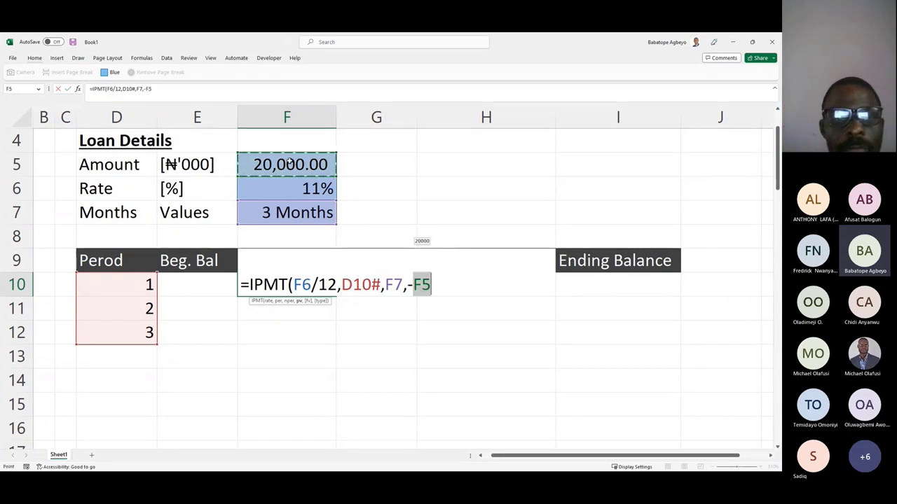
{"action": "type", "text": ","}
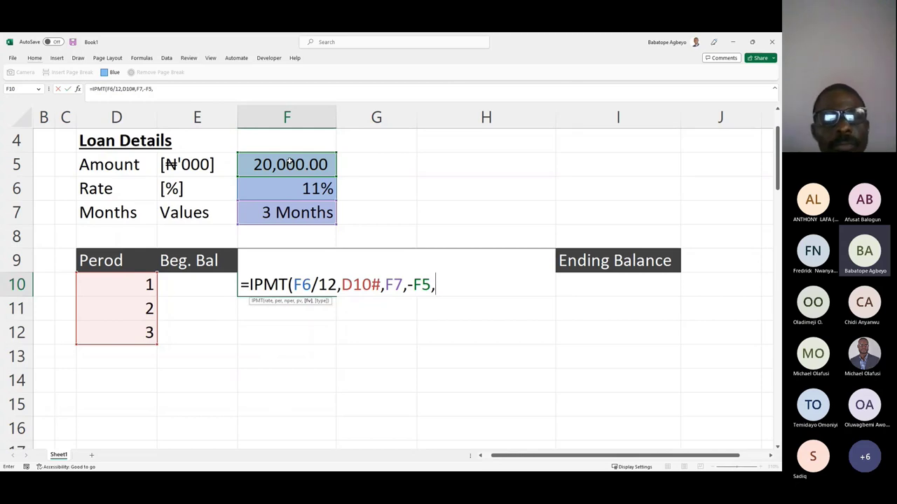
{"action": "type", "text": "0"}
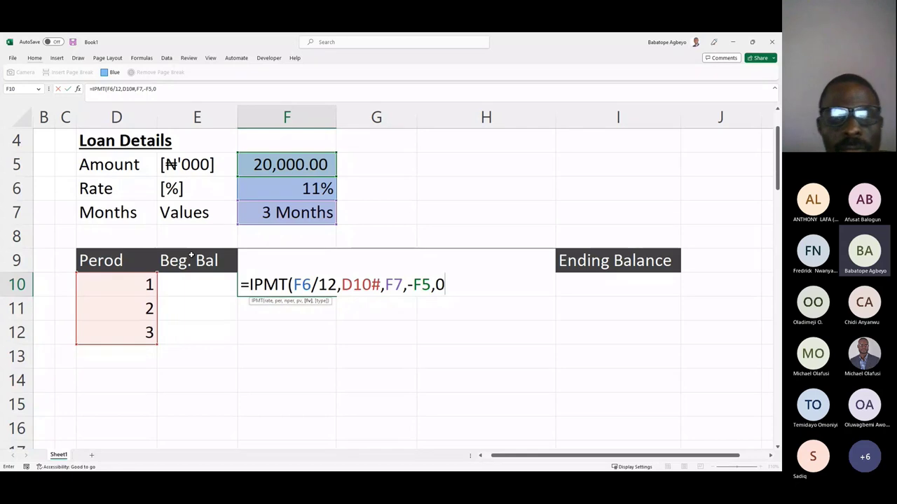
{"action": "type", "text": ","}
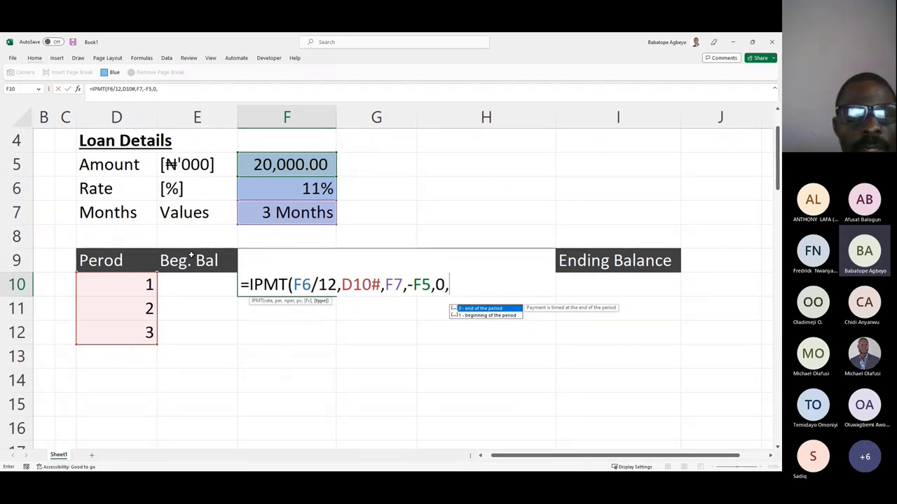
{"action": "type", "text": "0)"}
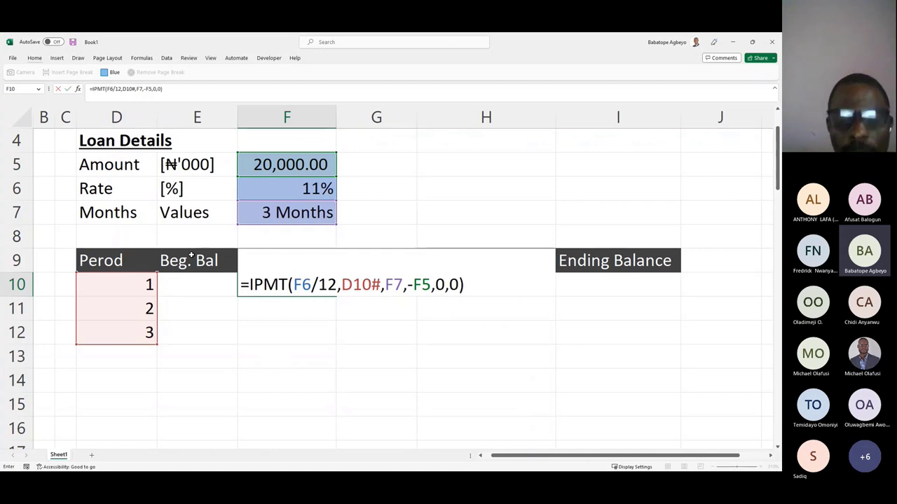
{"action": "key", "text": "Return"}
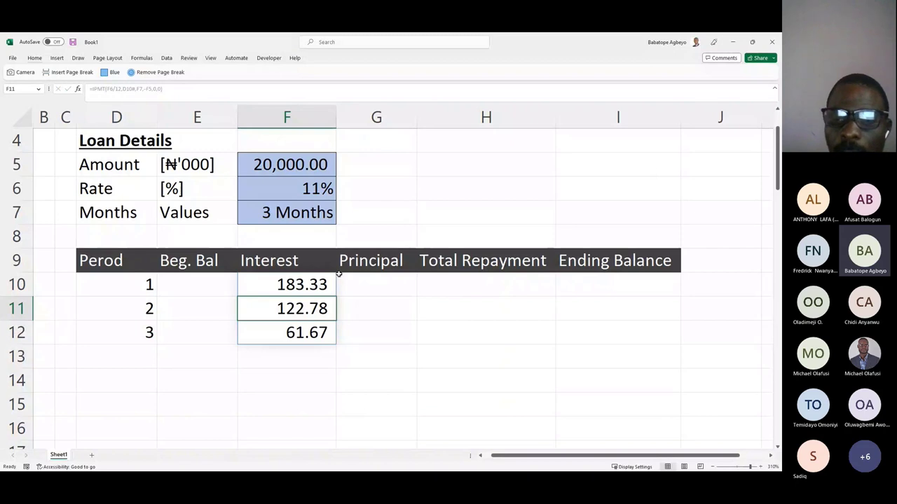
Step: Enter =PPMT(F6/12,D10#,F7,-F5,0,0) in cell G10 to calculate the principal for every period
{"action": "left_click", "coordinate": [371, 280]}
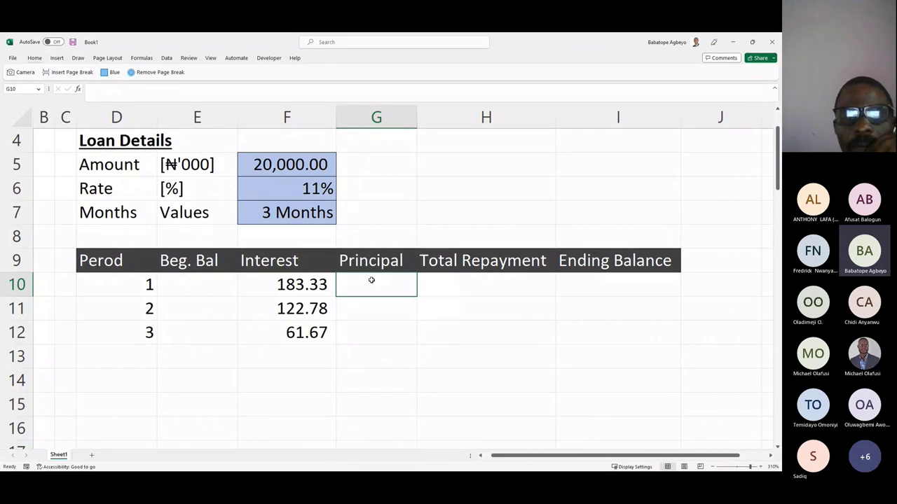
{"action": "type", "text": "=pp"}
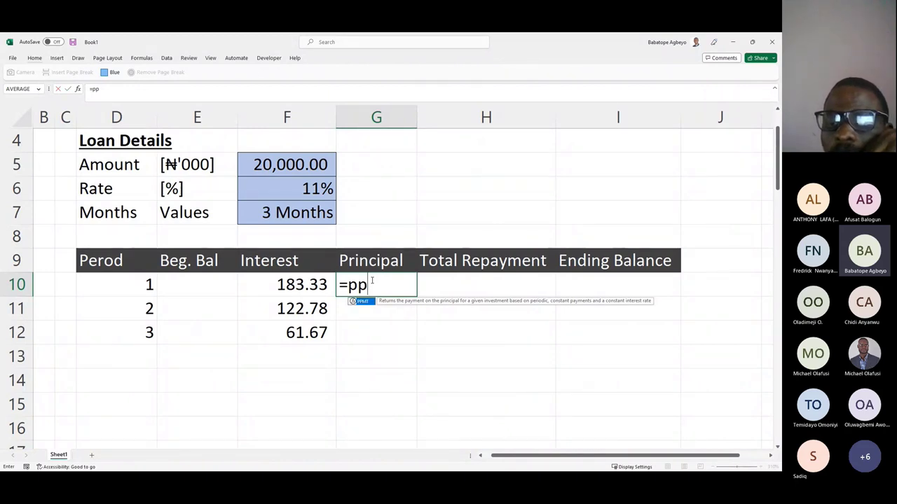
{"action": "key", "text": "Tab"}
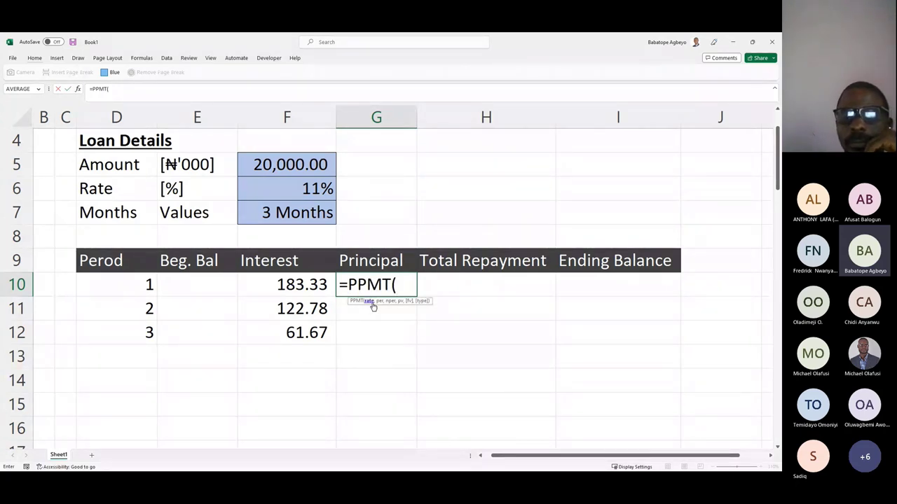
{"action": "left_click", "coordinate": [300, 190]}
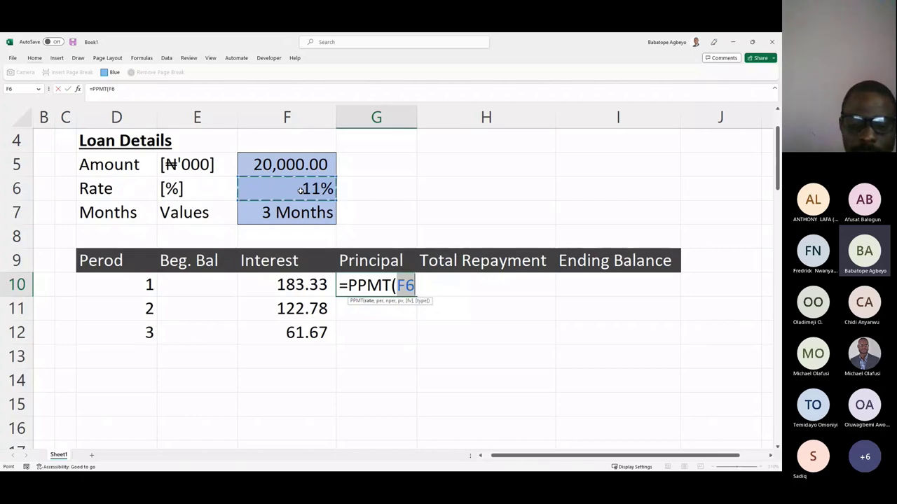
{"action": "type", "text": "/12,"}
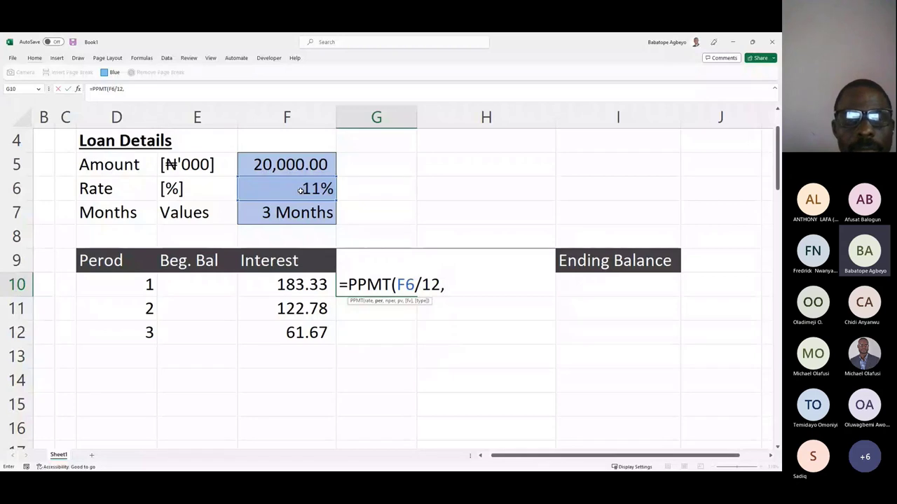
{"action": "left_click", "coordinate": [131, 287]}
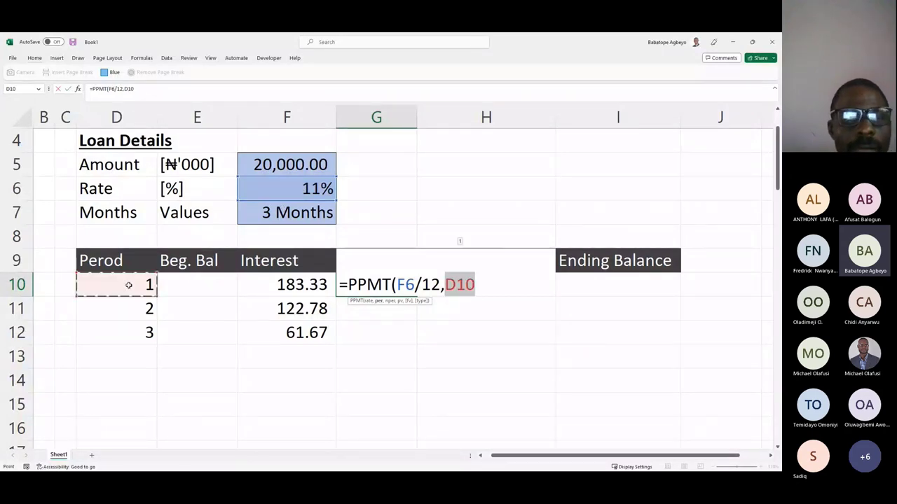
{"action": "type", "text": "#,"}
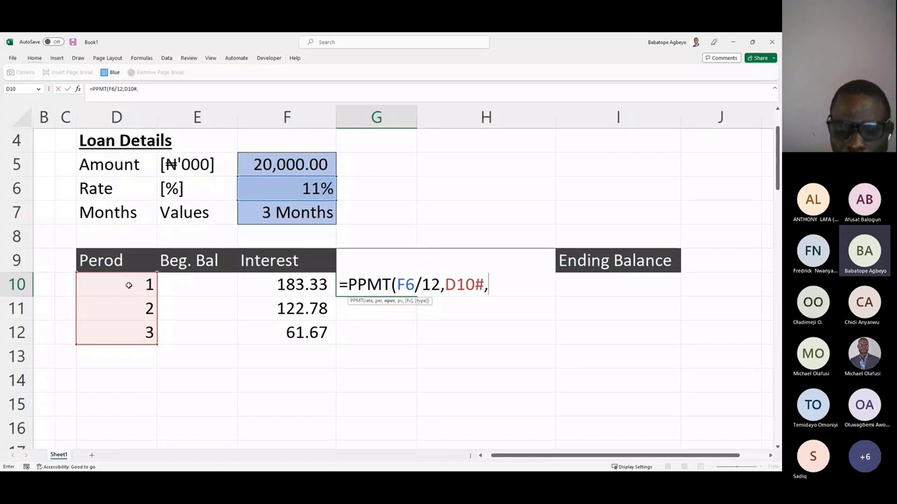
{"action": "left_click", "coordinate": [276, 213]}
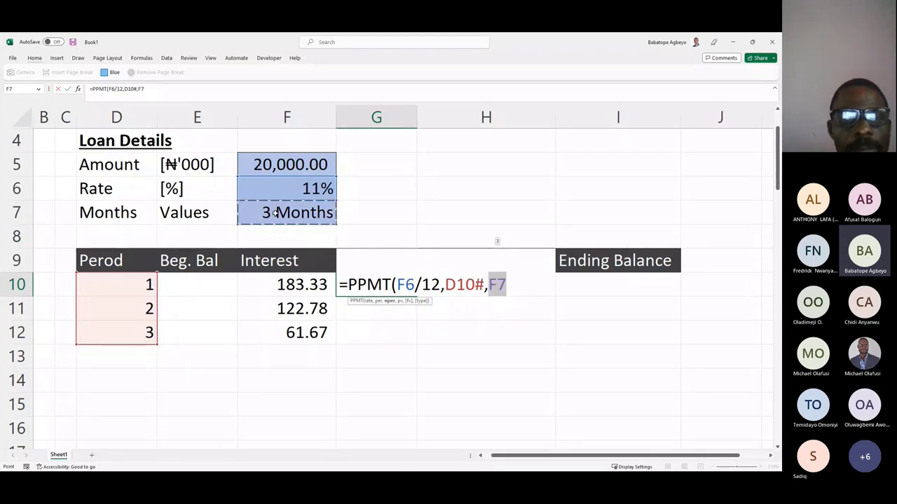
{"action": "type", "text": ","}
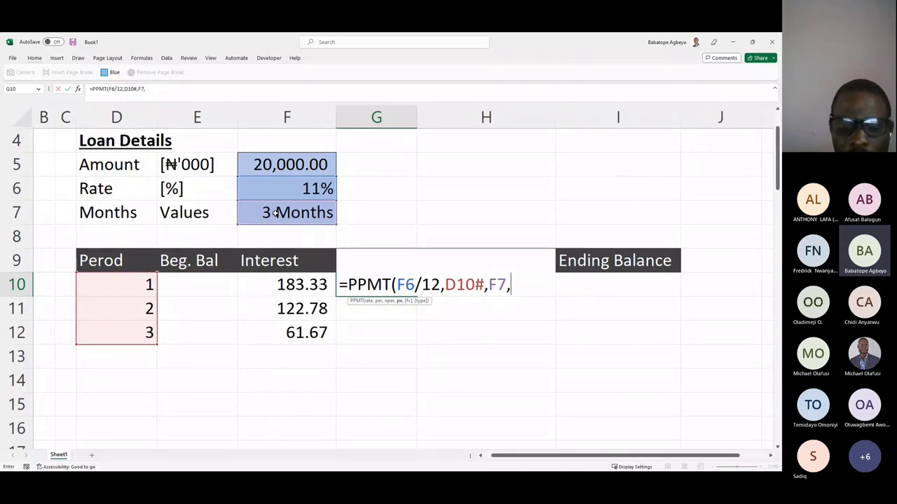
{"action": "type", "text": "-"}
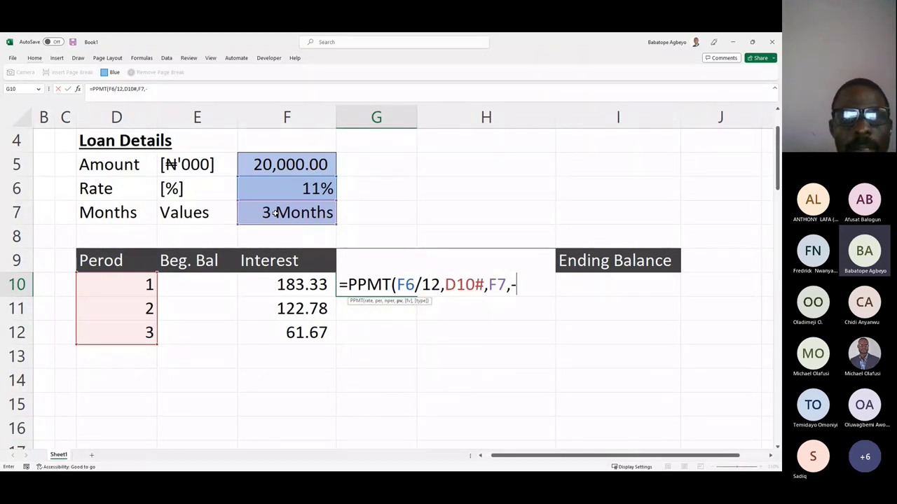
{"action": "left_click", "coordinate": [276, 165]}
{"action": "type", "text": ","}
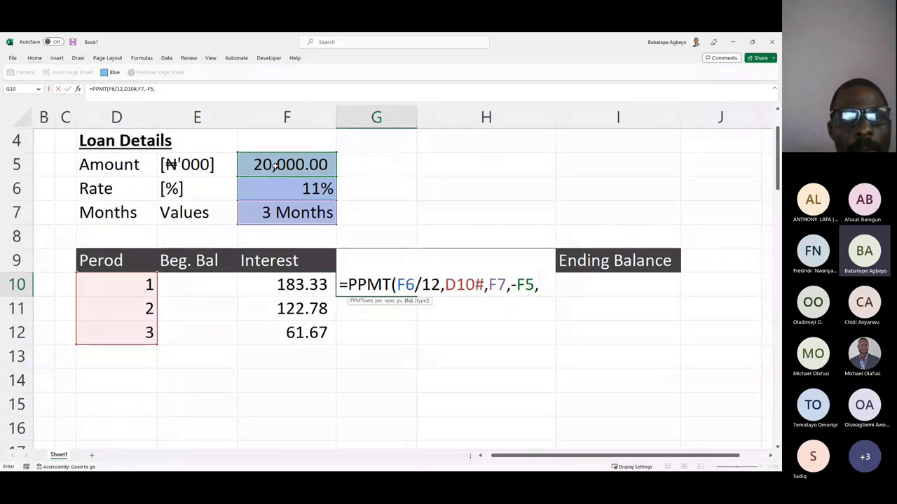
{"action": "type", "text": "0"}
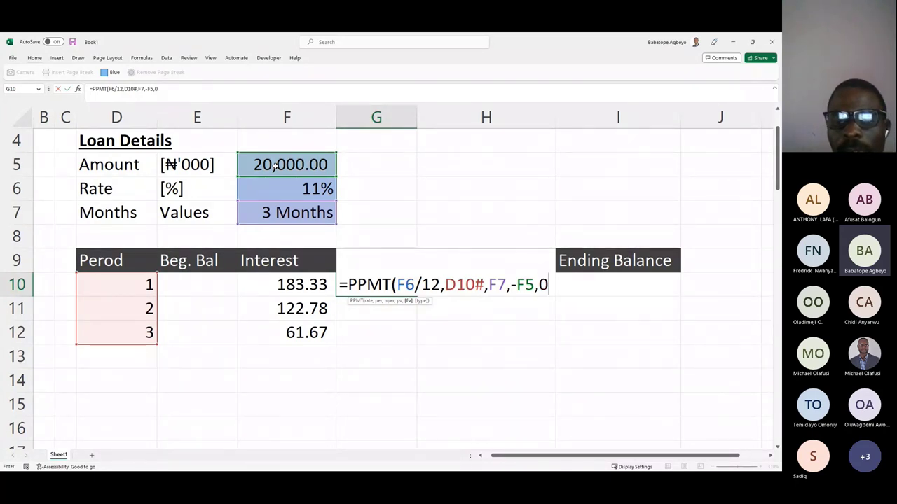
{"action": "type", "text": ",0)"}
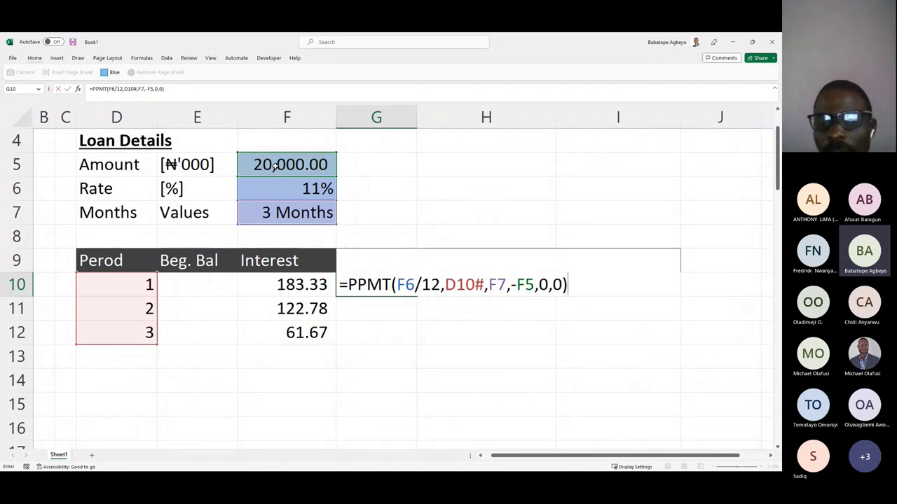
{"action": "key", "text": "Return"}
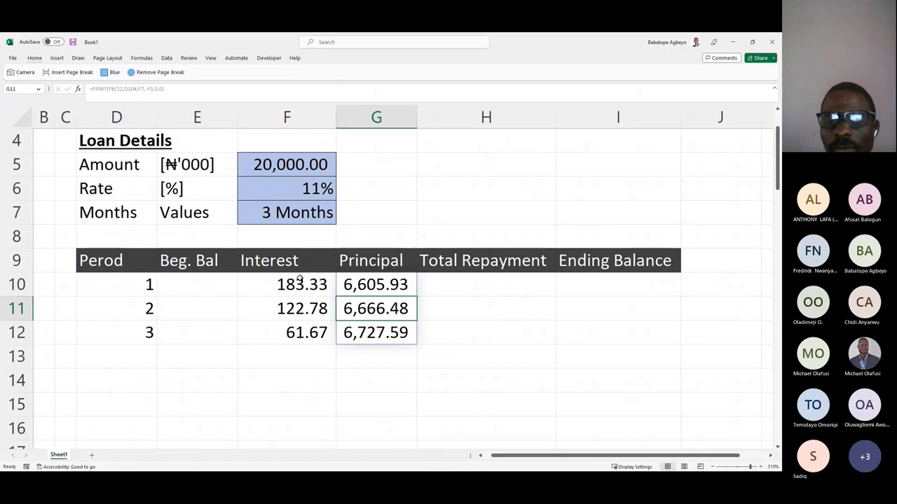
Step: Enter =F10#+G10# in cell H10 to calculate the total repayment for every period
{"action": "left_click", "coordinate": [446, 282]}
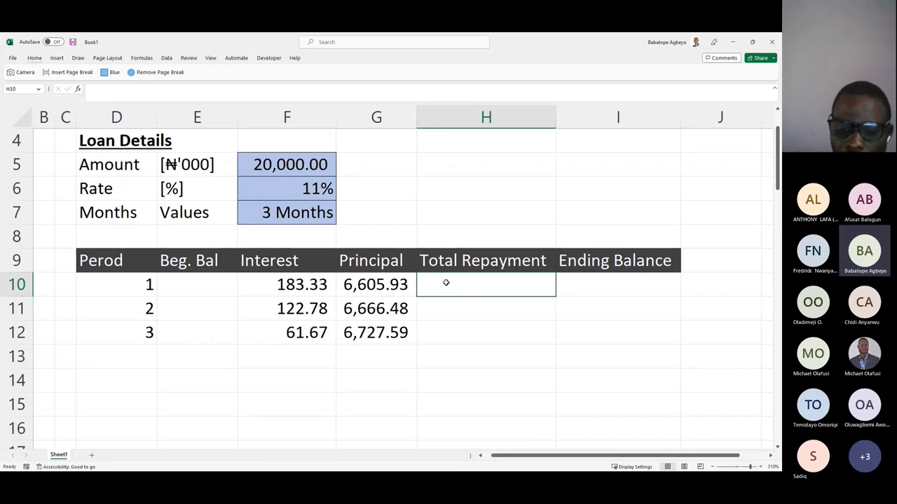
{"action": "type", "text": "="}
{"action": "left_click", "coordinate": [308, 288]}
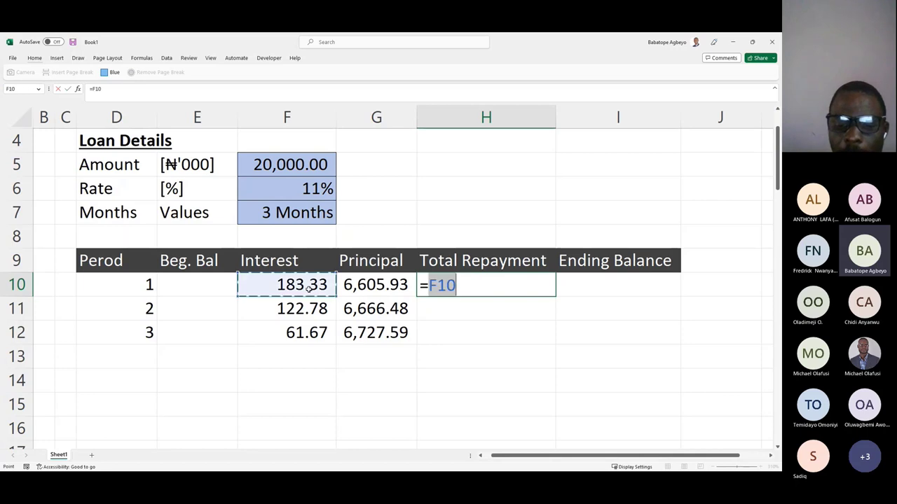
{"action": "type", "text": "#"}
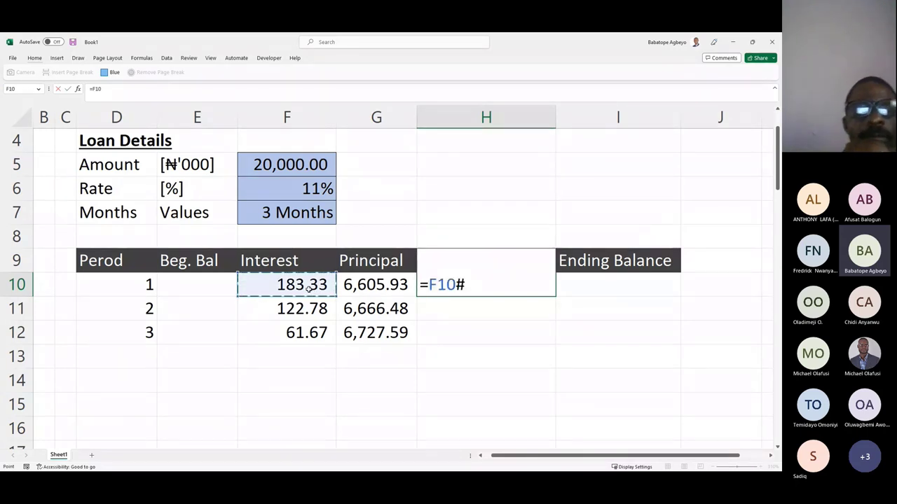
{"action": "type", "text": "+"}
{"action": "left_click", "coordinate": [355, 290]}
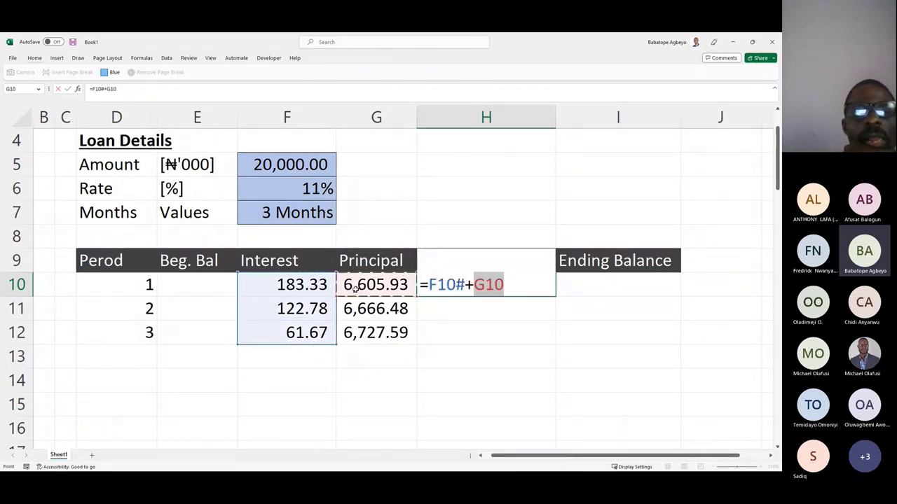
{"action": "type", "text": "#"}
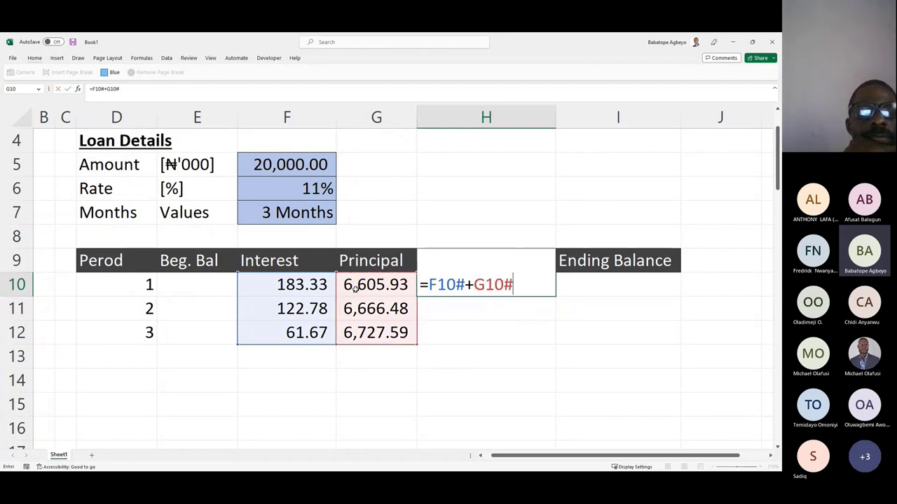
{"action": "key", "text": "Return"}
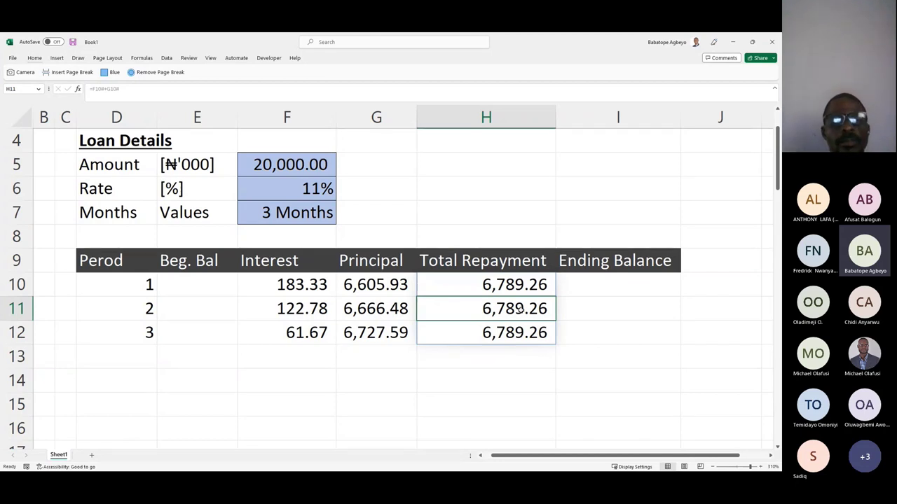
{"action": "left_click_drag", "start_coordinate": [381, 279], "coordinate": [381, 333]}
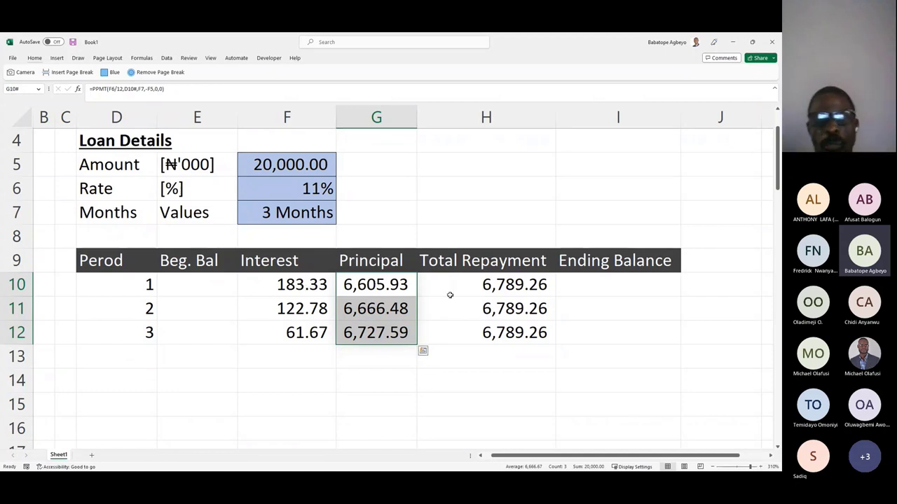
Step: Enter =CUMPRINC(F6/12,F7,F5,1,SEQUENCE(F7),0) in cell I10 to calculate the cumulative principal paid for every period
{"action": "left_click", "coordinate": [604, 285]}
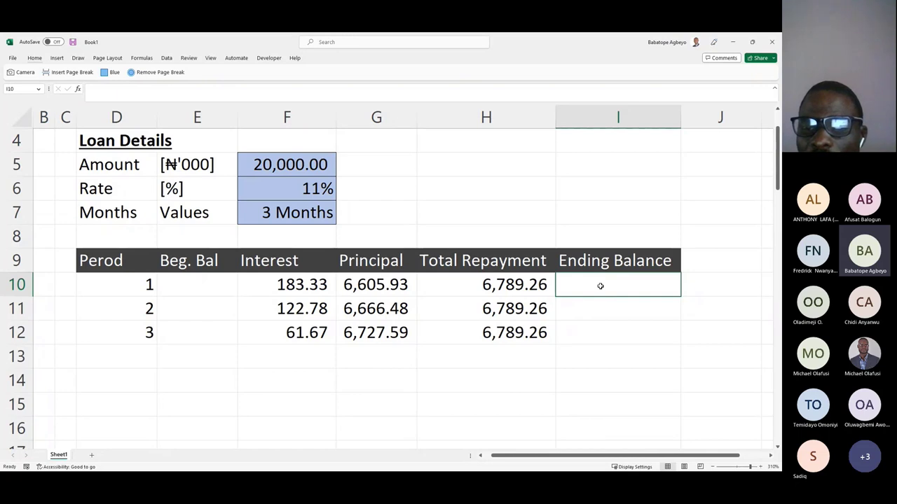
{"action": "type", "text": "=cum"}
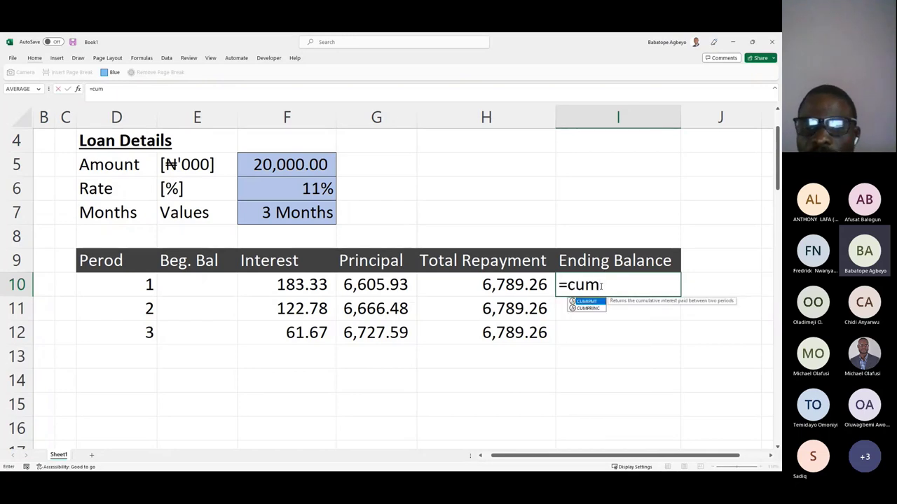
{"action": "key", "text": "Down"}
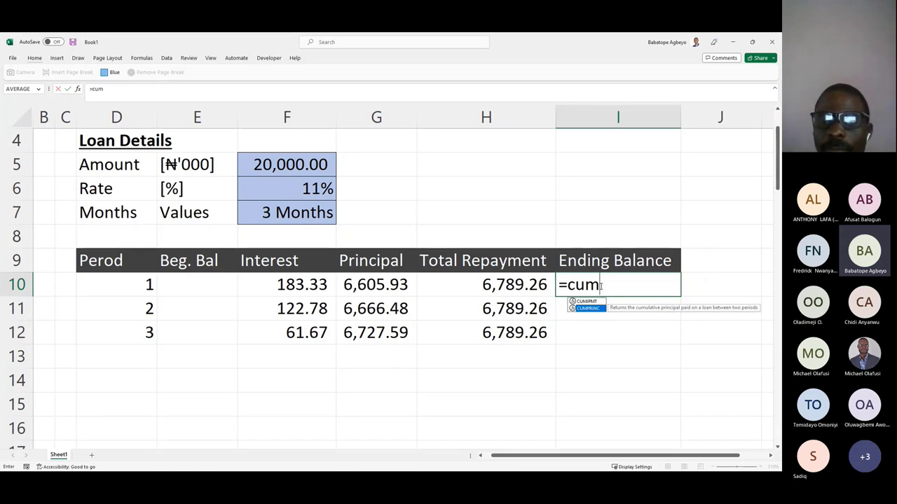
{"action": "key", "text": "Tab"}
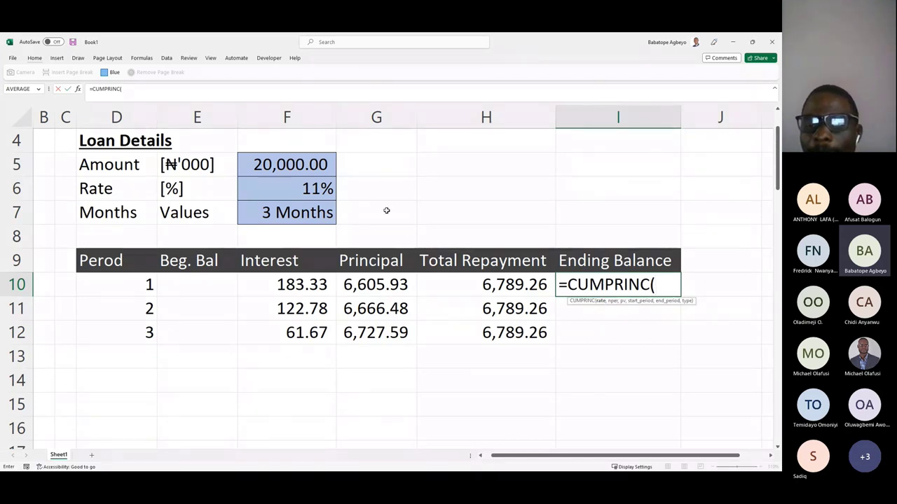
{"action": "left_click", "coordinate": [303, 186]}
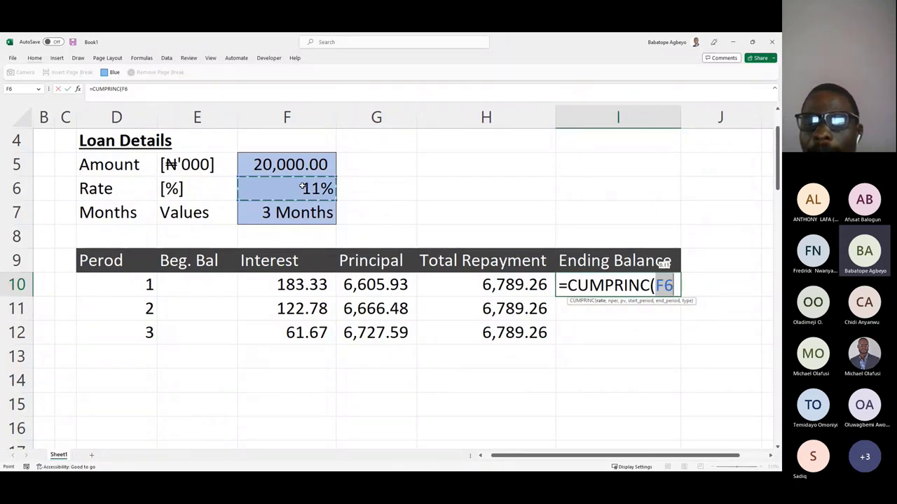
{"action": "type", "text": "/12"}
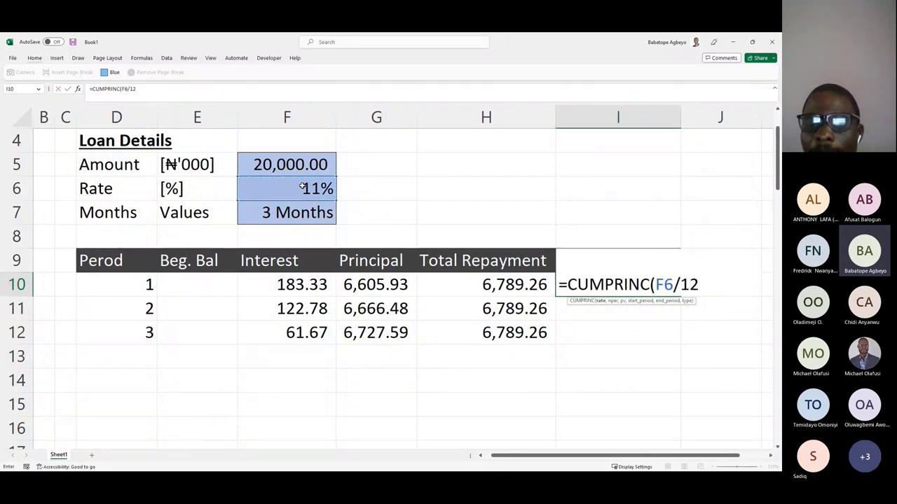
{"action": "type", "text": ","}
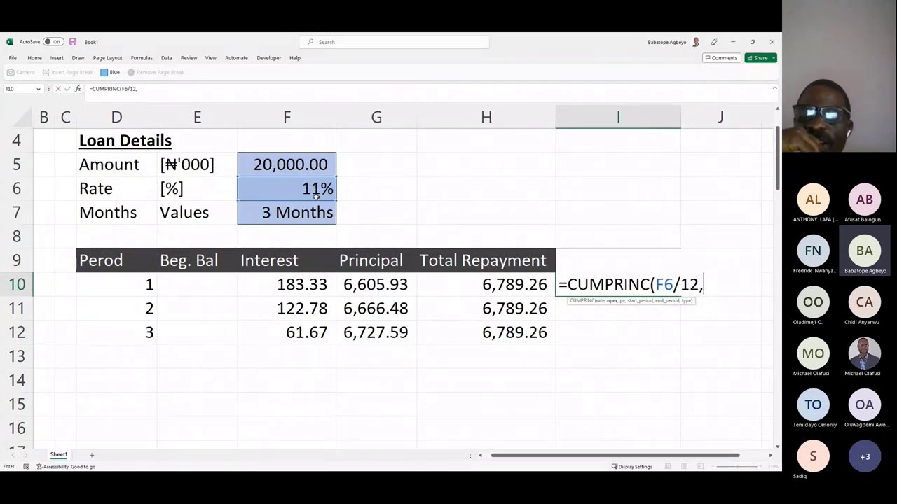
{"action": "left_click", "coordinate": [301, 212]}
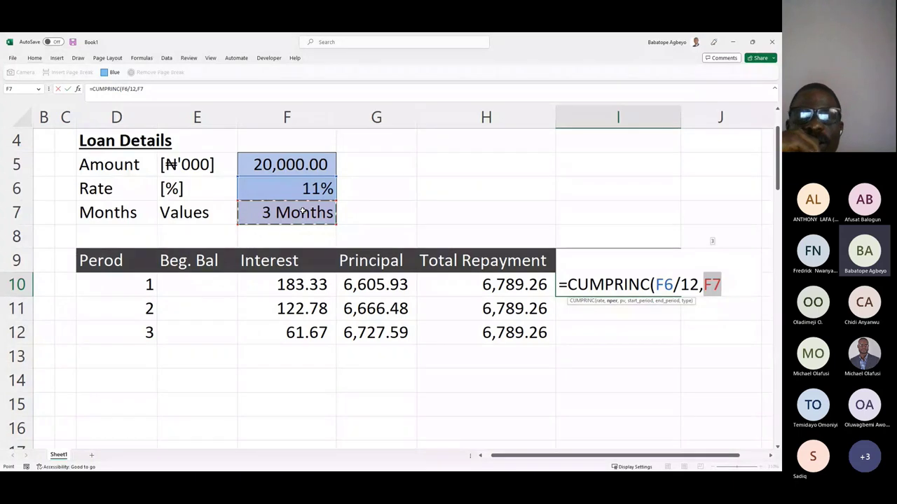
{"action": "type", "text": ","}
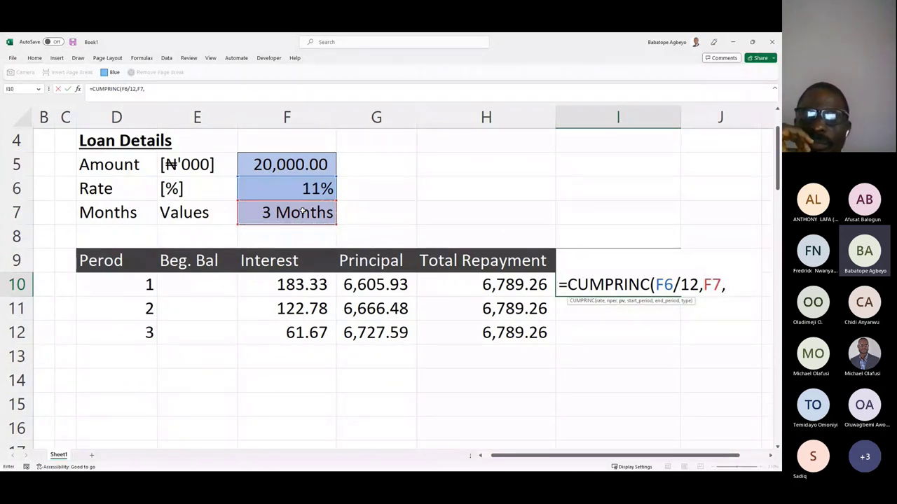
{"action": "left_click", "coordinate": [293, 163]}
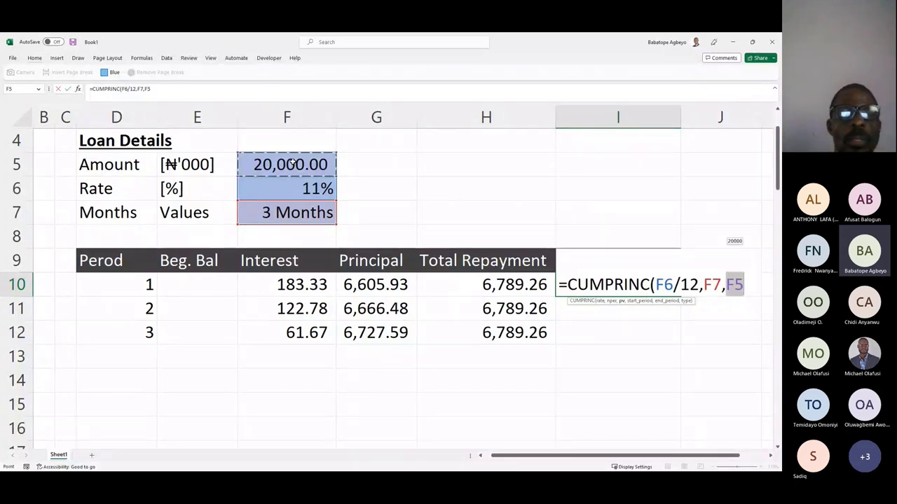
{"action": "type", "text": ","}
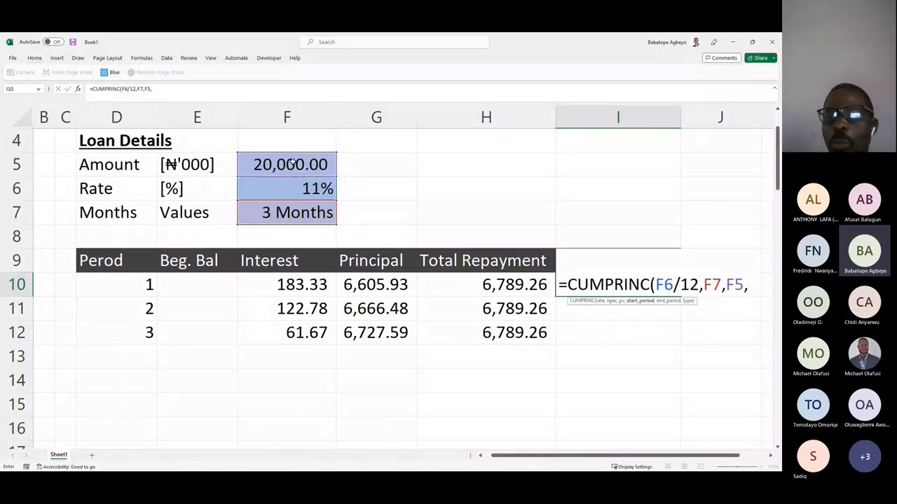
{"action": "type", "text": "1,"}
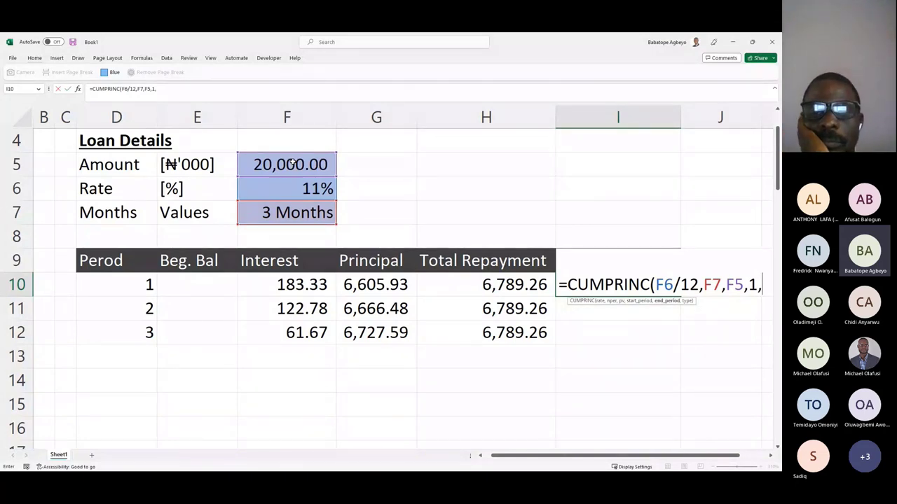
{"action": "type", "text": "s"}
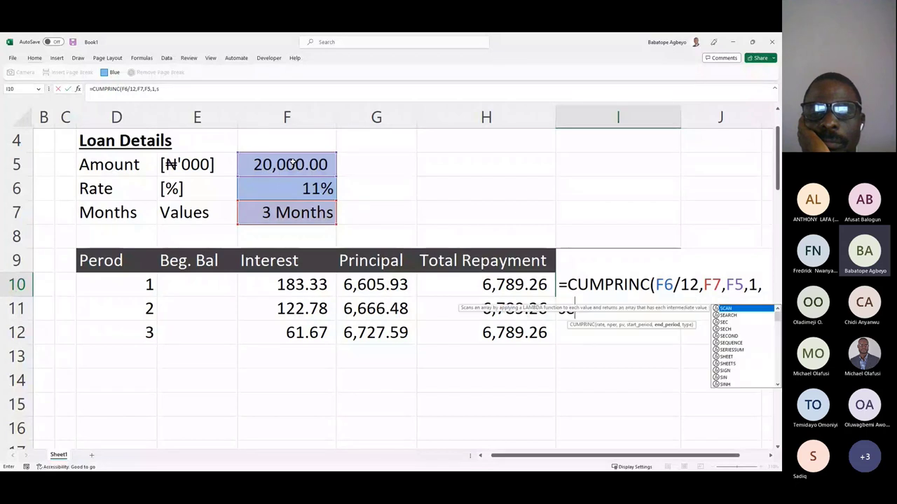
{"action": "type", "text": "eq"}
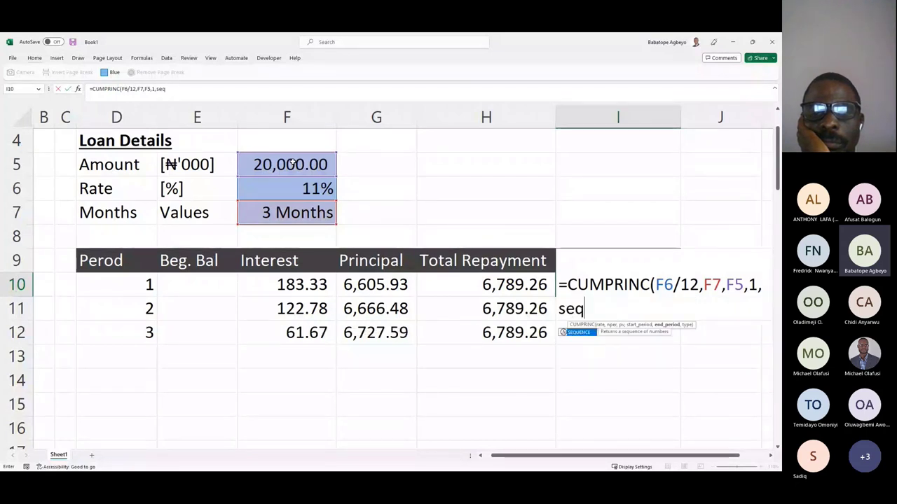
{"action": "key", "text": "Tab"}
{"action": "left_click", "coordinate": [287, 212]}
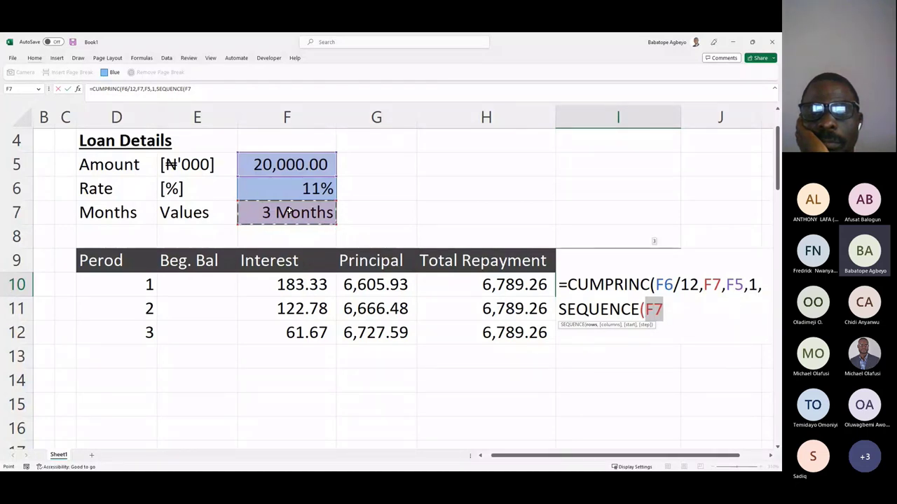
{"action": "type", "text": "),"}
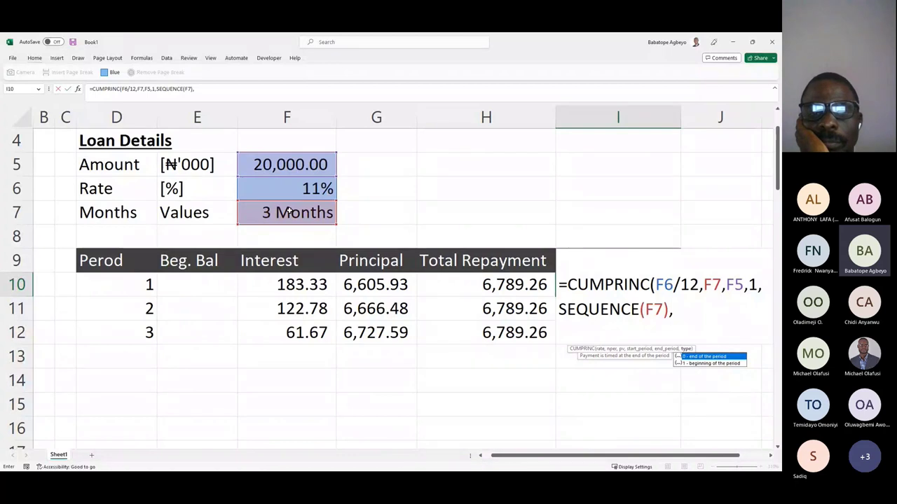
{"action": "type", "text": "0)"}
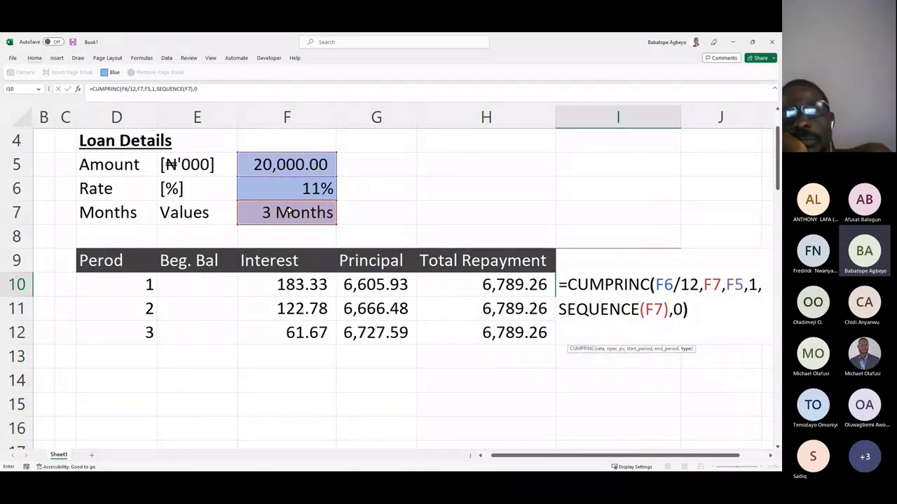
{"action": "key", "text": "Return"}
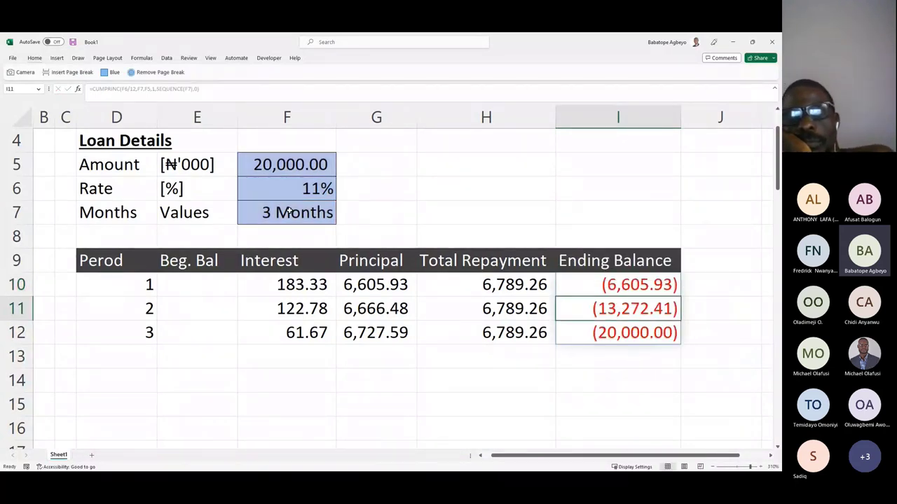
Step: Add F5+ in front of CUMPRINC in cell I10's formula to turn the cumulative principal into the ending balances
{"action": "left_click", "coordinate": [608, 282]}
{"action": "left_click_drag", "start_coordinate": [608, 281], "coordinate": [610, 338]}
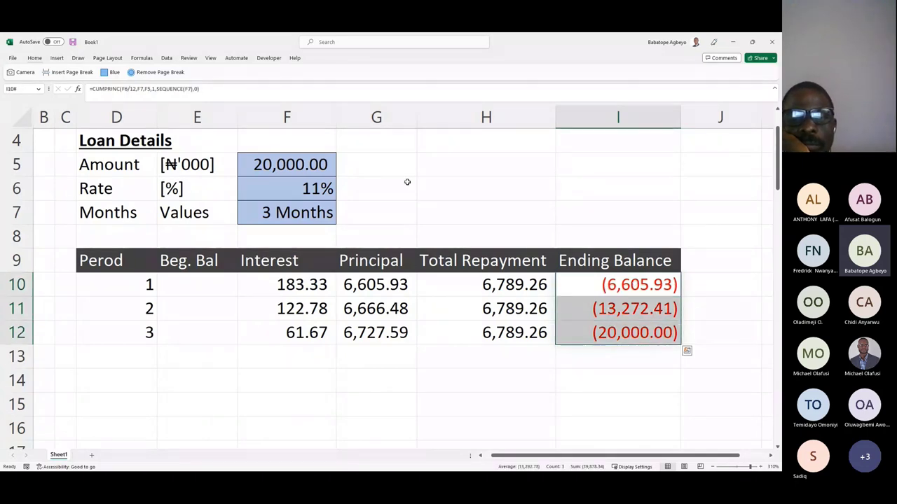
{"action": "left_click", "coordinate": [278, 164]}
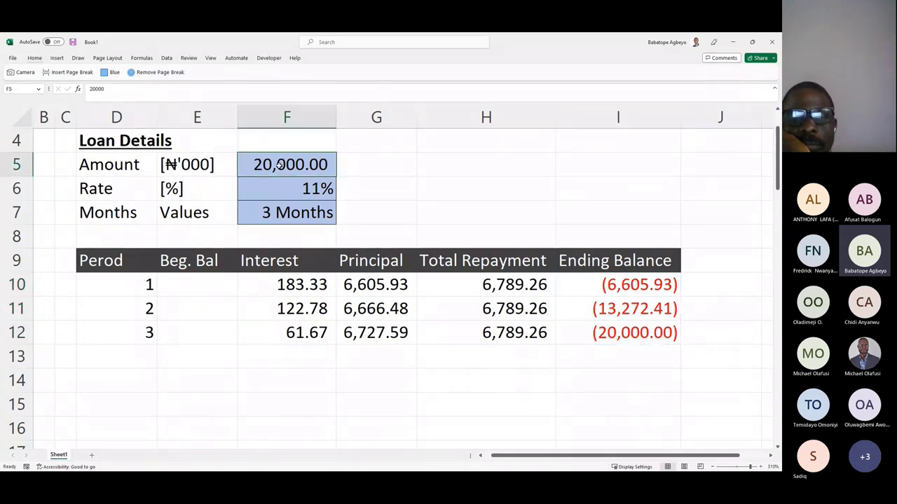
{"action": "left_click", "coordinate": [608, 279]}
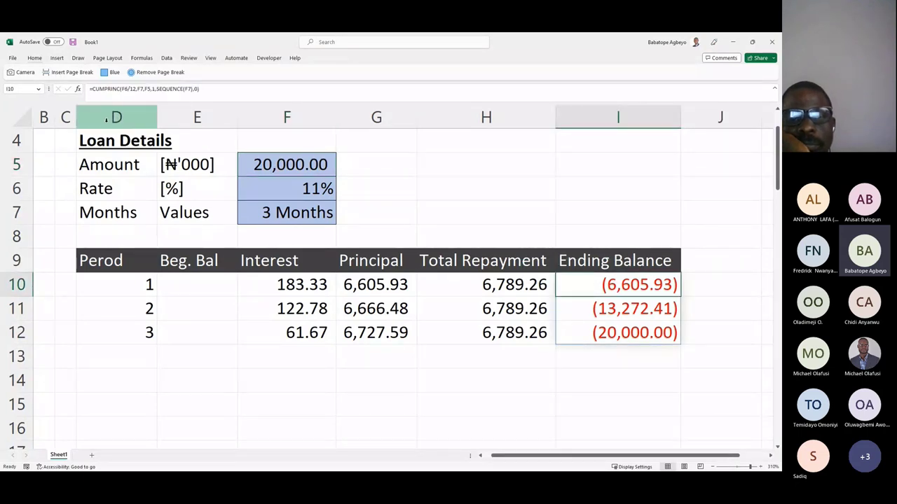
{"action": "left_click", "coordinate": [93, 89]}
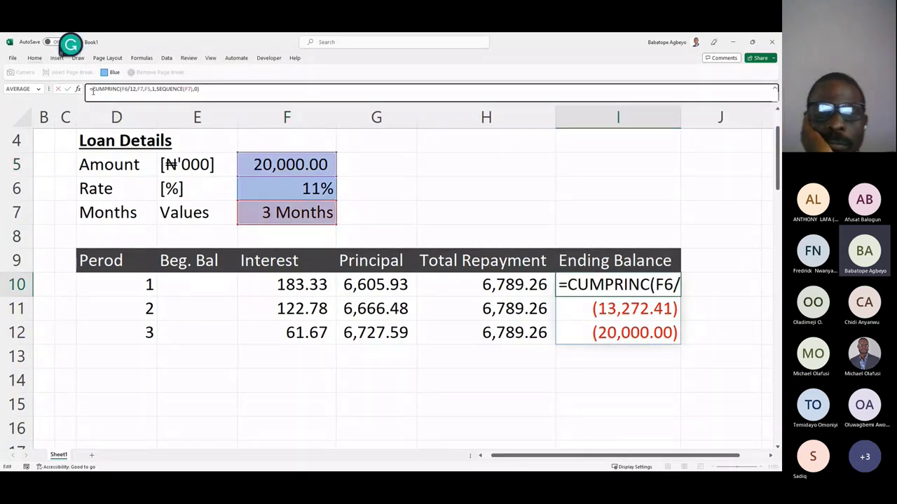
{"action": "left_click", "coordinate": [261, 161]}
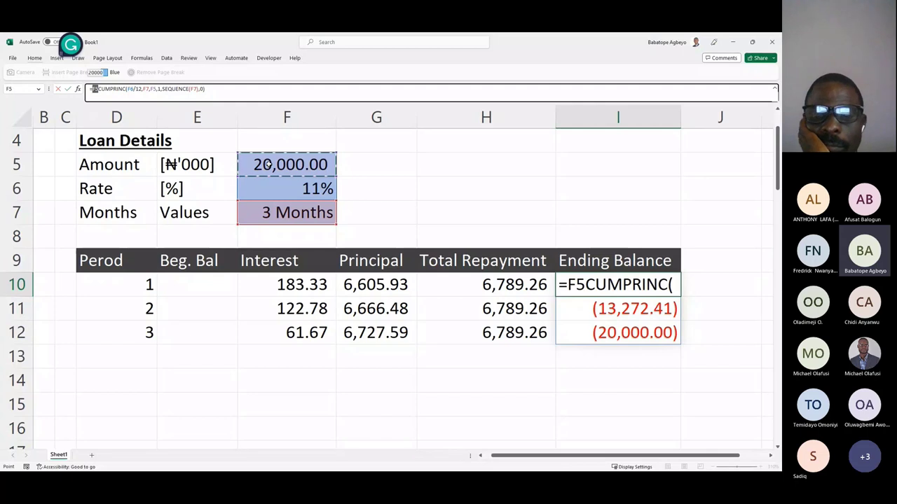
{"action": "type", "text": "+"}
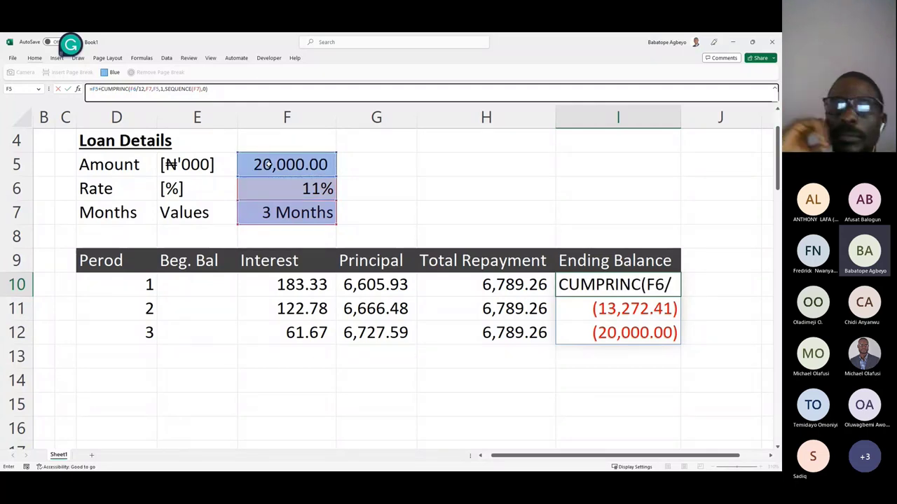
{"action": "key", "text": "Return"}
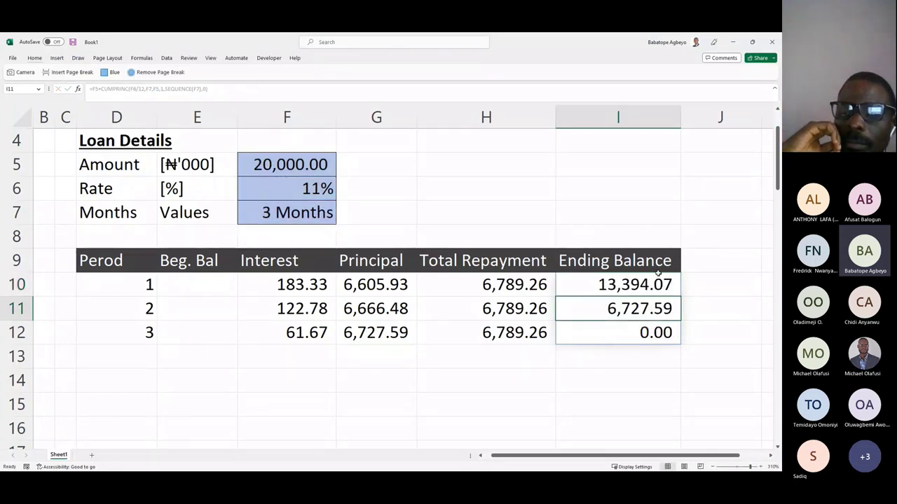
{"action": "left_click_drag", "start_coordinate": [630, 276], "coordinate": [639, 330]}
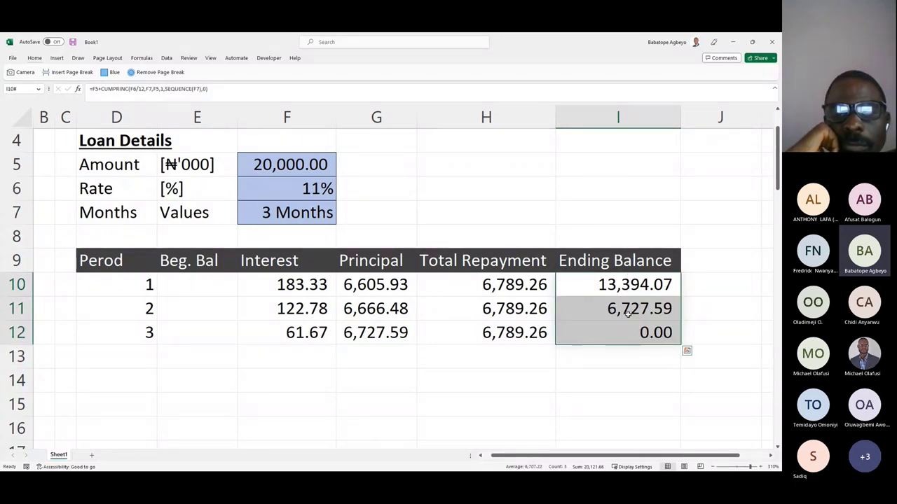
{"action": "left_click", "coordinate": [629, 332]}
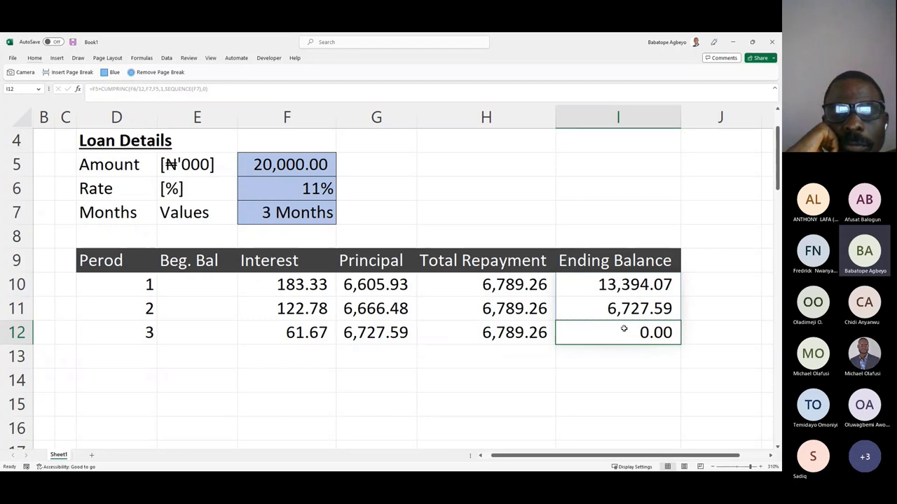
Step: Enter =G10#+I10# in cell E10 to calculate the beginning balance for every period
{"action": "left_click", "coordinate": [195, 282]}
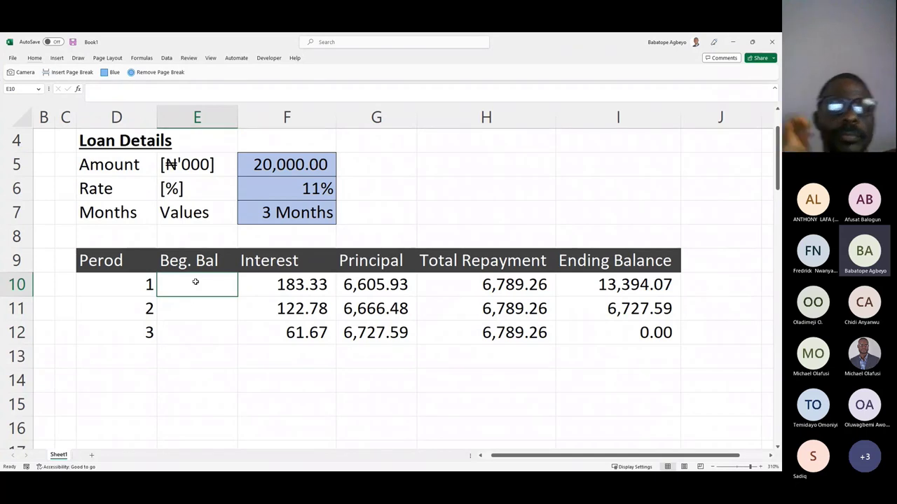
{"action": "type", "text": "="}
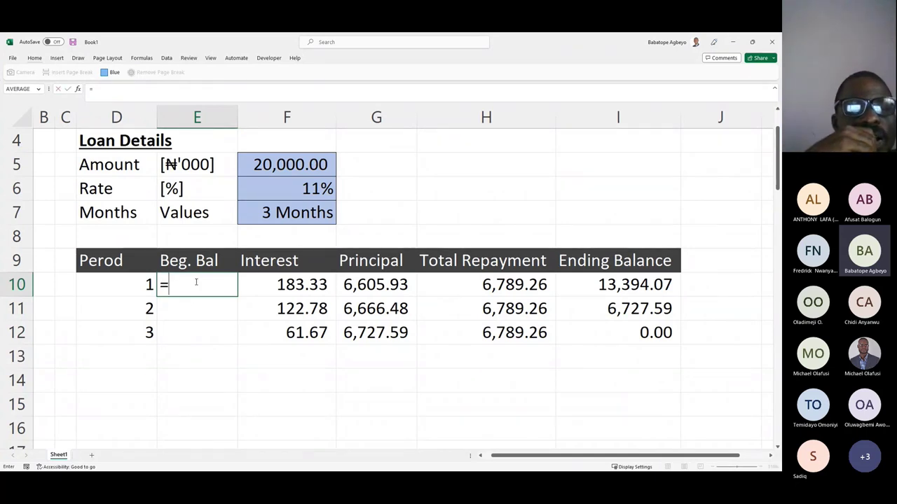
{"action": "left_click", "coordinate": [367, 283]}
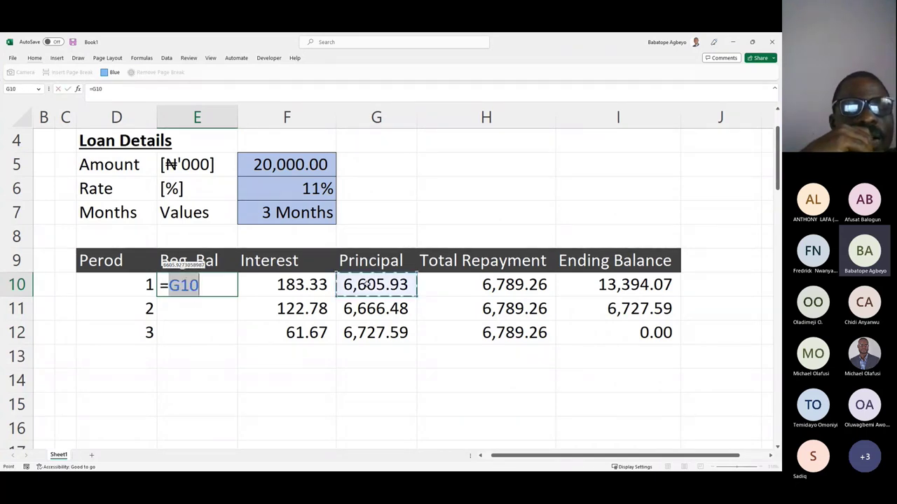
{"action": "type", "text": "#+"}
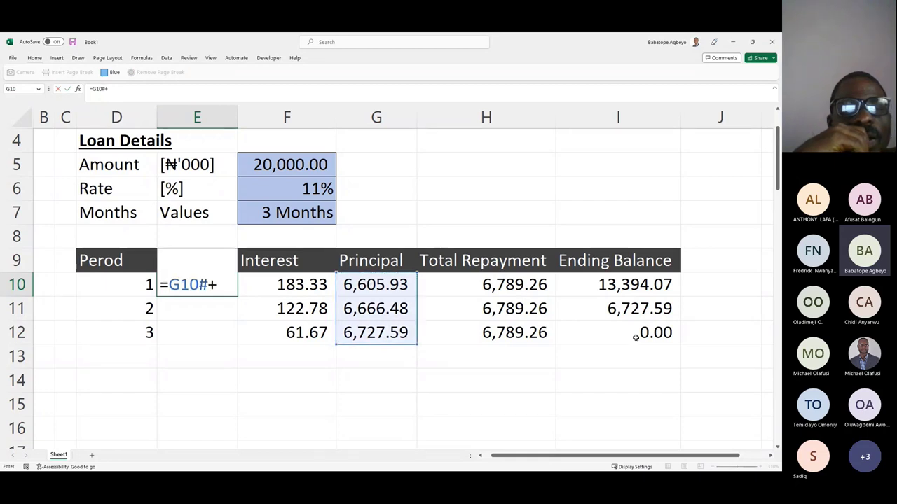
{"action": "left_click", "coordinate": [641, 286]}
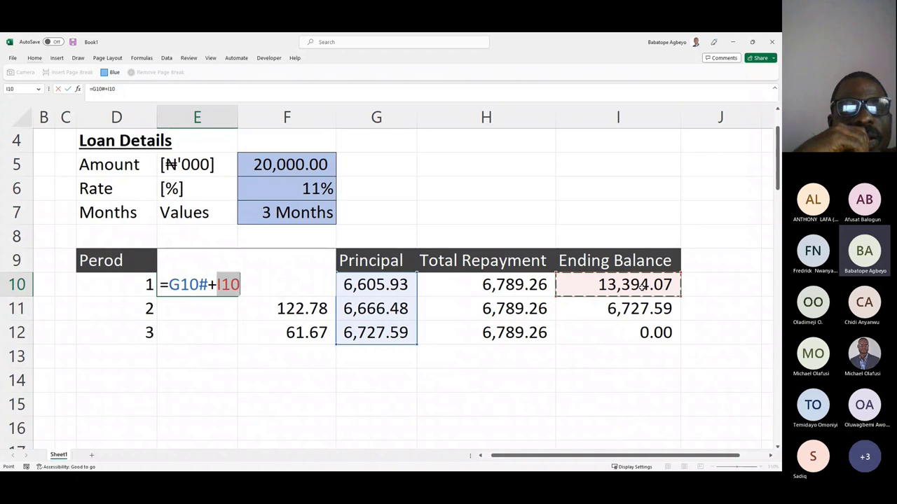
{"action": "type", "text": "#"}
{"action": "key", "text": "Return"}
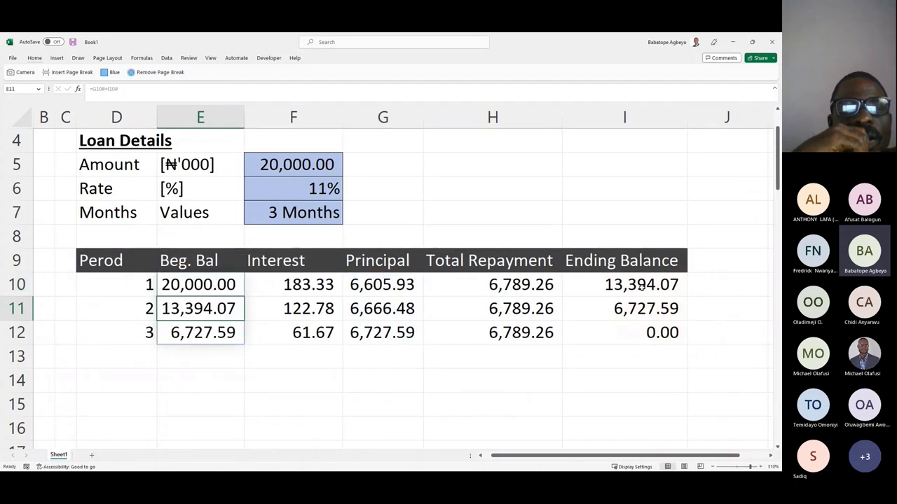
{"action": "left_click", "coordinate": [324, 421]}
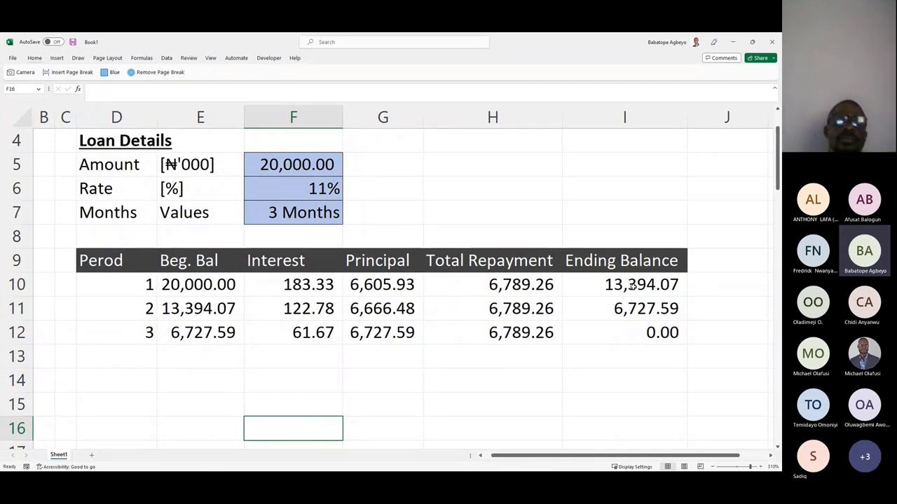
{"action": "left_click", "coordinate": [202, 307]}
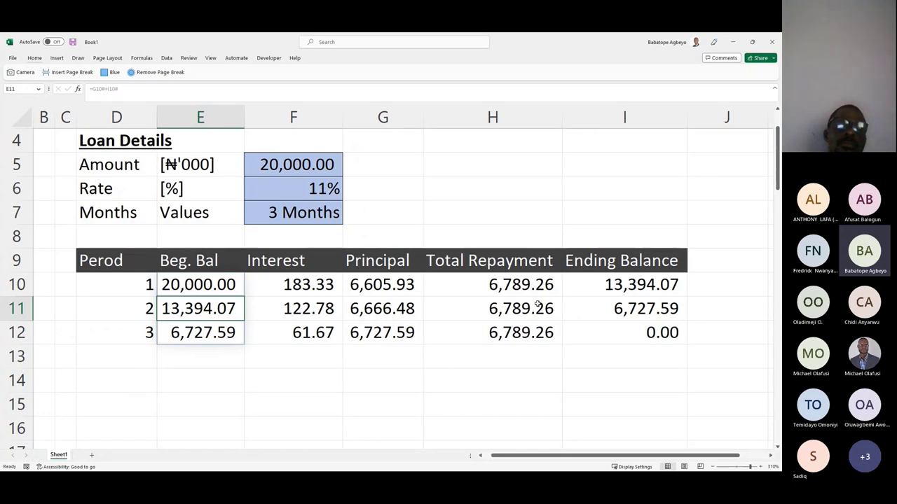
{"action": "left_click", "coordinate": [635, 311]}
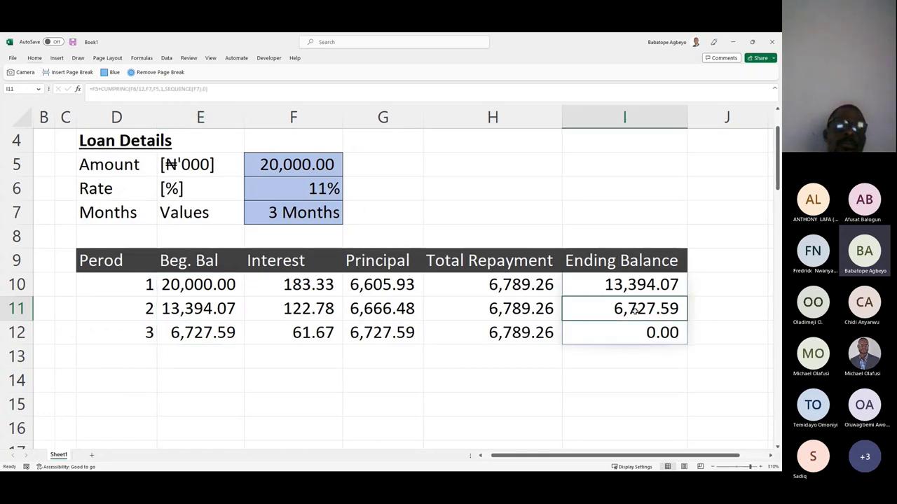
{"action": "left_click", "coordinate": [192, 336]}
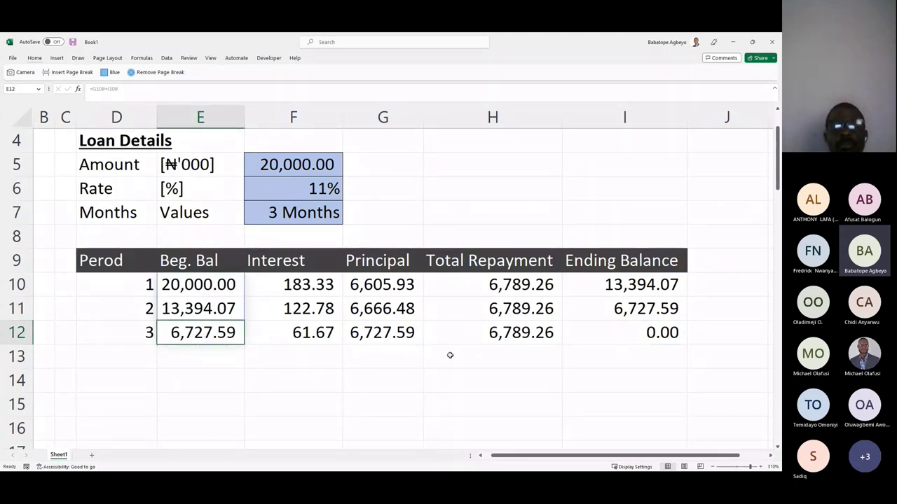
Step: Set the loan term in cell F7 to 60 months and check the schedule down to its last period
{"action": "left_click", "coordinate": [292, 209]}
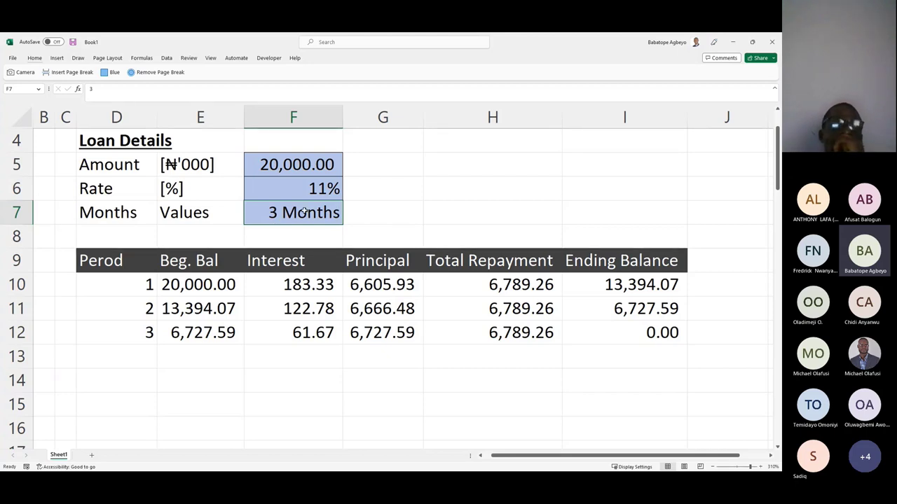
{"action": "type", "text": "60"}
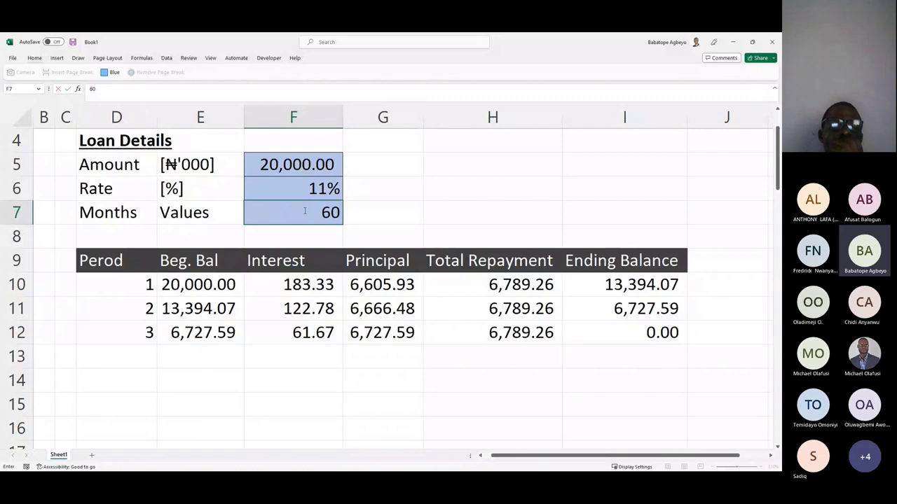
{"action": "key", "text": "Return"}
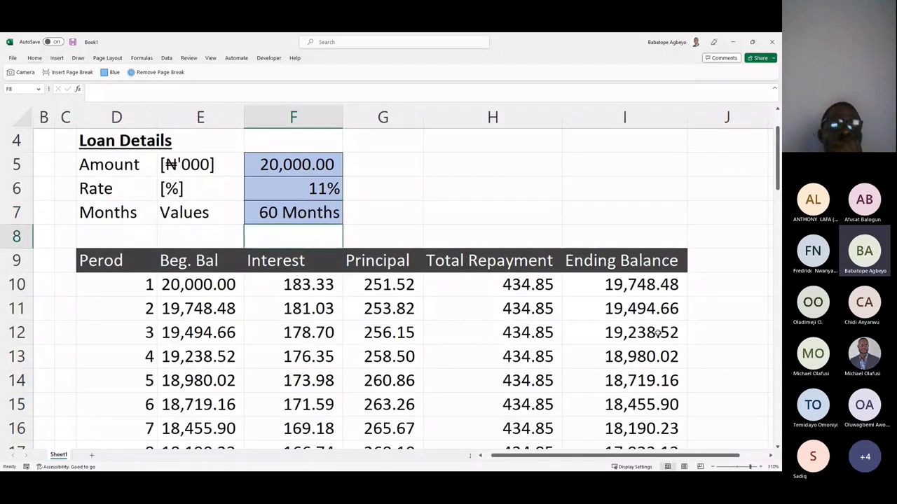
{"action": "left_click_drag", "start_coordinate": [778, 187], "coordinate": [767, 423]}
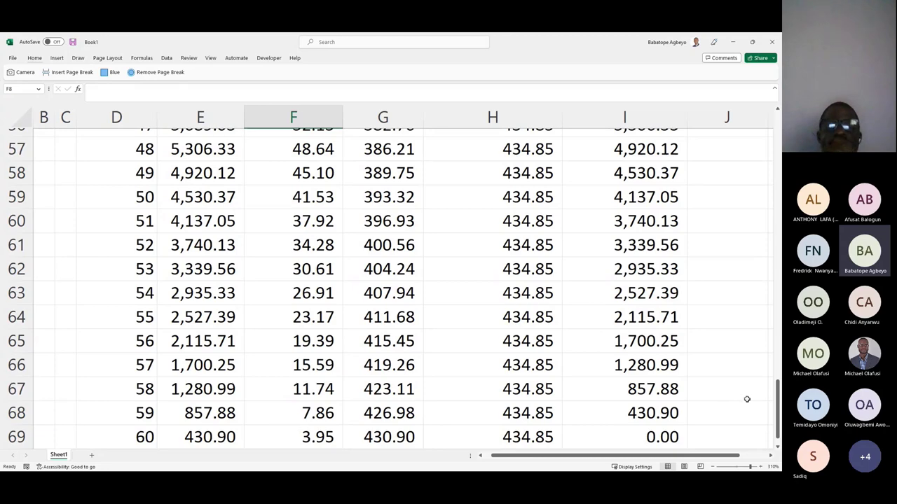
{"action": "left_click_drag", "start_coordinate": [777, 410], "coordinate": [749, 148]}
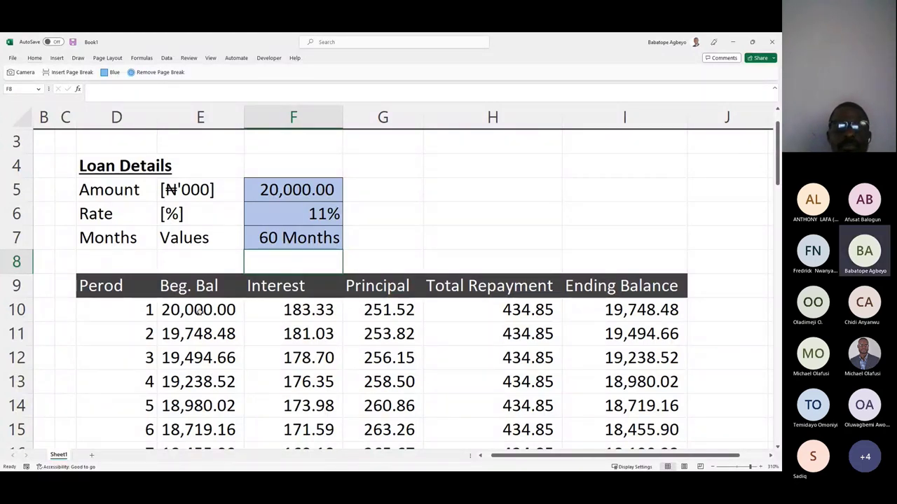
{"action": "key", "text": "Down"}
{"action": "key", "text": "Down"}
{"action": "key", "text": "Left"}
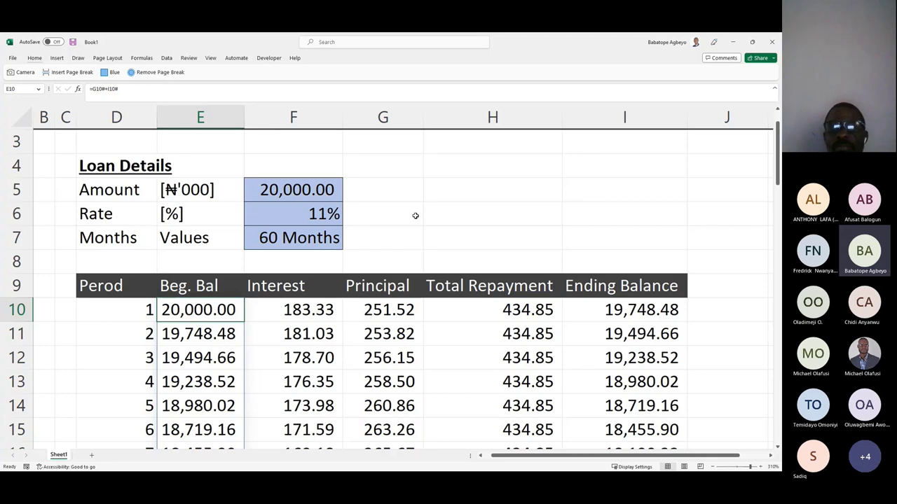
Step: Set the loan term in cell F7 to 4 months and check the beginning balance column
{"action": "left_click", "coordinate": [294, 238]}
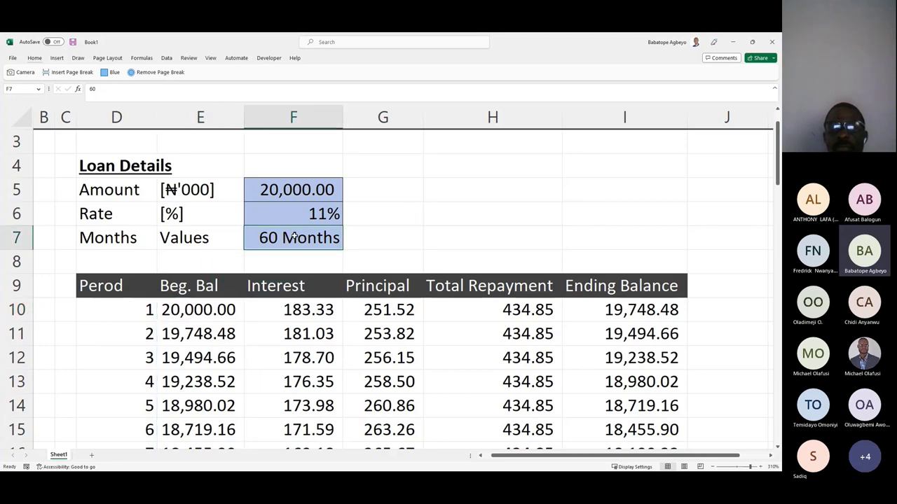
{"action": "type", "text": "4"}
{"action": "key", "text": "Return"}
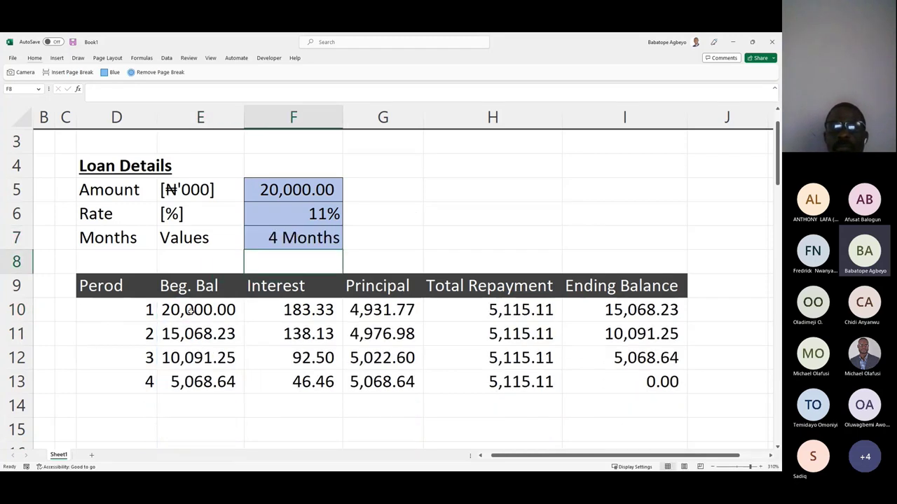
{"action": "left_click", "coordinate": [195, 310]}
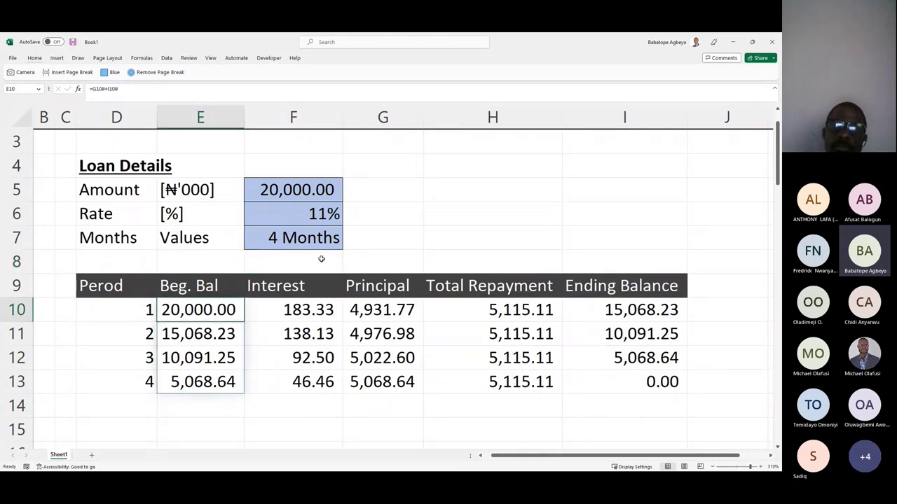
Step: Set the loan term in cell F7 to 0 to test how the schedule handles an empty term
{"action": "left_click", "coordinate": [269, 238]}
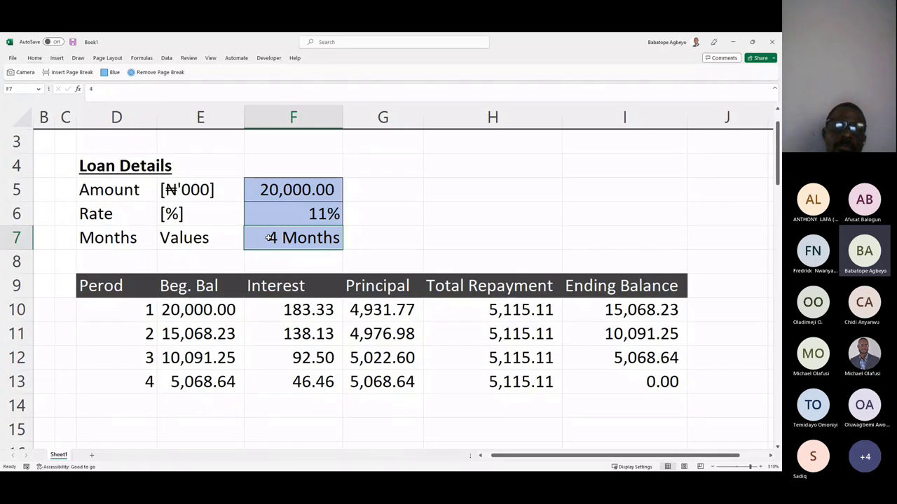
{"action": "type", "text": "0"}
{"action": "key", "text": "Return"}
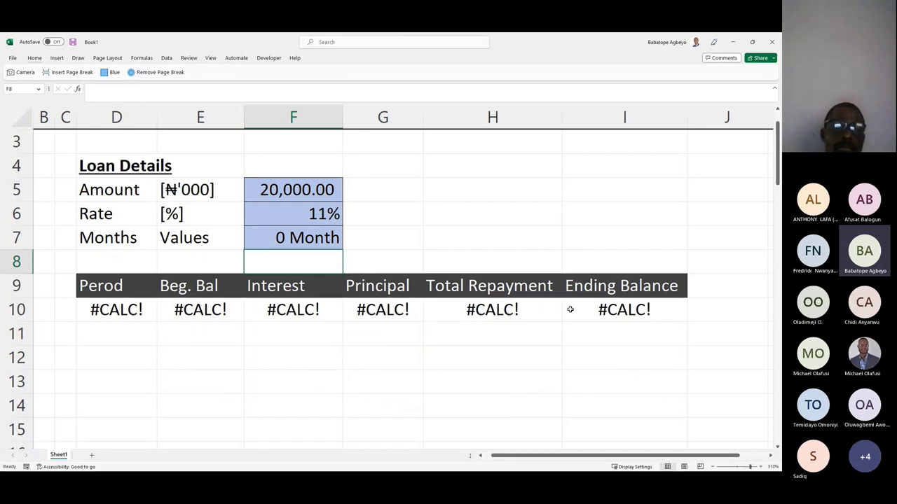
{"action": "left_click", "coordinate": [300, 237]}
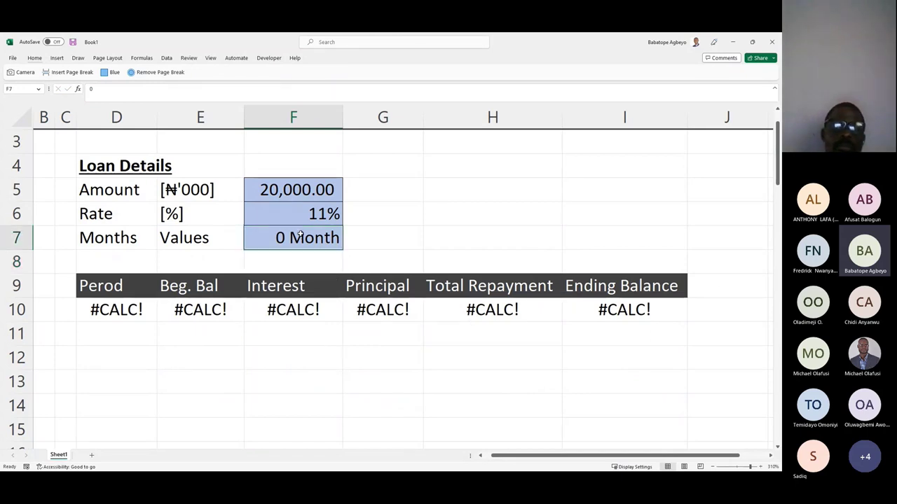
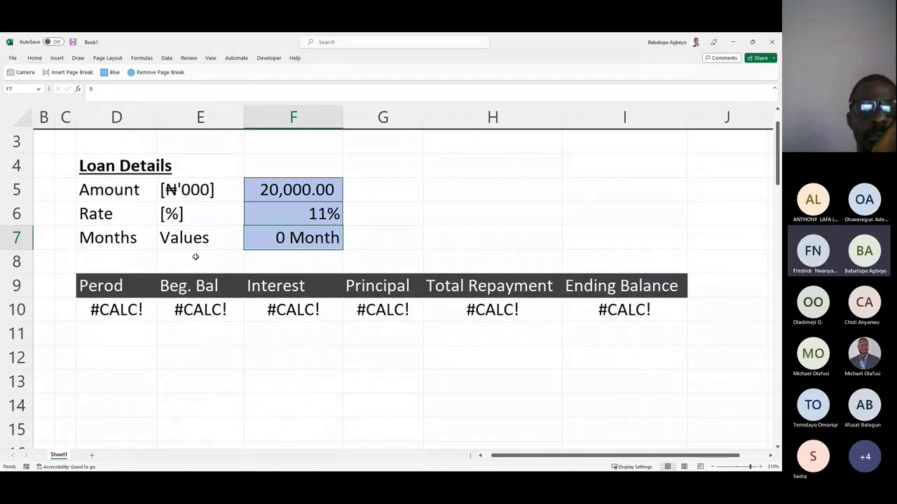
Step: Wrap the period formula in cell D10 in IFERROR with 0 as the fallback: =IFERROR(SEQUENCE(F7),0)
{"action": "left_click", "coordinate": [80, 320]}
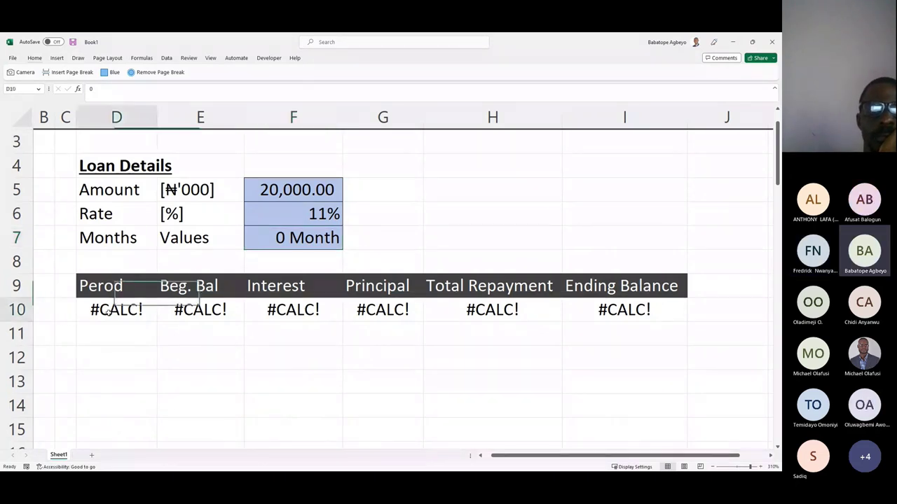
{"action": "left_click", "coordinate": [94, 88]}
{"action": "type", "text": "ife"}
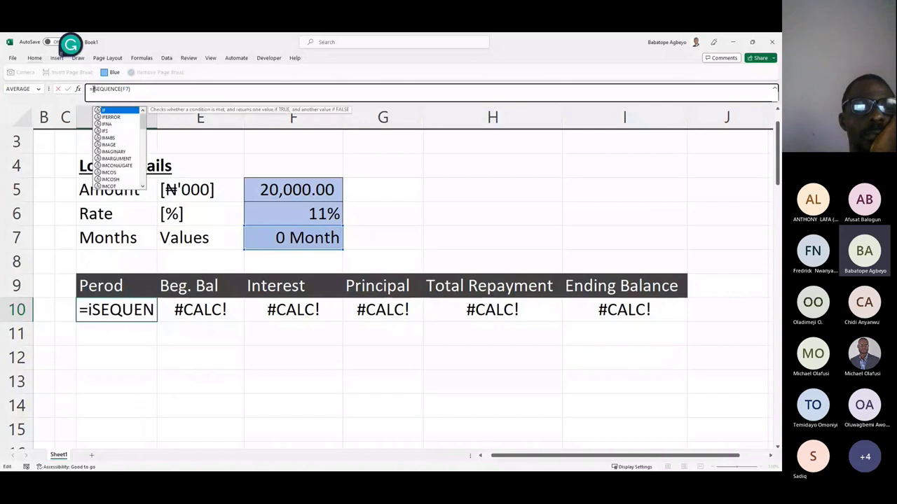
{"action": "type", "text": "rr"}
{"action": "key", "text": "Tab"}
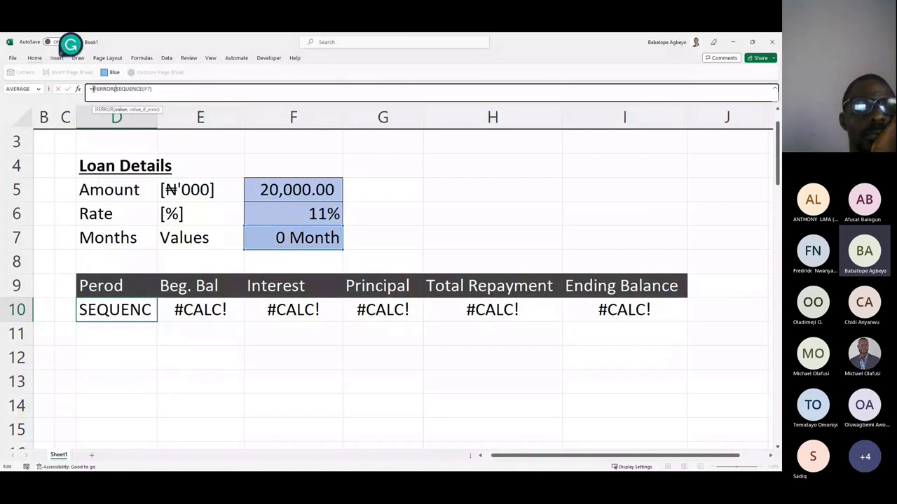
{"action": "type", "text": ","}
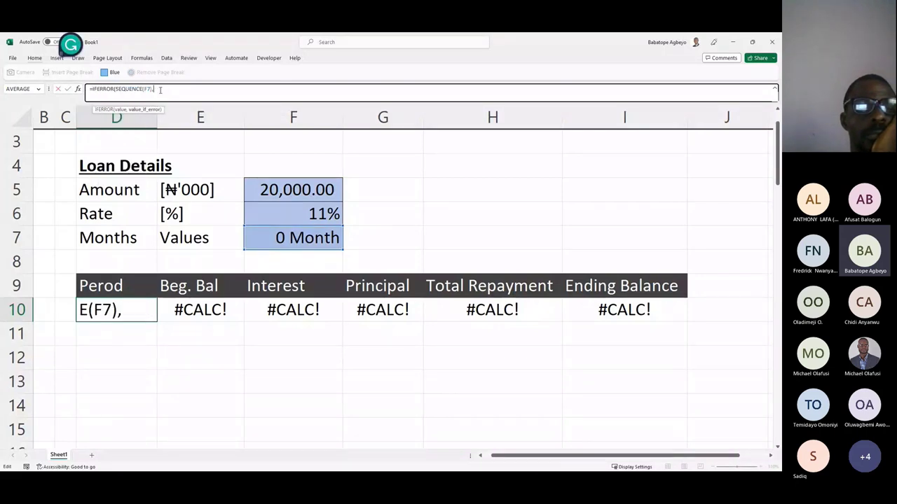
{"action": "type", "text": "00"}
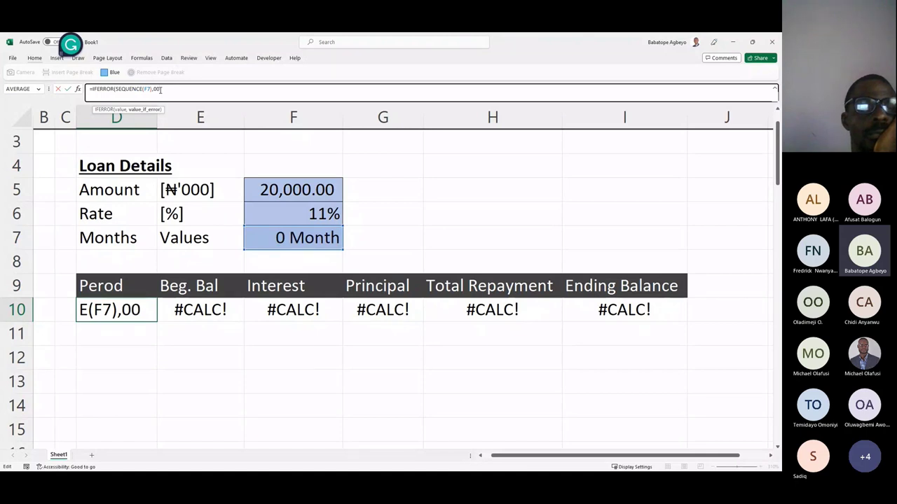
{"action": "key", "text": "BackSpace"}
{"action": "type", "text": ")"}
{"action": "key", "text": "Return"}
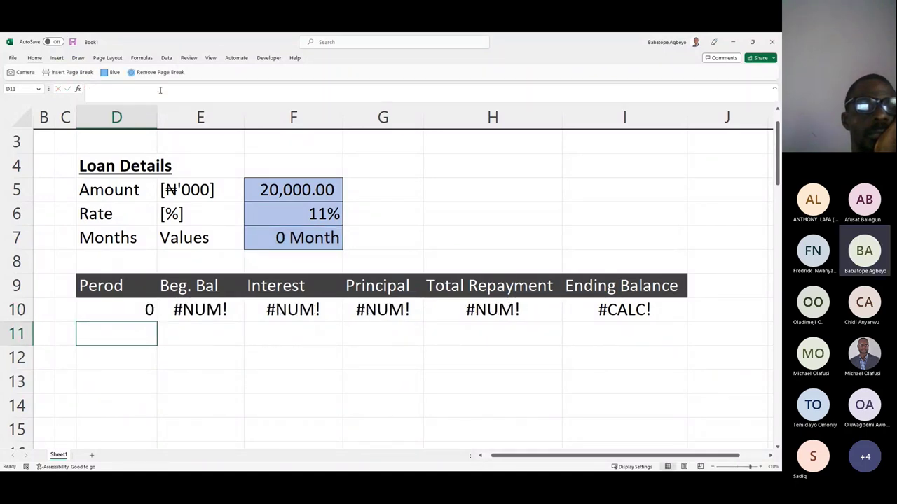
Step: Wrap the interest formula in cell F10 in IFERROR with 0 as the fallback: =IFERROR(IPMT(F6/12,D10#,F7,-F5,0,0),0)
{"action": "key", "text": "Up"}
{"action": "key", "text": "Right"}
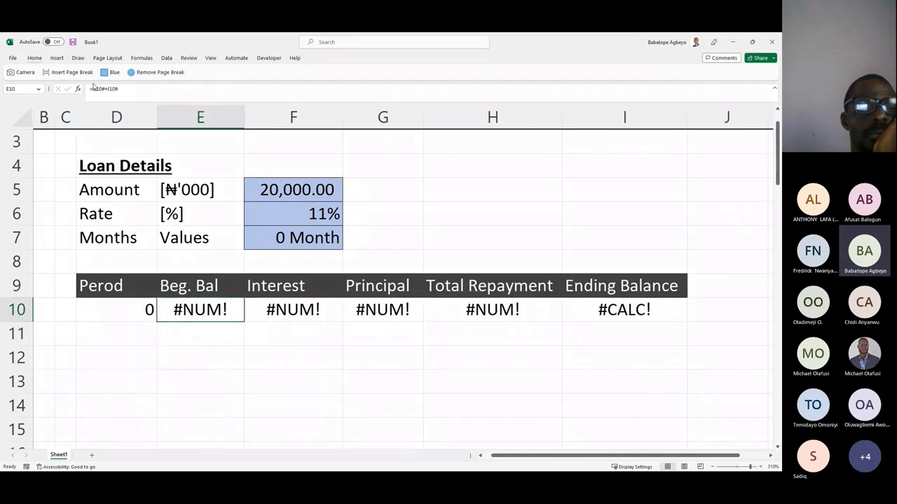
{"action": "left_click", "coordinate": [295, 309]}
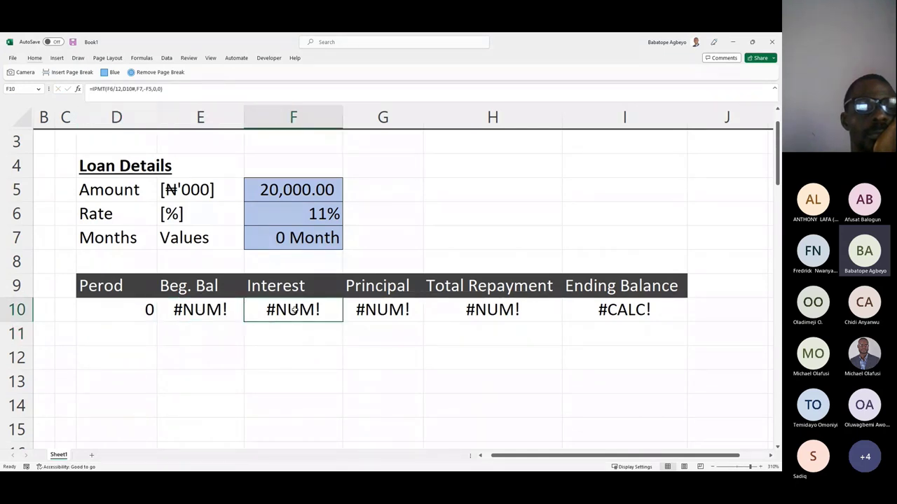
{"action": "left_click", "coordinate": [91, 89]}
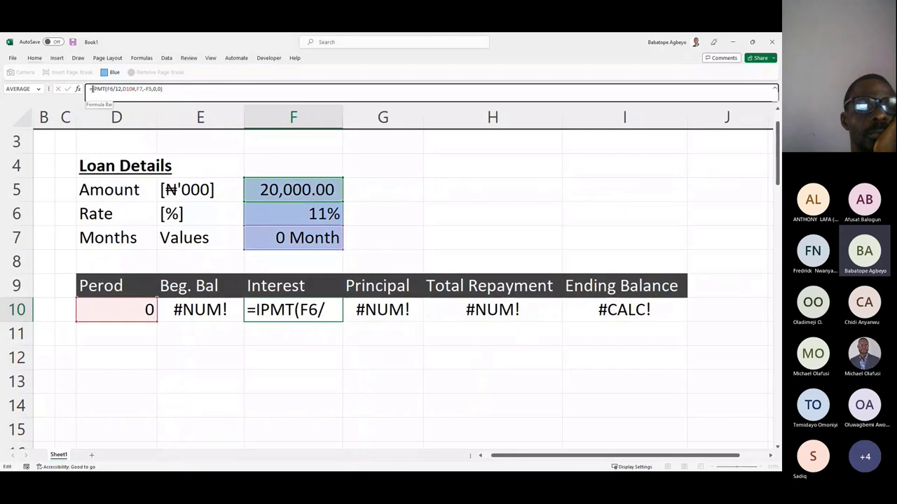
{"action": "type", "text": "ife"}
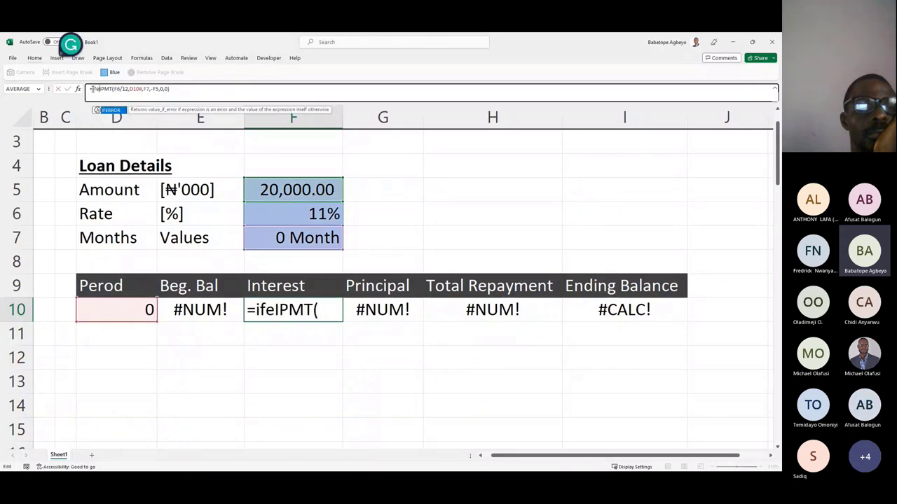
{"action": "key", "text": "Tab"}
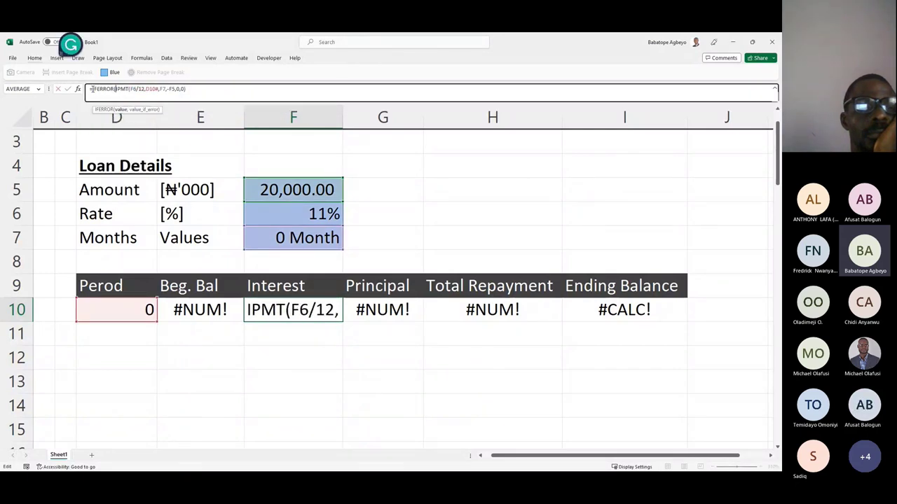
{"action": "left_click", "coordinate": [200, 89]}
{"action": "type", "text": ",0"}
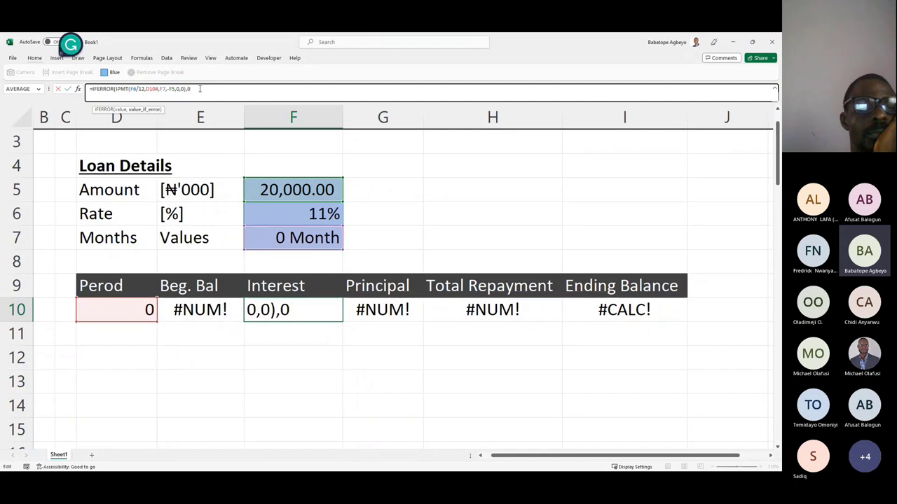
{"action": "type", "text": ")"}
{"action": "key", "text": "Return"}
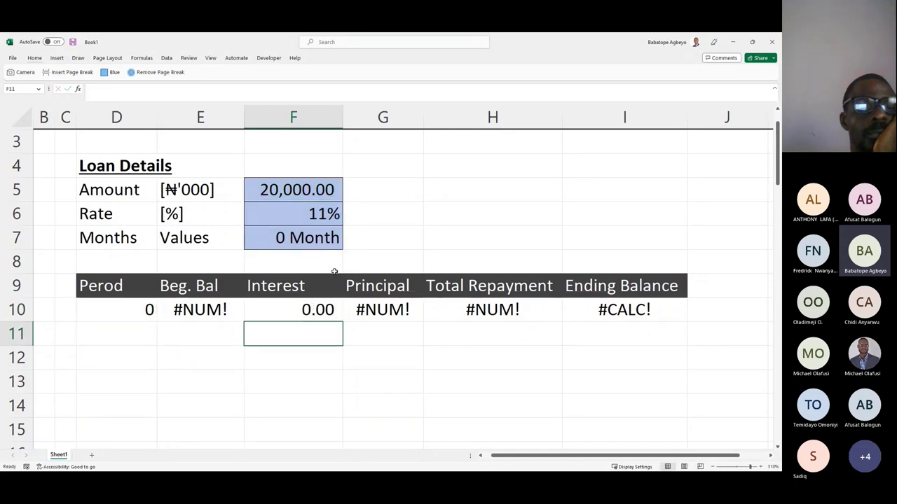
Step: Wrap the principal formula in cell G10 in IFERROR with 0 as the fallback: =IFERROR(PPMT(F6/12,D10#,F7,-F5,0,0),0)
{"action": "left_click", "coordinate": [361, 309]}
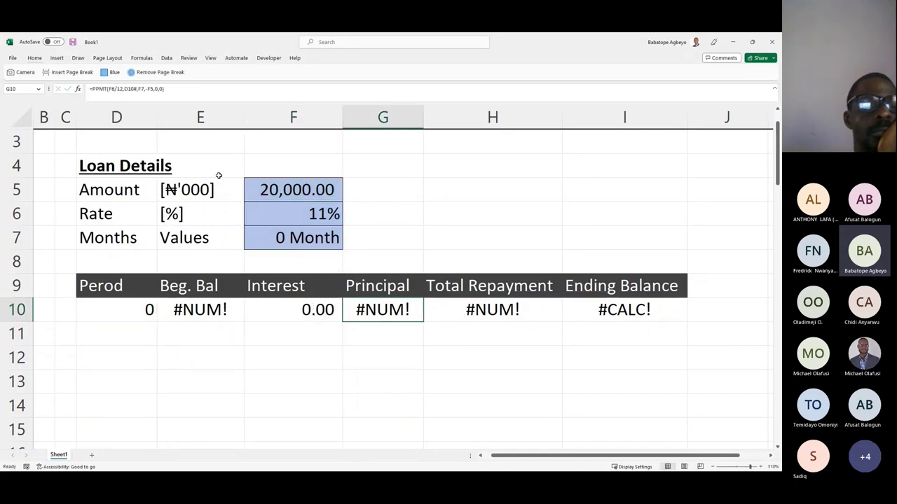
{"action": "left_click", "coordinate": [92, 89]}
{"action": "type", "text": "ife"}
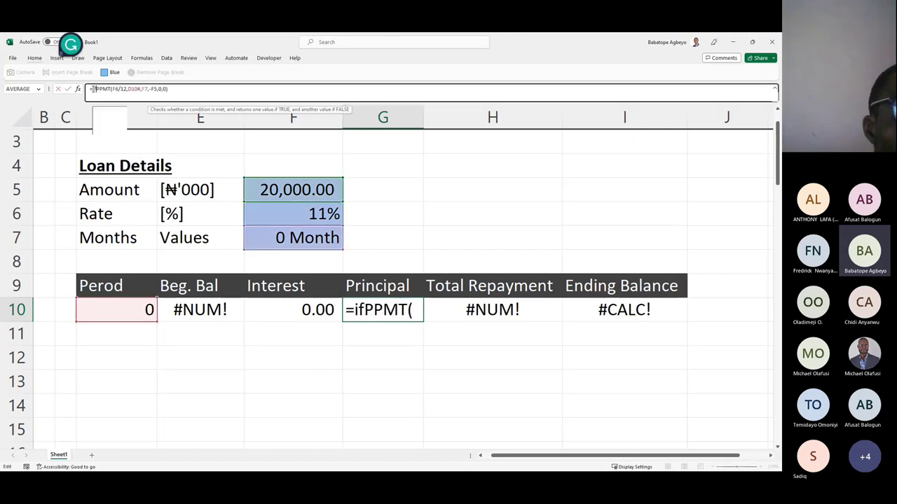
{"action": "type", "text": "rr"}
{"action": "key", "text": "Tab"}
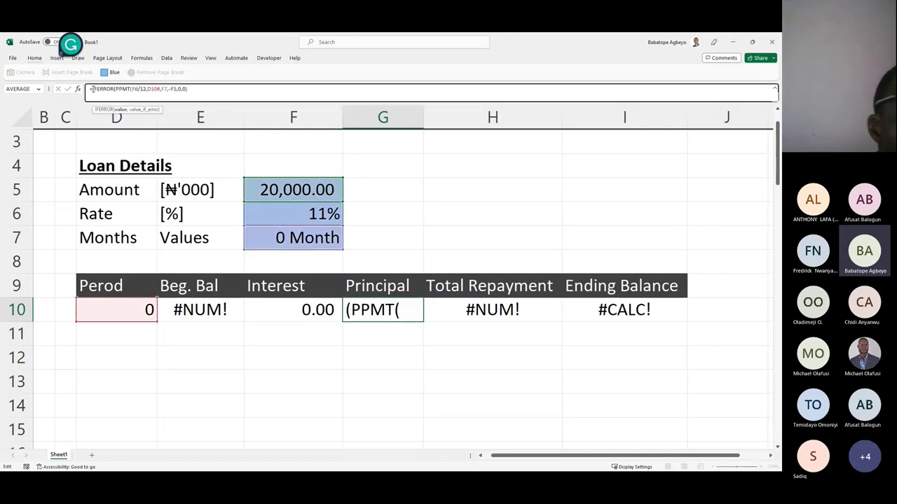
{"action": "left_click", "coordinate": [189, 88]}
{"action": "type", "text": ",0)"}
{"action": "key", "text": "Return"}
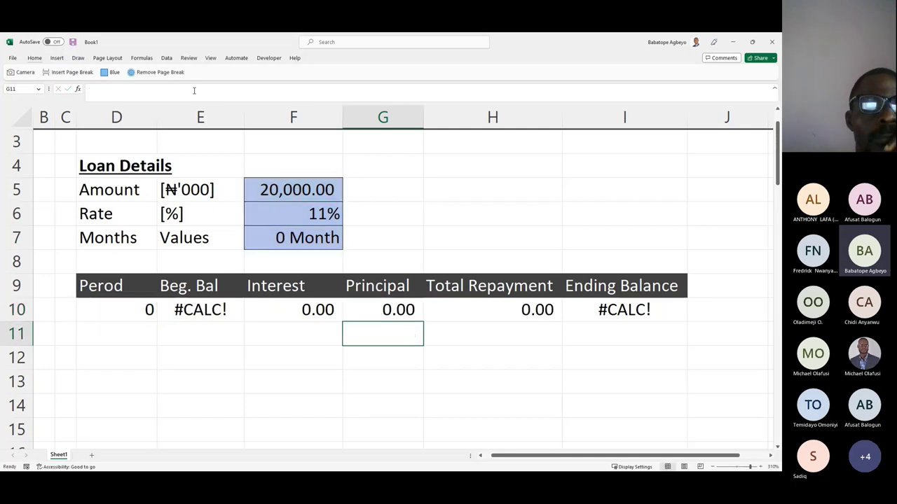
Step: Wrap the ending balance formula in cell I10 in IFERROR with a zero fallback: =IFERROR(F5+CUMPRINC(F6/12,F7,F5,1,SEQUENCE(F7),0),00)
{"action": "left_click", "coordinate": [602, 310]}
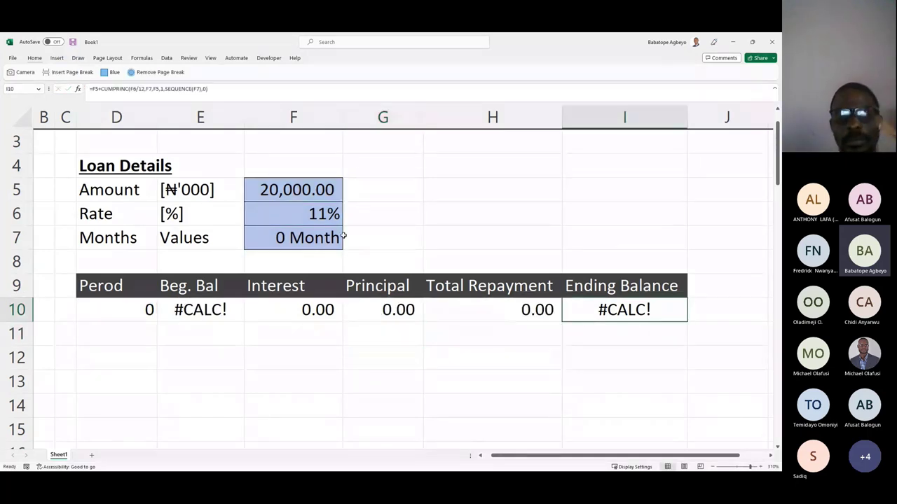
{"action": "left_click", "coordinate": [99, 89]}
{"action": "type", "text": "ifer"}
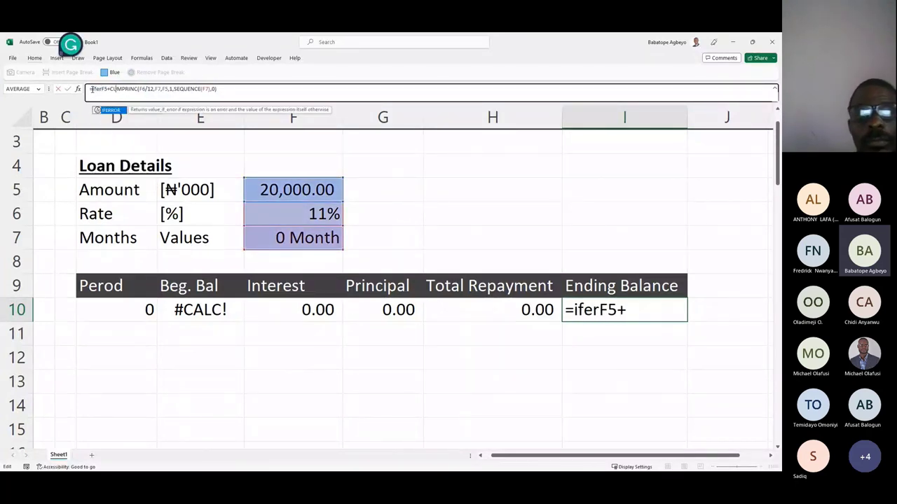
{"action": "key", "text": "Tab"}
{"action": "left_click", "coordinate": [242, 91]}
{"action": "type", "text": ",00"}
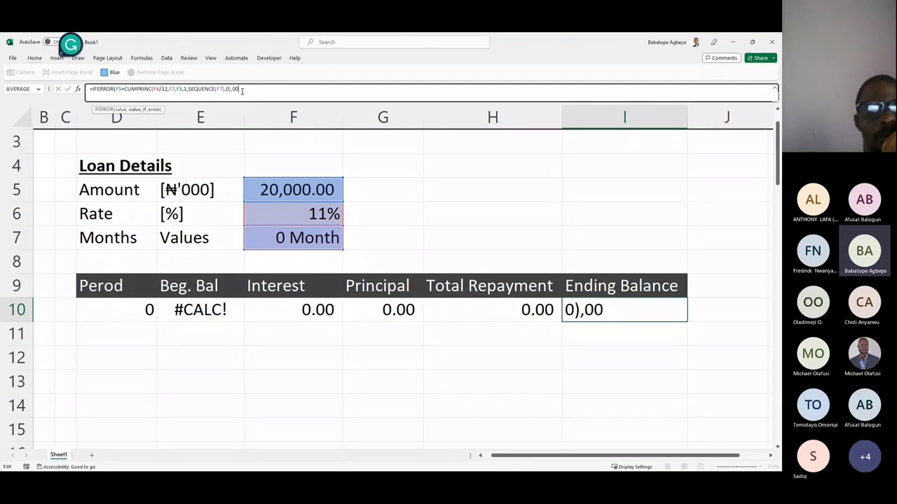
{"action": "key", "text": "Return"}
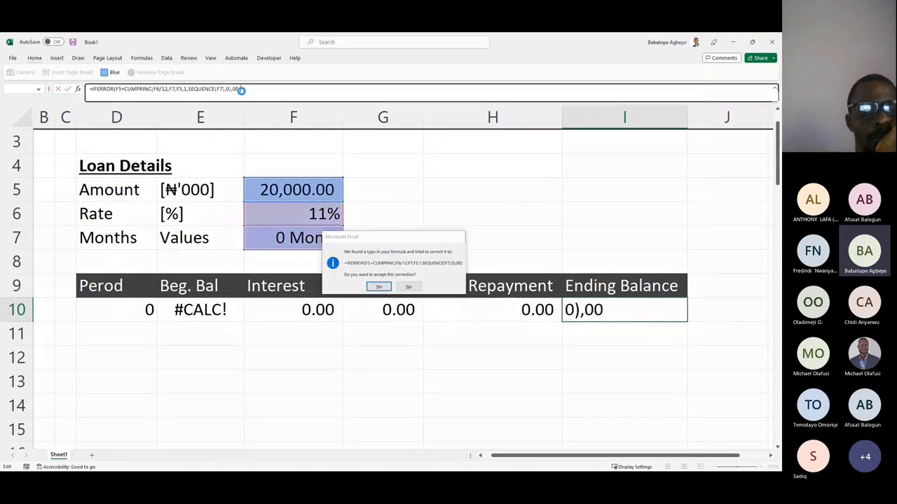
{"action": "key", "text": "Return"}
Step: Test the schedule by setting the loan term in cell F7 to 3, 4 and finally 5 months
{"action": "left_click", "coordinate": [304, 240]}
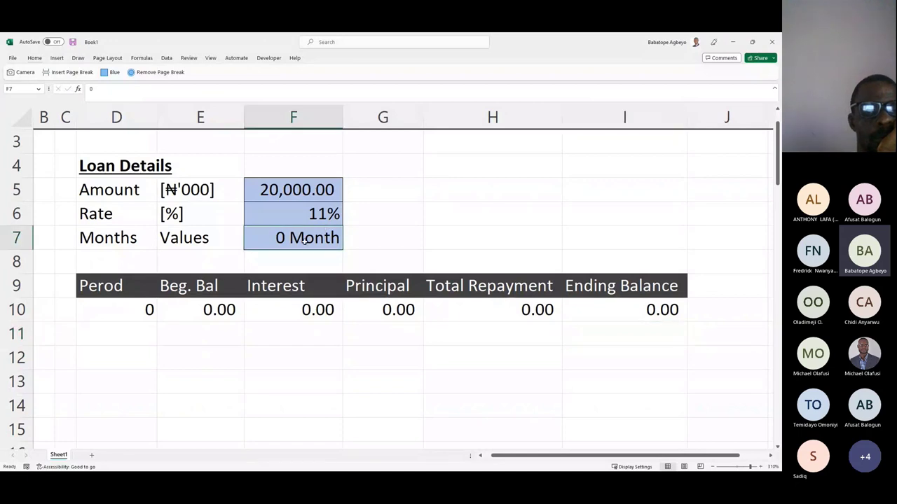
{"action": "type", "text": "3"}
{"action": "key", "text": "Return"}
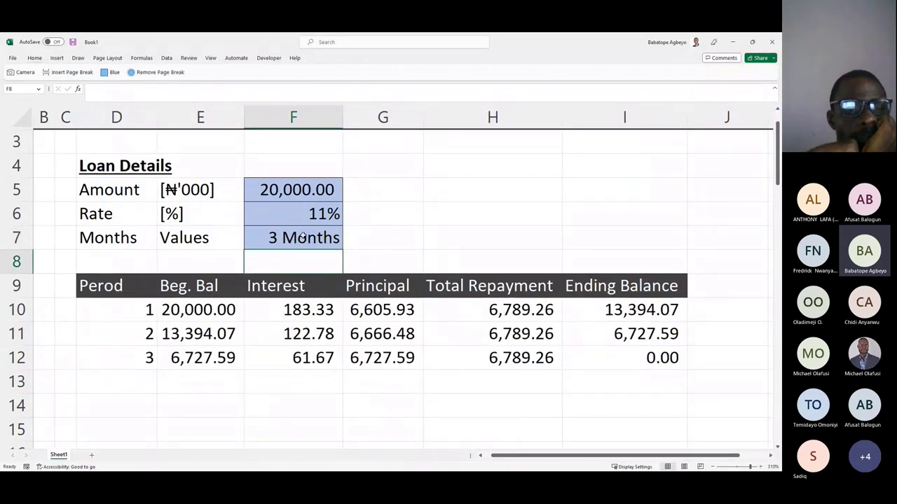
{"action": "left_click", "coordinate": [300, 240]}
{"action": "type", "text": "4"}
{"action": "key", "text": "Return"}
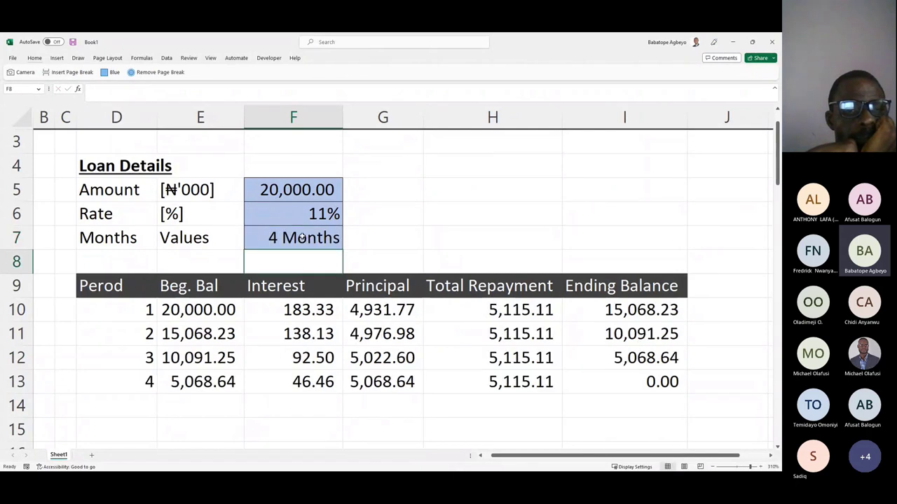
{"action": "left_click", "coordinate": [302, 238]}
{"action": "type", "text": "5"}
{"action": "key", "text": "Return"}
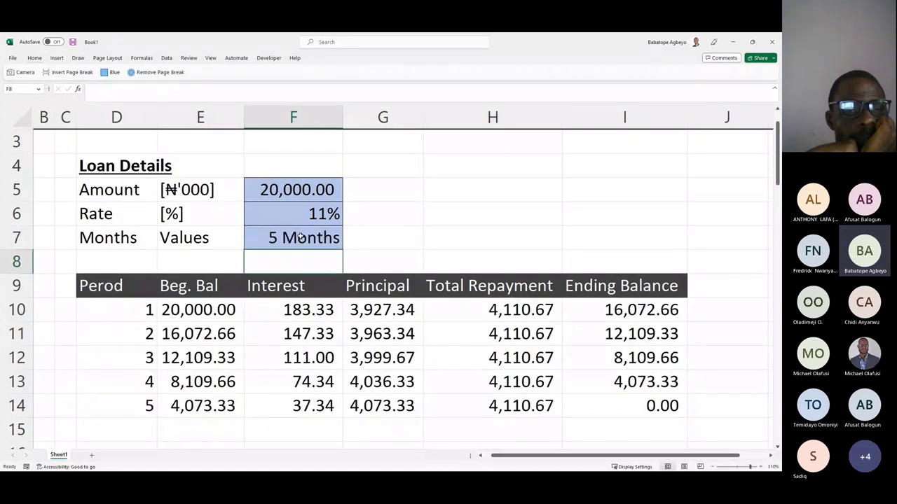
{"action": "left_click", "coordinate": [299, 238]}
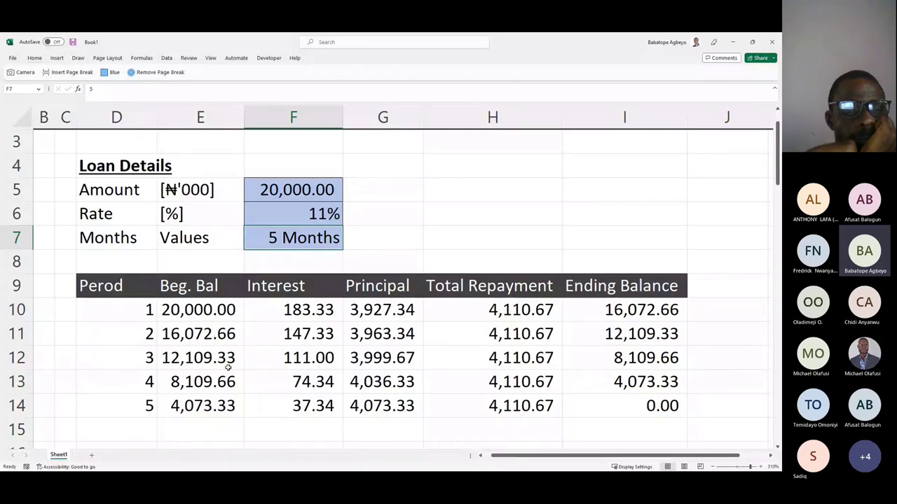
Step: Rename the worksheet as Single Loan
{"action": "scroll", "coordinate": [776, 128], "scroll_direction": "up", "scroll_amount": 1}
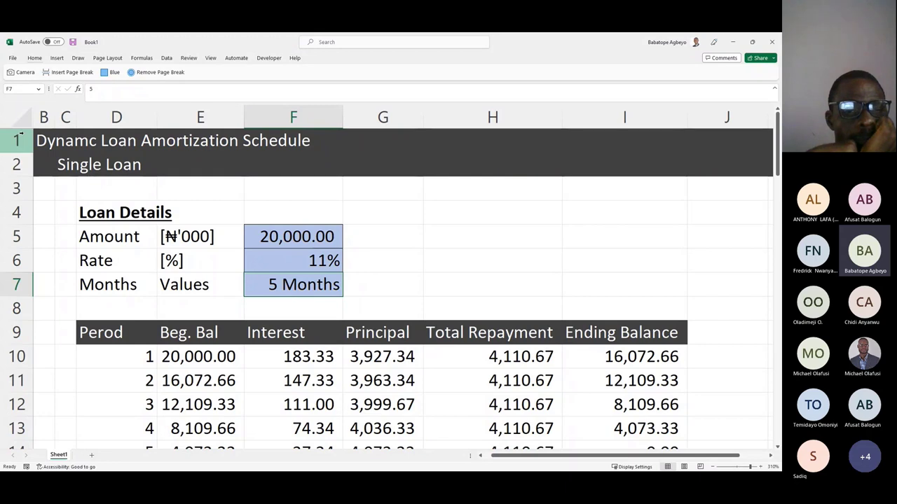
{"action": "right_click", "coordinate": [58, 455]}
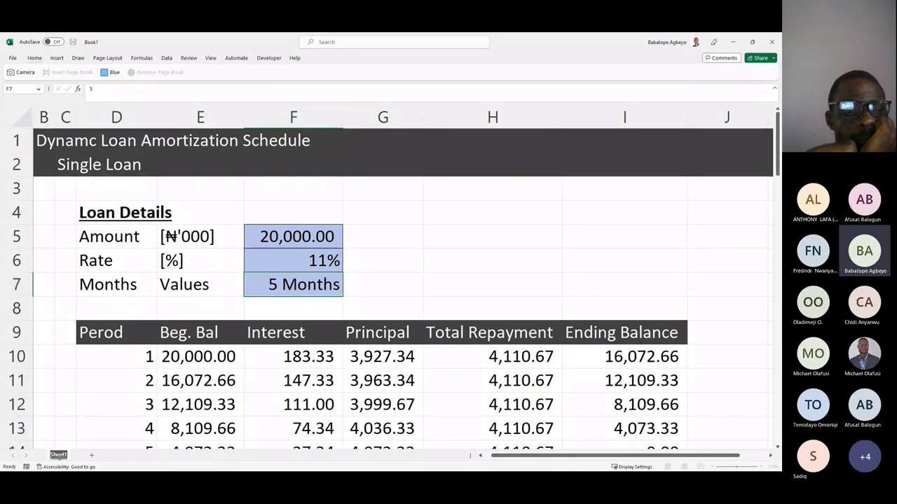
{"action": "type", "text": "Sin"}
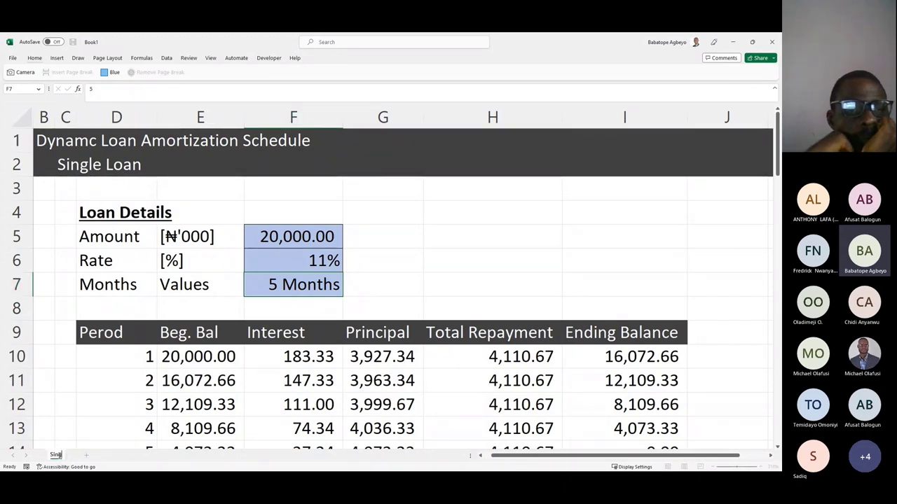
{"action": "type", "text": "gle Loan"}
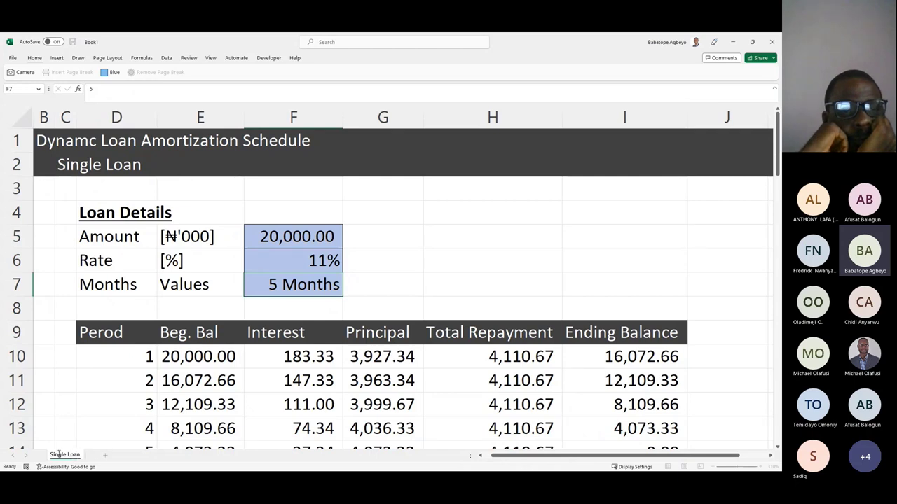
{"action": "left_click", "coordinate": [42, 424]}
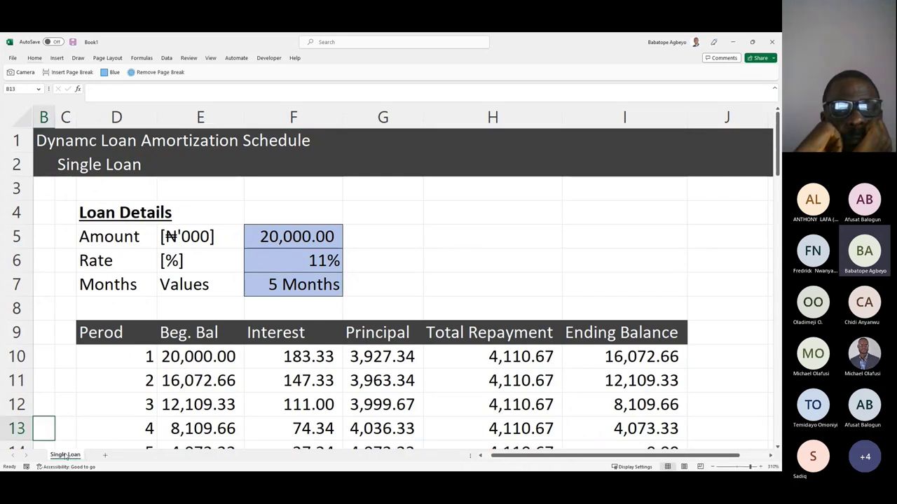
Step: Duplicate the Single Loan sheet and clear everything below the title rows in the copy, range B3:J20
{"action": "left_click_drag", "start_coordinate": [65, 455], "coordinate": [96, 463]}
{"action": "left_click_drag", "start_coordinate": [45, 190], "coordinate": [706, 210]}
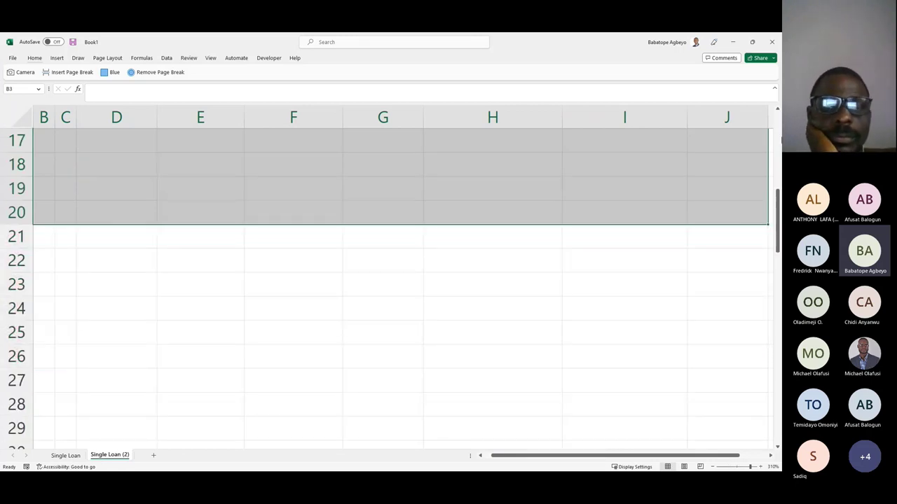
{"action": "left_click_drag", "start_coordinate": [778, 197], "coordinate": [778, 119]}
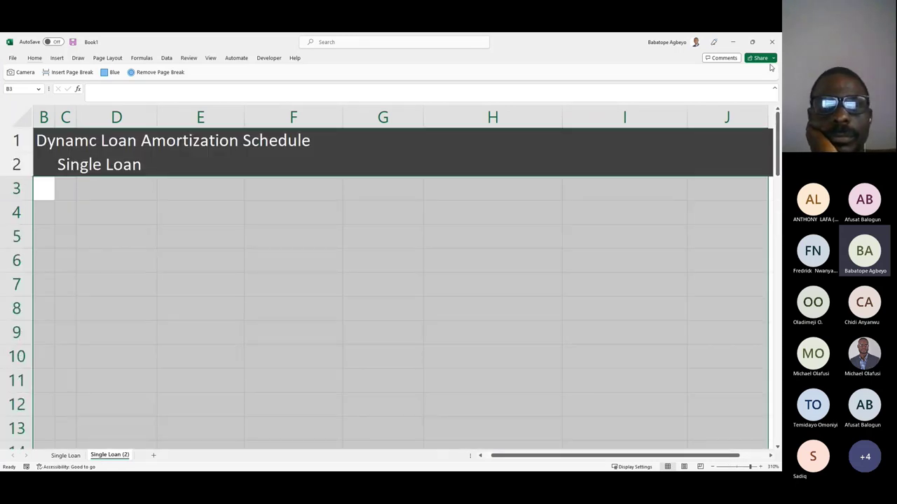
{"action": "left_click", "coordinate": [393, 188]}
Step: Change the subtitle in cell C2 of the copied sheet to Multiple
{"action": "left_click", "coordinate": [83, 171]}
{"action": "left_click", "coordinate": [61, 165]}
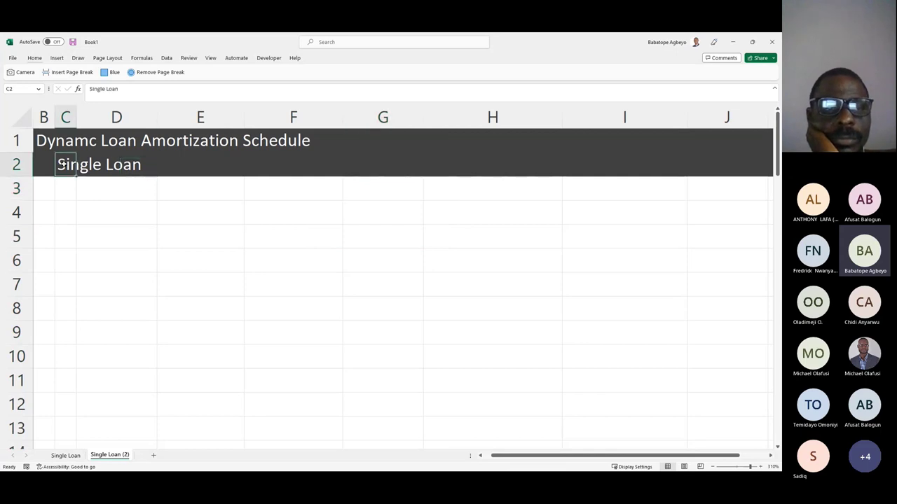
{"action": "type", "text": "Multiple"}
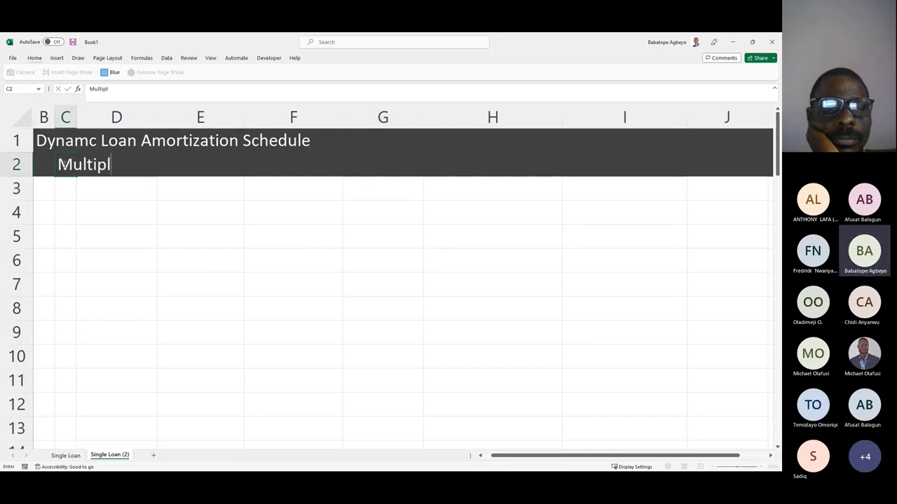
{"action": "key", "text": "Return"}
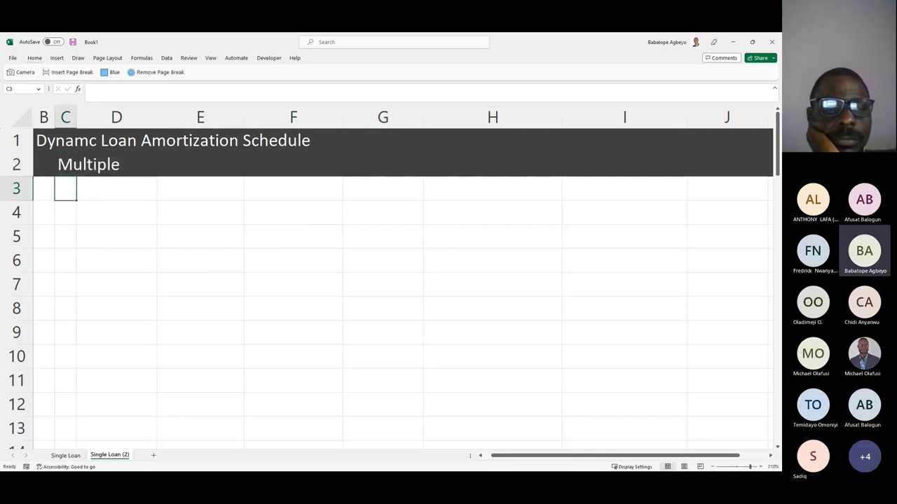
{"action": "key", "text": "alt+Tab"}
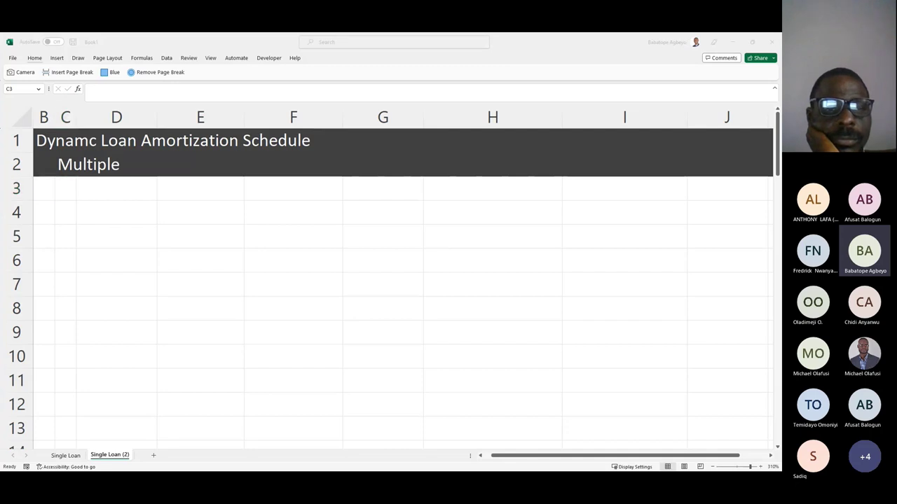
{"action": "key", "text": "alt+Tab"}
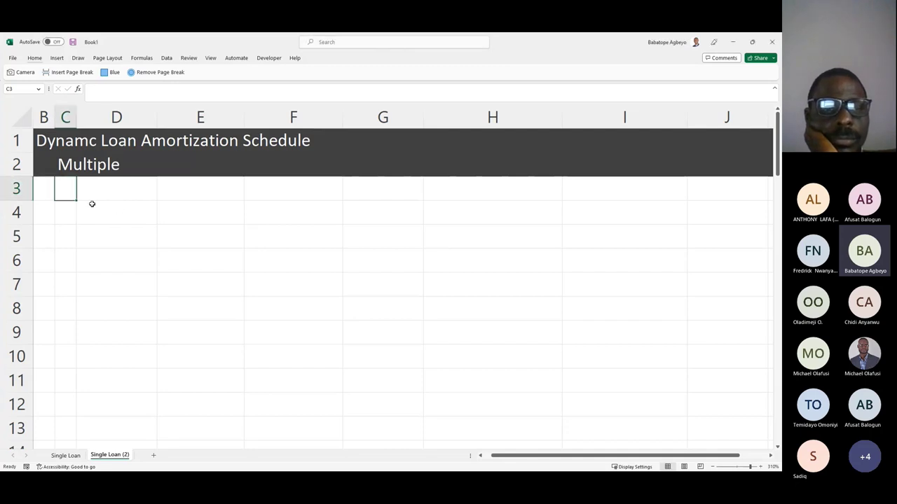
{"action": "left_click", "coordinate": [91, 205]}
{"action": "left_click", "coordinate": [65, 456]}
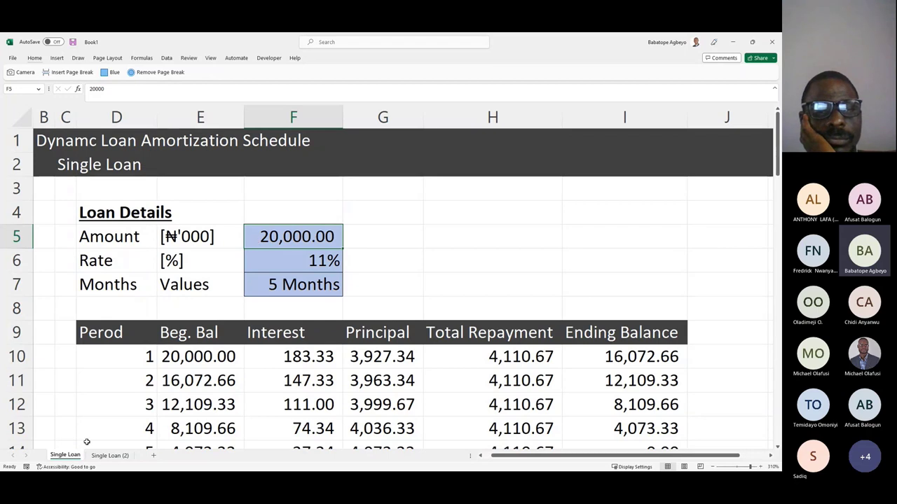
Step: Rename the copied worksheet as Multiple Loan
{"action": "left_click", "coordinate": [109, 455]}
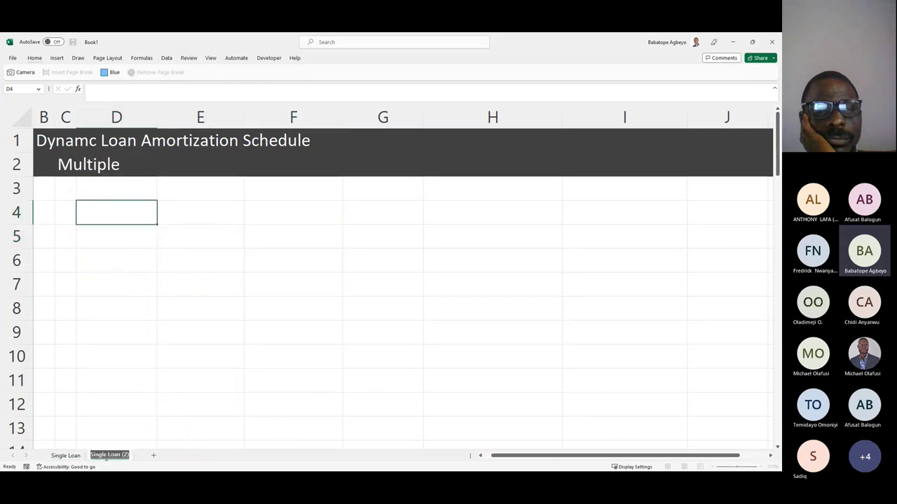
{"action": "type", "text": "Multiple Loan"}
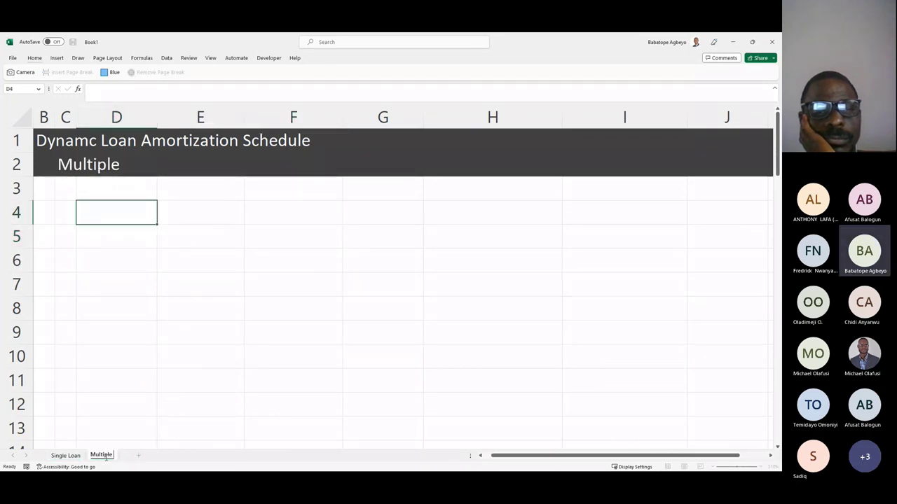
{"action": "left_click", "coordinate": [152, 391]}
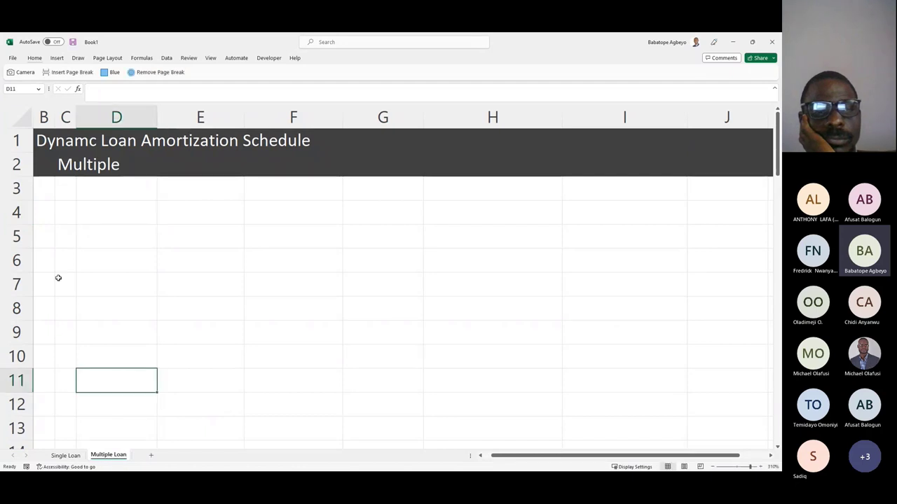
Step: Extend the subtitle in cell C2 to read Multiple Loan
{"action": "left_click", "coordinate": [66, 206]}
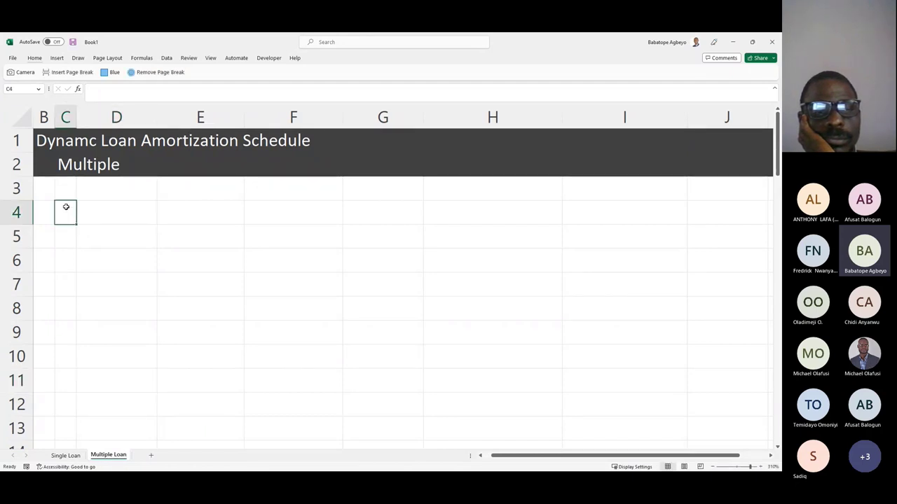
{"action": "left_click", "coordinate": [60, 164]}
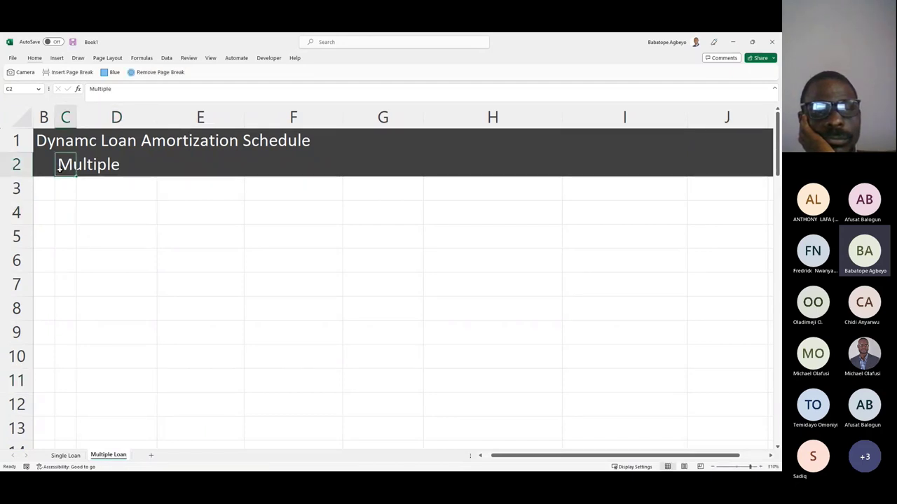
{"action": "left_click", "coordinate": [113, 86]}
{"action": "type", "text": "Loan"}
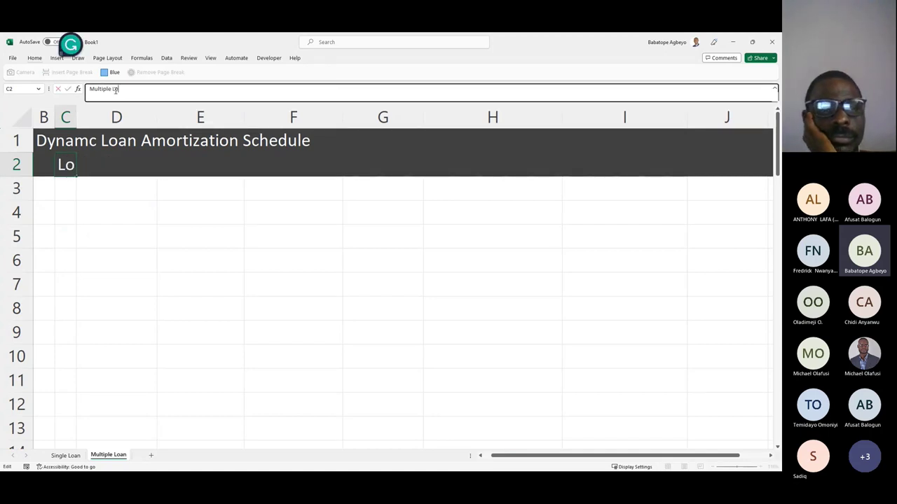
{"action": "key", "text": "Return"}
Step: Enter the table headers S/N in cell C6 and Loan Details in cell D6
{"action": "left_click", "coordinate": [67, 221]}
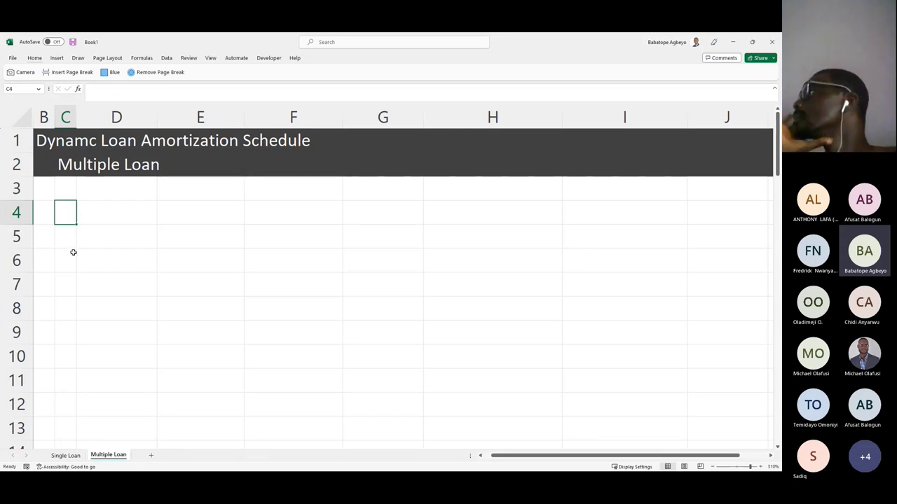
{"action": "left_click", "coordinate": [73, 252]}
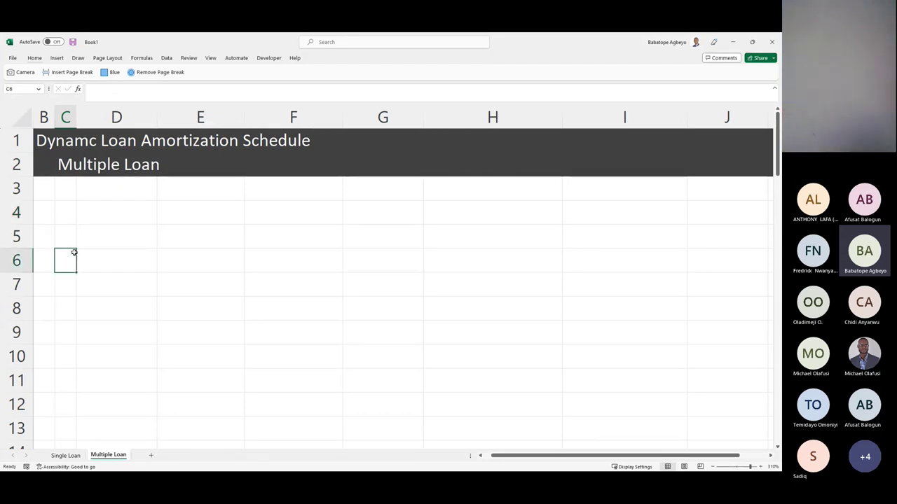
{"action": "left_click", "coordinate": [72, 241]}
{"action": "left_click", "coordinate": [68, 253]}
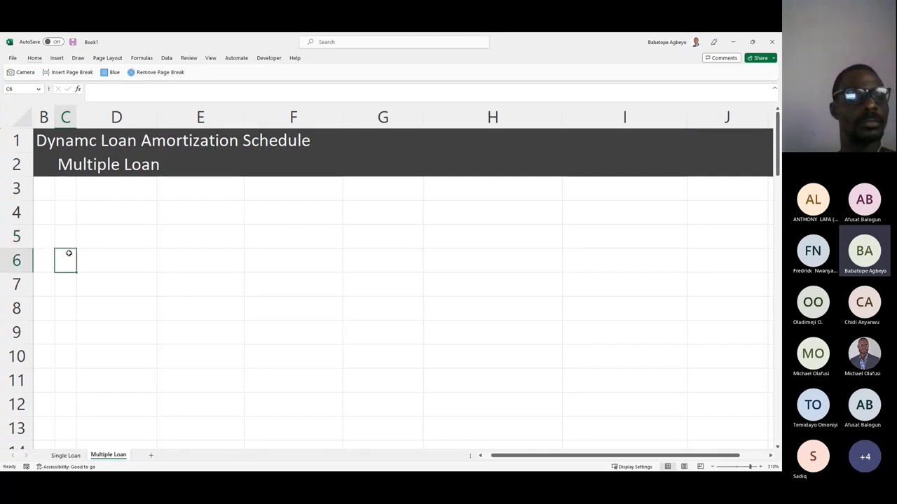
{"action": "type", "text": "S/N"}
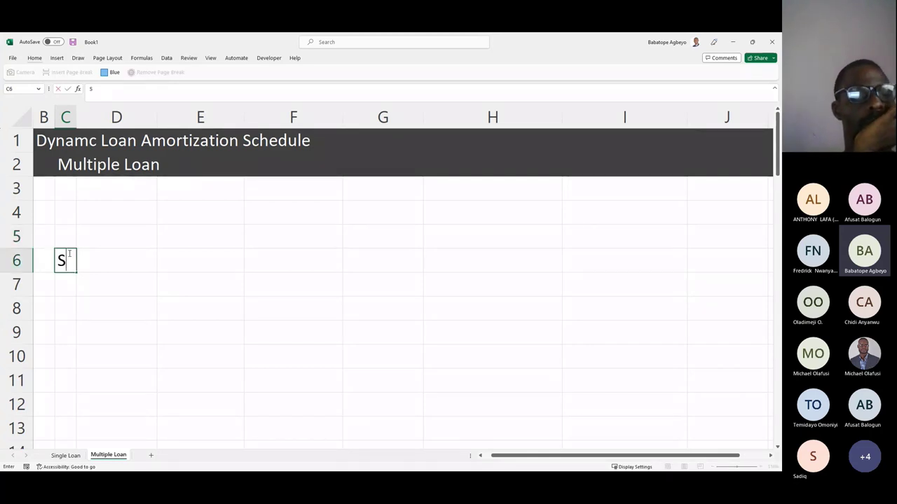
{"action": "key", "text": "Tab"}
{"action": "type", "text": "Loan Details"}
{"action": "key", "text": "BackSpace"}
{"action": "key", "text": "BackSpace"}
{"action": "key", "text": "BackSpace"}
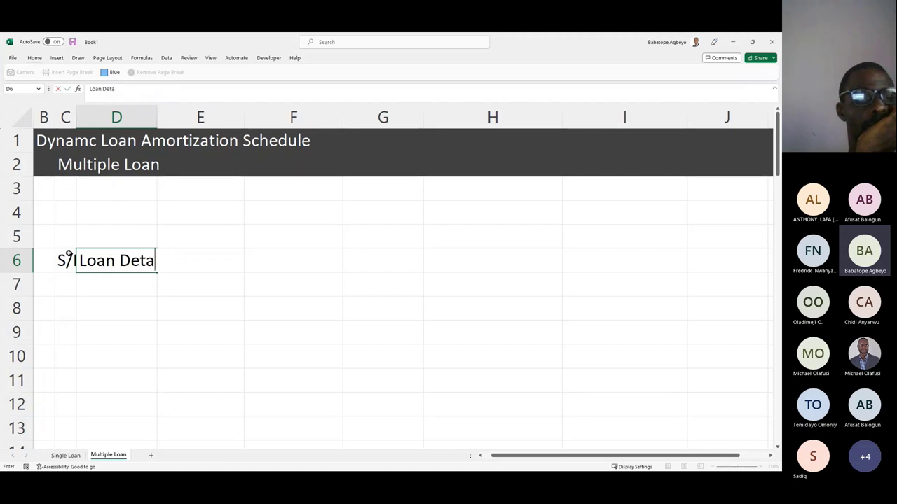
{"action": "type", "text": "ils"}
{"action": "key", "text": "Tab"}
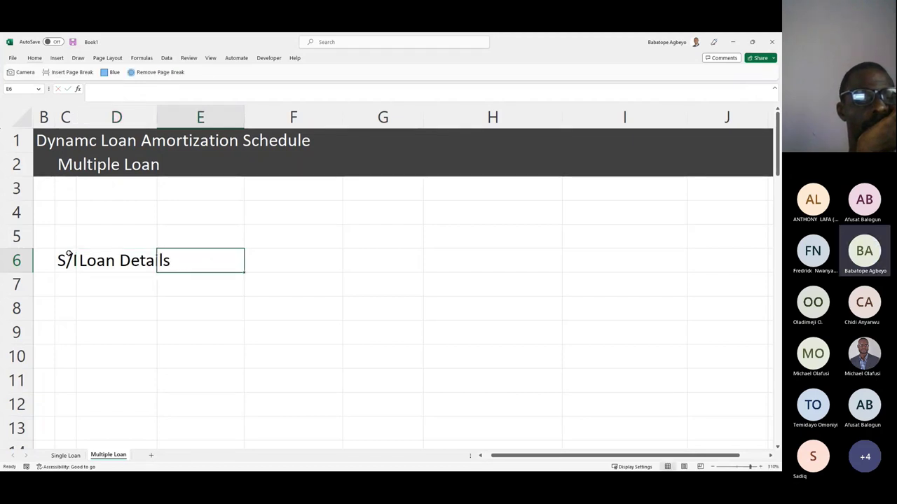
Step: Add the headers Issue Period in cell E6 and Maturity Period in cell F6
{"action": "type", "text": "Issue"}
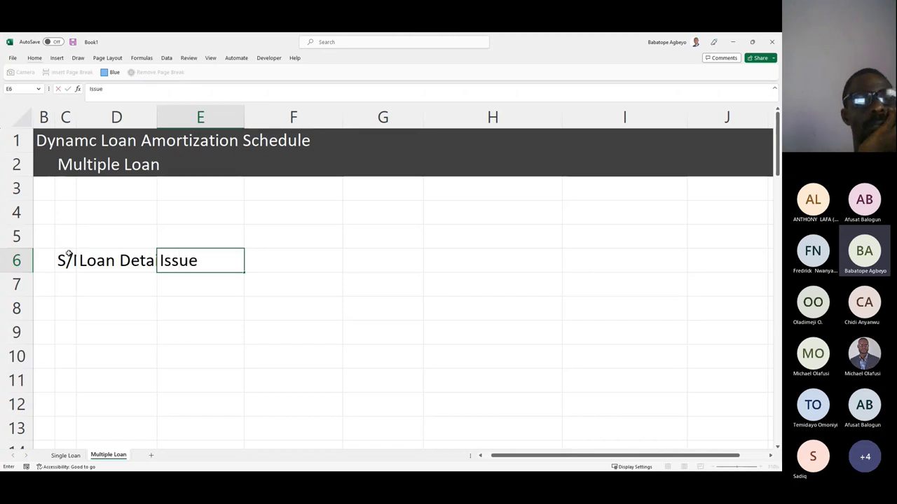
{"action": "type", "text": " Period"}
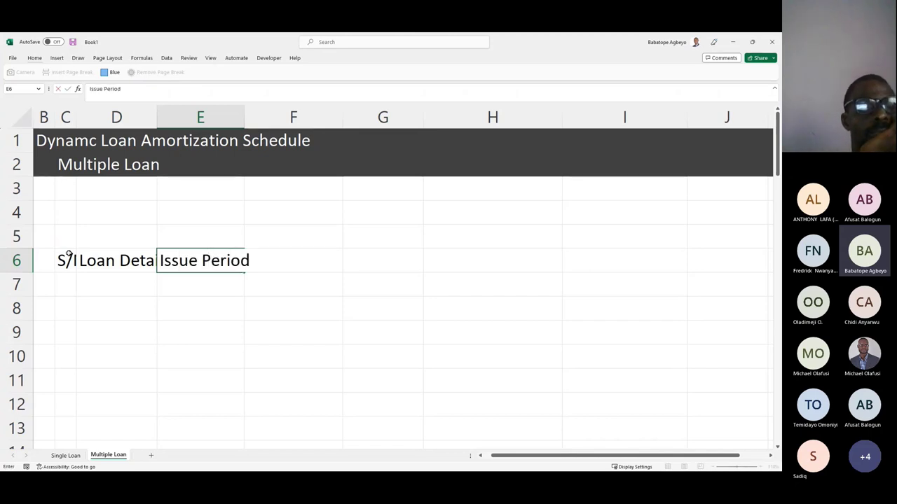
{"action": "key", "text": "Tab"}
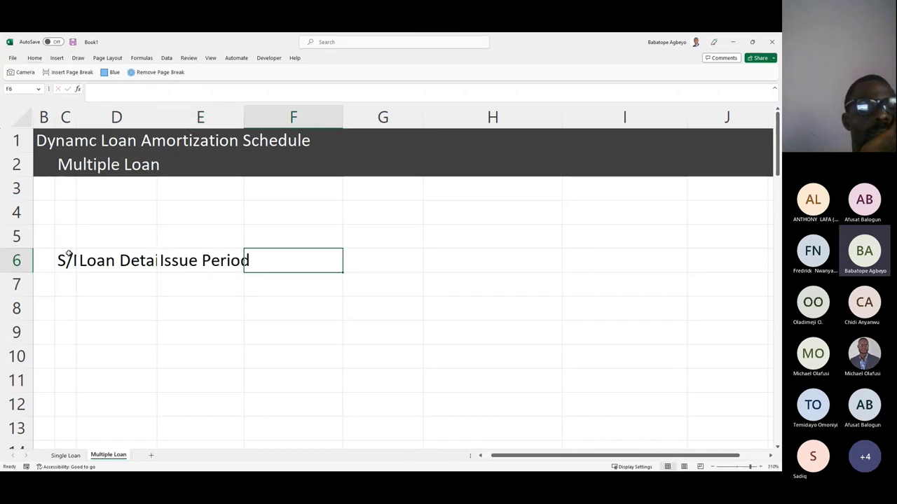
{"action": "type", "text": "Matur"}
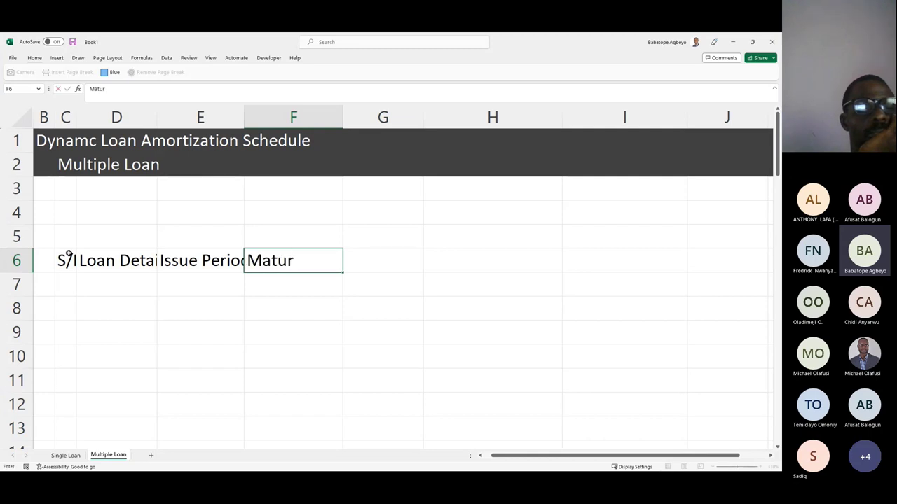
{"action": "type", "text": "ity P"}
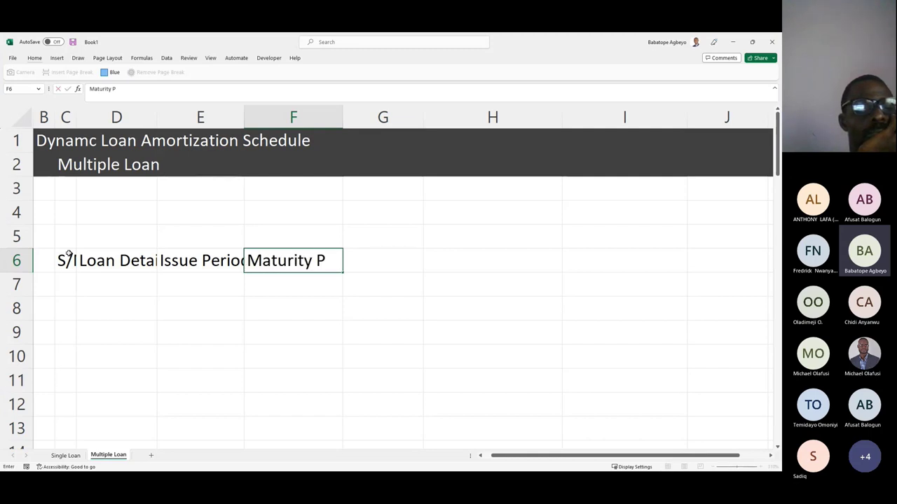
{"action": "type", "text": "eriod"}
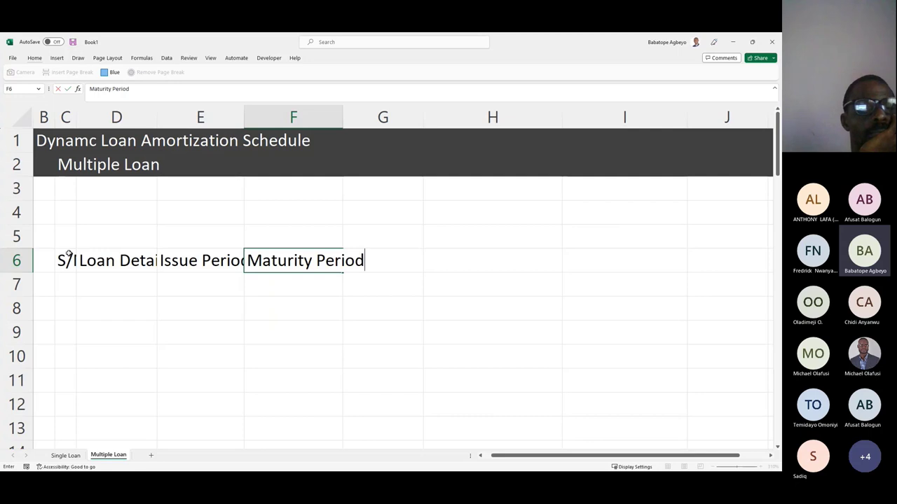
{"action": "key", "text": "Tab"}
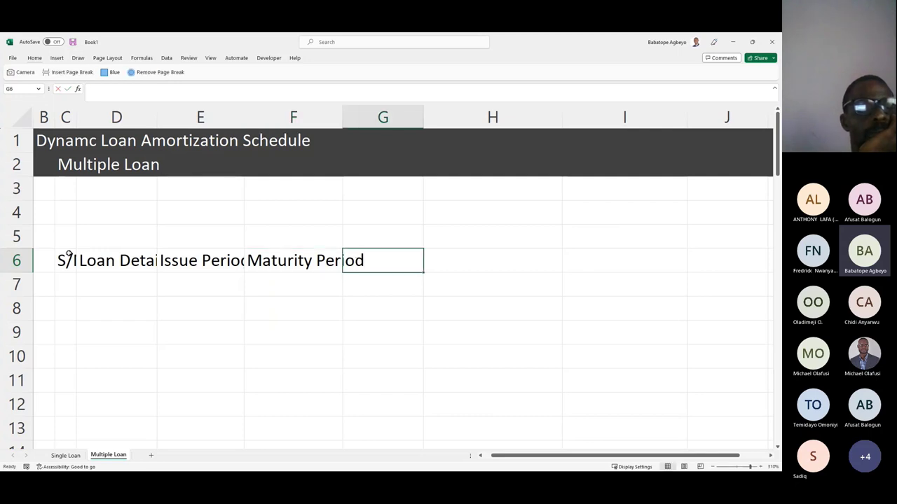
Step: Add the headers Amount [₦] in cell G6, with the naira symbol inserted, and Rate in cell H6
{"action": "type", "text": "Amount"}
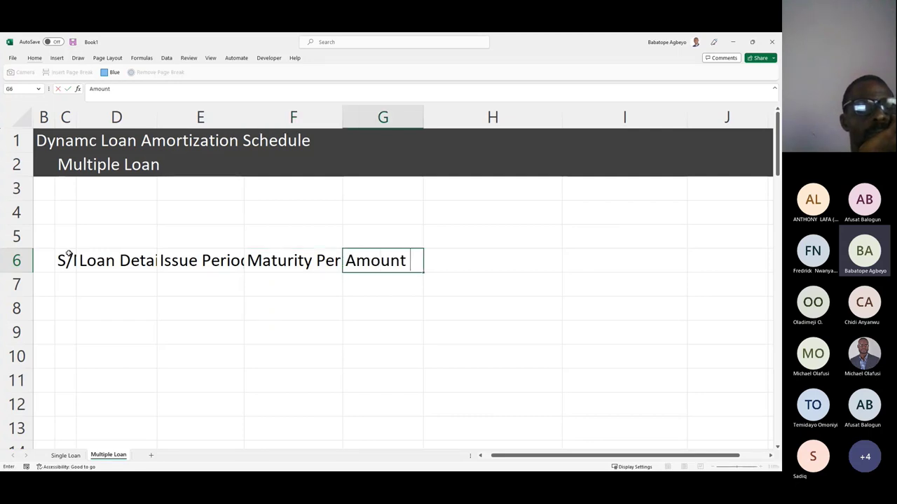
{"action": "type", "text": " ["}
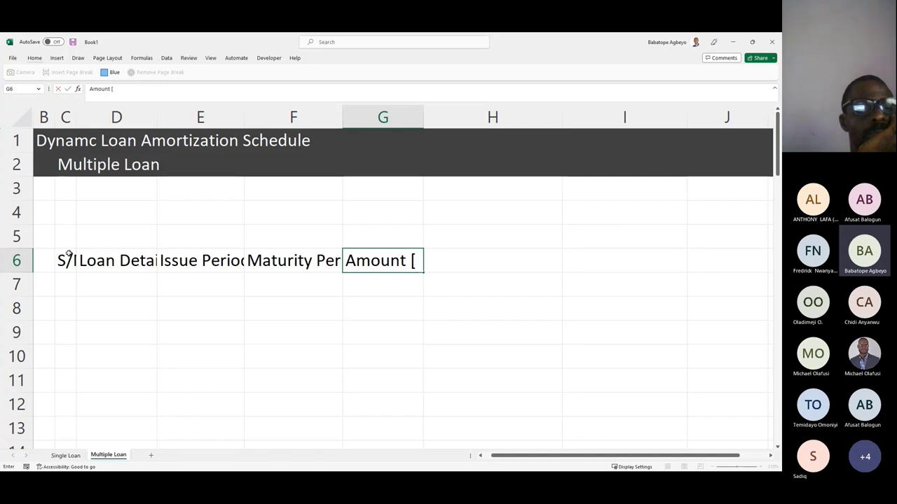
{"action": "key", "text": "super+period"}
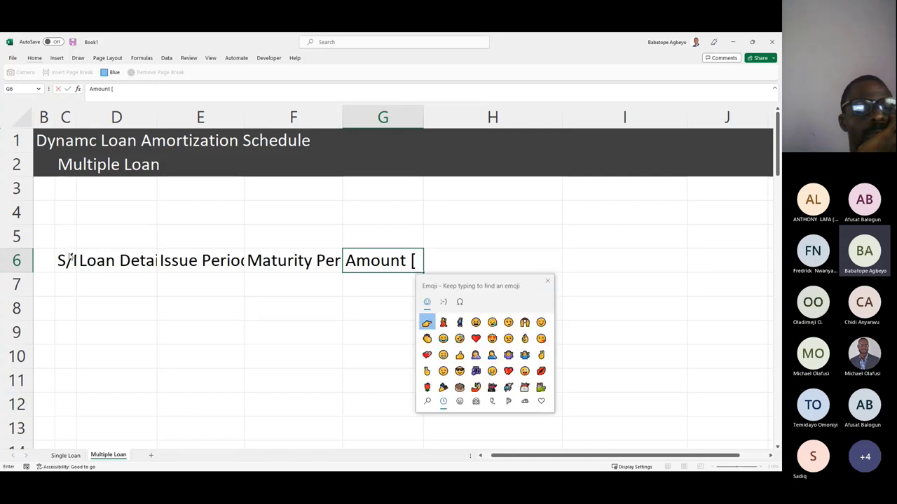
{"action": "left_click", "coordinate": [460, 302]}
{"action": "left_click", "coordinate": [428, 322]}
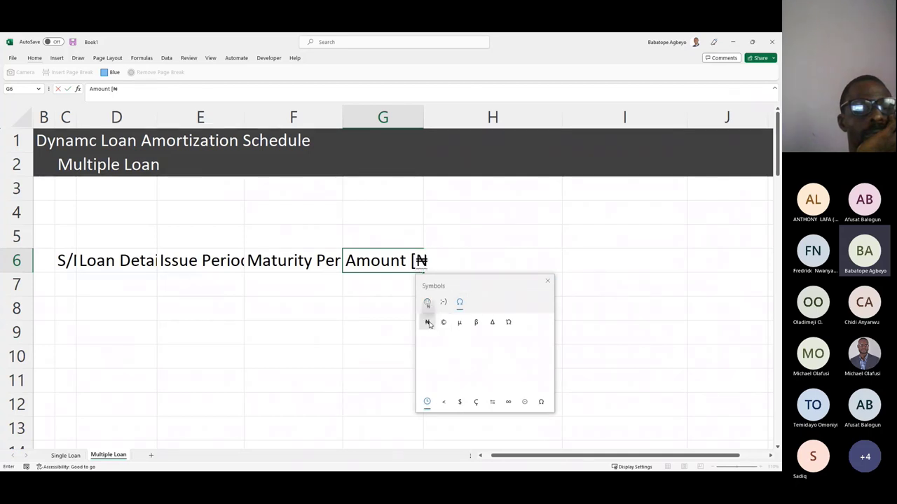
{"action": "left_click", "coordinate": [548, 282]}
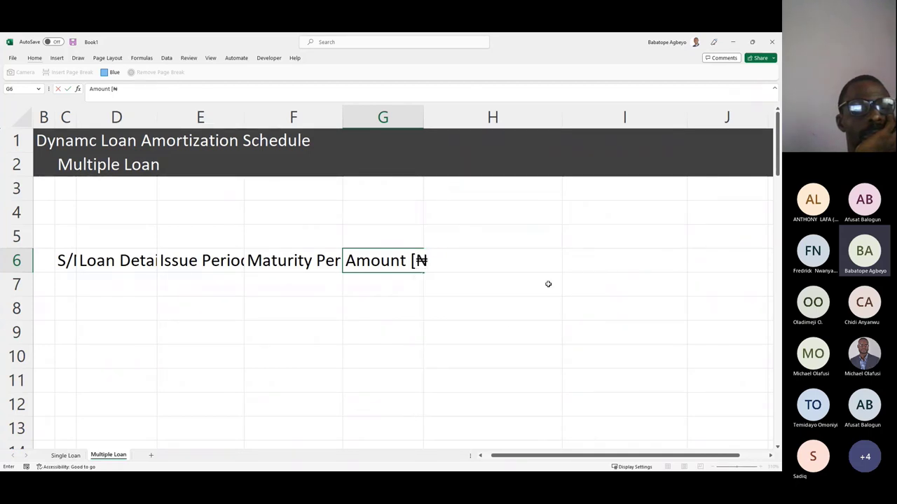
{"action": "type", "text": "]"}
{"action": "key", "text": "Tab"}
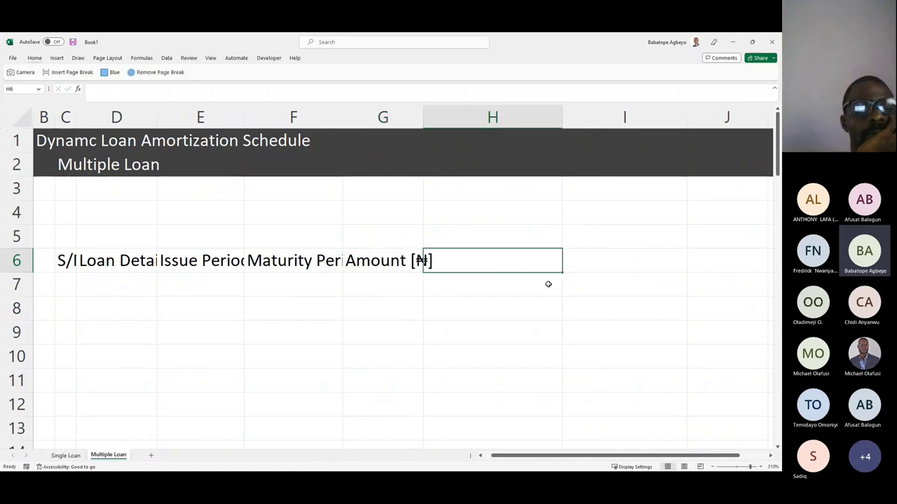
{"action": "type", "text": "Rate"}
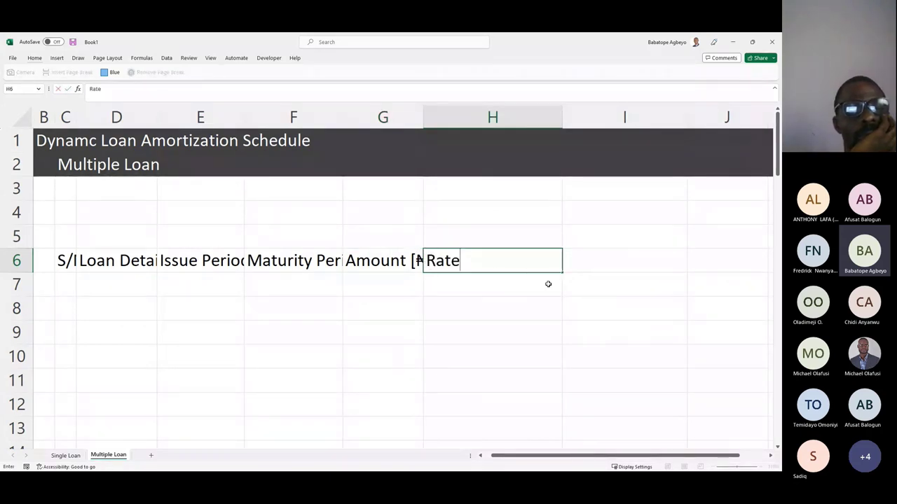
{"action": "key", "text": "Return"}
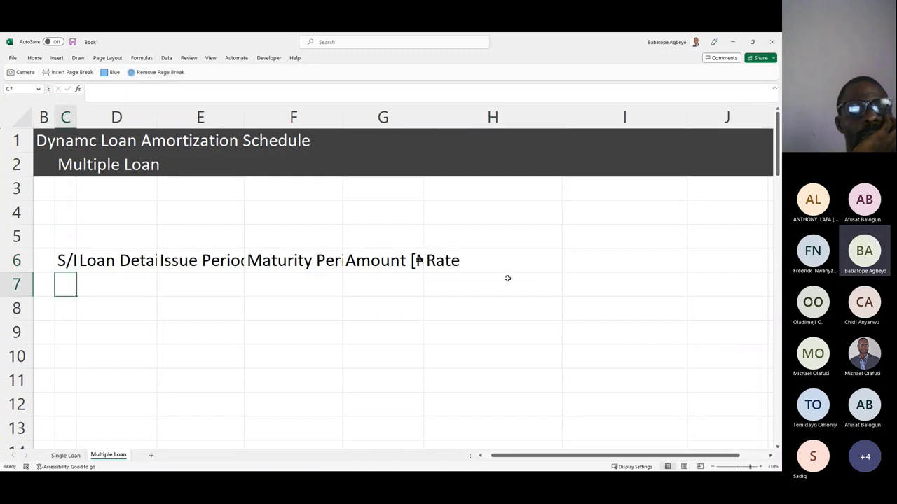
Step: Apply the Banner cell style to the header row C6:H6 and autofit the widths of its columns
{"action": "left_click_drag", "start_coordinate": [66, 261], "coordinate": [452, 266]}
{"action": "left_click", "coordinate": [34, 57]}
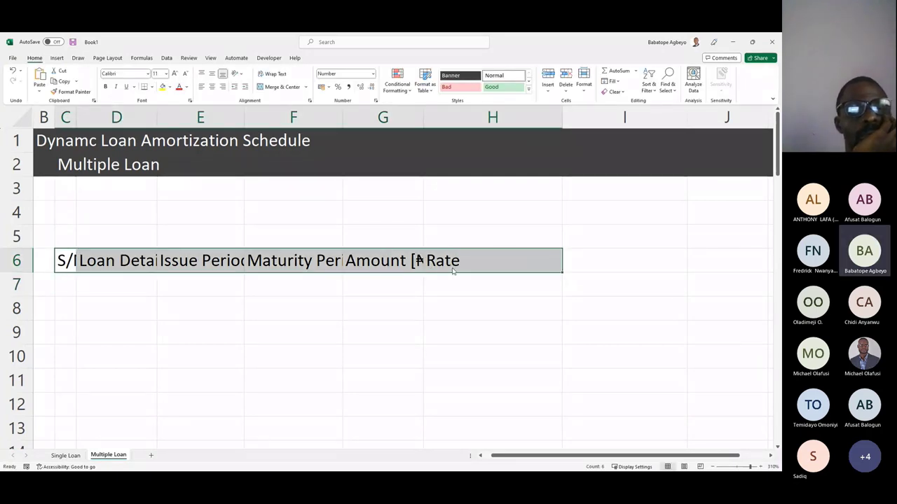
{"action": "left_click", "coordinate": [538, 91]}
{"action": "left_click", "coordinate": [460, 86]}
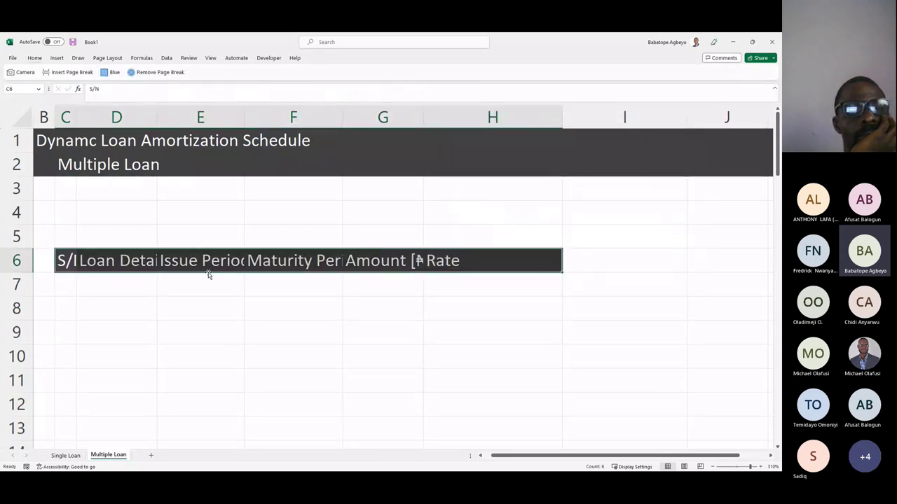
{"action": "key", "text": "alt"}
{"action": "key", "text": "h"}
{"action": "key", "text": "o"}
{"action": "key", "text": "i"}
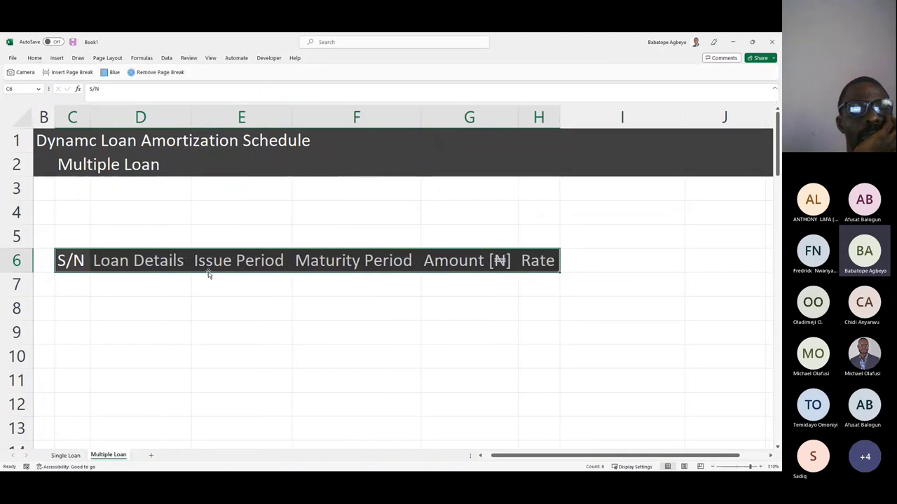
{"action": "left_click", "coordinate": [363, 336]}
{"action": "left_click", "coordinate": [62, 282]}
{"action": "left_click_drag", "start_coordinate": [71, 282], "coordinate": [78, 408]}
{"action": "left_click", "coordinate": [65, 290]}
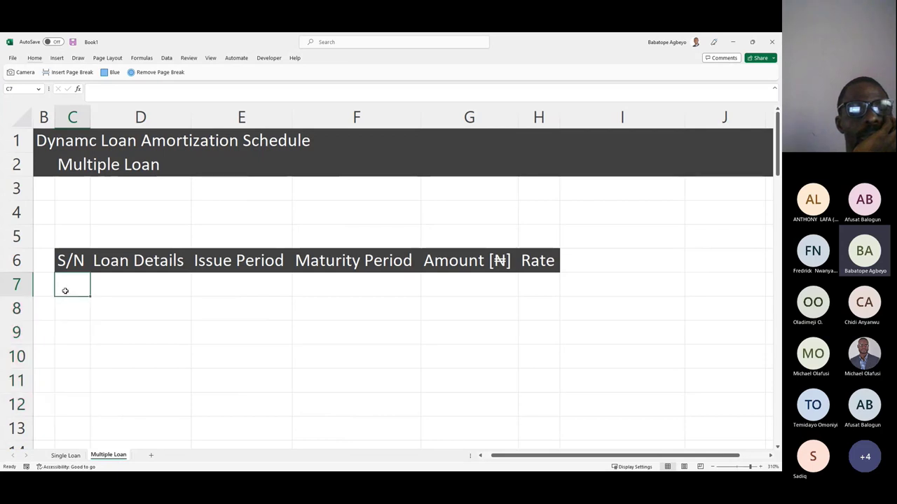
{"action": "key", "text": "Down"}
{"action": "key", "text": "Down"}
{"action": "key", "text": "Down"}
{"action": "key", "text": "Down"}
{"action": "key", "text": "Down"}
{"action": "key", "text": "Down"}
{"action": "key", "text": "Up"}
{"action": "key", "text": "Up"}
{"action": "key", "text": "Up"}
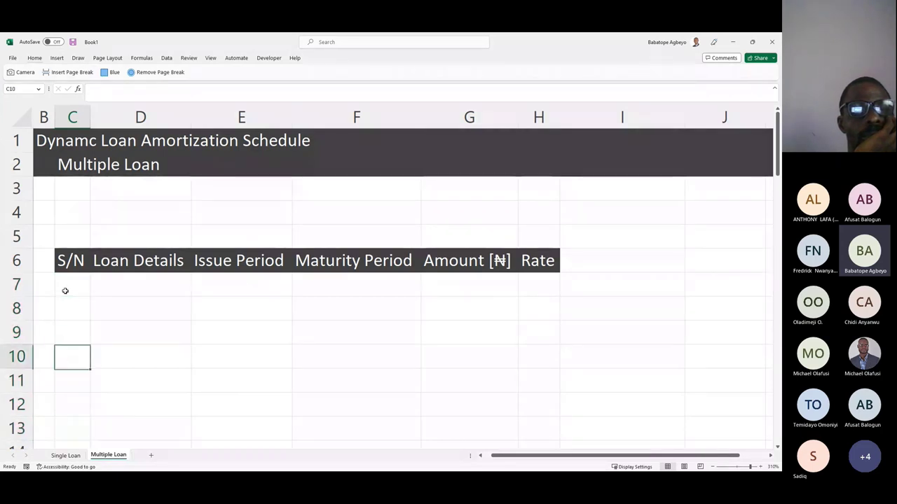
Step: Start the serial numbers with 1 in cell C7 and the formula =C7+1 in cell C8
{"action": "left_click", "coordinate": [64, 291]}
{"action": "type", "text": "1"}
{"action": "key", "text": "Return"}
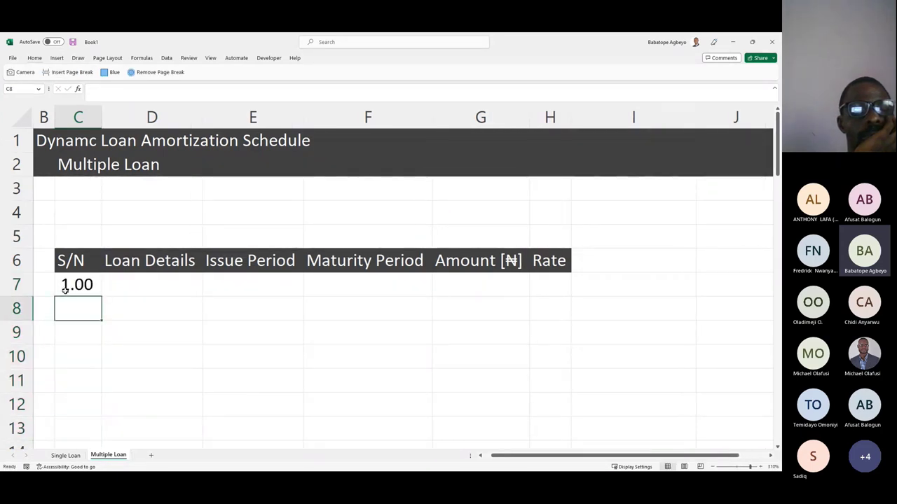
{"action": "type", "text": "="}
{"action": "left_click", "coordinate": [64, 291]}
{"action": "type", "text": "+1"}
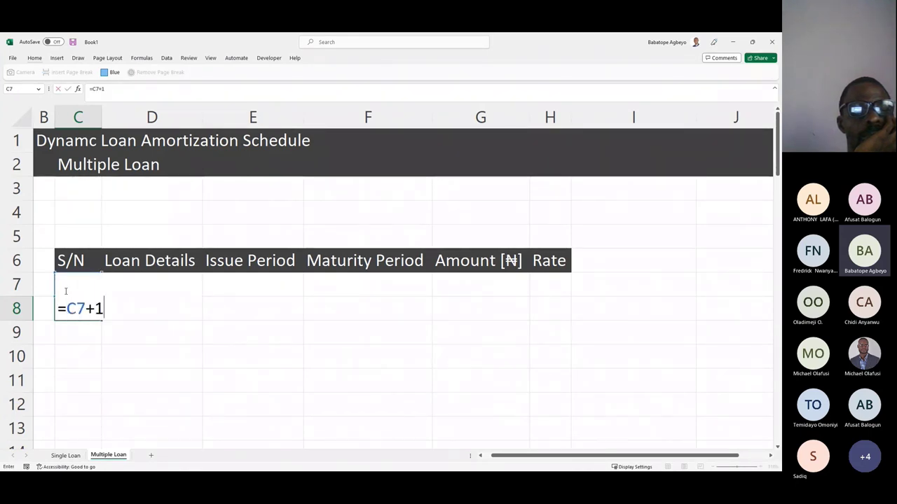
{"action": "key", "text": "Return"}
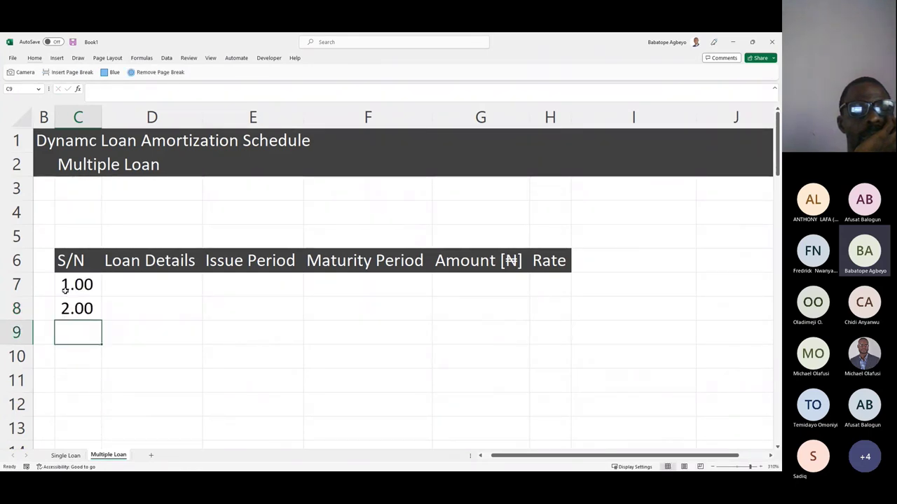
Step: Clear the serial numbers in cells C7:C8
{"action": "key", "text": "Up"}
{"action": "key", "text": "Up"}
{"action": "key", "text": "shift+Down"}
{"action": "key", "text": "Delete"}
Step: Enter the formula =ROW()-6 in cell C7 and apply the General number format to it
{"action": "left_click", "coordinate": [64, 291]}
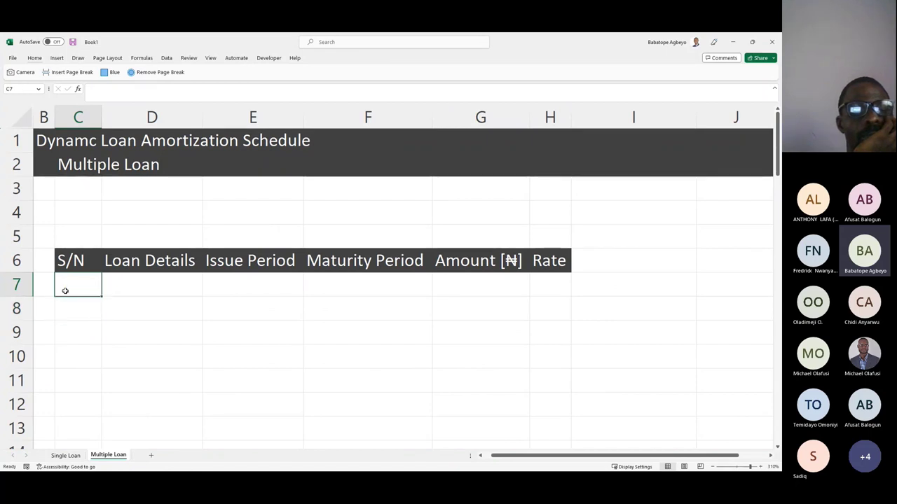
{"action": "type", "text": "=row"}
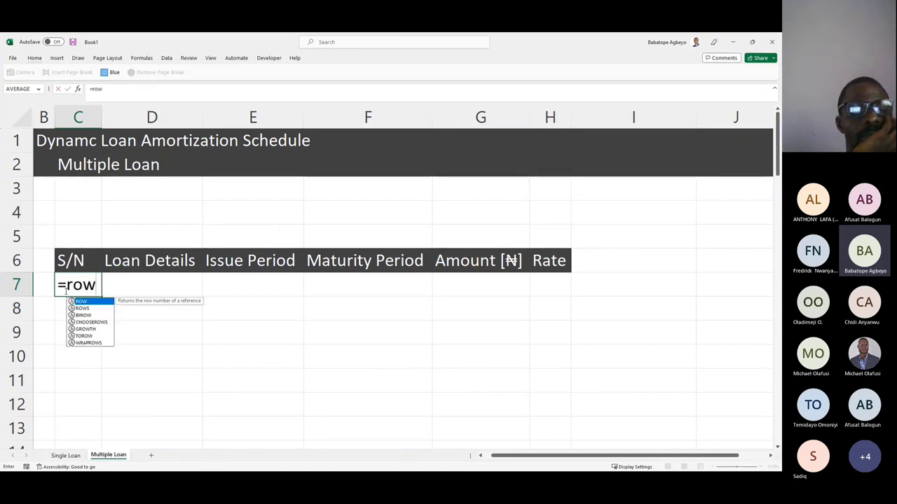
{"action": "key", "text": "Tab"}
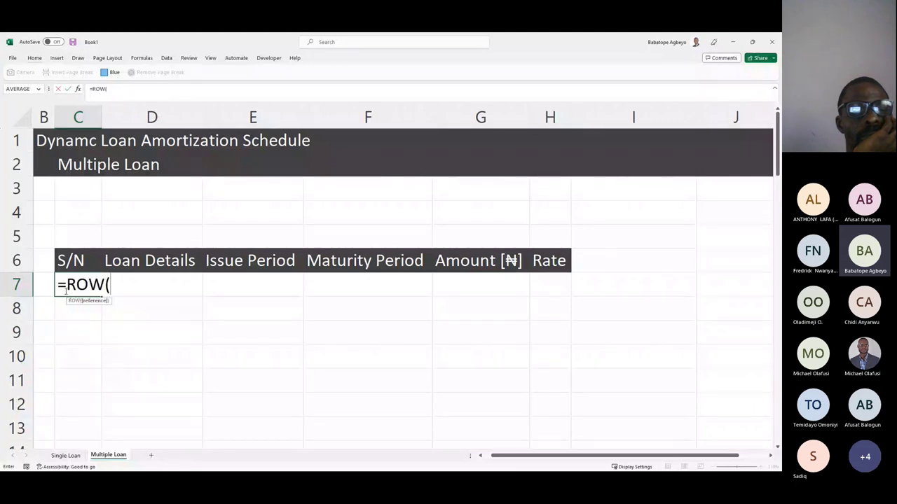
{"action": "type", "text": ")"}
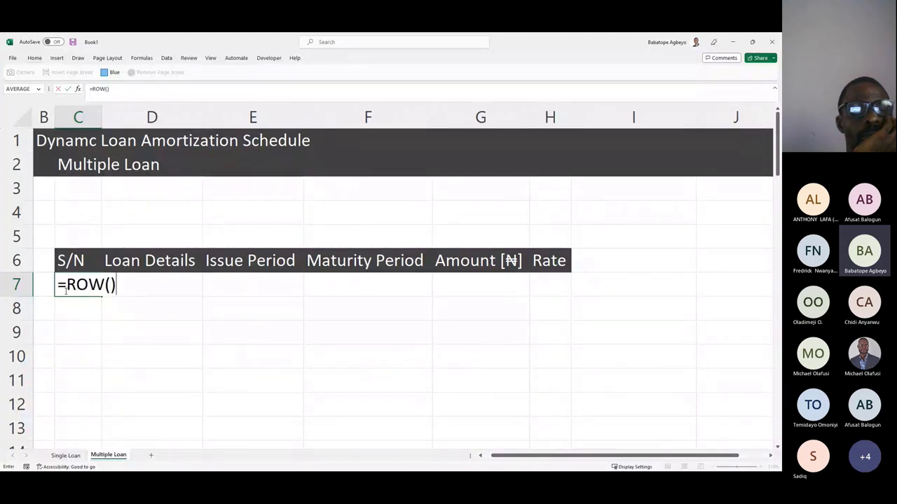
{"action": "type", "text": "-6"}
{"action": "key", "text": "Return"}
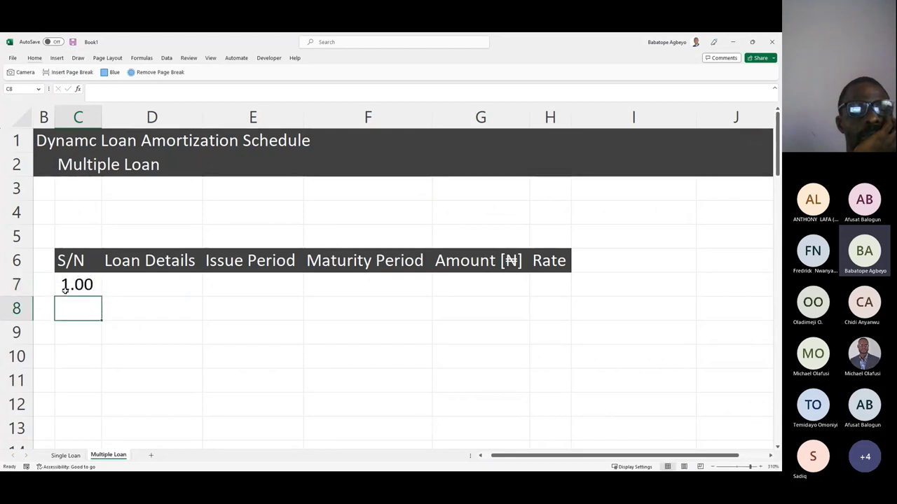
{"action": "left_click", "coordinate": [65, 290]}
{"action": "key", "text": "ctrl+shift+asciitilde"}
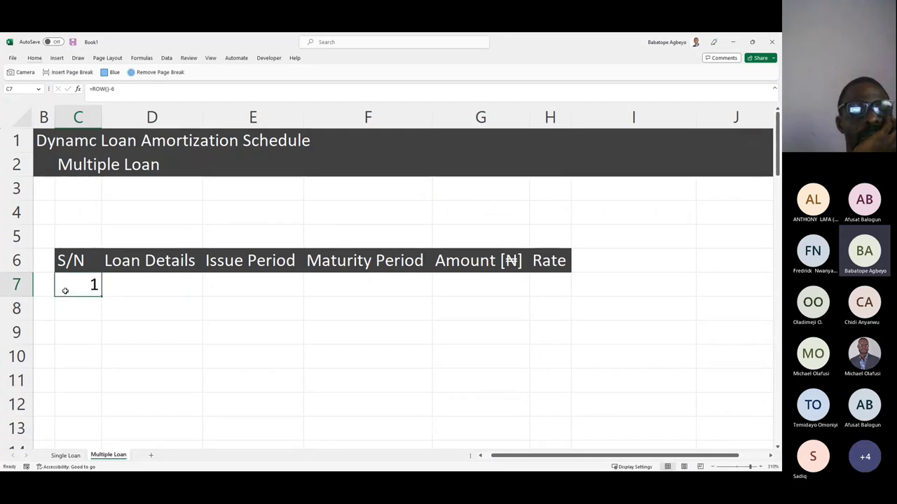
Step: Fill the serial number formula from C7 down through C18
{"action": "key", "text": "shift+Down"}
{"action": "key", "text": "shift+Down"}
{"action": "key", "text": "shift+Down"}
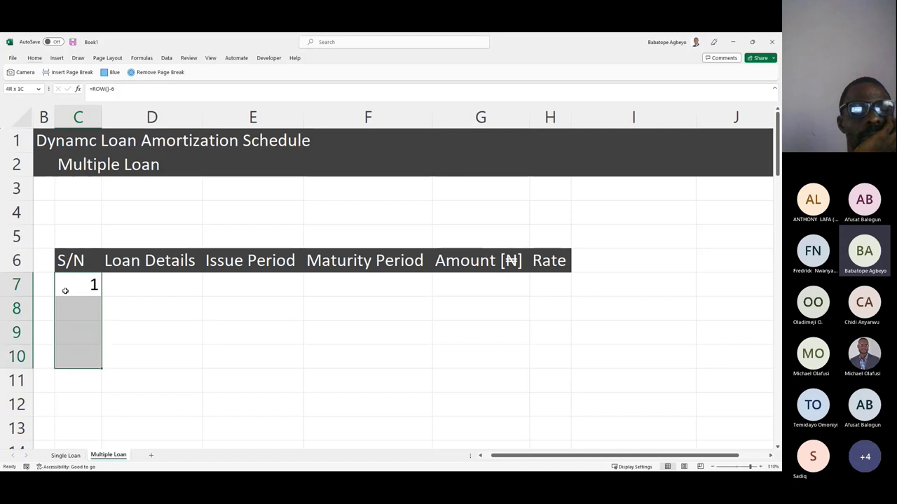
{"action": "key", "text": "shift+Down"}
{"action": "key", "text": "shift+Down"}
{"action": "key", "text": "shift+Down"}
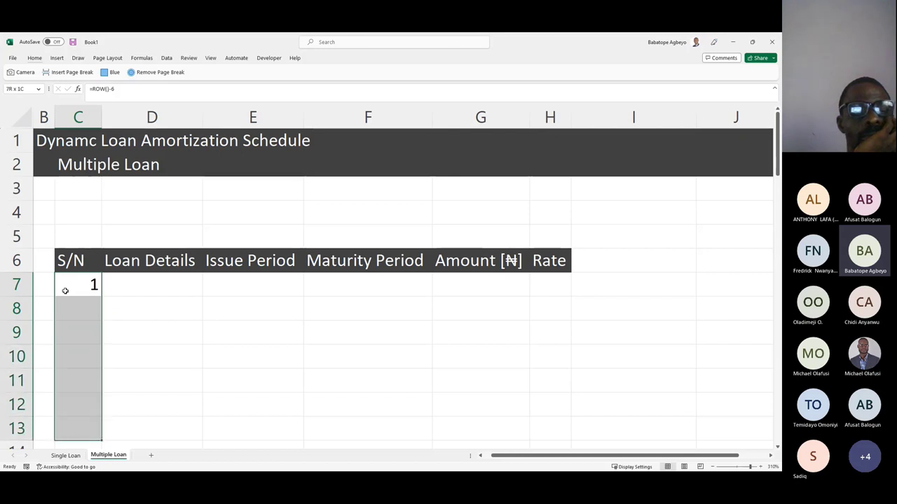
{"action": "key", "text": "shift+Down"}
{"action": "key", "text": "shift+Up"}
{"action": "key", "text": "shift+Up"}
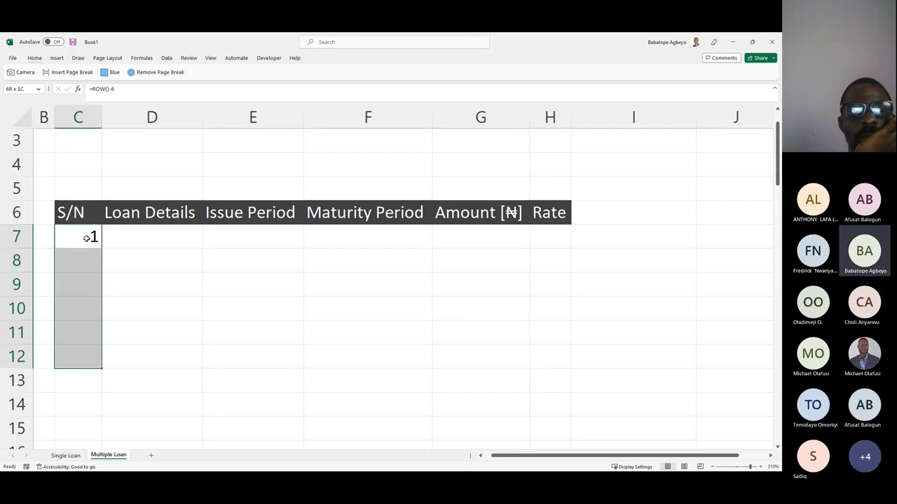
{"action": "key", "text": "shift+Down"}
{"action": "key", "text": "shift+Down"}
{"action": "key", "text": "shift+Down"}
{"action": "key", "text": "shift+Down"}
{"action": "key", "text": "shift+Down"}
{"action": "key", "text": "shift+Down"}
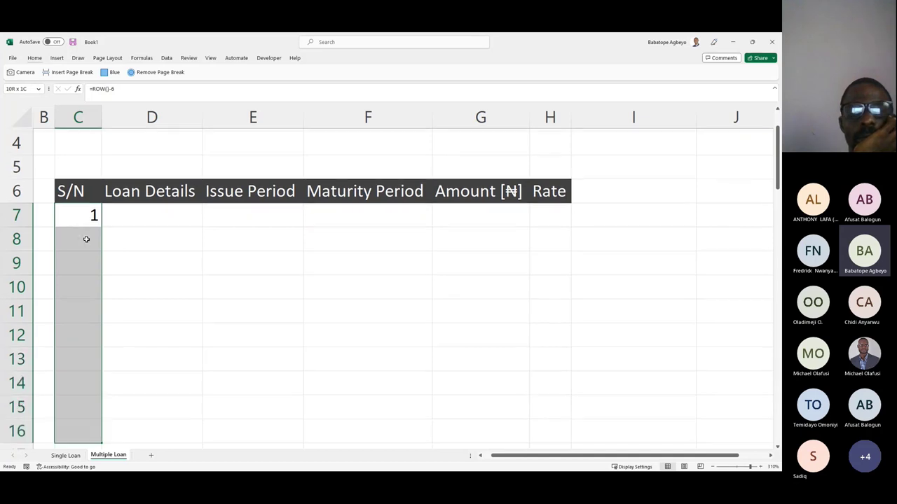
{"action": "key", "text": "ctrl+d"}
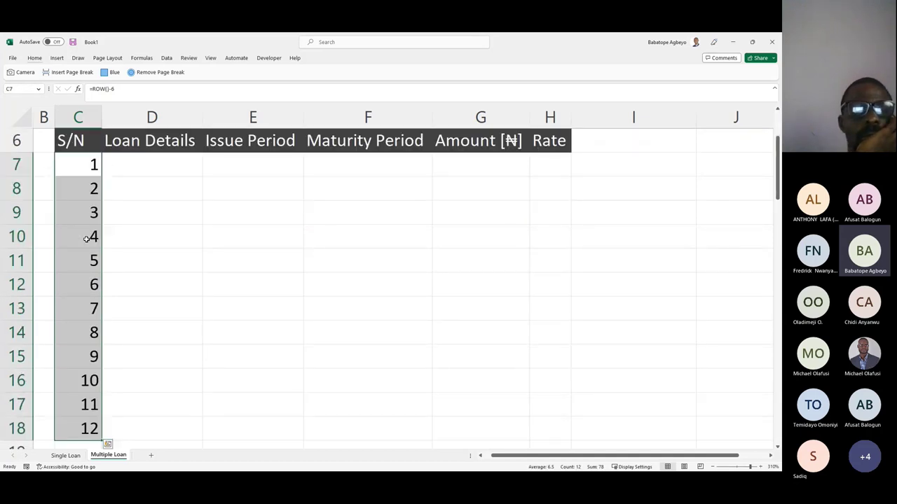
{"action": "key", "text": "Down"}
{"action": "key", "text": "Down"}
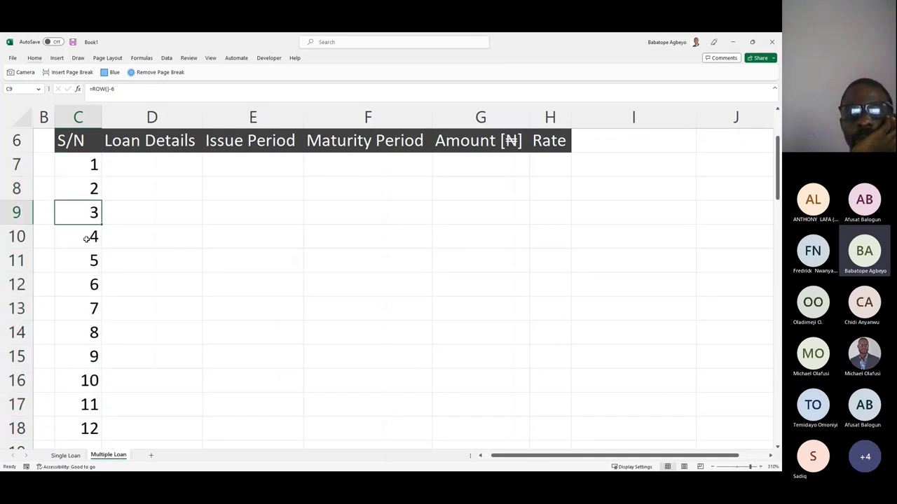
Step: Enter Loan 1 in cell D7 and fill the series down to Loan 12 in D18
{"action": "left_click", "coordinate": [166, 165]}
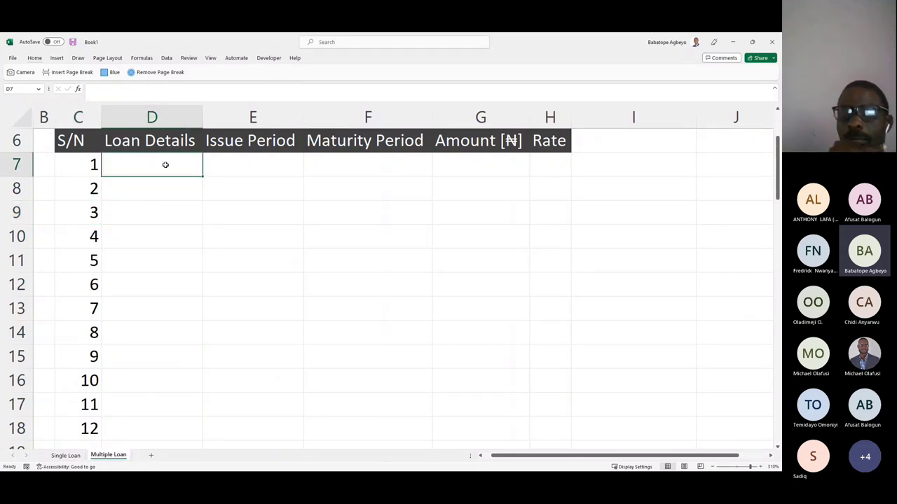
{"action": "type", "text": "Lo"}
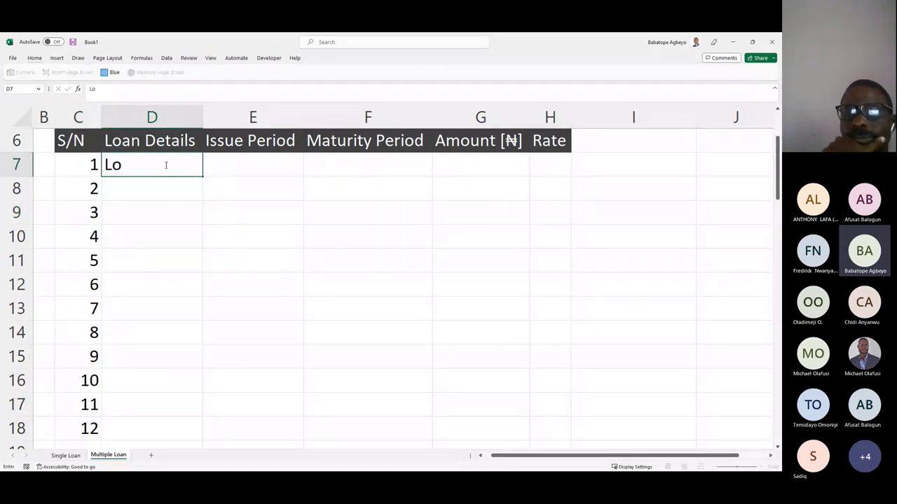
{"action": "type", "text": "an 1"}
{"action": "key", "text": "Return"}
{"action": "left_click", "coordinate": [166, 165]}
{"action": "left_click_drag", "start_coordinate": [200, 176], "coordinate": [182, 429]}
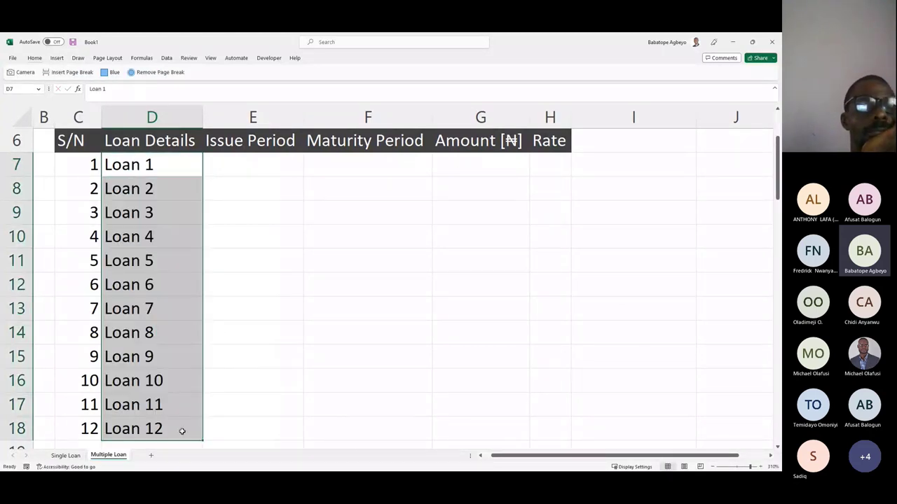
{"action": "left_click", "coordinate": [145, 195]}
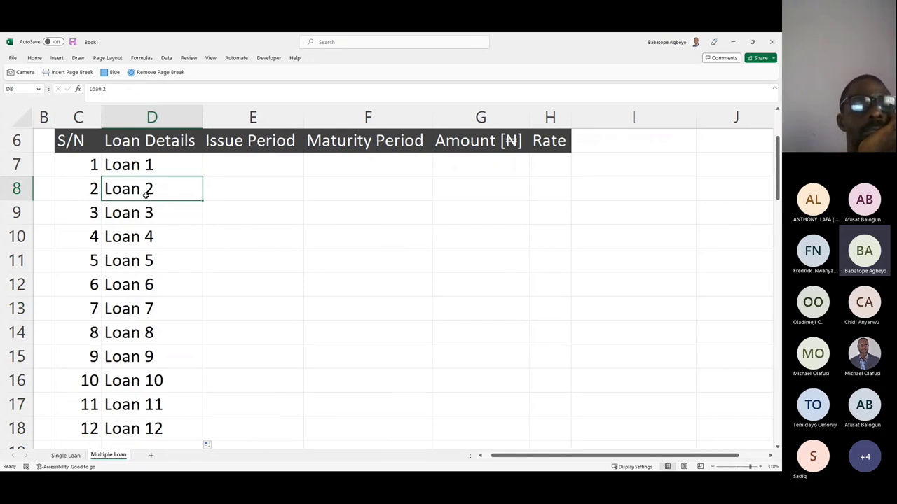
Step: Enter the issue periods 2016, 2017 and 2017 for Loans 1 to 3 in cells E7:E9
{"action": "left_click", "coordinate": [246, 166]}
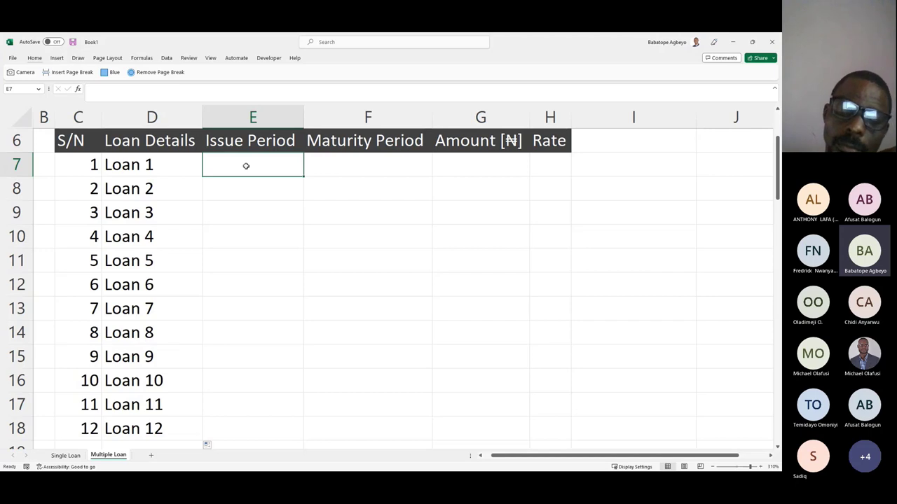
{"action": "type", "text": "2,01"}
{"action": "type", "text": "6"}
{"action": "key", "text": "Return"}
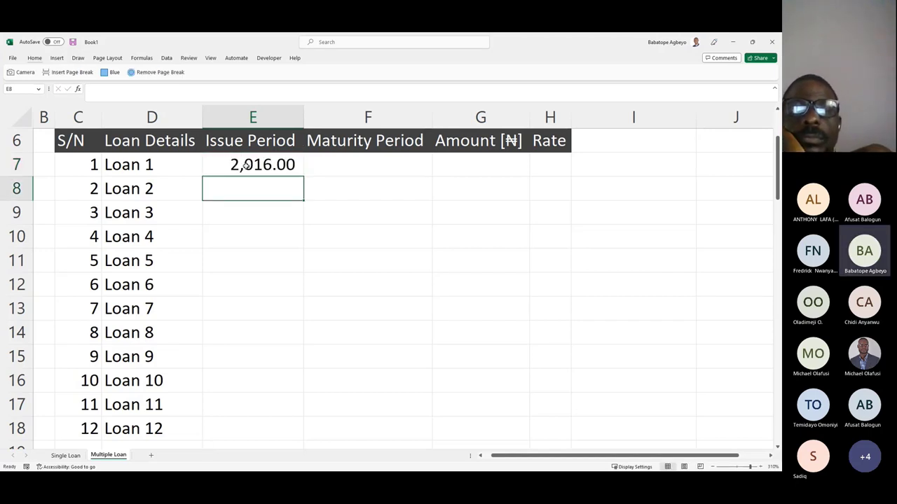
{"action": "type", "text": "2017"}
{"action": "key", "text": "Return"}
{"action": "type", "text": "2,017"}
{"action": "key", "text": "Return"}
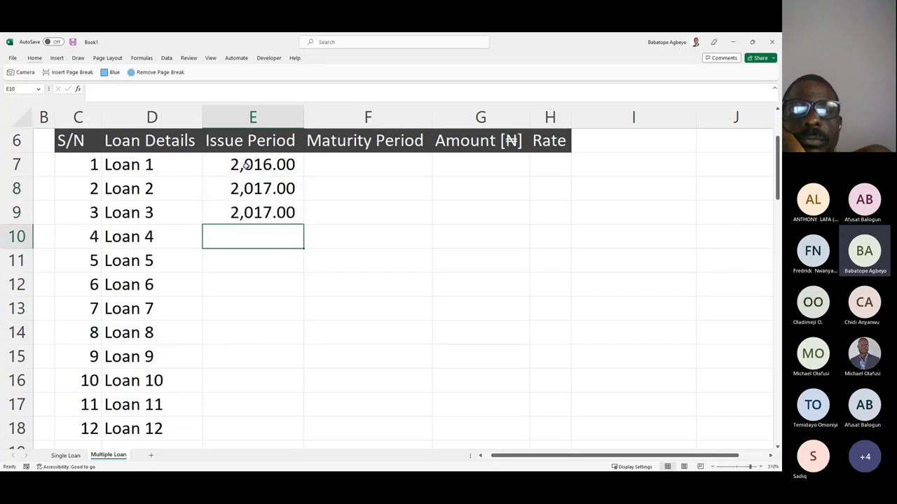
Step: Enter the issue periods 2017, 2018, 2018 and 2019 for Loans 4 to 7 in cells E10:E13
{"action": "key", "text": "Up"}
{"action": "key", "text": "Up"}
{"action": "key", "text": "Up"}
{"action": "key", "text": "Down"}
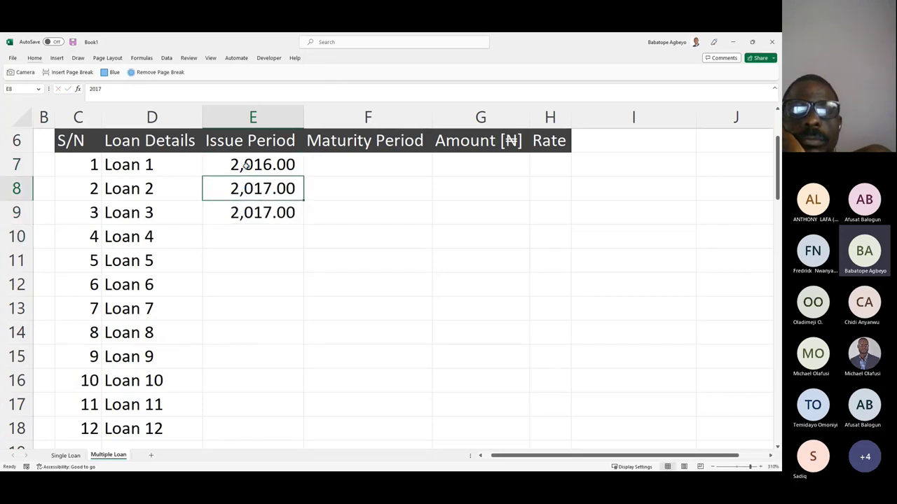
{"action": "key", "text": "Down"}
{"action": "key", "text": "Down"}
{"action": "type", "text": "2017"}
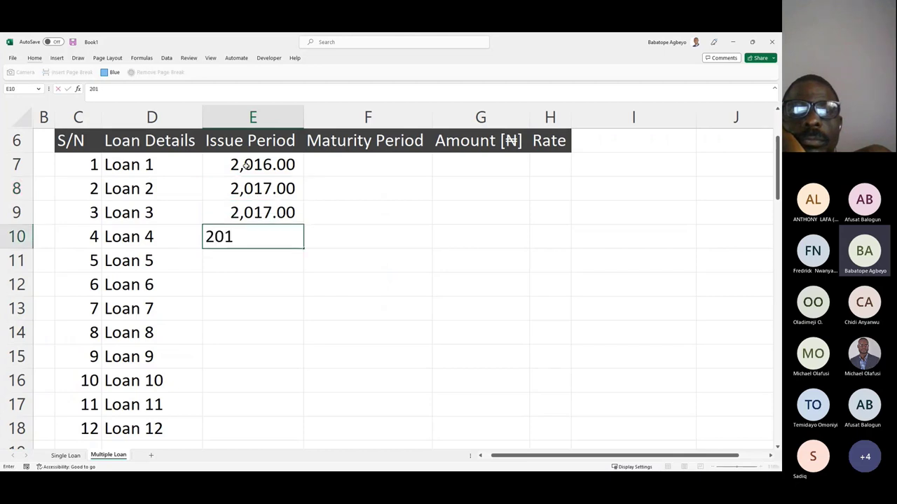
{"action": "key", "text": "Return"}
{"action": "type", "text": "2,018"}
{"action": "key", "text": "Return"}
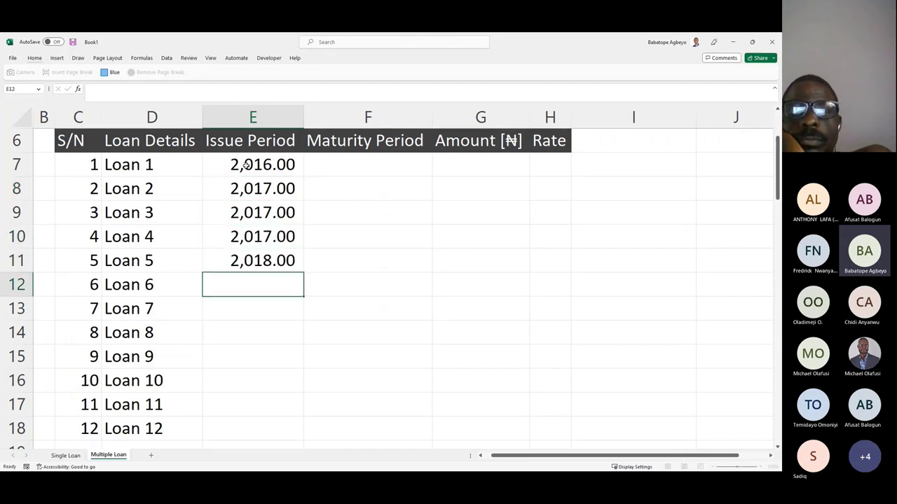
{"action": "type", "text": "2,018"}
{"action": "key", "text": "Return"}
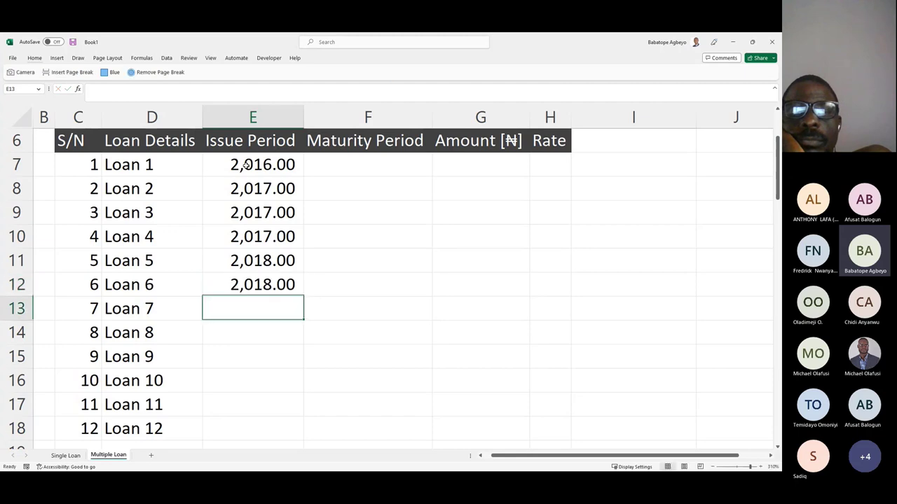
{"action": "type", "text": "2019"}
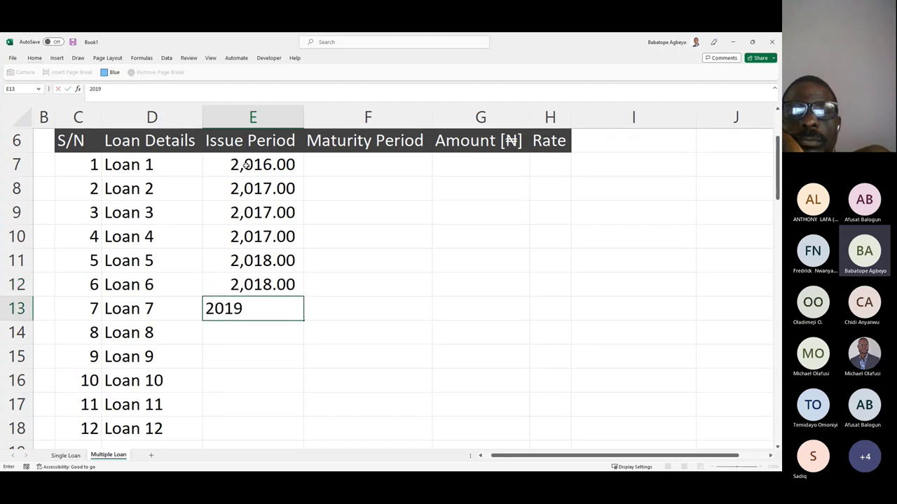
{"action": "key", "text": "Return"}
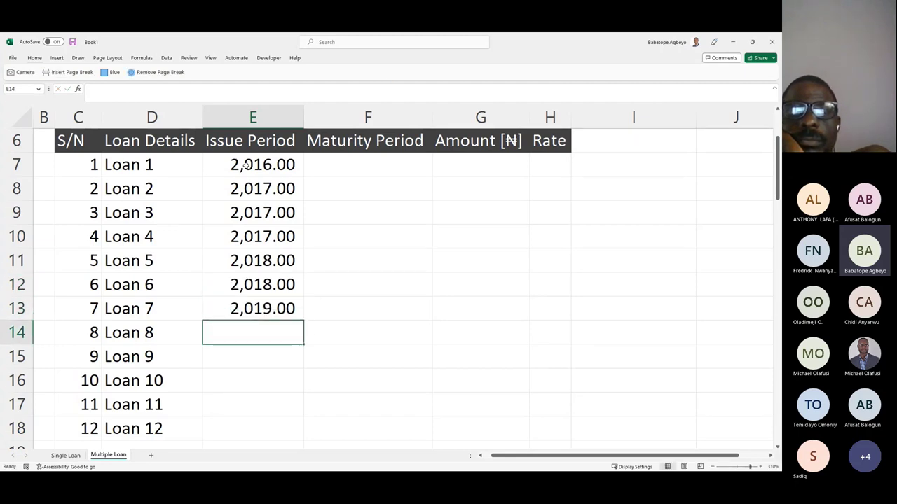
Step: Enter the issue period 2020 in cell E14 and fill it down through E18
{"action": "type", "text": "2020"}
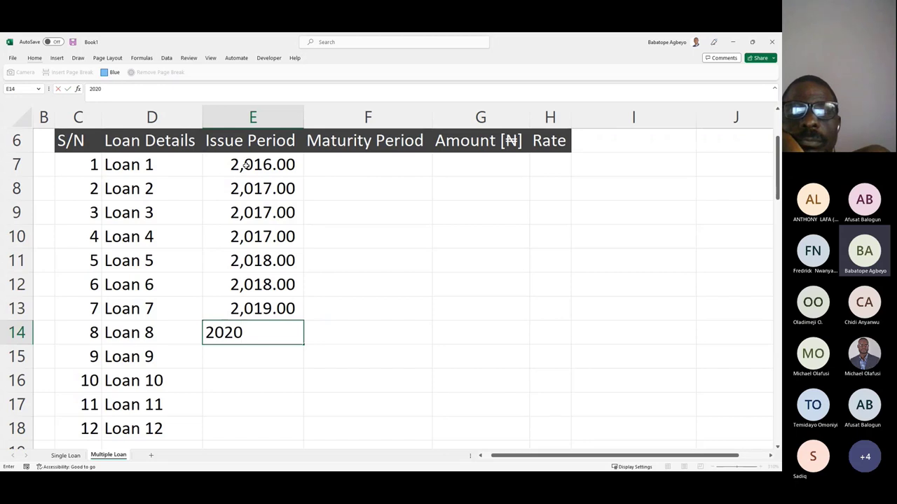
{"action": "key", "text": "ctrl+Return"}
{"action": "key", "text": "shift+Down"}
{"action": "key", "text": "shift+Down"}
{"action": "key", "text": "shift+Down"}
{"action": "key", "text": "shift+Down"}
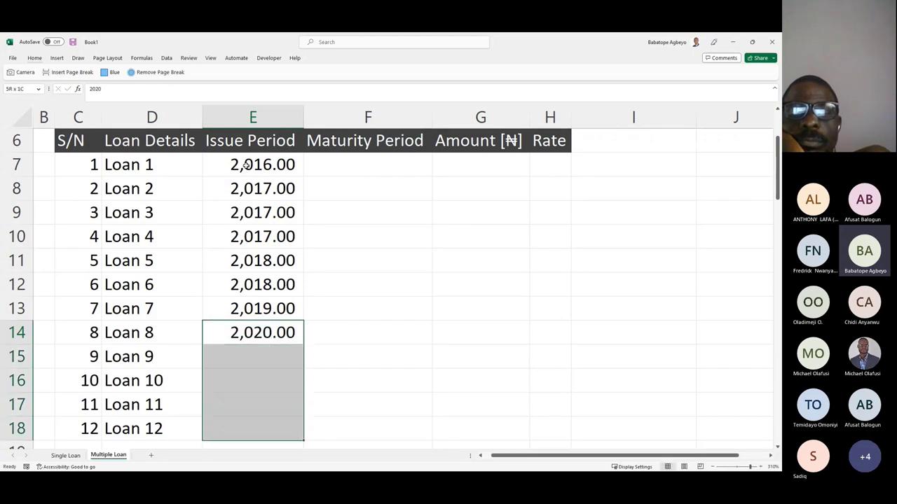
{"action": "key", "text": "ctrl+d"}
Step: Apply the General number format to the issue periods in E7:E18
{"action": "key", "text": "Up"}
{"action": "key", "text": "Up"}
{"action": "key", "text": "Up"}
{"action": "key", "text": "Up"}
{"action": "key", "text": "Up"}
{"action": "key", "text": "Up"}
{"action": "key", "text": "Up"}
{"action": "key", "text": "shift+Down"}
{"action": "key", "text": "shift+Down"}
{"action": "key", "text": "shift+Down"}
{"action": "key", "text": "shift+Down"}
{"action": "key", "text": "shift+Down"}
{"action": "key", "text": "shift+Down"}
{"action": "key", "text": "shift+Down"}
{"action": "key", "text": "shift+Down"}
{"action": "key", "text": "shift+Down"}
{"action": "key", "text": "shift+Down"}
{"action": "key", "text": "shift+Down"}
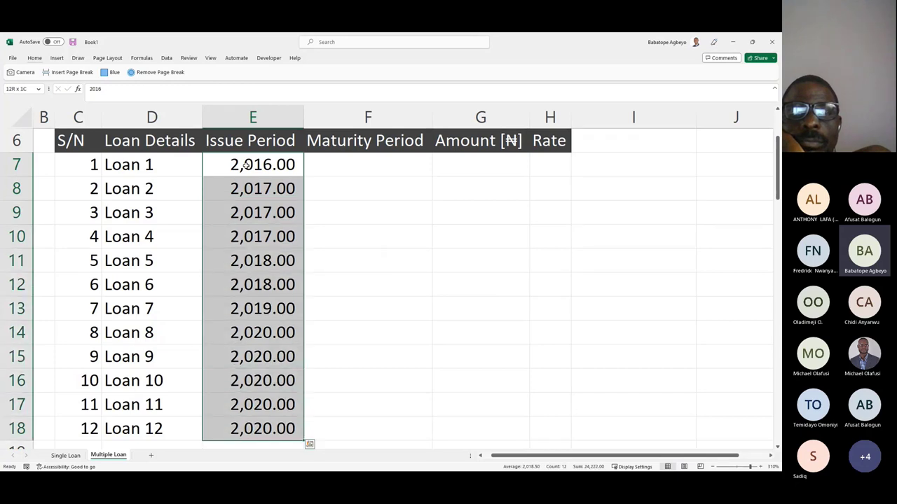
{"action": "key", "text": "ctrl+shift+asciitilde"}
Step: Enter the maturity period 2020 in F7, fill it down through F13, and apply the General number format to F7:F13
{"action": "left_click", "coordinate": [379, 158]}
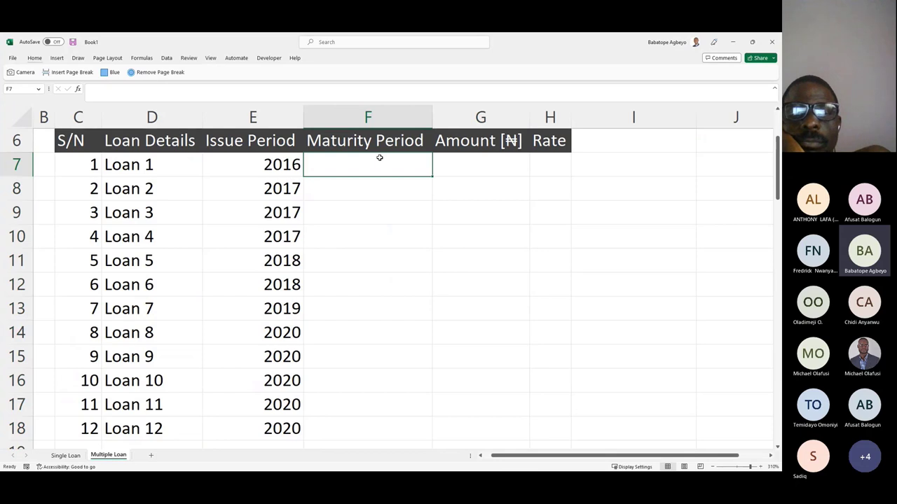
{"action": "type", "text": "2020"}
{"action": "key", "text": "Return"}
{"action": "left_click", "coordinate": [379, 157]}
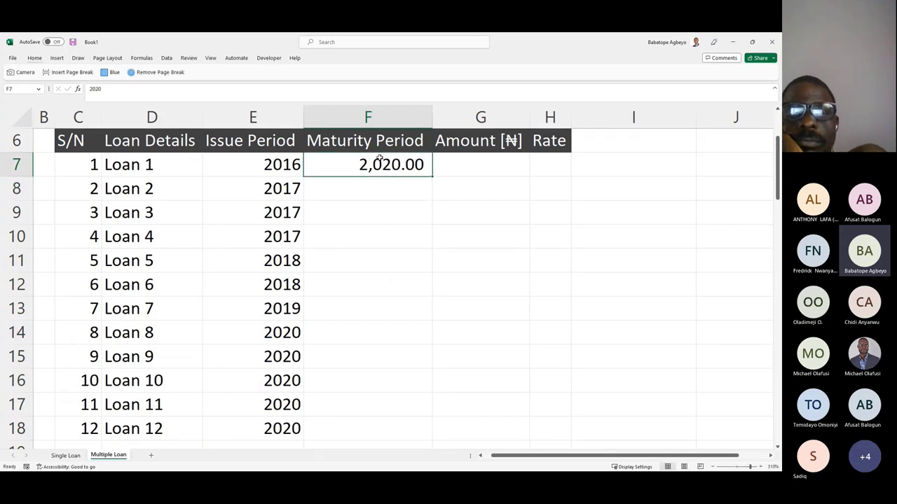
{"action": "key", "text": "shift+Down"}
{"action": "key", "text": "shift+Down"}
{"action": "key", "text": "shift+Down"}
{"action": "key", "text": "shift+Down"}
{"action": "key", "text": "shift+Down"}
{"action": "key", "text": "shift+Down"}
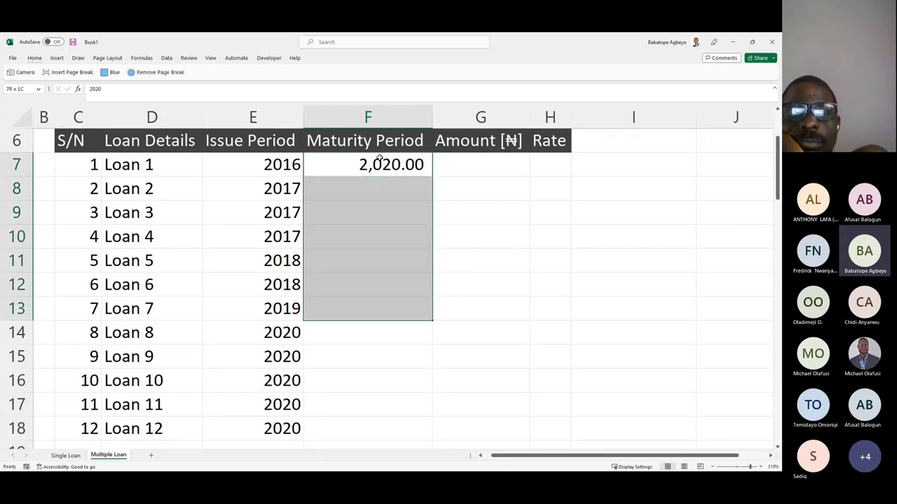
{"action": "key", "text": "ctrl+d"}
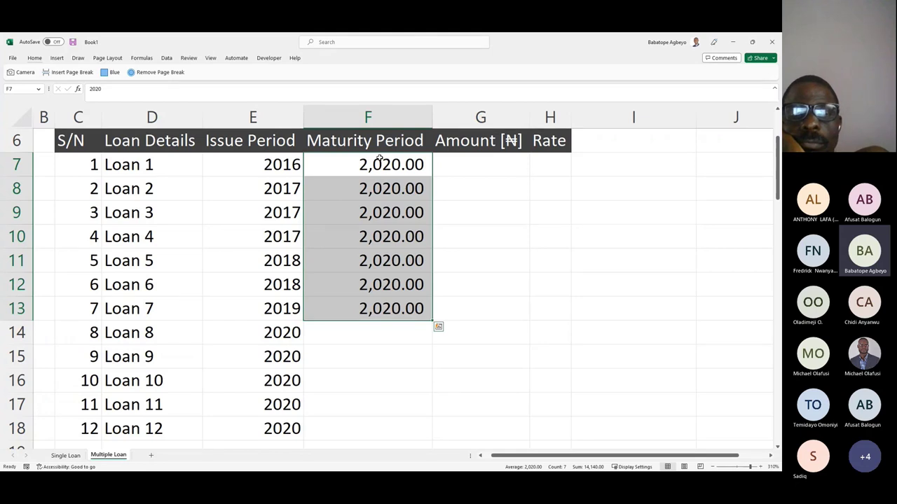
{"action": "key", "text": "ctrl+shift+grave"}
{"action": "key", "text": "Down"}
{"action": "key", "text": "Down"}
{"action": "key", "text": "Down"}
{"action": "key", "text": "Down"}
{"action": "key", "text": "Down"}
{"action": "key", "text": "Down"}
{"action": "key", "text": "Left"}
{"action": "key", "text": "Right"}
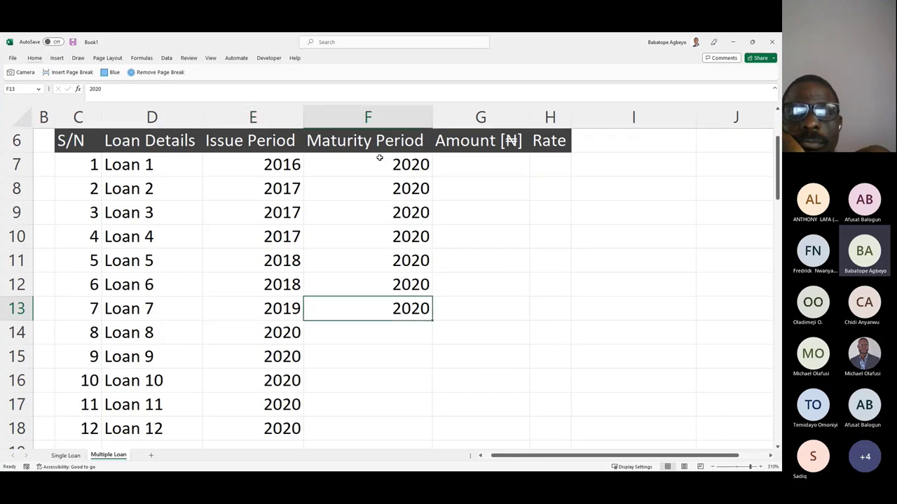
{"action": "key", "text": "Down"}
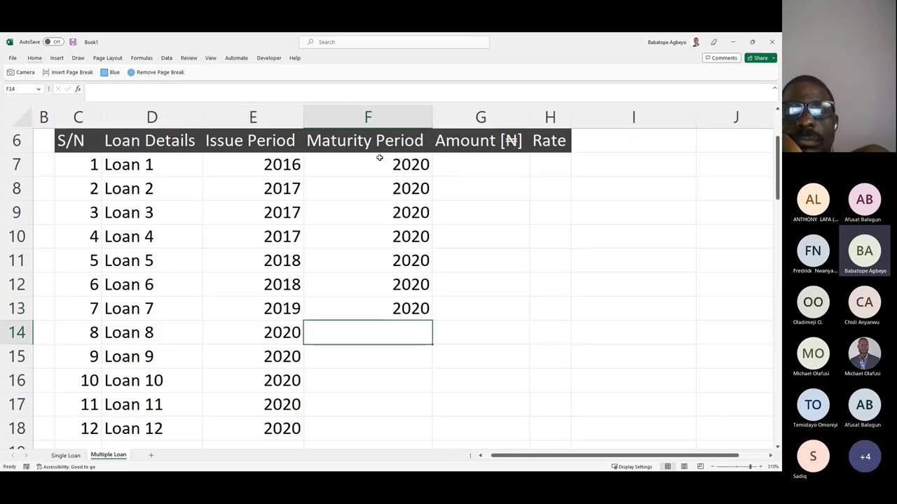
{"action": "key", "text": "Up"}
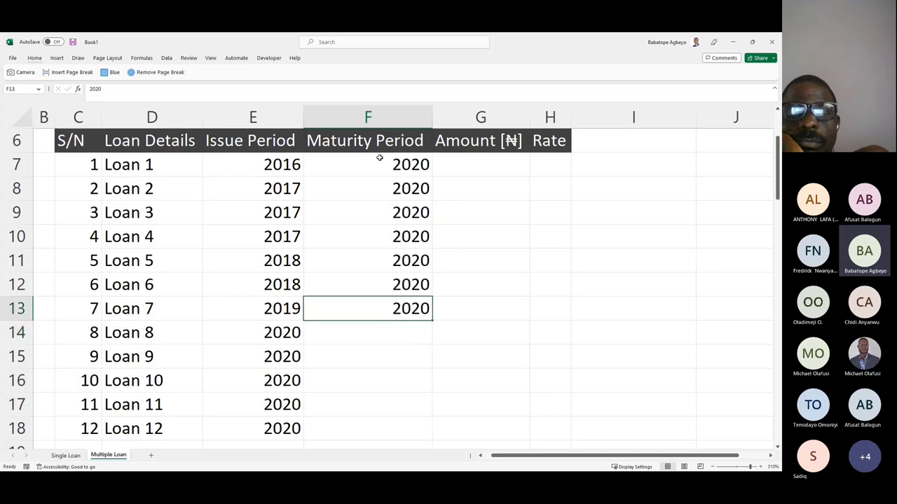
Step: Set the maturity period in F13 to 2025, and enter 2026 in F14 and fill it down through F16
{"action": "type", "text": "2025"}
{"action": "key", "text": "Return"}
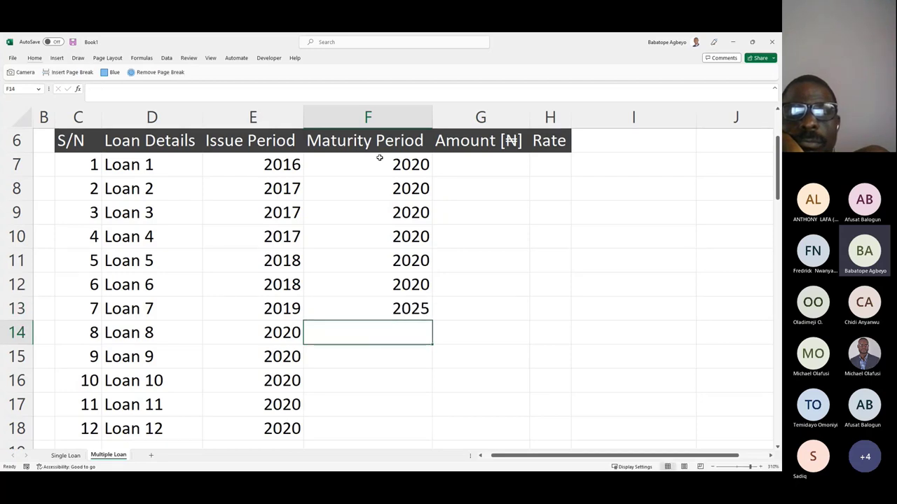
{"action": "type", "text": "2026"}
{"action": "key", "text": "Return"}
{"action": "key", "text": "Up"}
{"action": "key", "text": "shift+Down"}
{"action": "key", "text": "shift+Down"}
{"action": "key", "text": "shift+Up"}
{"action": "key", "text": "ctrl+d"}
Step: Enter the maturity period 2027 for Loan 11 in F17 and fill it down to F18
{"action": "key", "text": "Down"}
{"action": "key", "text": "Down"}
{"action": "key", "text": "Down"}
{"action": "key", "text": "Down"}
{"action": "key", "text": "Up"}
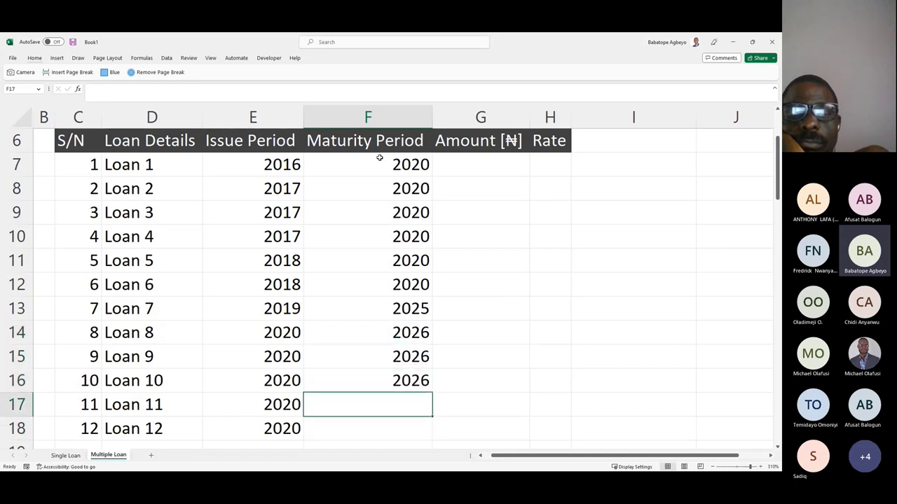
{"action": "type", "text": "2027"}
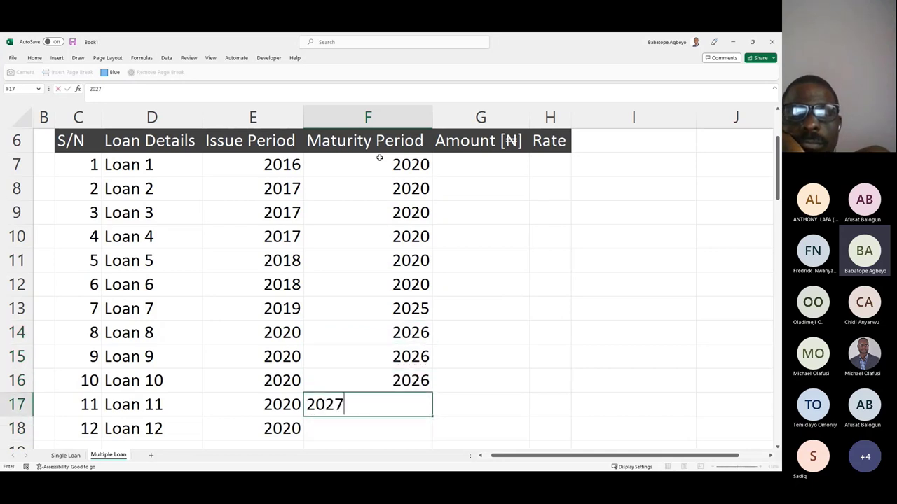
{"action": "key", "text": "Up"}
{"action": "key", "text": "Down"}
{"action": "key", "text": "shift+Down"}
{"action": "key", "text": "ctrl+d"}
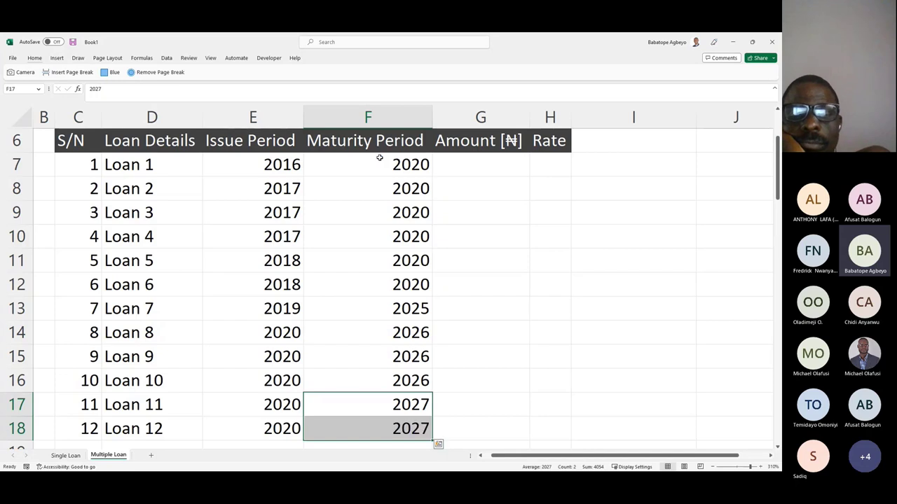
Step: Enter the amounts 5000, 2000 and 1000 for Loans 1 to 3 in cells G7:G9
{"action": "key", "text": "Up"}
{"action": "key", "text": "Up"}
{"action": "key", "text": "Up"}
{"action": "key", "text": "Up"}
{"action": "key", "text": "Up"}
{"action": "key", "text": "Up"}
{"action": "key", "text": "Up"}
{"action": "key", "text": "Up"}
{"action": "key", "text": "Up"}
{"action": "key", "text": "Up"}
{"action": "key", "text": "Right"}
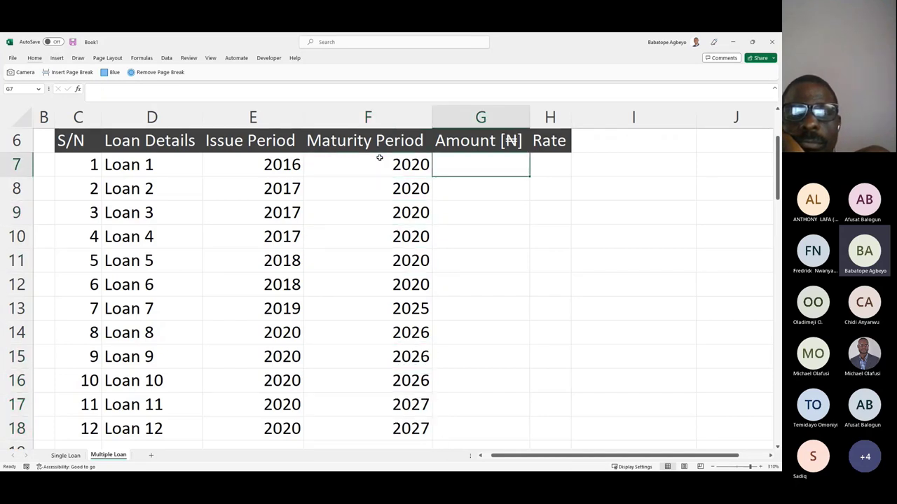
{"action": "type", "text": "5000"}
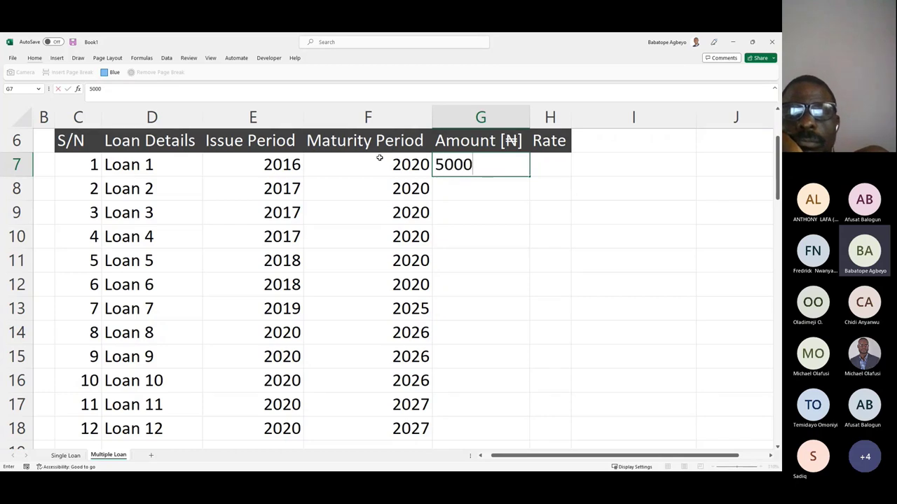
{"action": "key", "text": "Return"}
{"action": "type", "text": "2000"}
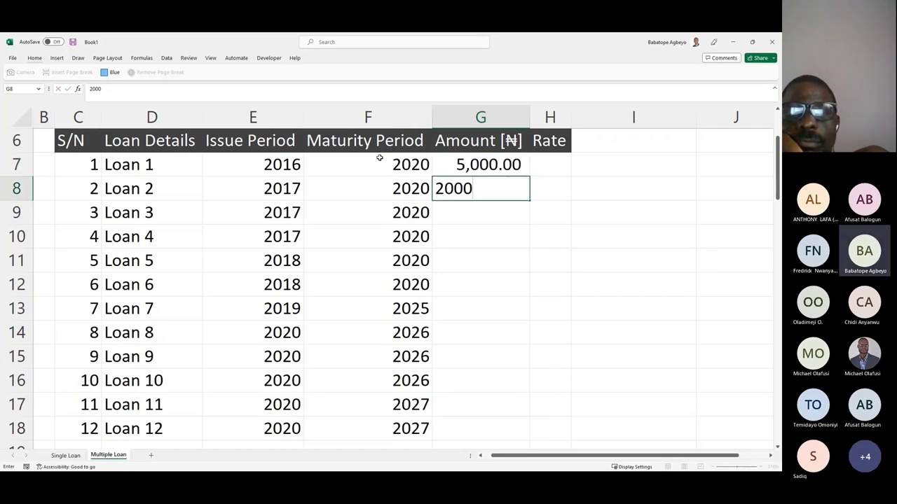
{"action": "key", "text": "Return"}
{"action": "type", "text": "1000"}
{"action": "key", "text": "Return"}
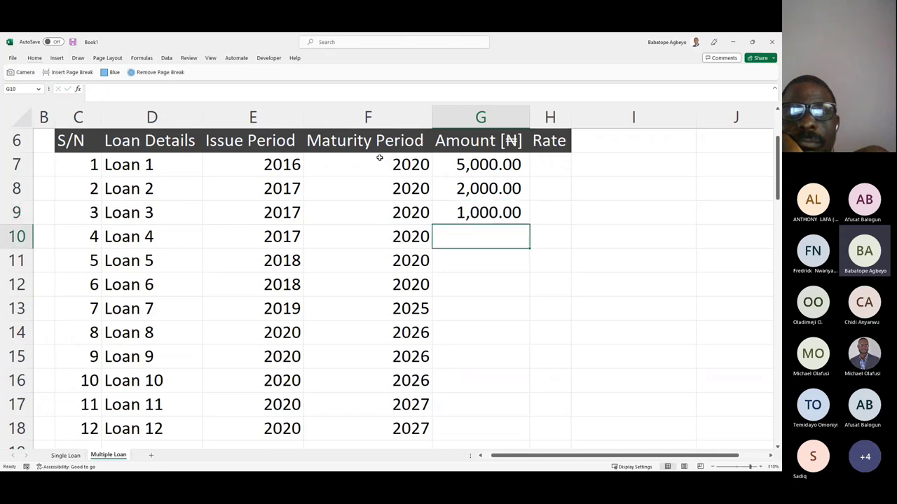
Step: Enter the amount 4000 for Loan 4 in G10 and extend the selection from G10 through G18
{"action": "type", "text": "4000"}
{"action": "key", "text": "ctrl+Return"}
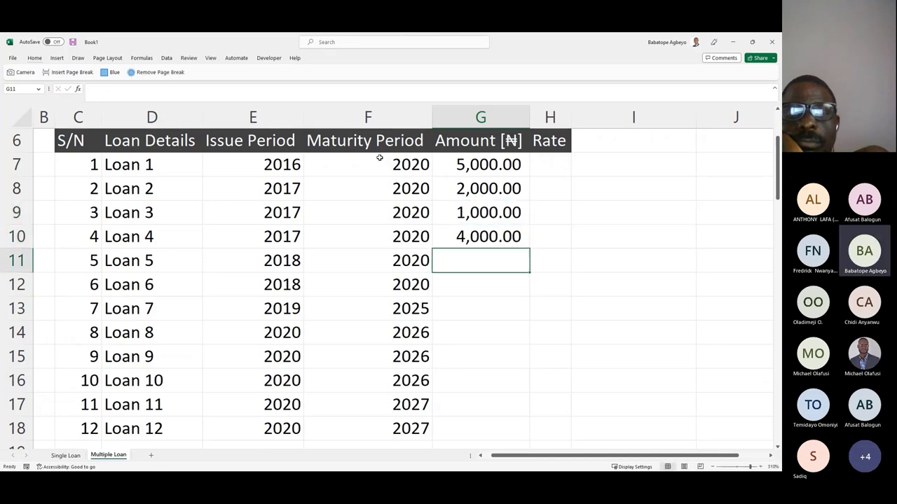
{"action": "key", "text": "shift+Down"}
{"action": "key", "text": "shift+Down"}
{"action": "key", "text": "shift+Down"}
{"action": "key", "text": "shift+Down"}
{"action": "key", "text": "shift+Down"}
{"action": "key", "text": "shift+Down"}
{"action": "key", "text": "shift+Down"}
{"action": "key", "text": "shift+Down"}
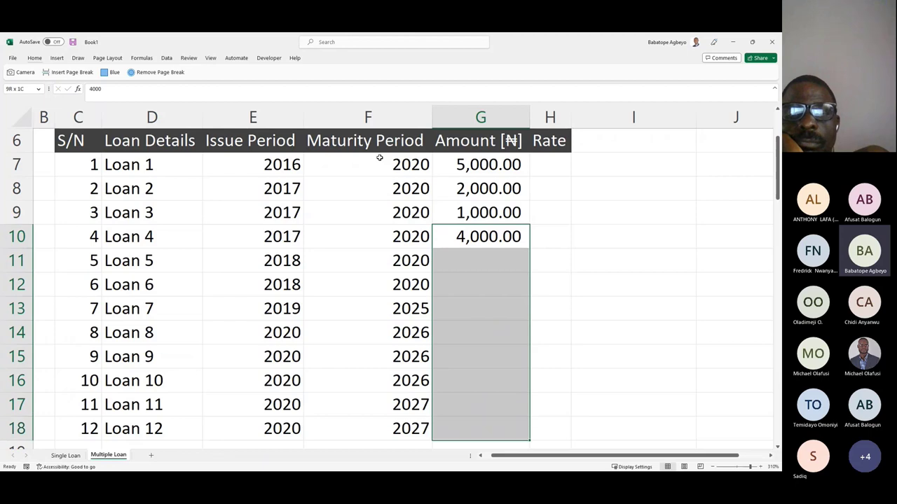
Step: Fill Loan 4's 4,000.00 amount down through Loan 12 and go to Loan 1's rate cell
{"action": "key", "text": "ctrl+d"}
{"action": "key", "text": "Up"}
{"action": "key", "text": "Up"}
{"action": "key", "text": "Up"}
{"action": "key", "text": "Right"}
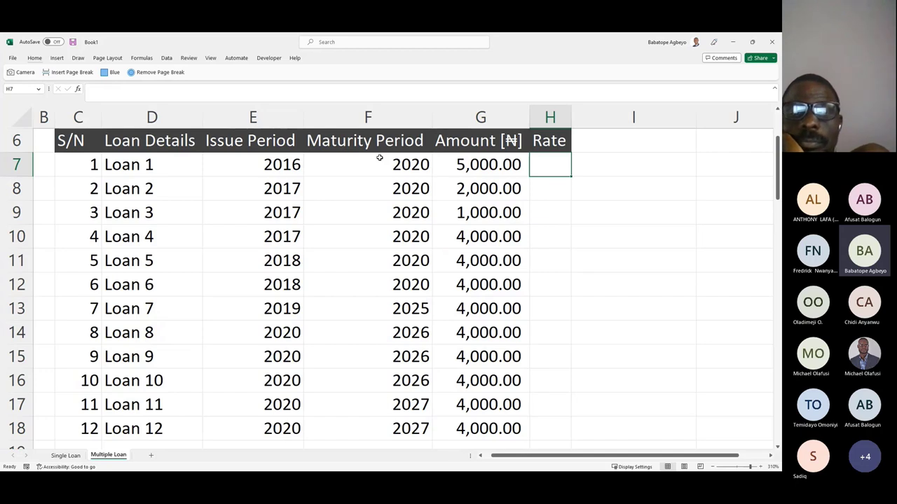
Step: Set Loan 1's rate to 3% in H7, formatted as a percentage
{"action": "type", "text": "3"}
{"action": "key", "text": "Return"}
{"action": "key", "text": "Up"}
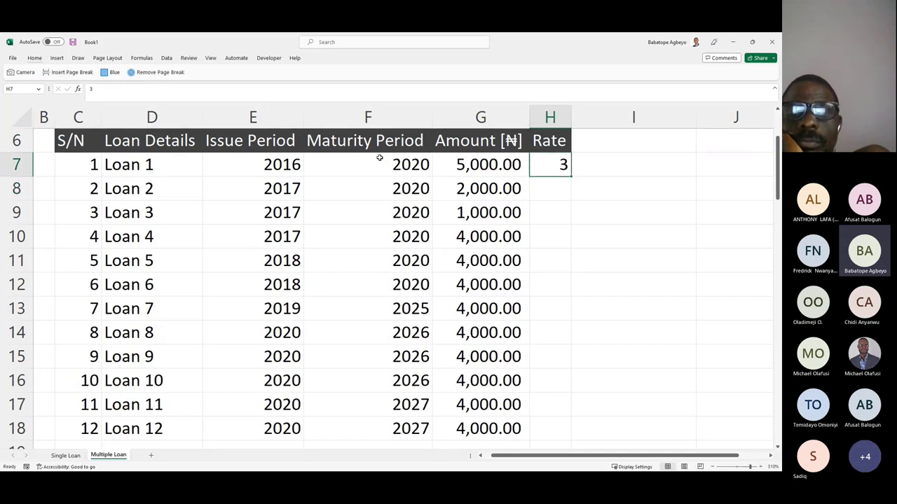
{"action": "key", "text": "ctrl+shift+5"}
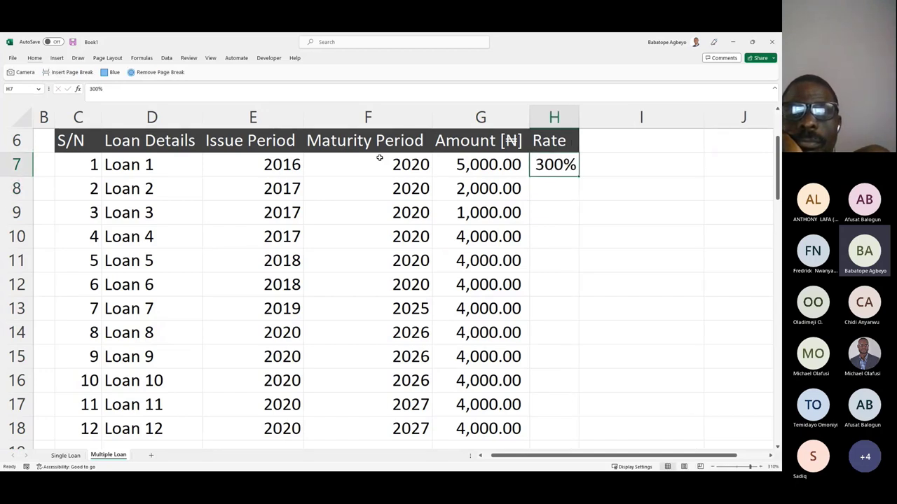
{"action": "type", "text": "3"}
{"action": "key", "text": "Return"}
{"action": "key", "text": "Up"}
Step: Set Loan 2's rate to 2% in H8, formatted as a percentage
{"action": "key", "text": "Down"}
{"action": "type", "text": "2"}
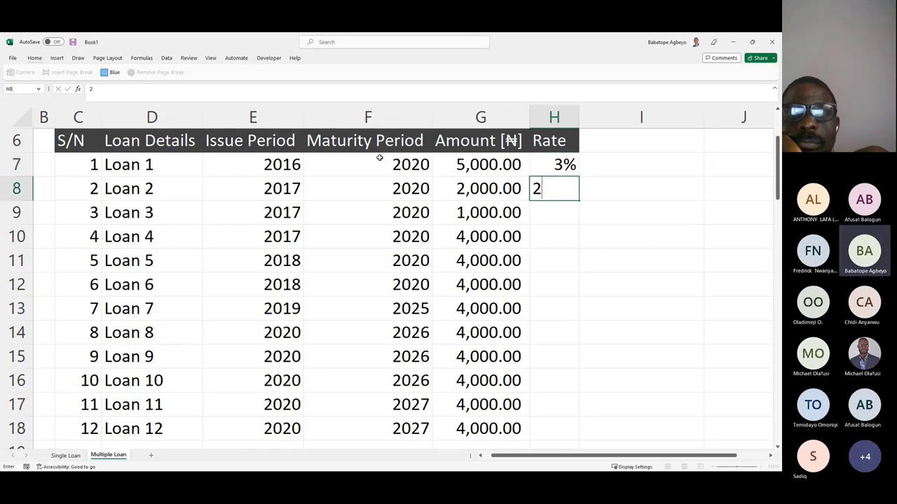
{"action": "type", "text": "%"}
{"action": "key", "text": "Return"}
{"action": "key", "text": "Up"}
{"action": "key", "text": "ctrl+shift+5"}
Step: Fill Loan 2's rate down the Rate column through Loan 12 in row 18
{"action": "key", "text": "shift+Down"}
{"action": "key", "text": "shift+Down"}
{"action": "key", "text": "shift+Down"}
{"action": "key", "text": "shift+Down"}
{"action": "key", "text": "shift+Down"}
{"action": "key", "text": "shift+Down"}
{"action": "key", "text": "shift+Down"}
{"action": "key", "text": "shift+Down"}
{"action": "key", "text": "shift+Down"}
{"action": "key", "text": "shift+Down"}
{"action": "key", "text": "shift+Down"}
{"action": "key", "text": "shift+Down"}
{"action": "key", "text": "shift+Down"}
{"action": "key", "text": "shift+Down"}
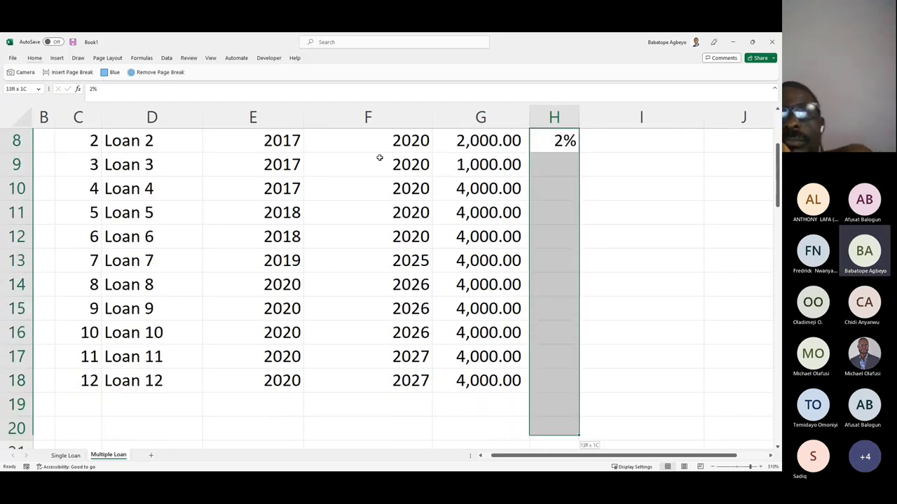
{"action": "key", "text": "shift+Up"}
{"action": "key", "text": "shift+Up"}
{"action": "key", "text": "shift+Up"}
{"action": "key", "text": "shift+Up"}
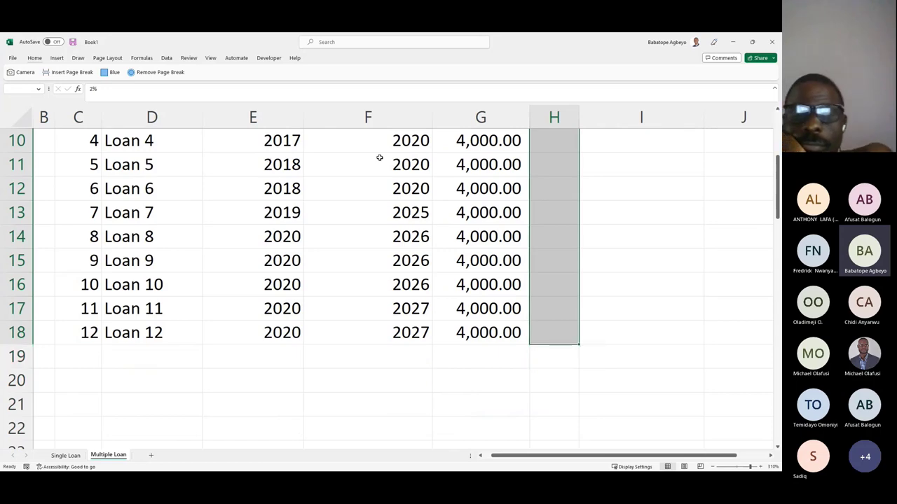
{"action": "key", "text": "ctrl+d"}
Step: Review the Multiple Loan table from the title rows to Loan 12, checking the rates and issue periods
{"action": "key", "text": "ctrl+Up"}
{"action": "key", "text": "ctrl+Up"}
{"action": "key", "text": "Down"}
{"action": "key", "text": "Down"}
{"action": "key", "text": "Down"}
{"action": "key", "text": "Down"}
{"action": "key", "text": "Down"}
{"action": "key", "text": "Down"}
{"action": "key", "text": "Down"}
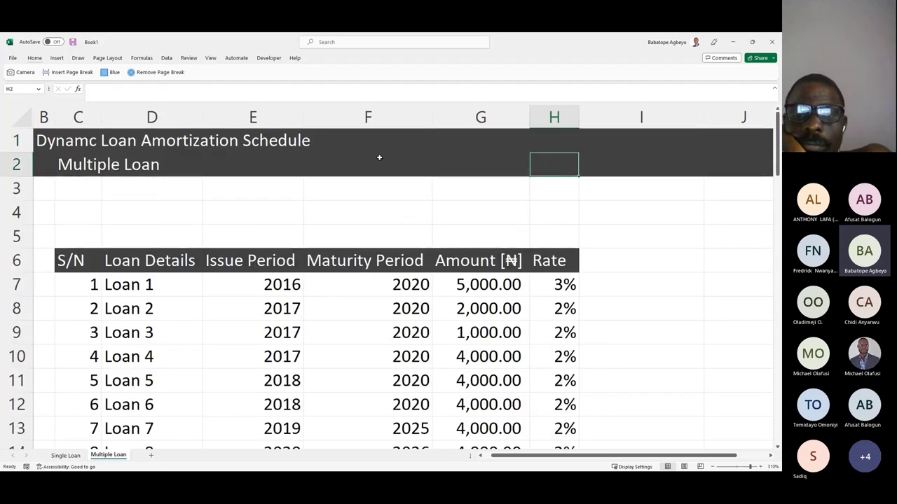
{"action": "key", "text": "Down"}
{"action": "key", "text": "Down"}
{"action": "key", "text": "Down"}
{"action": "key", "text": "Down"}
{"action": "key", "text": "Down"}
{"action": "key", "text": "Down"}
{"action": "key", "text": "Down"}
{"action": "key", "text": "Down"}
{"action": "key", "text": "Down"}
{"action": "key", "text": "Down"}
{"action": "key", "text": "Down"}
{"action": "key", "text": "Down"}
{"action": "key", "text": "Down"}
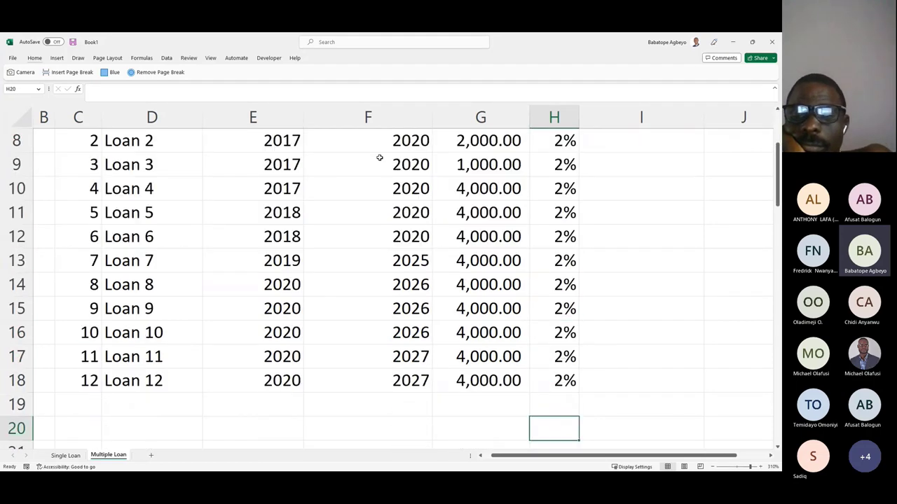
{"action": "key", "text": "Up"}
{"action": "key", "text": "Down"}
{"action": "key", "text": "Down"}
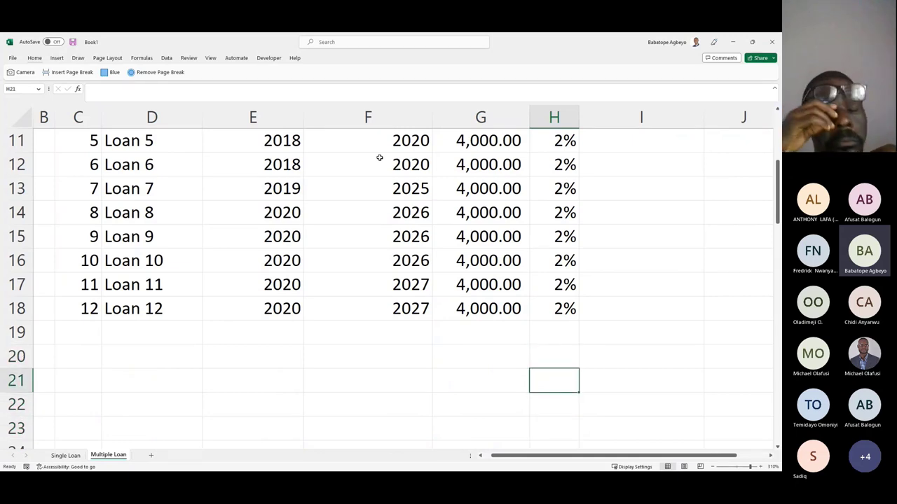
{"action": "key", "text": "Right"}
{"action": "key", "text": "Left"}
{"action": "key", "text": "Left"}
{"action": "key", "text": "Left"}
{"action": "key", "text": "Left"}
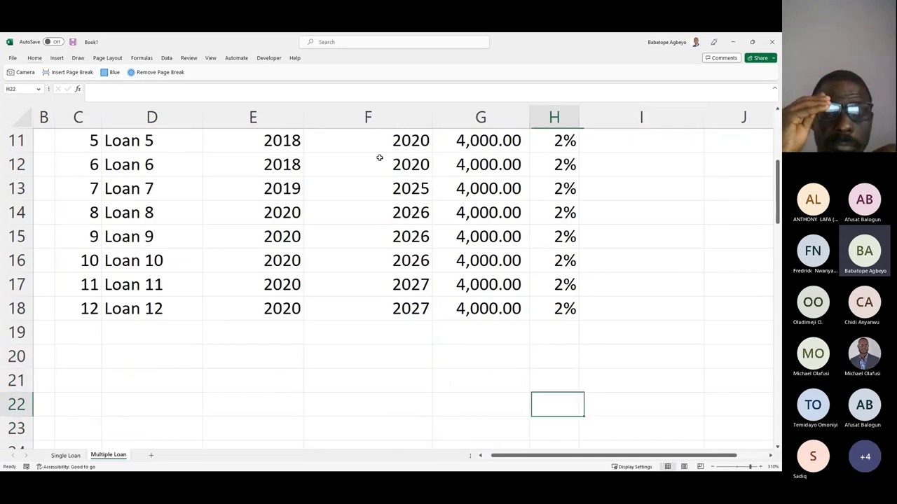
{"action": "key", "text": "Up"}
{"action": "key", "text": "Up"}
{"action": "key", "text": "Up"}
{"action": "key", "text": "Up"}
{"action": "key", "text": "Up"}
{"action": "key", "text": "Up"}
{"action": "key", "text": "Up"}
{"action": "key", "text": "Up"}
{"action": "key", "text": "Up"}
{"action": "key", "text": "Up"}
{"action": "key", "text": "Up"}
{"action": "key", "text": "Up"}
{"action": "key", "text": "Up"}
{"action": "key", "text": "Up"}
{"action": "key", "text": "Up"}
{"action": "key", "text": "Up"}
{"action": "key", "text": "Up"}
{"action": "key", "text": "Up"}
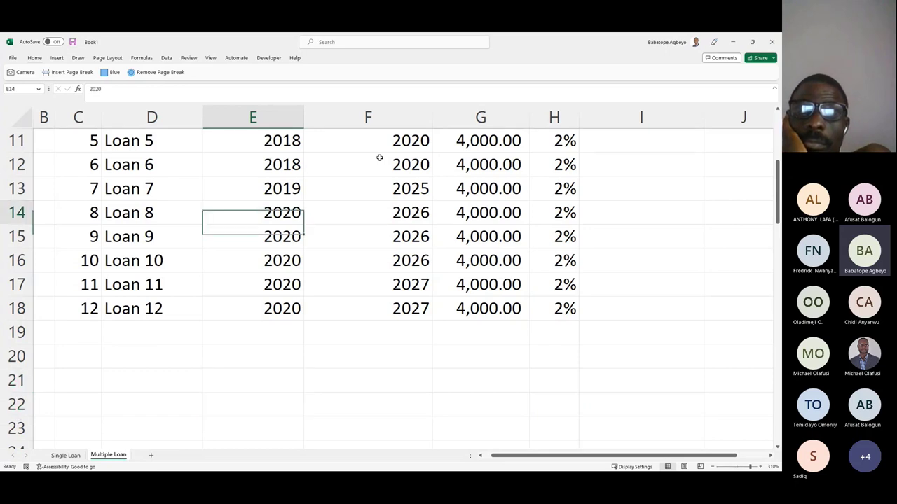
{"action": "key", "text": "Down"}
{"action": "key", "text": "Down"}
{"action": "key", "text": "Down"}
{"action": "key", "text": "Down"}
{"action": "key", "text": "Down"}
{"action": "key", "text": "Down"}
{"action": "key", "text": "Down"}
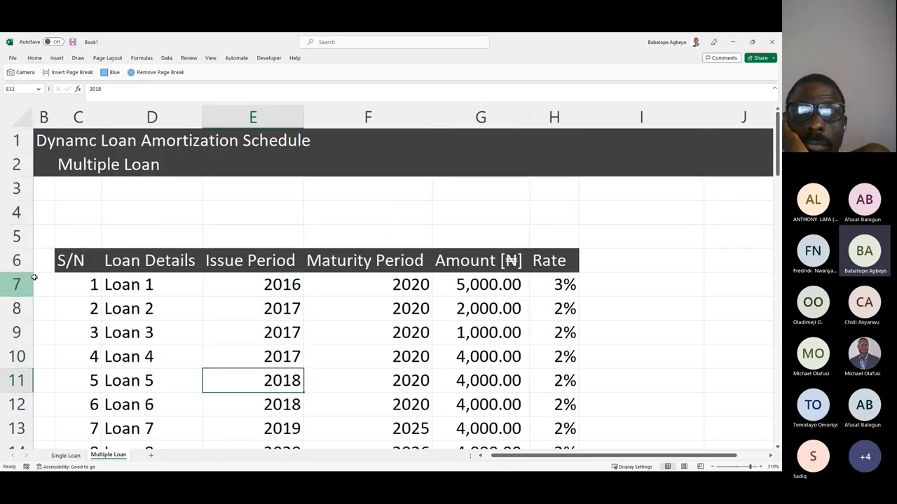
Step: Name the loan table's header row, C6:H6, LoanH
{"action": "left_click_drag", "start_coordinate": [81, 260], "coordinate": [560, 273]}
{"action": "left_click", "coordinate": [22, 88]}
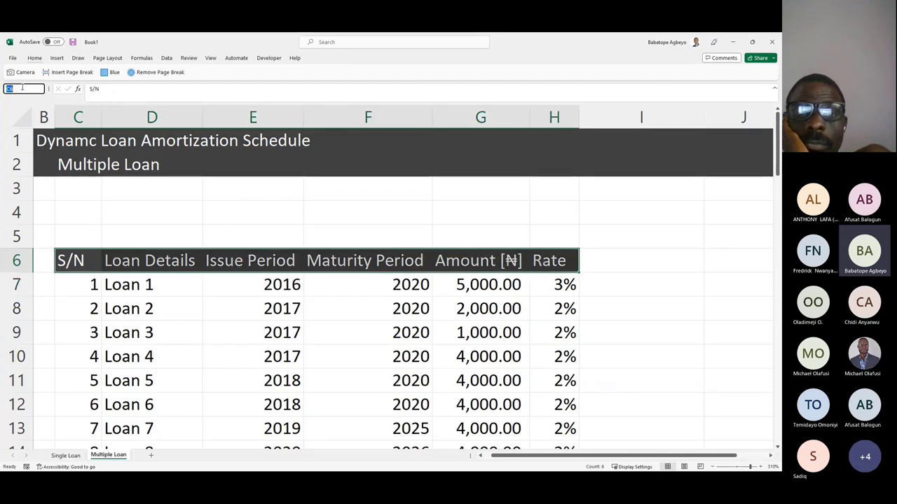
{"action": "type", "text": "LoanH"}
{"action": "key", "text": "Return"}
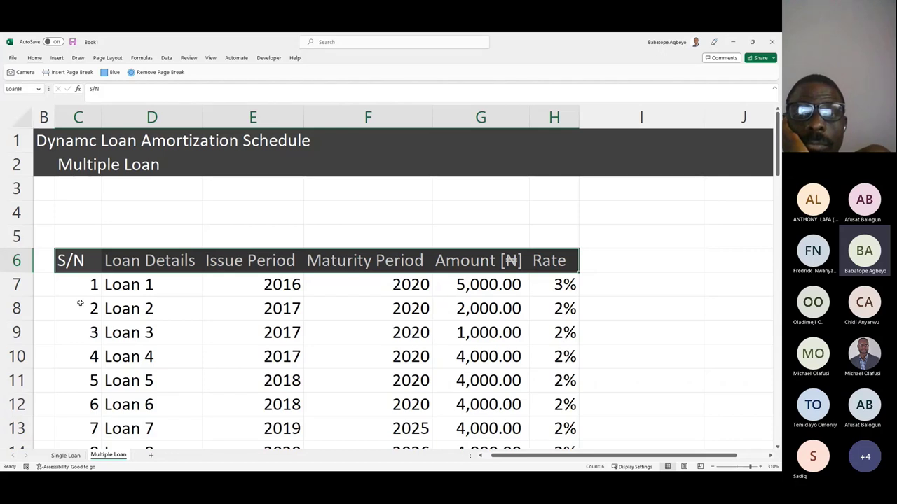
Step: Name the serial number cells C7:C18 SN
{"action": "left_click_drag", "start_coordinate": [77, 284], "coordinate": [82, 405]}
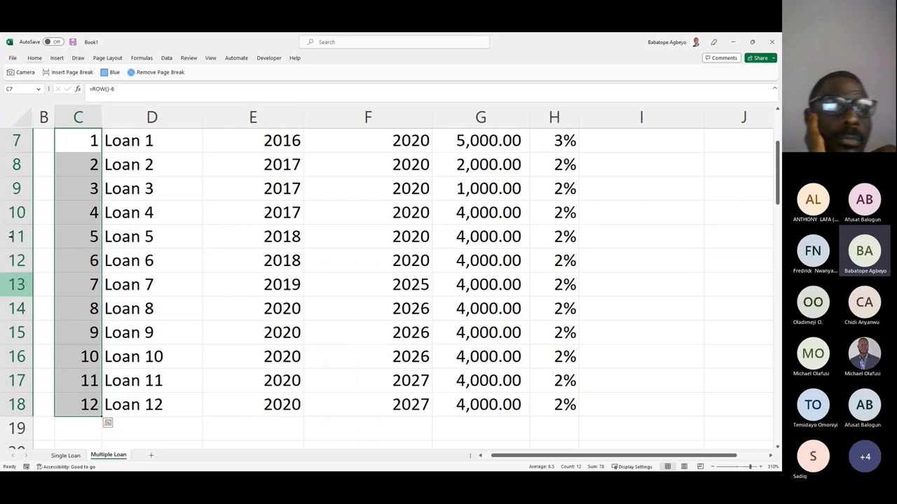
{"action": "left_click", "coordinate": [19, 89]}
{"action": "type", "text": "SN"}
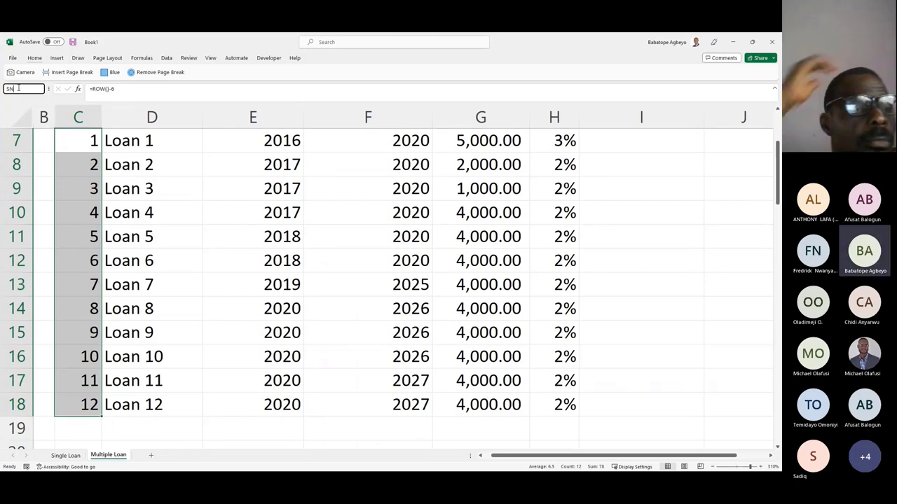
{"action": "key", "text": "Return"}
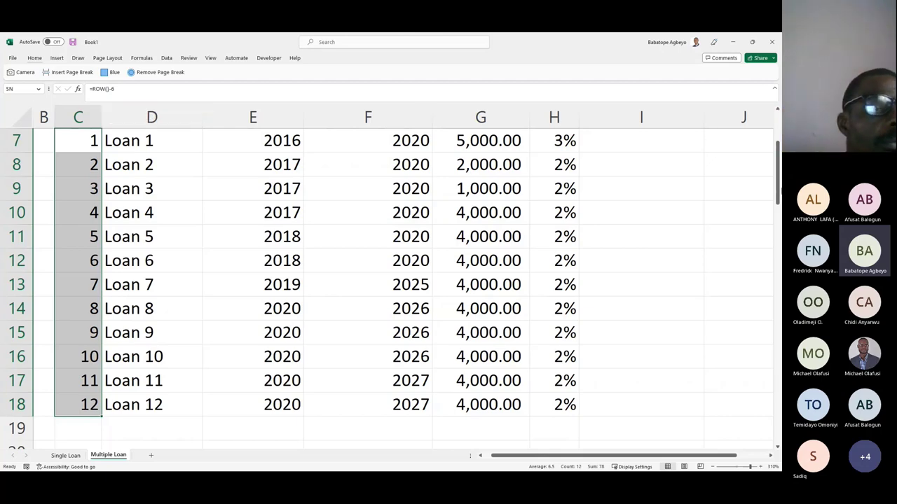
Step: Name the loan data range from Loan 1's details to Loan 12's rate, D7:H18, Loan
{"action": "left_click_drag", "start_coordinate": [778, 190], "coordinate": [777, 168]}
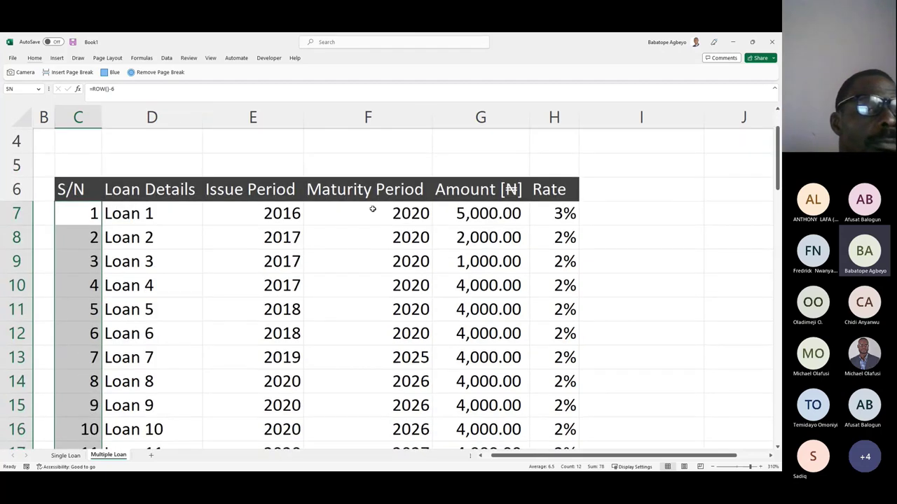
{"action": "left_click_drag", "start_coordinate": [140, 206], "coordinate": [540, 406]}
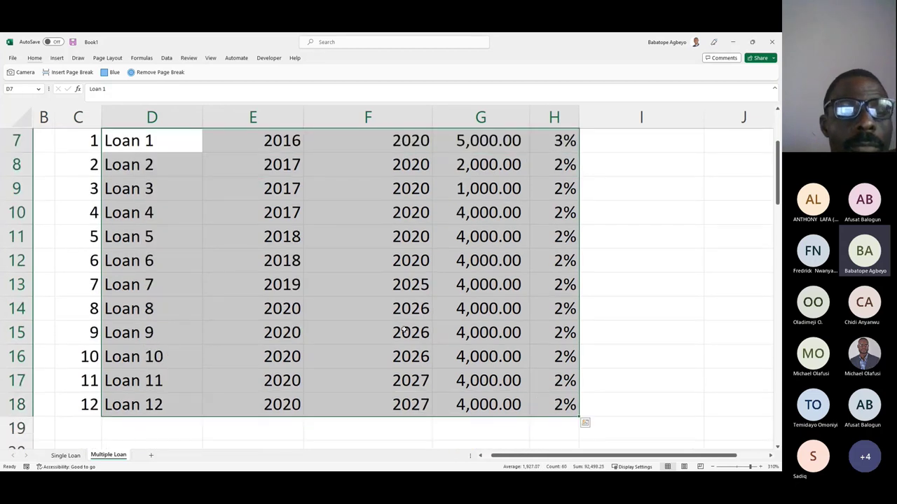
{"action": "left_click", "coordinate": [18, 87]}
{"action": "type", "text": "Loan"}
{"action": "key", "text": "Return"}
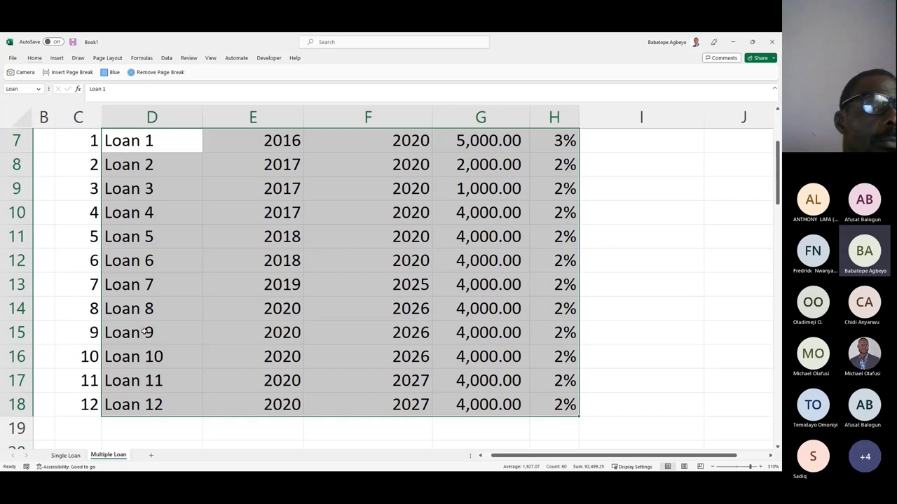
Step: Below the loan table, enter the labels Beginning Bal in D22 and Principal Repayment in D23
{"action": "left_click", "coordinate": [218, 428]}
{"action": "left_click_drag", "start_coordinate": [778, 197], "coordinate": [747, 236]}
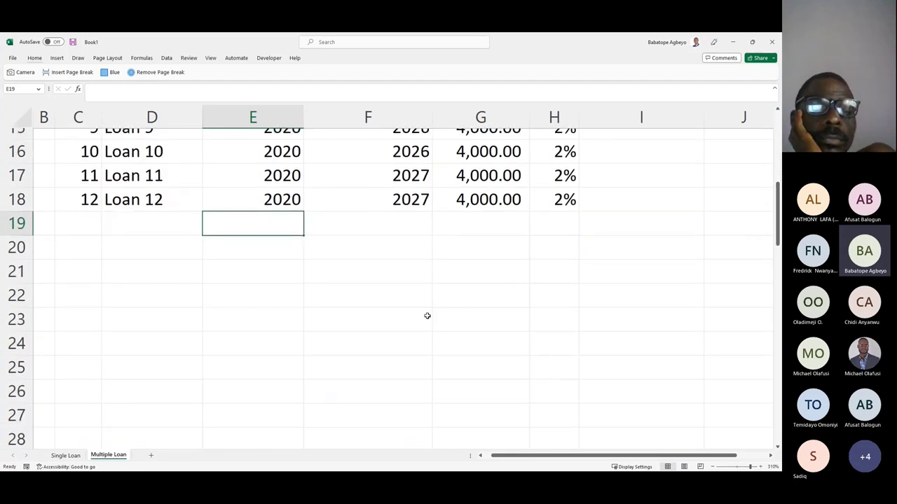
{"action": "left_click", "coordinate": [131, 292]}
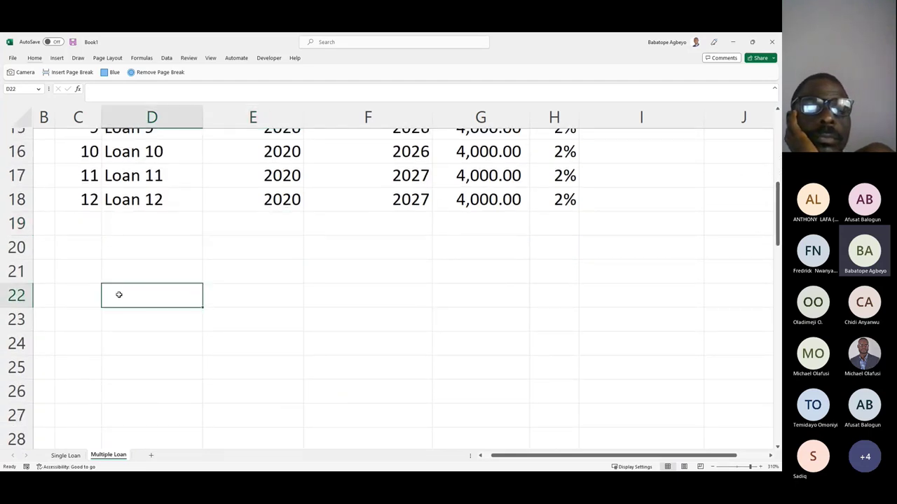
{"action": "type", "text": "Beginning Bal"}
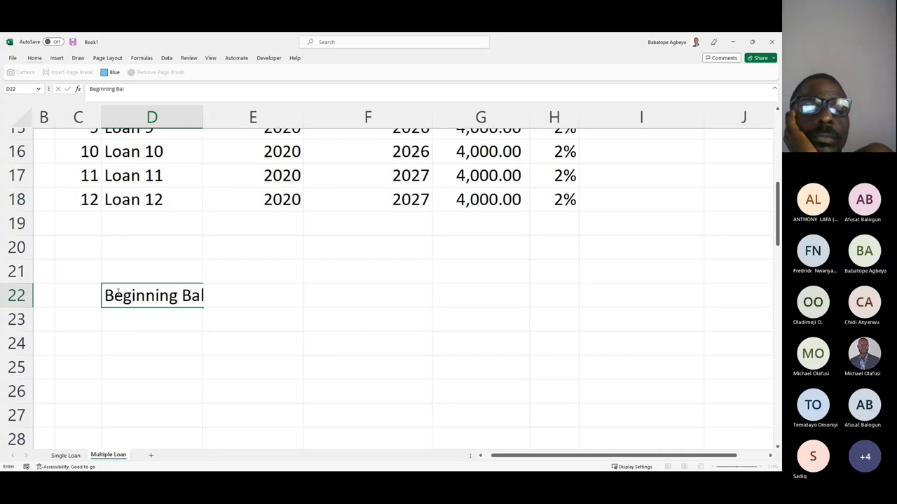
{"action": "key", "text": "Return"}
{"action": "type", "text": "Pr"}
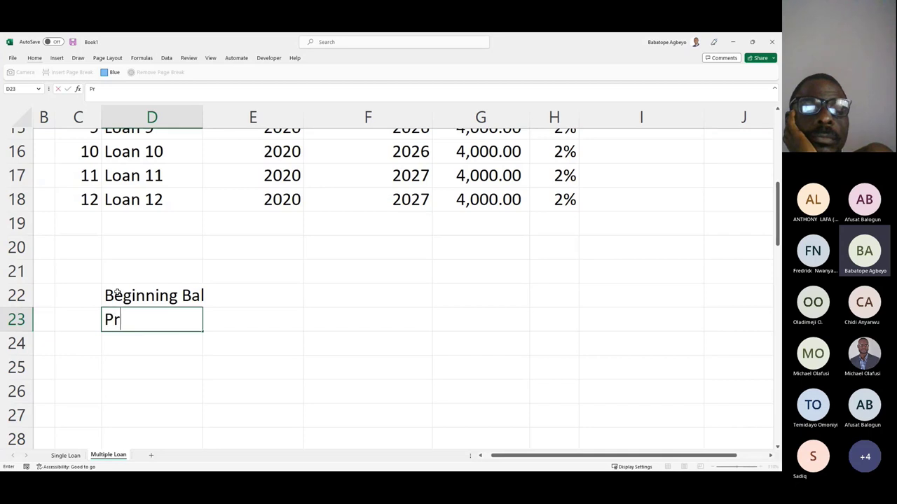
{"action": "type", "text": "incip"}
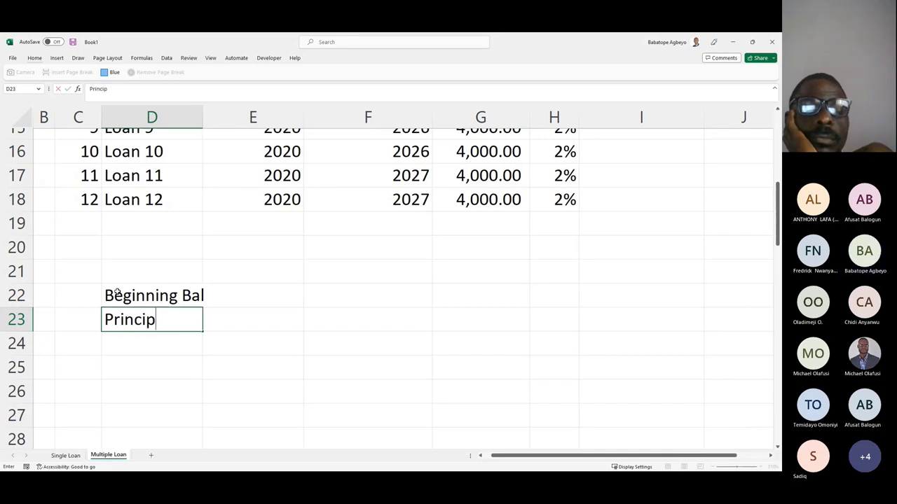
{"action": "type", "text": "al Repayment"}
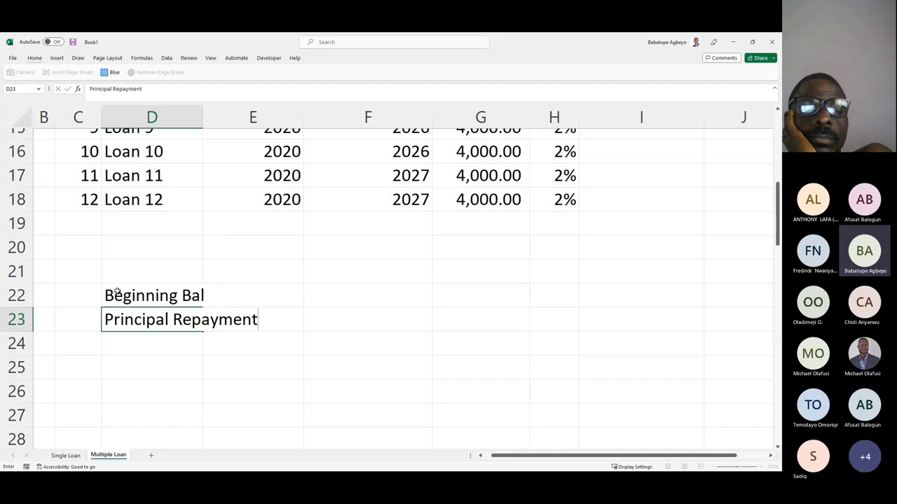
{"action": "key", "text": "Return"}
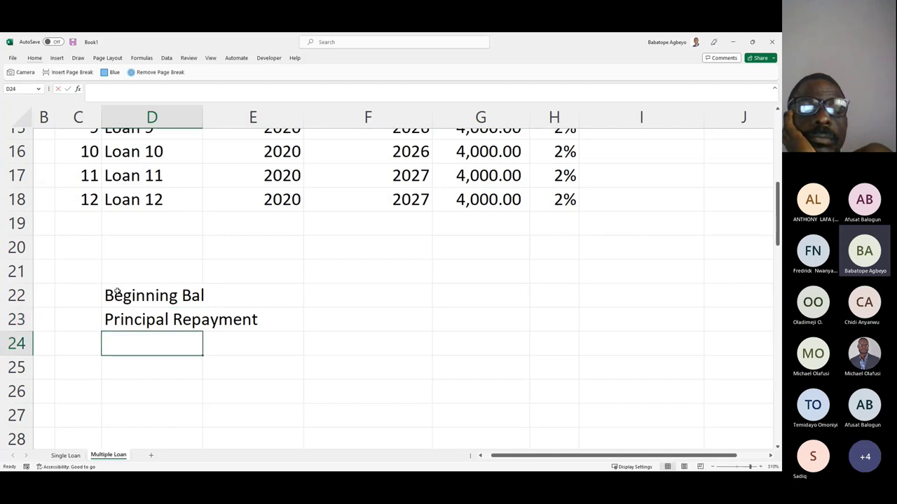
Step: Add the label Ending Bal in D24 and go to E22 beside Beginning Bal
{"action": "type", "text": "End"}
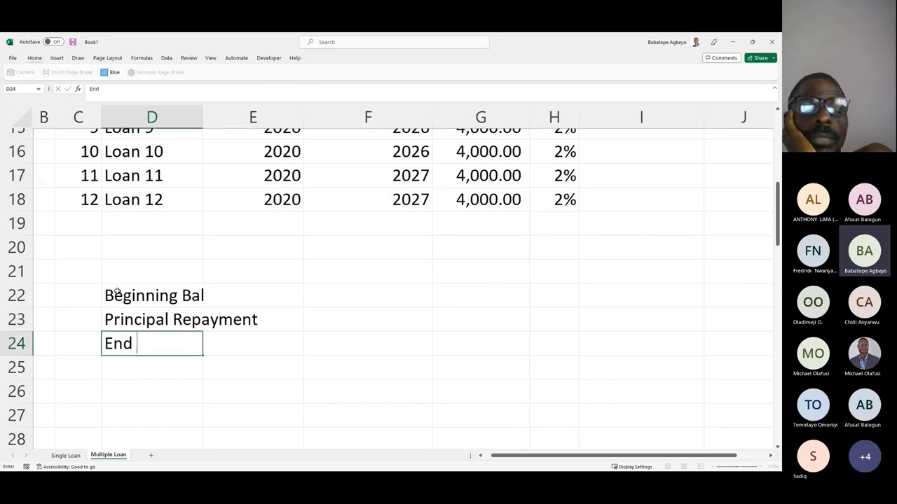
{"action": "key", "text": "BackSpace"}
{"action": "type", "text": "ing B"}
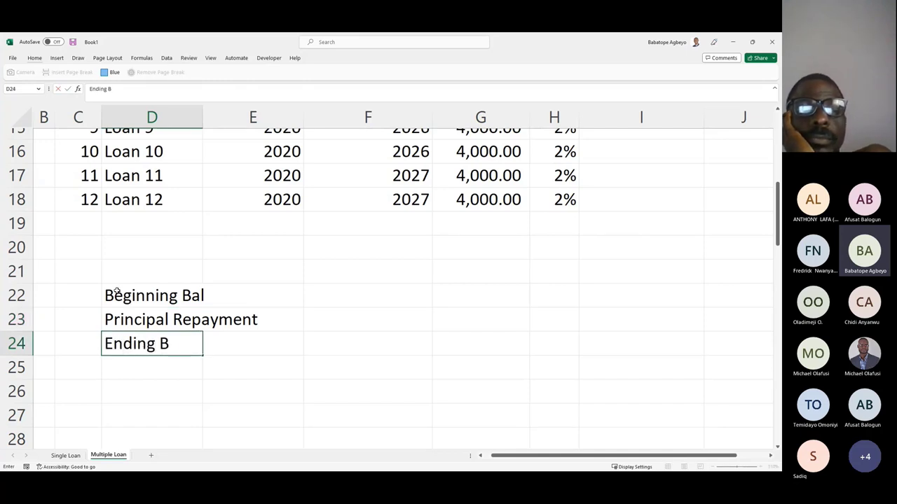
{"action": "type", "text": "al"}
{"action": "key", "text": "Return"}
{"action": "key", "text": "Up"}
{"action": "key", "text": "Up"}
{"action": "key", "text": "Up"}
{"action": "key", "text": "Right"}
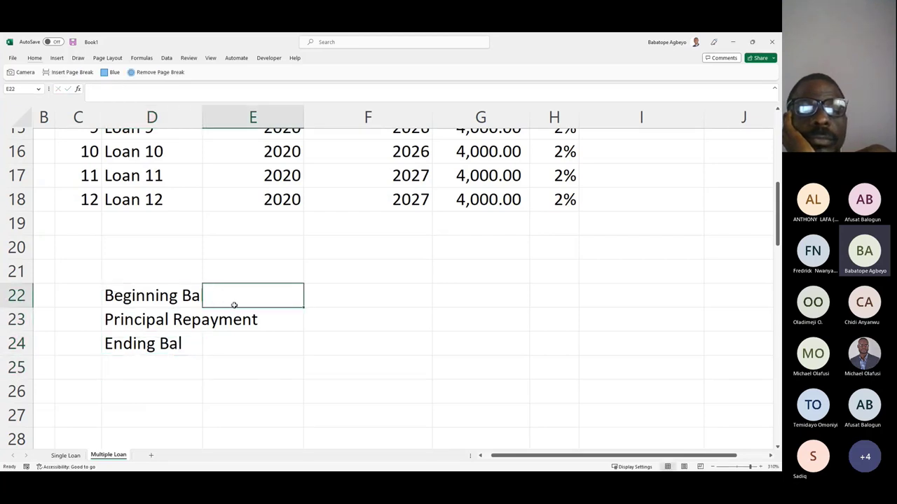
Step: Review the loan table's headers and serial numbers, and return to the balance labels below it
{"action": "mouse_move", "coordinate": [776, 210]}
{"action": "left_mouse_down"}
{"action": "mouse_move", "coordinate": [772, 154]}
{"action": "mouse_move", "coordinate": [767, 220]}
{"action": "mouse_move", "coordinate": [779, 222]}
{"action": "left_mouse_up"}
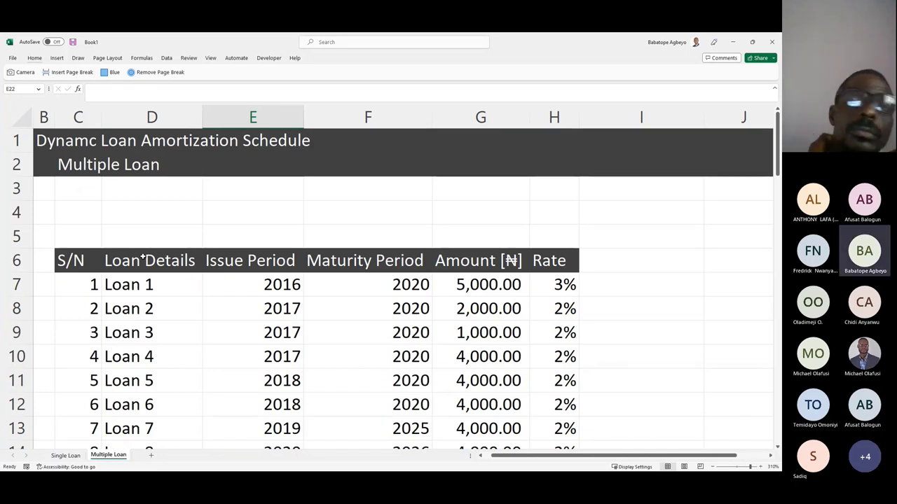
{"action": "left_click_drag", "start_coordinate": [777, 171], "coordinate": [776, 177]}
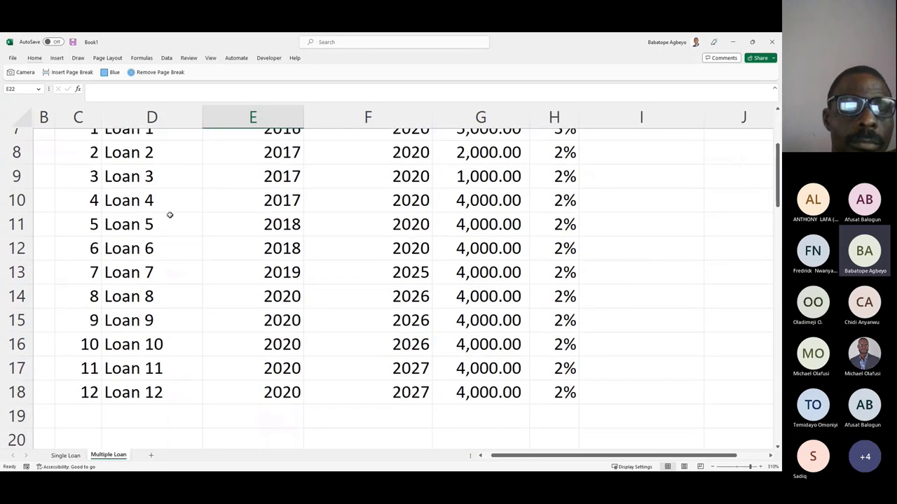
{"action": "left_click_drag", "start_coordinate": [94, 161], "coordinate": [93, 319]}
{"action": "left_click", "coordinate": [81, 288]}
{"action": "left_click", "coordinate": [84, 273]}
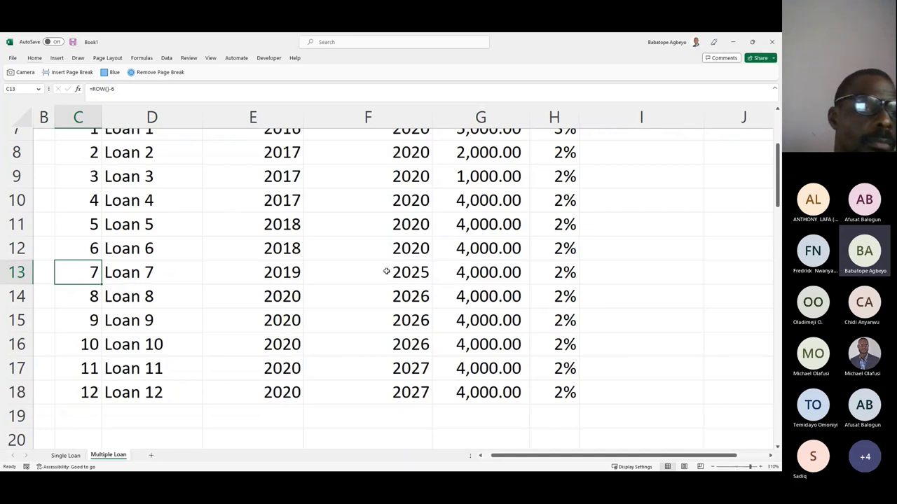
{"action": "left_click_drag", "start_coordinate": [776, 199], "coordinate": [777, 227]}
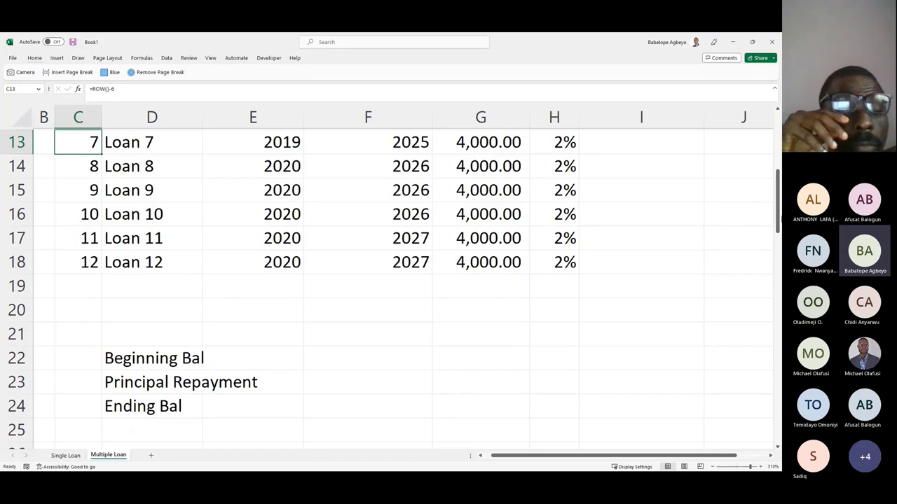
{"action": "scroll", "coordinate": [283, 307], "scroll_direction": "down", "scroll_amount": 1}
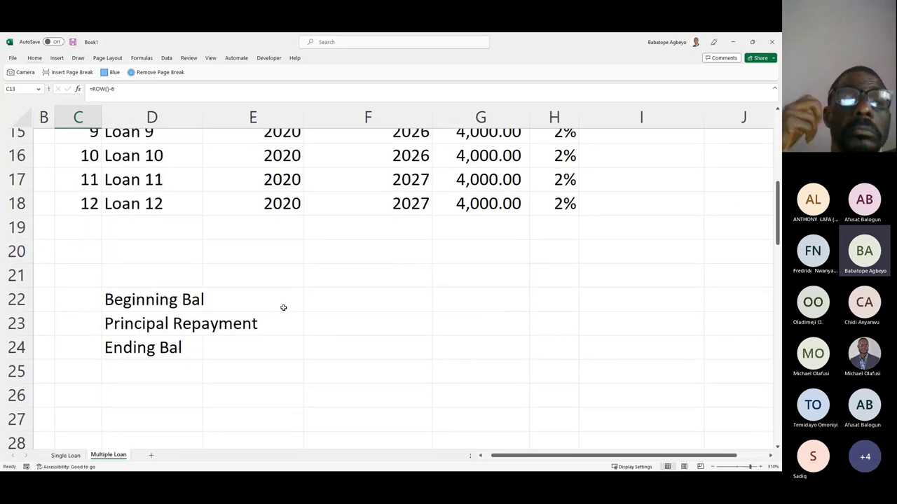
Step: Enter =TRANSPOSE(LoanH) in E22 to list the loan table's headers vertically beside the balance labels
{"action": "left_click", "coordinate": [254, 300]}
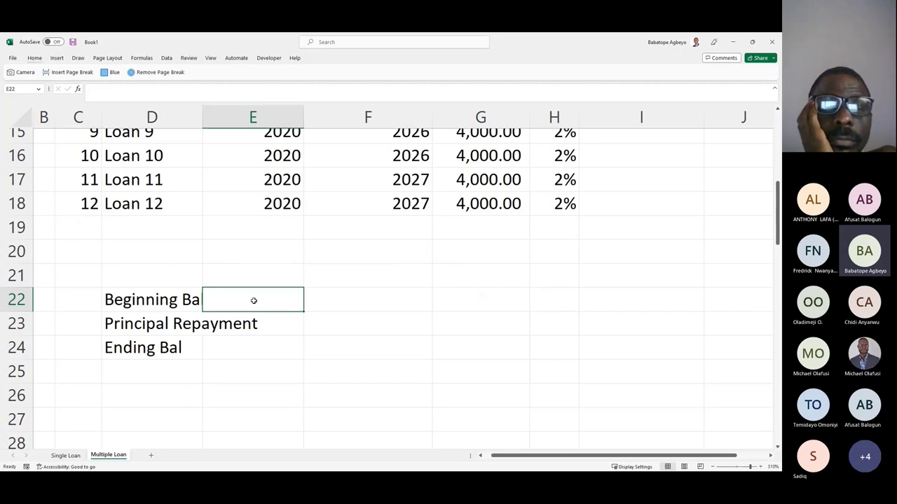
{"action": "type", "text": "=tra"}
{"action": "key", "text": "Tab"}
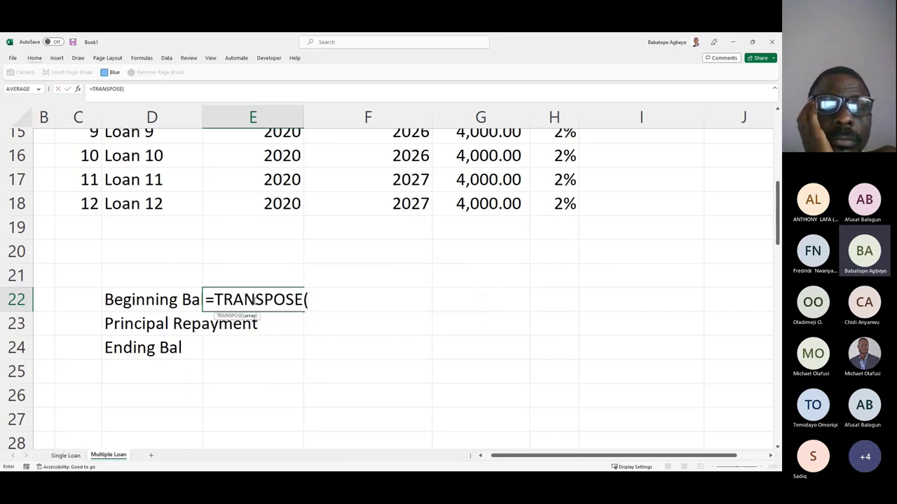
{"action": "type", "text": "lo"}
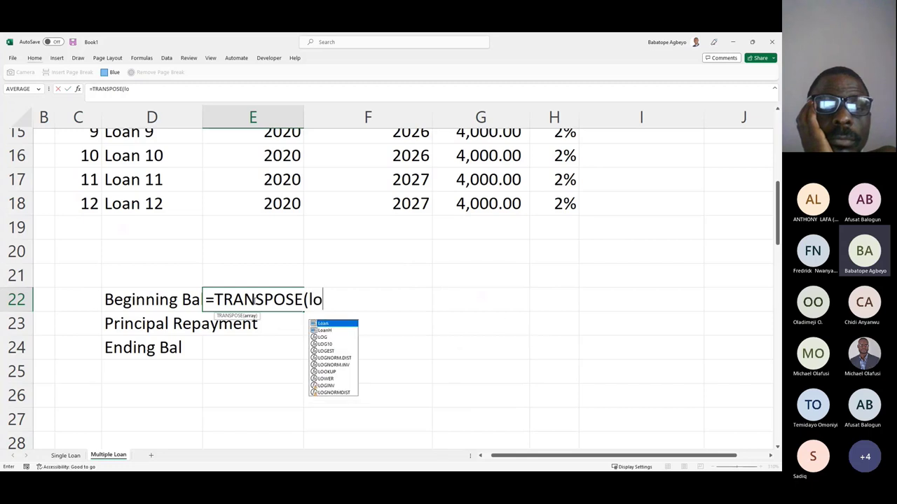
{"action": "key", "text": "Down"}
{"action": "key", "text": "Tab"}
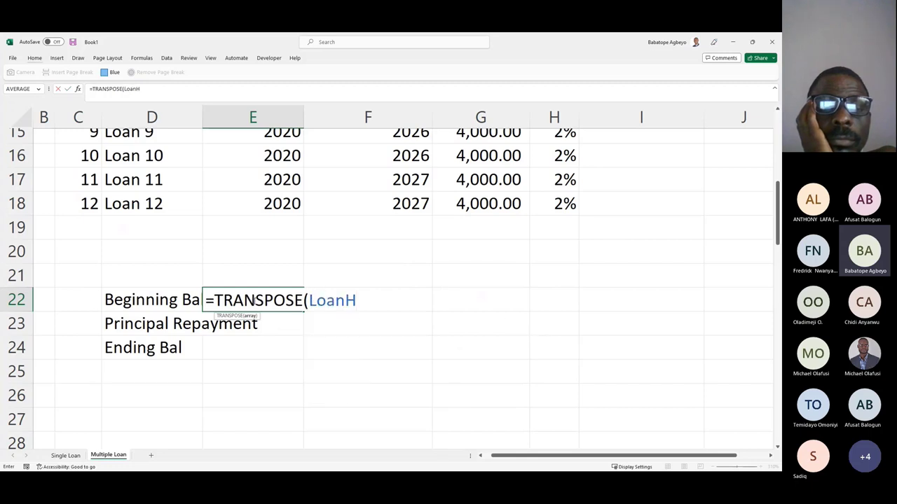
{"action": "type", "text": ")"}
{"action": "key", "text": "Return"}
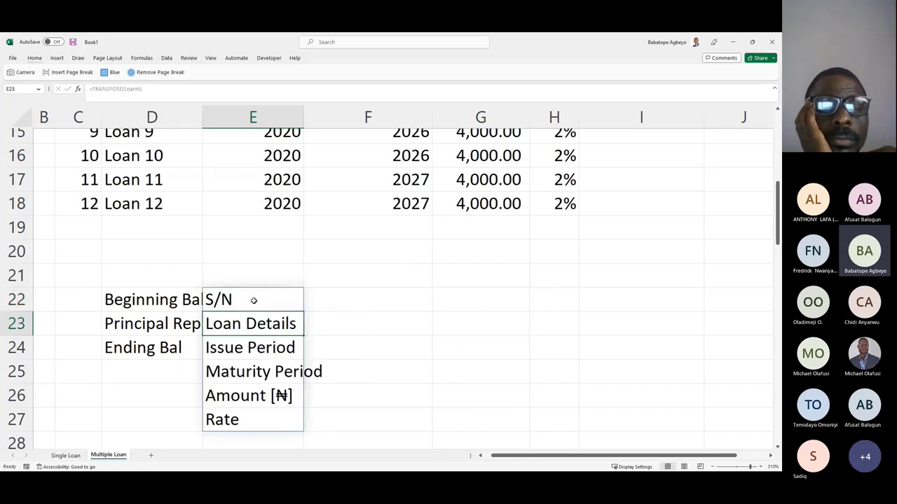
Step: Give F22 beside S/N the Input cell style, enter 1 and set it to the General number format
{"action": "left_click", "coordinate": [253, 301]}
{"action": "key", "text": "Right"}
{"action": "key", "text": "alt"}
{"action": "key", "text": "h"}
{"action": "key", "text": "j"}
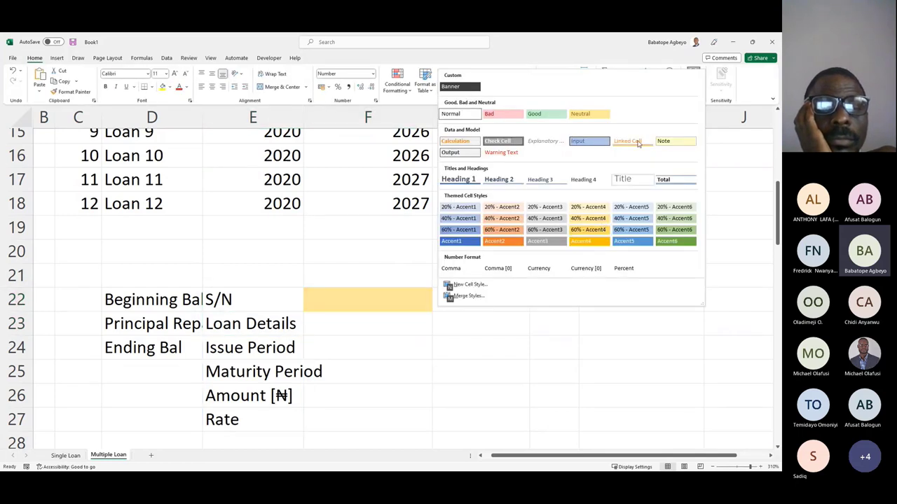
{"action": "left_click", "coordinate": [590, 137]}
{"action": "mouse_move", "coordinate": [777, 232]}
{"action": "left_mouse_down"}
{"action": "mouse_move", "coordinate": [775, 151]}
{"action": "mouse_move", "coordinate": [767, 224]}
{"action": "left_mouse_up"}
{"action": "type", "text": "1"}
{"action": "key", "text": "ctrl+Return"}
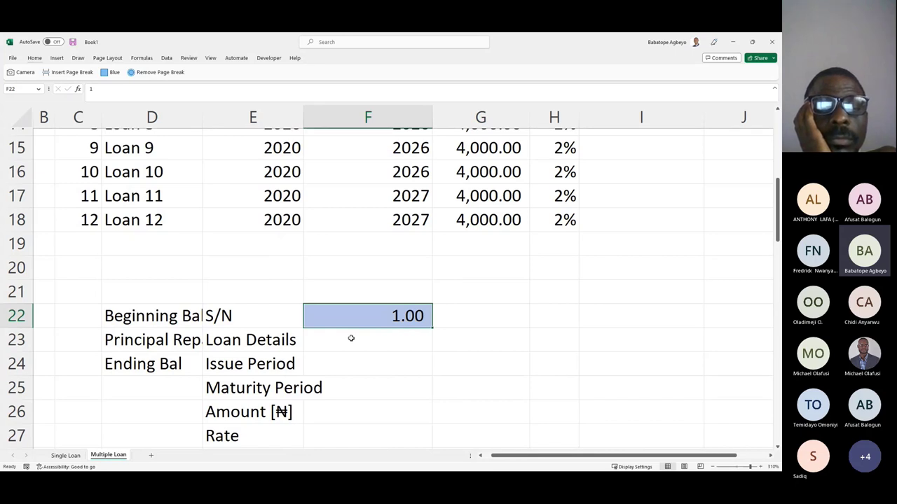
{"action": "key", "text": "ctrl+shift+asciitilde"}
Step: Autofit column D to its labels and enter =XLOOKUP(F22,SN,Loan) in F23 to retrieve the selected loan's record
{"action": "left_click", "coordinate": [397, 342], "text": "ctrl"}
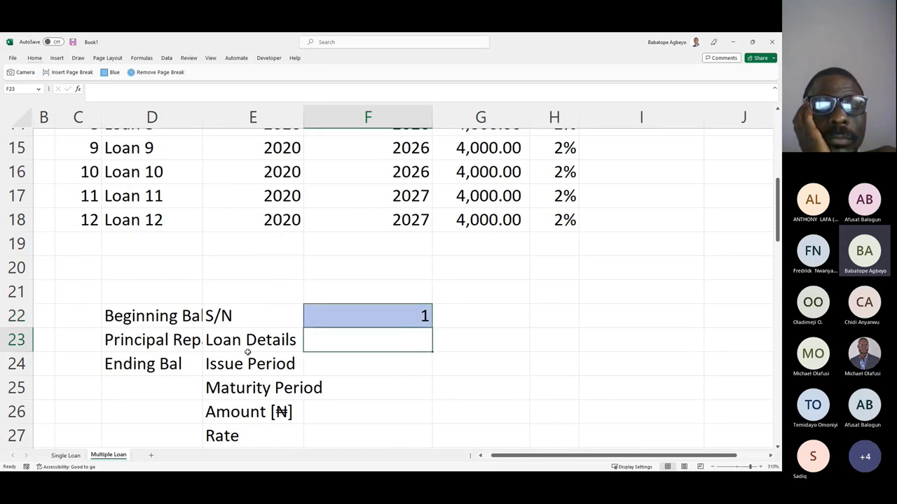
{"action": "double_click", "coordinate": [202, 117]}
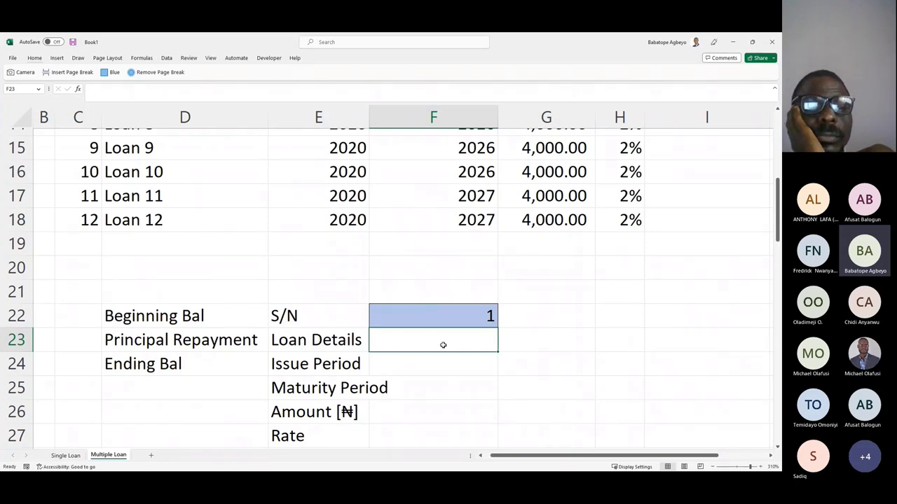
{"action": "type", "text": "=xli"}
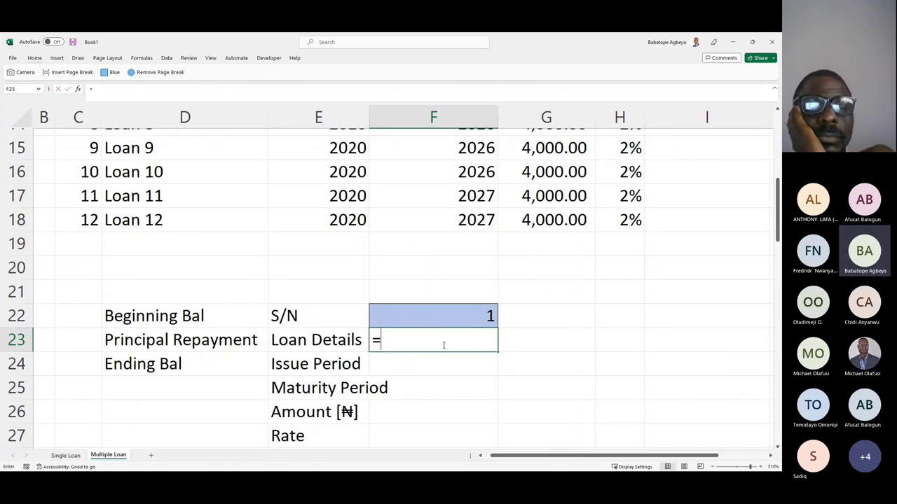
{"action": "key", "text": "BackSpace"}
{"action": "type", "text": "o"}
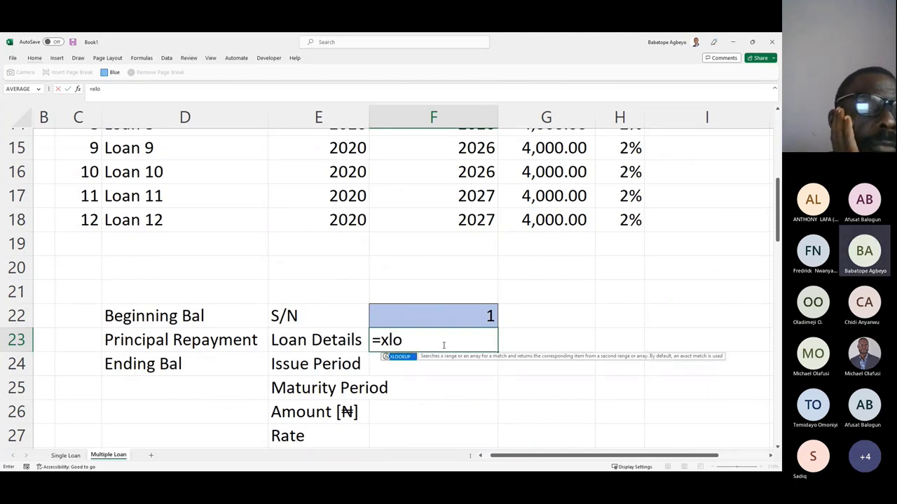
{"action": "key", "text": "Tab"}
{"action": "left_click", "coordinate": [446, 312]}
{"action": "type", "text": ","}
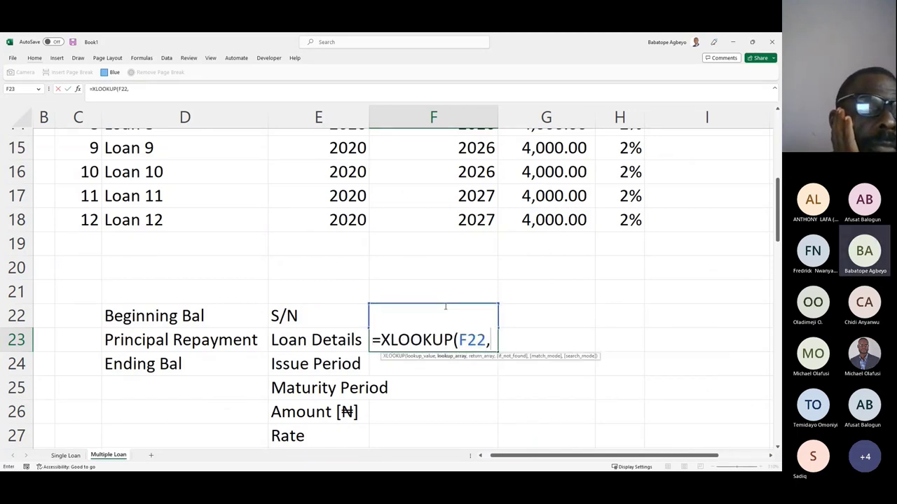
{"action": "type", "text": "sn"}
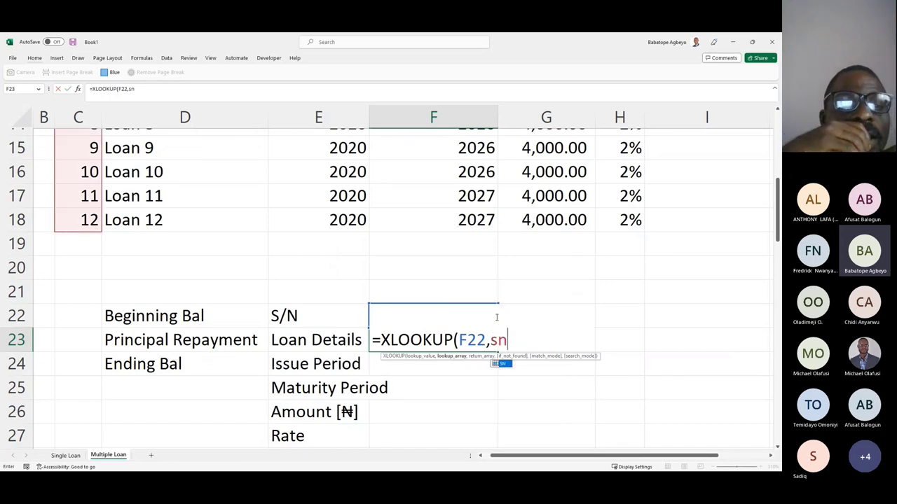
{"action": "key", "text": "Tab"}
{"action": "type", "text": ",loa"}
{"action": "key", "text": "Tab"}
{"action": "type", "text": ")"}
{"action": "key", "text": "Return"}
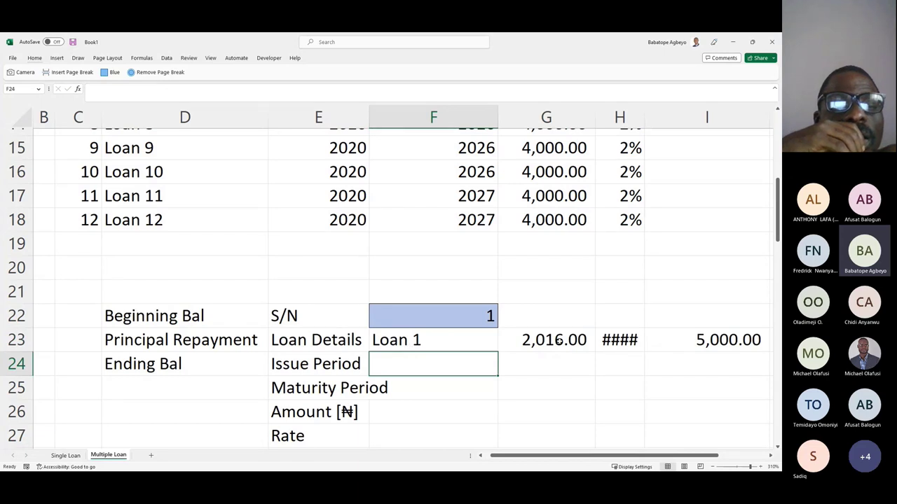
Step: Wrap the lookup formula in F23 with TRANSPOSE, making it =TRANSPOSE(XLOOKUP(F22,SN,Loan))
{"action": "left_click", "coordinate": [372, 339]}
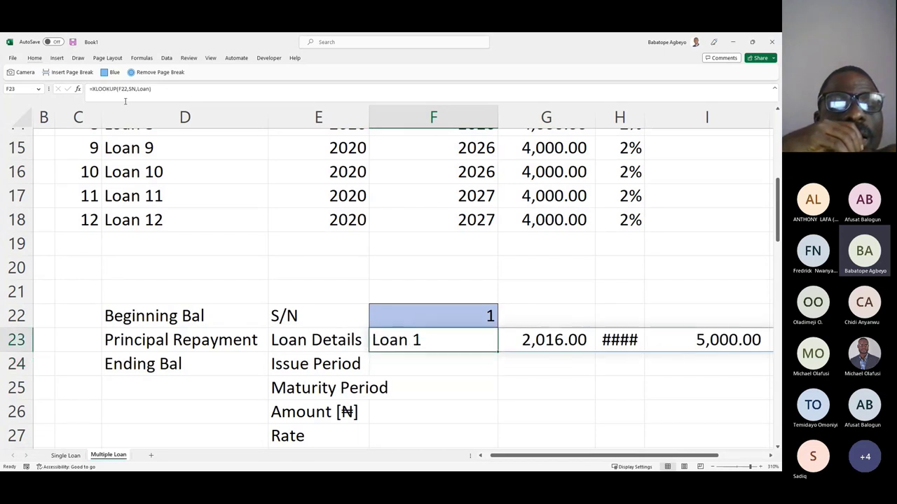
{"action": "left_click", "coordinate": [91, 89]}
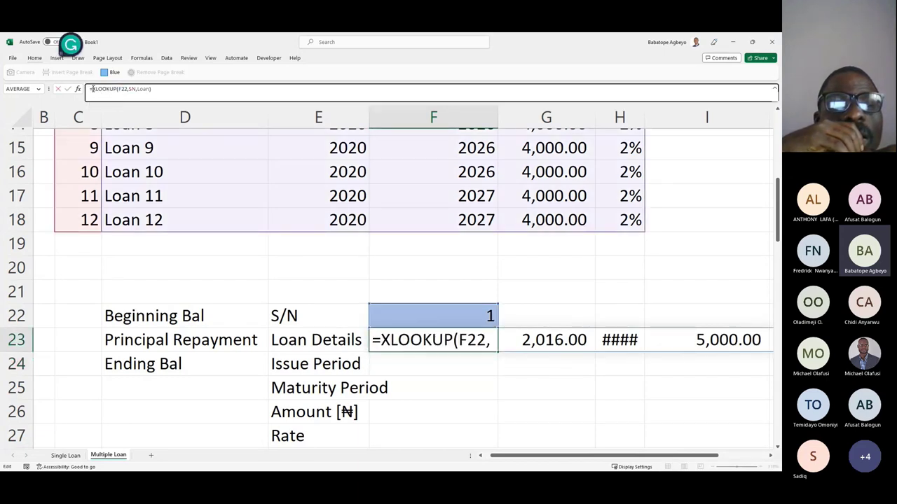
{"action": "type", "text": "Tra"}
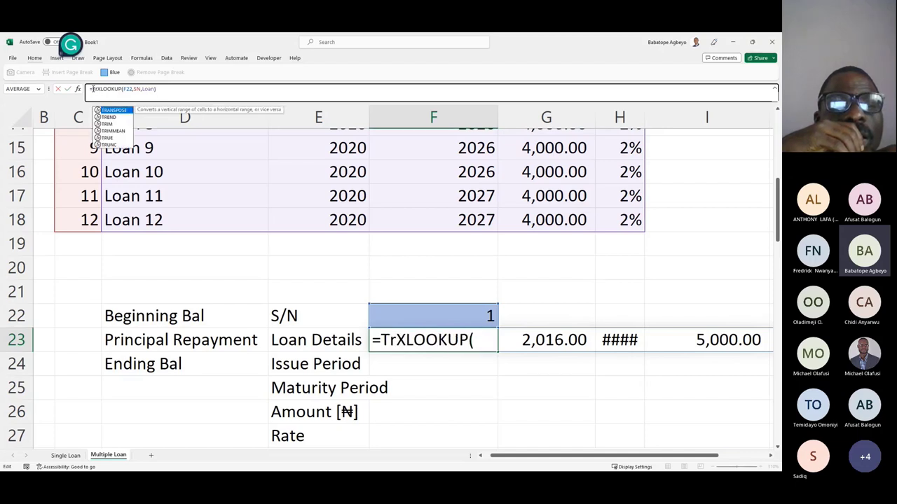
{"action": "key", "text": "Tab"}
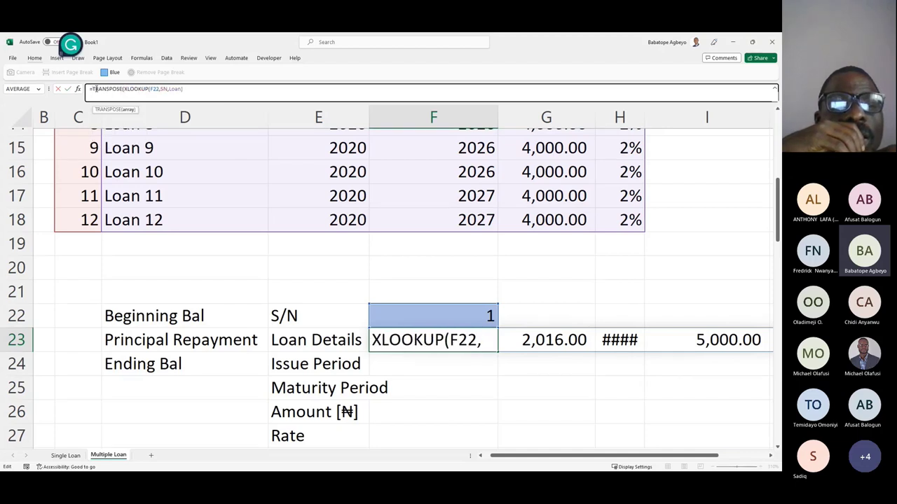
{"action": "left_click", "coordinate": [192, 89]}
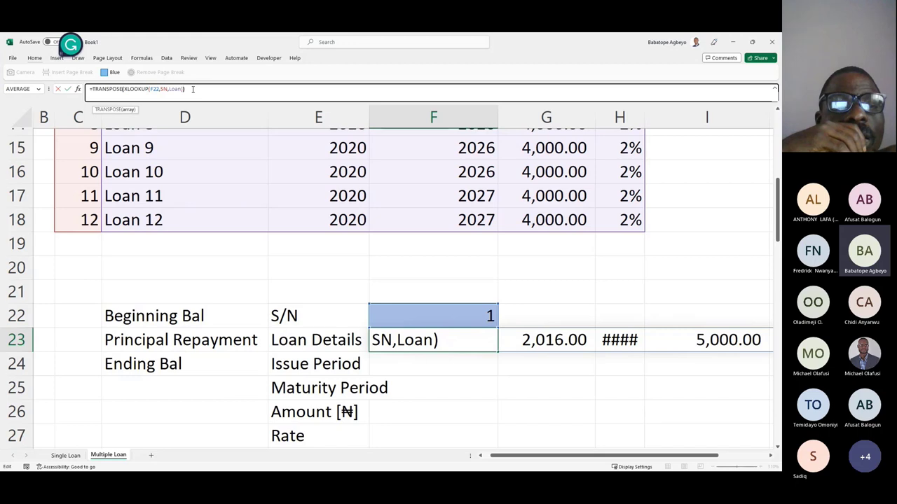
{"action": "type", "text": ")"}
{"action": "key", "text": "Return"}
Step: Right-align the retrieved loan values in F23:F27
{"action": "left_click_drag", "start_coordinate": [387, 340], "coordinate": [435, 437]}
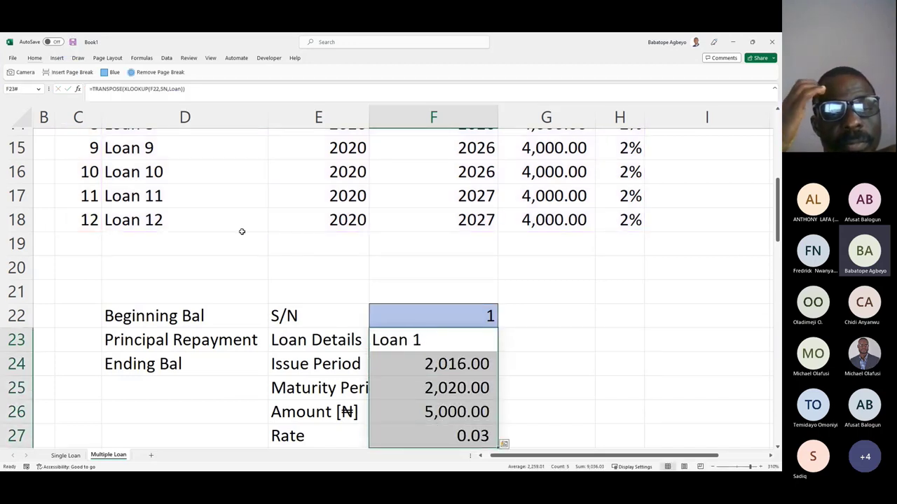
{"action": "left_click", "coordinate": [38, 60]}
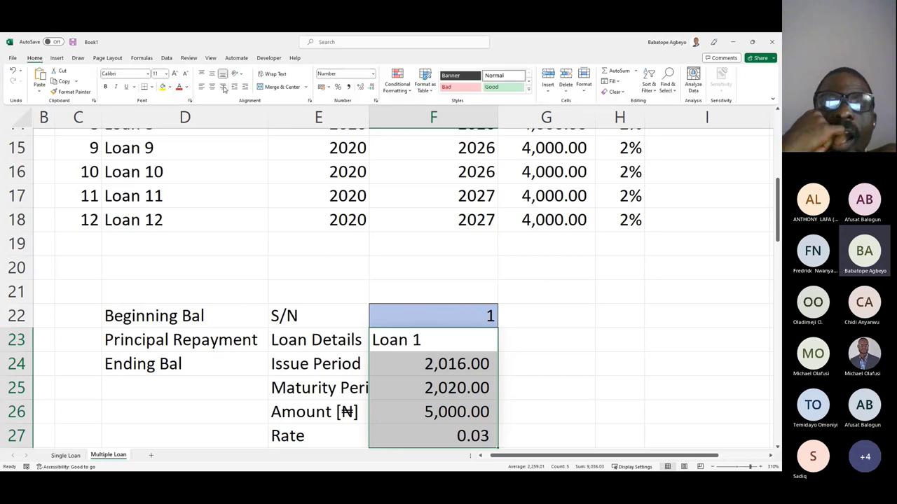
{"action": "left_click", "coordinate": [223, 87]}
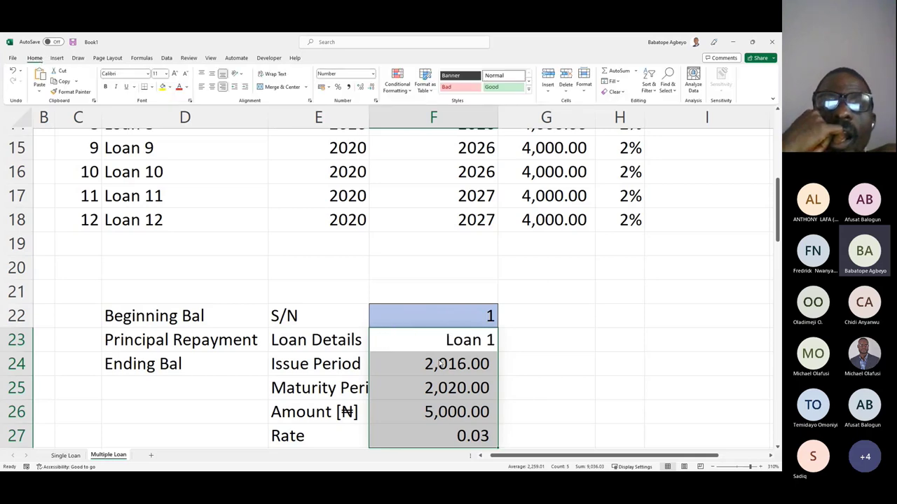
Step: Format the issue and maturity periods in F24:F25 as General and the rate in F27 as a percentage
{"action": "left_click", "coordinate": [443, 363]}
{"action": "left_click_drag", "start_coordinate": [443, 363], "coordinate": [452, 390]}
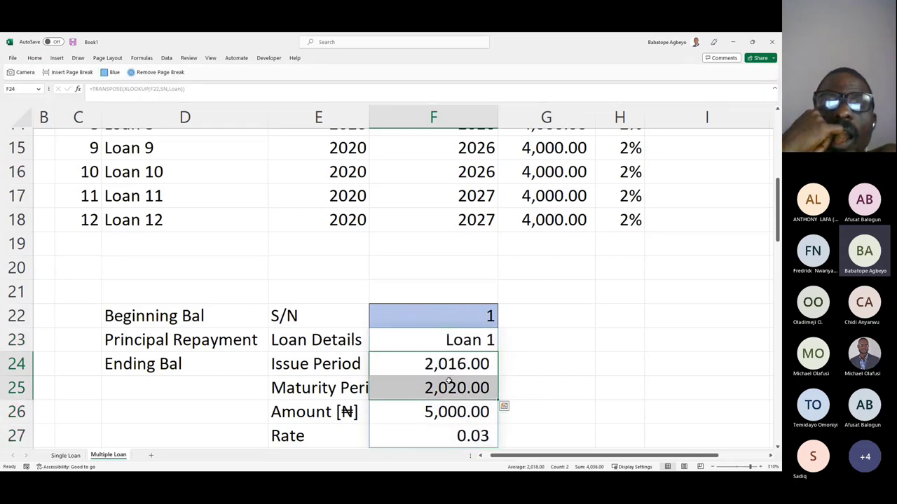
{"action": "key", "text": "ctrl+shift+asciitilde"}
{"action": "left_click", "coordinate": [463, 436]}
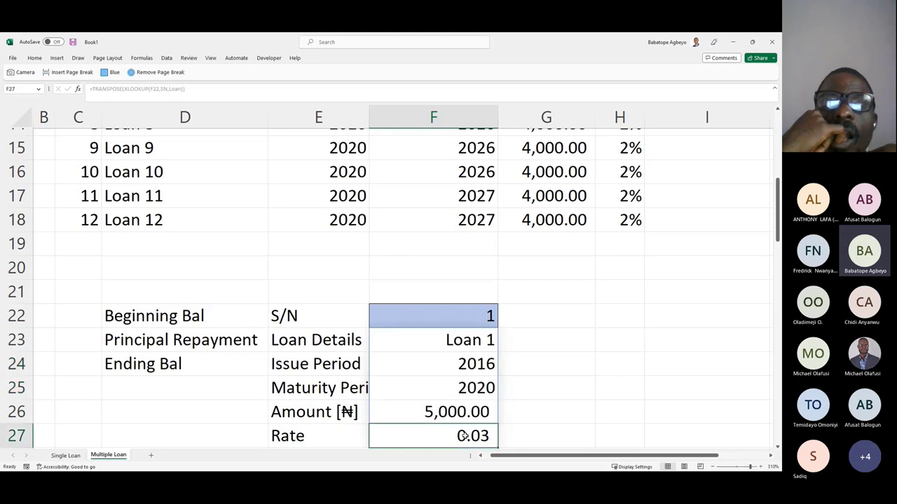
{"action": "key", "text": "ctrl+shift+percent"}
Step: Put an outline border around the loan lookup block E22:F27
{"action": "left_click", "coordinate": [568, 405]}
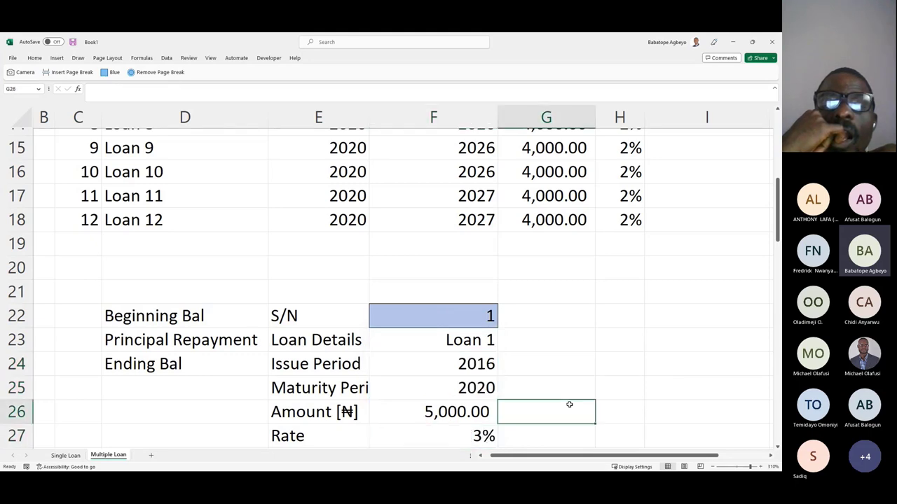
{"action": "left_click_drag", "start_coordinate": [332, 312], "coordinate": [463, 439]}
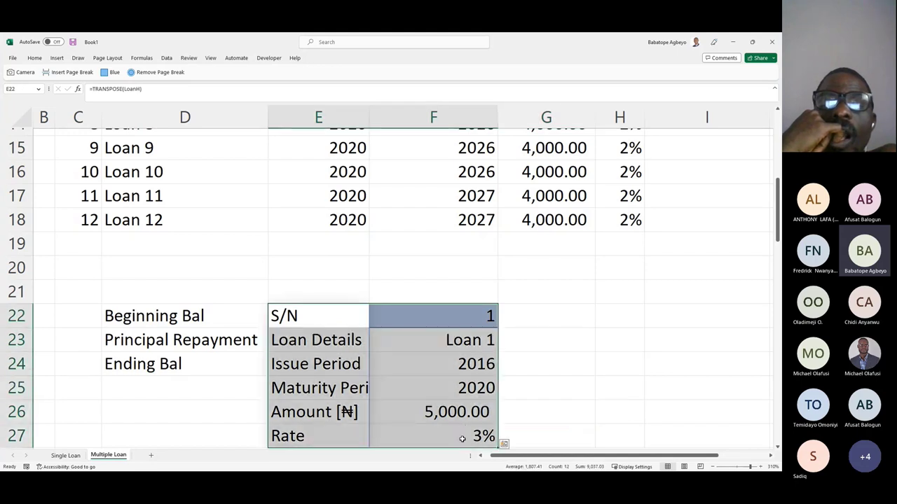
{"action": "left_click", "coordinate": [565, 408]}
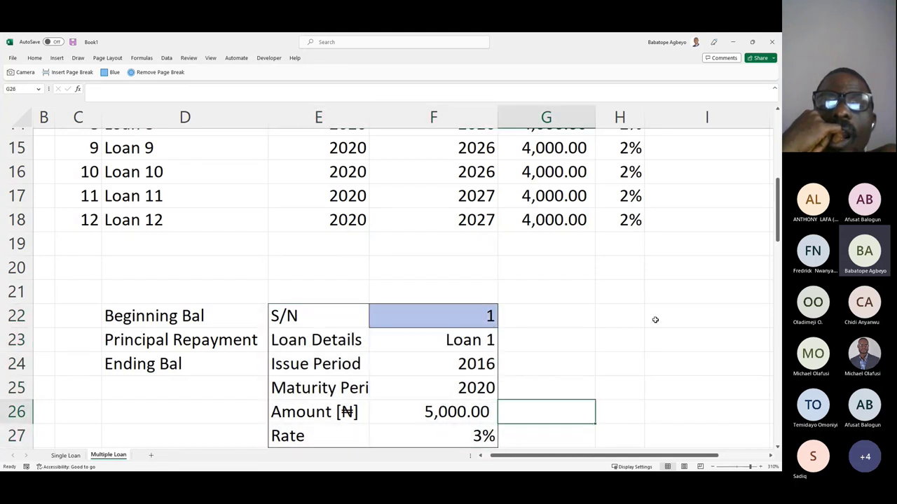
Step: Insert two blank rows at row 20, between the loan table and the lookup block
{"action": "left_click_drag", "start_coordinate": [777, 223], "coordinate": [778, 217]}
{"action": "left_click", "coordinate": [545, 285]}
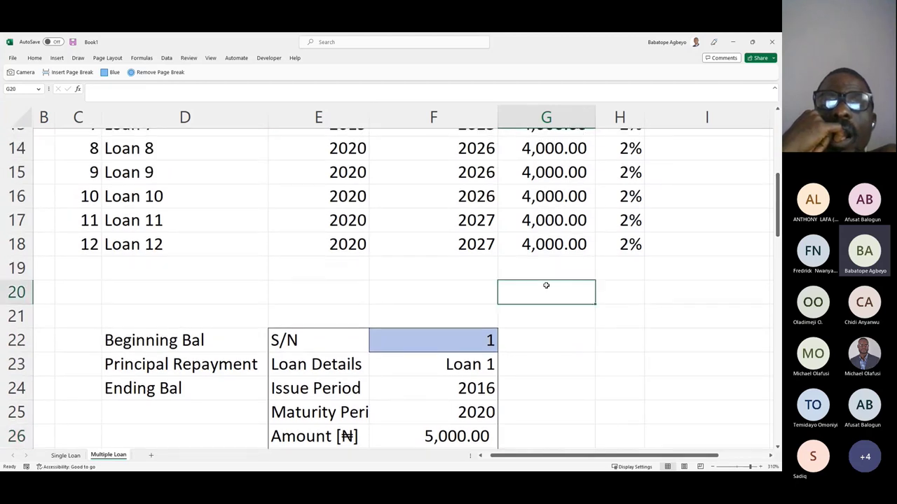
{"action": "key", "text": "shift+space"}
{"action": "key", "text": "ctrl+shift+plus"}
{"action": "key", "text": "ctrl+shift+plus"}
{"action": "scroll", "coordinate": [546, 285], "scroll_direction": "down", "scroll_amount": 5, "text": "ctrl"}
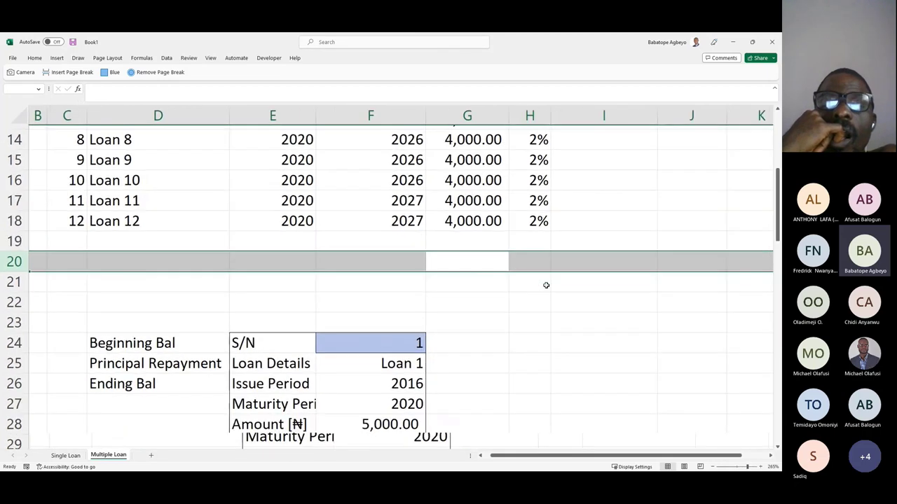
{"action": "scroll", "coordinate": [546, 285], "scroll_direction": "down", "scroll_amount": 1, "text": "ctrl"}
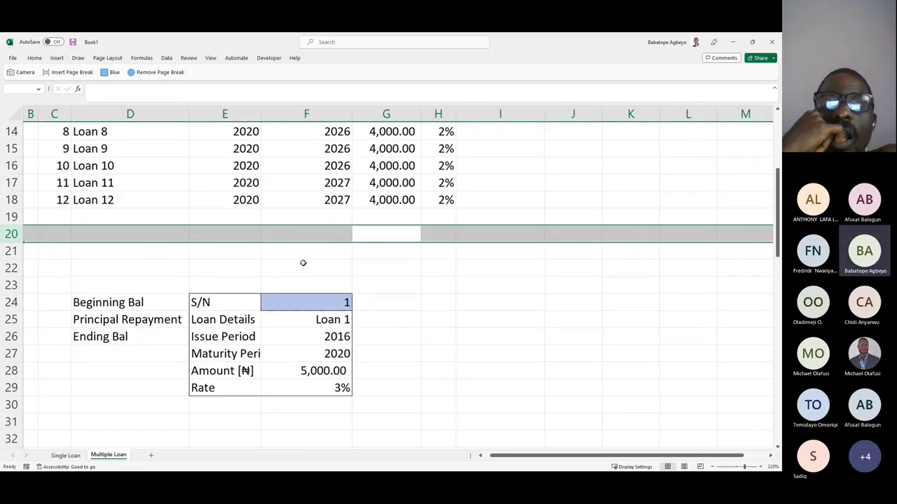
Step: Enter the opening period date 31 Dec 2017 in cell I22, above the schedule area
{"action": "left_click", "coordinate": [483, 275]}
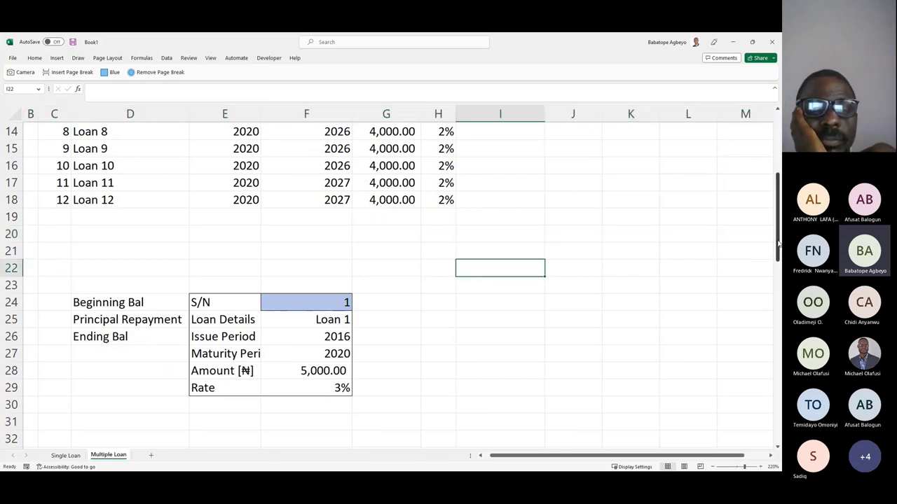
{"action": "left_click_drag", "start_coordinate": [777, 241], "coordinate": [771, 183]}
{"action": "scroll", "coordinate": [770, 184], "scroll_direction": "up", "scroll_amount": 1}
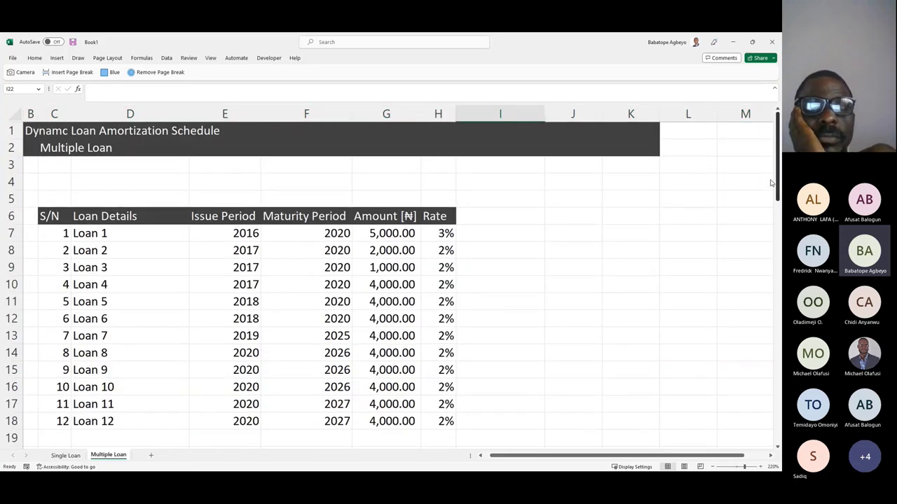
{"action": "left_click_drag", "start_coordinate": [771, 184], "coordinate": [769, 238]}
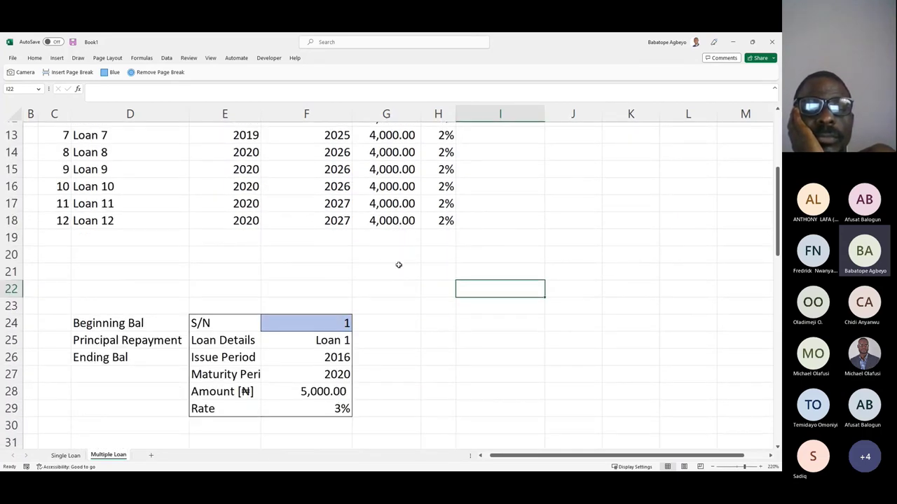
{"action": "type", "text": "31"}
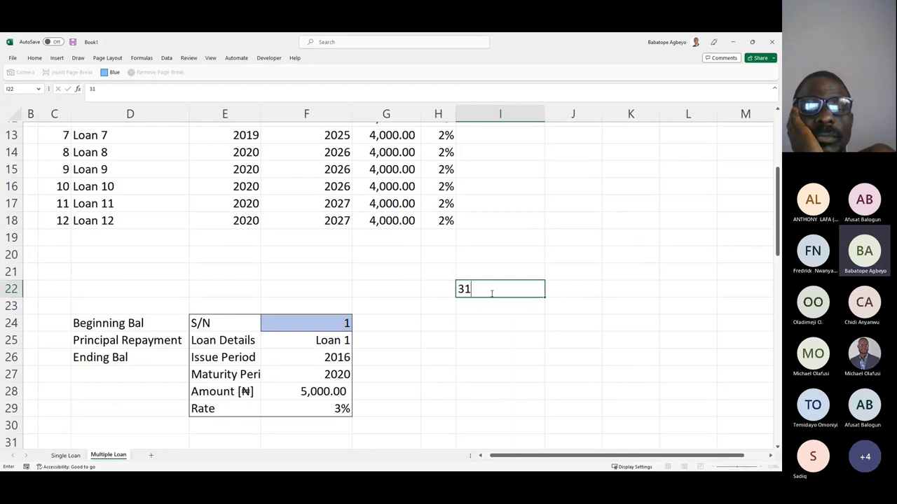
{"action": "type", "text": "dec2017"}
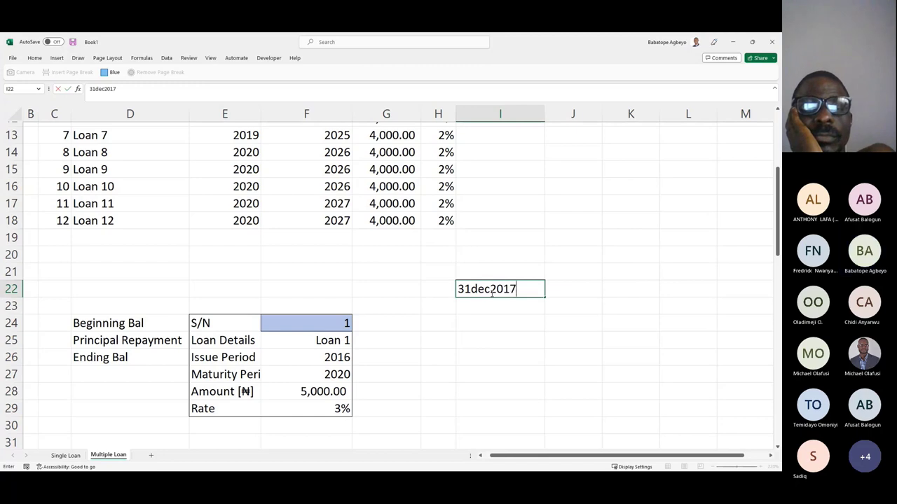
{"action": "key", "text": "Return"}
Step: Format I22 as a date with the 14-Mar-12 type
{"action": "left_click", "coordinate": [493, 293]}
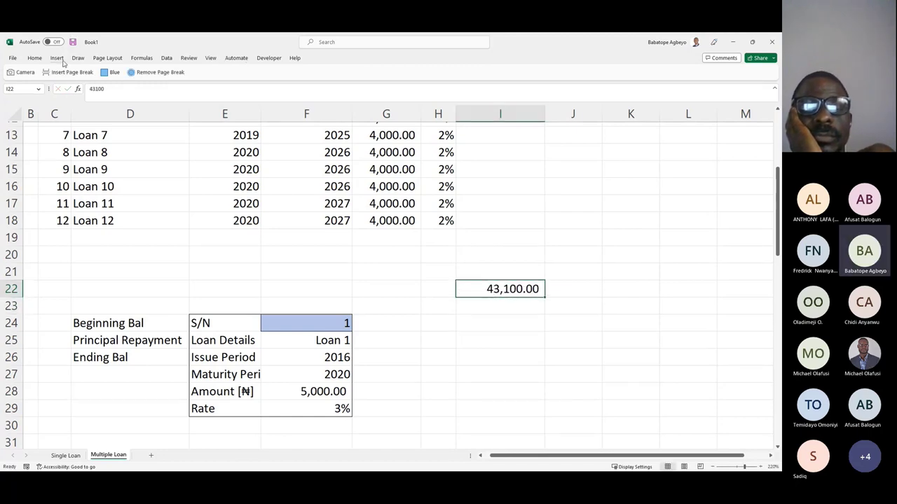
{"action": "left_click", "coordinate": [34, 57]}
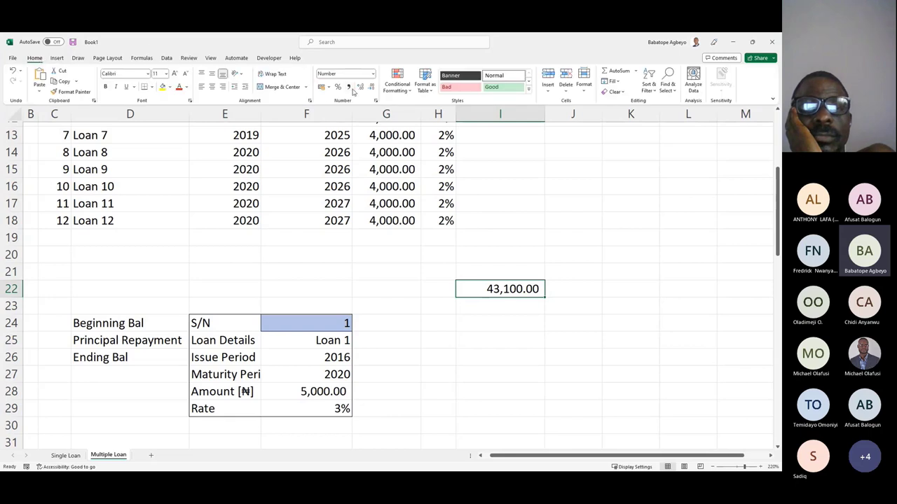
{"action": "left_click", "coordinate": [373, 73]}
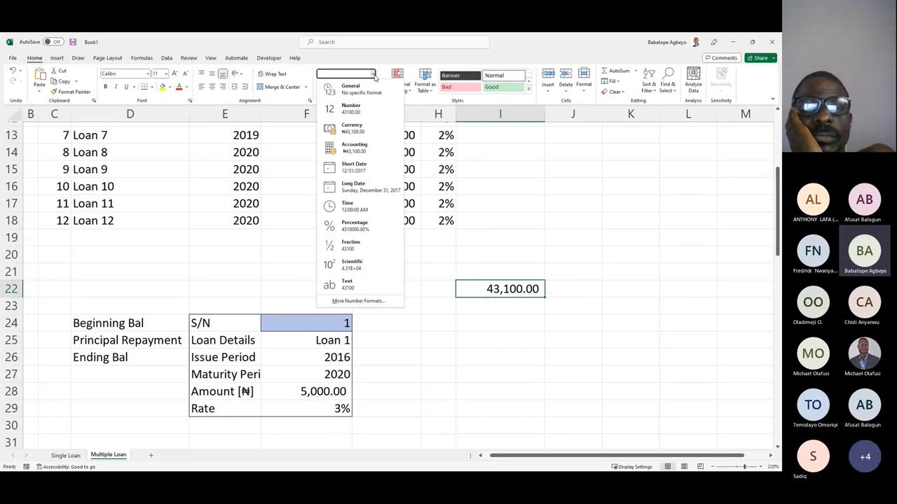
{"action": "left_click", "coordinate": [346, 301]}
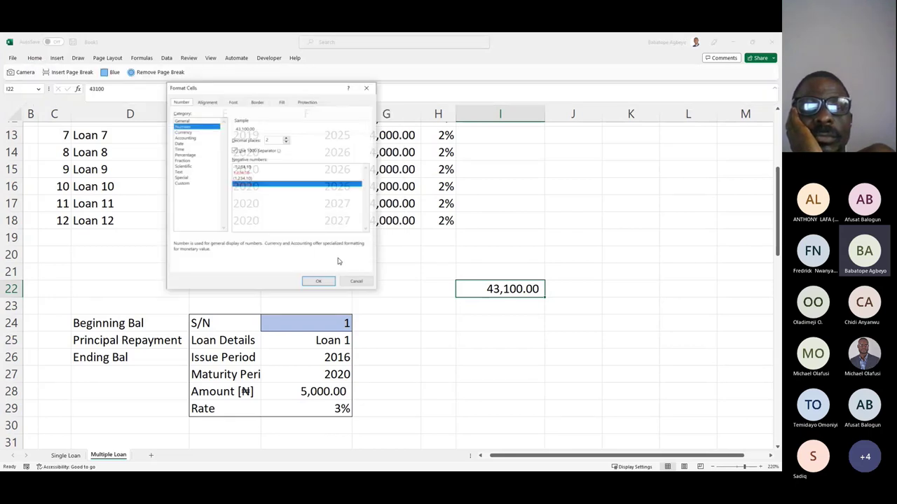
{"action": "left_click", "coordinate": [183, 145]}
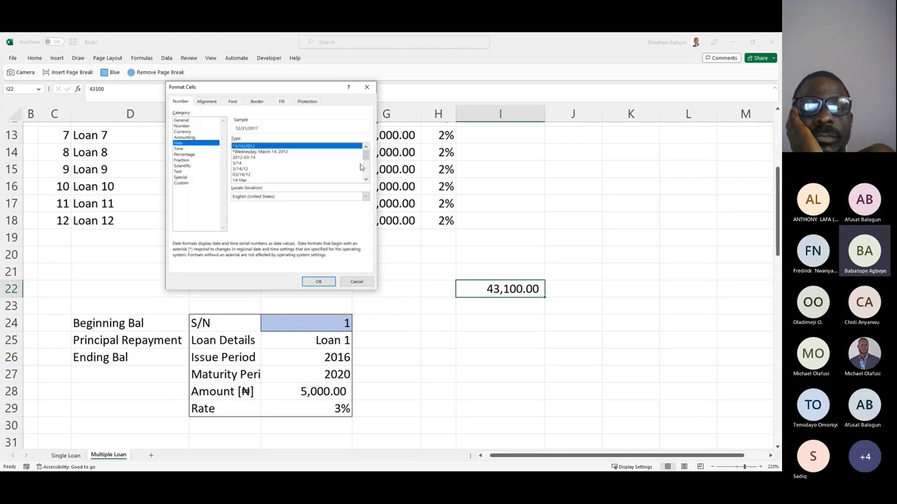
{"action": "scroll", "coordinate": [363, 172], "scroll_direction": "down", "scroll_amount": 1}
{"action": "left_click", "coordinate": [249, 175]}
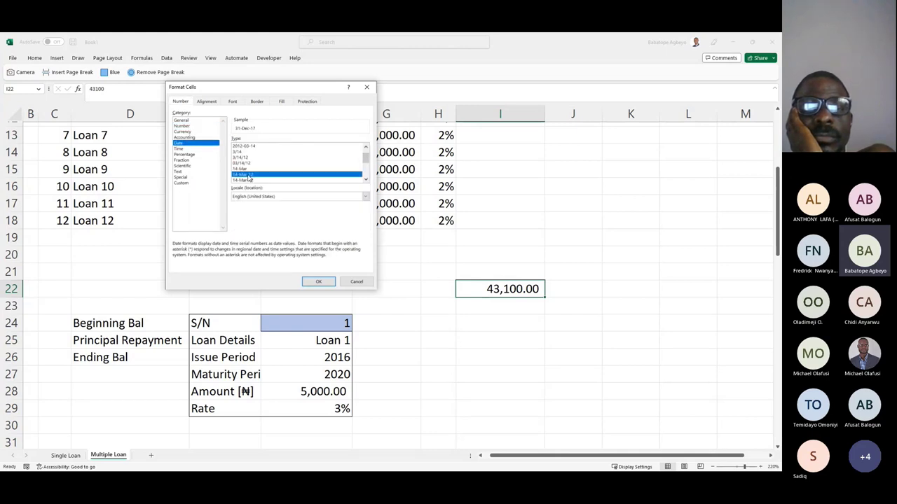
{"action": "left_click", "coordinate": [318, 281]}
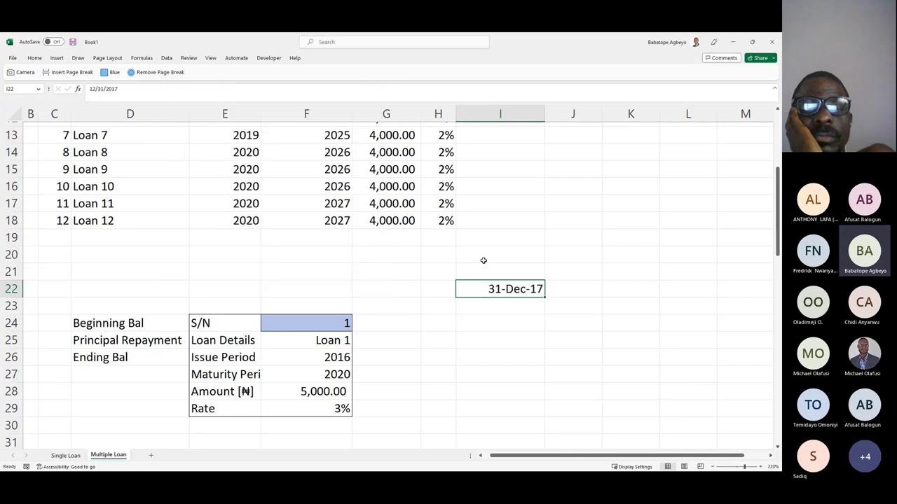
Step: Enter =I22+1 in J21 as the first period's start date
{"action": "left_click", "coordinate": [559, 273]}
{"action": "type", "text": "="}
{"action": "key", "text": "Down"}
{"action": "key", "text": "Left"}
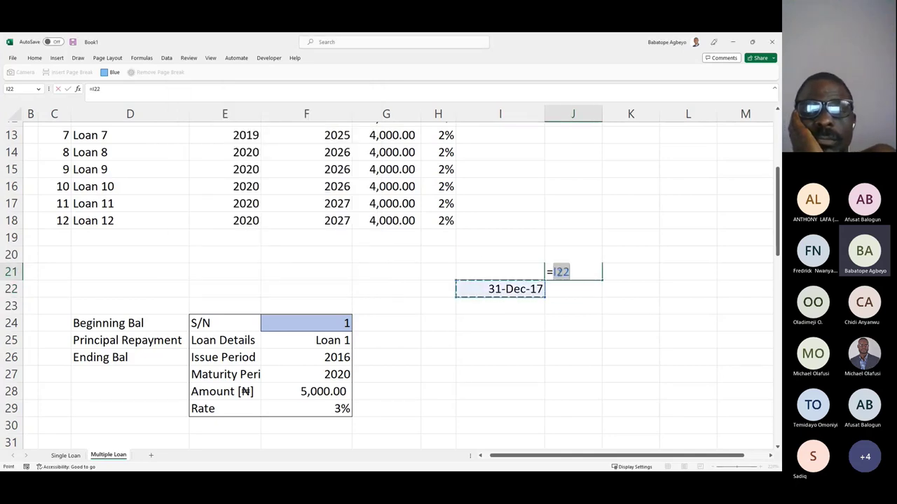
{"action": "type", "text": "+1"}
{"action": "key", "text": "Return"}
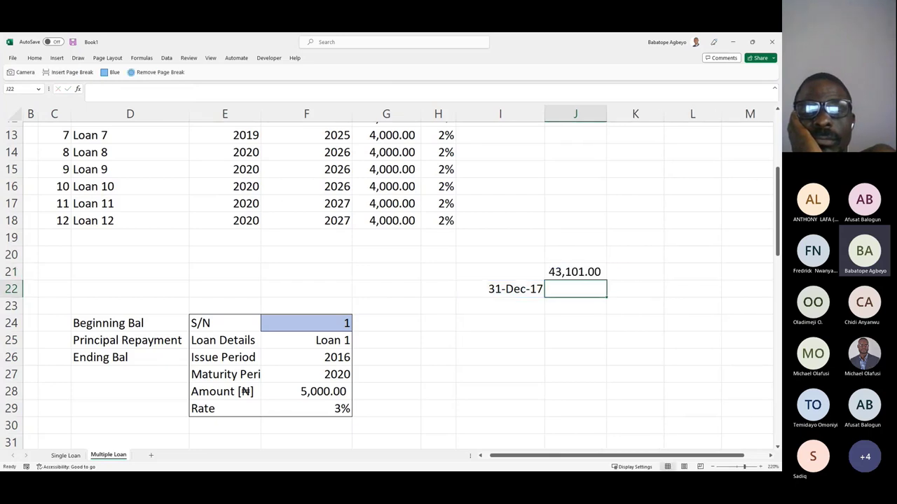
Step: Enter =EOMONTH(I22,12) in J22 as the first period's end date
{"action": "key", "text": "alt+Tab"}
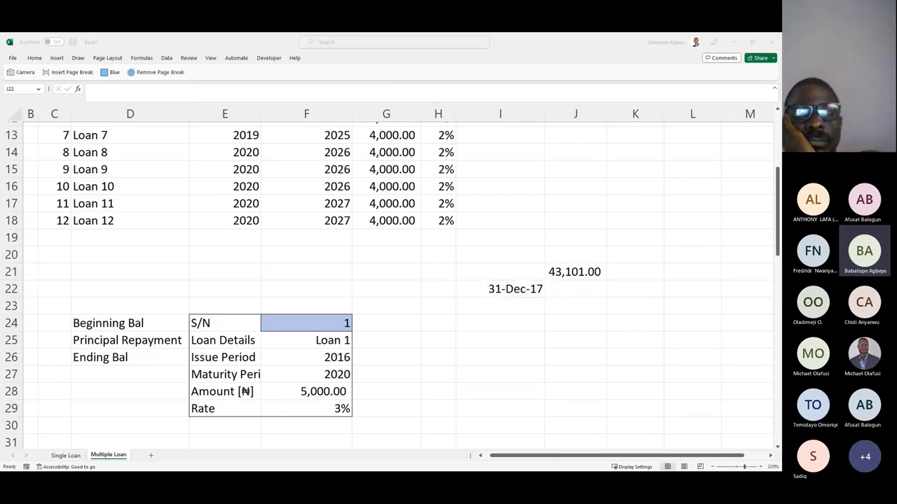
{"action": "left_click", "coordinate": [579, 287]}
{"action": "type", "text": "=e"}
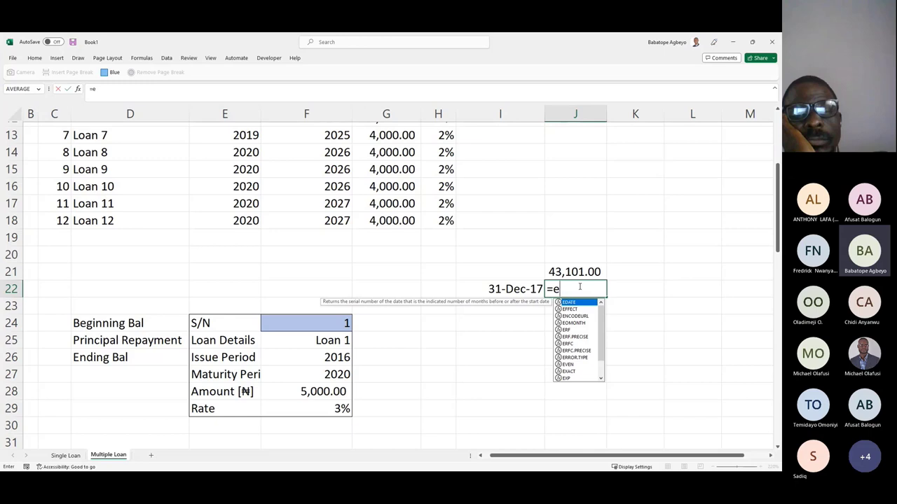
{"action": "key", "text": "Down"}
{"action": "key", "text": "Down"}
{"action": "key", "text": "Down"}
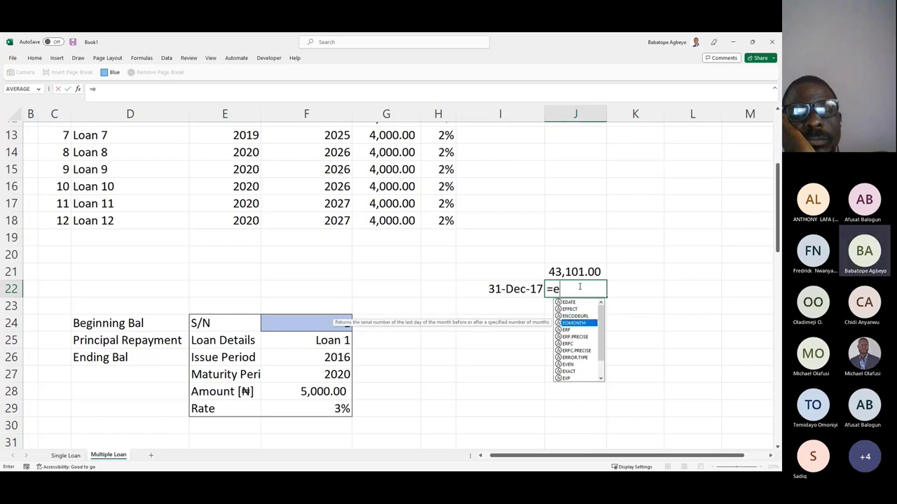
{"action": "key", "text": "Tab"}
{"action": "left_click", "coordinate": [518, 288]}
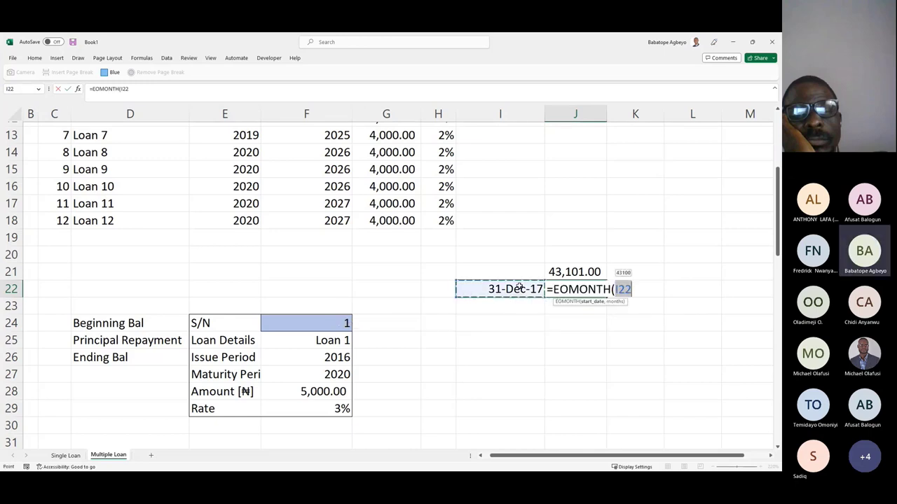
{"action": "type", "text": ",12)"}
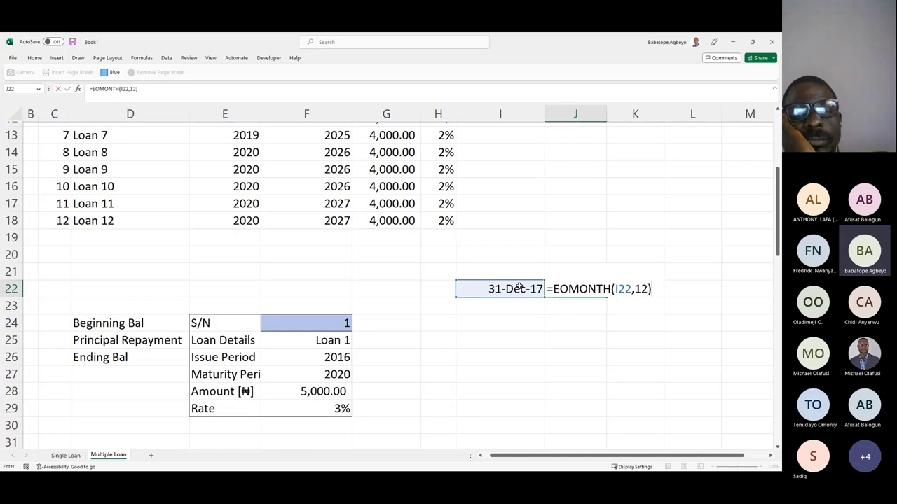
{"action": "key", "text": "Return"}
Step: Copy the date format from I22 onto the period dates in J21:J22
{"action": "key", "text": "Up"}
{"action": "key", "text": "Up"}
{"action": "left_click", "coordinate": [519, 287]}
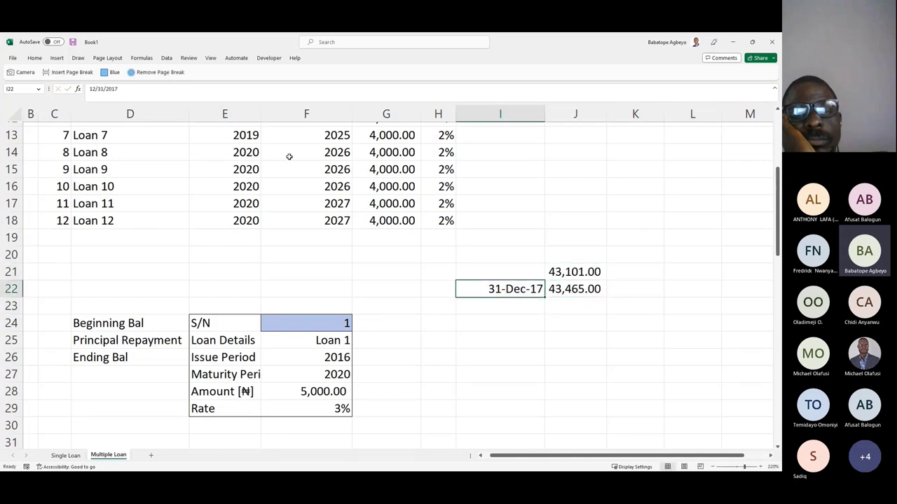
{"action": "left_click", "coordinate": [34, 58]}
{"action": "left_click", "coordinate": [71, 91]}
{"action": "mouse_move", "coordinate": [572, 274]}
{"action": "left_mouse_down"}
{"action": "mouse_move", "coordinate": [581, 285]}
{"action": "mouse_move", "coordinate": [597, 284]}
{"action": "left_mouse_up"}
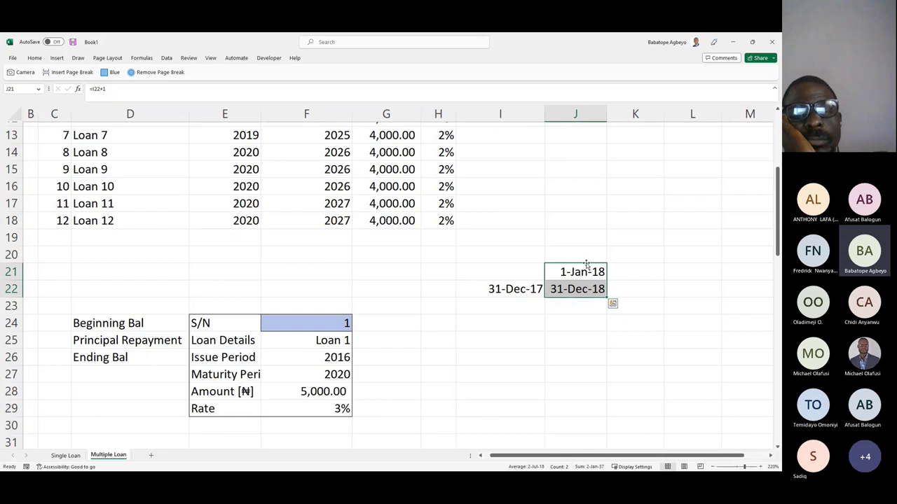
Step: Fill the start and end date formulas in J21:J22 across to column S
{"action": "key", "text": "shift+Right"}
{"action": "key", "text": "shift+Right"}
{"action": "key", "text": "shift+Right"}
{"action": "key", "text": "shift+Right"}
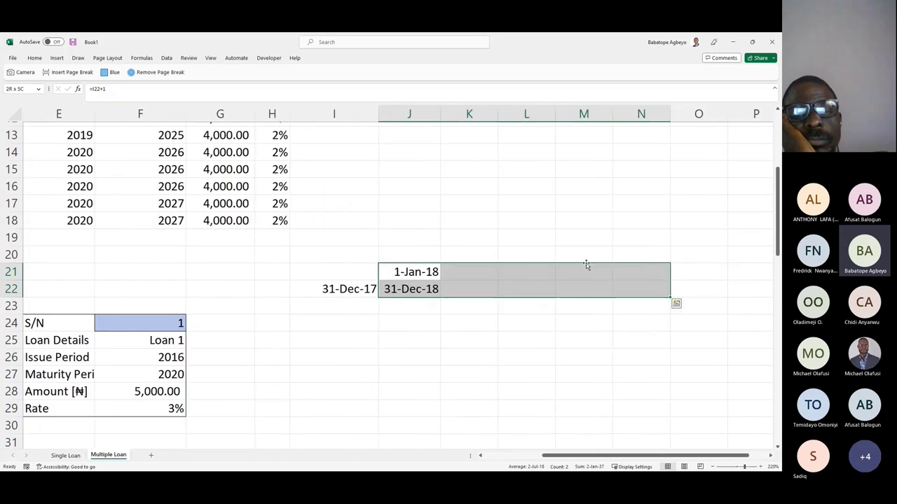
{"action": "key", "text": "shift+Right"}
{"action": "key", "text": "shift+Right"}
{"action": "key", "text": "shift+Right"}
{"action": "key", "text": "shift+Right"}
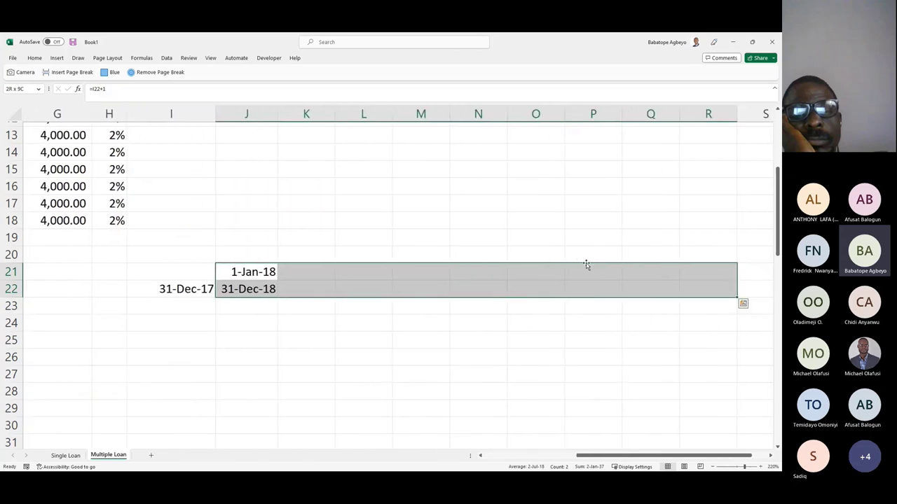
{"action": "key", "text": "ctrl+r"}
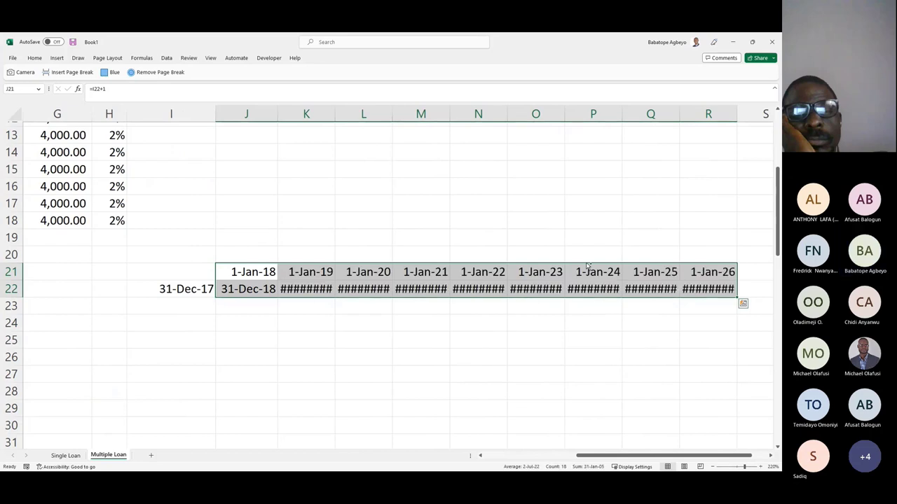
{"action": "key", "text": "shift+Right"}
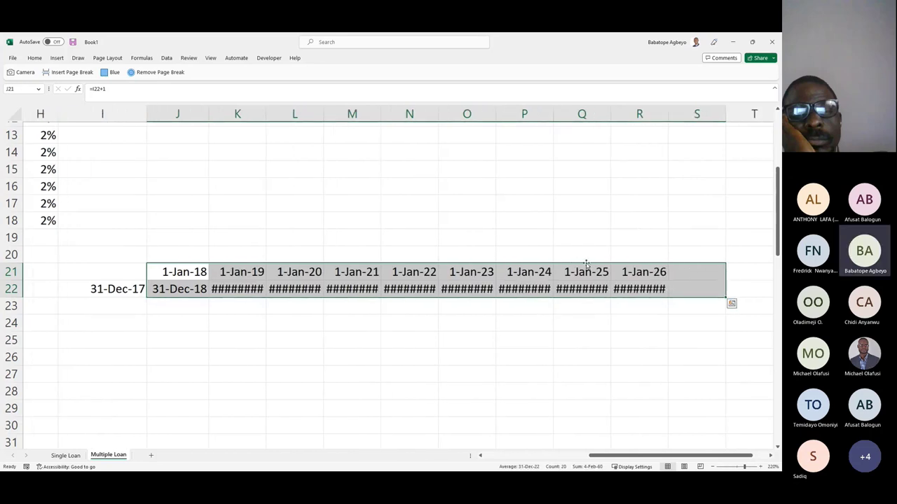
{"action": "key", "text": "ctrl+r"}
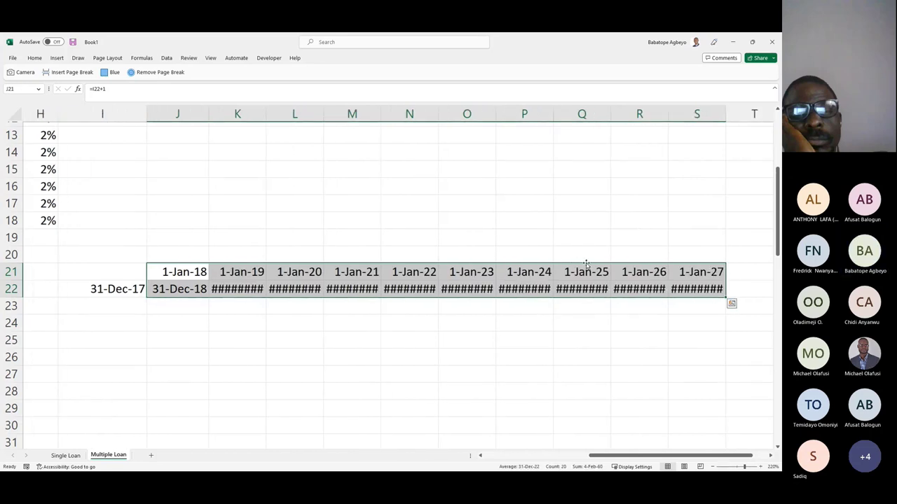
Step: Autofit the widths of columns J to S to the period dates
{"action": "key", "text": "alt+h"}
{"action": "key", "text": "o"}
{"action": "key", "text": "i"}
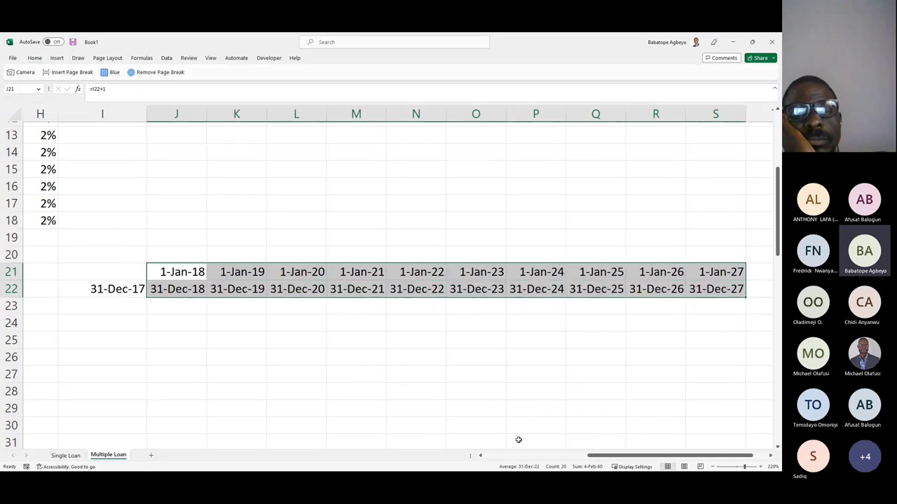
{"action": "left_click_drag", "start_coordinate": [583, 456], "coordinate": [485, 456]}
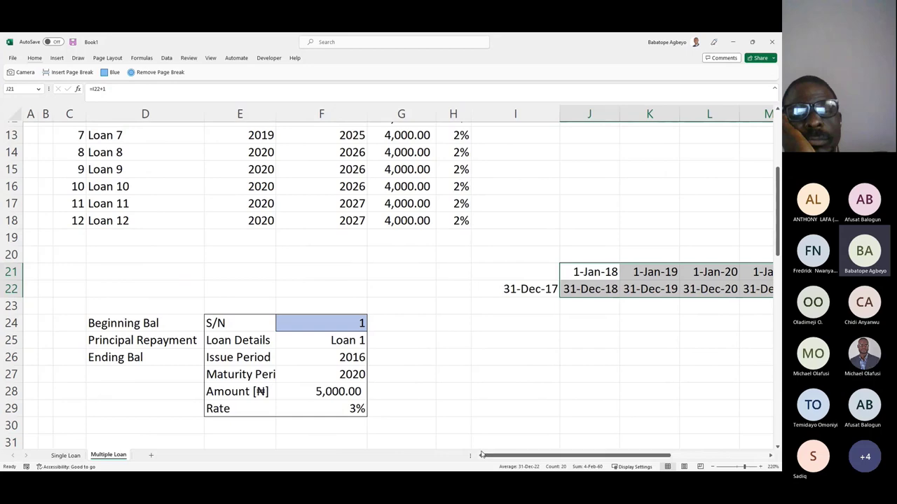
{"action": "left_click", "coordinate": [460, 374]}
{"action": "scroll", "coordinate": [459, 374], "scroll_direction": "down", "scroll_amount": 2, "text": "ctrl"}
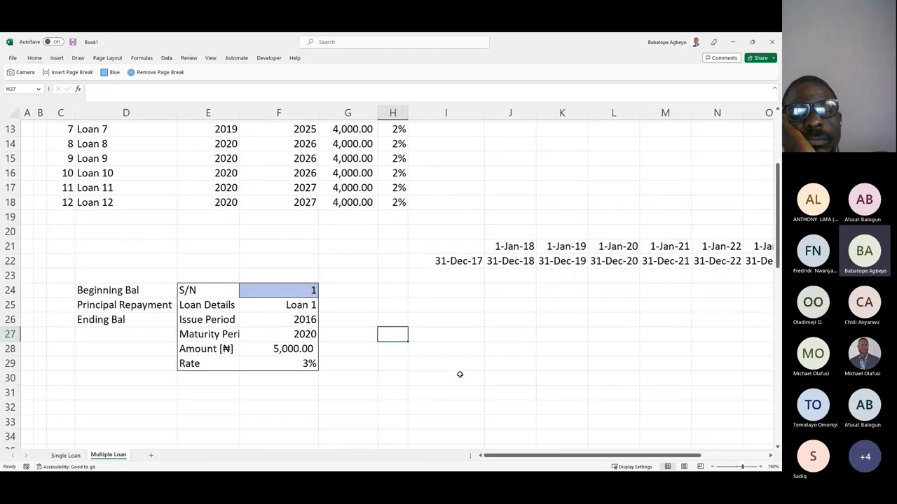
{"action": "scroll", "coordinate": [460, 375], "scroll_direction": "down", "scroll_amount": 1, "text": "ctrl"}
{"action": "left_click", "coordinate": [391, 274]}
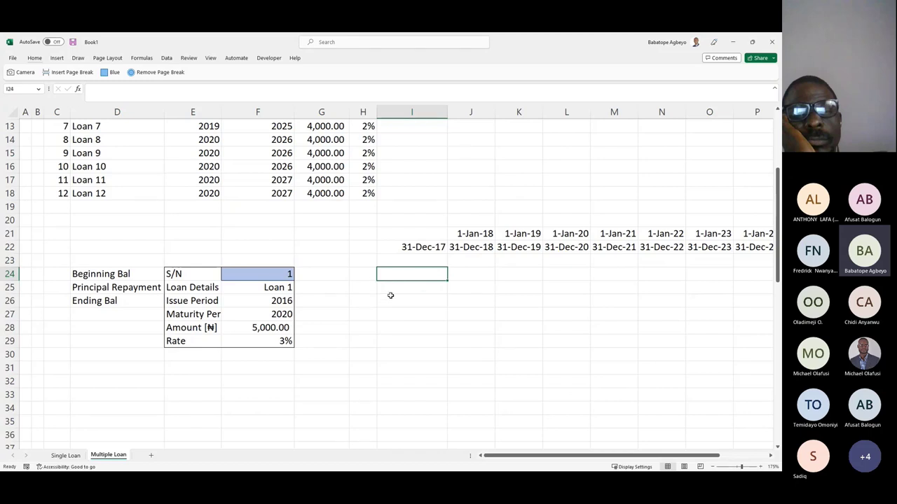
{"action": "left_click", "coordinate": [426, 293]}
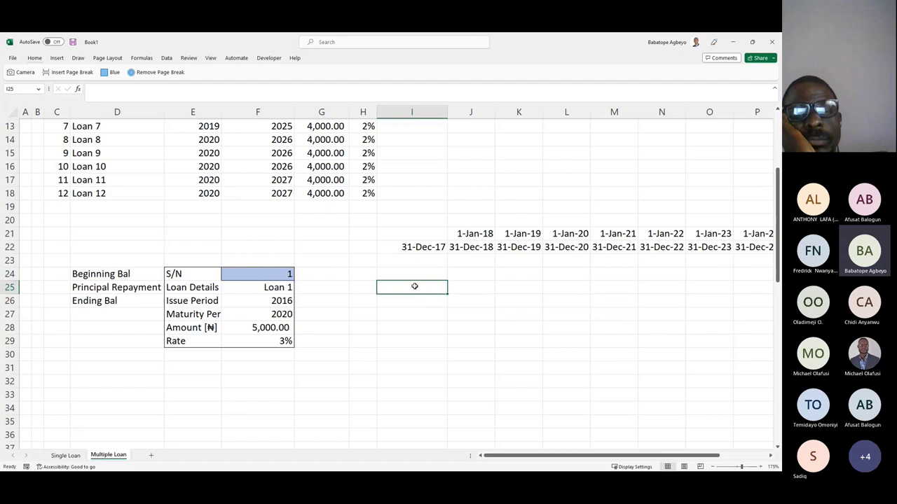
{"action": "key", "text": "Right"}
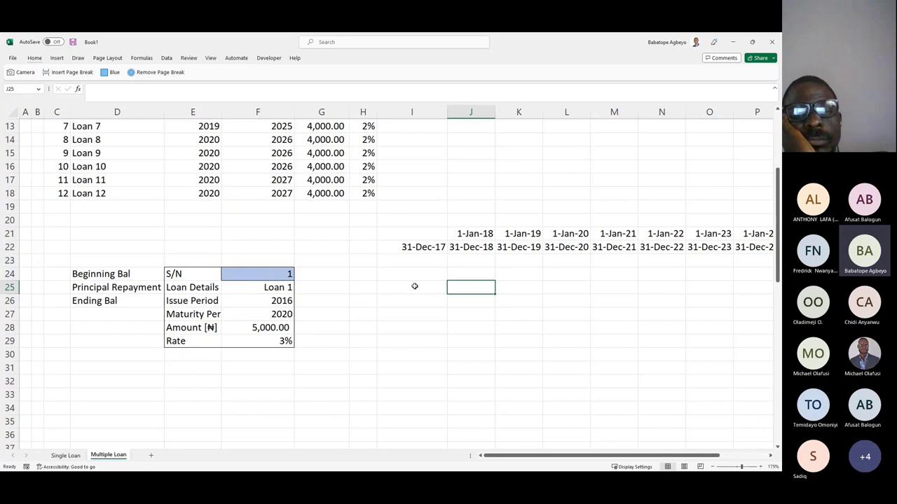
{"action": "type", "text": "="}
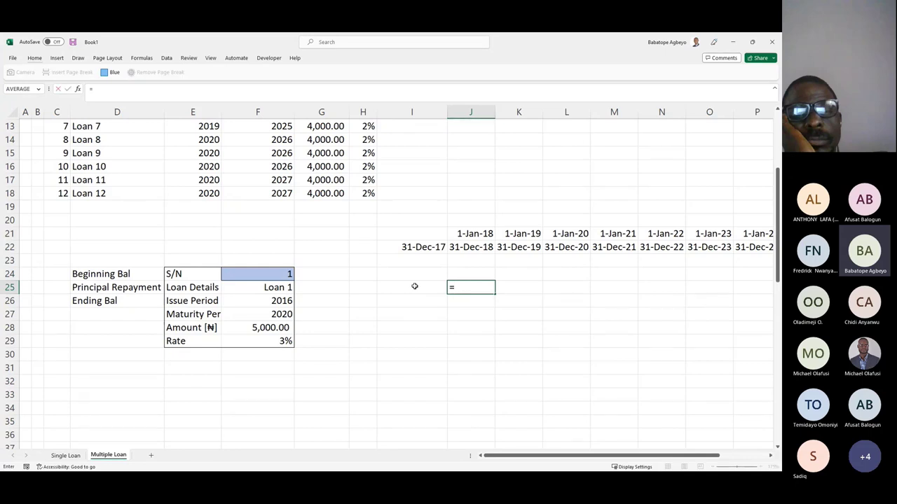
{"action": "type", "text": "p"}
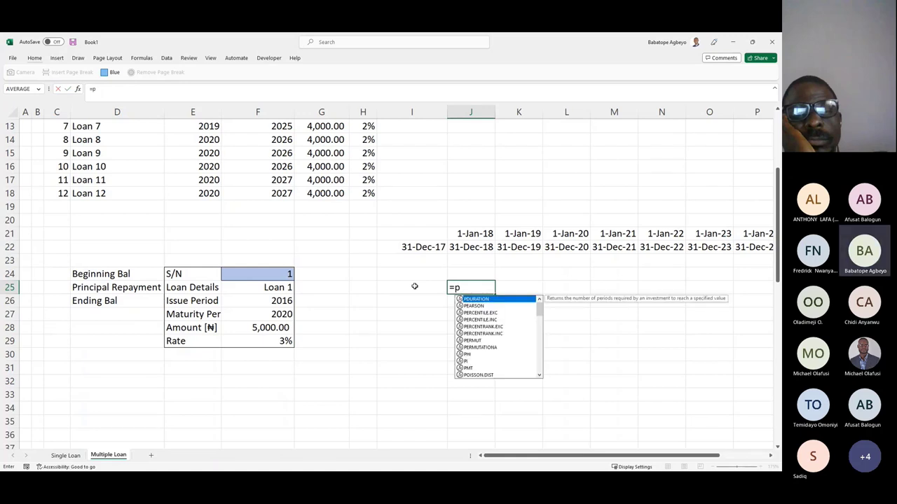
{"action": "type", "text": "p"}
{"action": "key", "text": "Tab"}
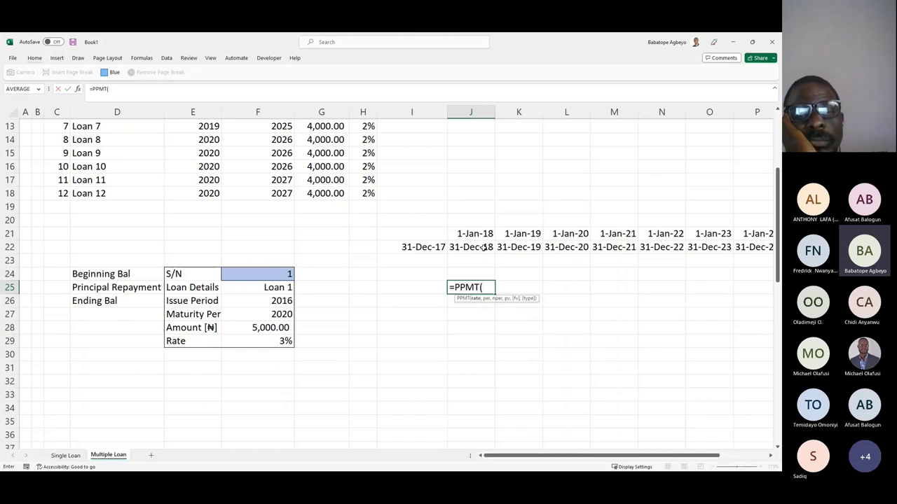
{"action": "left_click", "coordinate": [270, 342]}
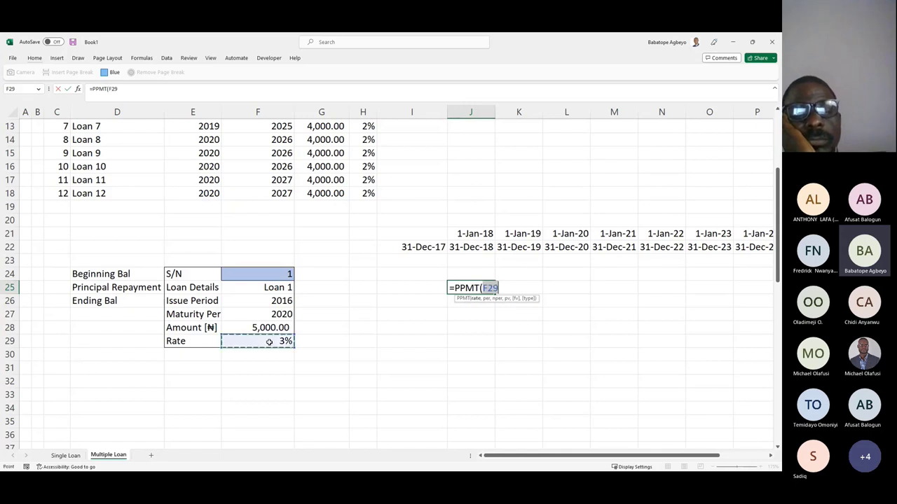
{"action": "key", "text": "F4"}
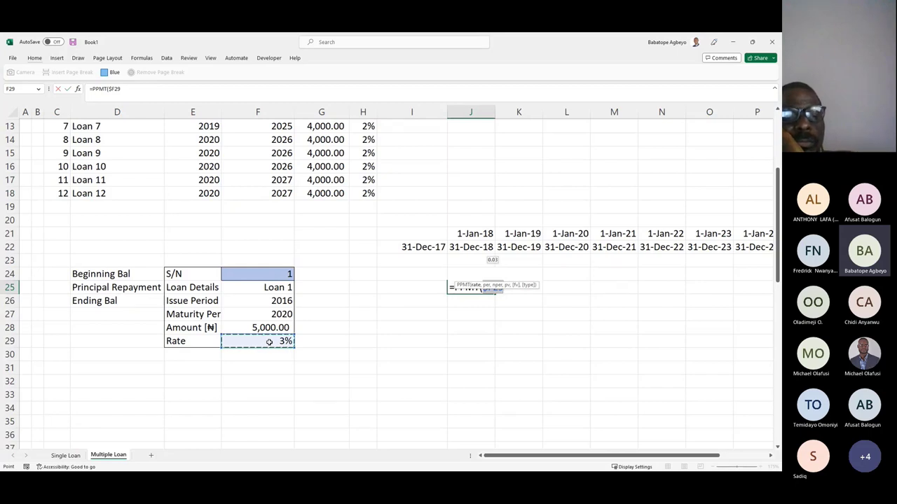
{"action": "key", "text": "F4"}
{"action": "key", "text": "F4"}
{"action": "type", "text": ","}
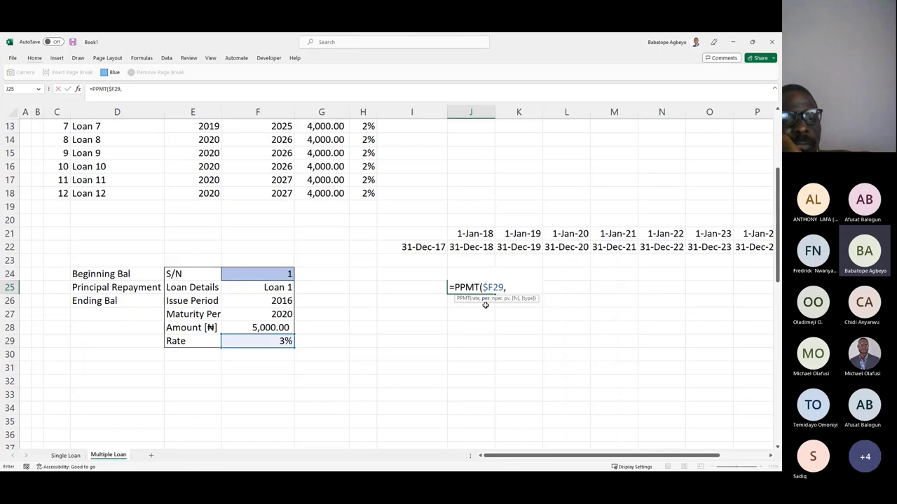
{"action": "key", "text": "Escape"}
Step: Insert a blank row at row 23, directly beneath the period end dates
{"action": "left_click", "coordinate": [465, 259]}
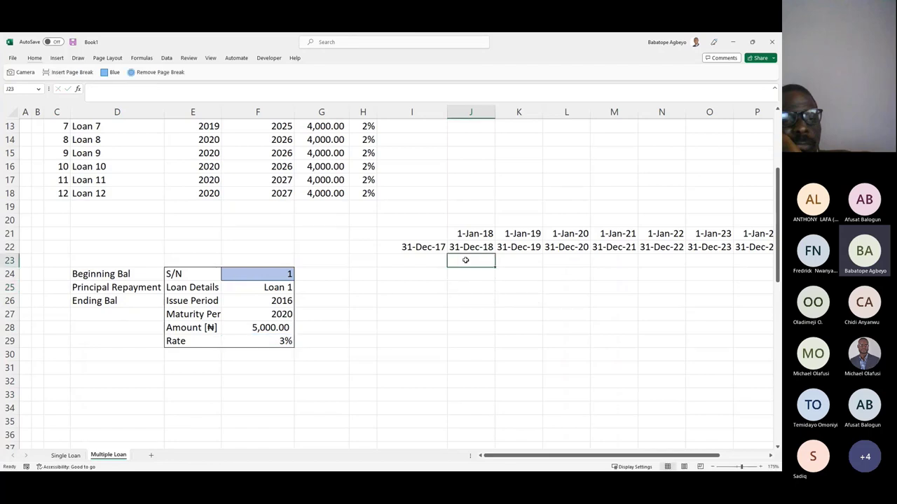
{"action": "key", "text": "shift+space"}
{"action": "key", "text": "ctrl+shift+plus"}
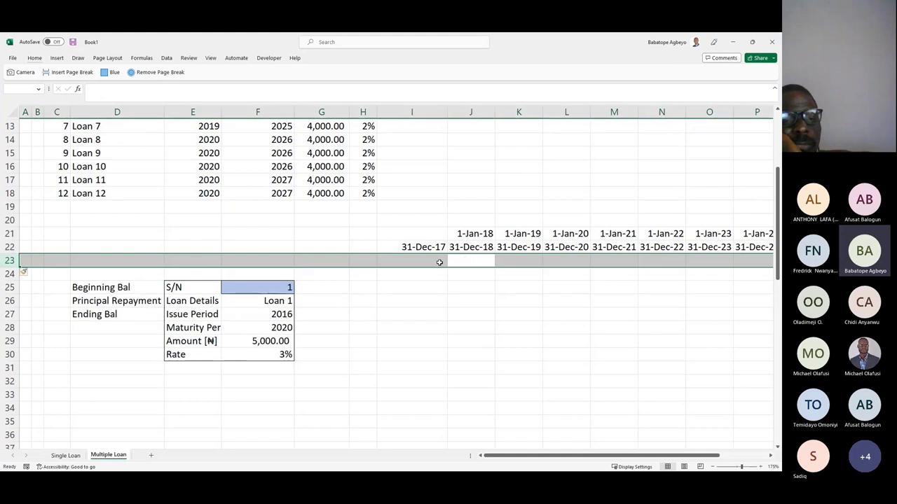
Step: Enter =YEAR(I22) in I23 and apply the General number format to the result
{"action": "left_click", "coordinate": [420, 259]}
{"action": "type", "text": "=yea"}
{"action": "key", "text": "Tab"}
{"action": "left_click", "coordinate": [419, 250]}
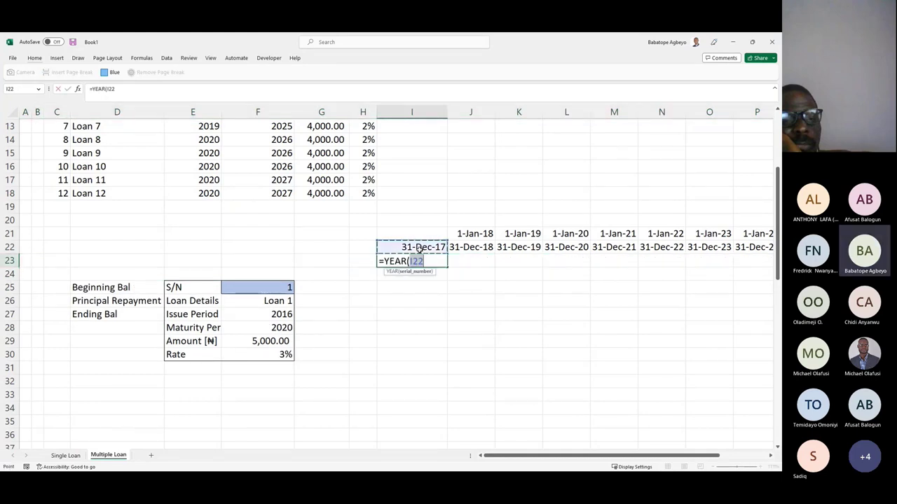
{"action": "type", "text": ")"}
{"action": "key", "text": "ctrl+Return"}
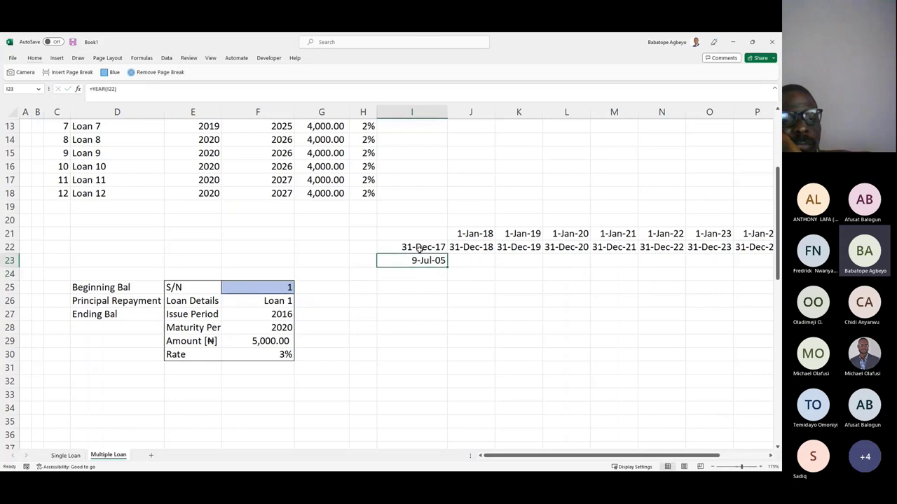
{"action": "key", "text": "ctrl+shift+1"}
{"action": "key", "text": "ctrl+shift+grave"}
Step: Fill the year formula from I23 across to column S
{"action": "key", "text": "shift+Right"}
{"action": "key", "text": "shift+Right"}
{"action": "key", "text": "shift+Right"}
{"action": "key", "text": "shift+Right"}
{"action": "key", "text": "shift+Right"}
{"action": "key", "text": "shift+Right"}
{"action": "key", "text": "shift+Right"}
{"action": "key", "text": "shift+Right"}
{"action": "key", "text": "shift+Right"}
{"action": "key", "text": "shift+Right"}
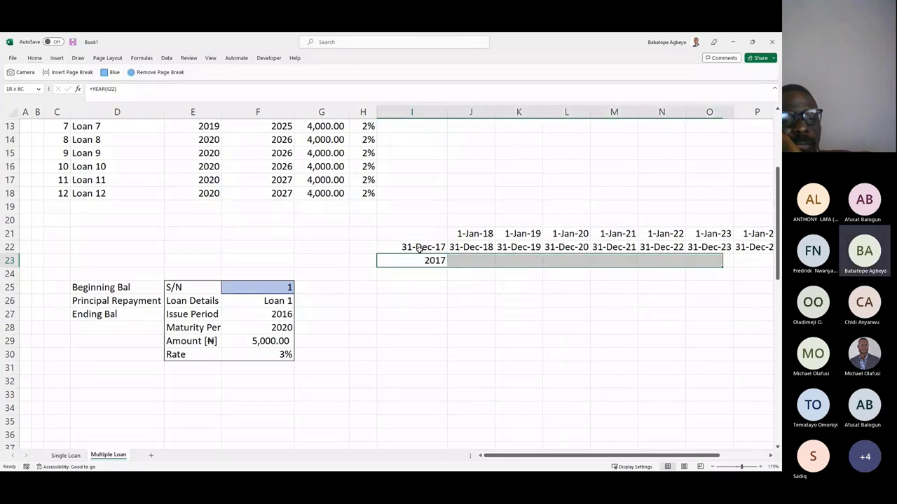
{"action": "key", "text": "shift+Left"}
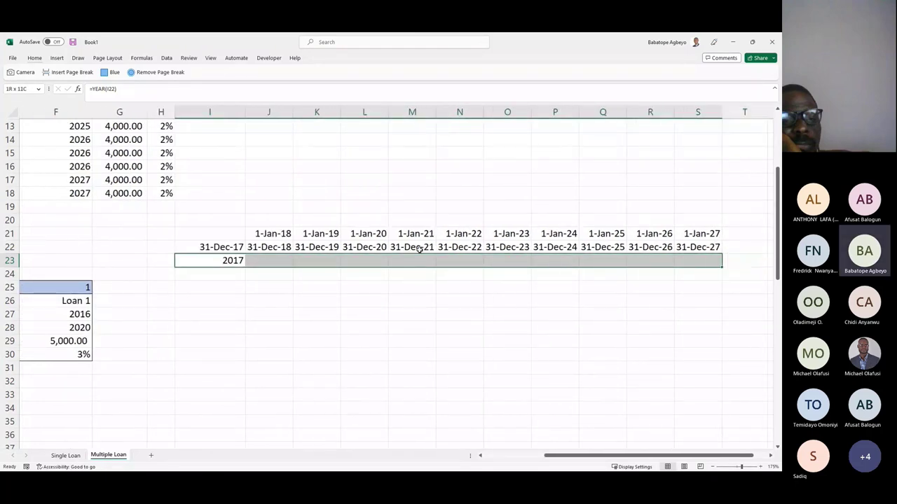
{"action": "key", "text": "ctrl+r"}
Step: Begin a PPMT formula in J26 on the Principal Repayment row, with the column-locked rate $F30 as its first argument
{"action": "key", "text": "Left"}
{"action": "key", "text": "Left"}
{"action": "key", "text": "Left"}
{"action": "key", "text": "Left"}
{"action": "key", "text": "Left"}
{"action": "key", "text": "Left"}
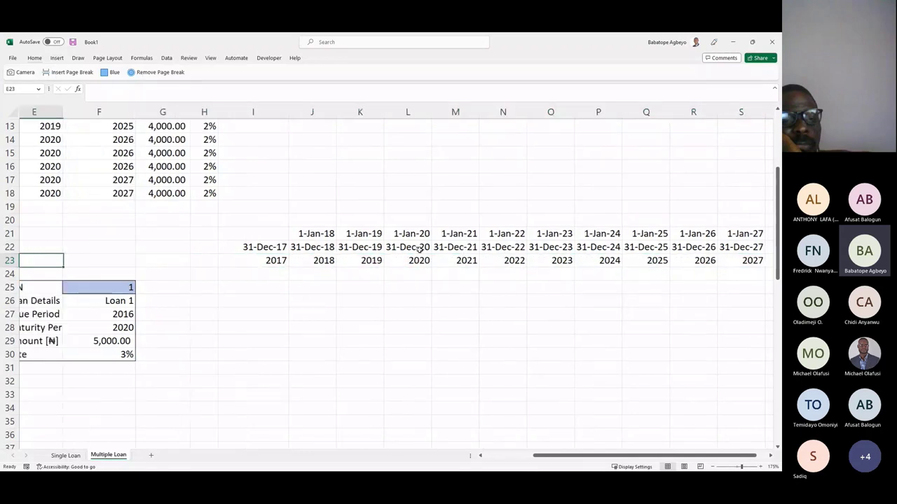
{"action": "key", "text": "Left"}
{"action": "key", "text": "Right"}
{"action": "key", "text": "Down"}
{"action": "key", "text": "Right"}
{"action": "key", "text": "Right"}
{"action": "key", "text": "Right"}
{"action": "key", "text": "Right"}
{"action": "key", "text": "Right"}
{"action": "key", "text": "Right"}
{"action": "key", "text": "Down"}
{"action": "key", "text": "Down"}
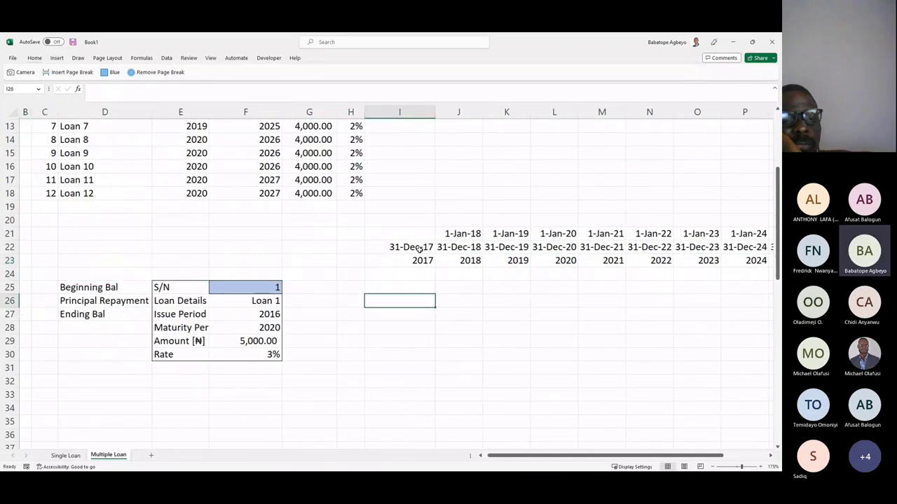
{"action": "key", "text": "Right"}
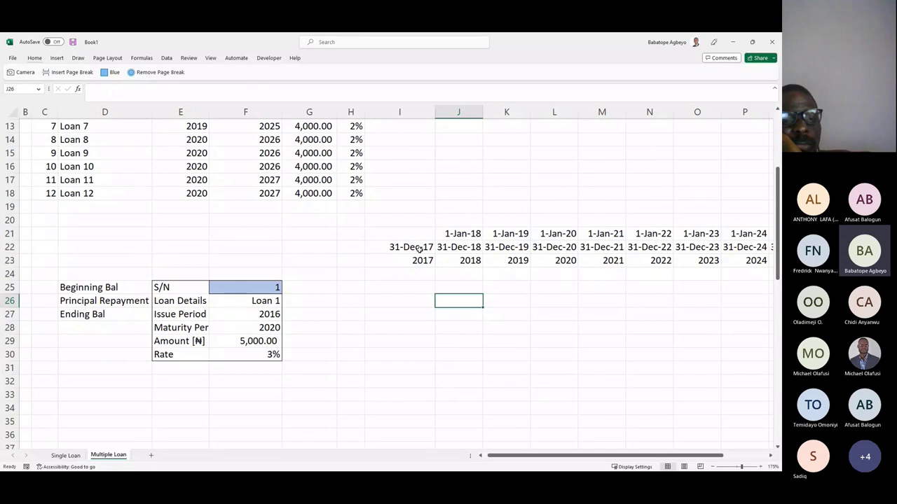
{"action": "type", "text": "=pp"}
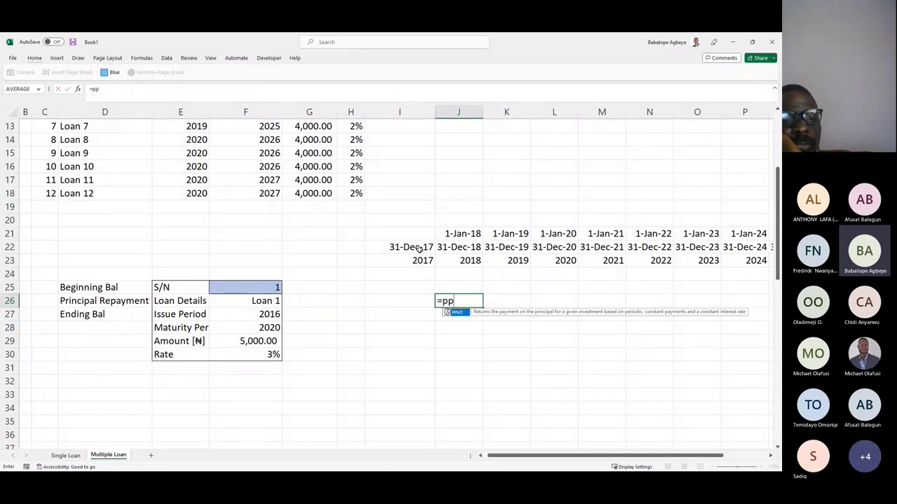
{"action": "key", "text": "Tab"}
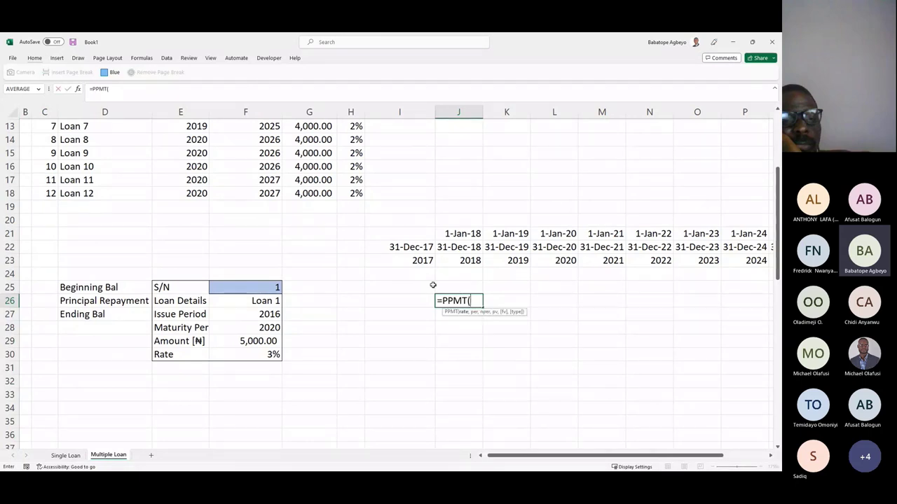
{"action": "left_click", "coordinate": [274, 354]}
{"action": "key", "text": "F4"}
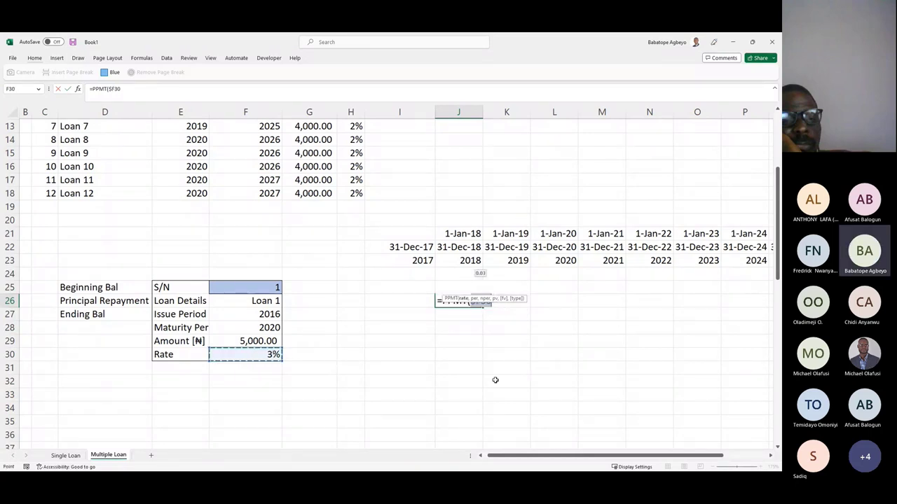
{"action": "type", "text": ","}
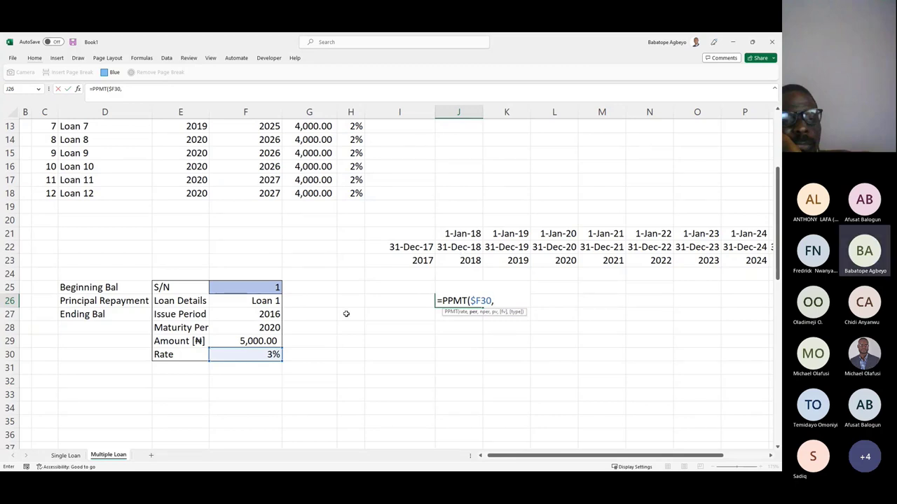
Step: Add the period argument (J$23-$F27)+1 to the PPMT formula, subtracting the issue period from the column's year
{"action": "left_click", "coordinate": [468, 260]}
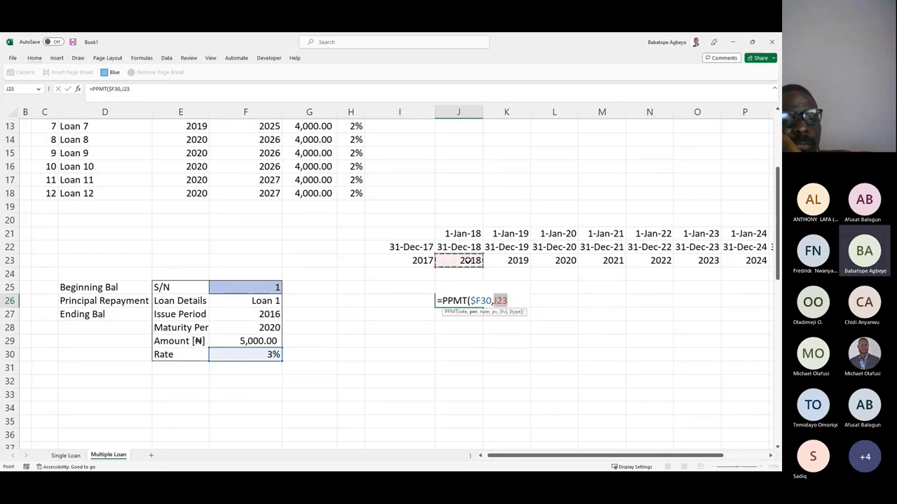
{"action": "key", "text": "F4"}
{"action": "key", "text": "F4"}
{"action": "type", "text": "-"}
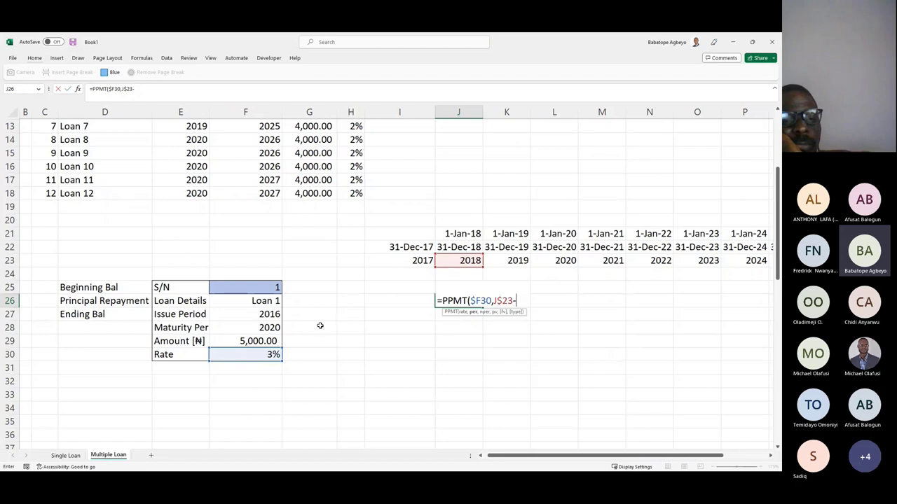
{"action": "left_click", "coordinate": [272, 314]}
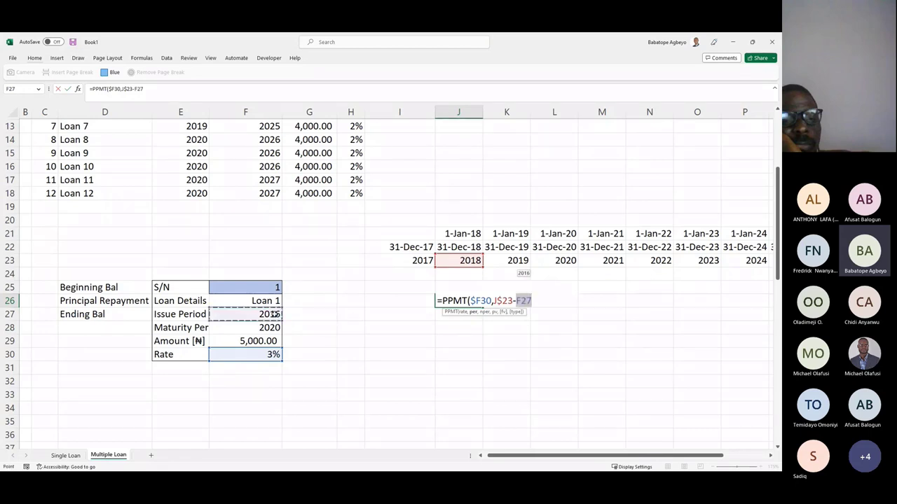
{"action": "key", "text": "F4"}
{"action": "key", "text": "F4"}
{"action": "key", "text": "F4"}
{"action": "left_click", "coordinate": [495, 299]}
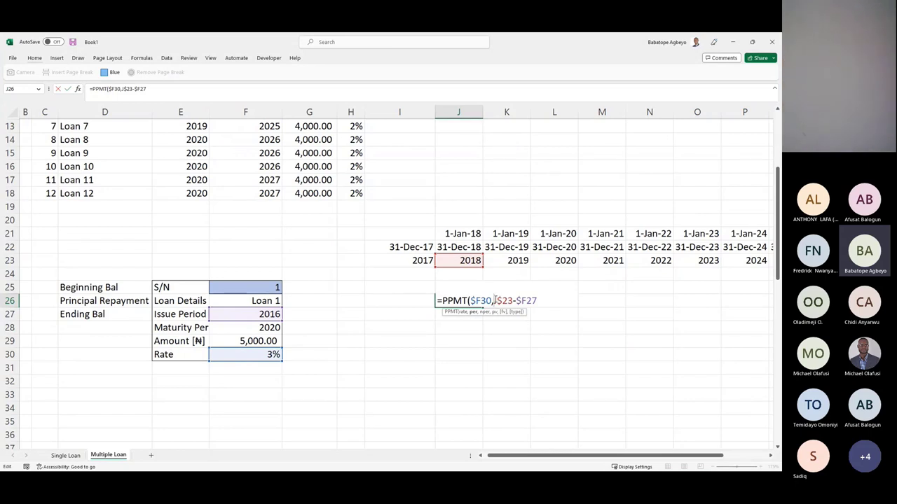
{"action": "type", "text": "(J"}
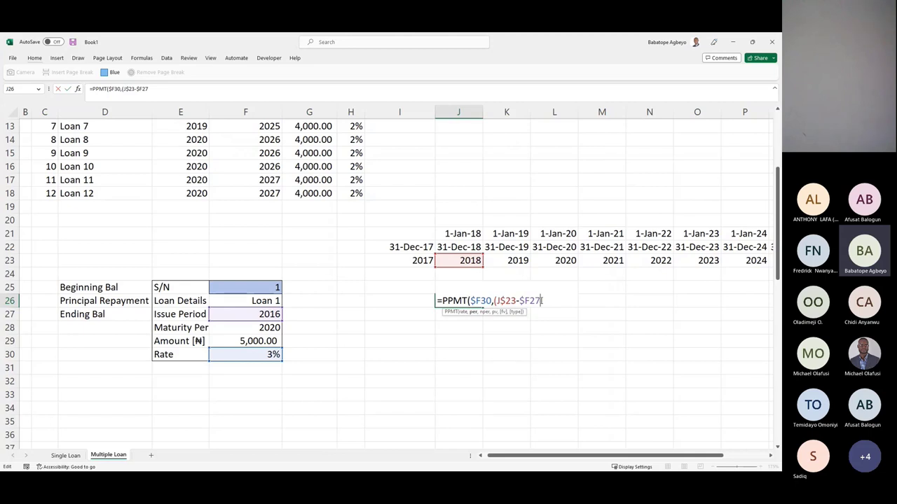
{"action": "type", "text": ")+1"}
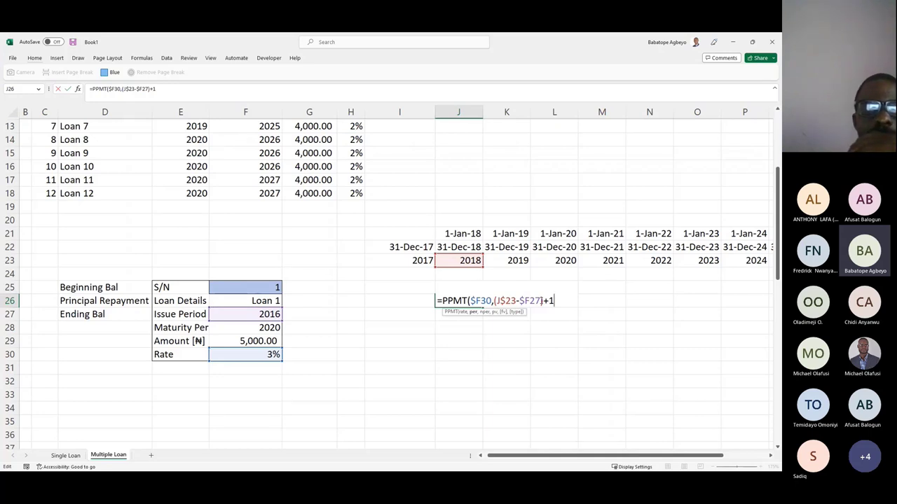
Step: Add the number-of-periods argument ($F28-$F27)+1 to the PPMT formula, subtracting the issue period from the maturity period
{"action": "type", "text": ",("}
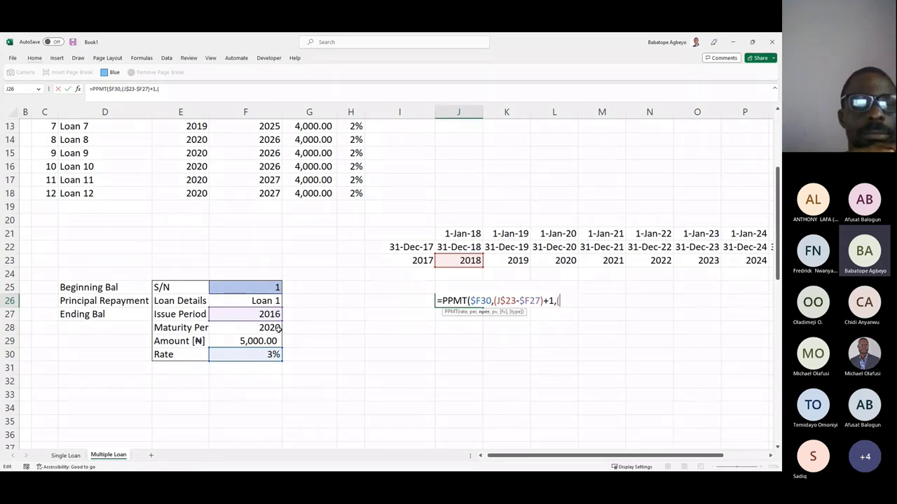
{"action": "left_click", "coordinate": [270, 328]}
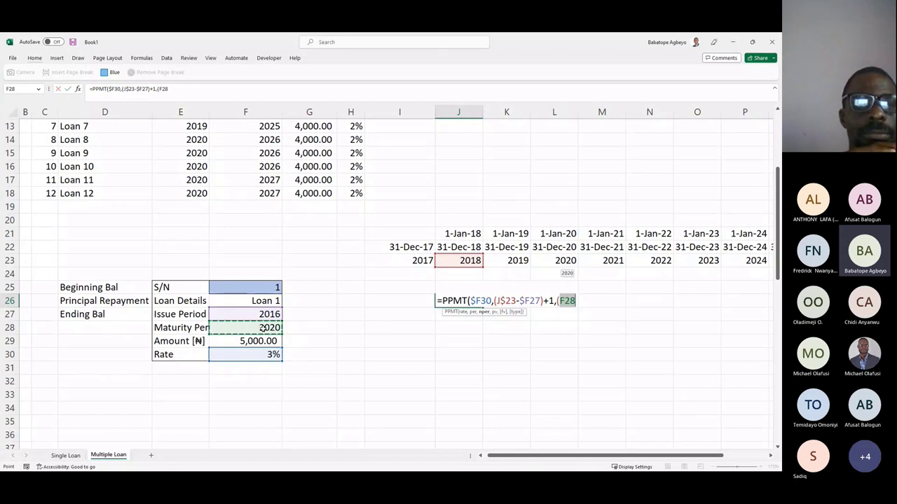
{"action": "key", "text": "F4"}
{"action": "key", "text": "F4"}
{"action": "key", "text": "F4"}
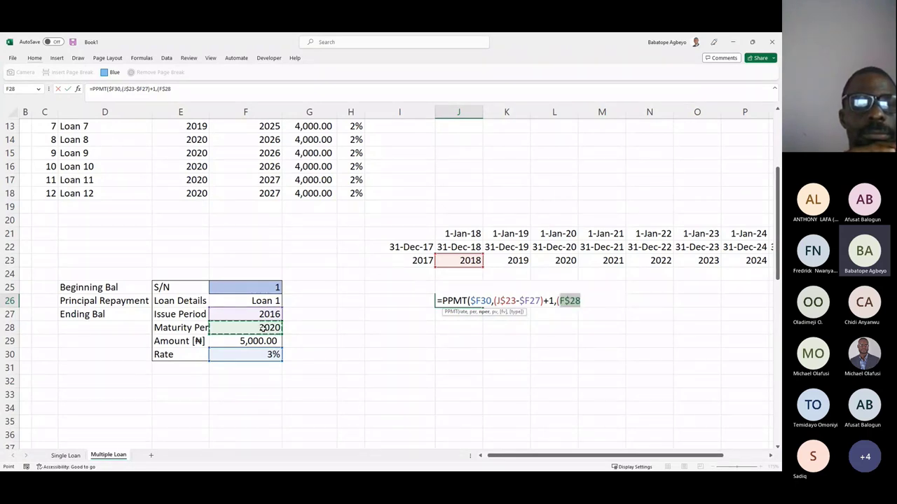
{"action": "type", "text": "-"}
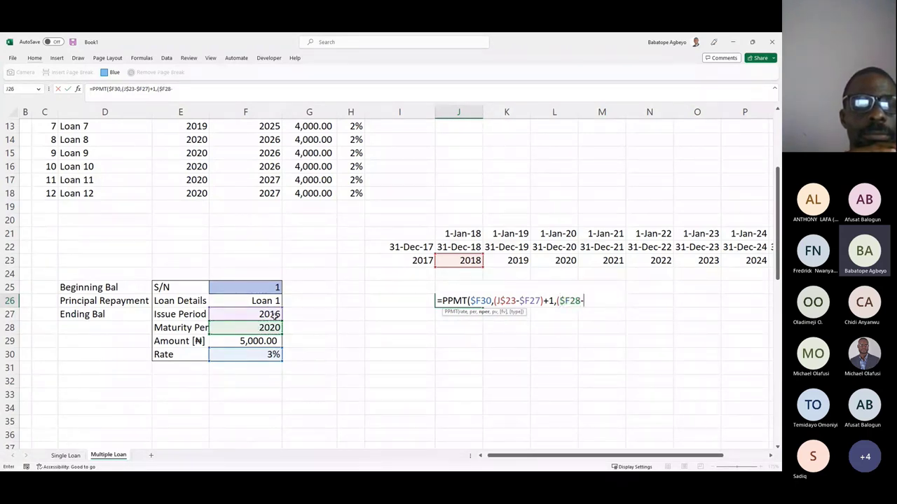
{"action": "left_click", "coordinate": [273, 316]}
{"action": "key", "text": "F4"}
{"action": "key", "text": "F4"}
{"action": "key", "text": "F4"}
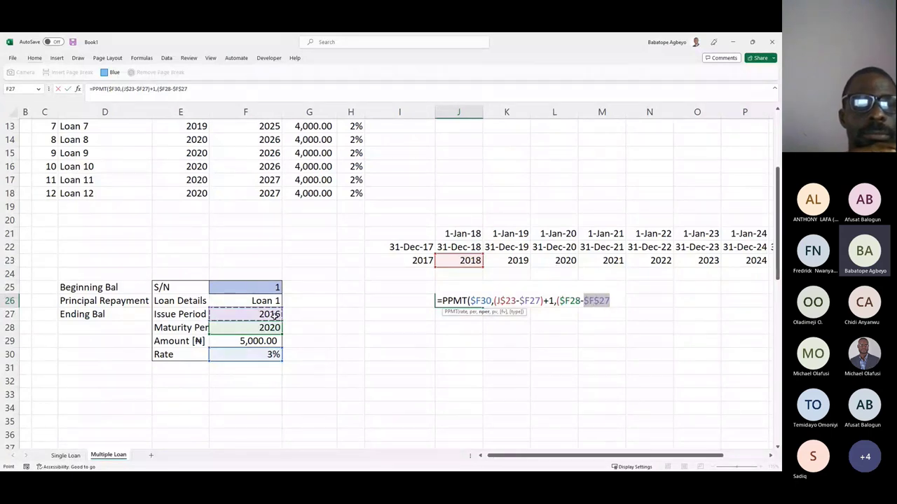
{"action": "type", "text": ")"}
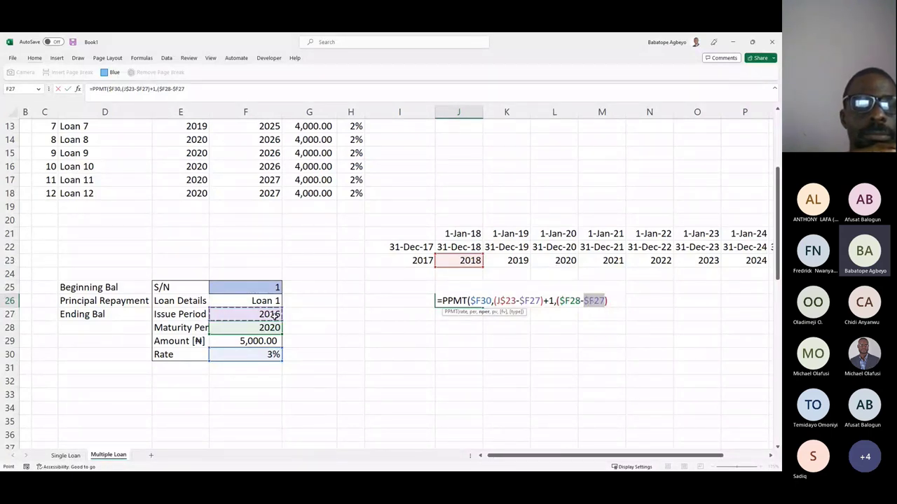
{"action": "type", "text": "+1,"}
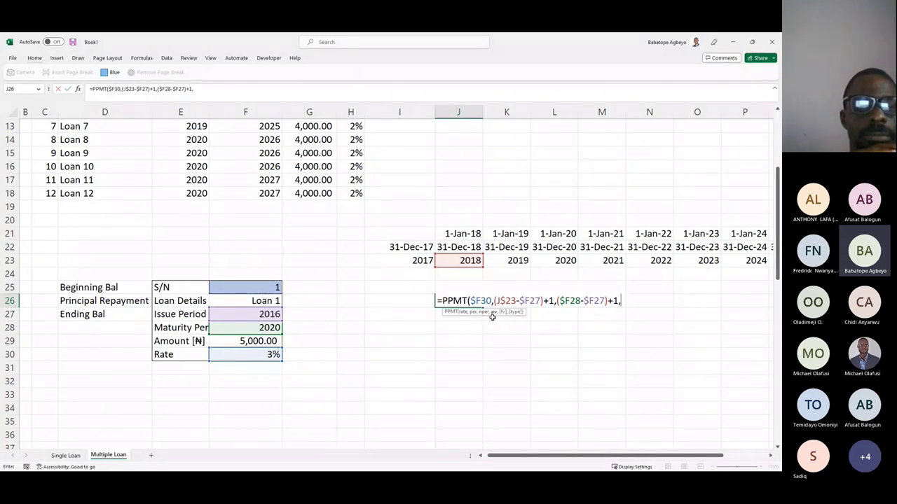
Step: Complete the PPMT formula in J26 with the negative loan amount -$F29 as present value and 0 for both future value and type
{"action": "type", "text": "-"}
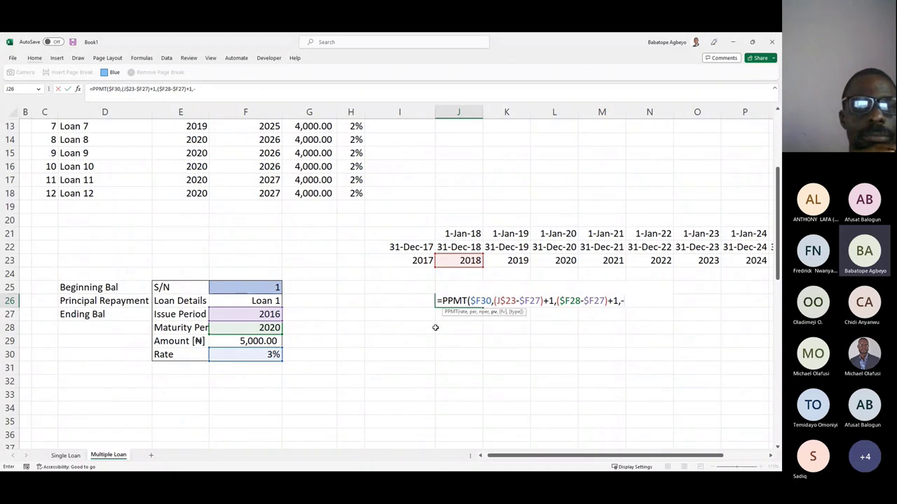
{"action": "key", "text": "F4"}
{"action": "key", "text": "F4"}
{"action": "key", "text": "F4"}
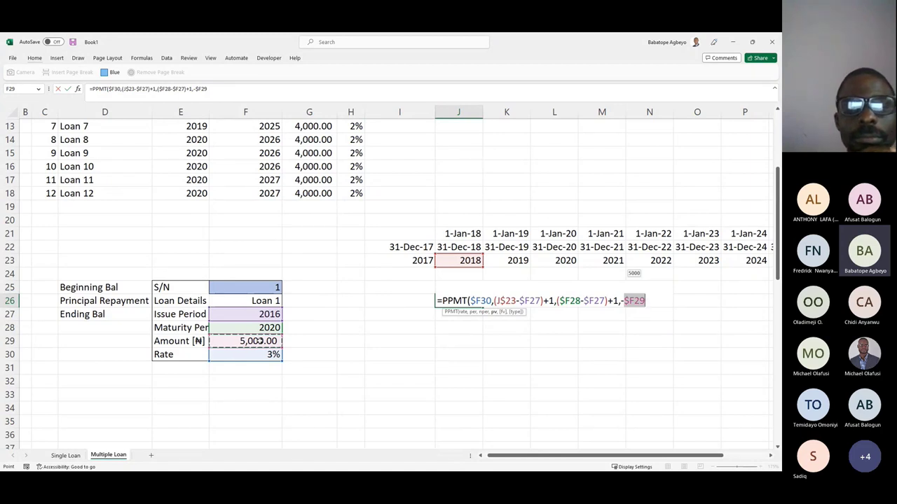
{"action": "type", "text": ",0,0"}
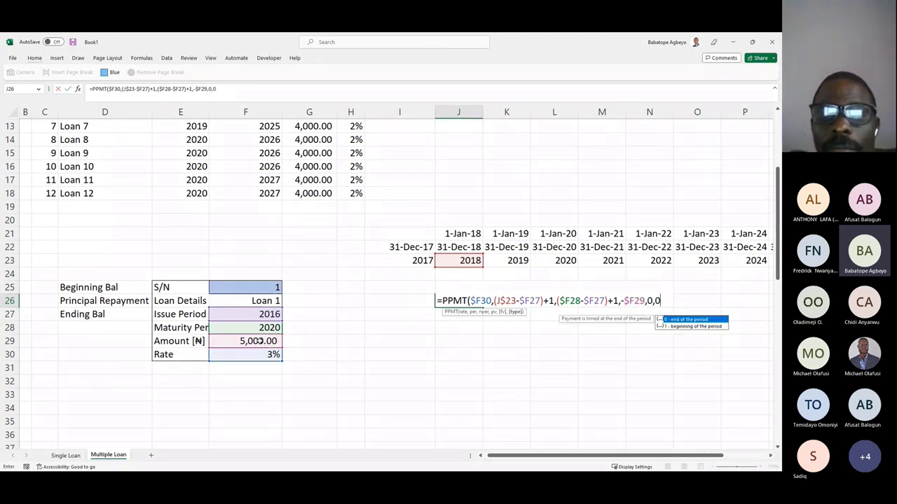
{"action": "type", "text": ")"}
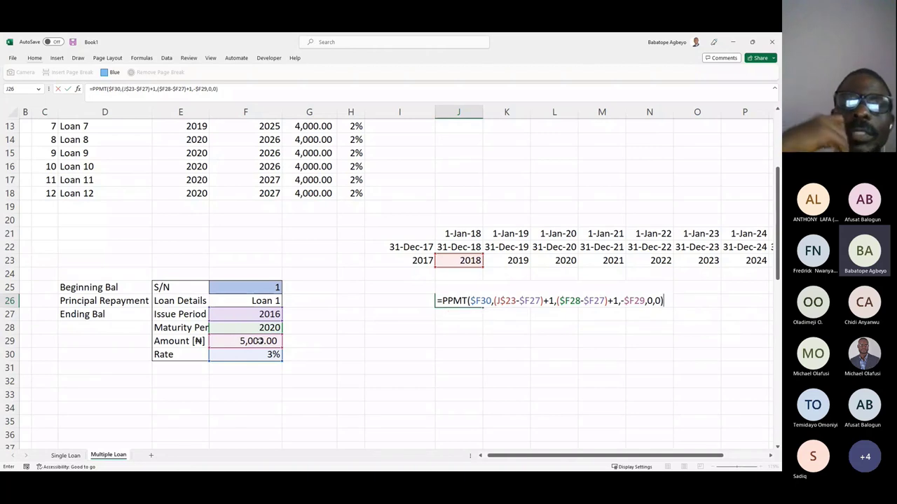
{"action": "key", "text": "Return"}
{"action": "key", "text": "Up"}
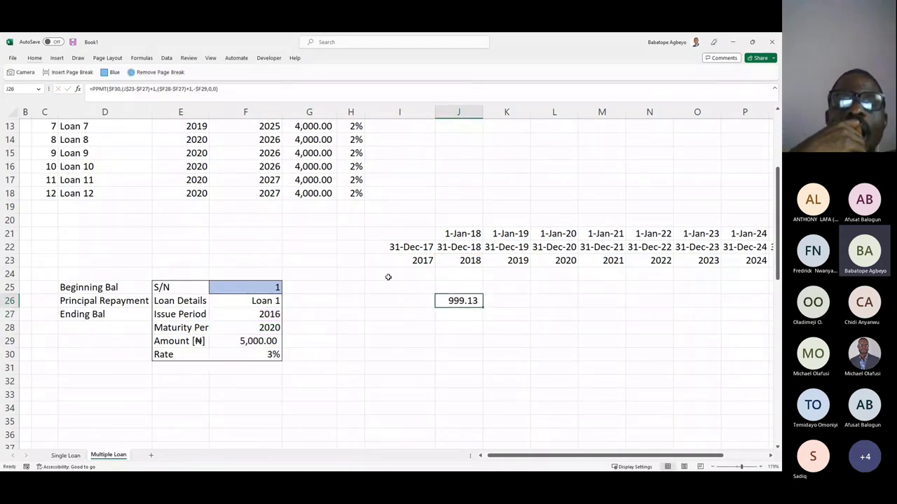
Step: Fill the Principal Repayment formula from J26 across to column S
{"action": "key", "text": "shift+Right"}
{"action": "key", "text": "shift+Right"}
{"action": "key", "text": "shift+Right"}
{"action": "key", "text": "shift+Right"}
{"action": "key", "text": "shift+Right"}
{"action": "key", "text": "shift+Right"}
{"action": "key", "text": "shift+Right"}
{"action": "key", "text": "shift+Right"}
{"action": "key", "text": "shift+Right"}
{"action": "key", "text": "shift+Right"}
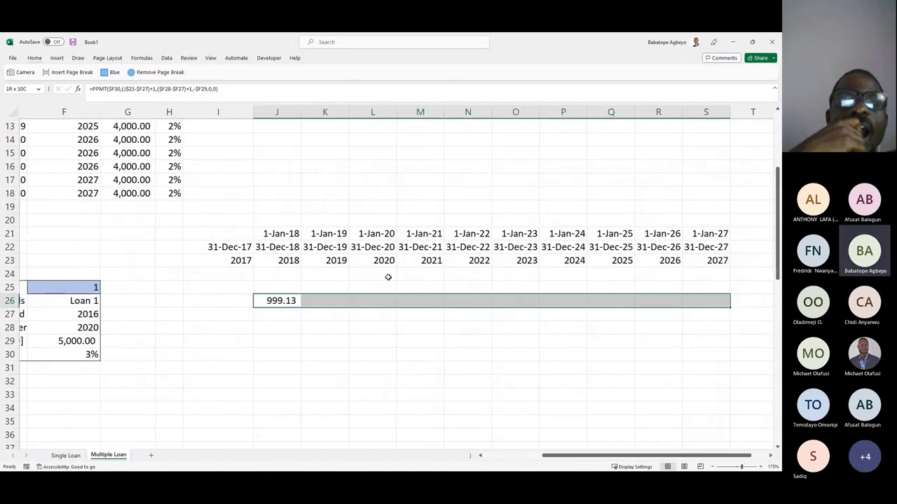
{"action": "key", "text": "shift+Left"}
{"action": "key", "text": "ctrl+r"}
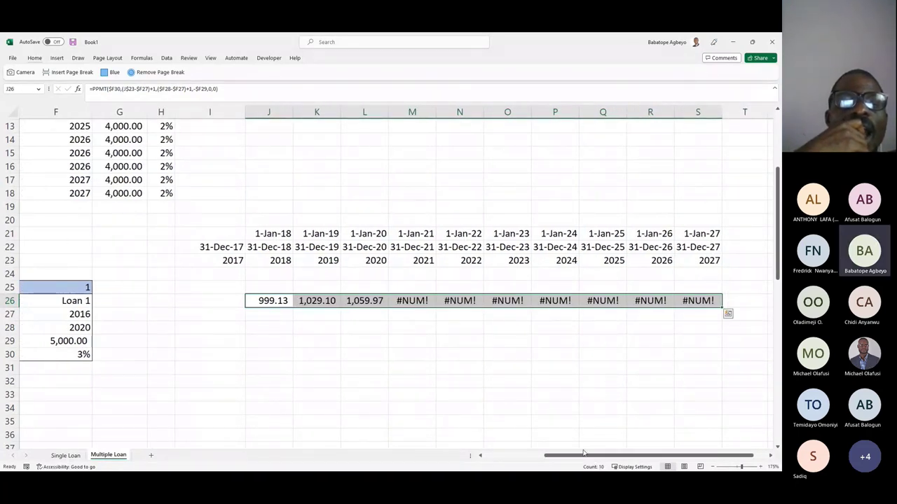
Step: Wrap the PPMT formula in J26 in IFERROR with 0 as the error value and refill it across to column S
{"action": "left_click_drag", "start_coordinate": [581, 455], "coordinate": [554, 457]}
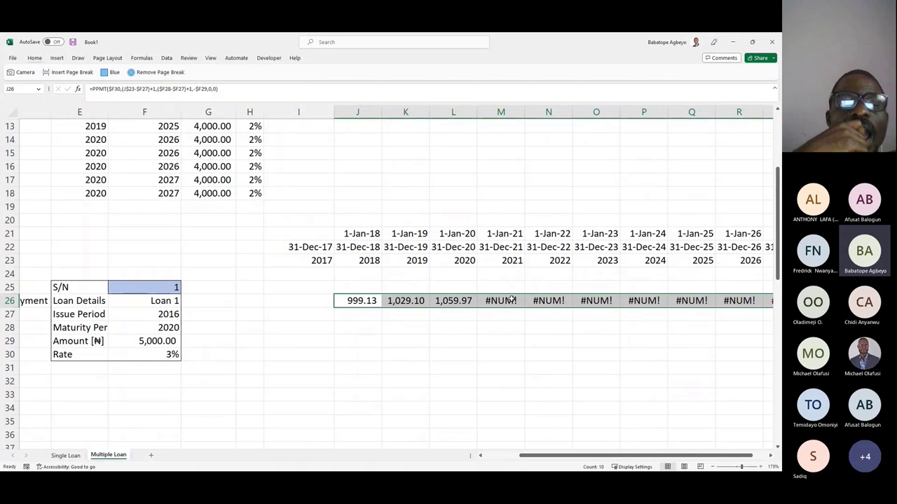
{"action": "left_click", "coordinate": [92, 89]}
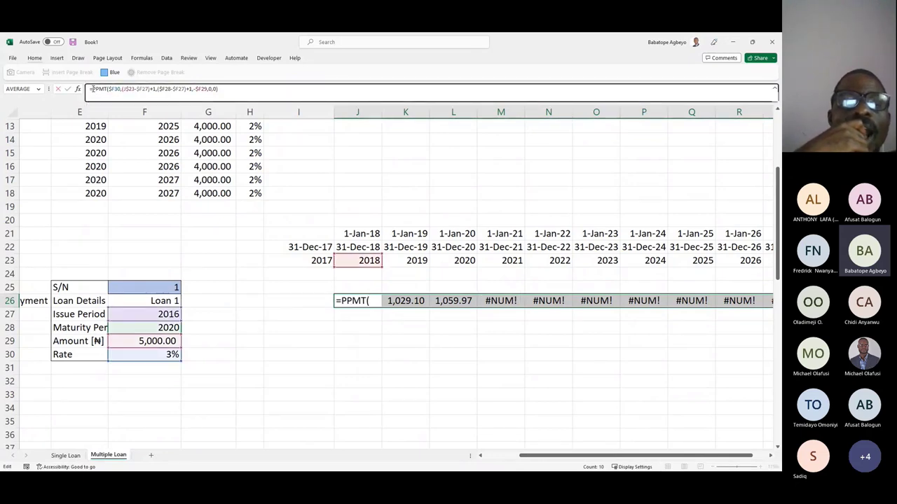
{"action": "type", "text": "ifer"}
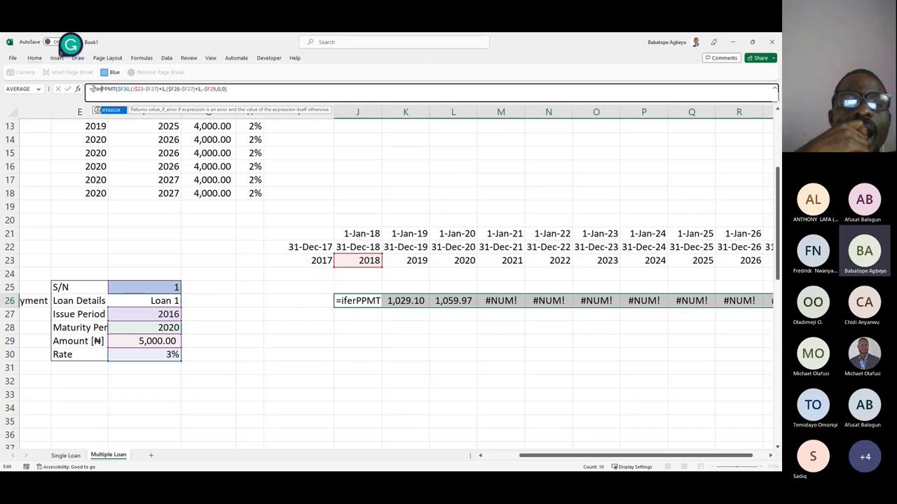
{"action": "key", "text": "Tab"}
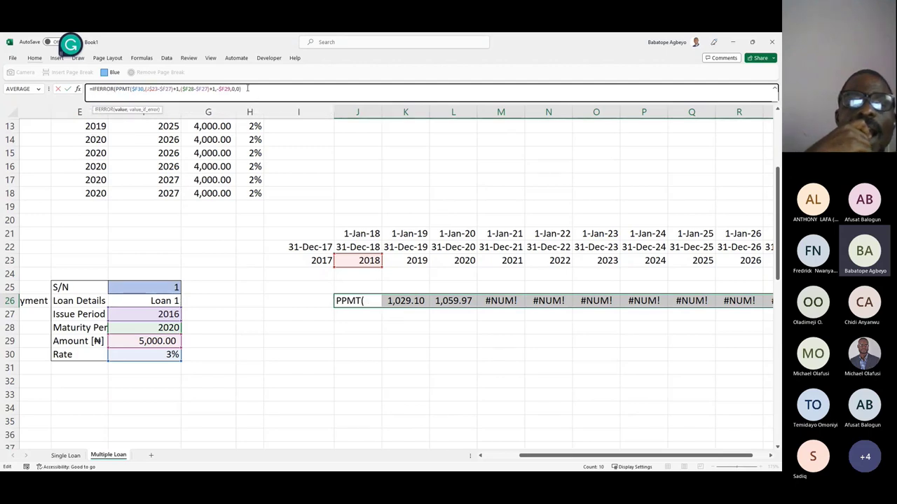
{"action": "type", "text": ",0)"}
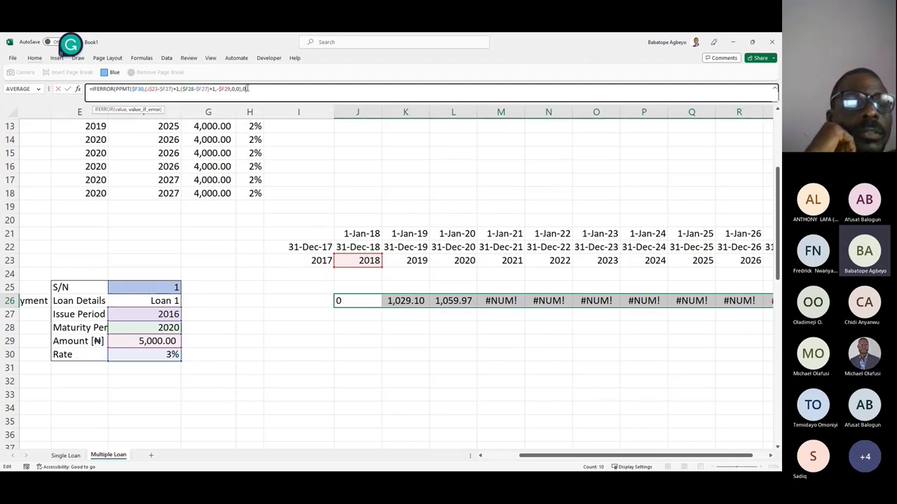
{"action": "key", "text": "Return"}
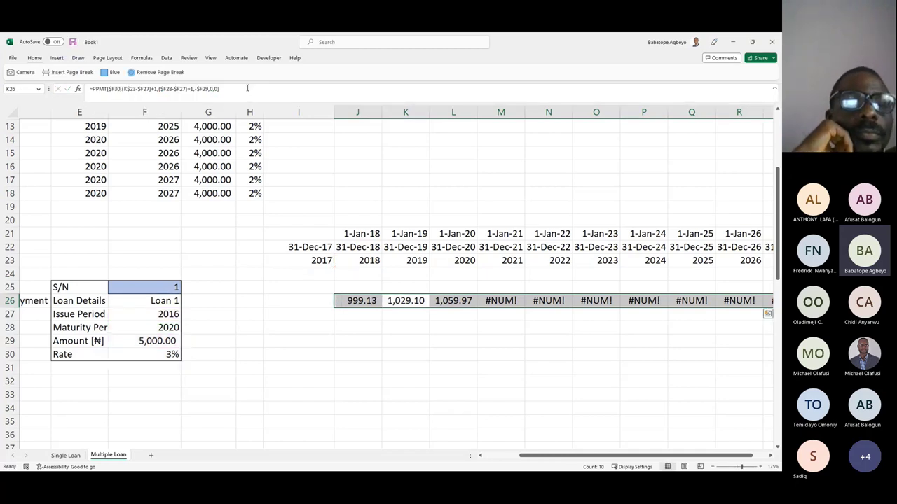
{"action": "key", "text": "ctrl+r"}
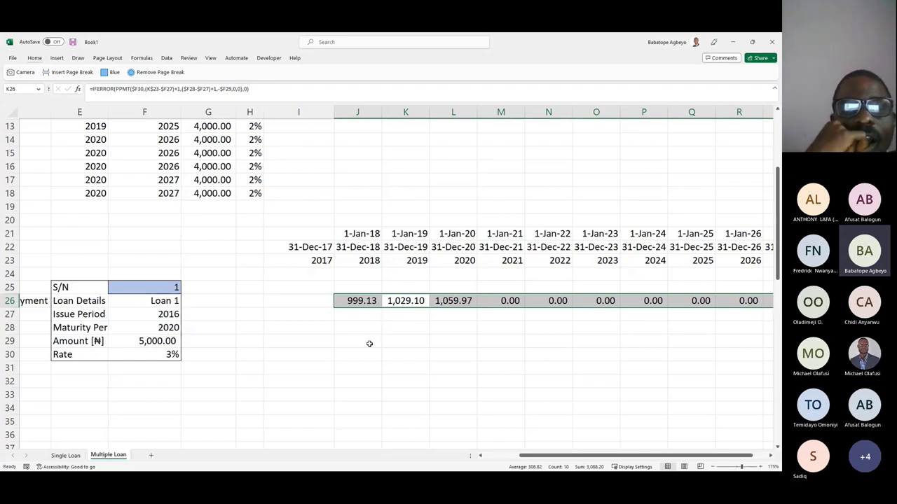
Step: Apply a totals cell style with blue top and bottom borders to the Ending Bal cells J27:S27
{"action": "left_click_drag", "start_coordinate": [544, 456], "coordinate": [510, 457]}
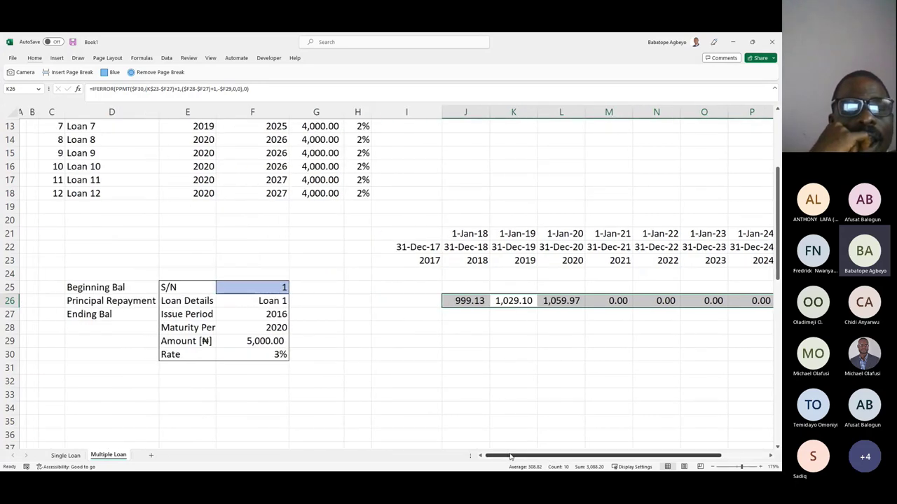
{"action": "left_click", "coordinate": [471, 318]}
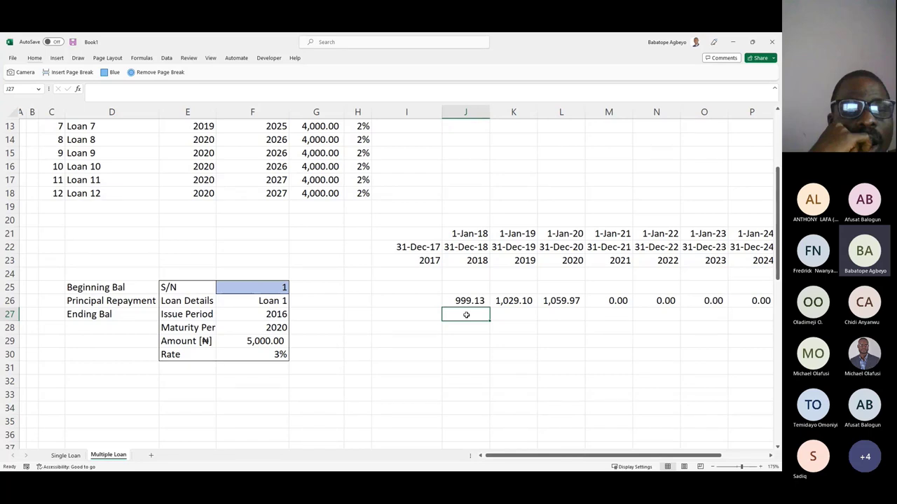
{"action": "key", "text": "shift+Right"}
{"action": "key", "text": "shift+Right"}
{"action": "key", "text": "shift+Right"}
{"action": "key", "text": "shift+Right"}
{"action": "key", "text": "shift+Right"}
{"action": "key", "text": "shift+Right"}
{"action": "key", "text": "shift+Right"}
{"action": "key", "text": "shift+Right"}
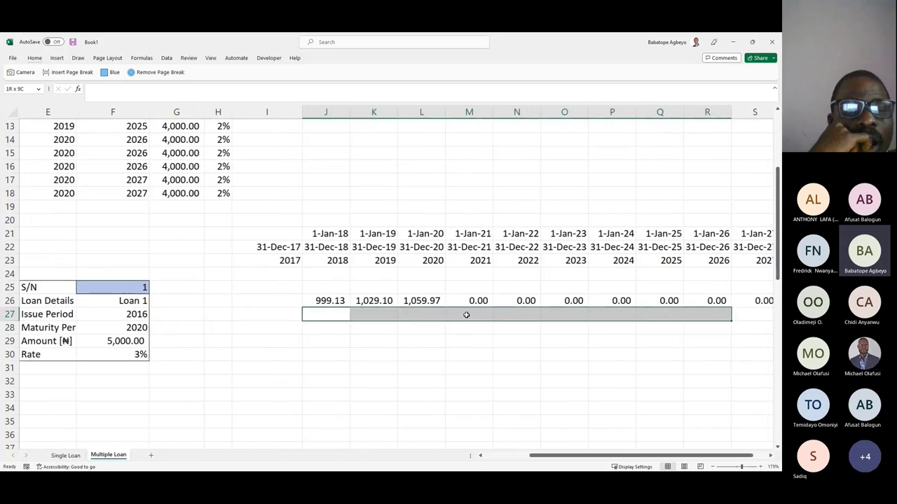
{"action": "key", "text": "shift+Right"}
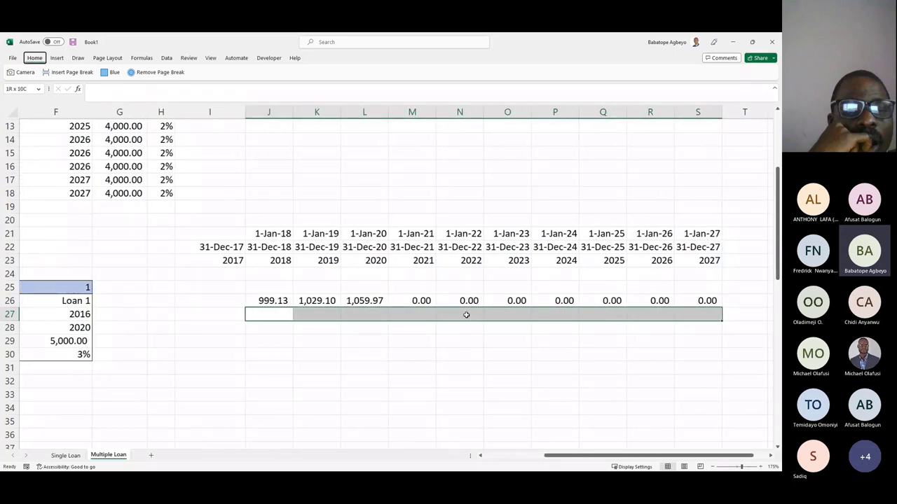
{"action": "key", "text": "alt+h"}
{"action": "key", "text": "j"}
{"action": "left_click", "coordinate": [685, 179]}
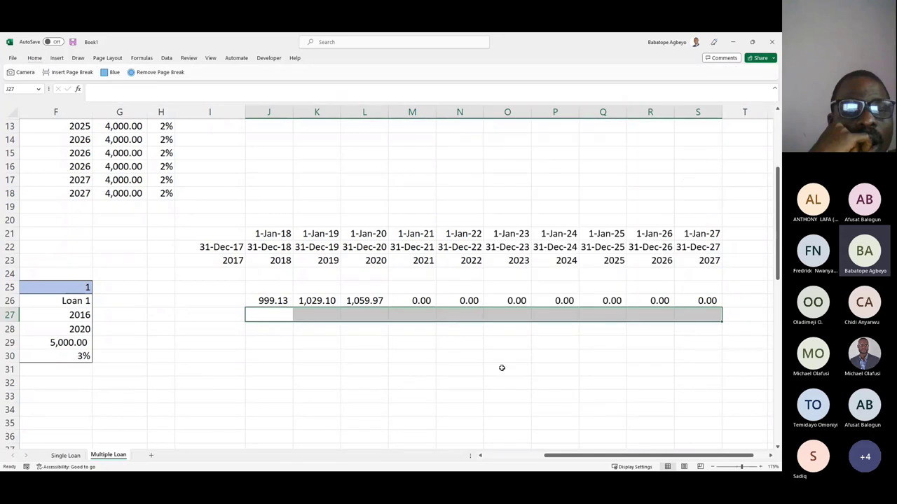
Step: Enter the row label Interest Expense in H29, below the repayment rows
{"action": "left_click", "coordinate": [482, 369]}
{"action": "key", "text": "Left"}
{"action": "key", "text": "Left"}
{"action": "key", "text": "Left"}
{"action": "key", "text": "Left"}
{"action": "key", "text": "Left"}
{"action": "key", "text": "Left"}
{"action": "key", "text": "Left"}
{"action": "key", "text": "Left"}
{"action": "key", "text": "Left"}
{"action": "key", "text": "Left"}
{"action": "key", "text": "Left"}
{"action": "key", "text": "Left"}
{"action": "key", "text": "Left"}
{"action": "key", "text": "Right"}
{"action": "key", "text": "Right"}
{"action": "key", "text": "Right"}
{"action": "key", "text": "Right"}
{"action": "key", "text": "Right"}
{"action": "key", "text": "Right"}
{"action": "key", "text": "Right"}
{"action": "key", "text": "Up"}
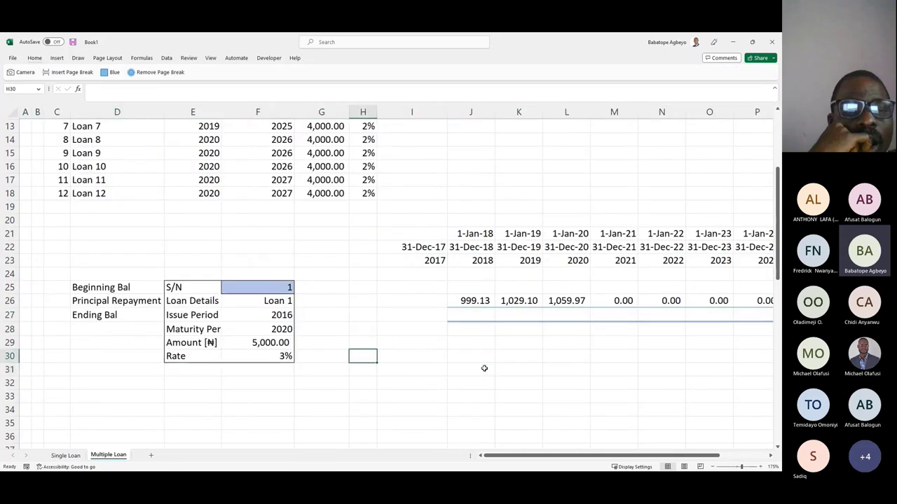
{"action": "key", "text": "Right"}
{"action": "key", "text": "Up"}
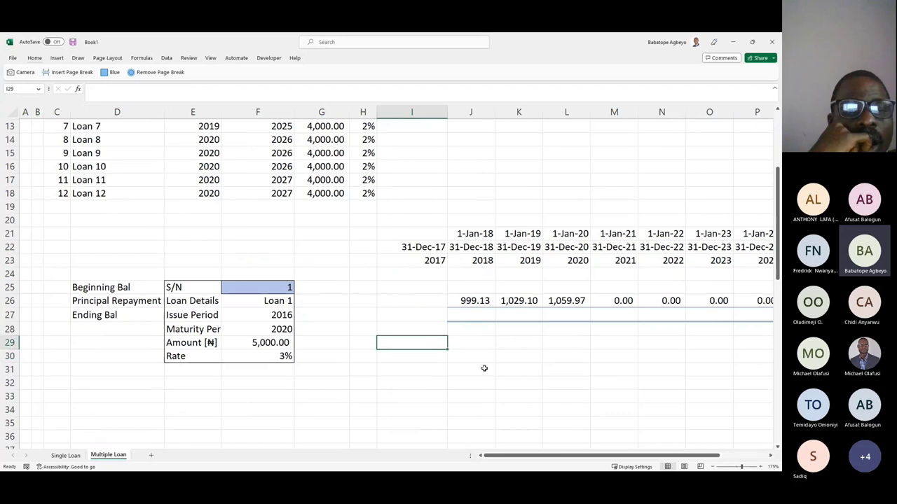
{"action": "key", "text": "Left"}
{"action": "key", "text": "Left"}
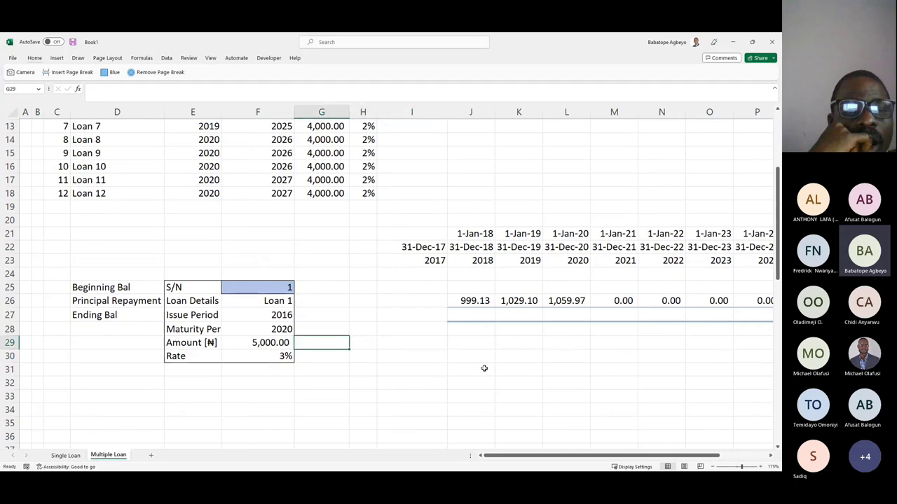
{"action": "key", "text": "Right"}
{"action": "type", "text": "Interest Expense"}
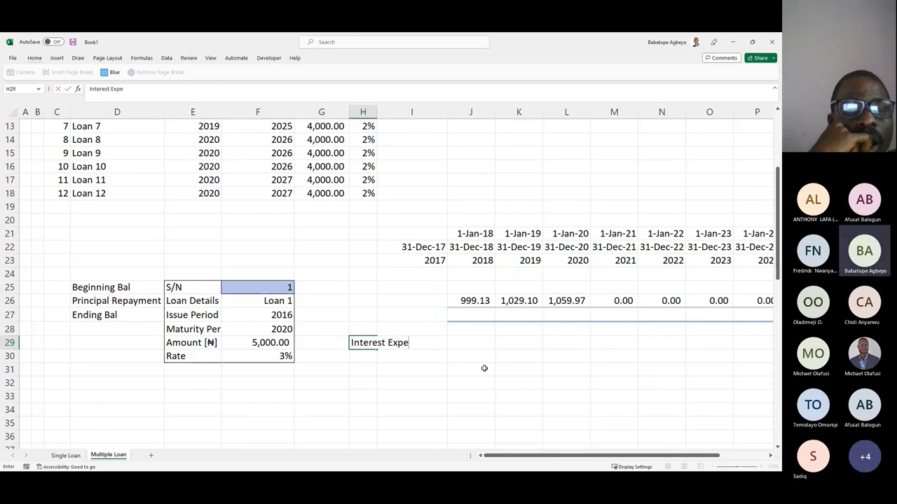
Step: Start an IPMT formula in J29 on the Interest Expense row with $F30 as the rate
{"action": "key", "text": "Right"}
{"action": "key", "text": "Right"}
{"action": "key", "text": "Right"}
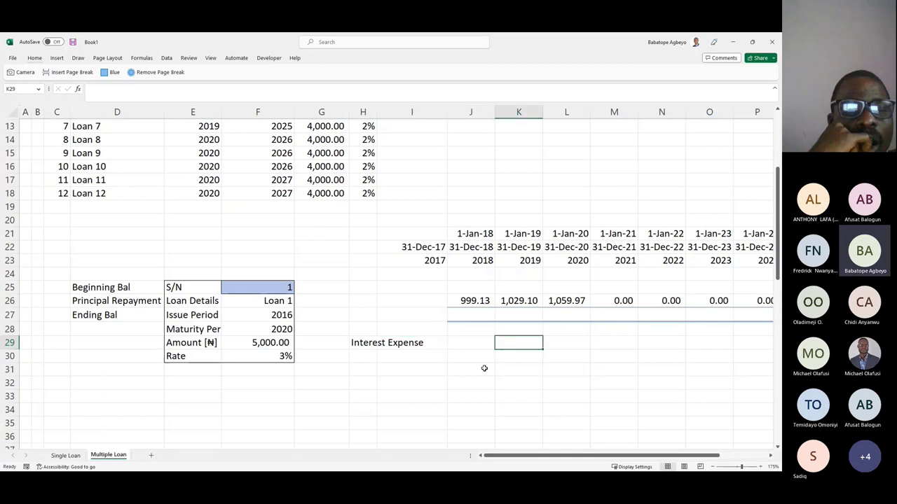
{"action": "key", "text": "Left"}
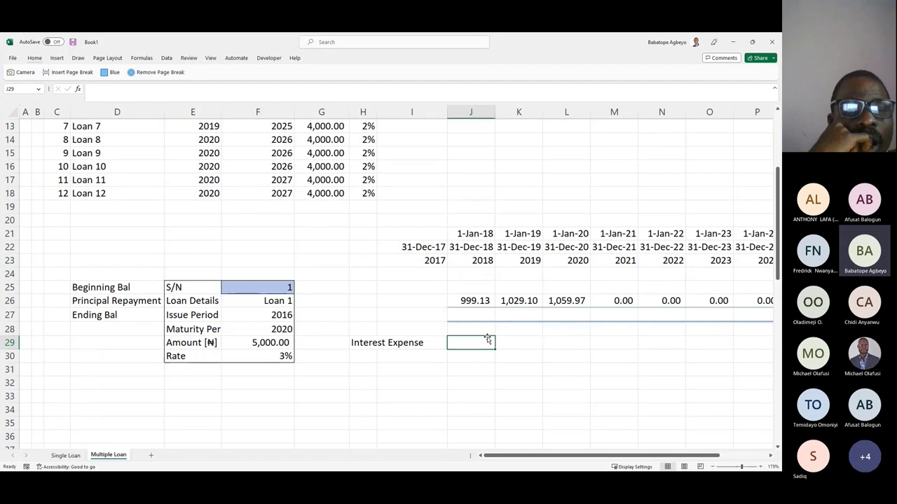
{"action": "type", "text": "=ipmt"}
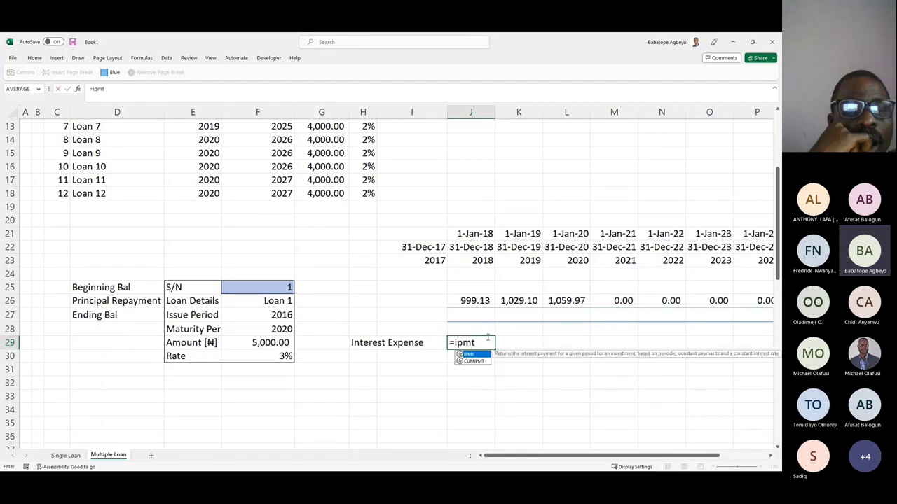
{"action": "key", "text": "Tab"}
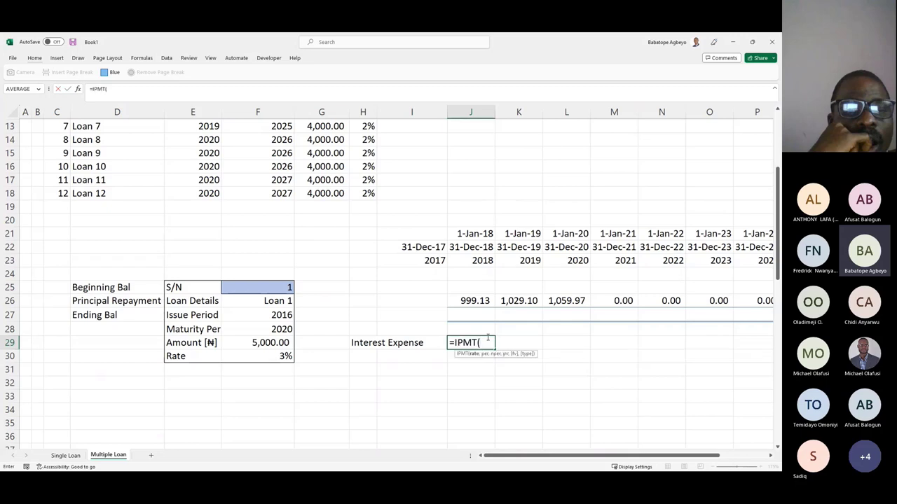
{"action": "left_click", "coordinate": [281, 356]}
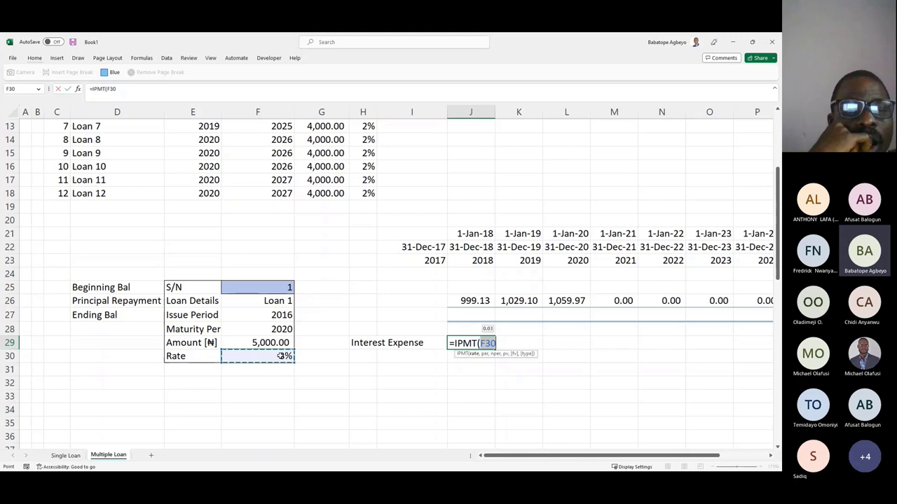
{"action": "key", "text": "F4"}
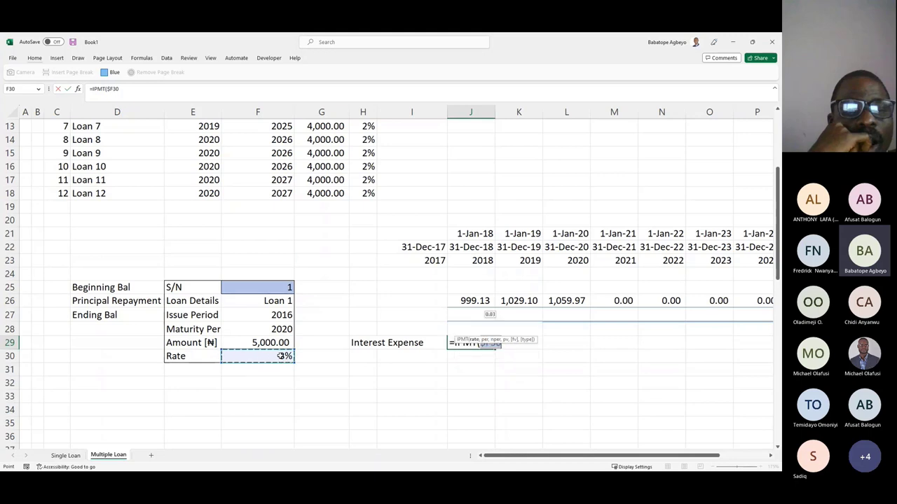
{"action": "type", "text": ","}
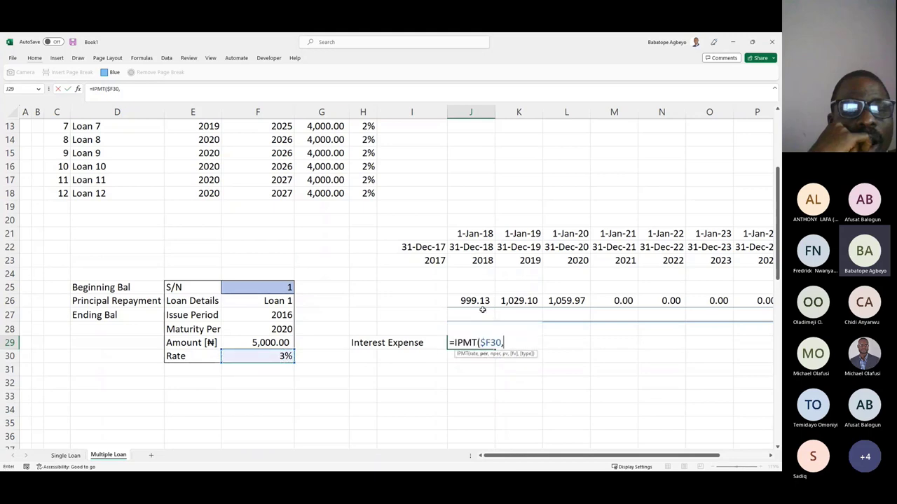
Step: Set the IPMT period argument in J29 to (J$23-$F27)+1
{"action": "left_click", "coordinate": [477, 260]}
{"action": "key", "text": "F4"}
{"action": "key", "text": "F4"}
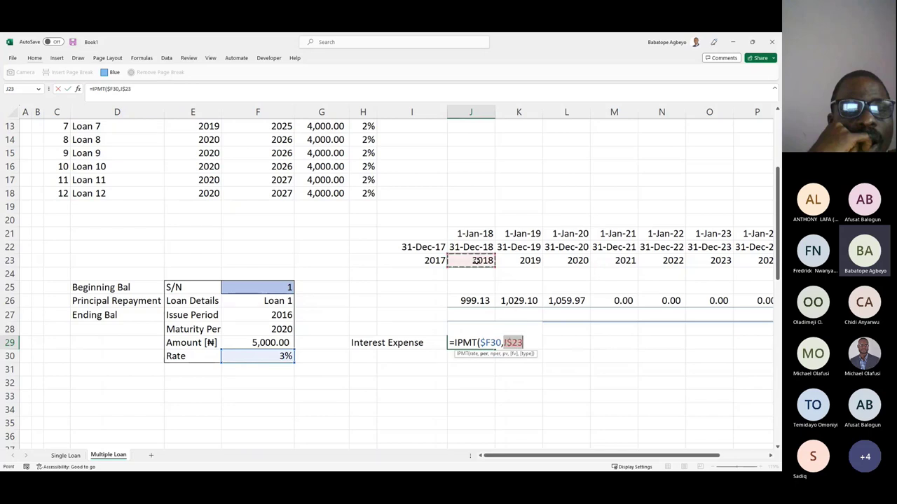
{"action": "type", "text": "-"}
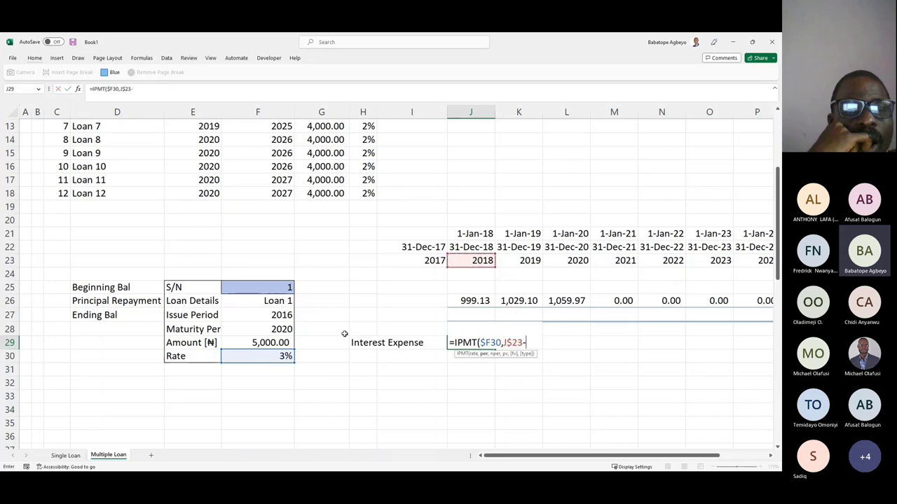
{"action": "left_click", "coordinate": [286, 316]}
{"action": "key", "text": "F4"}
{"action": "key", "text": "F4"}
{"action": "key", "text": "F4"}
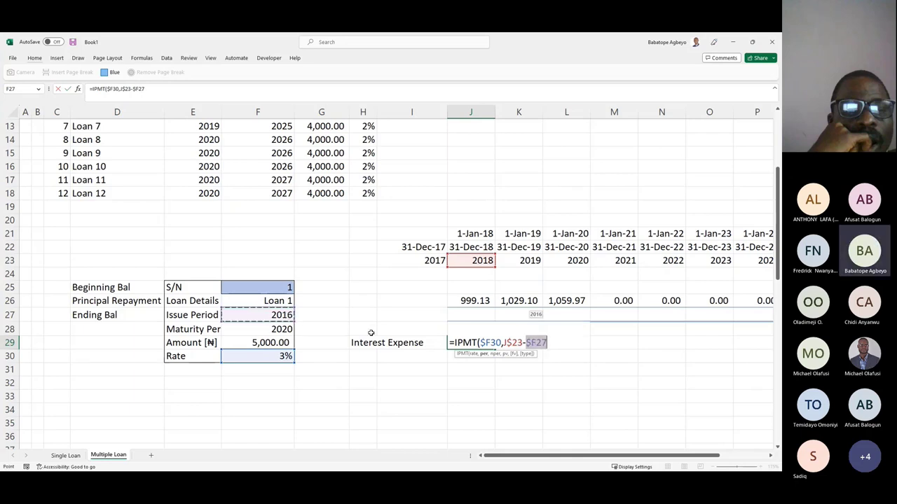
{"action": "left_click", "coordinate": [504, 343]}
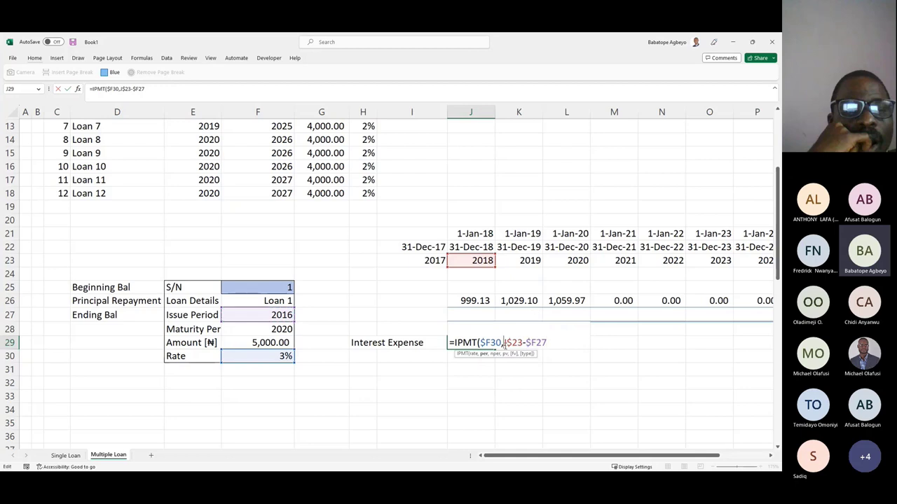
{"action": "type", "text": "("}
{"action": "left_click", "coordinate": [554, 343]}
{"action": "type", "text": ")+1,"}
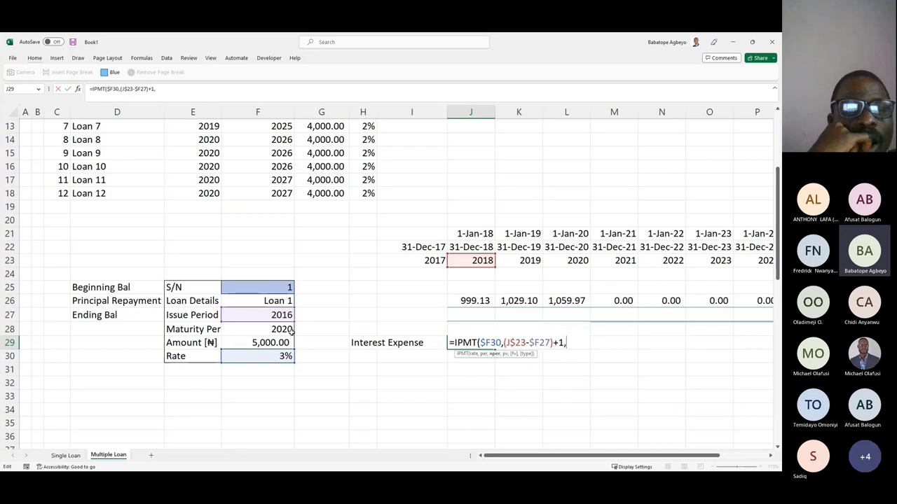
Step: Set the number-of-periods argument of the IPMT formula to ($F28-$F27)+1
{"action": "type", "text": "("}
{"action": "left_click", "coordinate": [264, 329]}
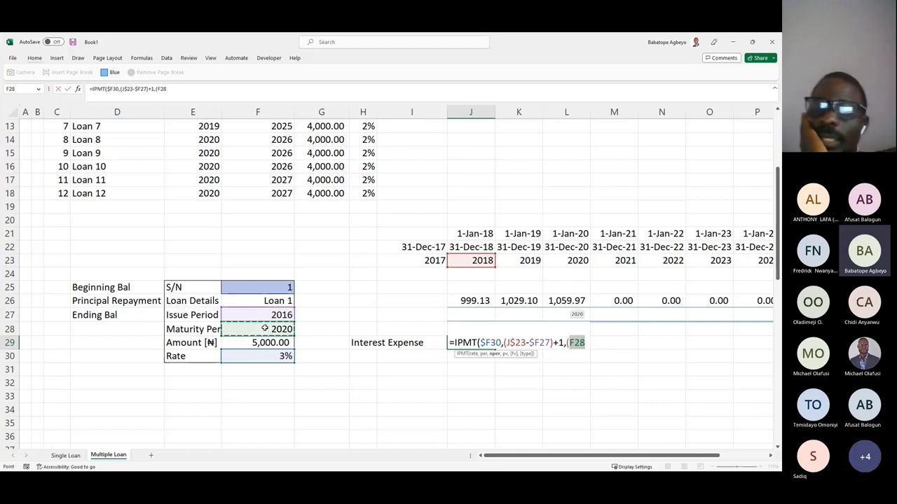
{"action": "key", "text": "F4"}
{"action": "key", "text": "F4"}
{"action": "key", "text": "F4"}
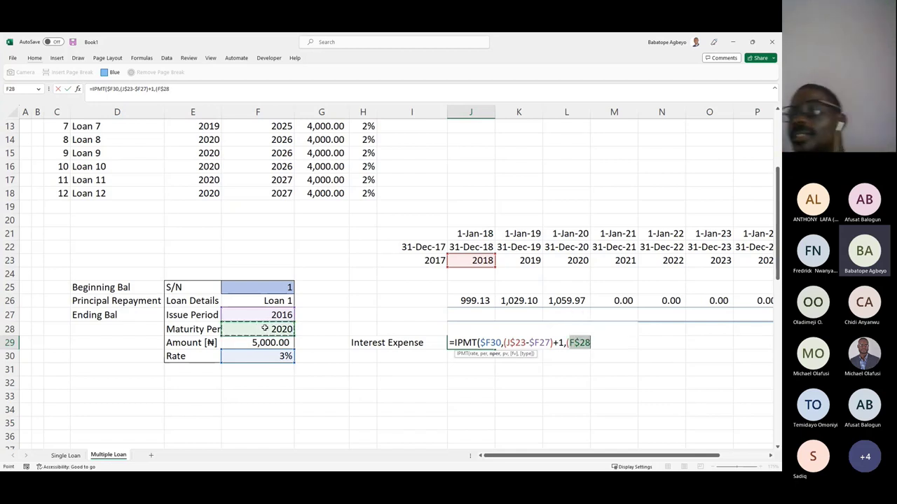
{"action": "type", "text": "-"}
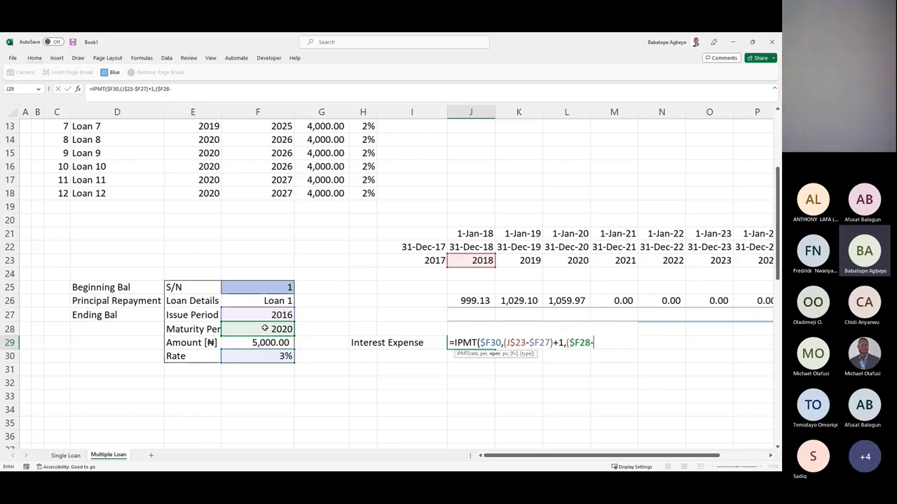
{"action": "left_click", "coordinate": [257, 312]}
{"action": "key", "text": "F4"}
{"action": "key", "text": "F4"}
{"action": "key", "text": "F4"}
{"action": "type", "text": ")+1,"}
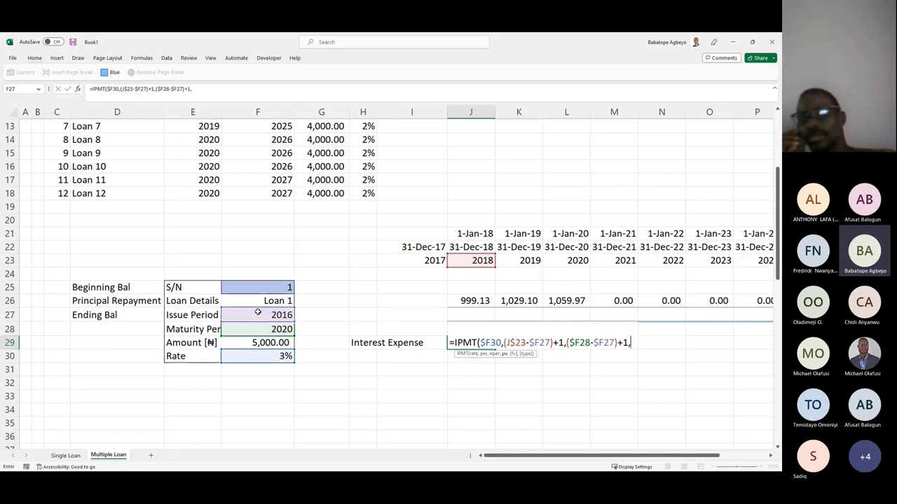
Step: Complete the IPMT formula with present value -$F29, future value 0 and payment type 0
{"action": "type", "text": "-"}
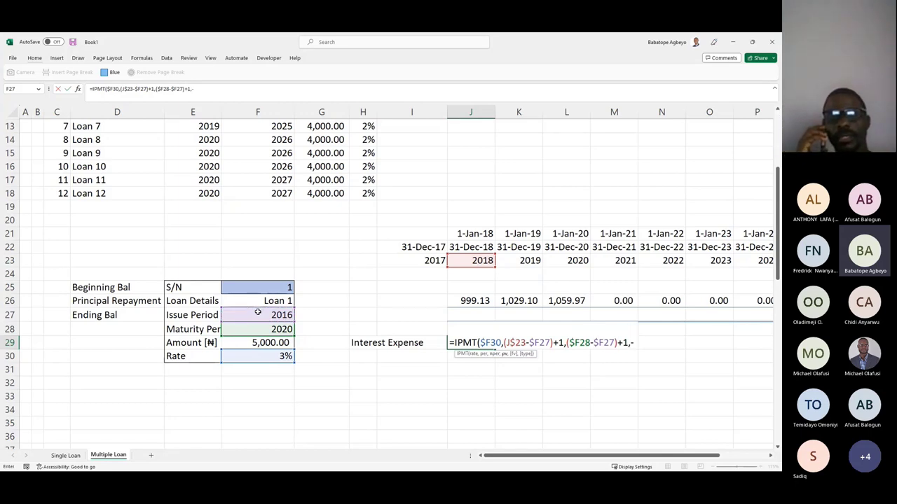
{"action": "left_click", "coordinate": [269, 342]}
{"action": "key", "text": "F4"}
{"action": "key", "text": "F4"}
{"action": "key", "text": "F4"}
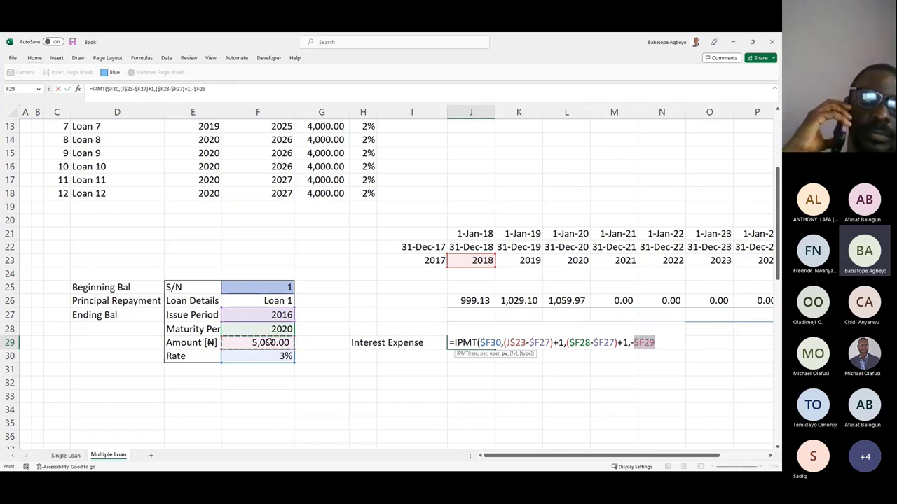
{"action": "type", "text": ",0,0"}
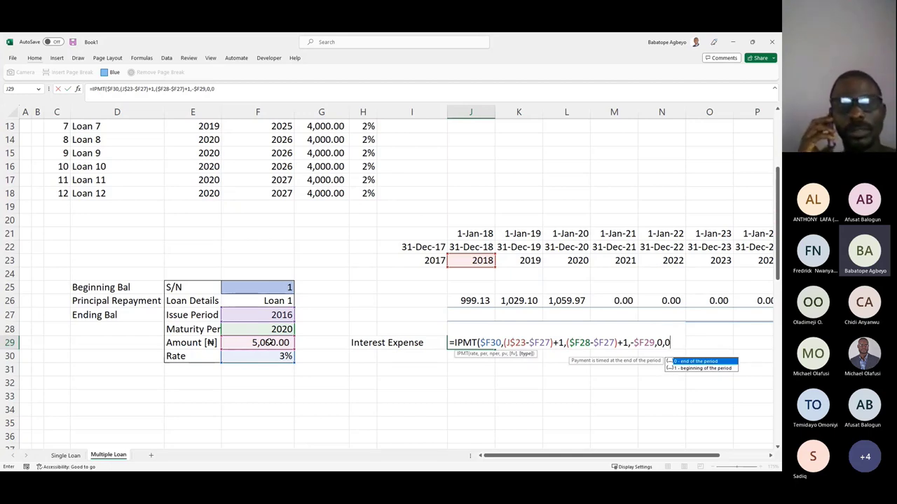
{"action": "type", "text": ")"}
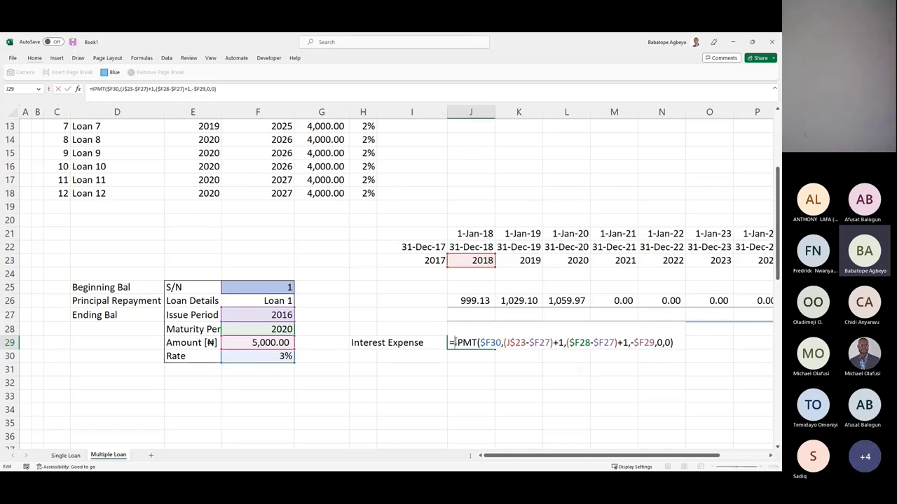
Step: Wrap the IPMT formula in J29 in IFERROR with 0 as the error value
{"action": "type", "text": "I"}
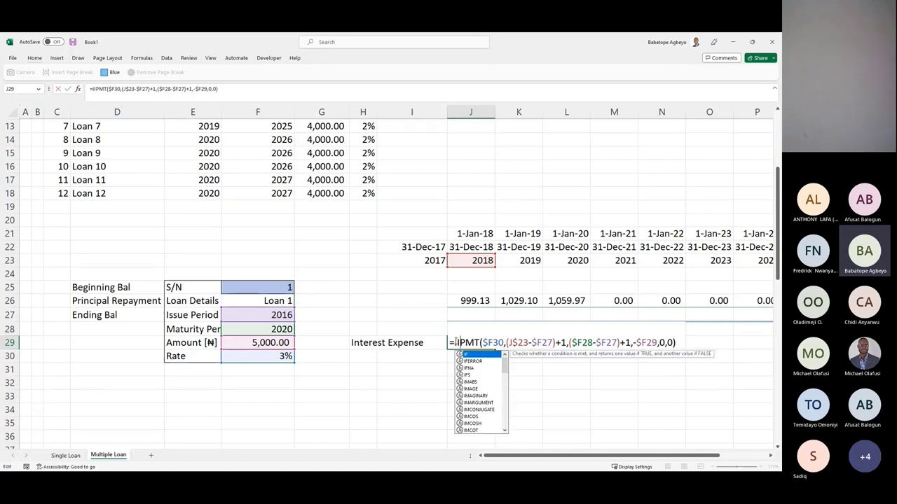
{"action": "type", "text": "fe"}
{"action": "key", "text": "Tab"}
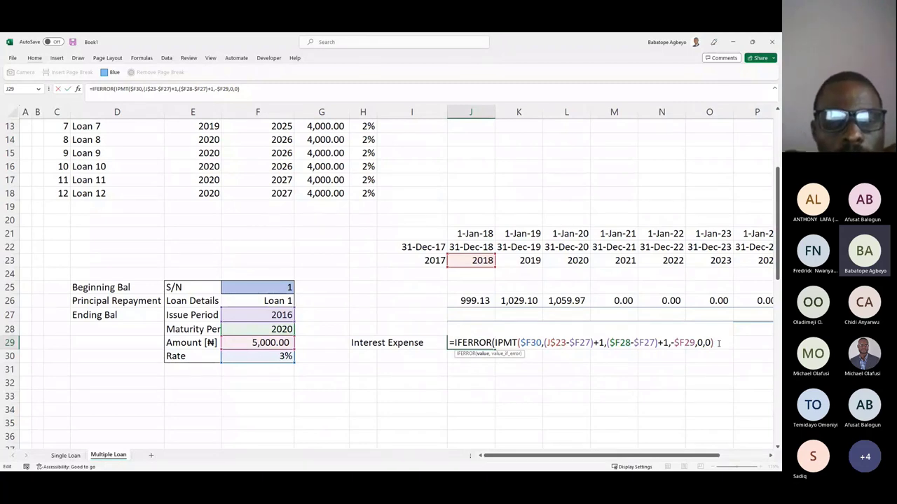
{"action": "type", "text": ",0)"}
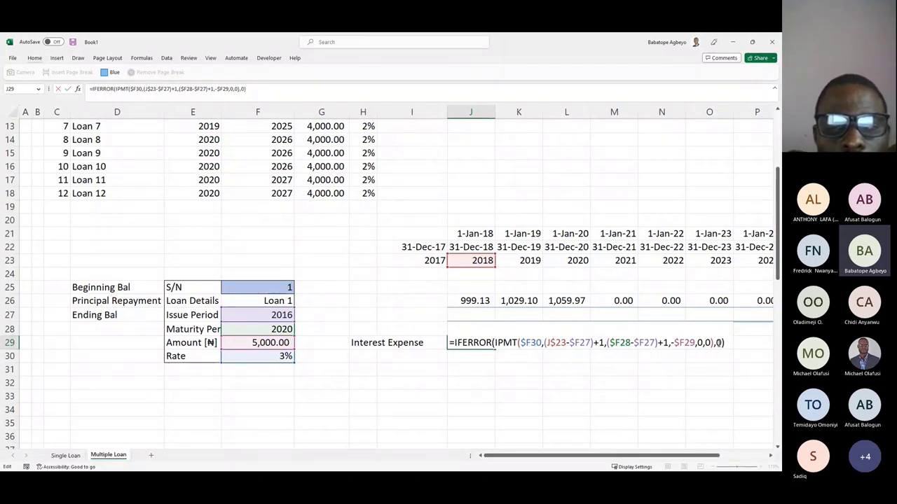
{"action": "key", "text": "Return"}
Step: Fill the Interest Expense formula from J29 across to column S
{"action": "key", "text": "Up"}
{"action": "key", "text": "shift+Right"}
{"action": "key", "text": "shift+Right"}
{"action": "key", "text": "shift+Right"}
{"action": "key", "text": "shift+Right"}
{"action": "key", "text": "shift+Right"}
{"action": "key", "text": "shift+Right"}
{"action": "key", "text": "shift+Right"}
{"action": "key", "text": "shift+Right"}
{"action": "key", "text": "shift+Right"}
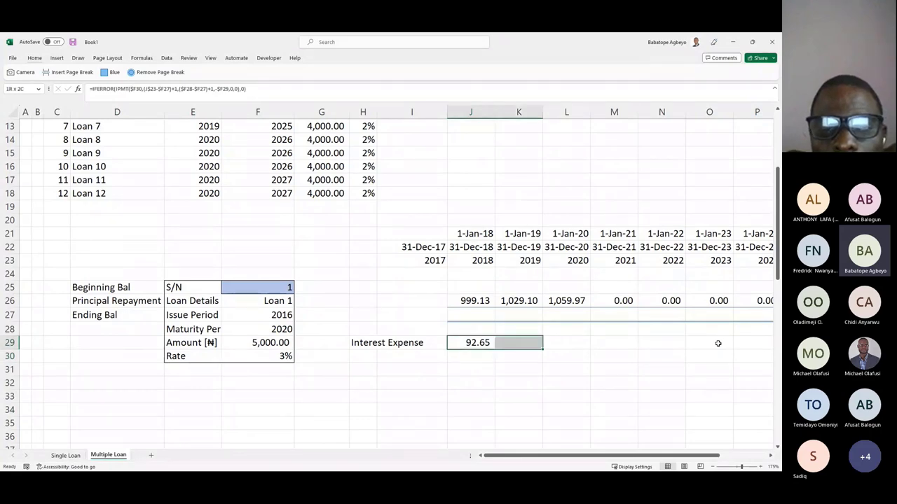
{"action": "key", "text": "shift+Left"}
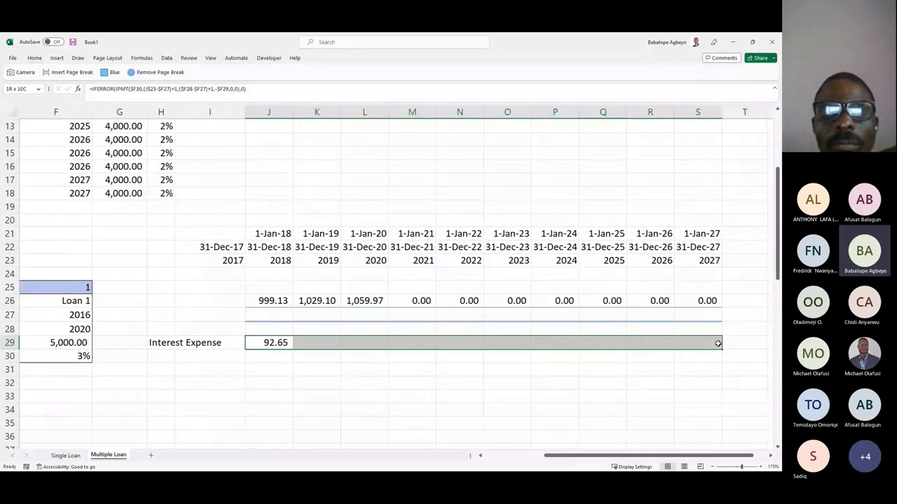
{"action": "key", "text": "ctrl+r"}
Step: Enter the row label Period Mask in H31, below the Interest Expense row
{"action": "key", "text": "Left"}
{"action": "key", "text": "Left"}
{"action": "key", "text": "Left"}
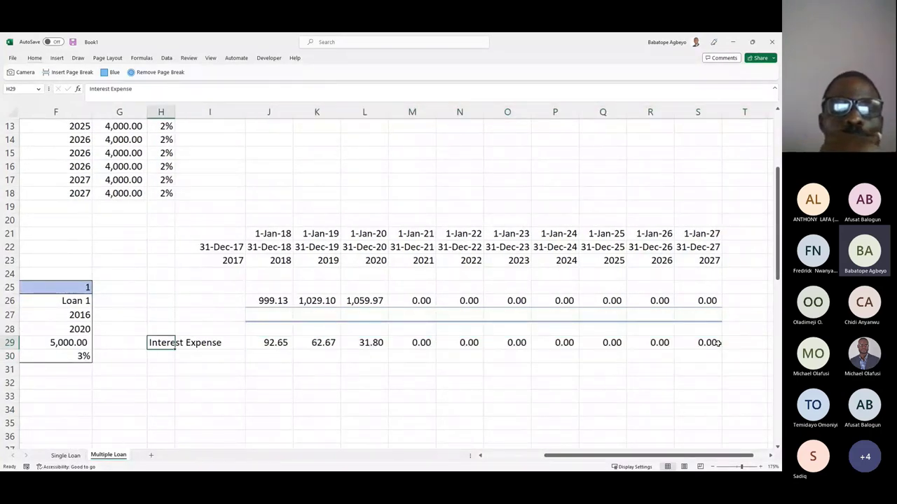
{"action": "key", "text": "Left"}
{"action": "key", "text": "Left"}
{"action": "key", "text": "Left"}
{"action": "key", "text": "Left"}
{"action": "key", "text": "Right"}
{"action": "key", "text": "Right"}
{"action": "key", "text": "Right"}
{"action": "key", "text": "Right"}
{"action": "key", "text": "Right"}
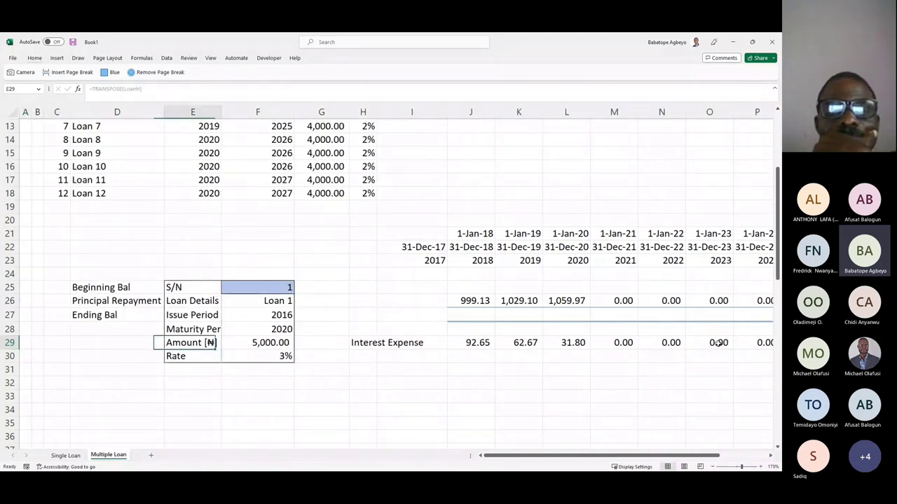
{"action": "key", "text": "Down"}
{"action": "key", "text": "Down"}
{"action": "key", "text": "Down"}
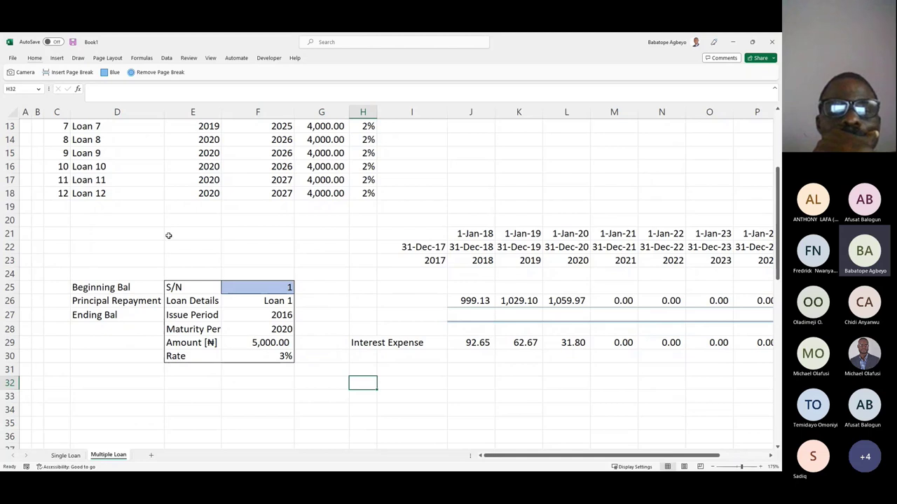
{"action": "left_click", "coordinate": [369, 366]}
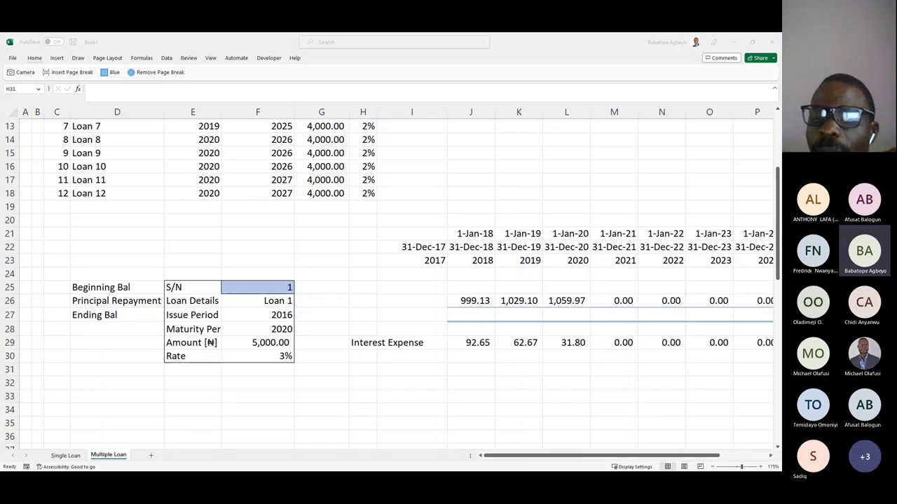
{"action": "left_click", "coordinate": [376, 371]}
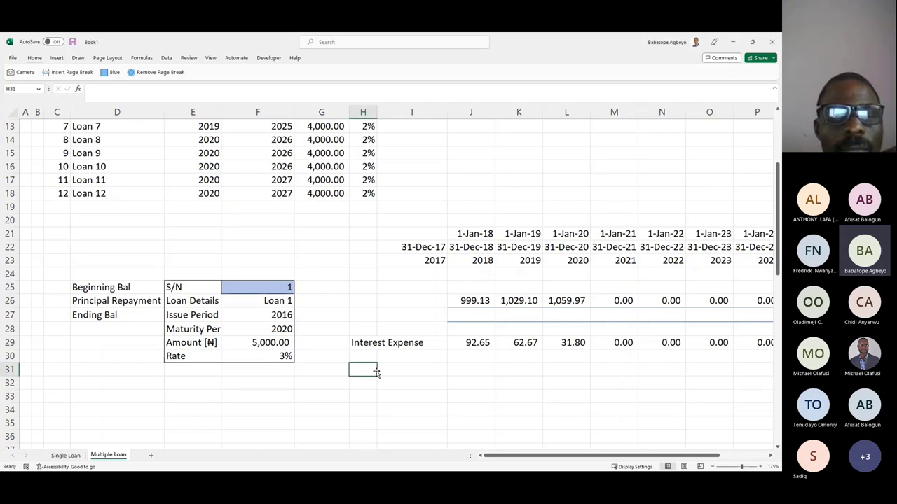
{"action": "type", "text": "Period"}
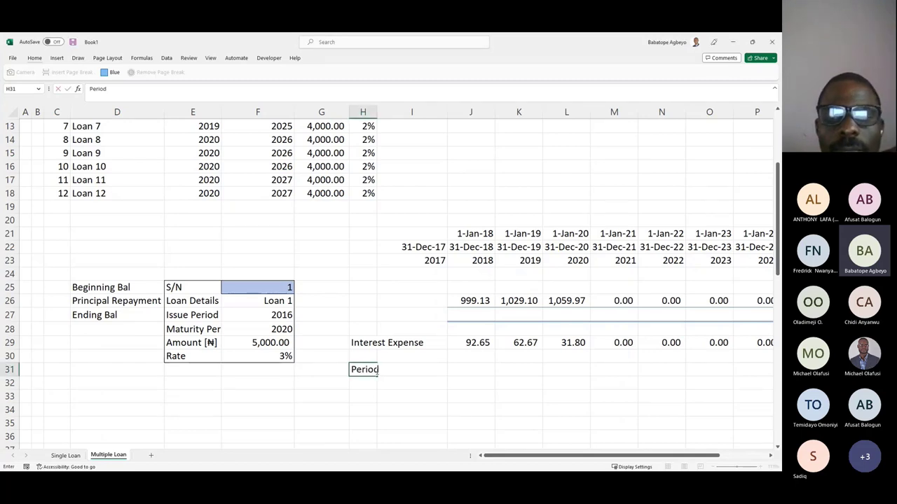
{"action": "type", "text": " Mask"}
{"action": "key", "text": "Tab"}
{"action": "key", "text": "Tab"}
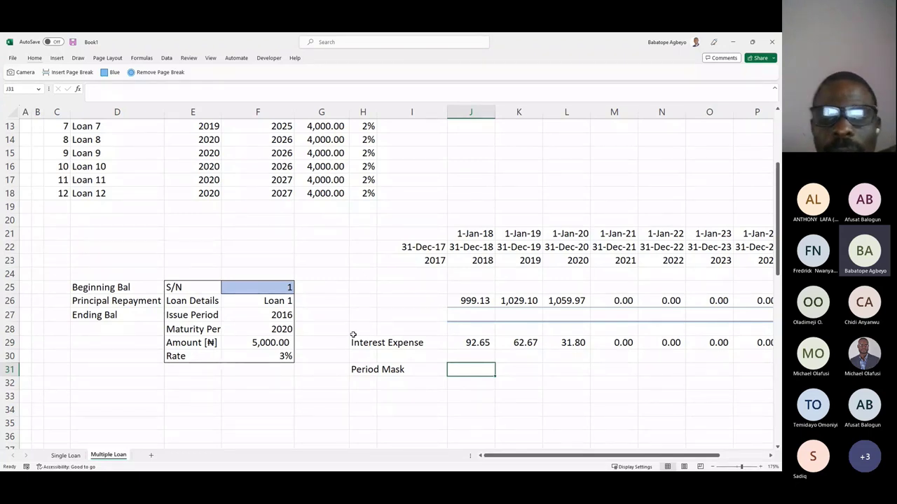
Step: Start an AND formula in J31 of the Period Mask row with the first condition J$23>=$F27
{"action": "left_click_drag", "start_coordinate": [286, 315], "coordinate": [282, 329]}
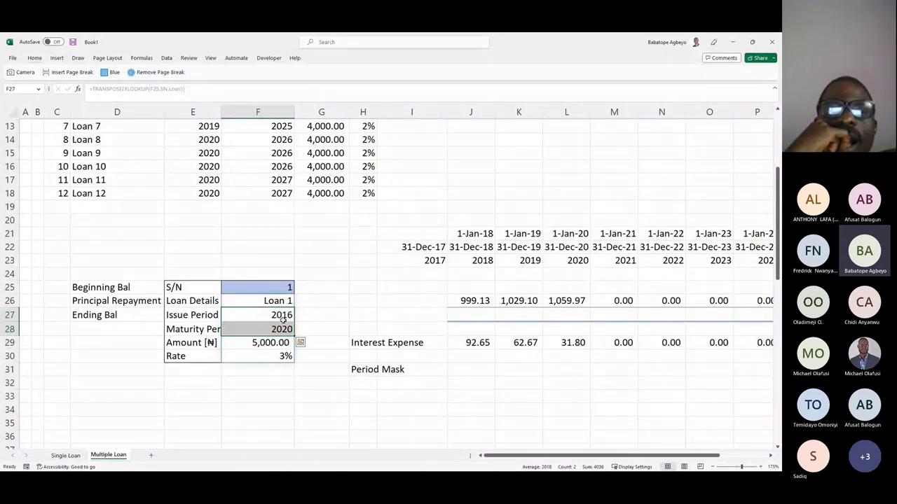
{"action": "left_click", "coordinate": [488, 371]}
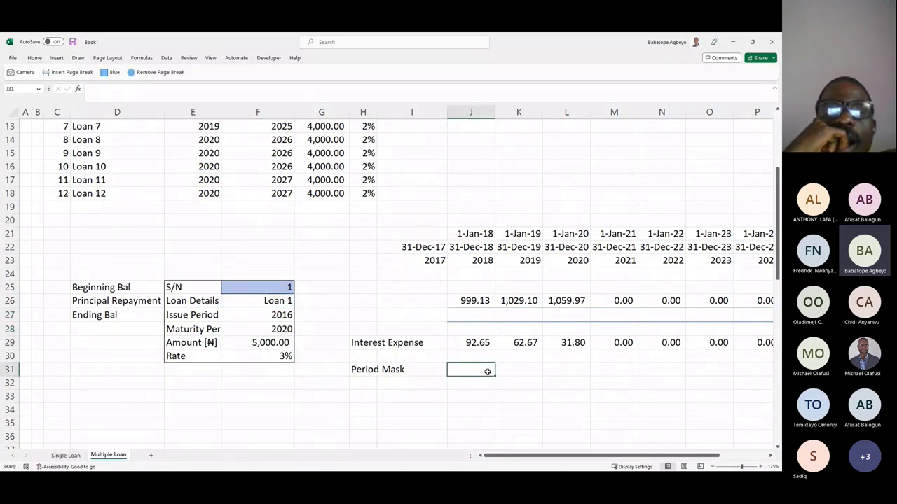
{"action": "type", "text": "="}
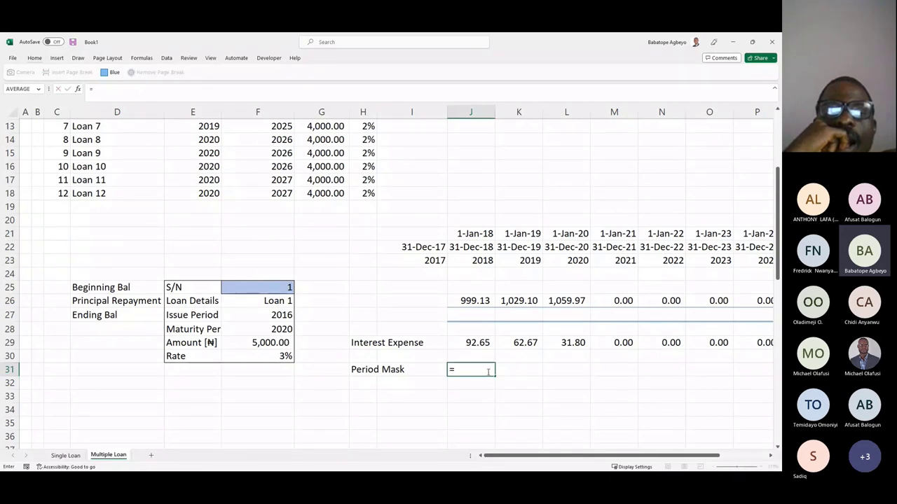
{"action": "type", "text": "and"}
{"action": "key", "text": "Tab"}
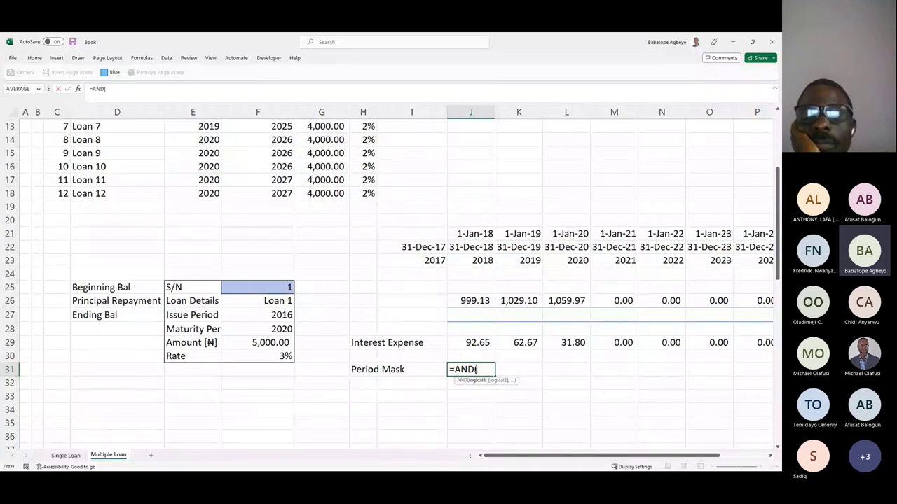
{"action": "type", "text": "("}
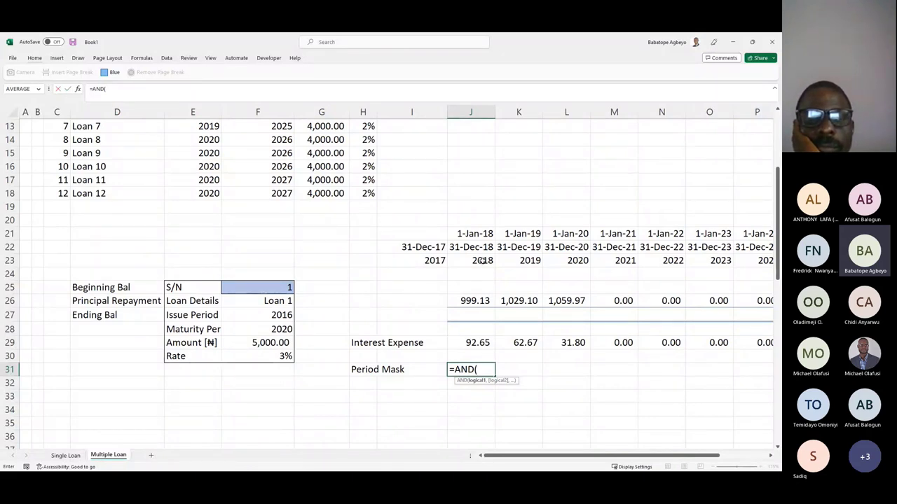
{"action": "left_click", "coordinate": [482, 261]}
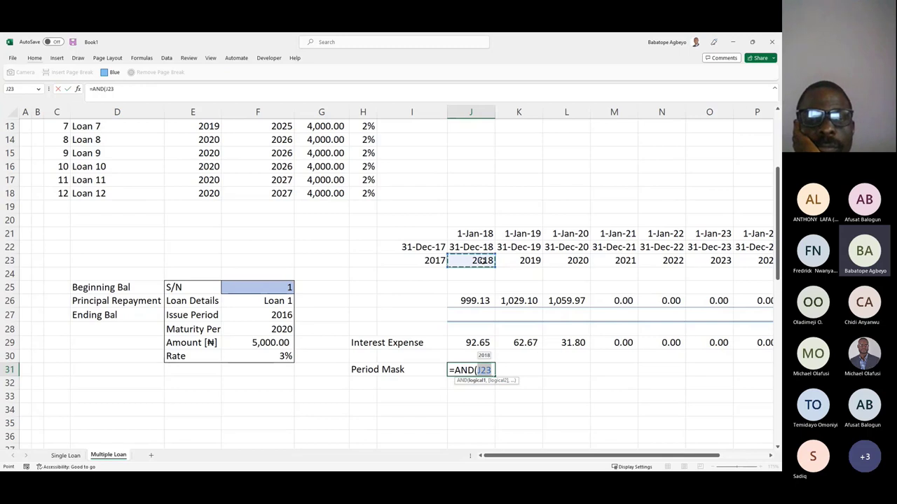
{"action": "key", "text": "F4"}
{"action": "key", "text": "F4"}
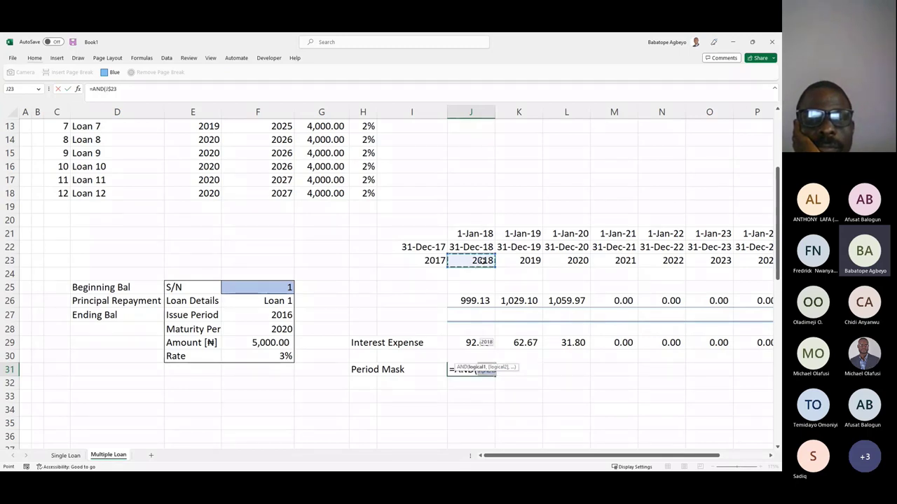
{"action": "type", "text": ">="}
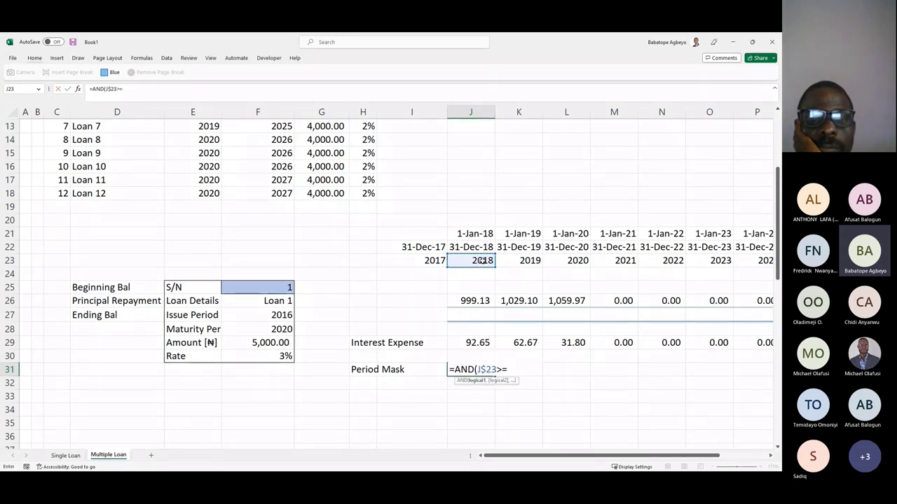
{"action": "left_click", "coordinate": [276, 315]}
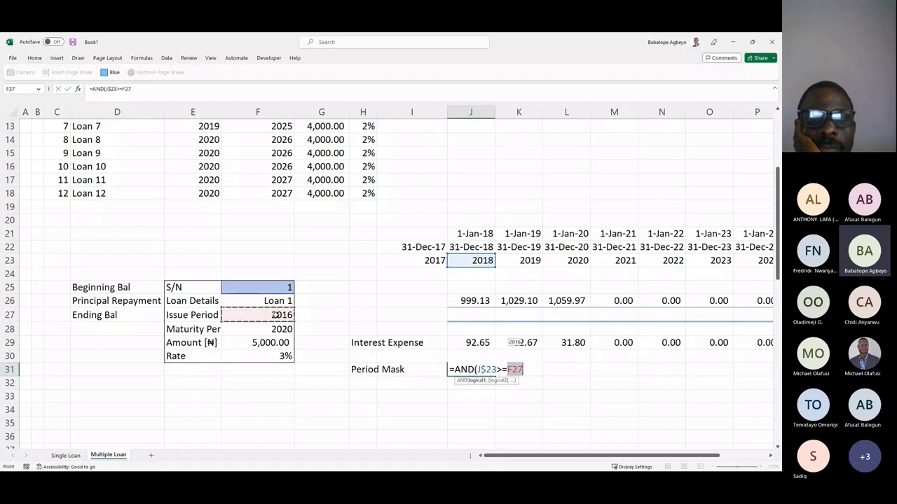
{"action": "key", "text": "F4"}
{"action": "key", "text": "F4"}
{"action": "key", "text": "F4"}
{"action": "type", "text": ","}
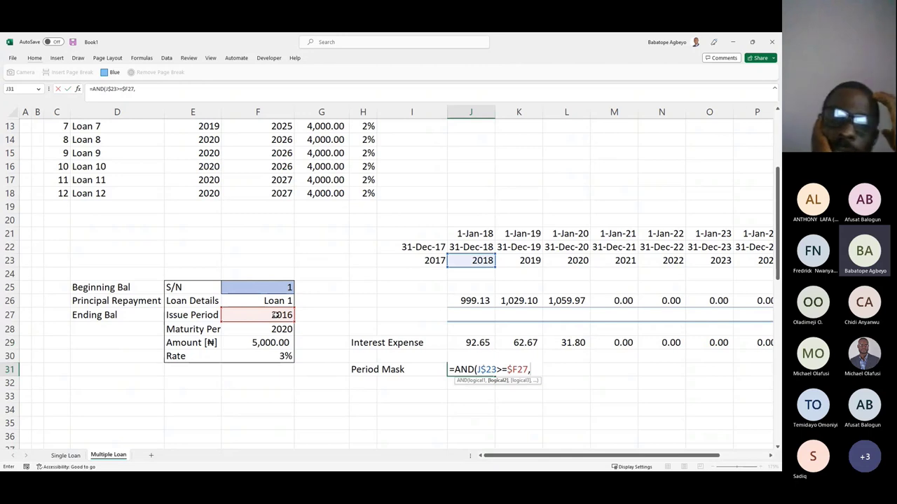
Step: Complete the AND formula in J31 with the second condition J$23<=$F28
{"action": "left_click", "coordinate": [475, 260]}
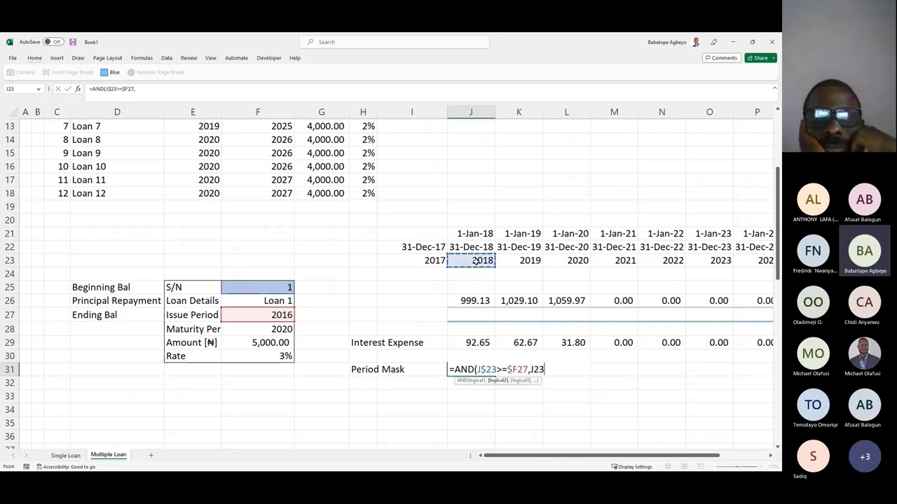
{"action": "key", "text": "F4"}
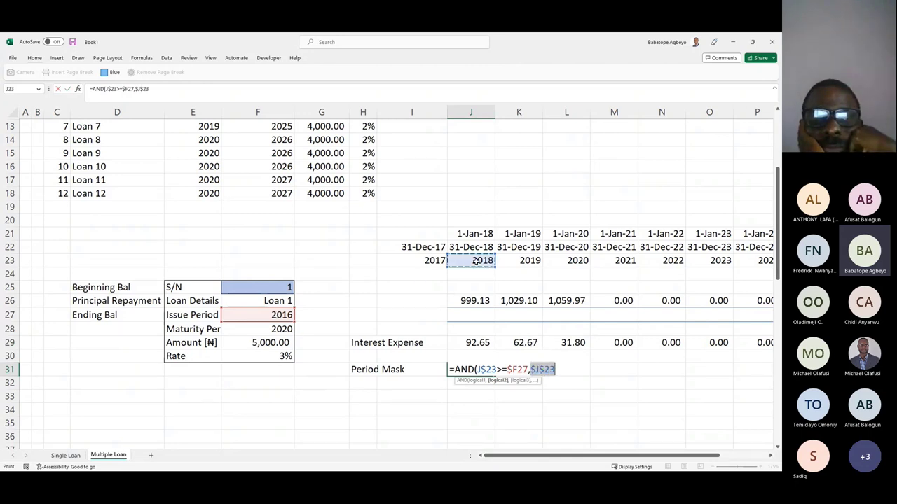
{"action": "key", "text": "F4"}
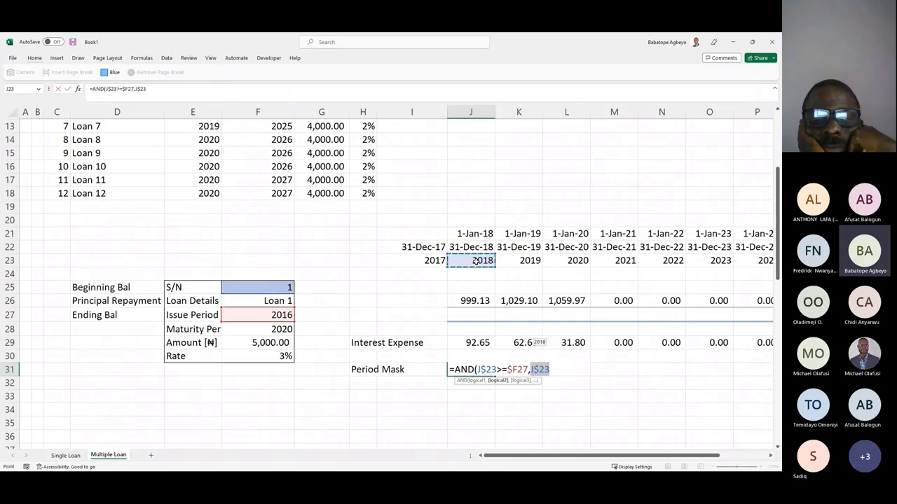
{"action": "type", "text": "<="}
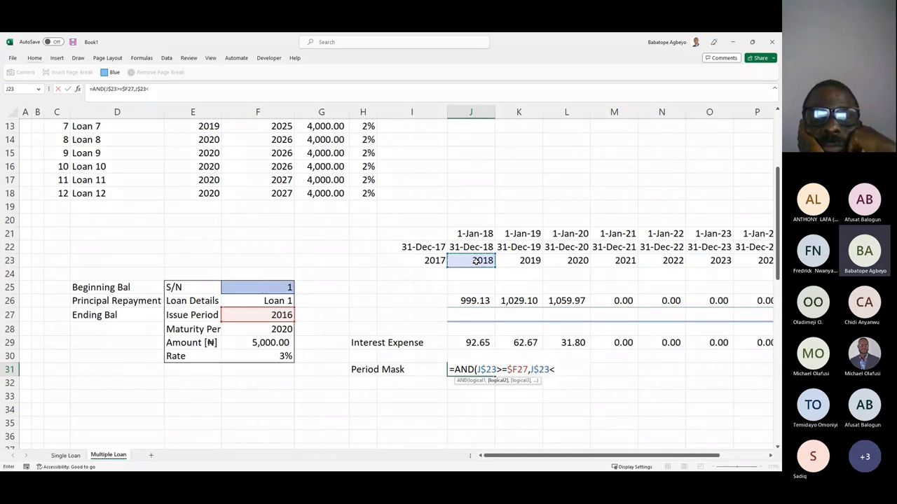
{"action": "left_click", "coordinate": [279, 329]}
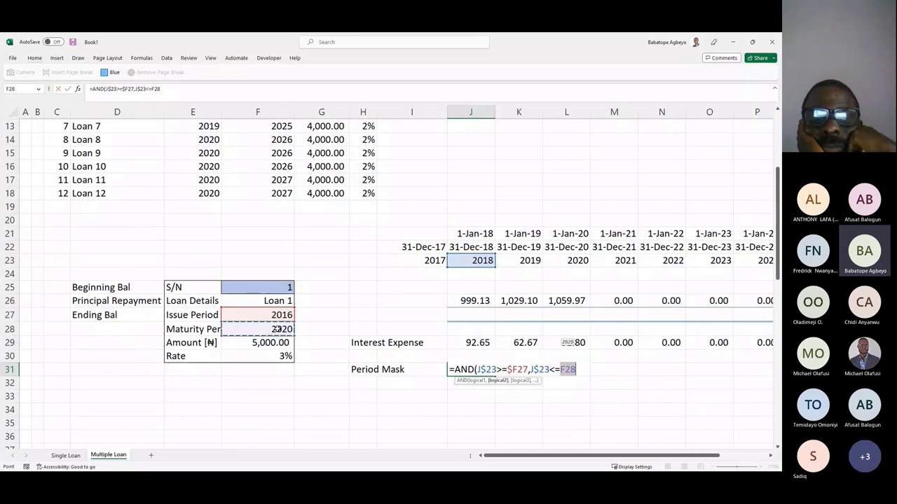
{"action": "key", "text": "F4"}
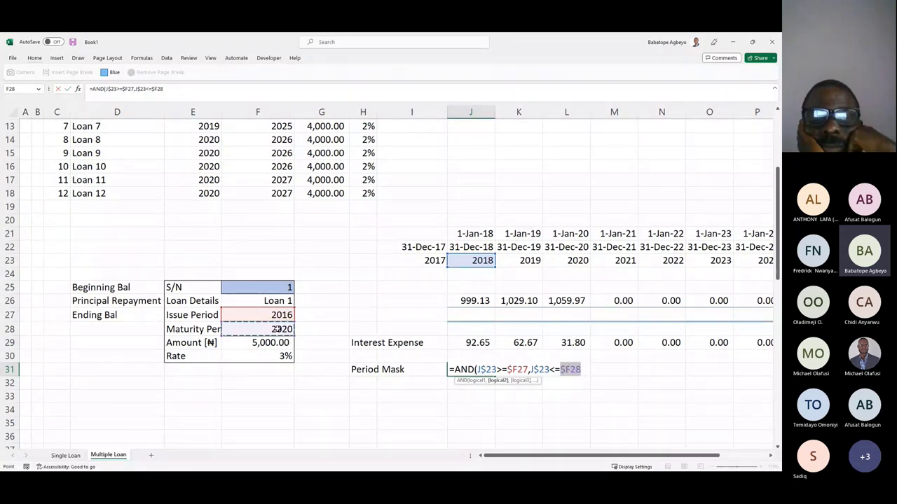
{"action": "type", "text": ")"}
{"action": "key", "text": "Return"}
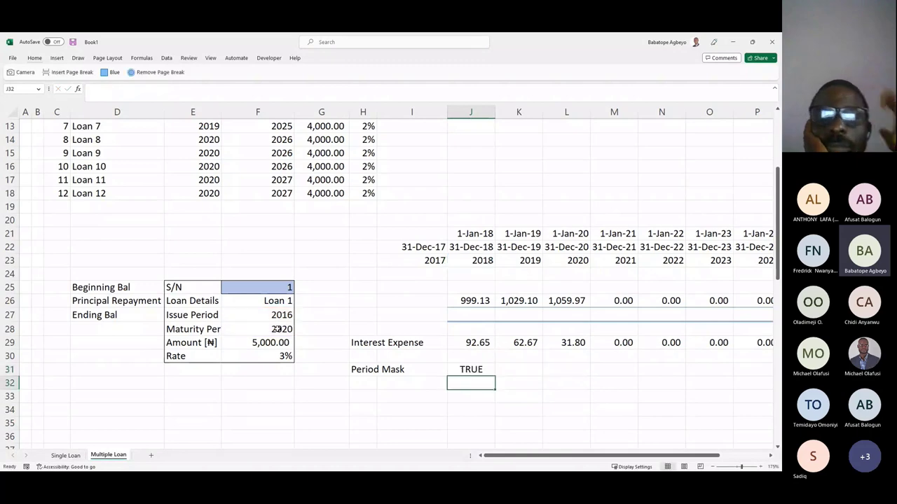
Step: Fill the Period Mask formula from J31 across to column S
{"action": "key", "text": "Up"}
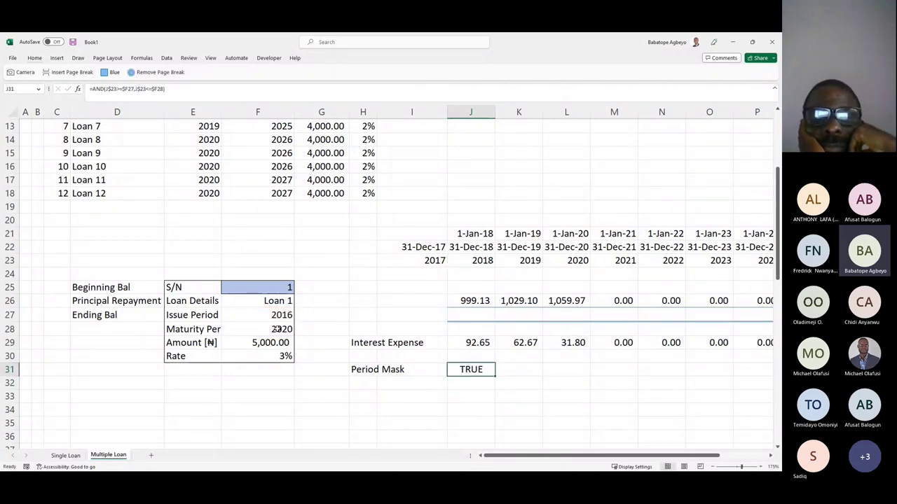
{"action": "key", "text": "shift+Right"}
{"action": "key", "text": "shift+Right"}
{"action": "key", "text": "shift+Right"}
{"action": "key", "text": "shift+Right"}
{"action": "key", "text": "shift+Right"}
{"action": "key", "text": "shift+Right"}
{"action": "key", "text": "shift+Right"}
{"action": "key", "text": "shift+Right"}
{"action": "key", "text": "shift+Right"}
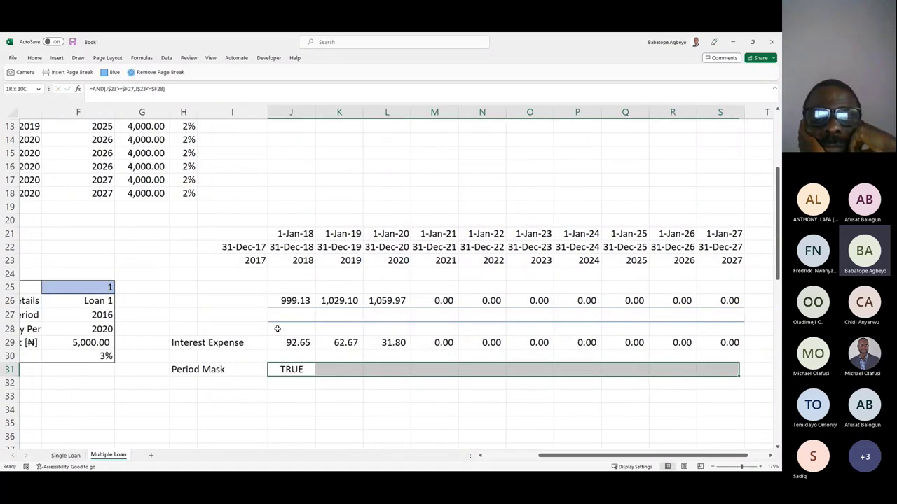
{"action": "key", "text": "ctrl+r"}
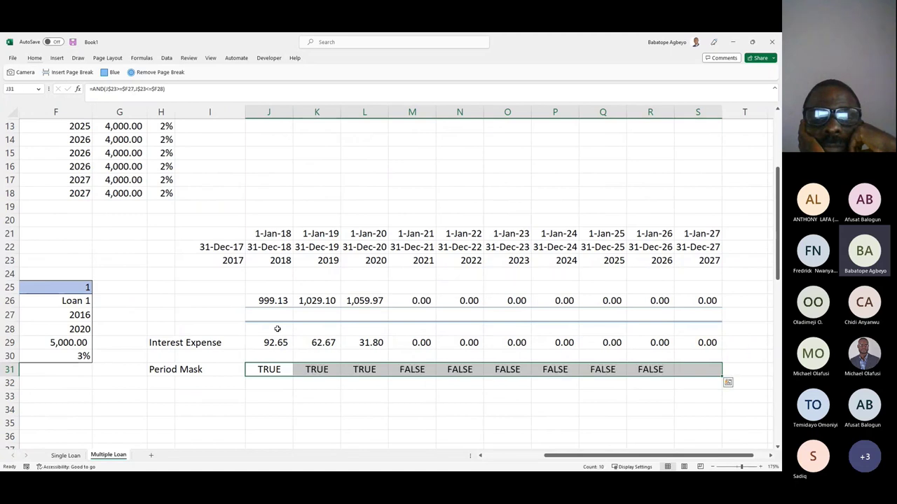
{"action": "left_click_drag", "start_coordinate": [547, 460], "coordinate": [524, 461]}
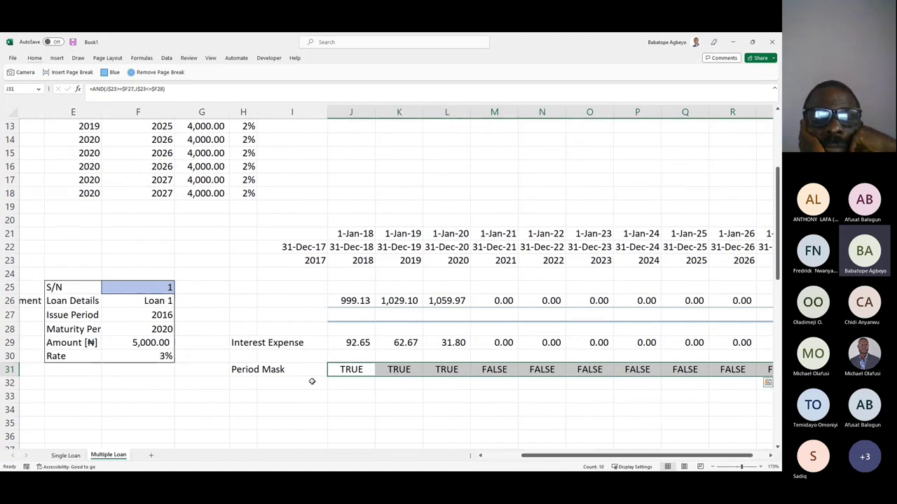
Step: Start a new conditional formatting rule for the Period Mask cells J31:S31
{"action": "left_click", "coordinate": [460, 372]}
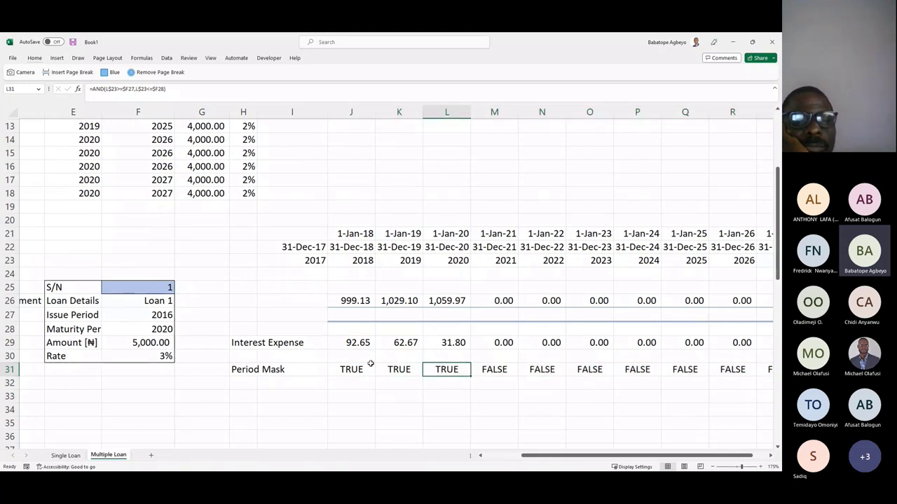
{"action": "left_click", "coordinate": [334, 370]}
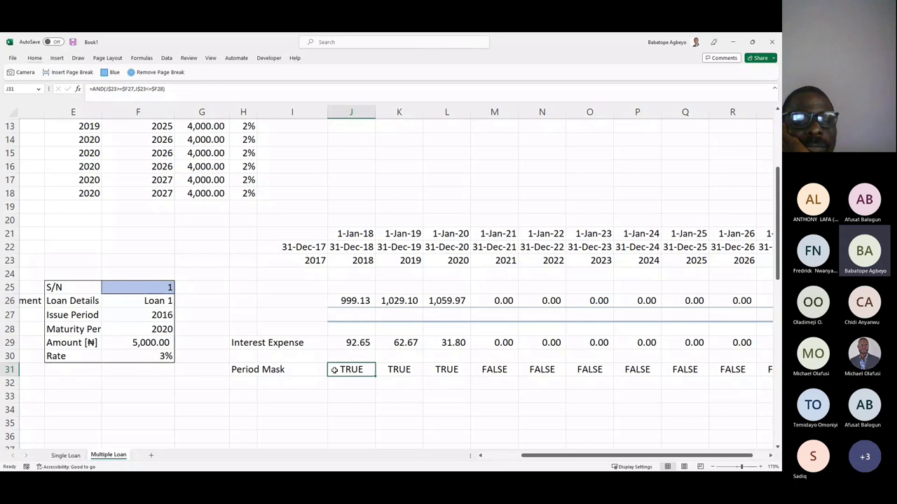
{"action": "key", "text": "shift+Right"}
{"action": "key", "text": "shift+Right"}
{"action": "key", "text": "shift+Right"}
{"action": "key", "text": "shift+Right"}
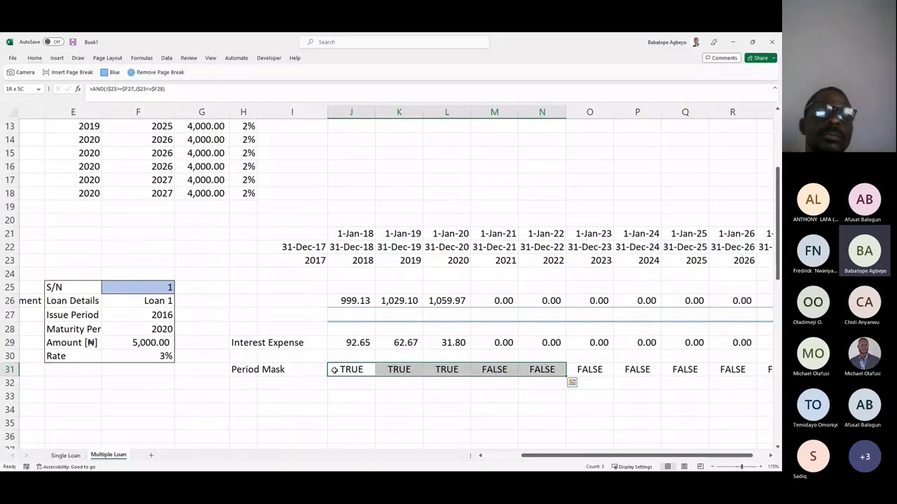
{"action": "key", "text": "shift+Right"}
{"action": "key", "text": "shift+Right"}
{"action": "key", "text": "shift+Right"}
{"action": "key", "text": "shift+Right"}
{"action": "key", "text": "shift+Right"}
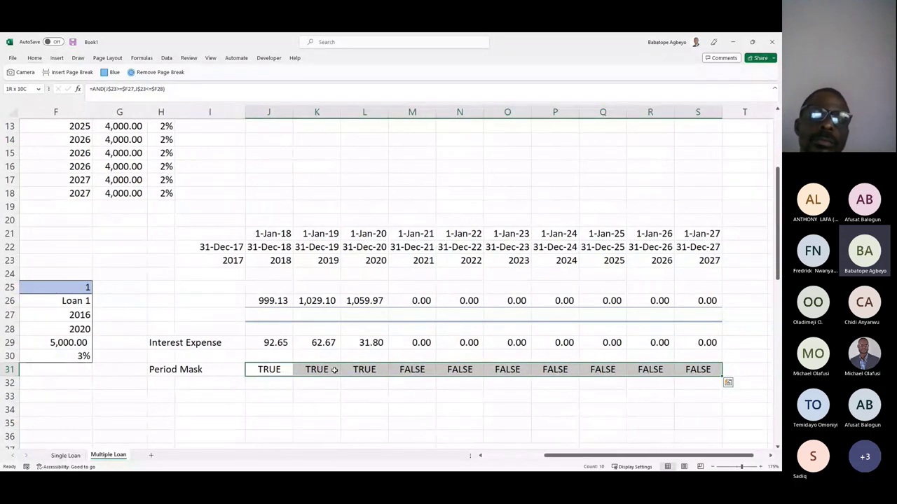
{"action": "left_click", "coordinate": [34, 58]}
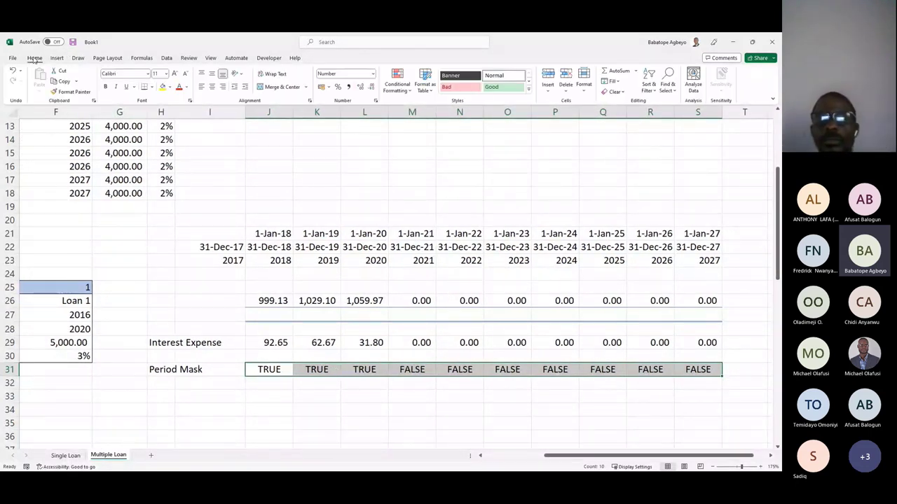
{"action": "left_click", "coordinate": [396, 83]}
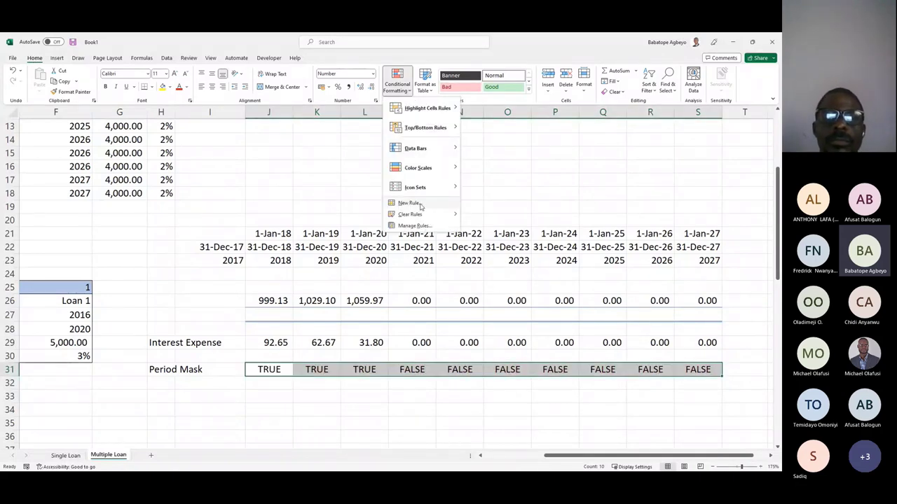
{"action": "left_click", "coordinate": [419, 203]}
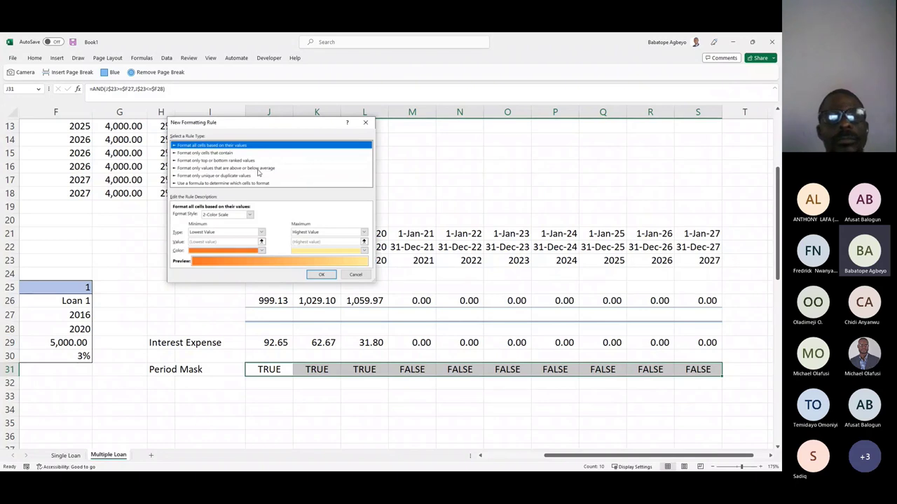
Step: Set the rule to format only cells that contain a cell value equal to 1
{"action": "left_click", "coordinate": [218, 153]}
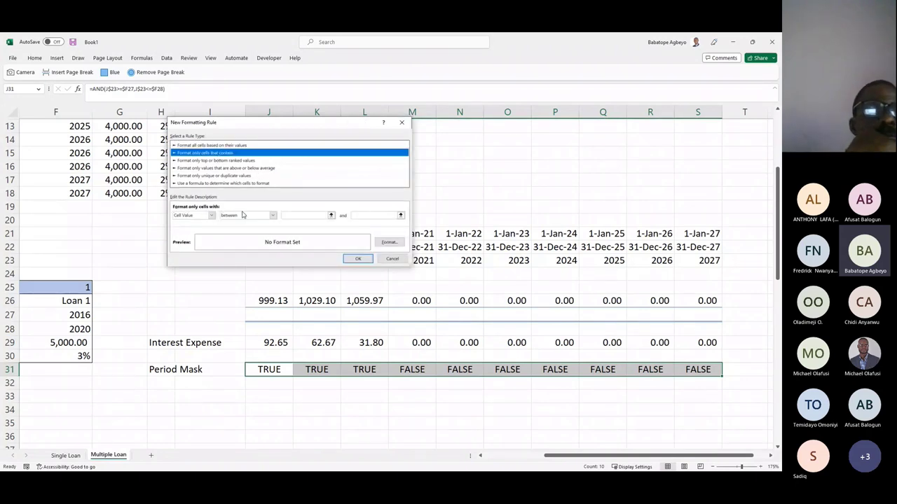
{"action": "left_click", "coordinate": [273, 216]}
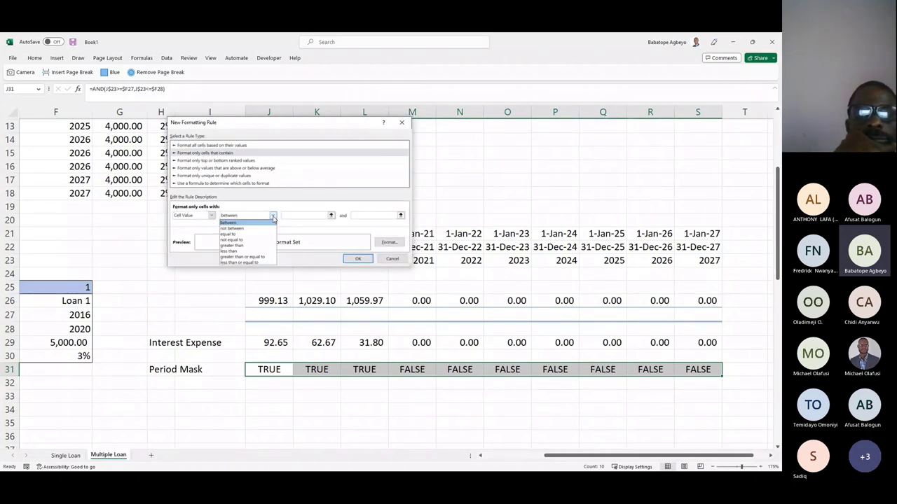
{"action": "left_click", "coordinate": [231, 234]}
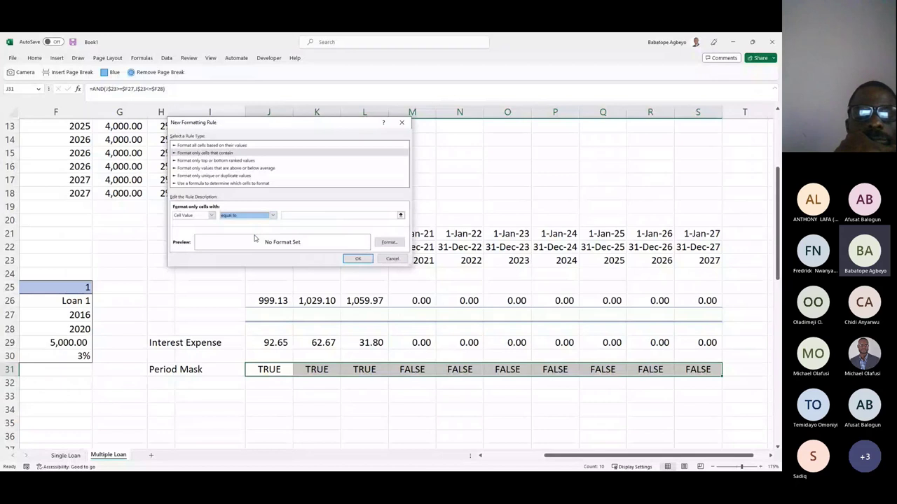
{"action": "left_click", "coordinate": [303, 215]}
{"action": "type", "text": "1"}
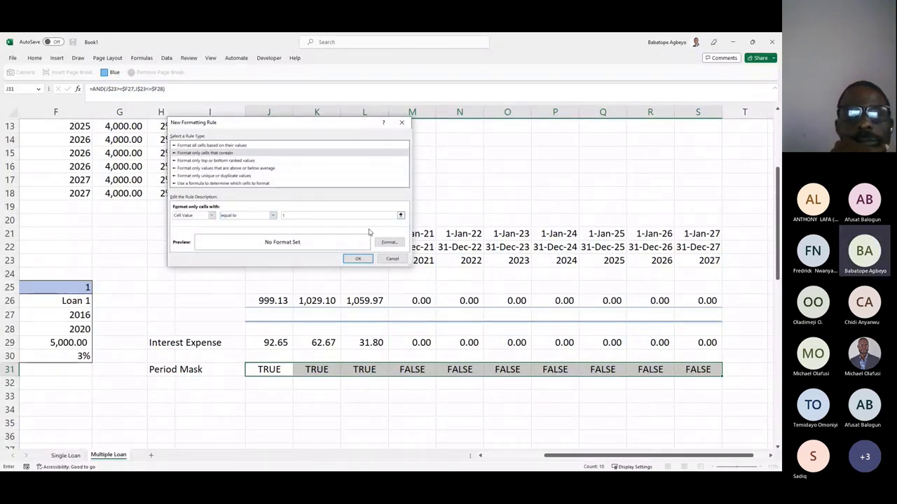
Step: Give the equal-to-1 rule a dark green, dense patterned fill and apply it to the Period Mask cells
{"action": "left_click", "coordinate": [388, 242]}
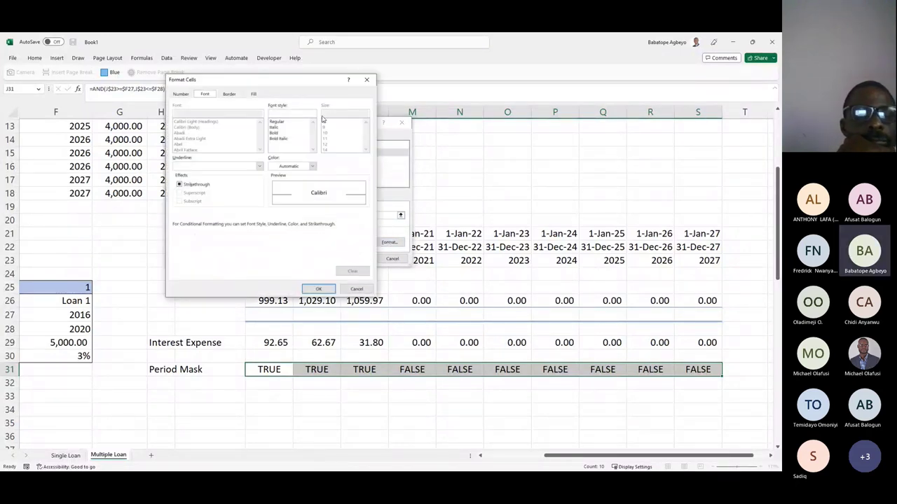
{"action": "left_click", "coordinate": [251, 96]}
{"action": "left_click", "coordinate": [349, 114]}
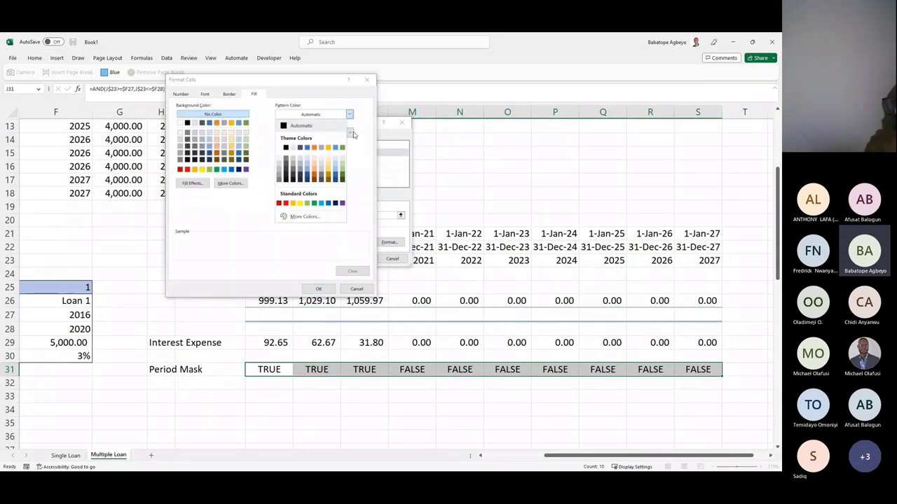
{"action": "left_click", "coordinate": [312, 203]}
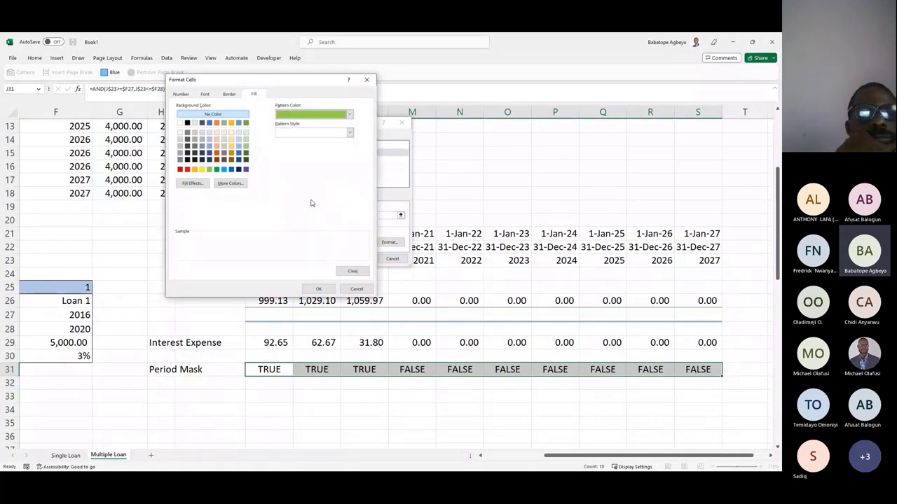
{"action": "left_click", "coordinate": [350, 133]}
{"action": "left_click", "coordinate": [348, 163]}
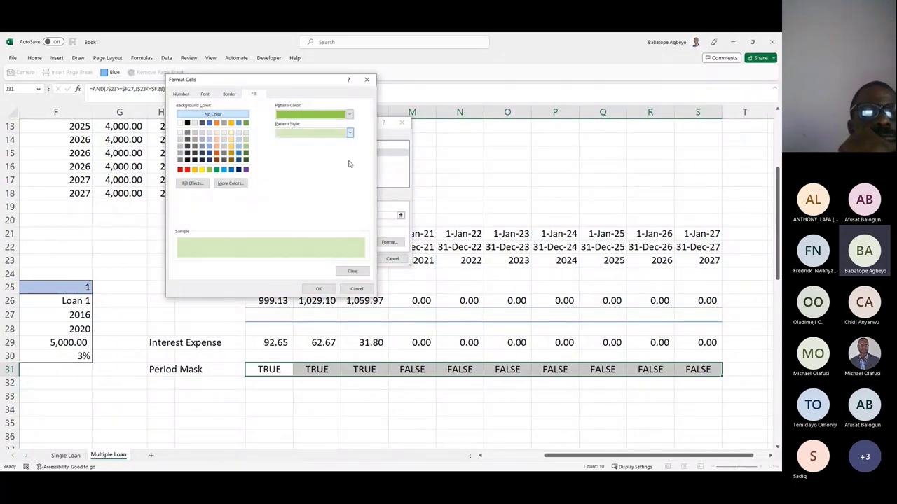
{"action": "left_click", "coordinate": [349, 115]}
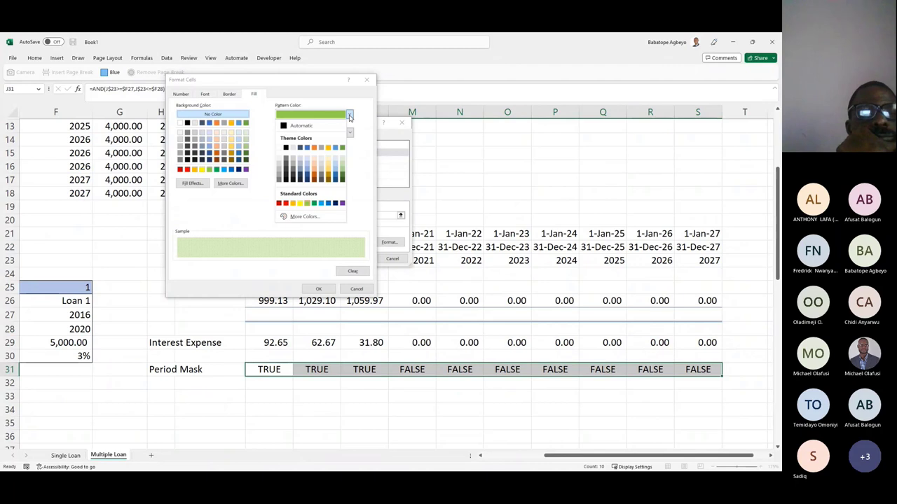
{"action": "left_click", "coordinate": [344, 182]}
{"action": "left_click", "coordinate": [349, 134]}
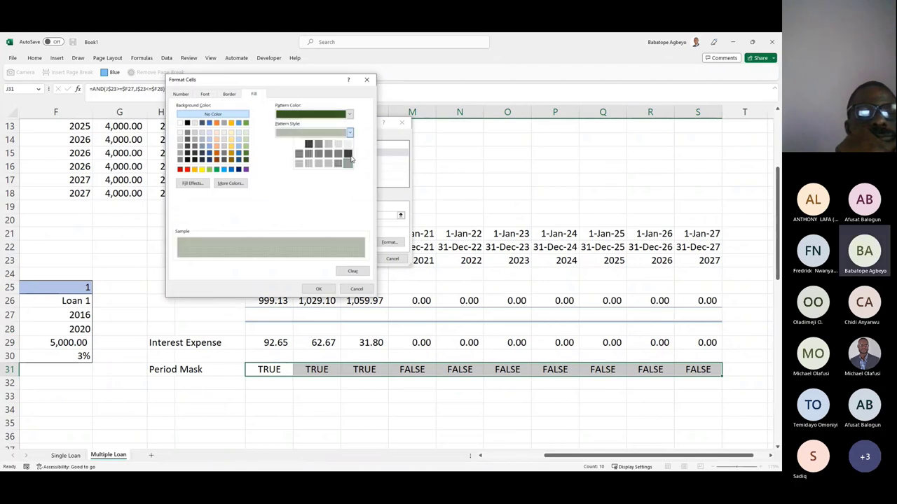
{"action": "left_click", "coordinate": [348, 155]}
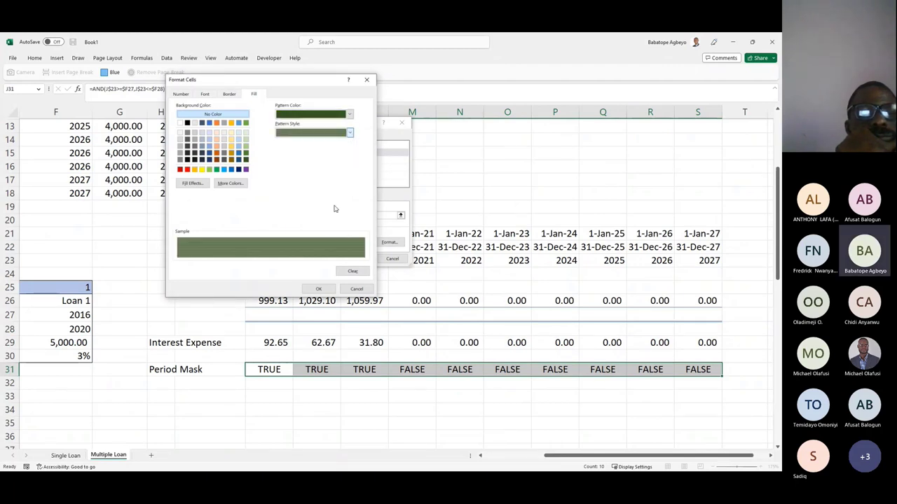
{"action": "left_click", "coordinate": [318, 288]}
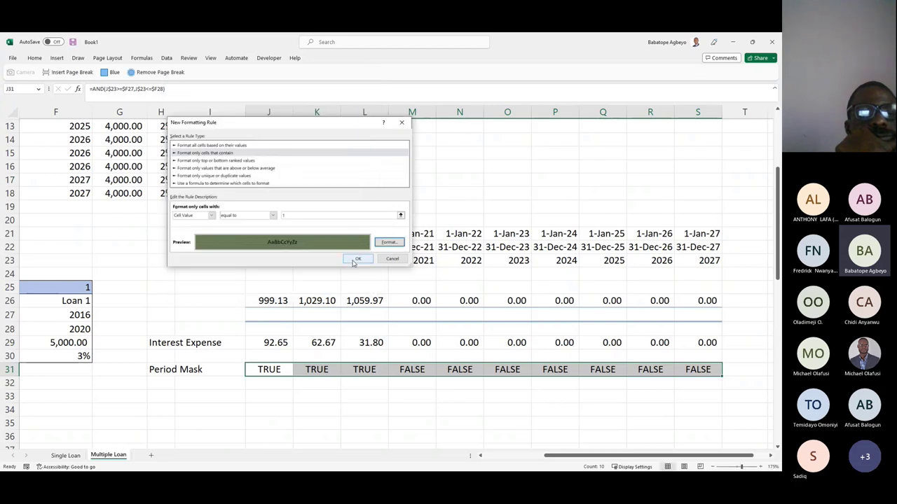
{"action": "left_click", "coordinate": [358, 260]}
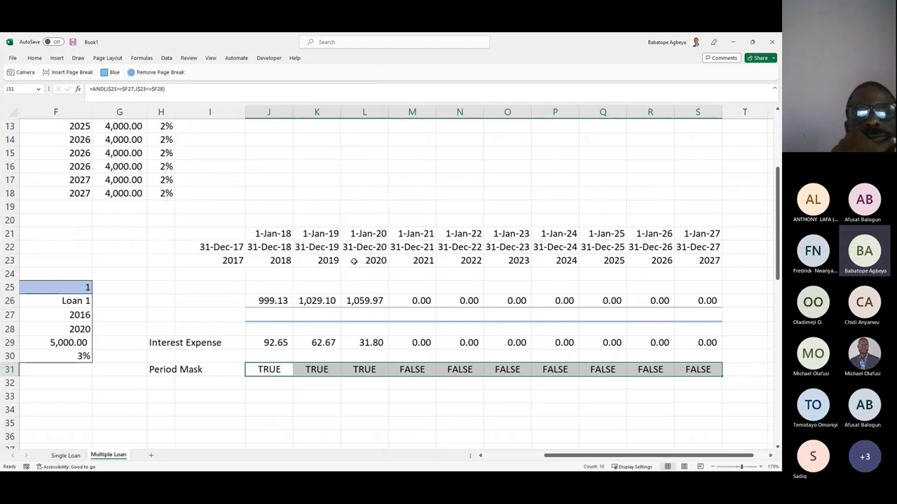
Step: Add a second conditional formatting rule for J31:S31 that formats only cells with a value equal to 0
{"action": "left_click", "coordinate": [36, 58]}
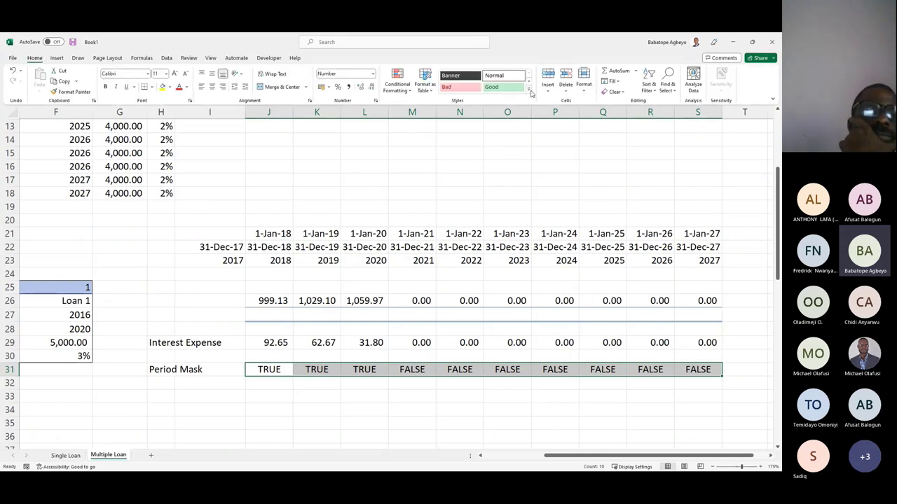
{"action": "left_click", "coordinate": [397, 82]}
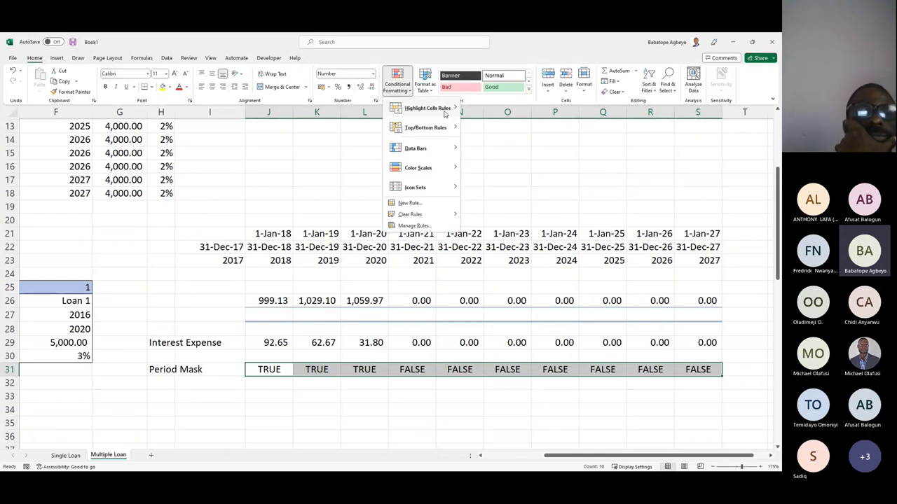
{"action": "left_click", "coordinate": [414, 225]}
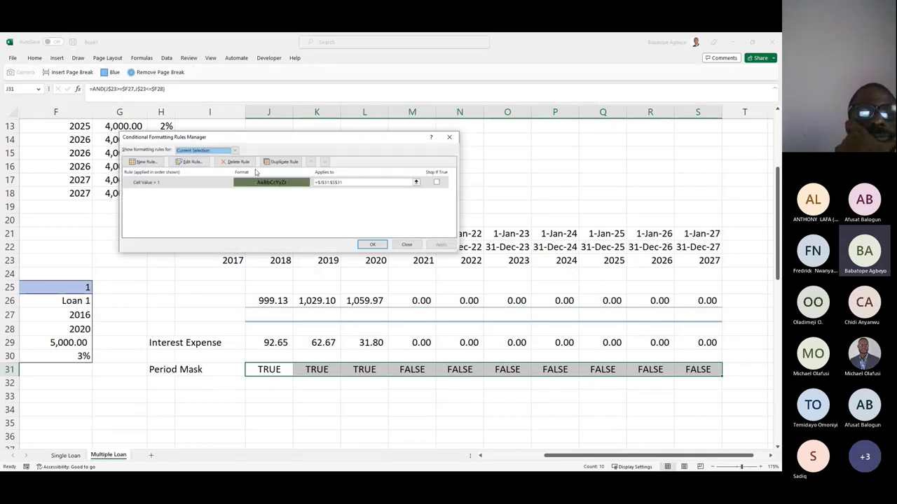
{"action": "left_click", "coordinate": [145, 162]}
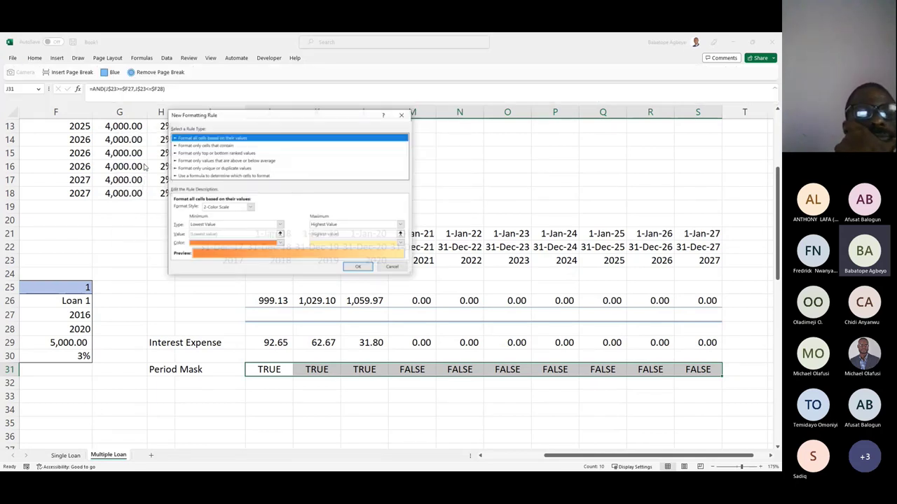
{"action": "left_click", "coordinate": [218, 146]}
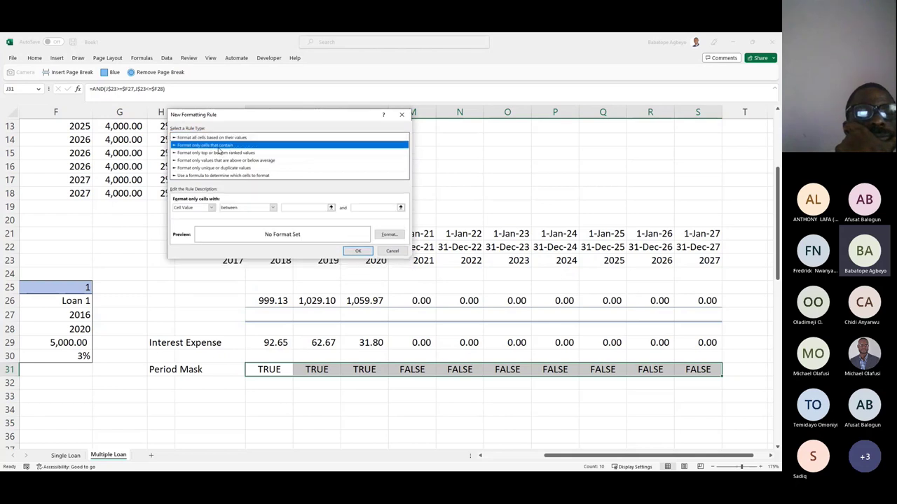
{"action": "left_click", "coordinate": [274, 209]}
{"action": "left_click", "coordinate": [256, 224]}
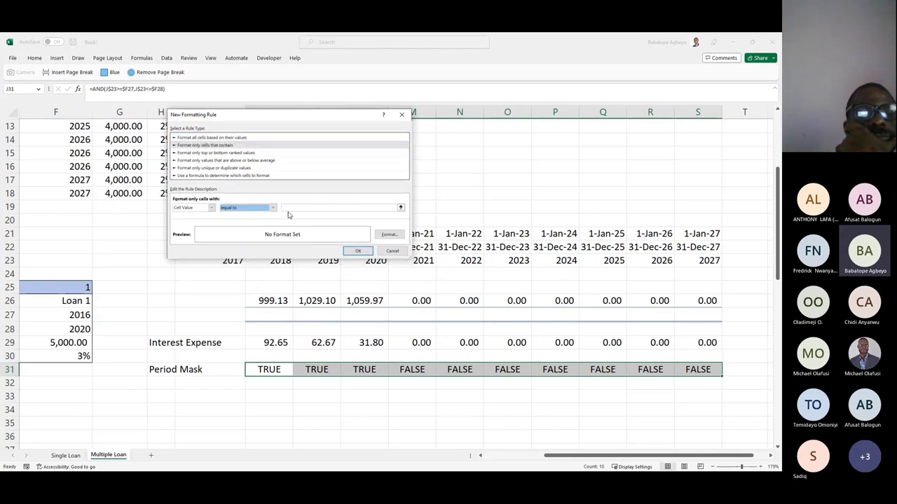
{"action": "left_click", "coordinate": [288, 208]}
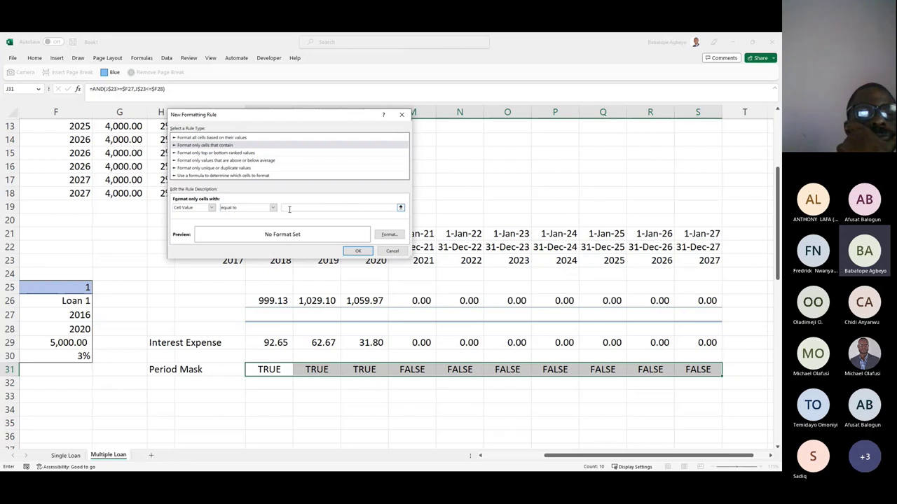
{"action": "type", "text": "0"}
Step: Give the equal-to-0 rule a red fill with a light pattern style and apply the rules
{"action": "left_click", "coordinate": [388, 234]}
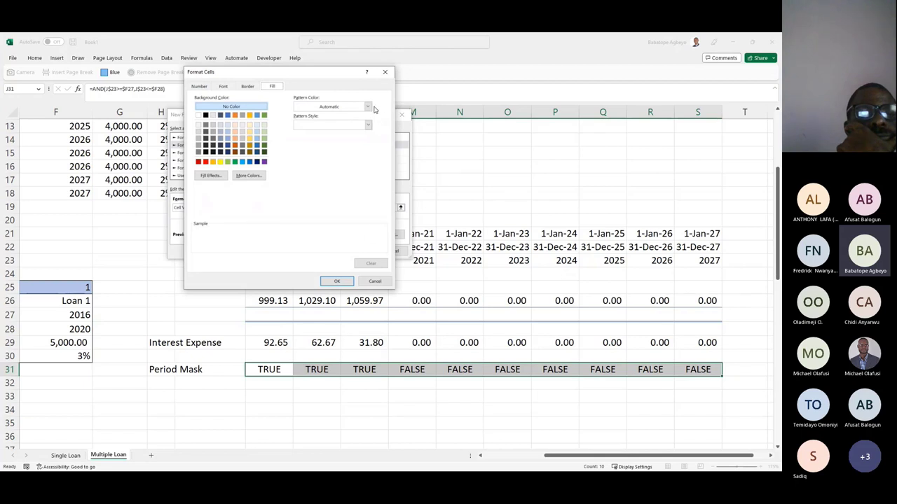
{"action": "left_click", "coordinate": [368, 108]}
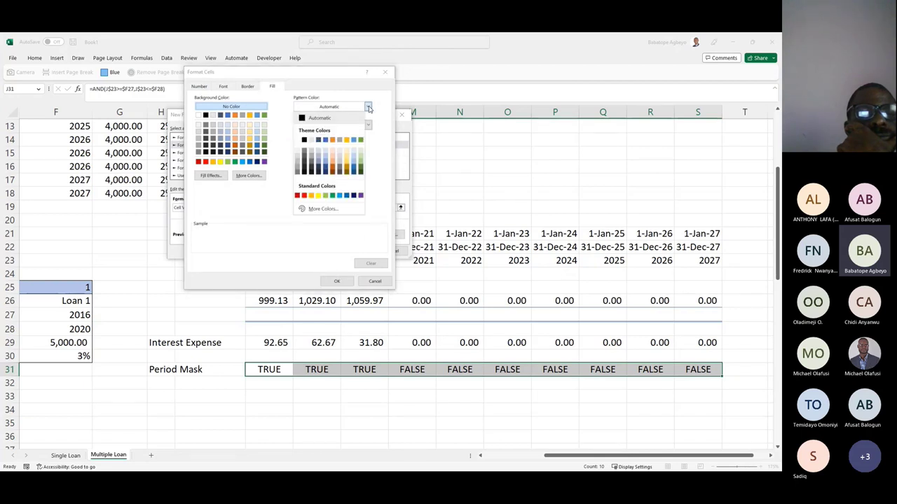
{"action": "left_click", "coordinate": [304, 194]}
{"action": "left_click", "coordinate": [367, 126]}
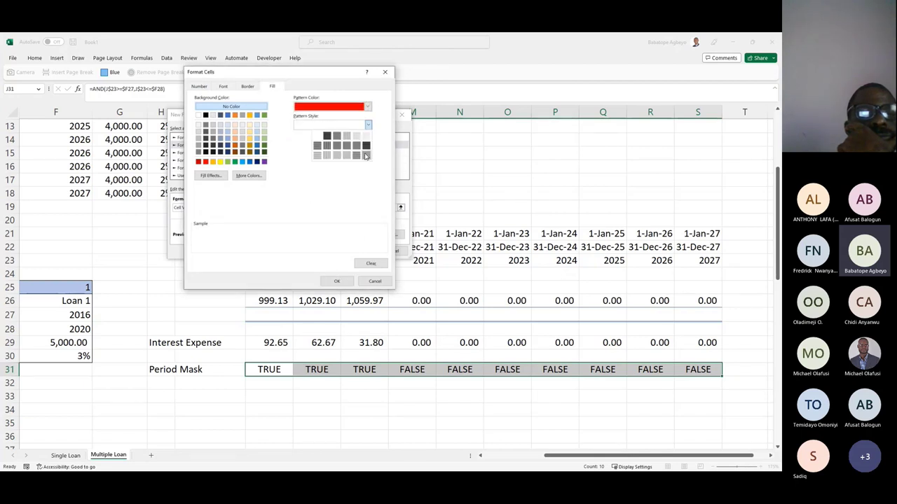
{"action": "left_click", "coordinate": [366, 156]}
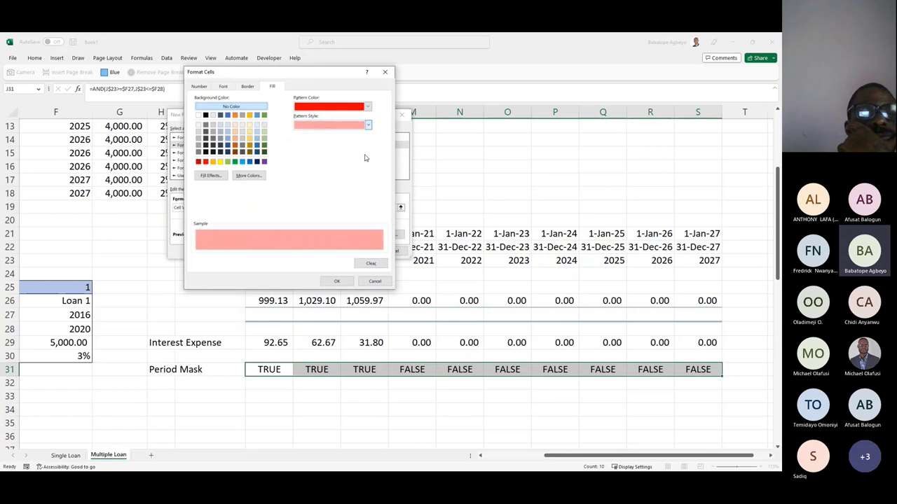
{"action": "left_click", "coordinate": [340, 281]}
{"action": "left_click", "coordinate": [361, 251]}
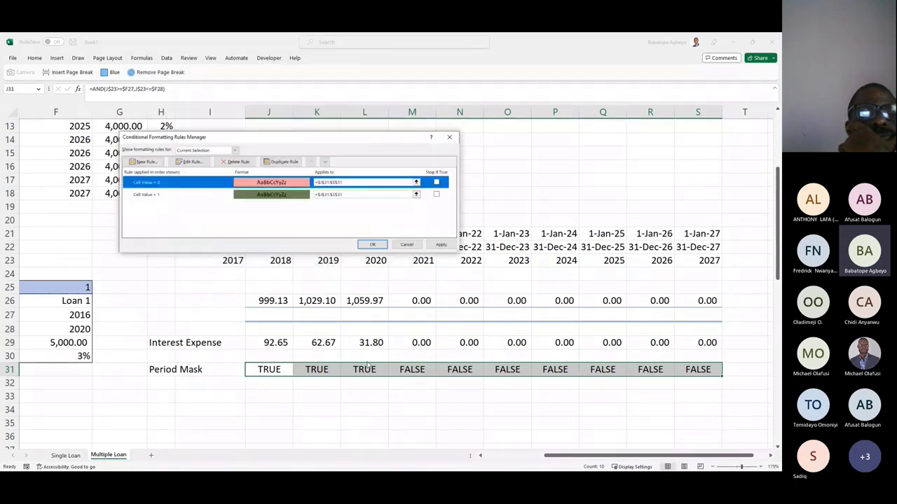
{"action": "left_click", "coordinate": [374, 243]}
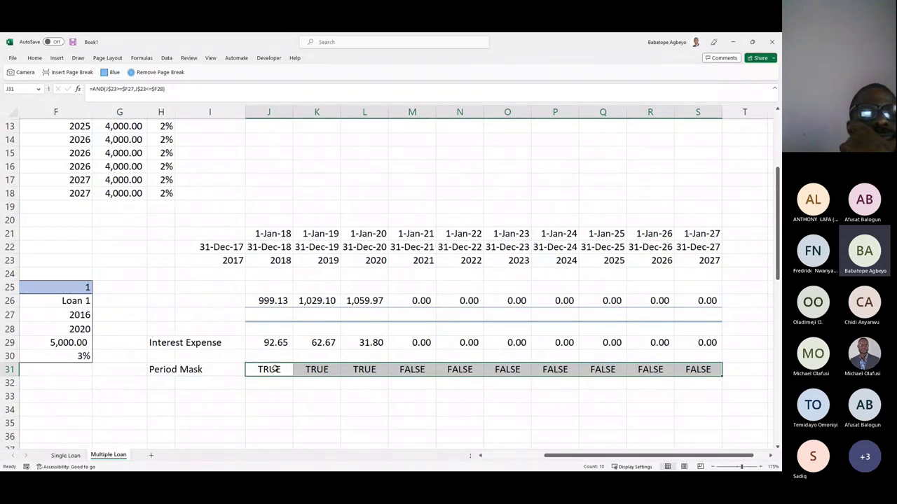
Step: Multiply the AND formula by 1 in all Period Mask cells J31:S31
{"action": "left_click", "coordinate": [180, 89]}
{"action": "type", "text": "*1"}
{"action": "key", "text": "ctrl+Return"}
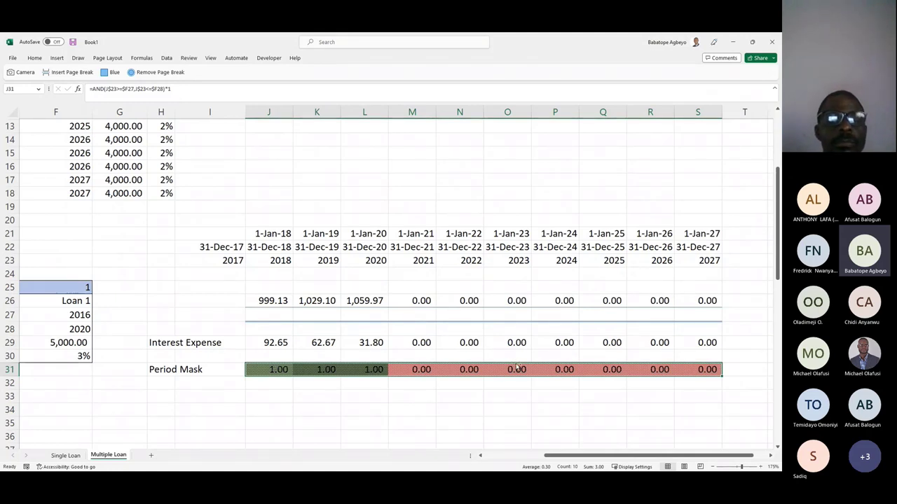
Step: Hide the Period Mask numbers in J31:S31 with the custom number format ;;;
{"action": "key", "text": "ctrl+1"}
{"action": "left_click", "coordinate": [200, 175]}
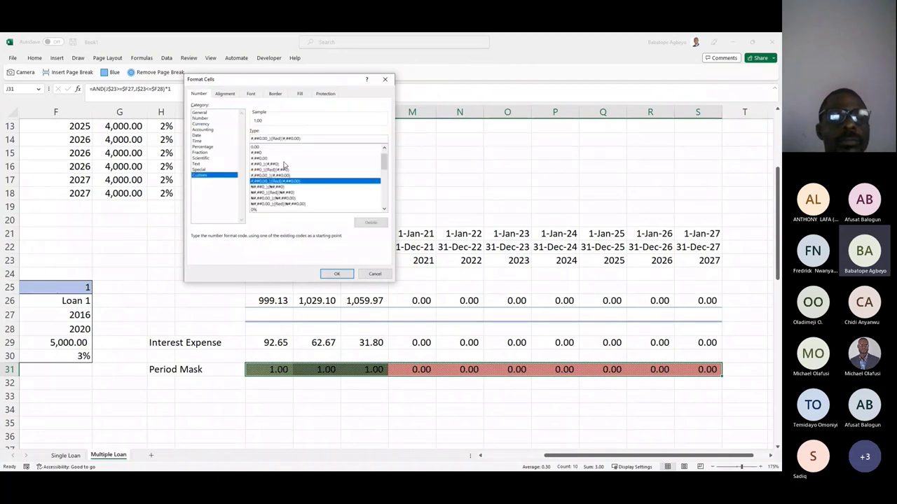
{"action": "left_click", "coordinate": [305, 139]}
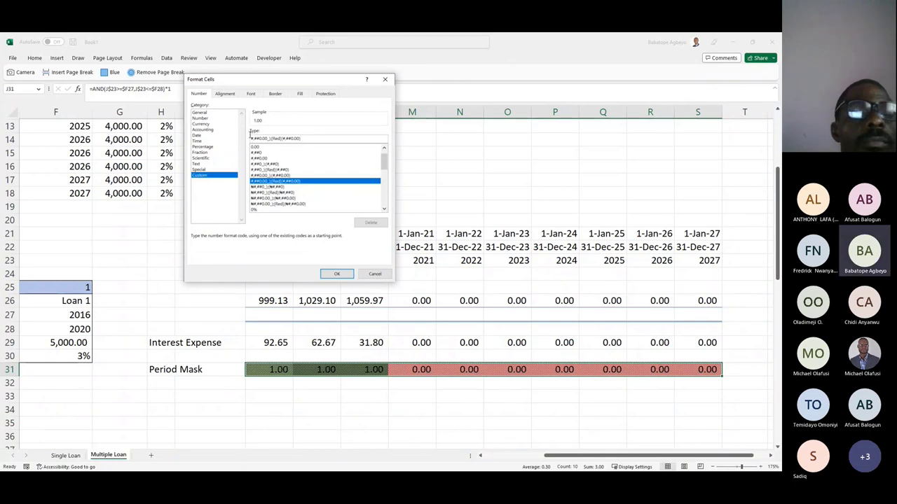
{"action": "key", "text": "BackSpace"}
{"action": "key", "text": "BackSpace"}
{"action": "key", "text": "BackSpace"}
{"action": "key", "text": "BackSpace"}
{"action": "key", "text": "BackSpace"}
{"action": "key", "text": "BackSpace"}
{"action": "key", "text": "BackSpace"}
{"action": "key", "text": "BackSpace"}
{"action": "key", "text": "BackSpace"}
{"action": "key", "text": "BackSpace"}
{"action": "key", "text": "BackSpace"}
{"action": "key", "text": "BackSpace"}
{"action": "key", "text": "BackSpace"}
{"action": "key", "text": "BackSpace"}
{"action": "key", "text": "BackSpace"}
{"action": "key", "text": "BackSpace"}
{"action": "key", "text": "BackSpace"}
{"action": "key", "text": "BackSpace"}
{"action": "key", "text": "BackSpace"}
{"action": "key", "text": "BackSpace"}
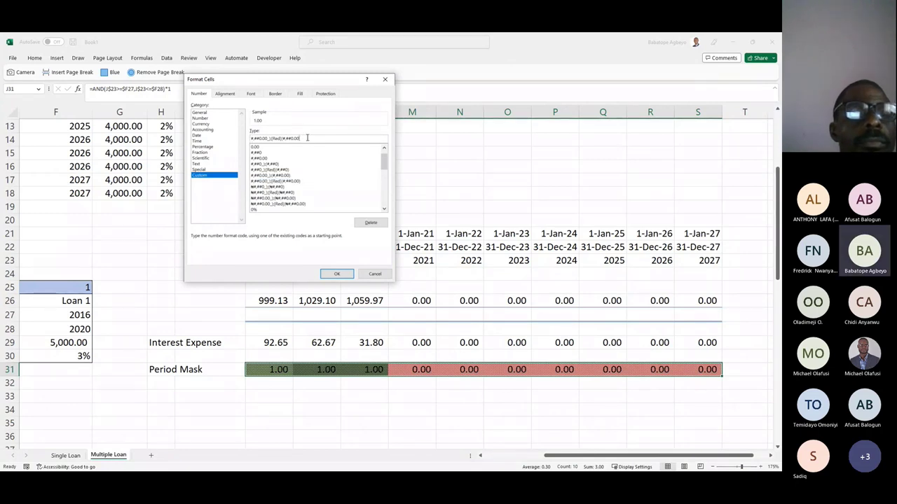
{"action": "type", "text": ";;;"}
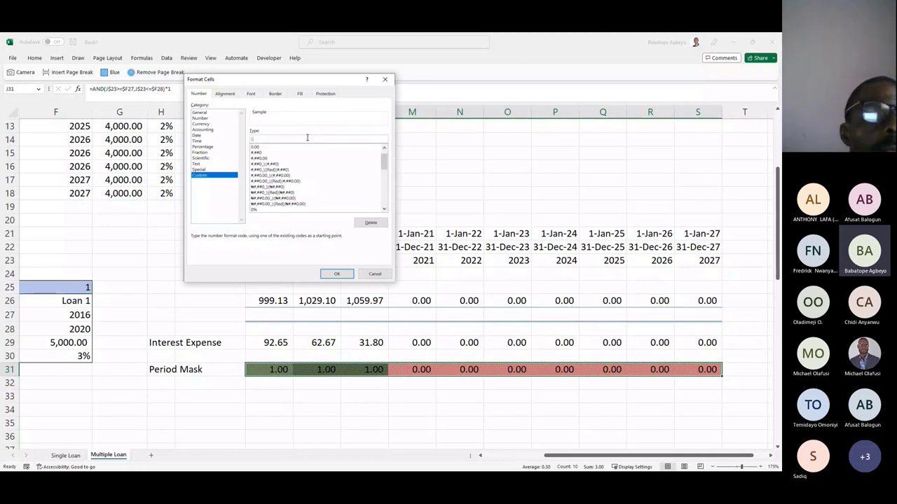
{"action": "left_click", "coordinate": [335, 273]}
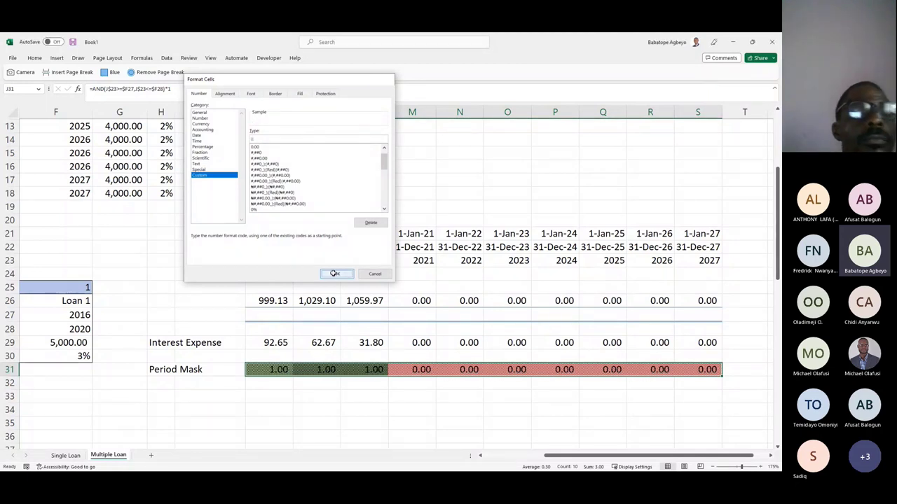
{"action": "left_click", "coordinate": [363, 448]}
Step: Start a negated CUMPRINC formula in the balance cell J27, using the loan rate $F30 as the rate argument
{"action": "left_click_drag", "start_coordinate": [554, 456], "coordinate": [509, 457]}
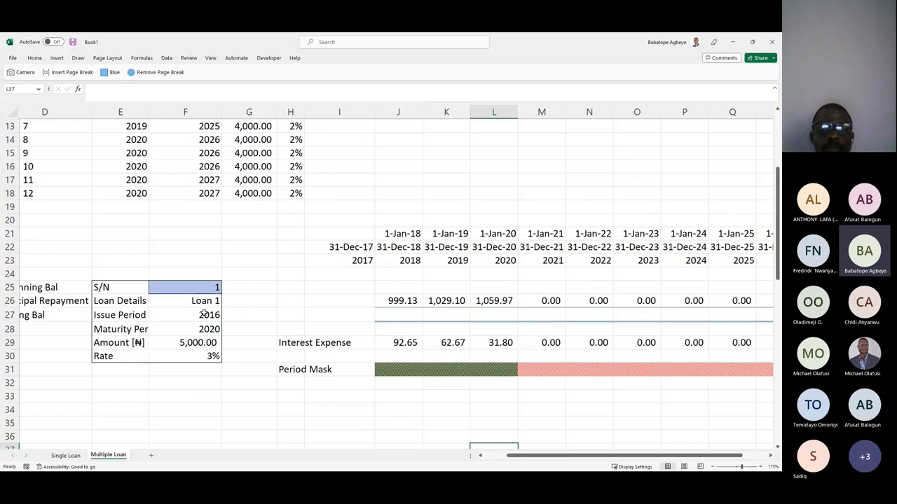
{"action": "left_click", "coordinate": [389, 317]}
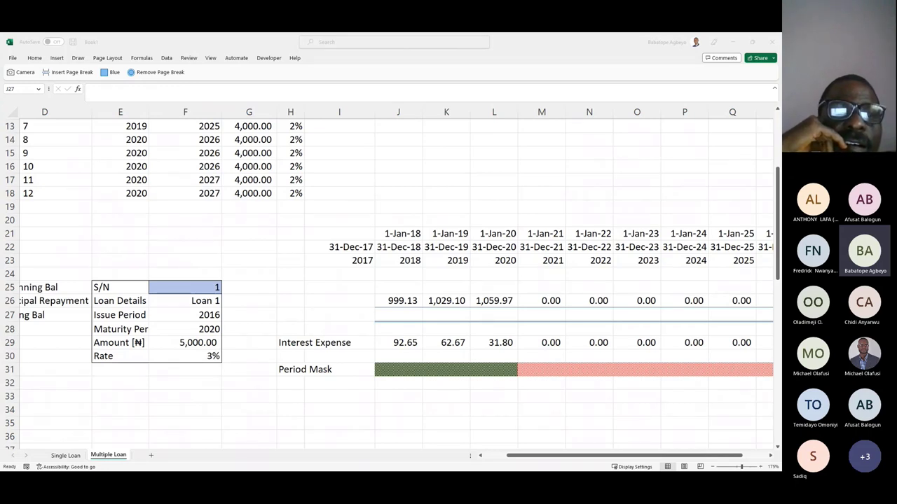
{"action": "left_click", "coordinate": [404, 318]}
{"action": "type", "text": "=-cum"}
{"action": "key", "text": "Down"}
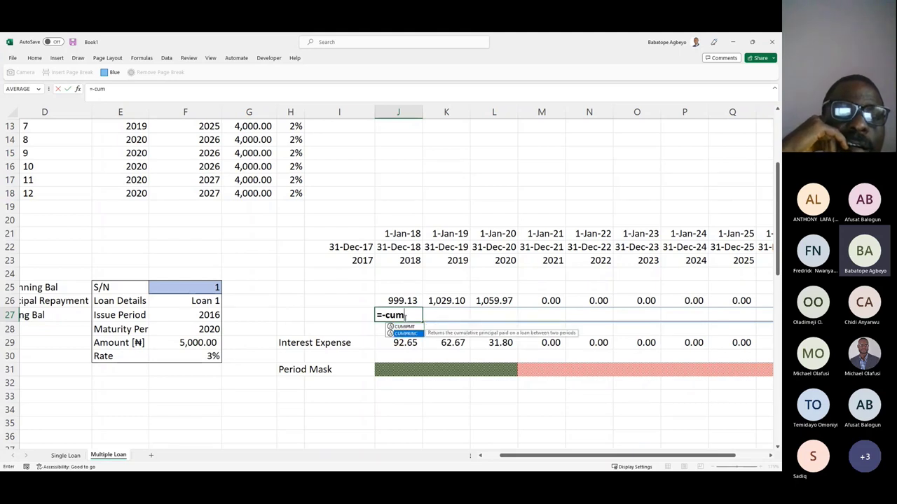
{"action": "key", "text": "Tab"}
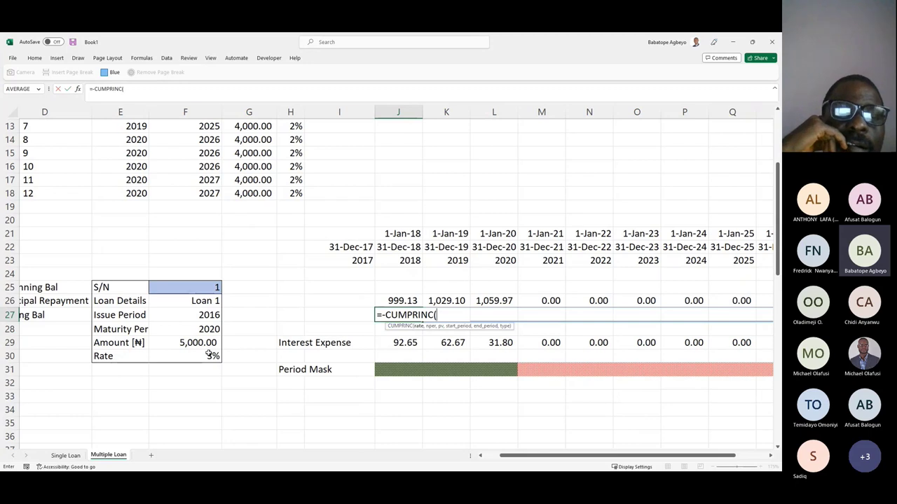
{"action": "left_click", "coordinate": [205, 356]}
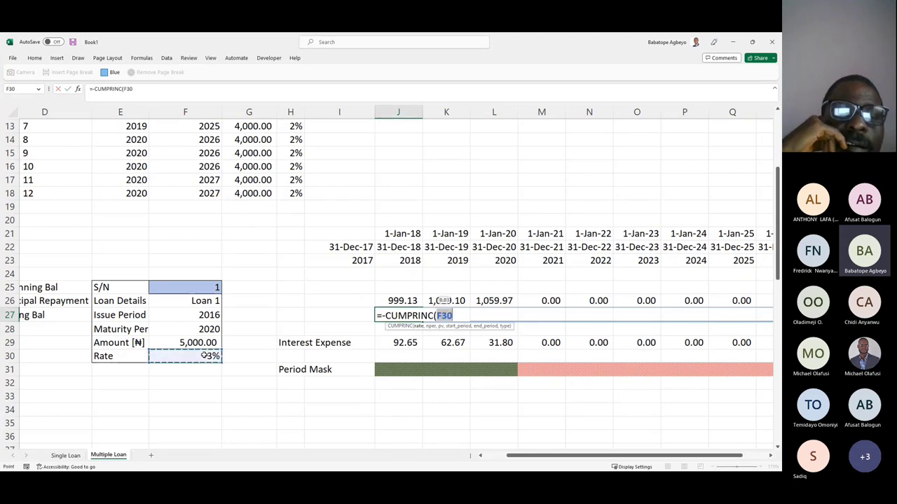
{"action": "key", "text": "F4"}
{"action": "key", "text": "F4"}
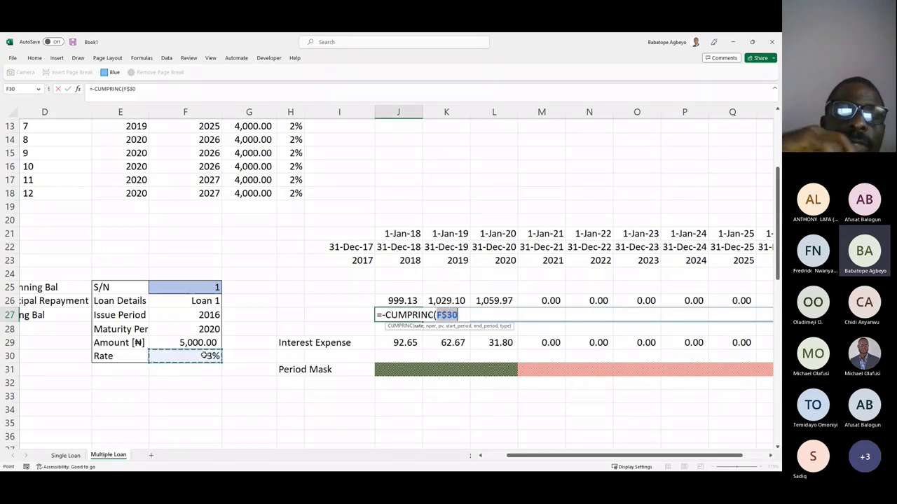
{"action": "key", "text": "F4"}
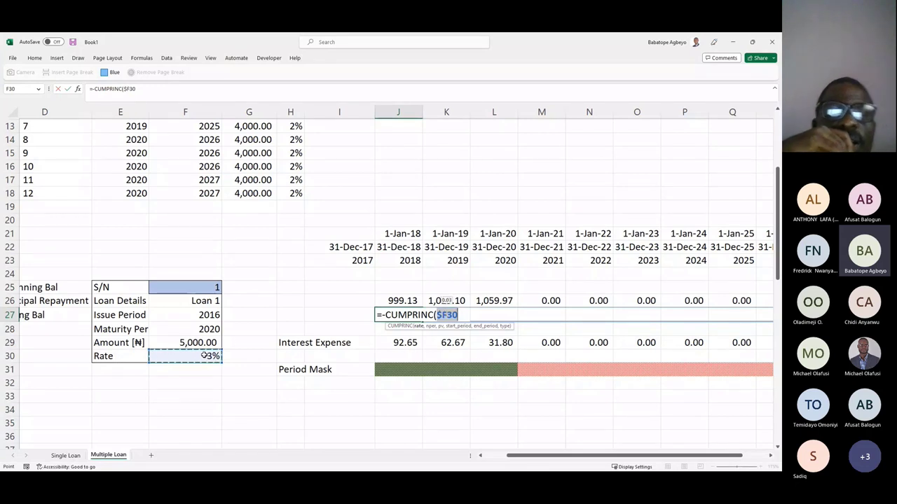
{"action": "type", "text": ","}
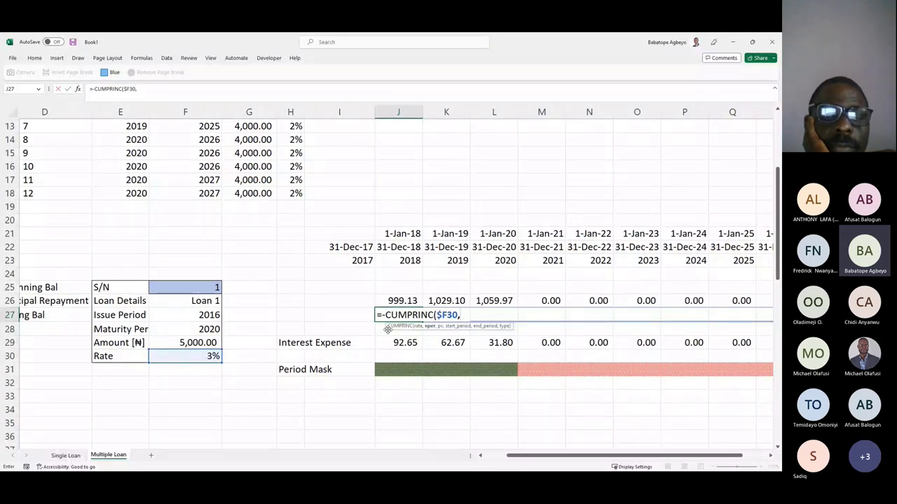
Step: Add the number of periods to the J27 formula as maturity minus issue period plus one, ($F28-$F27)+1
{"action": "left_click", "coordinate": [196, 332]}
{"action": "key", "text": "F4"}
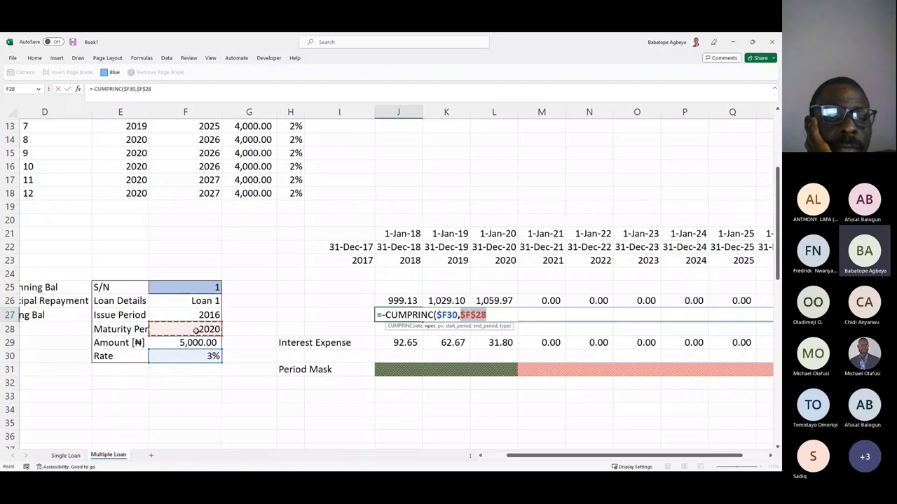
{"action": "key", "text": "F4"}
{"action": "key", "text": "F4"}
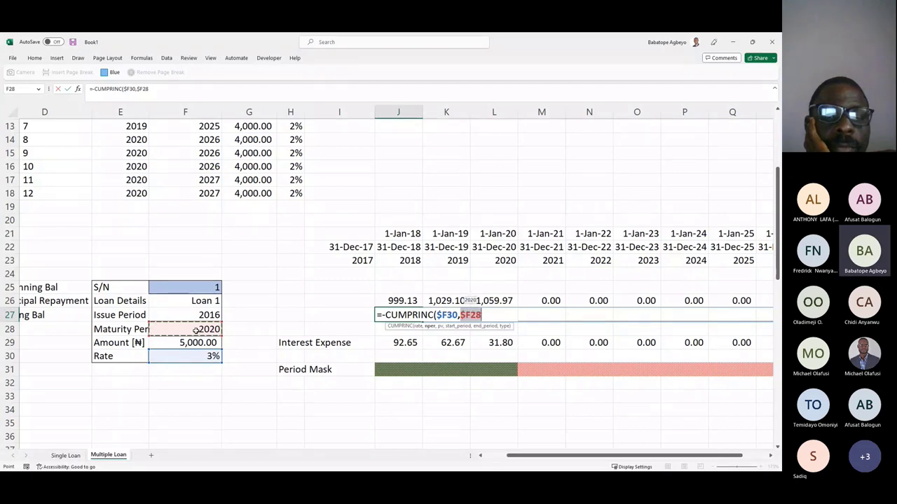
{"action": "type", "text": "-"}
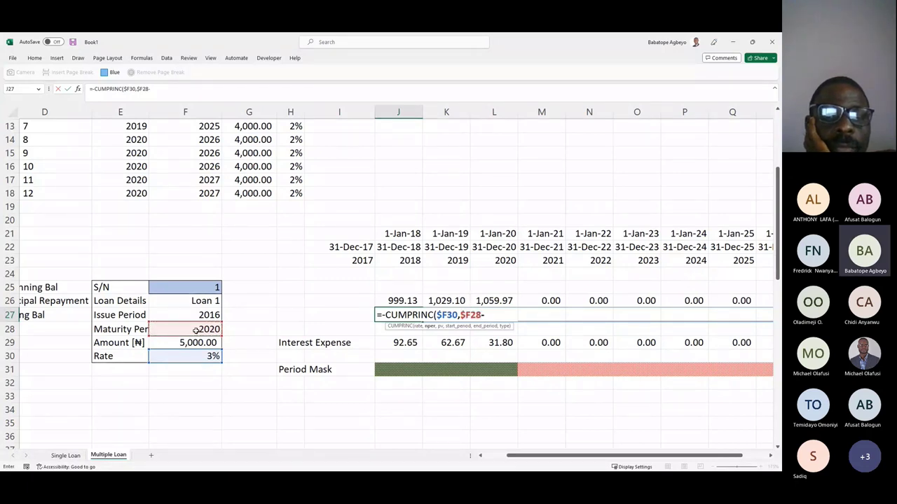
{"action": "left_click", "coordinate": [196, 315]}
{"action": "key", "text": "F4"}
{"action": "key", "text": "F4"}
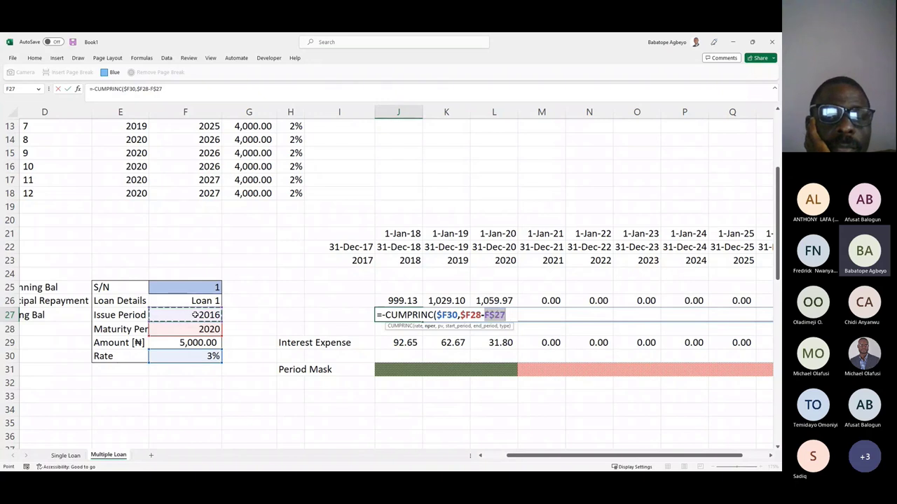
{"action": "key", "text": "F4"}
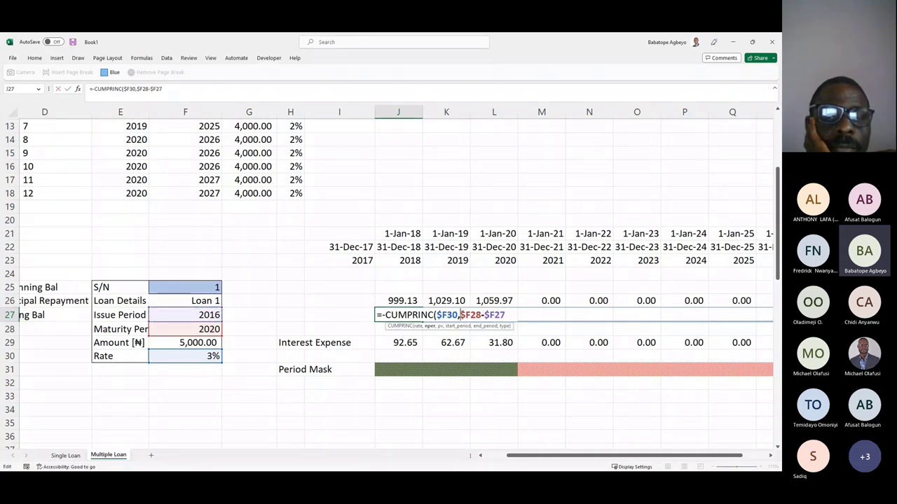
{"action": "left_click", "coordinate": [460, 315]}
{"action": "type", "text": "("}
{"action": "type", "text": ")"}
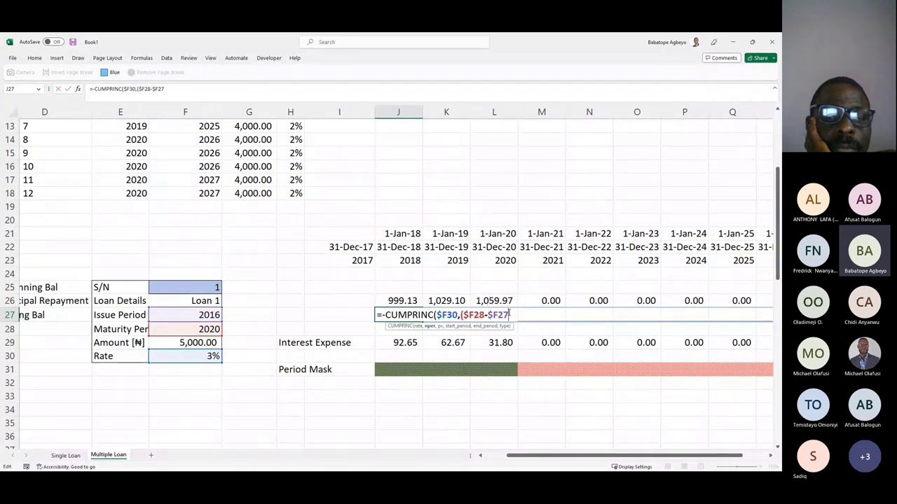
{"action": "type", "text": "+1,"}
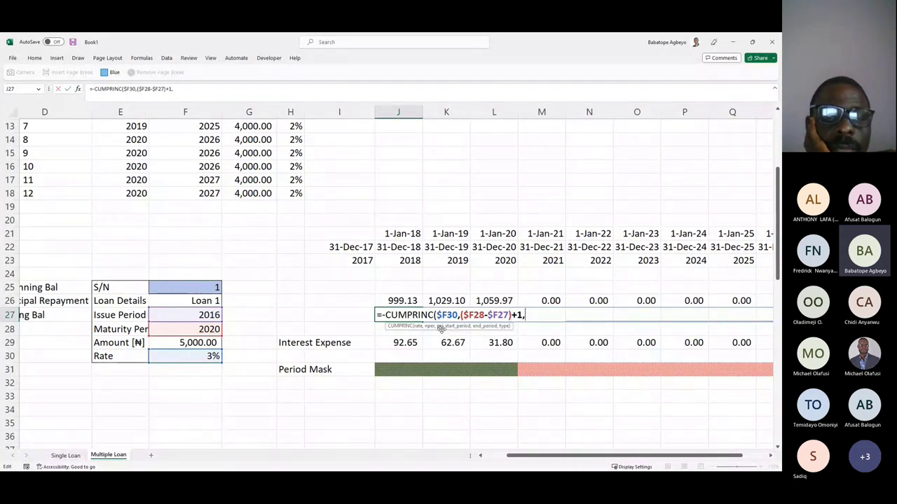
Step: Add the loan amount $F29 as the present value argument of the J27 formula, with its column locked
{"action": "left_click", "coordinate": [190, 343]}
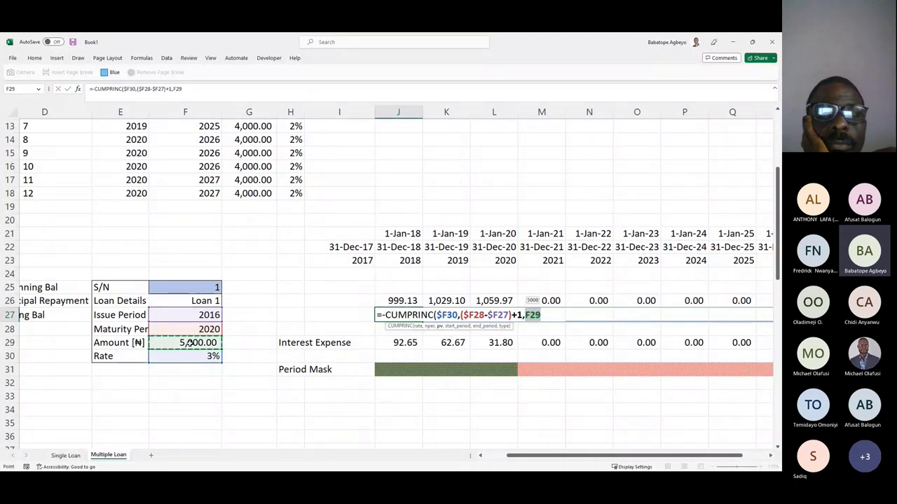
{"action": "key", "text": "F4"}
{"action": "key", "text": "F4"}
{"action": "key", "text": "F4"}
{"action": "key", "text": "F4"}
{"action": "type", "text": ","}
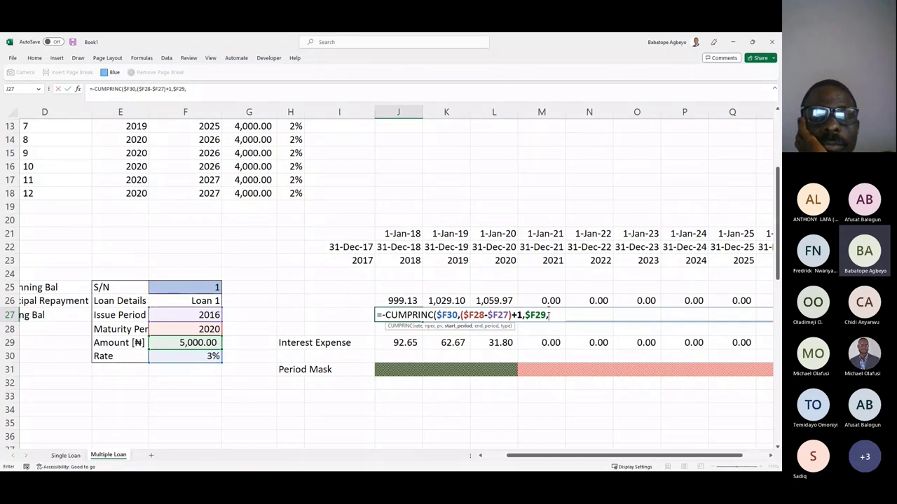
Step: Set the start period in the J27 formula to (J$23-$F27)+2
{"action": "type", "text": "("}
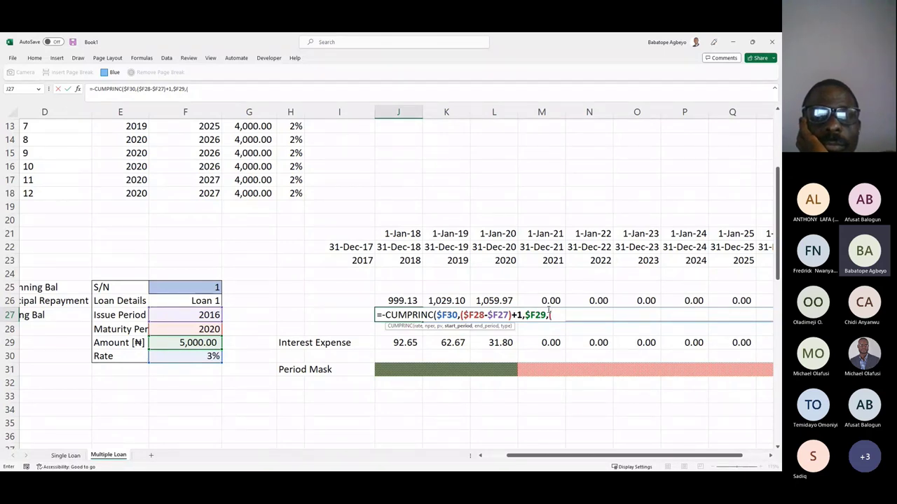
{"action": "left_click", "coordinate": [410, 261]}
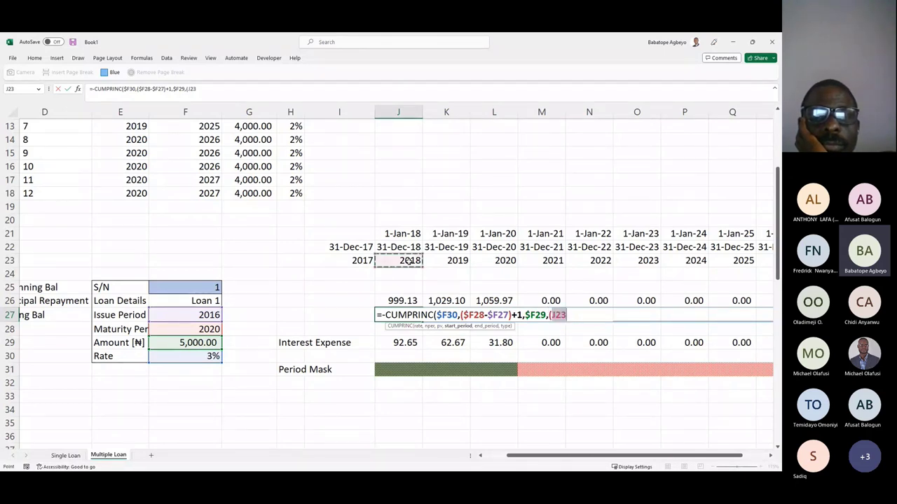
{"action": "key", "text": "F4"}
{"action": "key", "text": "F4"}
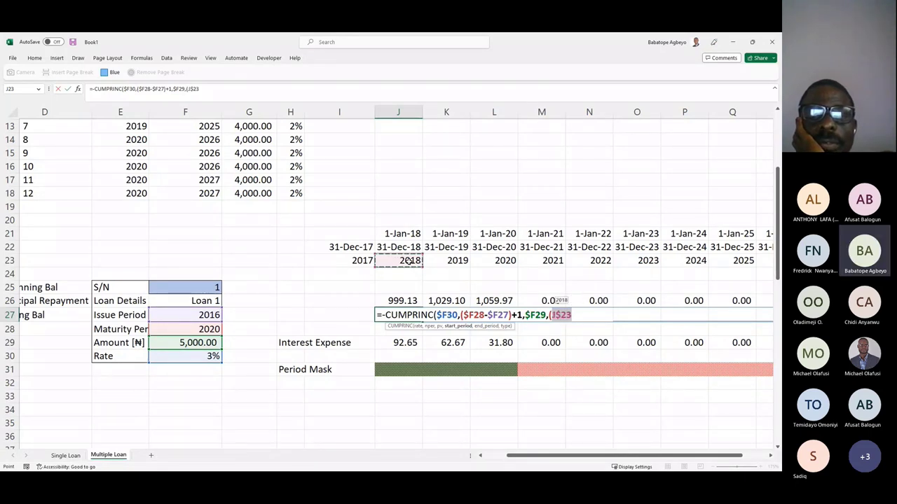
{"action": "key", "text": "BackSpace"}
{"action": "type", "text": "-"}
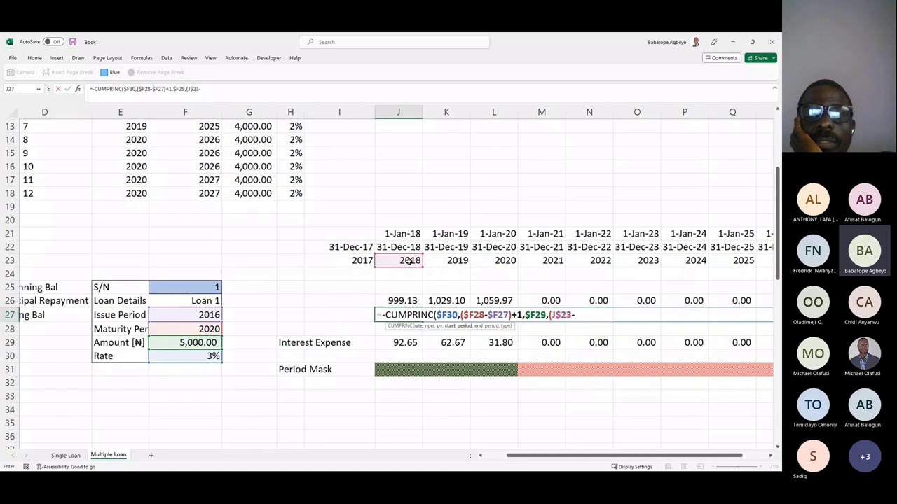
{"action": "left_click", "coordinate": [208, 316]}
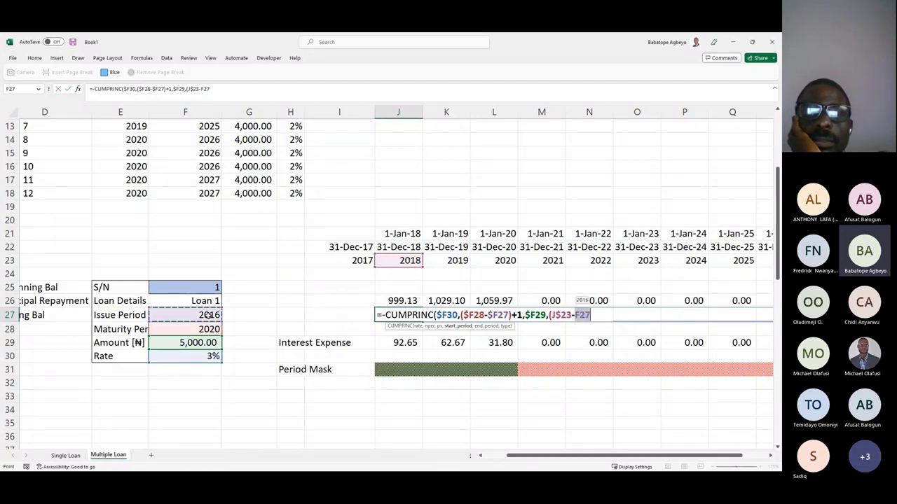
{"action": "key", "text": "F4"}
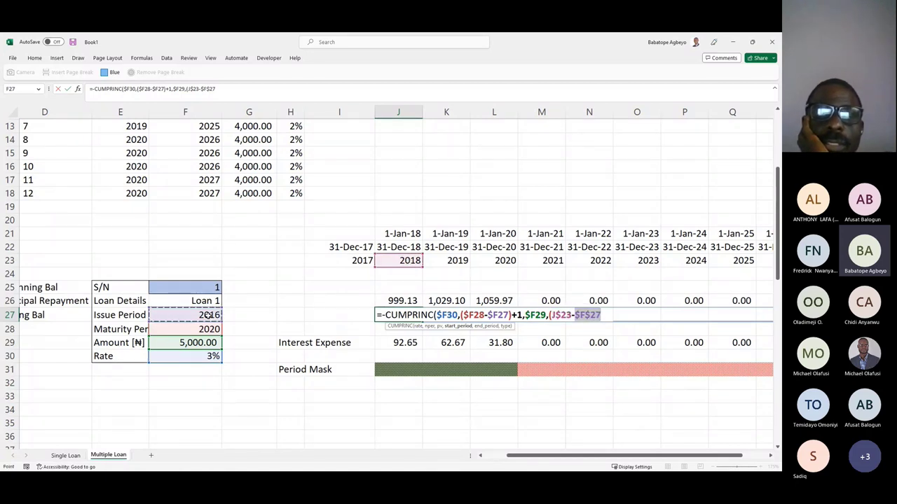
{"action": "key", "text": "F4"}
{"action": "key", "text": "F4"}
{"action": "type", "text": ")+2,"}
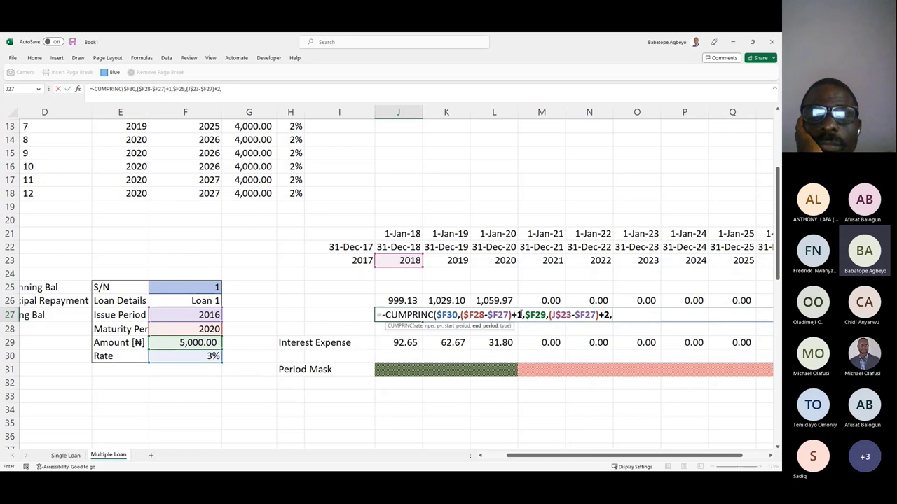
Step: Reuse the number-of-periods expression ($F28-$F27)+1 as the end period in J27 and close the function with payment type 0
{"action": "left_click_drag", "start_coordinate": [521, 315], "coordinate": [462, 313]}
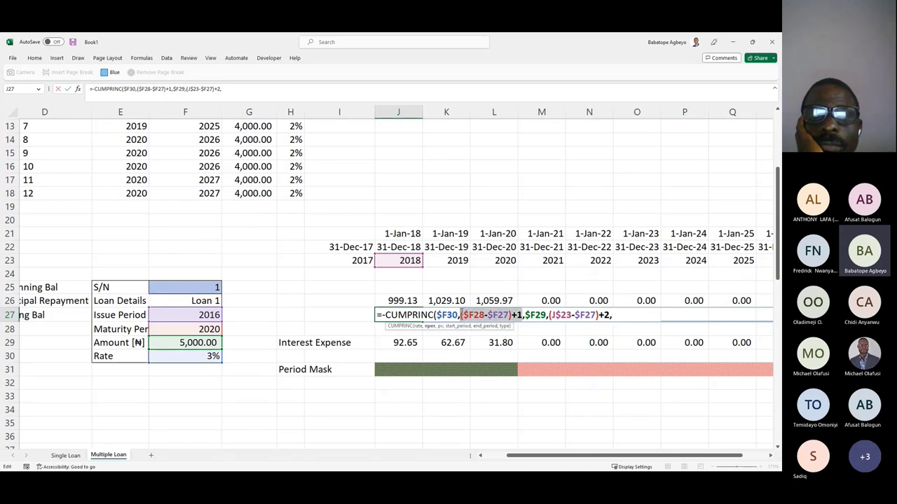
{"action": "left_click", "coordinate": [609, 315]}
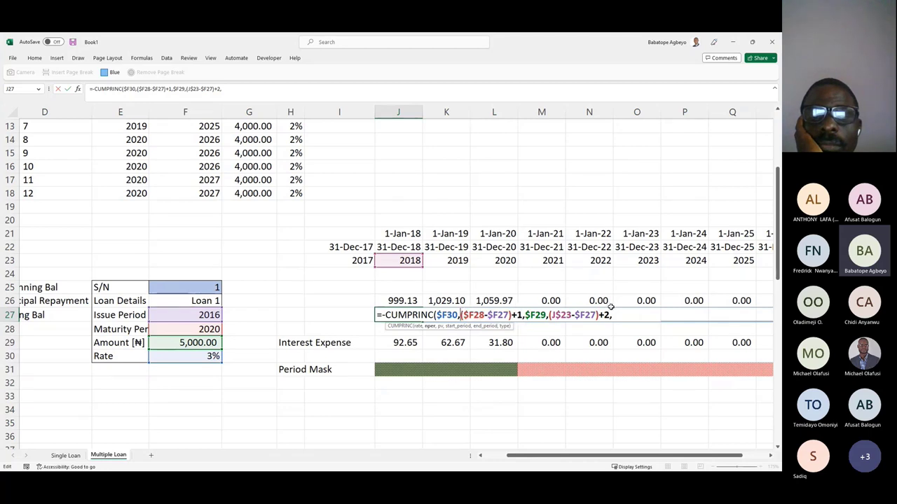
{"action": "left_click", "coordinate": [613, 315]}
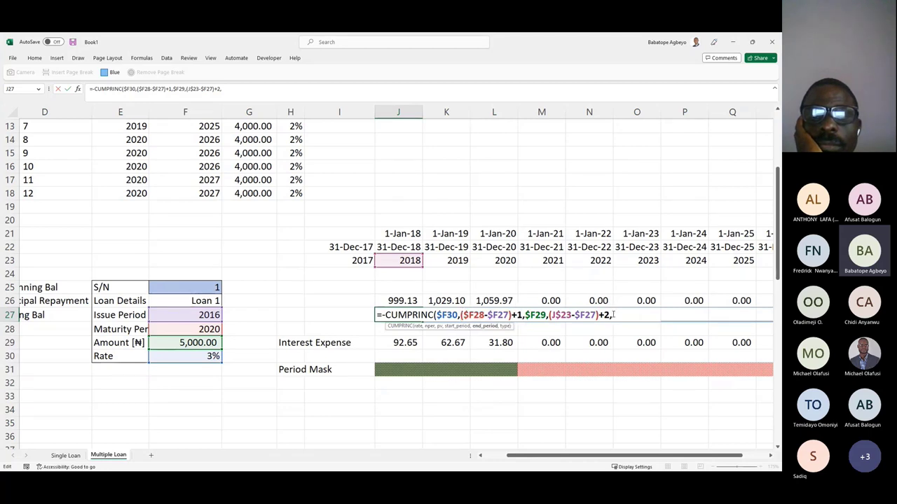
{"action": "key", "text": "ctrl+v"}
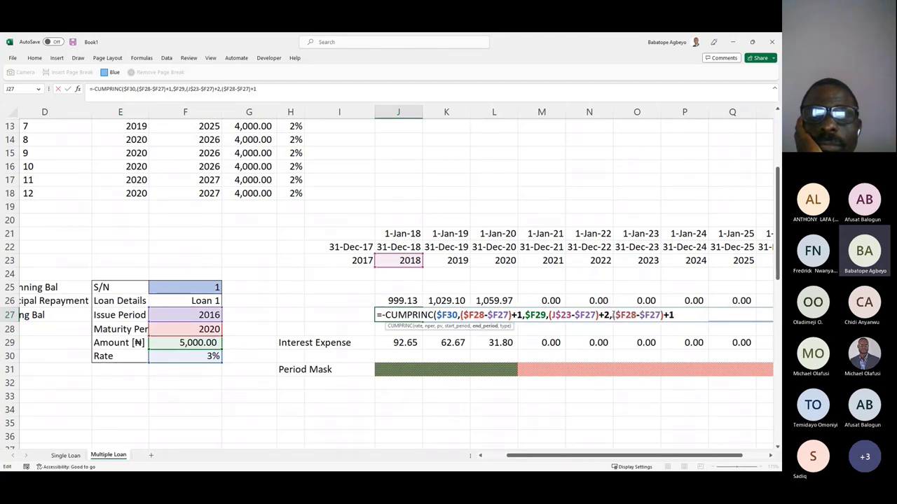
{"action": "type", "text": ", 0"}
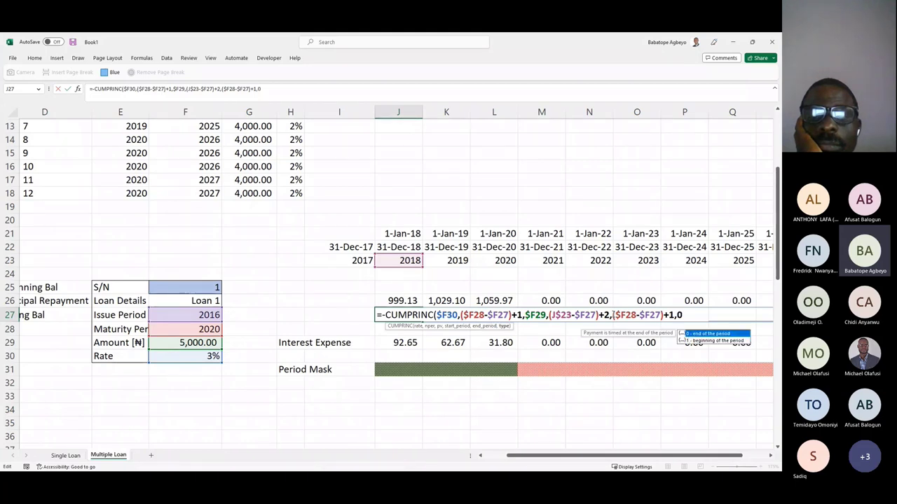
{"action": "type", "text": ")"}
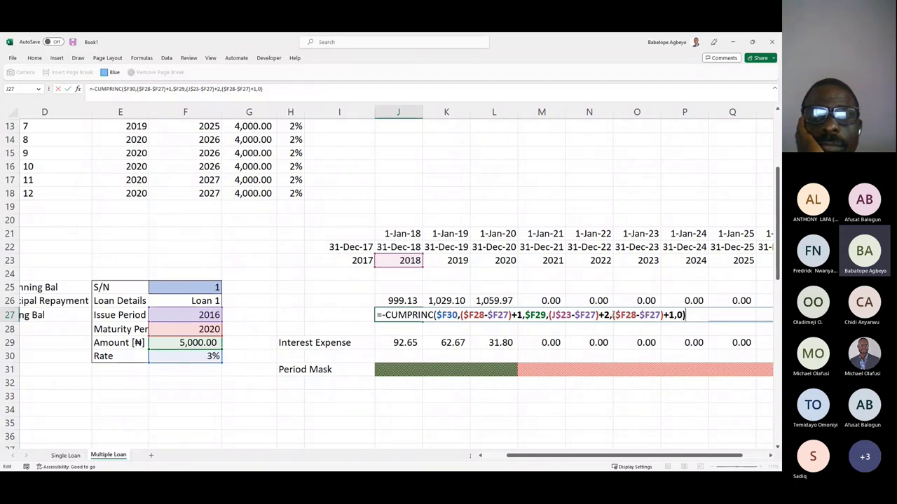
Step: Multiply the CUMPRINC result in J27 by the Period Mask cell J31 and enter the formula
{"action": "type", "text": "*"}
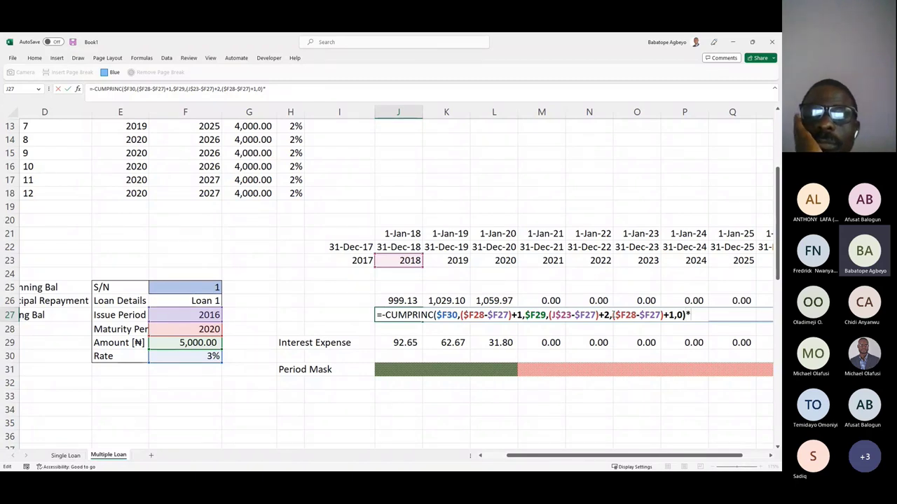
{"action": "left_click", "coordinate": [395, 369]}
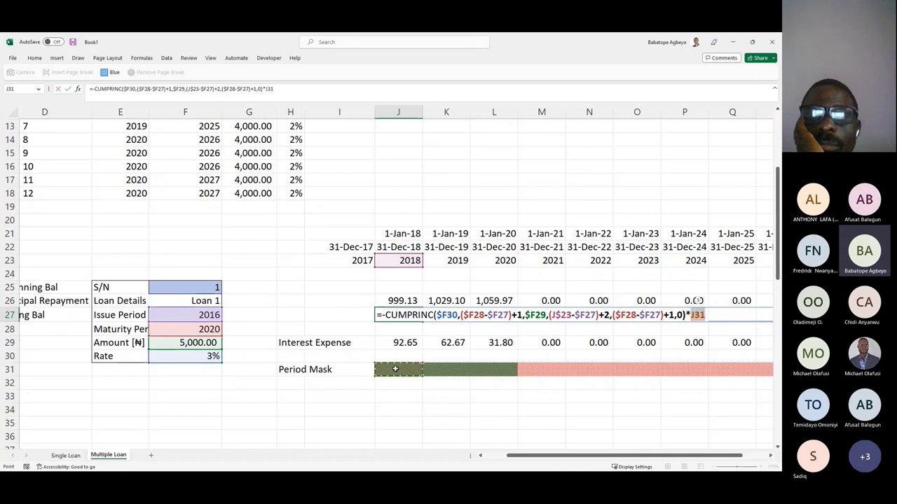
{"action": "key", "text": "Return"}
{"action": "key", "text": "Up"}
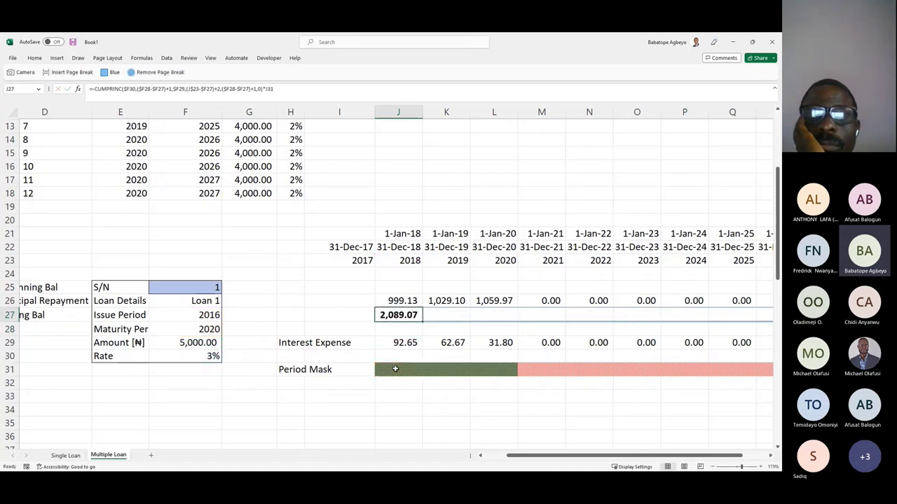
Step: Fill the J27 closing balance formula across the yearly columns through S27
{"action": "key", "text": "shift+Right"}
{"action": "key", "text": "shift+Right"}
{"action": "key", "text": "shift+Right"}
{"action": "key", "text": "shift+Right"}
{"action": "key", "text": "shift+Right"}
{"action": "key", "text": "shift+Right"}
{"action": "key", "text": "shift+Right"}
{"action": "key", "text": "shift+Right"}
{"action": "key", "text": "shift+Right"}
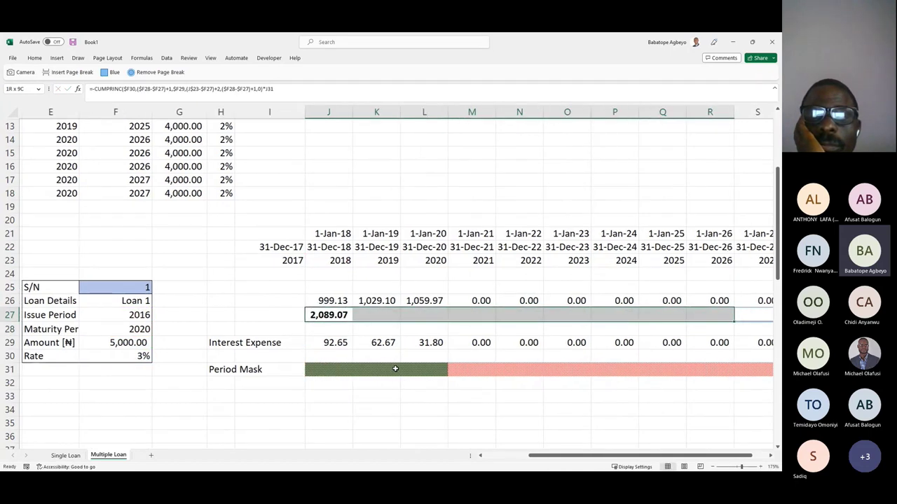
{"action": "key", "text": "ctrl+r"}
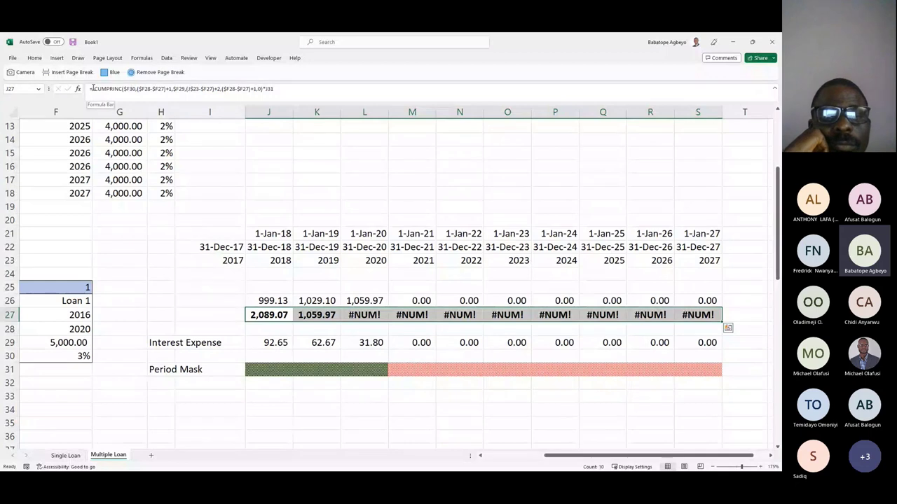
Step: Wrap the closing balance formula in J27 in IFERROR with 0 as the error value and enter it across the selected yearly cells
{"action": "left_click", "coordinate": [91, 89]}
{"action": "type", "text": "IFERROR("}
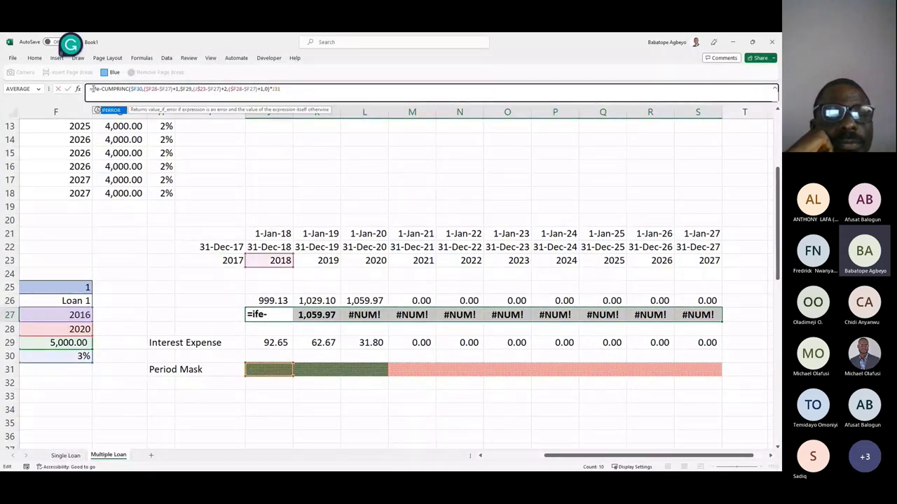
{"action": "type", "text": "-"}
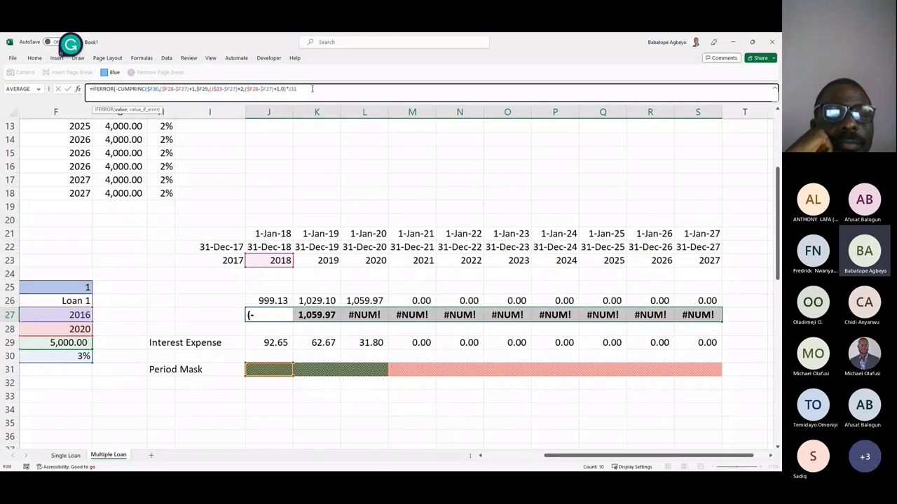
{"action": "left_click", "coordinate": [303, 89]}
{"action": "type", "text": ",0"}
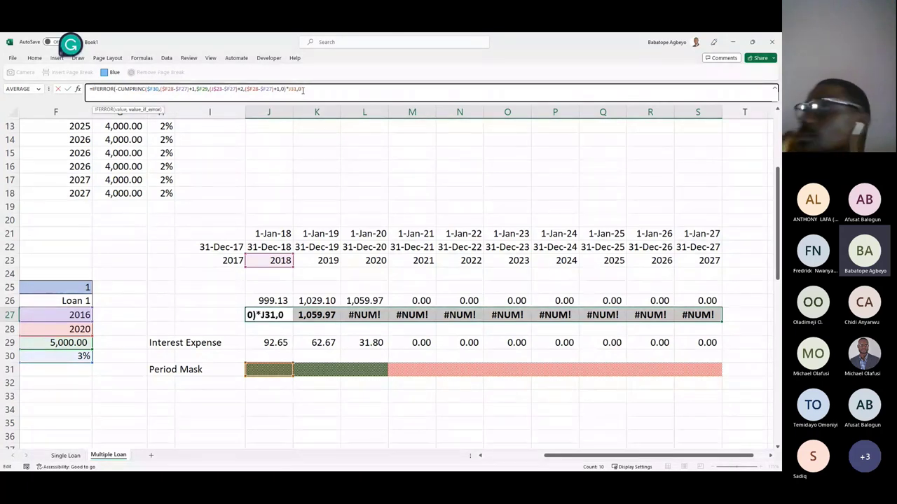
{"action": "key", "text": "ctrl+Return"}
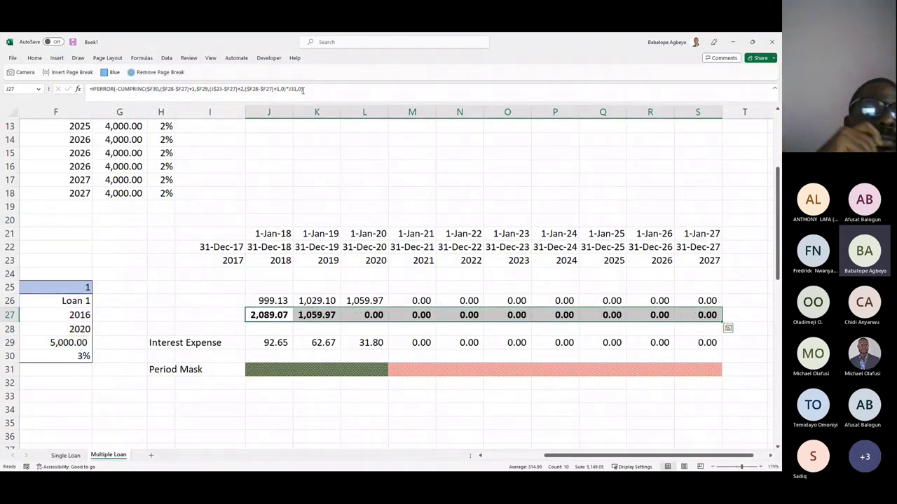
Step: Calculate the 2018 beginning balance in J25 as the ending balance plus the principal repayment, =J27+J26
{"action": "left_click_drag", "start_coordinate": [542, 454], "coordinate": [498, 454]}
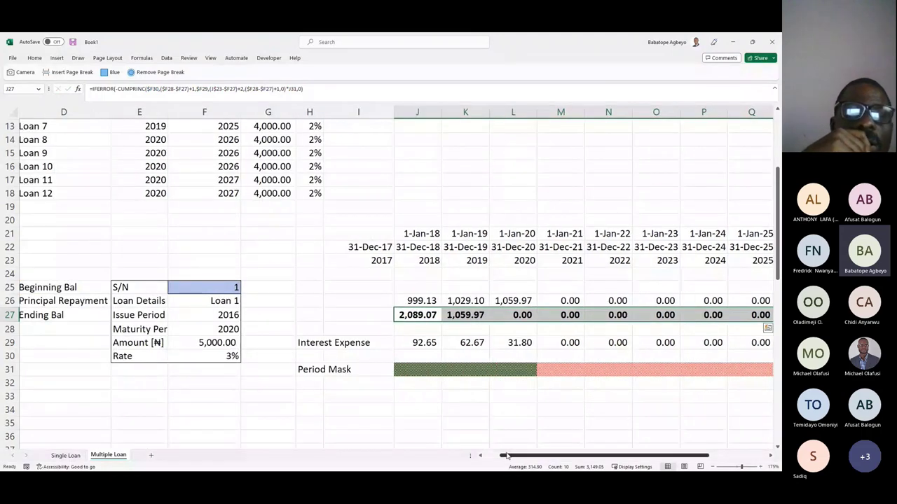
{"action": "left_click", "coordinate": [420, 285]}
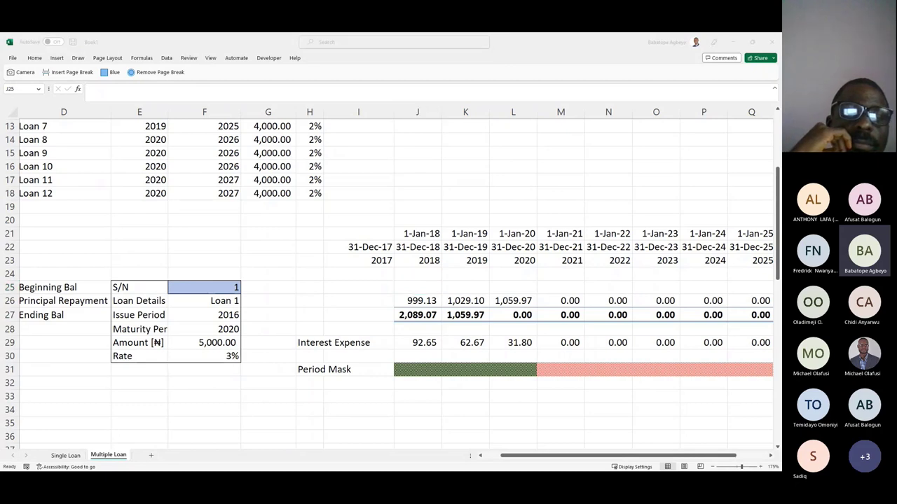
{"action": "left_click", "coordinate": [419, 290]}
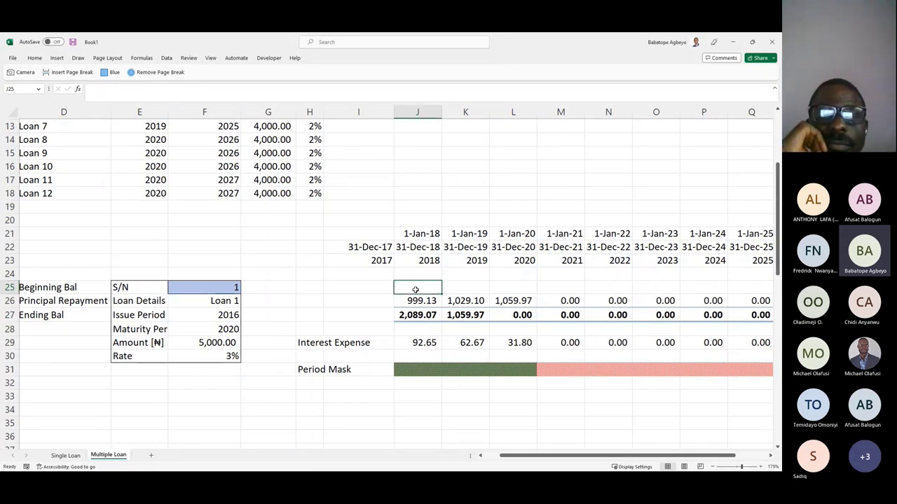
{"action": "type", "text": "="}
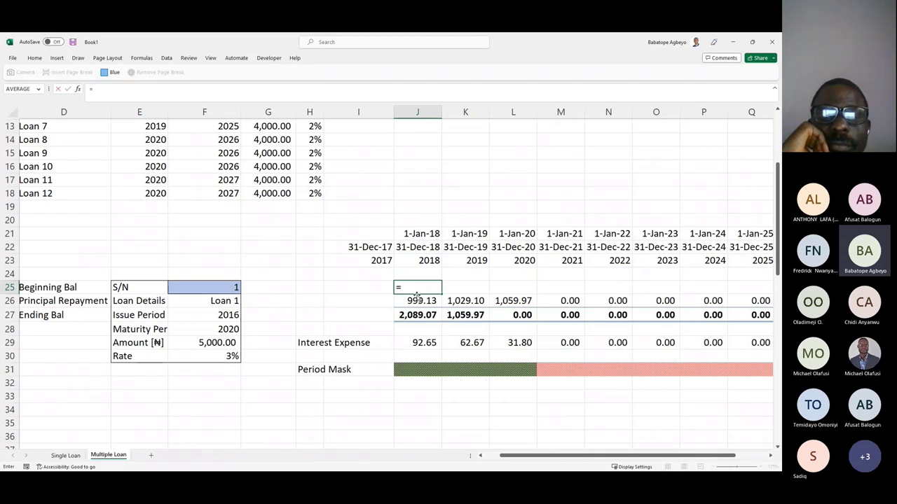
{"action": "left_click", "coordinate": [417, 315]}
{"action": "type", "text": "+"}
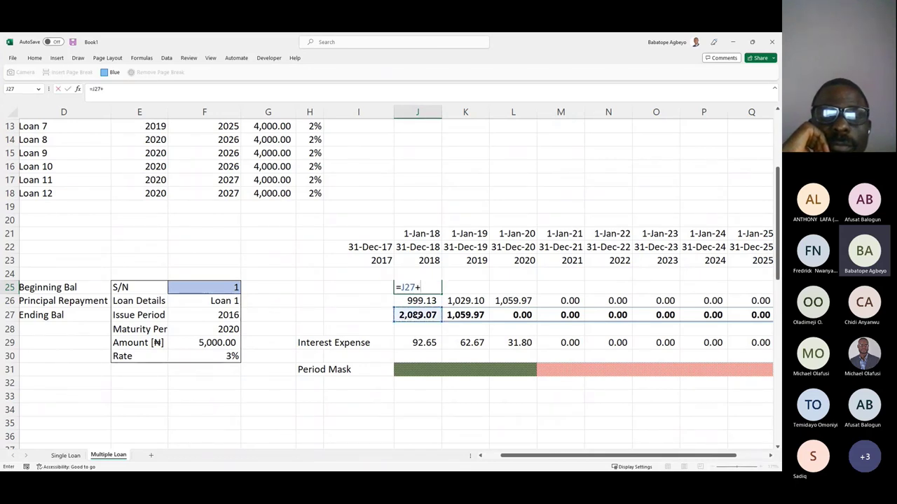
{"action": "left_click", "coordinate": [423, 302]}
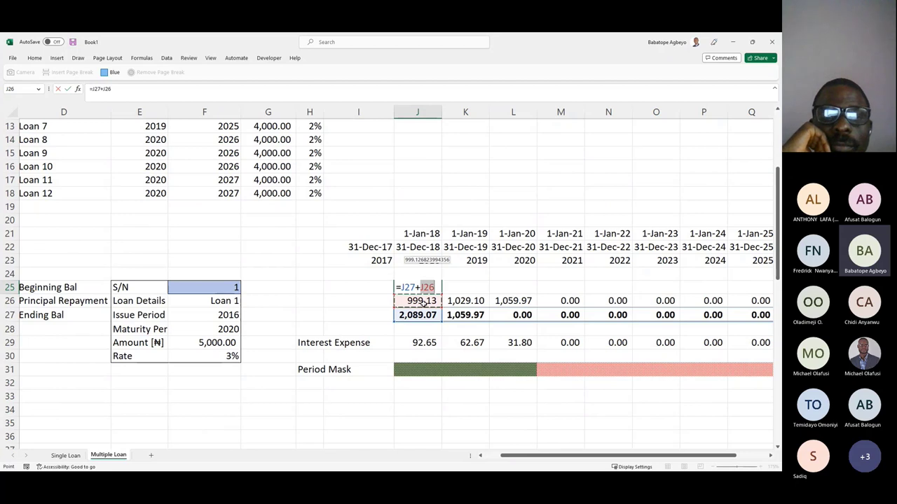
{"action": "key", "text": "Return"}
Step: Fill the J25 beginning balance formula across the yearly columns through S25
{"action": "key", "text": "shift+Right"}
{"action": "key", "text": "shift+Right"}
{"action": "key", "text": "shift+Right"}
{"action": "key", "text": "shift+Right"}
{"action": "key", "text": "shift+Right"}
{"action": "key", "text": "shift+Right"}
{"action": "key", "text": "shift+Right"}
{"action": "key", "text": "shift+Right"}
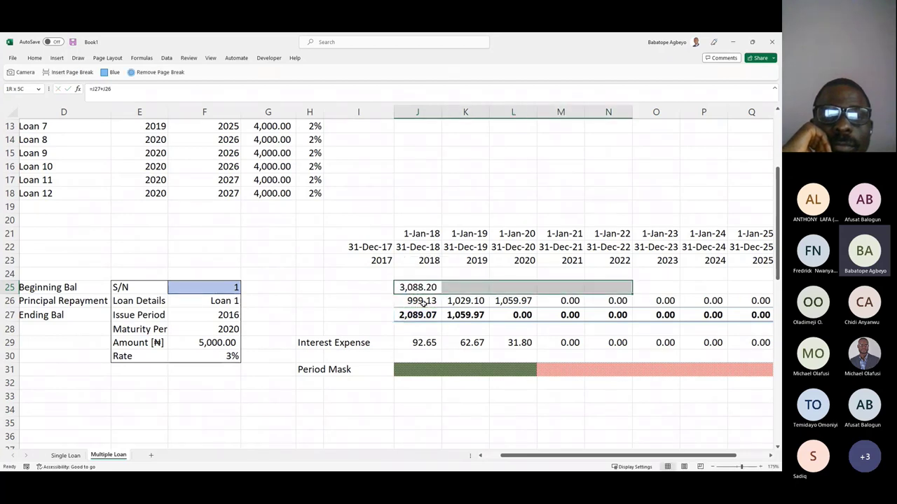
{"action": "key", "text": "shift+Right"}
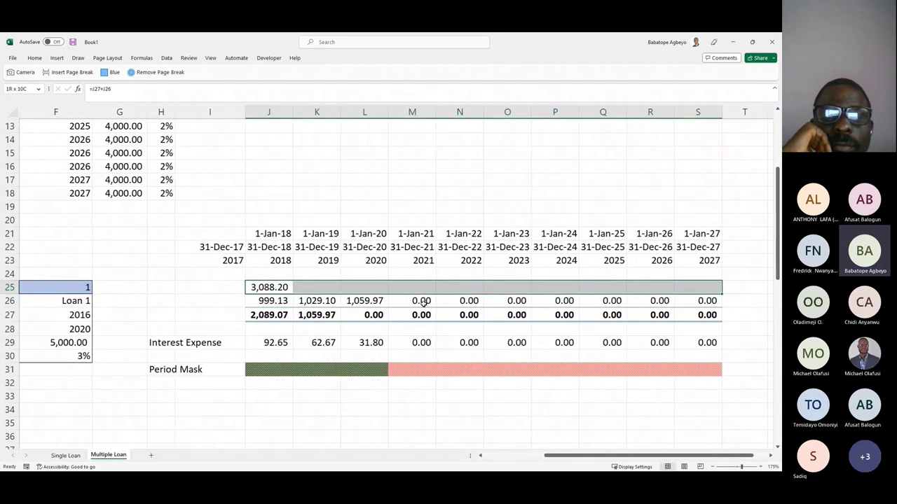
{"action": "key", "text": "ctrl+r"}
Step: Review the Loan 1 schedule, checking the 2018 to 2020 beginning balances against the loan amount and their formulas
{"action": "left_click_drag", "start_coordinate": [581, 456], "coordinate": [516, 459]}
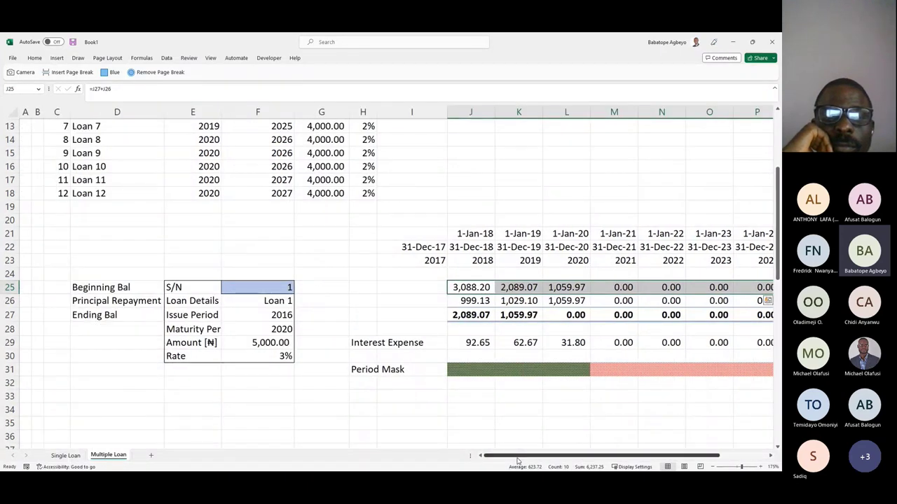
{"action": "left_click", "coordinate": [437, 403]}
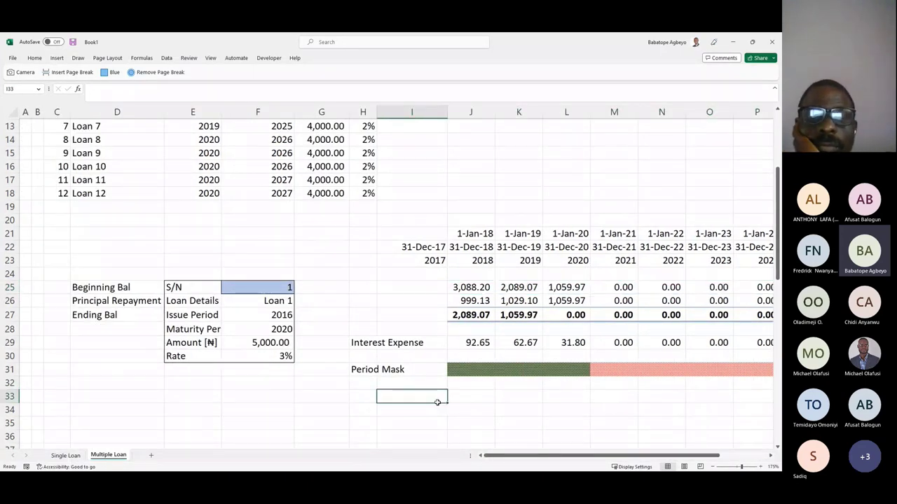
{"action": "scroll", "coordinate": [437, 403], "scroll_direction": "down", "scroll_amount": 2}
{"action": "scroll", "coordinate": [437, 403], "scroll_direction": "down", "scroll_amount": 1}
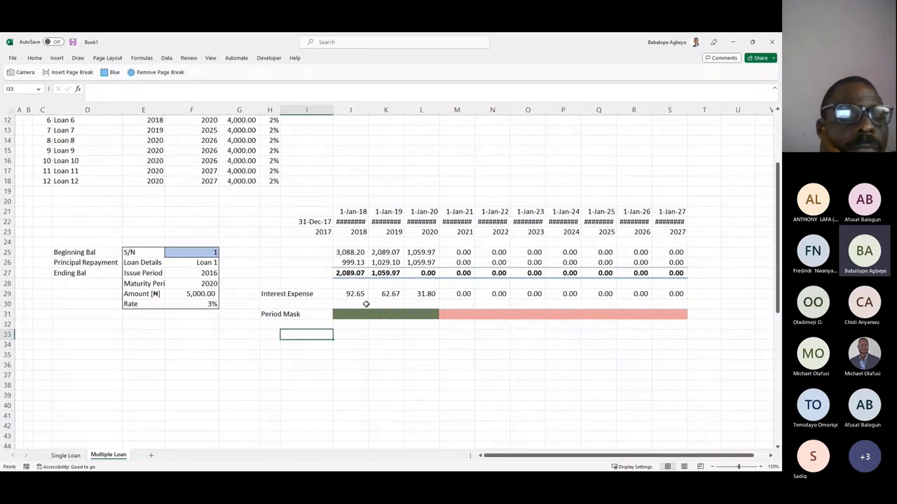
{"action": "scroll", "coordinate": [365, 304], "scroll_direction": "down", "scroll_amount": 1}
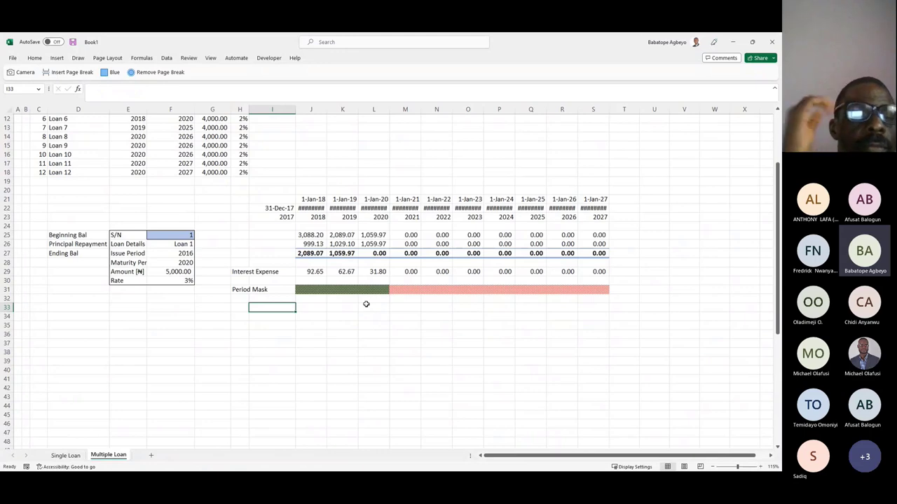
{"action": "scroll", "coordinate": [365, 304], "scroll_direction": "up", "scroll_amount": 2}
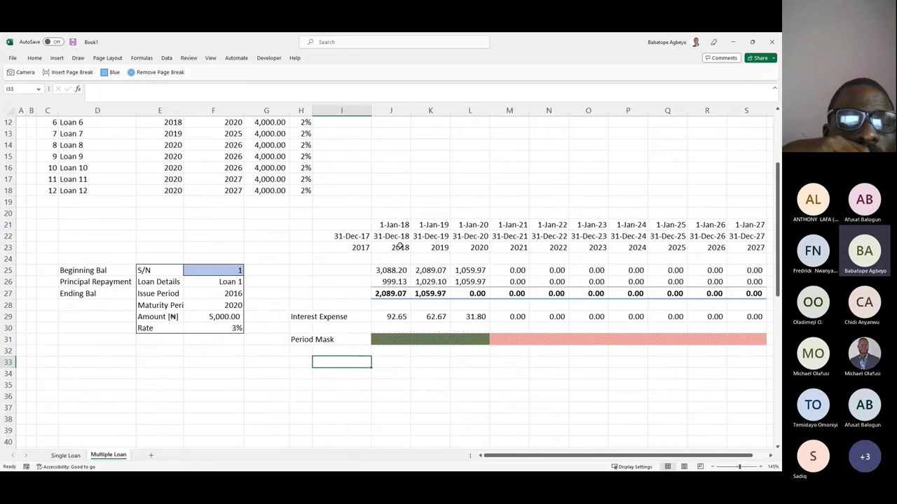
{"action": "left_click", "coordinate": [397, 270]}
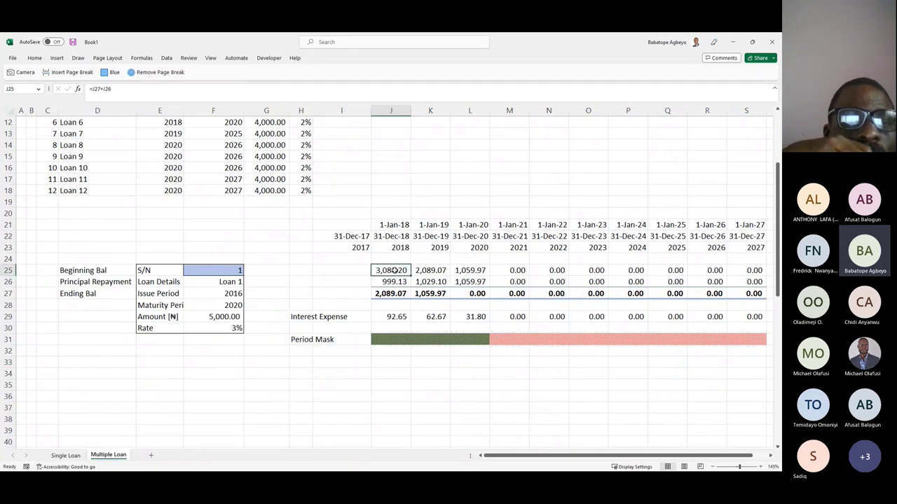
{"action": "left_click", "coordinate": [224, 316]}
{"action": "left_click", "coordinate": [390, 270]}
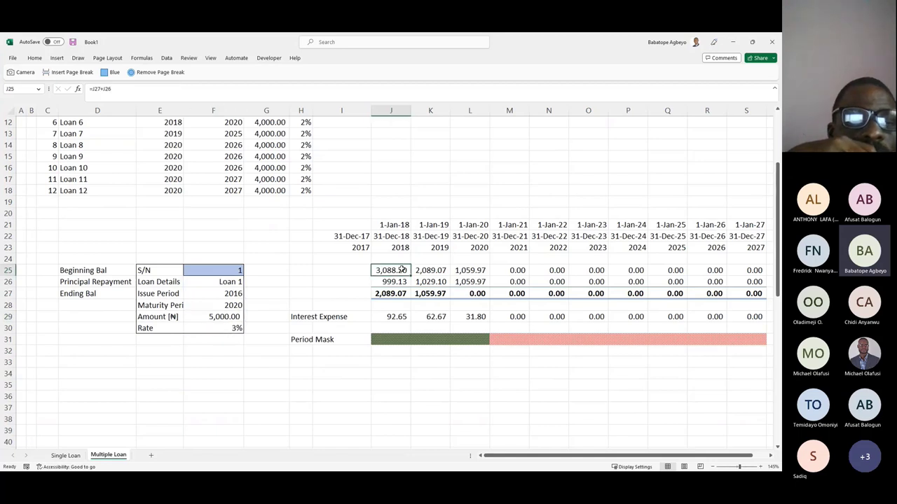
{"action": "left_click", "coordinate": [429, 270]}
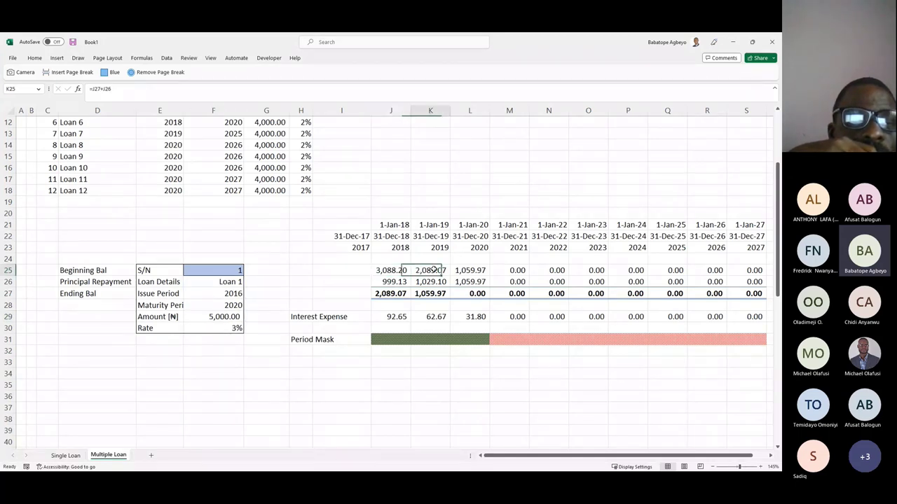
{"action": "left_click", "coordinate": [468, 270]}
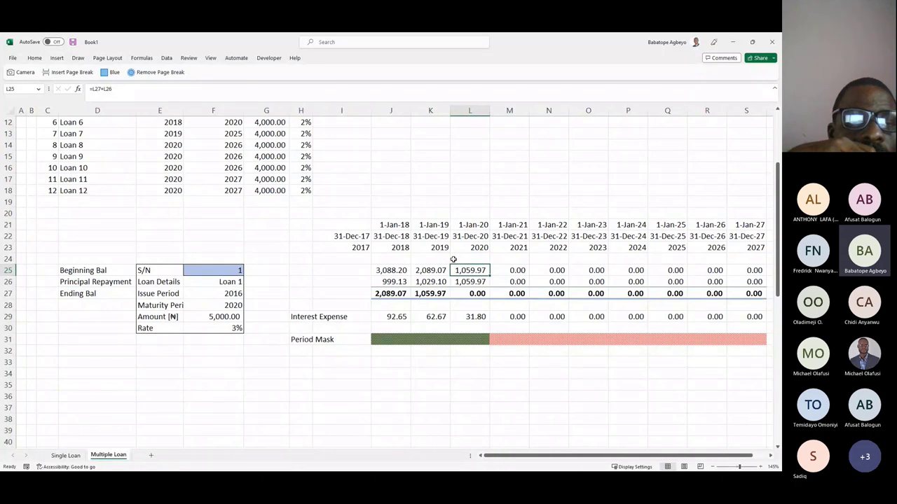
{"action": "left_click", "coordinate": [459, 377]}
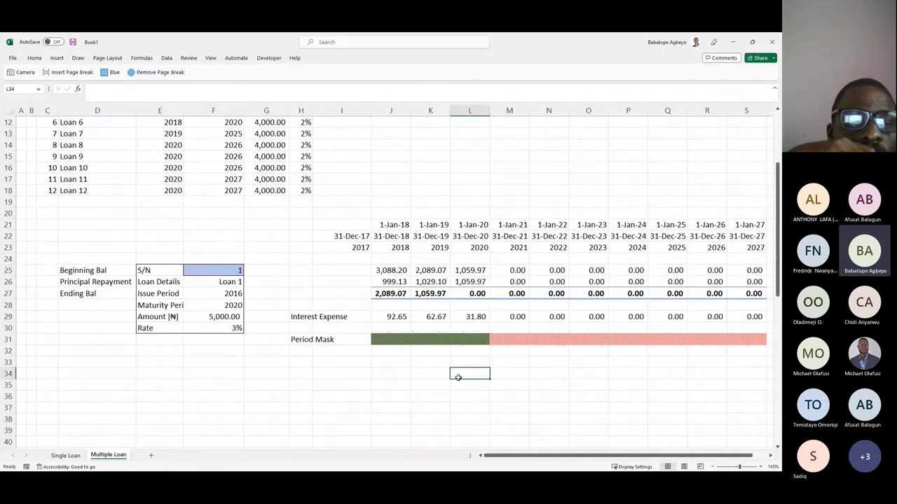
Step: Look over the loan table C7:H18 and the full extent of the Loan 1 schedule block below it
{"action": "scroll", "coordinate": [457, 377], "scroll_direction": "up", "scroll_amount": 4}
{"action": "left_click_drag", "start_coordinate": [56, 191], "coordinate": [302, 315]}
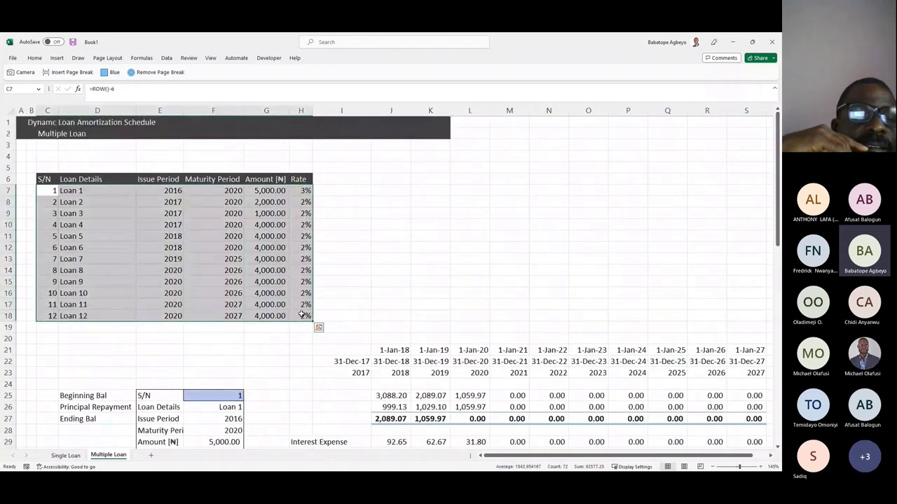
{"action": "left_click_drag", "start_coordinate": [776, 237], "coordinate": [777, 292]}
{"action": "left_click", "coordinate": [391, 353]}
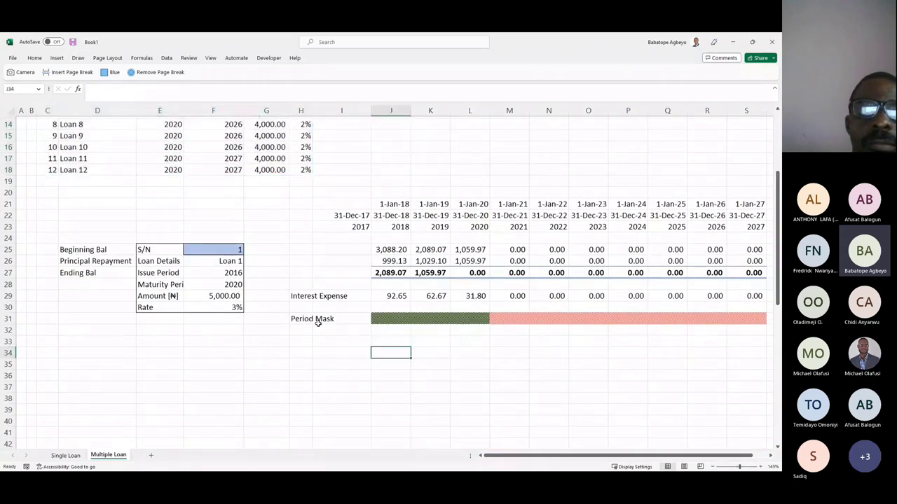
{"action": "left_click", "coordinate": [64, 238]}
{"action": "left_click_drag", "start_coordinate": [105, 238], "coordinate": [673, 354]}
{"action": "left_click_drag", "start_coordinate": [591, 456], "coordinate": [462, 456]}
{"action": "left_click", "coordinate": [366, 411]}
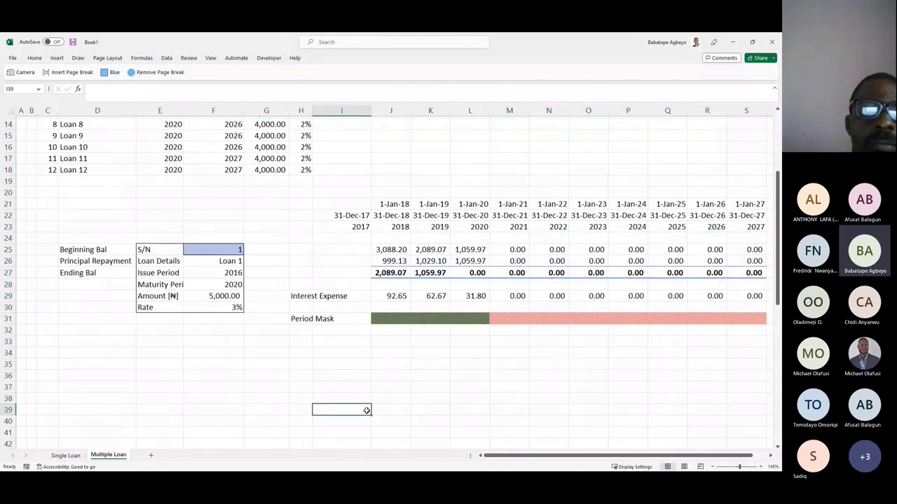
Step: Link the block title in C24 to the looked-up loan name with =F26
{"action": "left_click", "coordinate": [221, 248]}
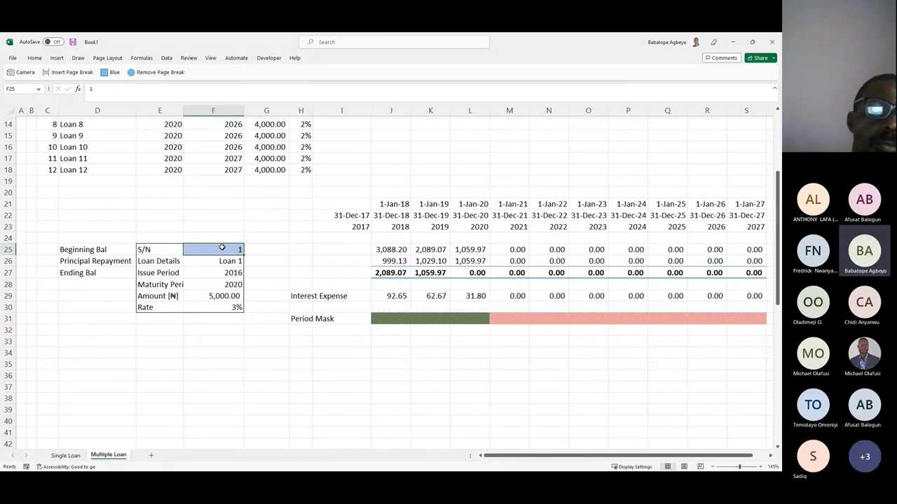
{"action": "left_click", "coordinate": [47, 236]}
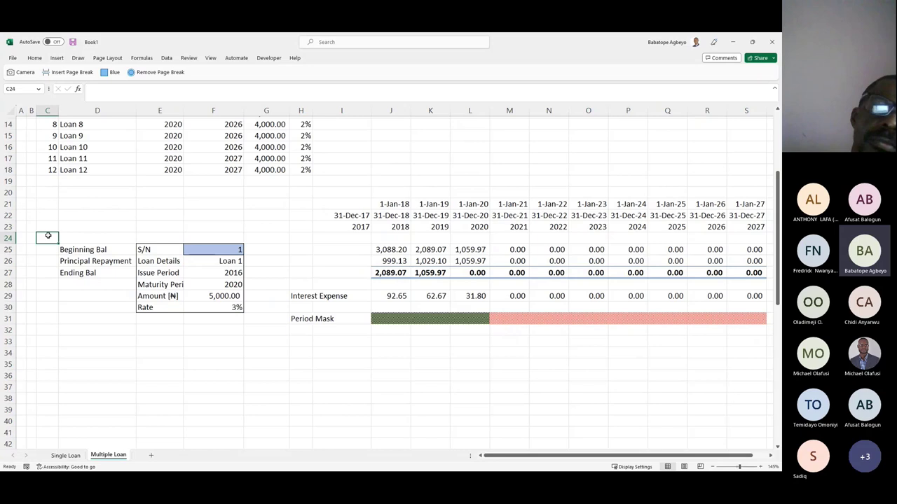
{"action": "type", "text": "="}
{"action": "left_click", "coordinate": [196, 261]}
{"action": "key", "text": "ctrl+Return"}
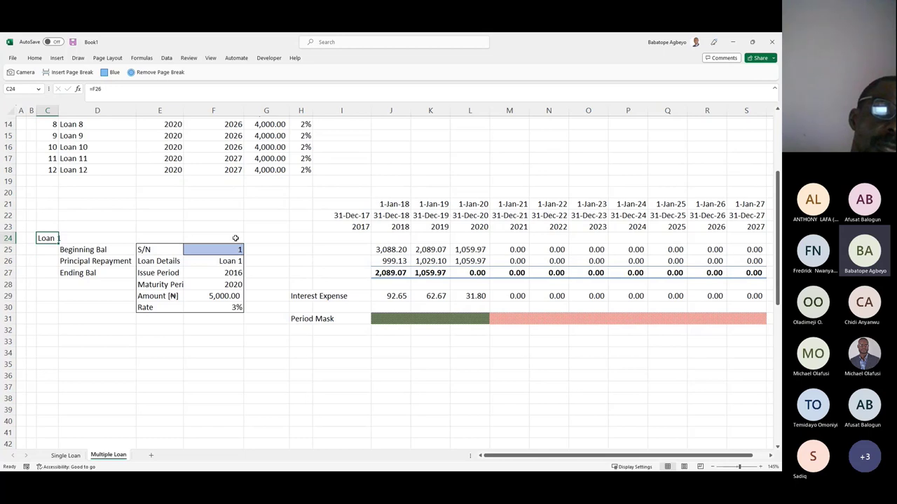
Step: Count the rows of one loan block in E20 with =ROWS(F24:F32)
{"action": "left_click_drag", "start_coordinate": [227, 234], "coordinate": [225, 327]}
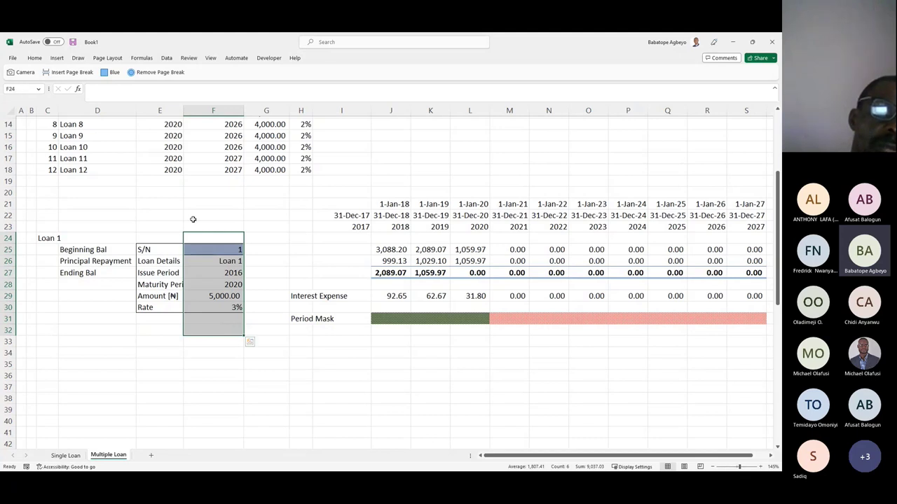
{"action": "left_click", "coordinate": [160, 193]}
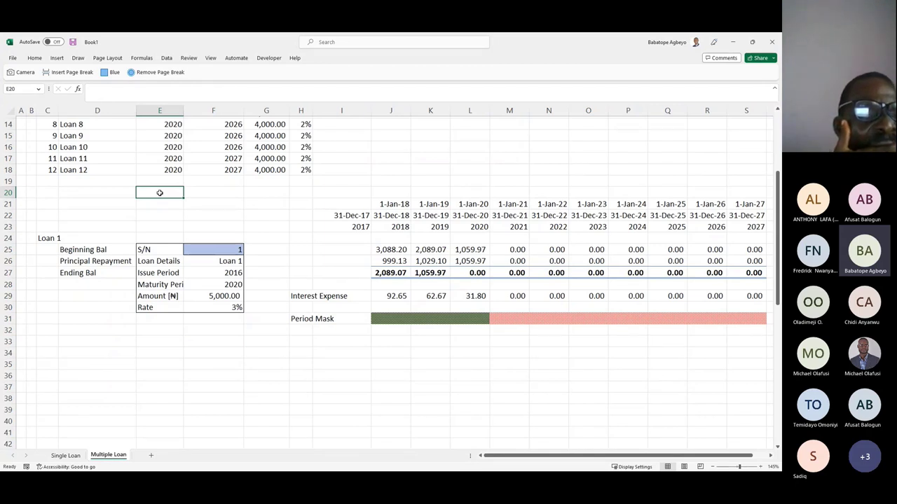
{"action": "type", "text": "=rows"}
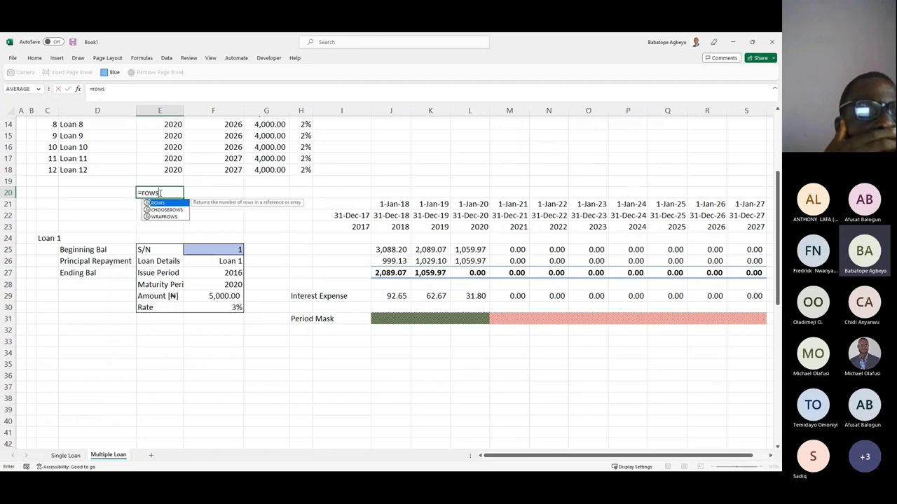
{"action": "key", "text": "Tab"}
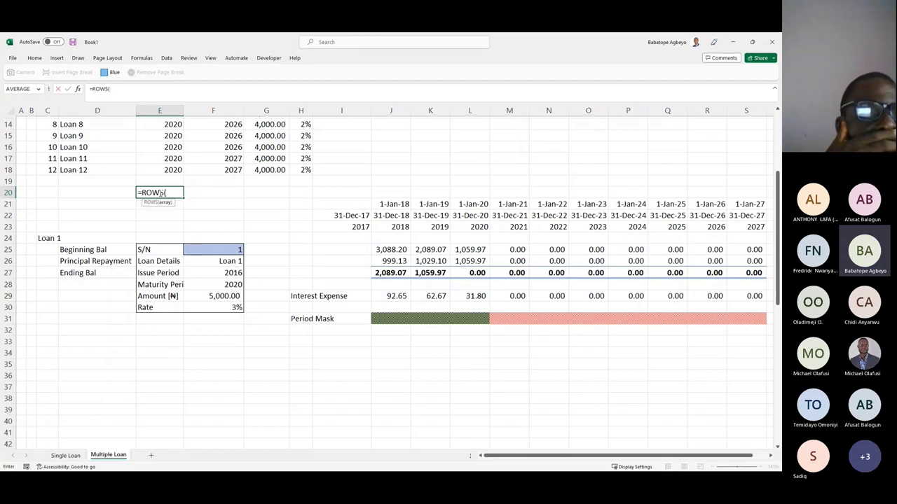
{"action": "left_click_drag", "start_coordinate": [213, 239], "coordinate": [221, 329]}
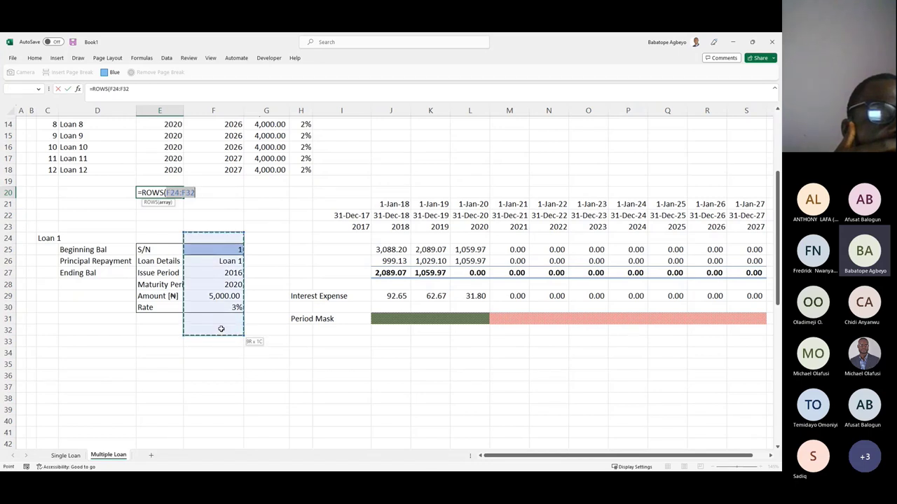
{"action": "type", "text": ")"}
{"action": "key", "text": "Return"}
{"action": "key", "text": "Up"}
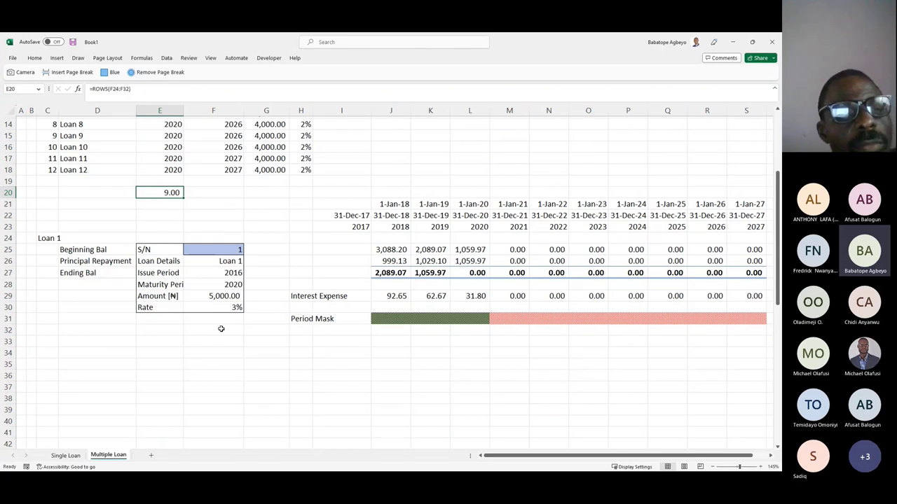
Step: Enter 12 in F20 as the number of loans, beside the block row count in E20
{"action": "left_click", "coordinate": [207, 189]}
{"action": "type", "text": "12"}
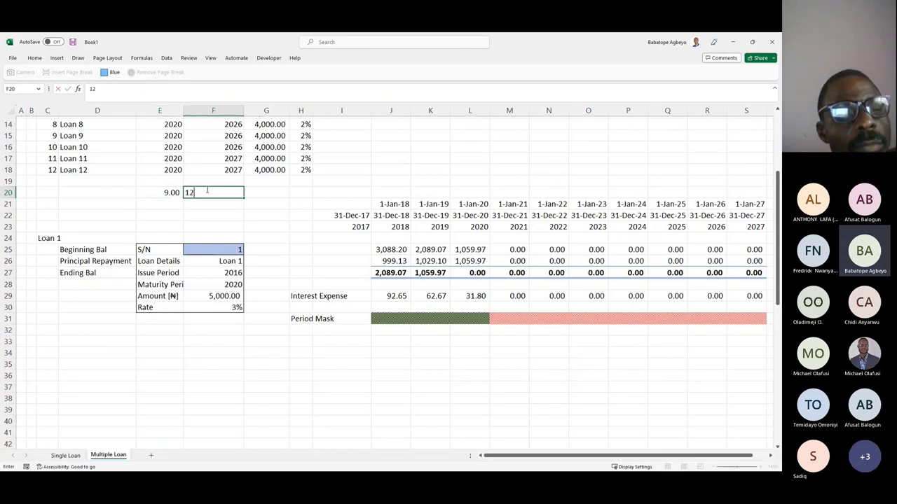
{"action": "key", "text": "Tab"}
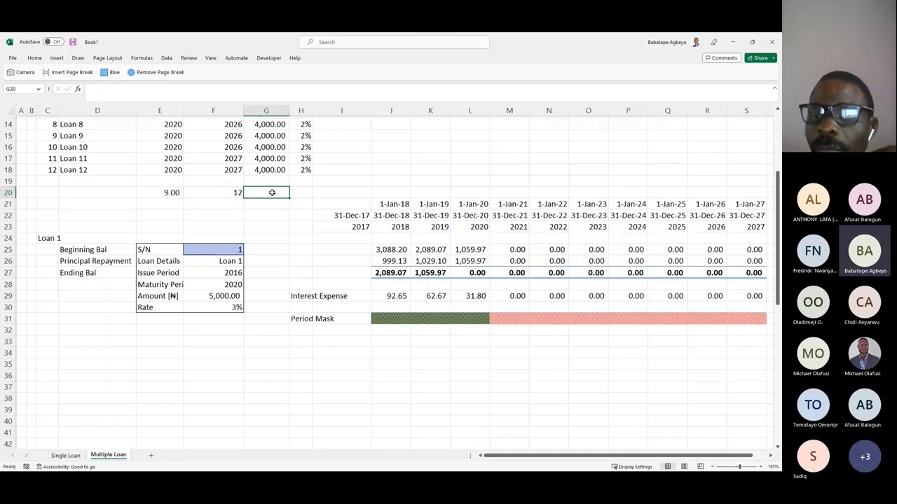
{"action": "left_click", "coordinate": [230, 194]}
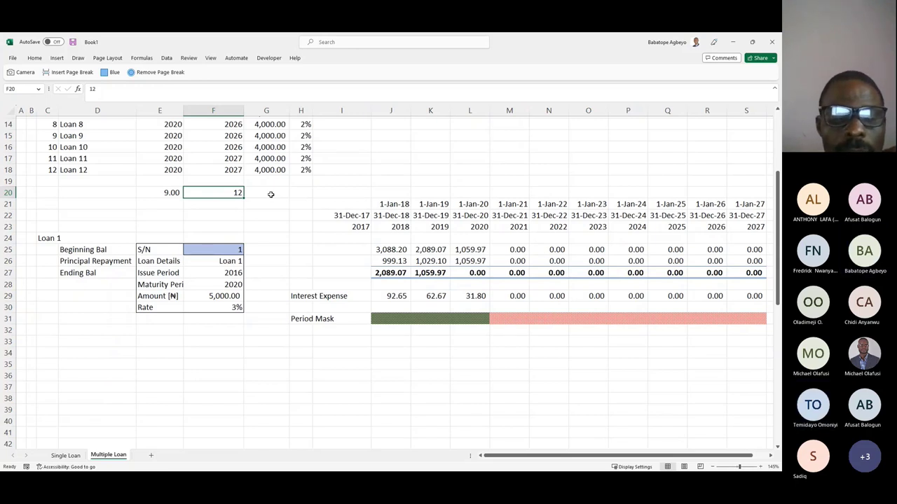
{"action": "left_click", "coordinate": [212, 252]}
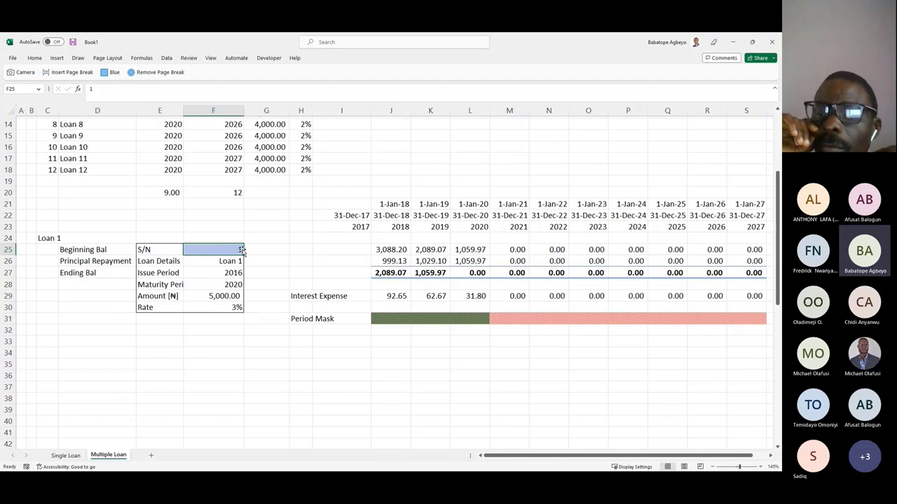
{"action": "left_click", "coordinate": [233, 192]}
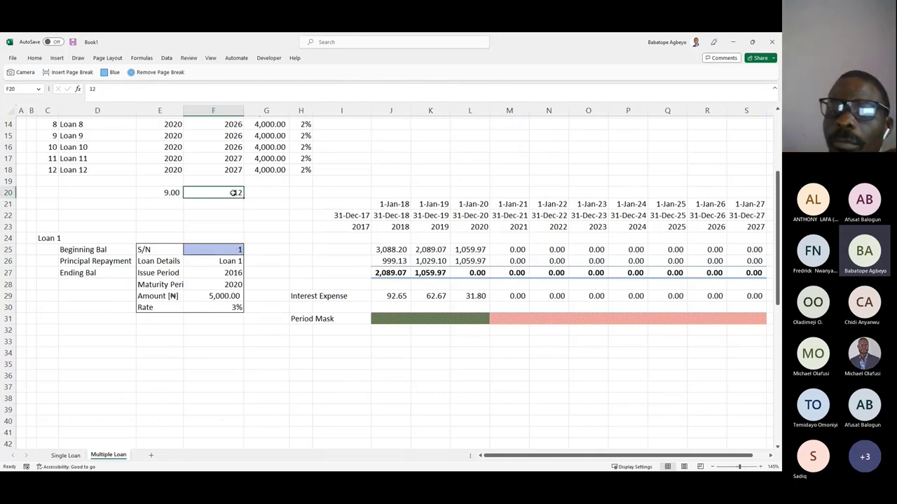
{"action": "left_click", "coordinate": [260, 192]}
{"action": "left_click", "coordinate": [236, 191]}
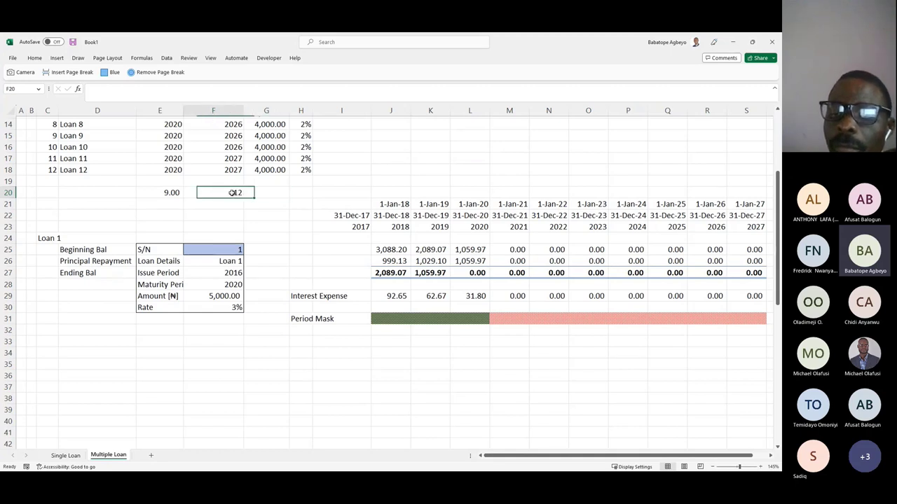
{"action": "left_click", "coordinate": [175, 192]}
{"action": "left_click", "coordinate": [225, 194]}
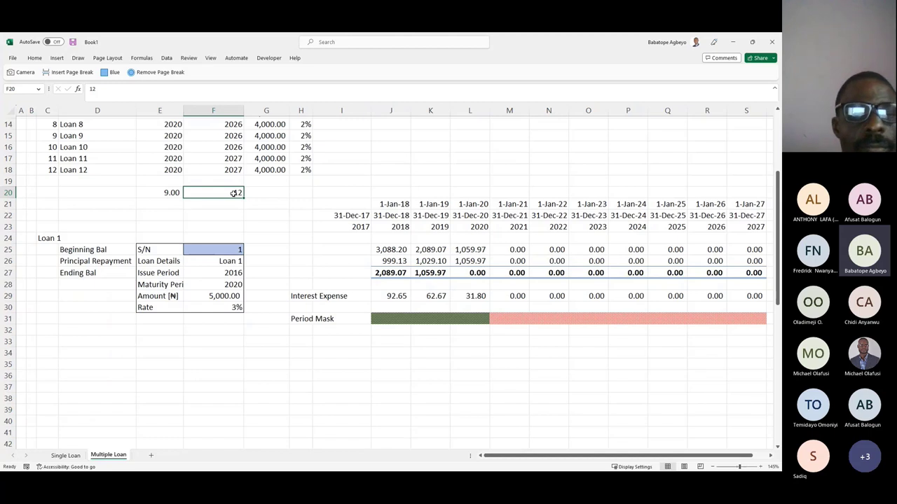
Step: Double the number of loans in G20 with =F20*2
{"action": "left_click", "coordinate": [266, 194]}
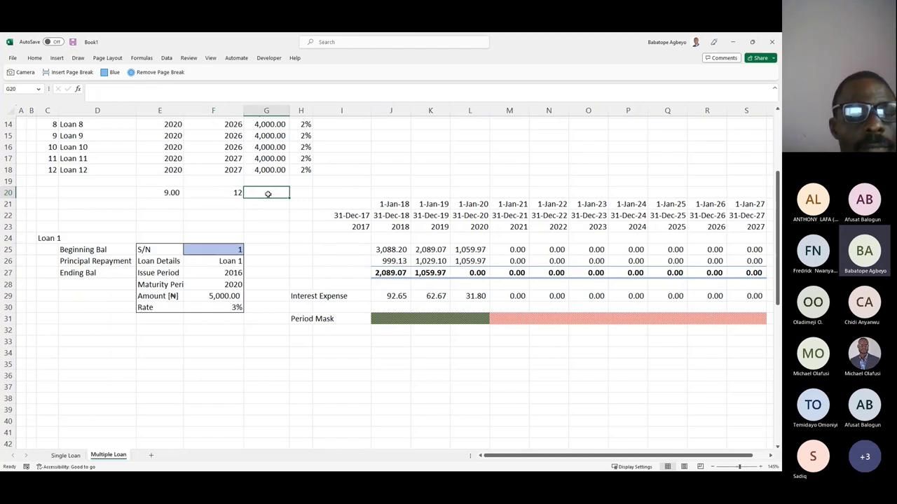
{"action": "type", "text": "=F20*2"}
{"action": "key", "text": "Return"}
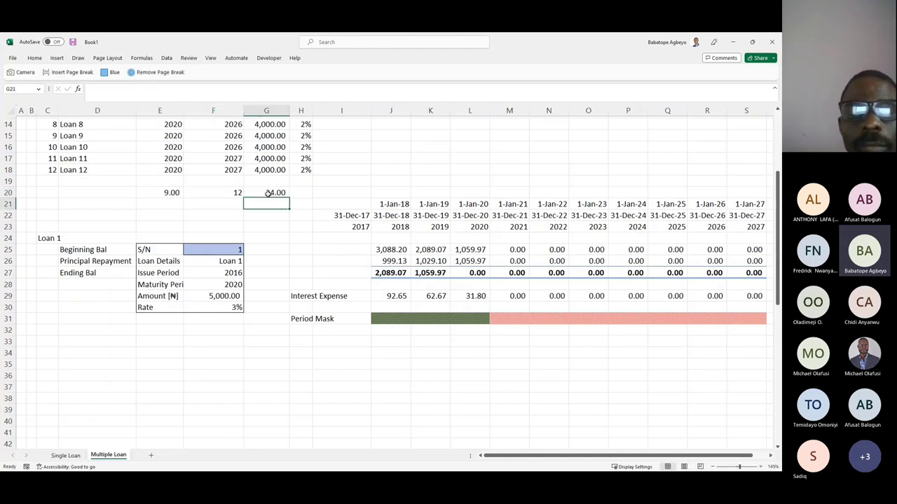
Step: Calculate the total rows needed for all loan blocks in G21 with =(E20*F20)+G20
{"action": "type", "text": "="}
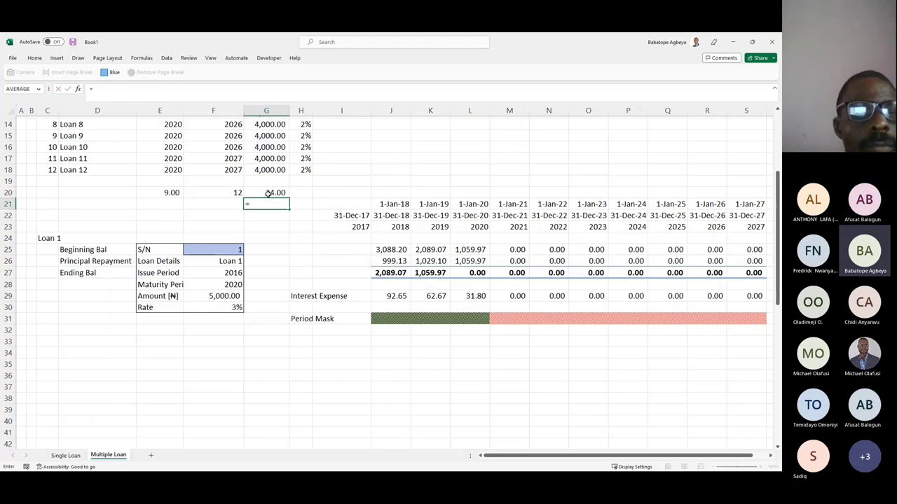
{"action": "key", "text": "Up"}
{"action": "key", "text": "Left"}
{"action": "type", "text": "*"}
{"action": "key", "text": "Up"}
{"action": "key", "text": "Left"}
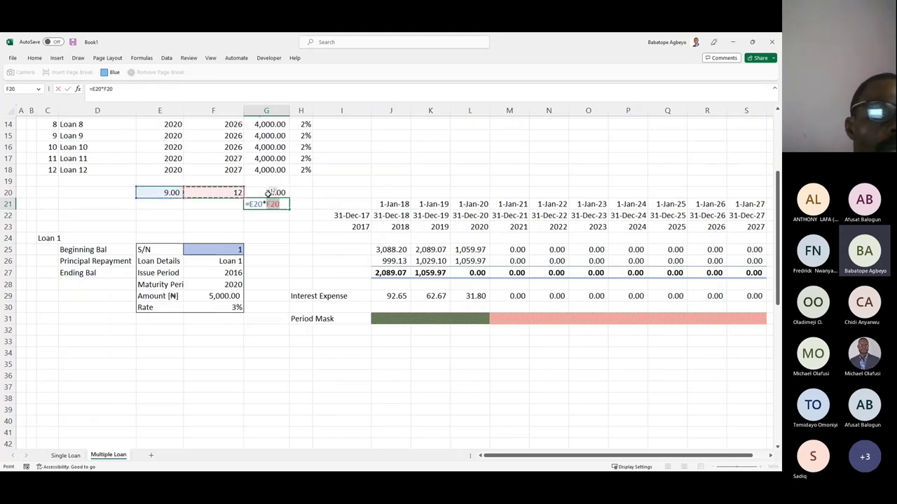
{"action": "type", "text": ")"}
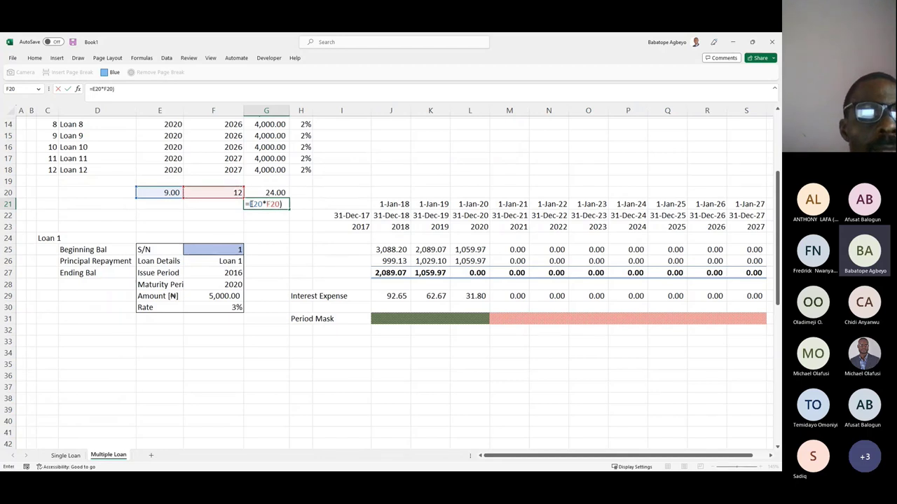
{"action": "type", "text": "("}
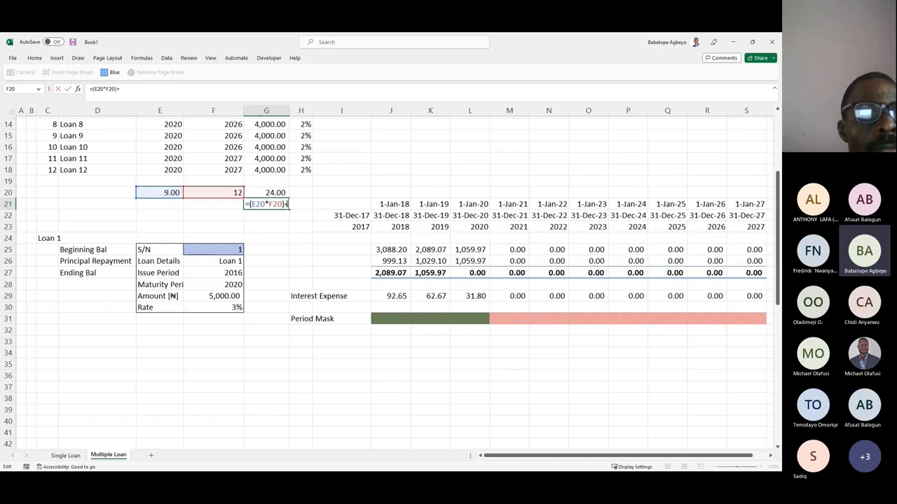
{"action": "type", "text": "+"}
{"action": "left_click", "coordinate": [270, 191]}
{"action": "key", "text": "Return"}
Step: Clear the scratch row calculations in E20:G21
{"action": "left_click", "coordinate": [272, 201]}
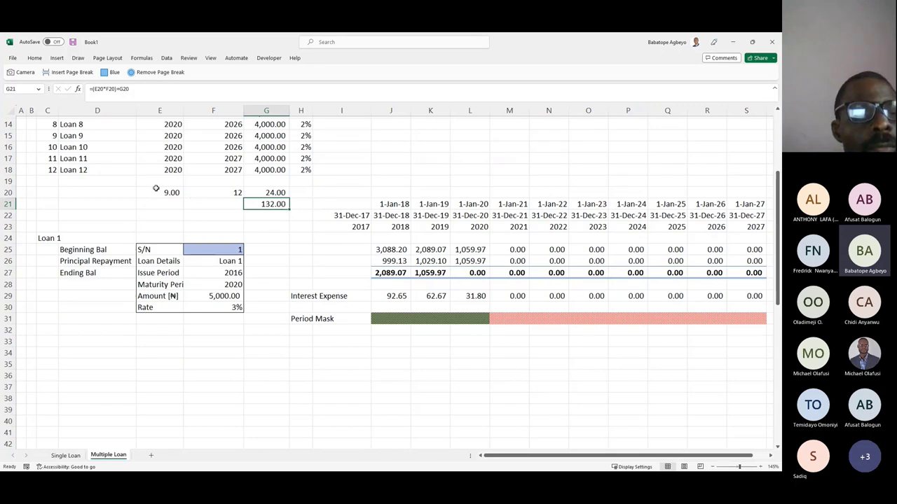
{"action": "left_click_drag", "start_coordinate": [157, 188], "coordinate": [266, 203]}
{"action": "key", "text": "Delete"}
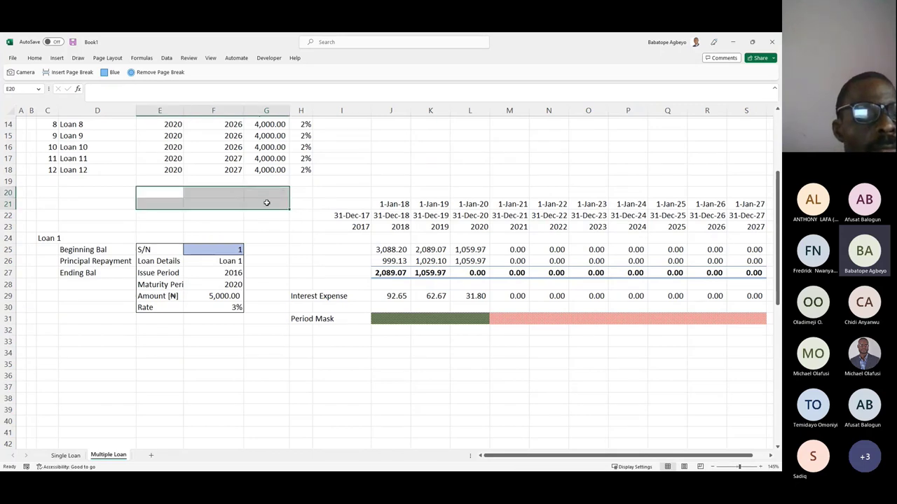
Step: Replicate the Loan 1 block C24:S32 down to row 131 to create the schedules for all twelve loans
{"action": "left_click_drag", "start_coordinate": [45, 238], "coordinate": [645, 339]}
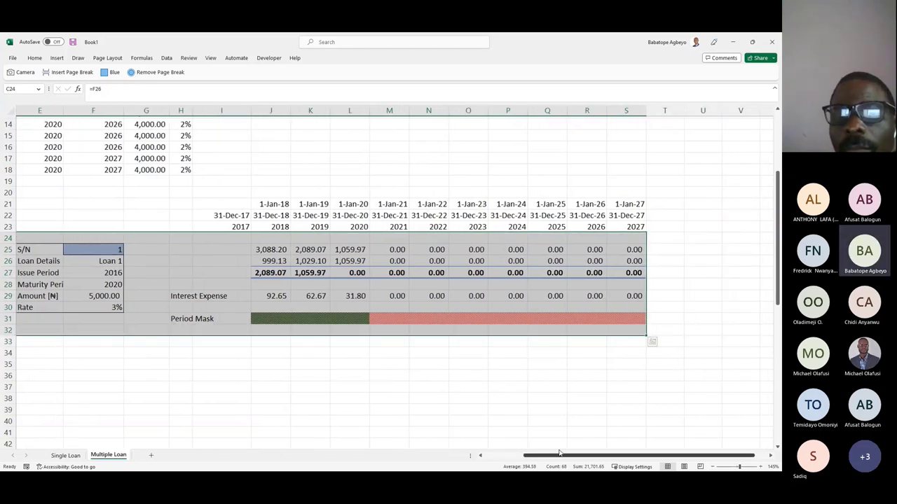
{"action": "scroll", "coordinate": [575, 438], "scroll_direction": "left", "scroll_amount": 2}
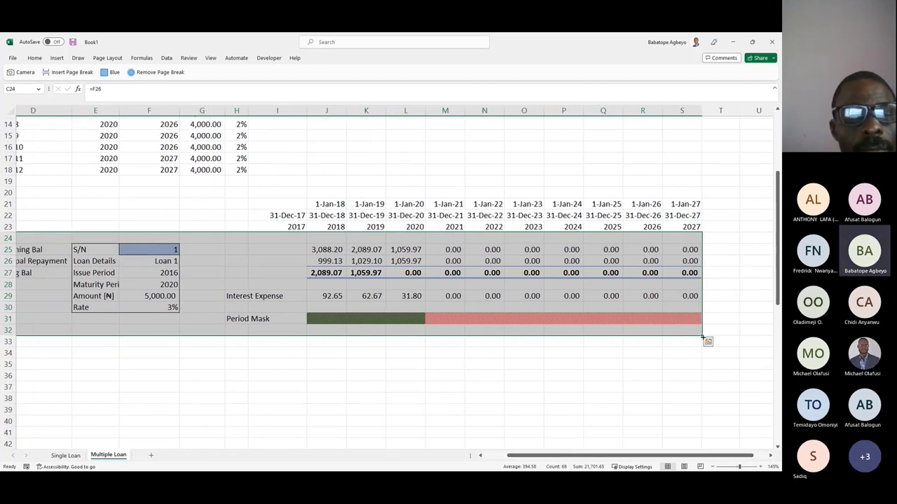
{"action": "mouse_move", "coordinate": [701, 336]}
{"action": "left_mouse_down"}
{"action": "mouse_move", "coordinate": [701, 448]}
{"action": "mouse_move", "coordinate": [679, 447]}
{"action": "mouse_move", "coordinate": [680, 471]}
{"action": "mouse_move", "coordinate": [666, 362]}
{"action": "mouse_move", "coordinate": [671, 119]}
{"action": "mouse_move", "coordinate": [670, 189]}
{"action": "mouse_move", "coordinate": [666, 148]}
{"action": "left_mouse_up"}
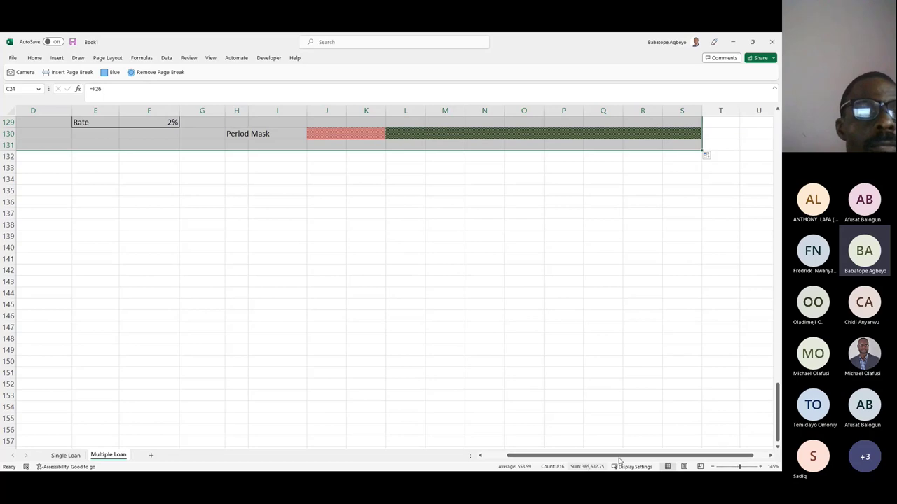
Step: Review the replicated loan blocks against the loan table and year row, including the Loan 2 period mask formula in L40
{"action": "left_click_drag", "start_coordinate": [777, 423], "coordinate": [758, 220]}
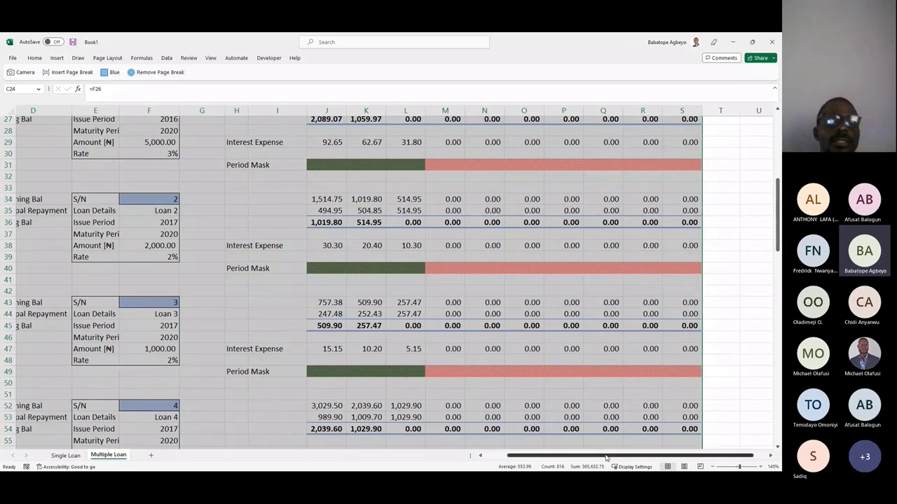
{"action": "left_click_drag", "start_coordinate": [704, 456], "coordinate": [514, 470]}
{"action": "left_click_drag", "start_coordinate": [777, 252], "coordinate": [775, 191]}
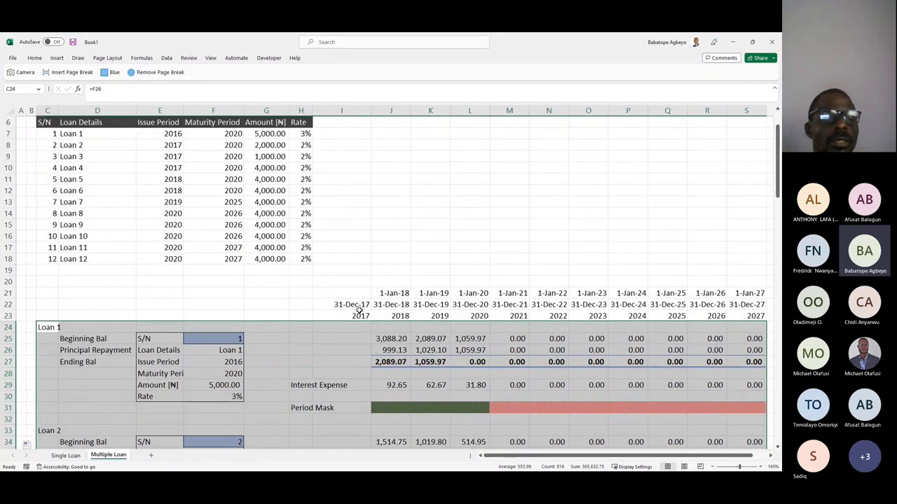
{"action": "left_click", "coordinate": [295, 302]}
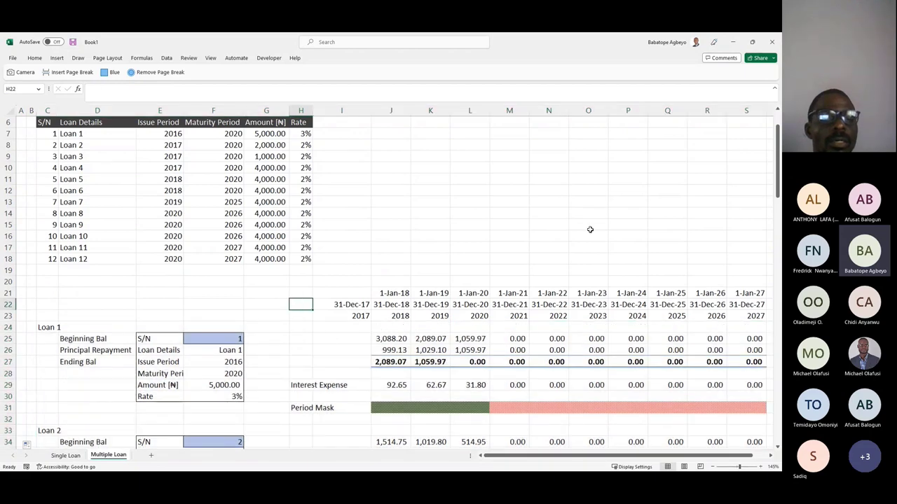
{"action": "left_click_drag", "start_coordinate": [775, 190], "coordinate": [775, 144]}
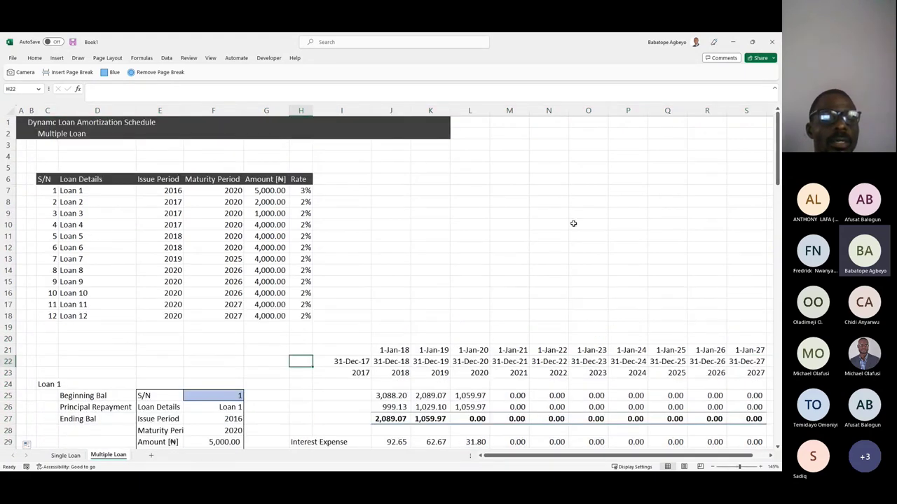
{"action": "left_click", "coordinate": [8, 373]}
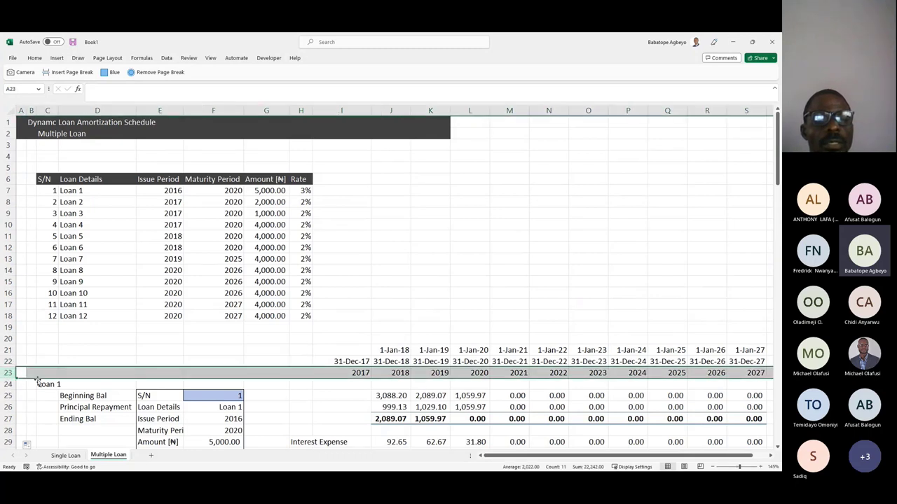
{"action": "left_click", "coordinate": [20, 385]}
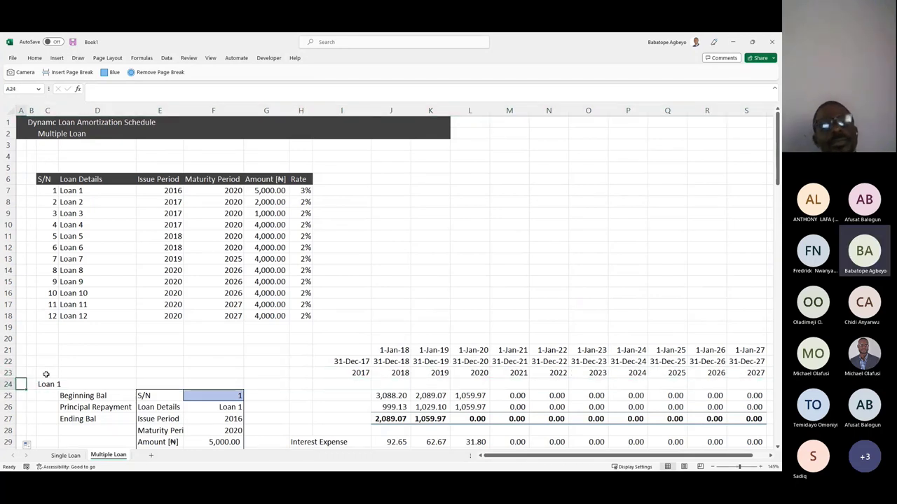
{"action": "left_click_drag", "start_coordinate": [777, 162], "coordinate": [776, 238]}
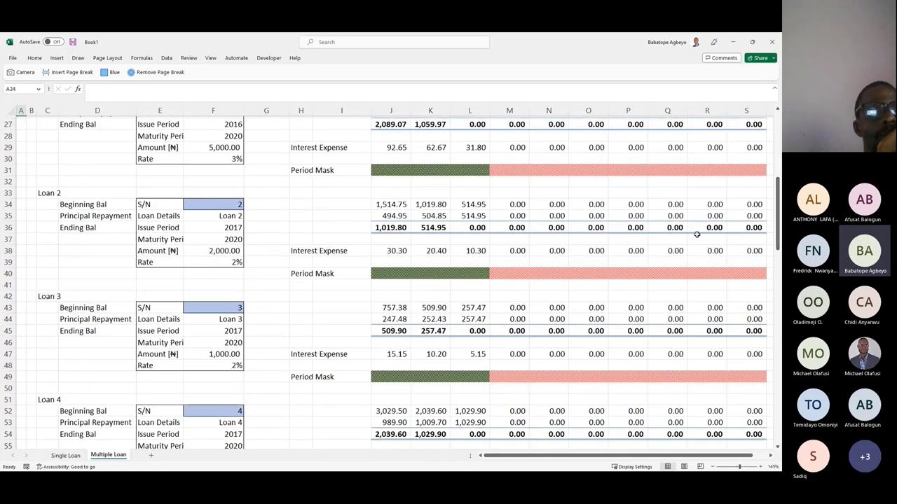
{"action": "left_click", "coordinate": [481, 273]}
{"action": "scroll", "coordinate": [249, 386], "scroll_direction": "up", "scroll_amount": 9}
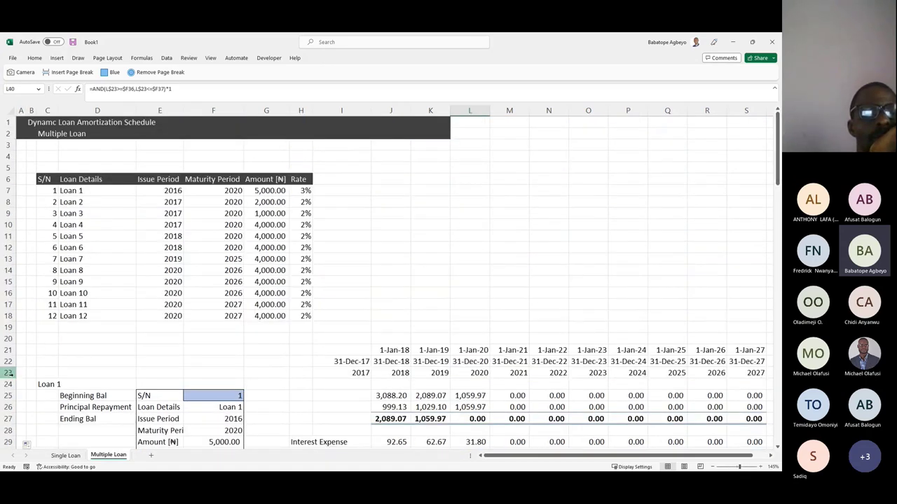
{"action": "left_click", "coordinate": [9, 372]}
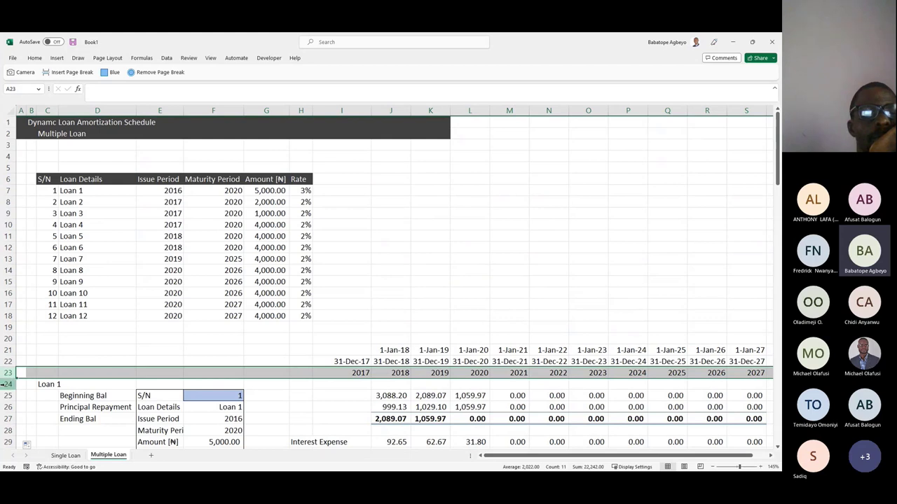
{"action": "left_click", "coordinate": [7, 384]}
{"action": "key", "text": "alt"}
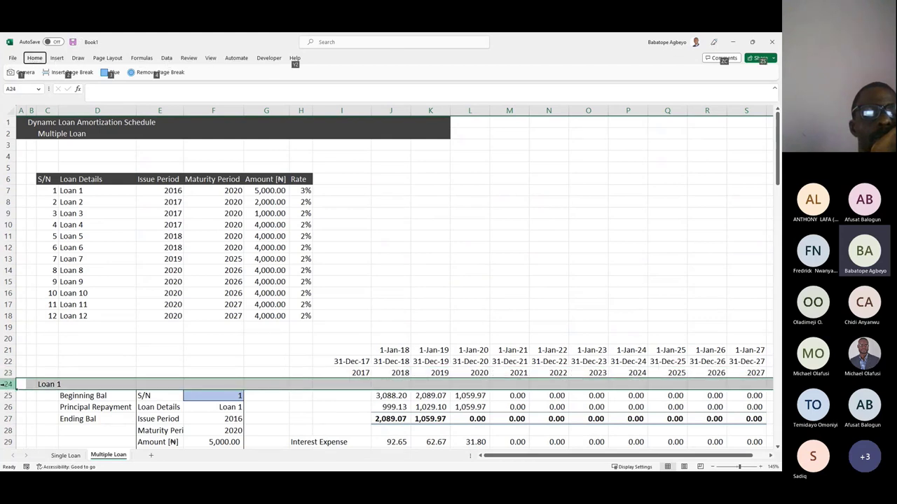
{"action": "key", "text": "w"}
{"action": "key", "text": "Escape"}
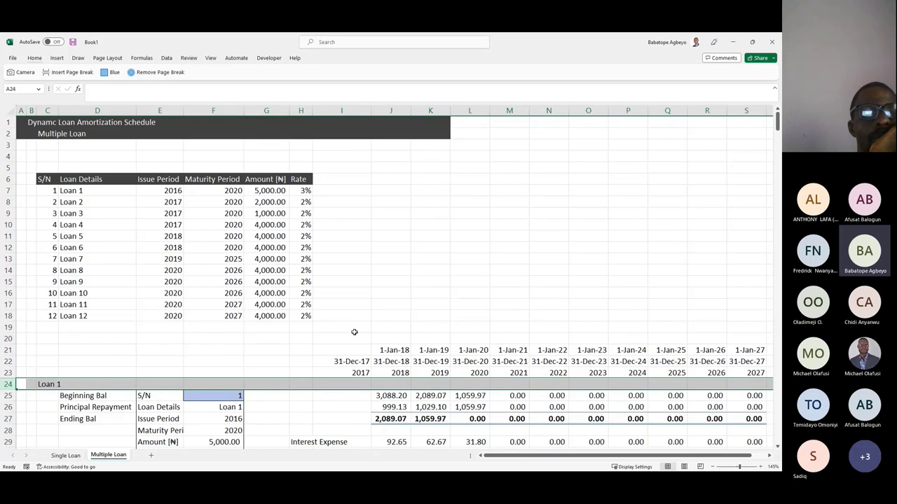
{"action": "key", "text": "alt"}
{"action": "key", "text": "h"}
{"action": "key", "text": "Escape"}
{"action": "key", "text": "Escape"}
Step: Move the timeline of period start dates, end dates and years from I21:S23 up to I3:S5
{"action": "left_click_drag", "start_coordinate": [340, 349], "coordinate": [632, 372]}
{"action": "left_click_drag", "start_coordinate": [537, 345], "coordinate": [536, 147]}
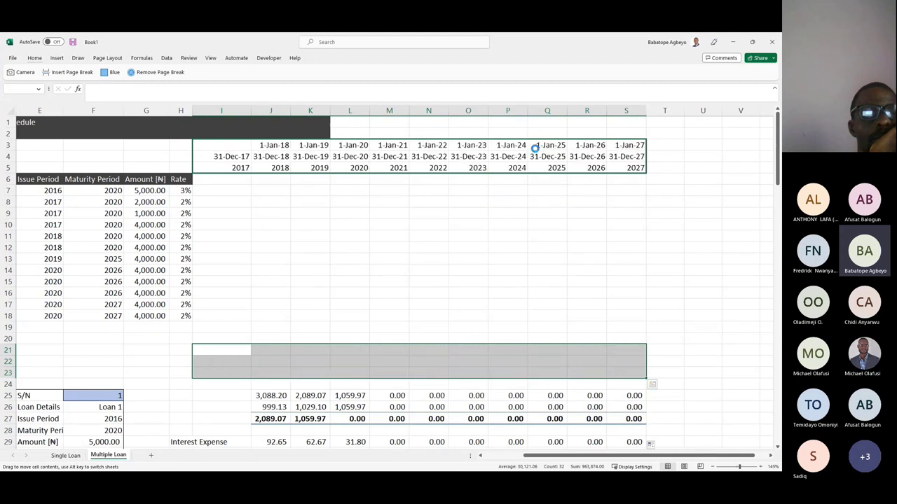
Step: Extend the dark title banner in rows 1 and 2 across K1:S2 to the last timeline column
{"action": "left_click", "coordinate": [312, 122]}
{"action": "left_click", "coordinate": [312, 123]}
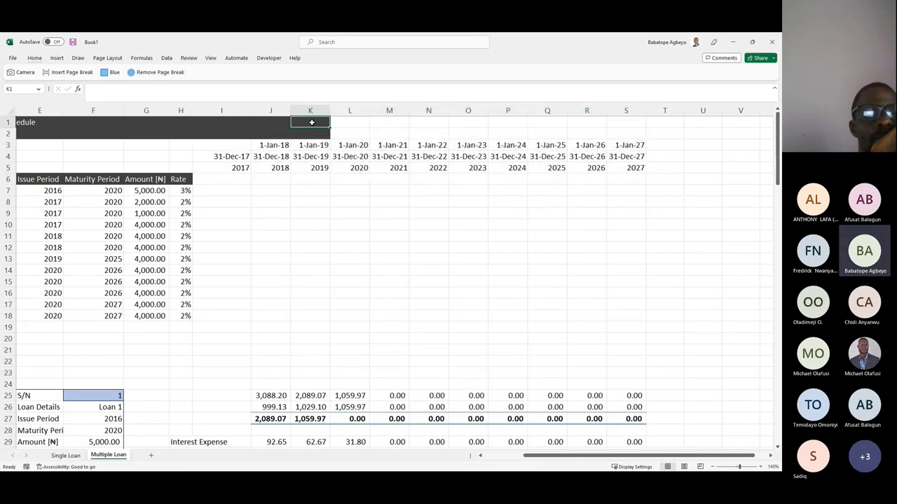
{"action": "key", "text": "shift+Down"}
{"action": "key", "text": "shift+Right"}
{"action": "key", "text": "shift+Right"}
{"action": "key", "text": "shift+Right"}
{"action": "key", "text": "shift+Right"}
{"action": "key", "text": "shift+Right"}
{"action": "key", "text": "shift+Right"}
{"action": "key", "text": "shift+Right"}
{"action": "key", "text": "shift+Right"}
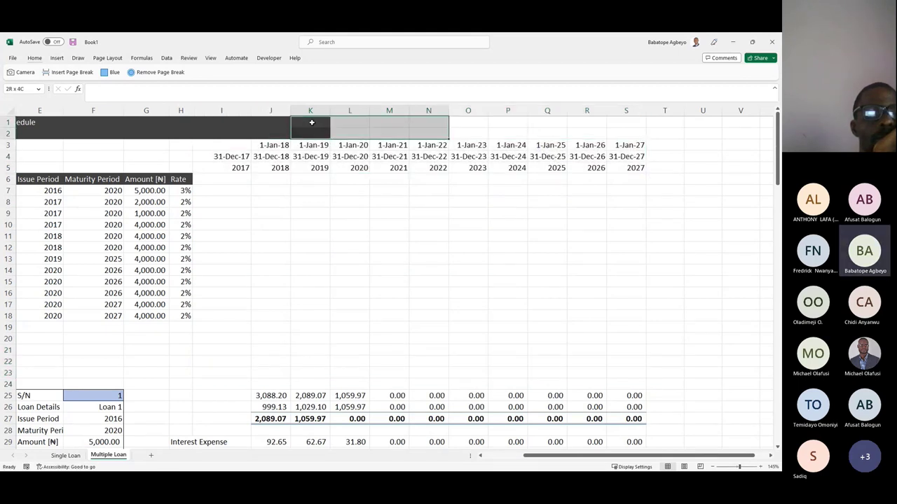
{"action": "key", "text": "shift+Right"}
{"action": "key", "text": "F4"}
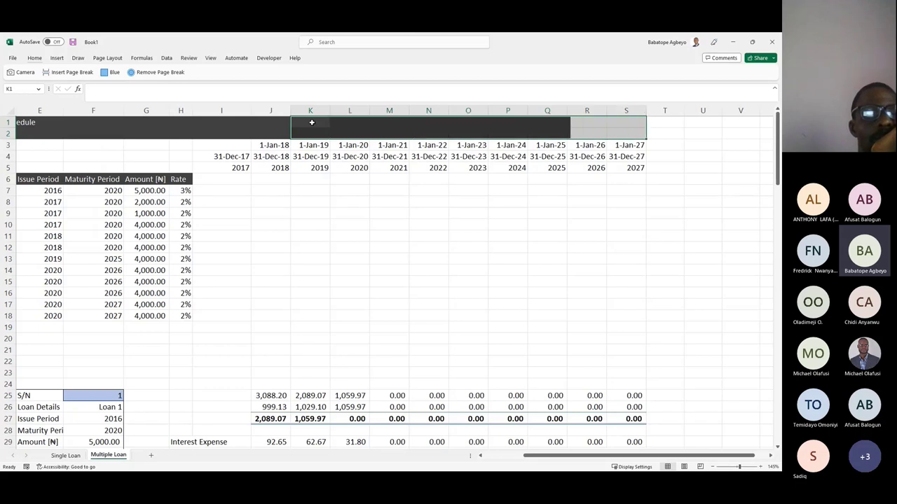
Step: Delete blank rows 21 and 22 between the loan table and the Loan 1 block
{"action": "key", "text": "Down"}
{"action": "key", "text": "Down"}
{"action": "key", "text": "Down"}
{"action": "key", "text": "Down"}
{"action": "key", "text": "Down"}
{"action": "key", "text": "Down"}
{"action": "key", "text": "Down"}
{"action": "key", "text": "Down"}
{"action": "key", "text": "Down"}
{"action": "key", "text": "Down"}
{"action": "key", "text": "Down"}
{"action": "key", "text": "Down"}
{"action": "key", "text": "Down"}
{"action": "key", "text": "Down"}
{"action": "key", "text": "Down"}
{"action": "key", "text": "Down"}
{"action": "key", "text": "Down"}
{"action": "key", "text": "Down"}
{"action": "key", "text": "Down"}
{"action": "key", "text": "Down"}
{"action": "key", "text": "Down"}
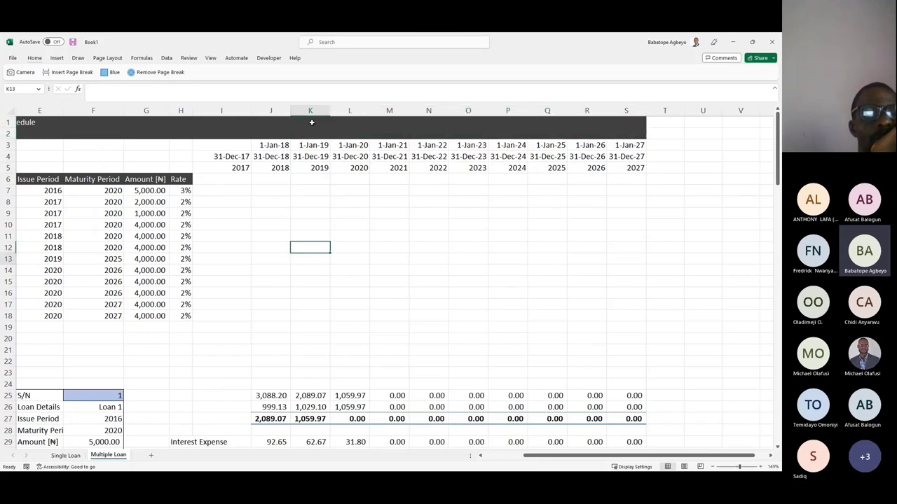
{"action": "key", "text": "Left"}
{"action": "key", "text": "Left"}
{"action": "key", "text": "Left"}
{"action": "key", "text": "Left"}
{"action": "key", "text": "Left"}
{"action": "key", "text": "Left"}
{"action": "key", "text": "Left"}
{"action": "key", "text": "Left"}
{"action": "key", "text": "Left"}
{"action": "key", "text": "Left"}
{"action": "key", "text": "Up"}
{"action": "key", "text": "Up"}
{"action": "key", "text": "Up"}
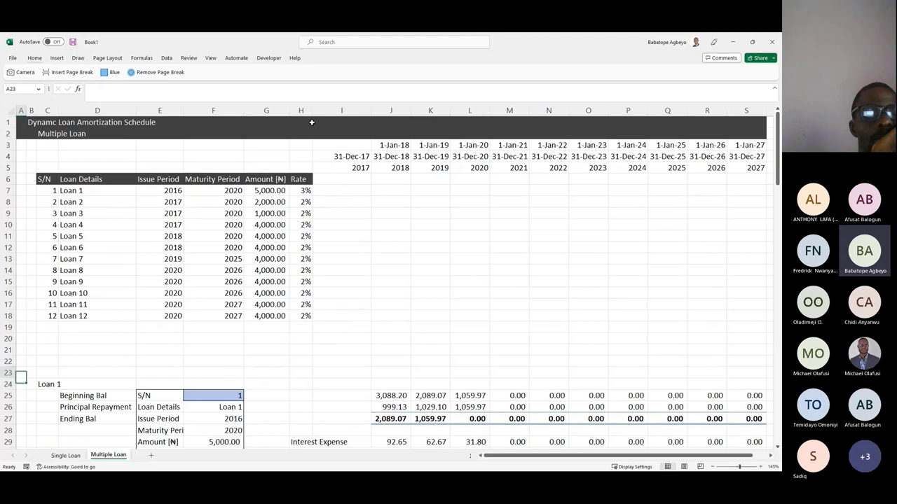
{"action": "key", "text": "shift+space"}
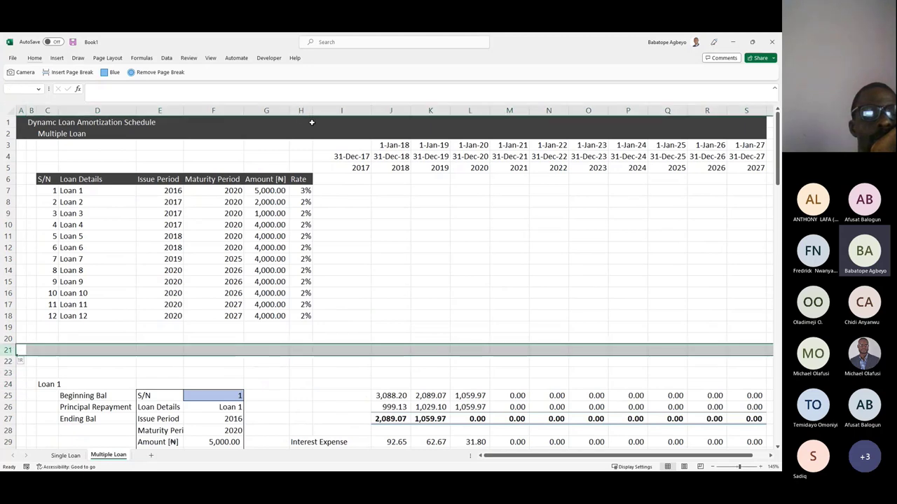
{"action": "key", "text": "shift+Down"}
{"action": "key", "text": "ctrl+minus"}
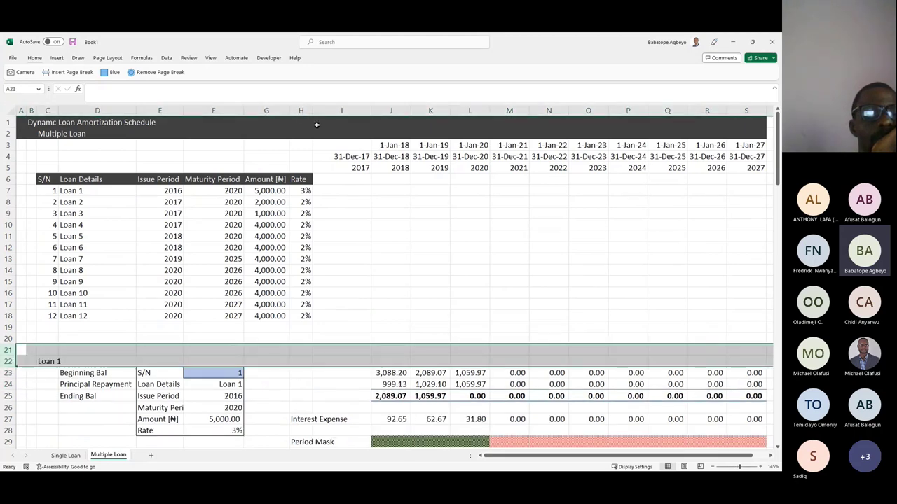
{"action": "left_click", "coordinate": [470, 281]}
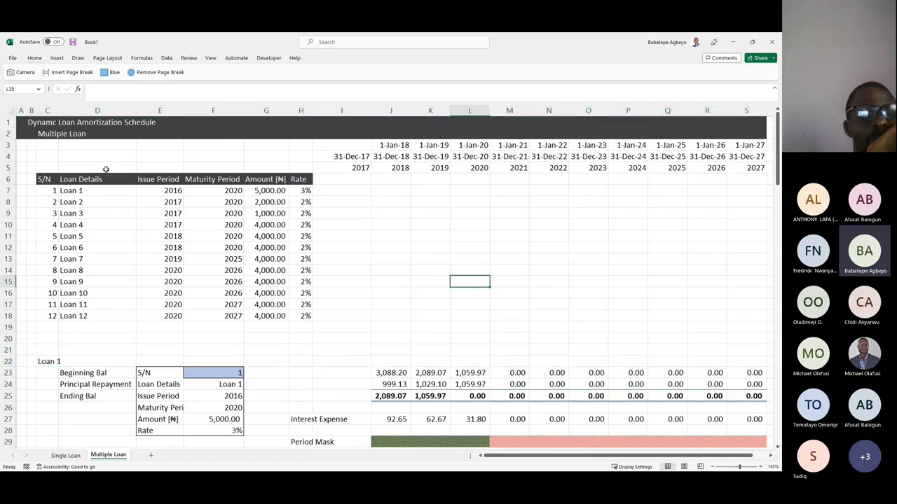
Step: Freeze the panes above row 6 so the title banner and timeline stay fixed
{"action": "left_click", "coordinate": [8, 179]}
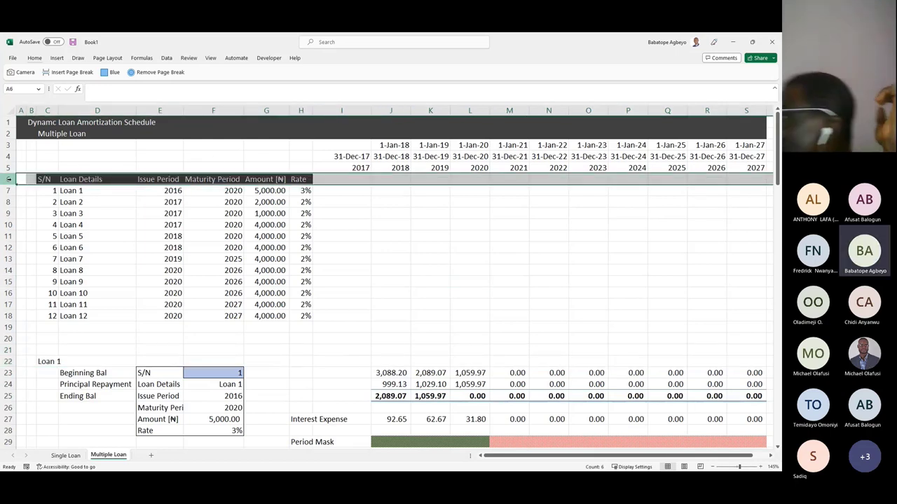
{"action": "left_click", "coordinate": [35, 57]}
{"action": "left_click", "coordinate": [35, 58]}
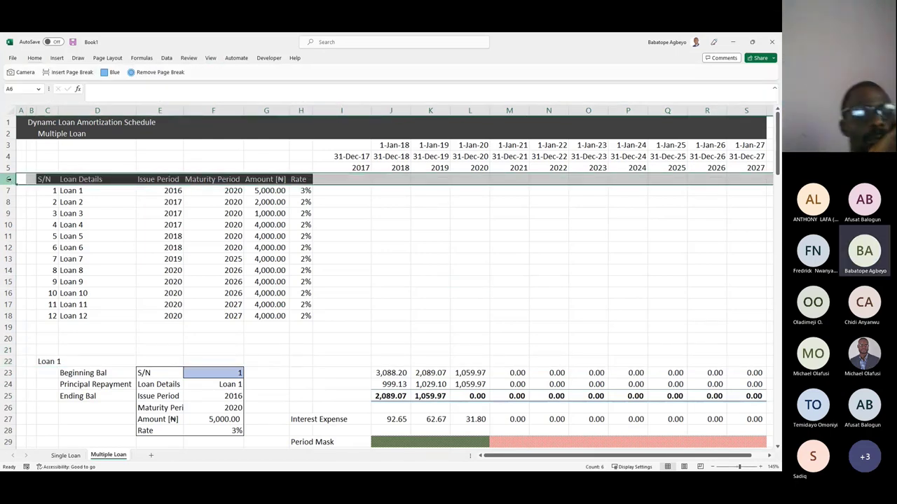
{"action": "left_click", "coordinate": [471, 269]}
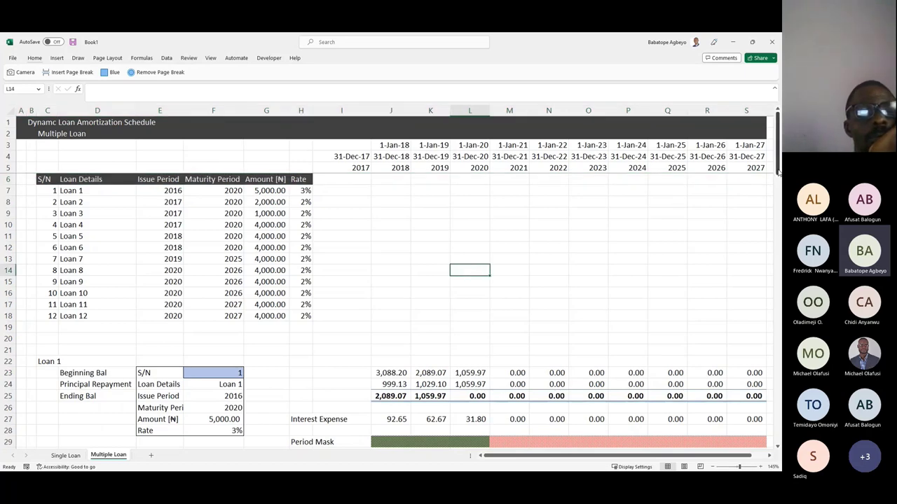
Step: Review the Loan 1 to Loan 12 schedules against the frozen timeline, checking Loan 7's beginning balance and final principal repayment
{"action": "left_click_drag", "start_coordinate": [777, 172], "coordinate": [775, 217]}
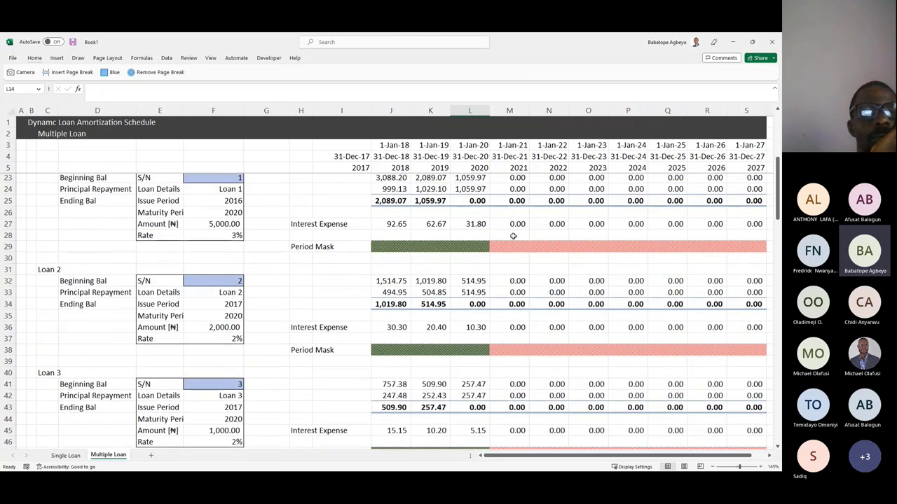
{"action": "left_click", "coordinate": [228, 201]}
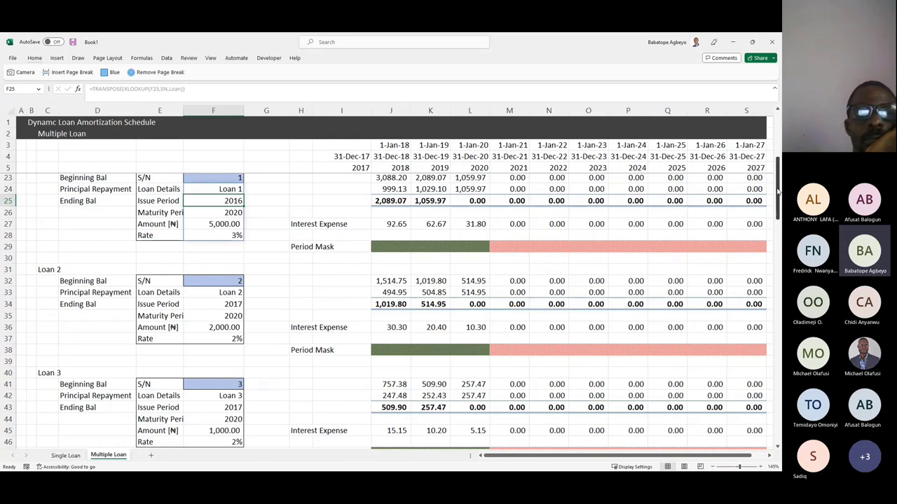
{"action": "scroll", "coordinate": [776, 191], "scroll_direction": "down", "scroll_amount": 3}
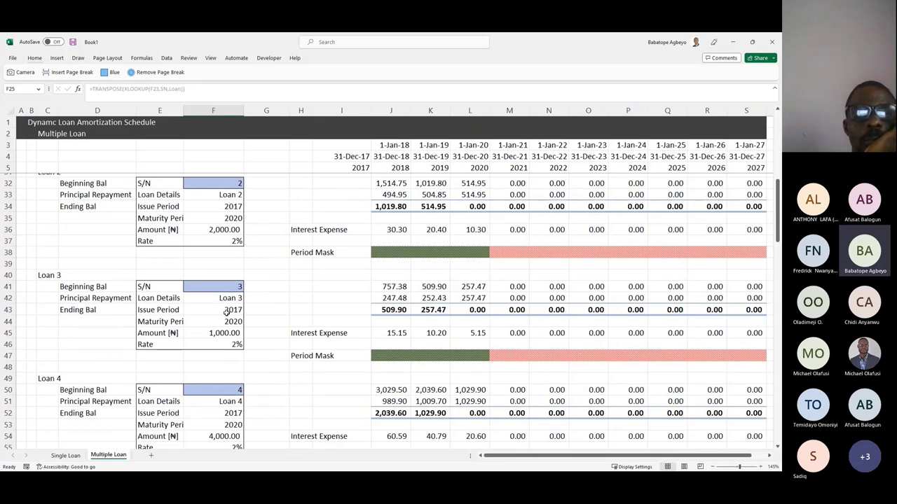
{"action": "left_click_drag", "start_coordinate": [778, 242], "coordinate": [776, 344]}
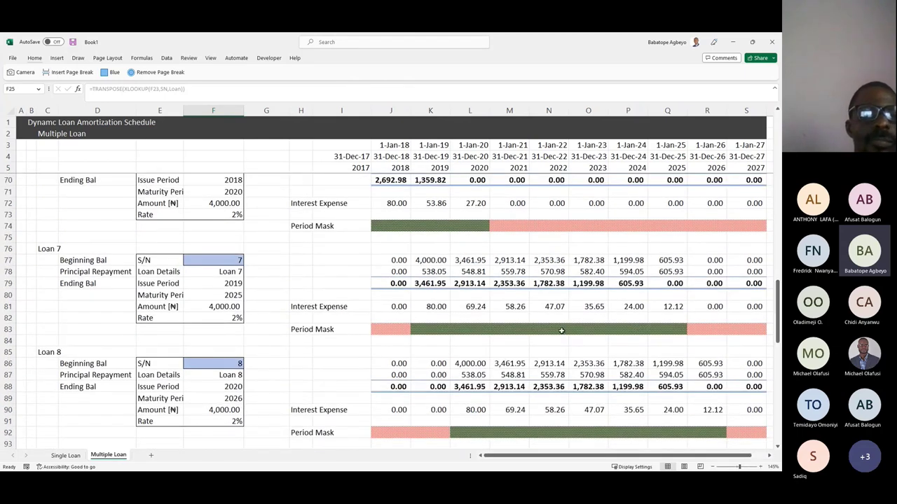
{"action": "left_click", "coordinate": [436, 259]}
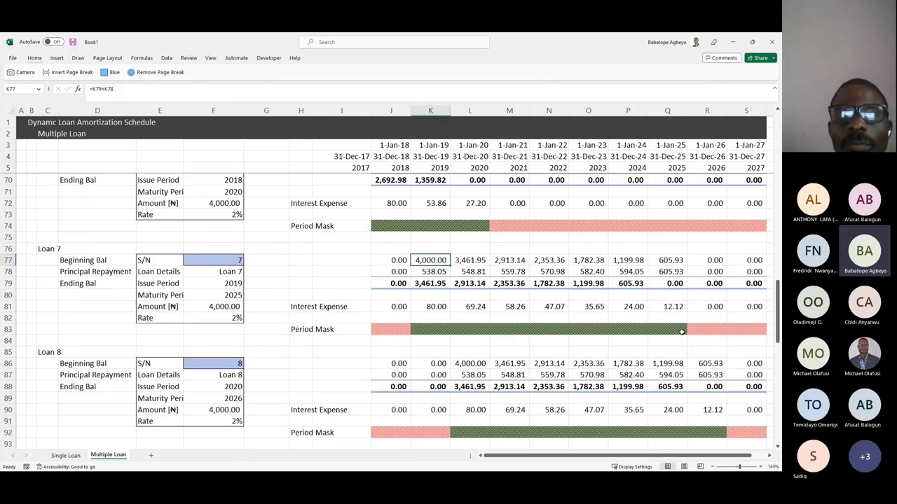
{"action": "left_click", "coordinate": [671, 272]}
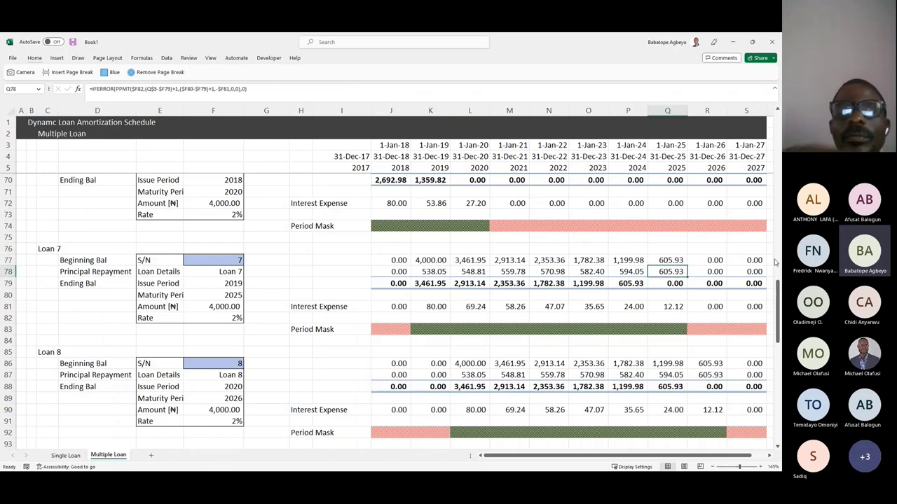
{"action": "left_click_drag", "start_coordinate": [778, 289], "coordinate": [776, 393]}
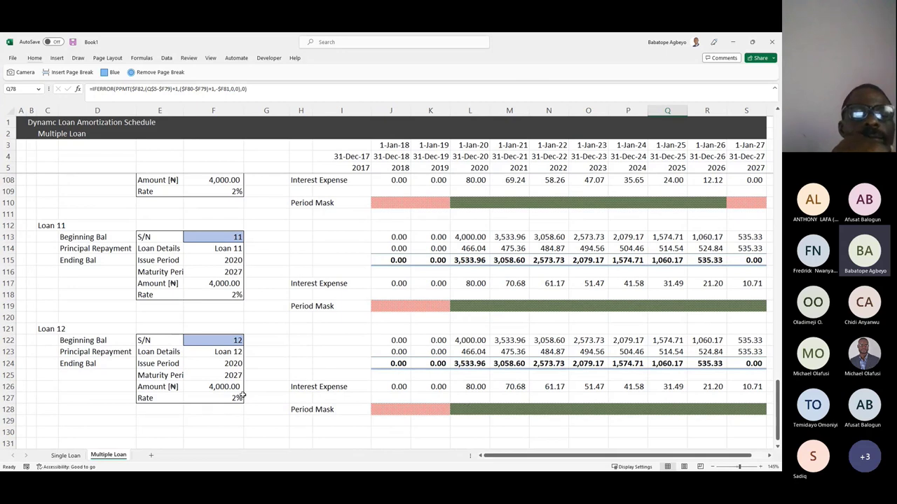
{"action": "left_click", "coordinate": [228, 375]}
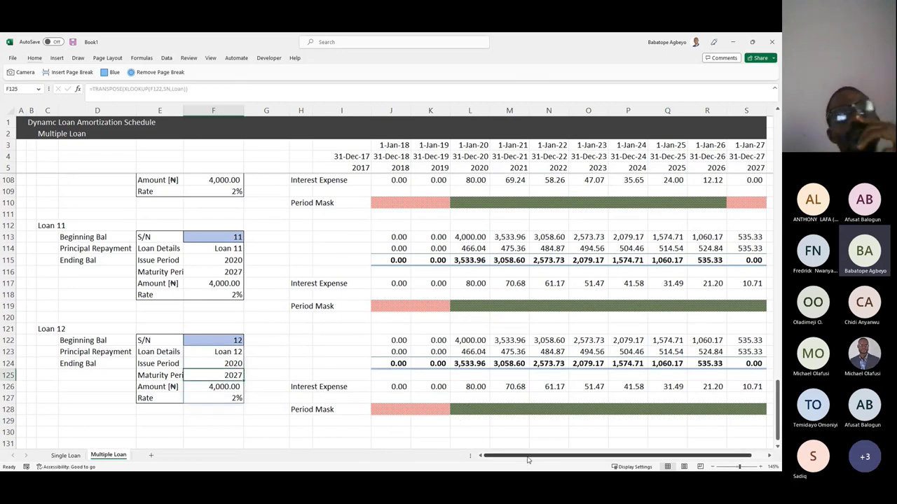
{"action": "left_click_drag", "start_coordinate": [528, 457], "coordinate": [601, 457]}
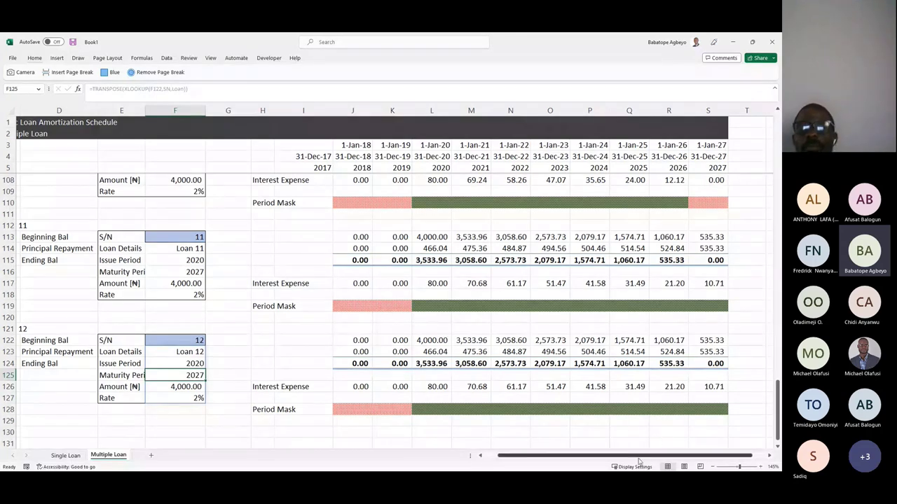
{"action": "left_click_drag", "start_coordinate": [636, 457], "coordinate": [622, 457]}
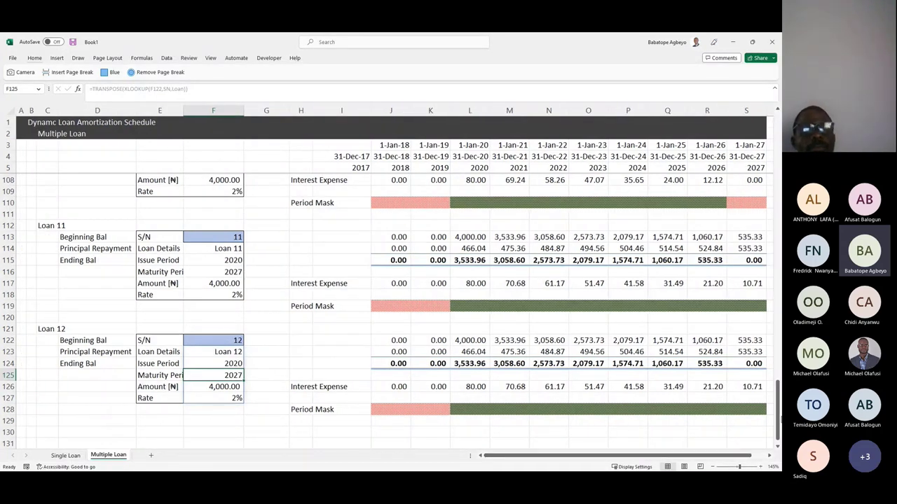
{"action": "scroll", "coordinate": [562, 159], "scroll_direction": "up", "scroll_amount": 20}
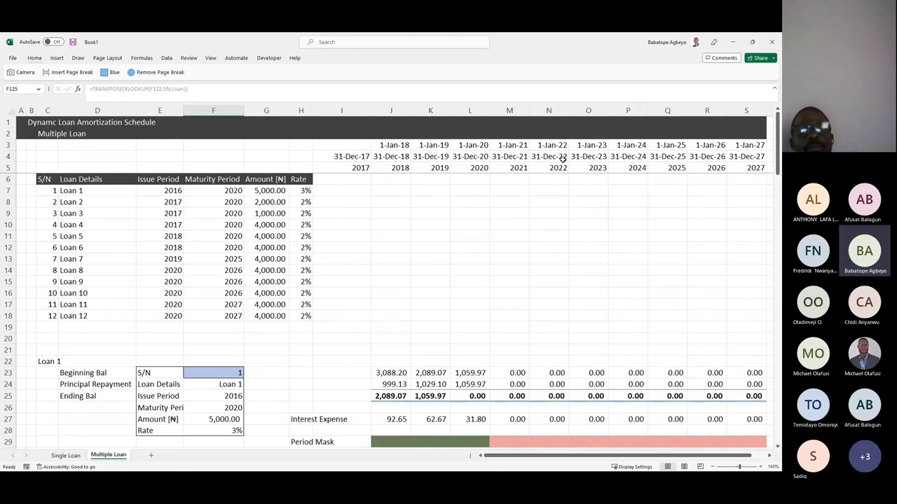
{"action": "left_click", "coordinate": [405, 224]}
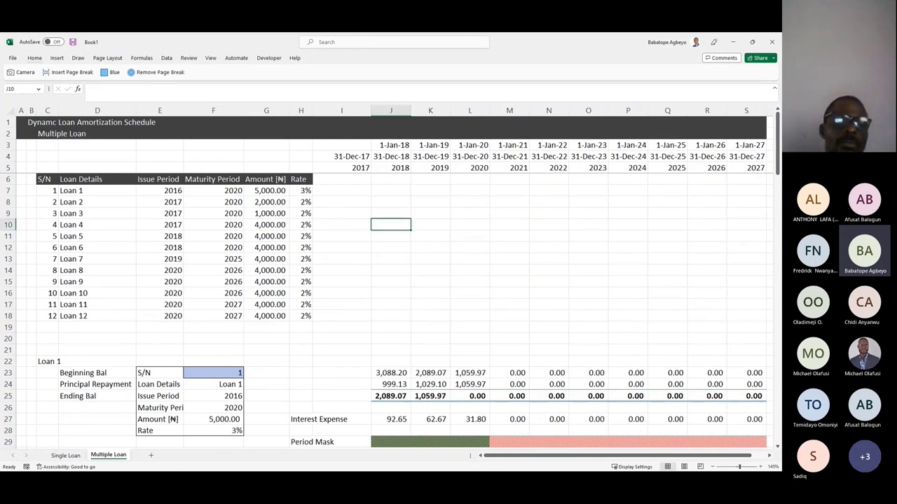
Step: Switch to the Financial Modeling Office Hour meeting window, maximize it, and return to the Excel workbook
{"action": "key", "text": "alt+Tab"}
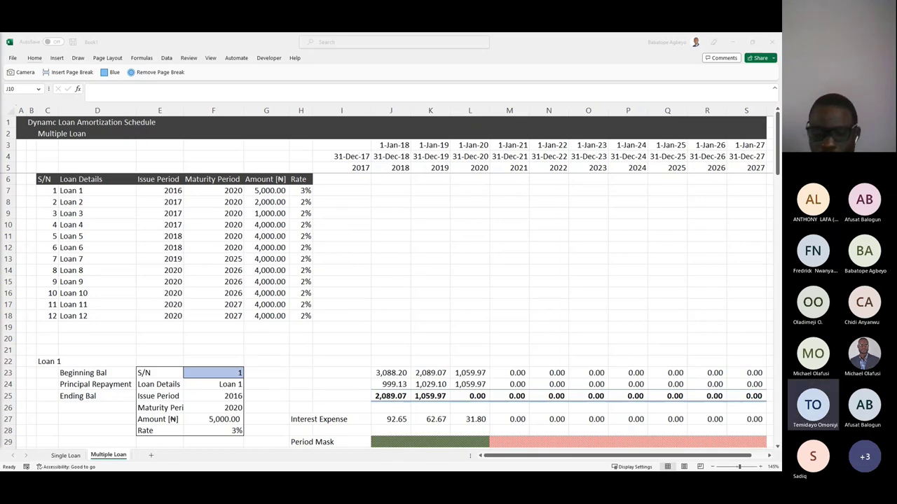
{"action": "key", "text": "alt+Tab"}
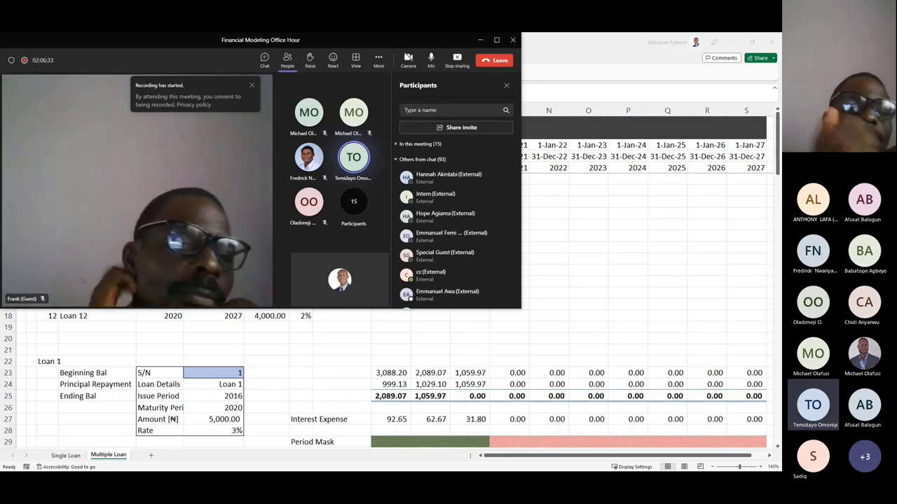
{"action": "left_click", "coordinate": [496, 40]}
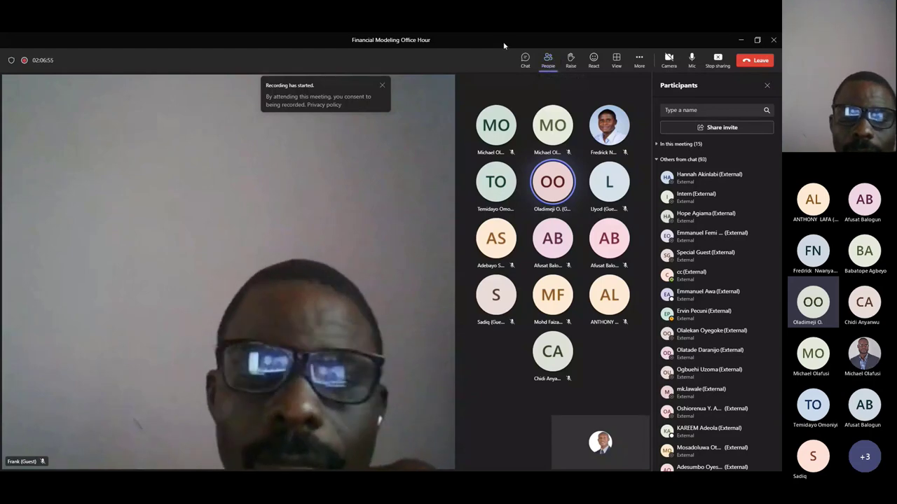
{"action": "key", "text": "alt+Tab"}
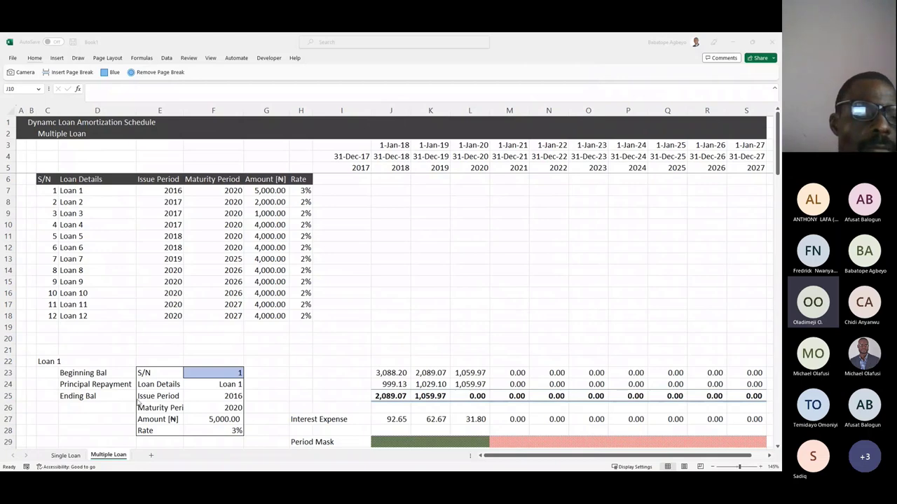
Step: Compare the Single Loan sheet's inputs and schedule with the Loan 1 and Loan 2 rows on the Multiple Loan sheet
{"action": "left_click", "coordinate": [65, 455]}
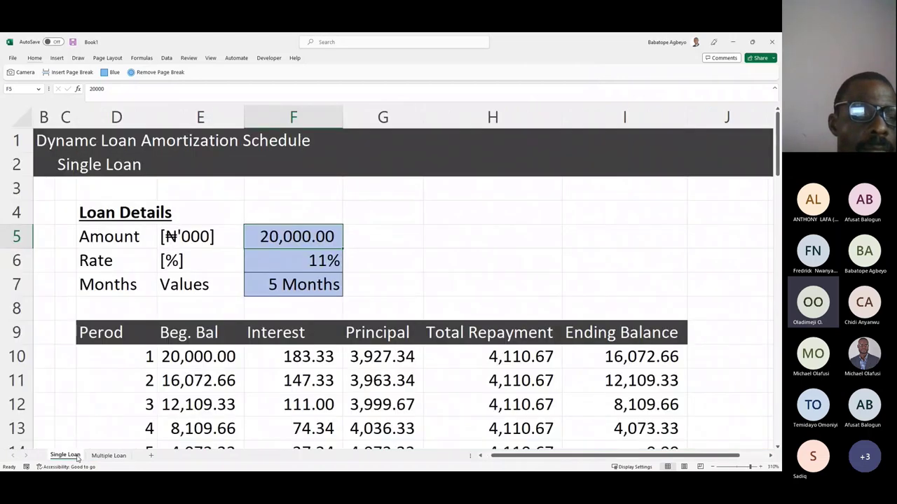
{"action": "left_click", "coordinate": [506, 229]}
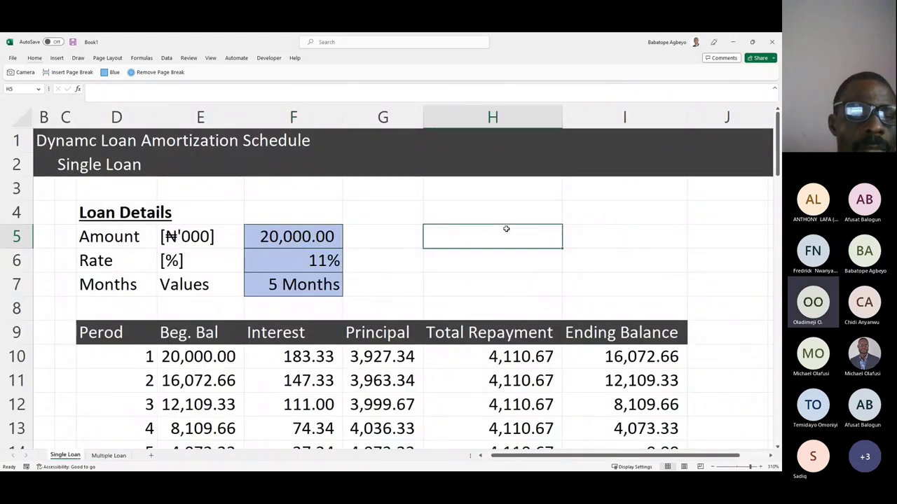
{"action": "scroll", "coordinate": [506, 230], "scroll_direction": "down", "scroll_amount": 3}
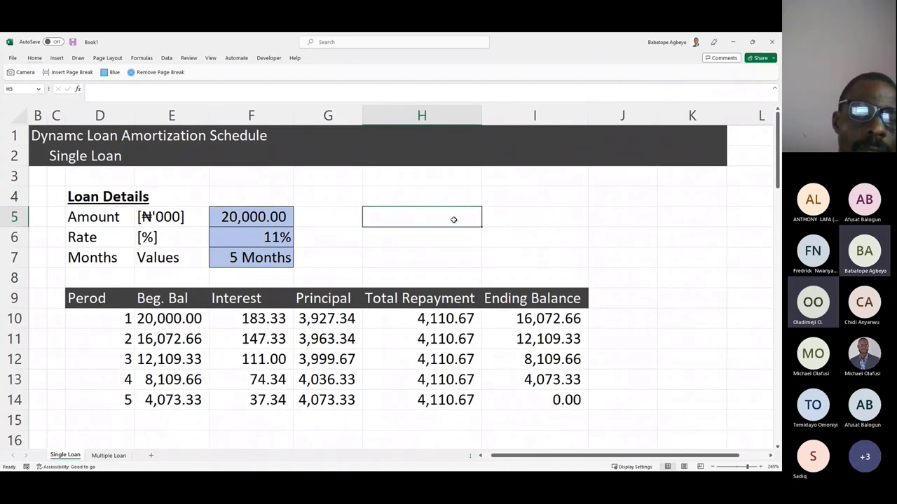
{"action": "left_click", "coordinate": [278, 219]}
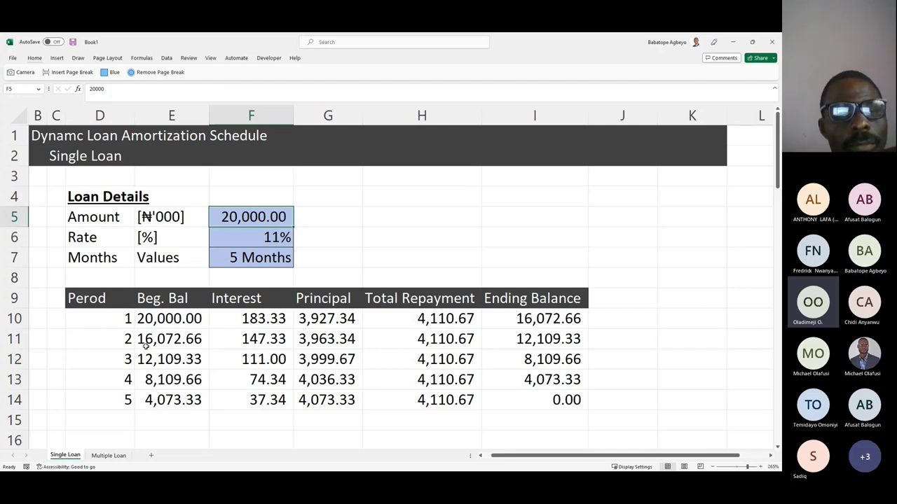
{"action": "left_click", "coordinate": [109, 456]}
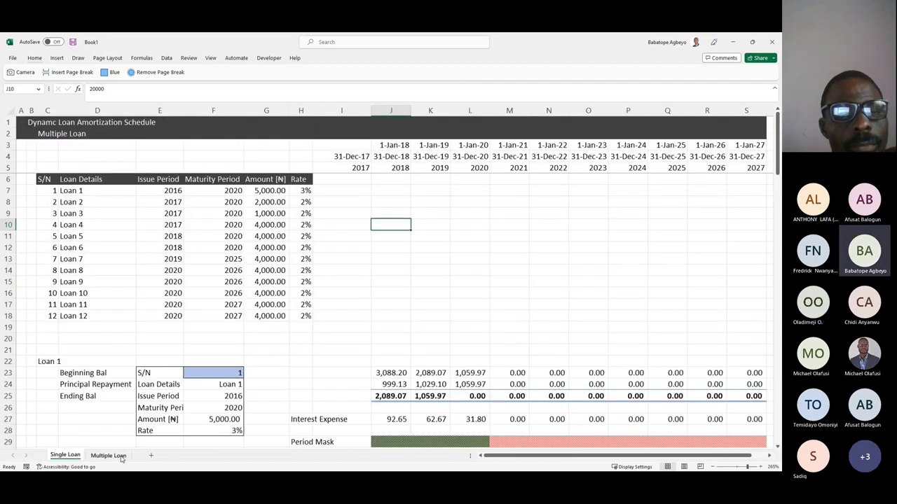
{"action": "left_click_drag", "start_coordinate": [65, 190], "coordinate": [272, 191]}
{"action": "left_click_drag", "start_coordinate": [72, 203], "coordinate": [272, 203]}
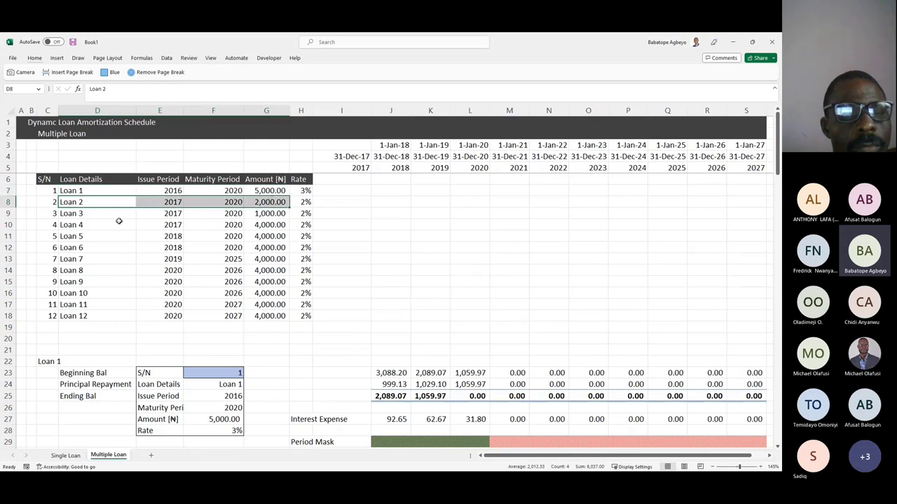
Step: Hide the gridlines on the Single Loan sheet
{"action": "left_click", "coordinate": [76, 457]}
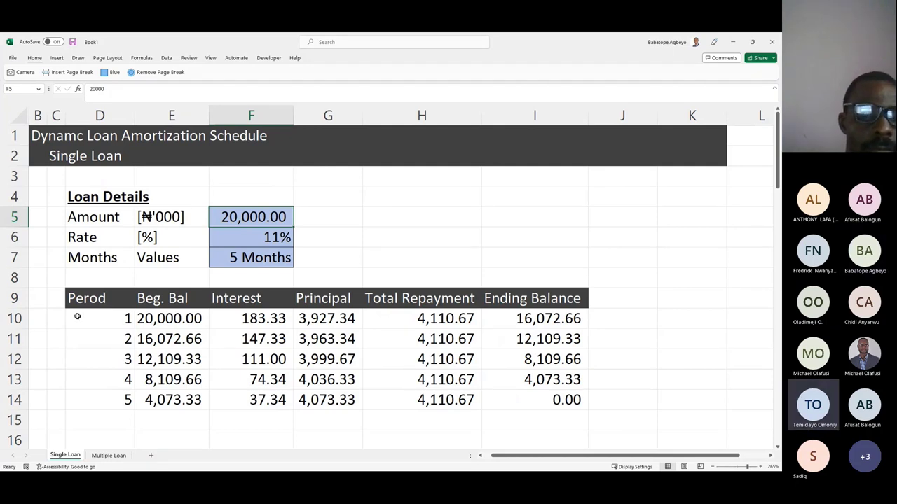
{"action": "left_click", "coordinate": [235, 437]}
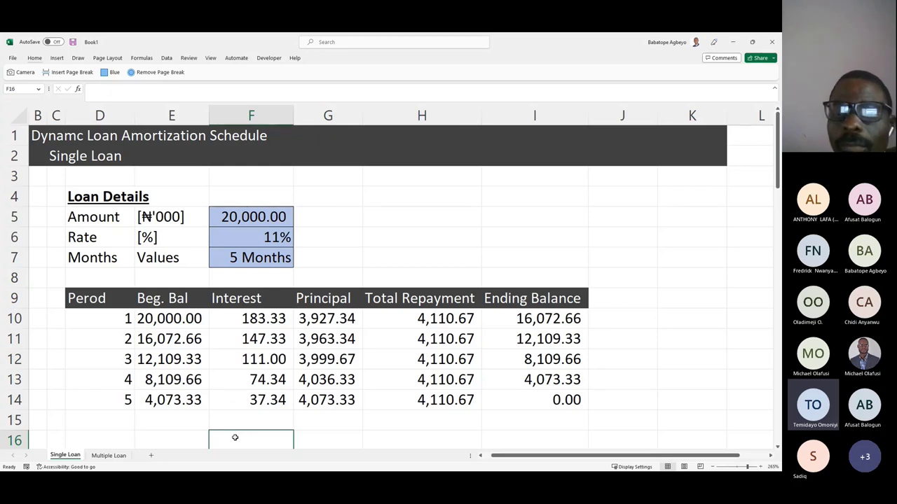
{"action": "key", "text": "alt+w"}
{"action": "key", "text": "v"}
{"action": "key", "text": "g"}
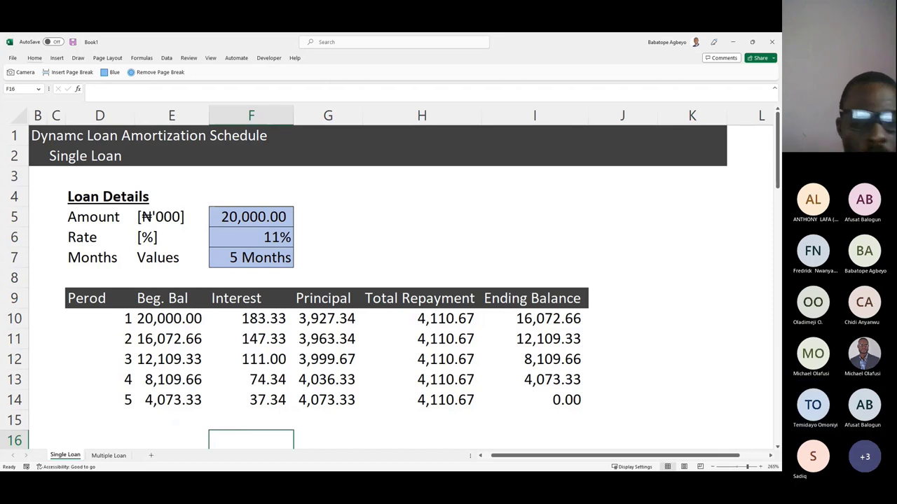
Step: Examine the IPMT formula in F10 that fills the Interest column of the Single Loan schedule
{"action": "key", "text": "alt+Tab"}
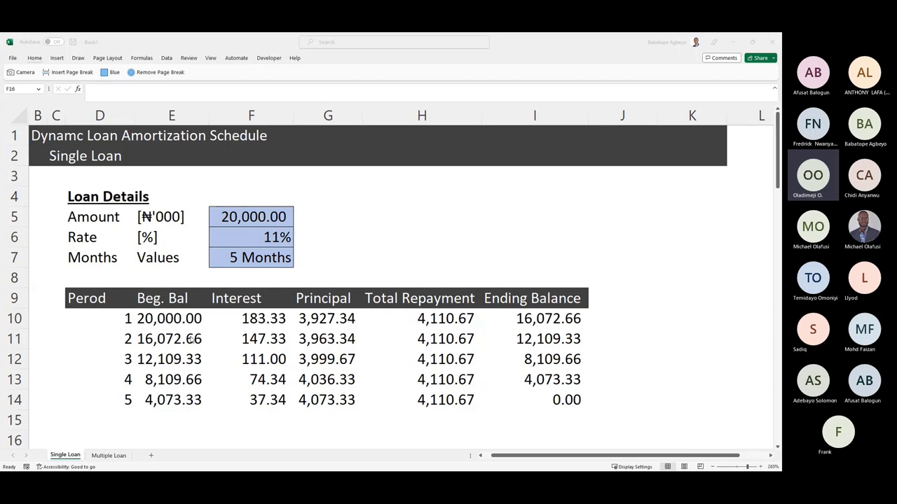
{"action": "key", "text": "alt+Tab"}
{"action": "left_click_drag", "start_coordinate": [257, 317], "coordinate": [257, 398]}
{"action": "key", "text": "ctrl+c"}
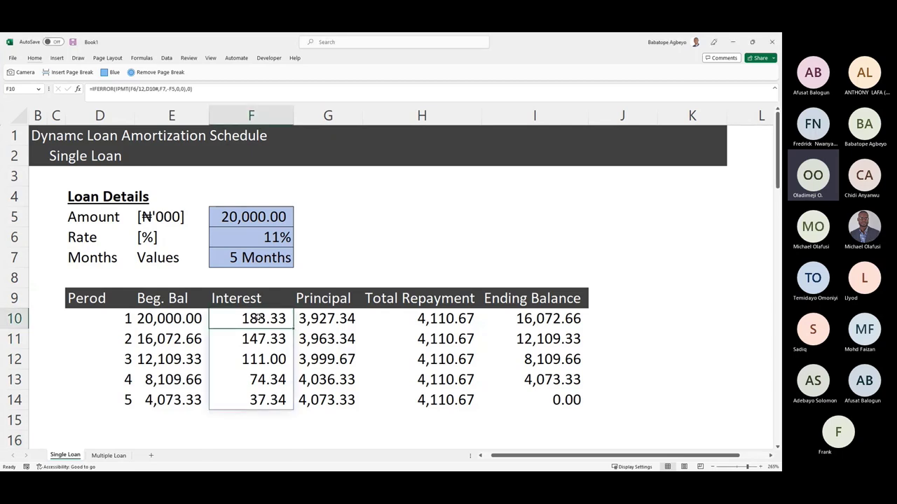
{"action": "left_click", "coordinate": [319, 249]}
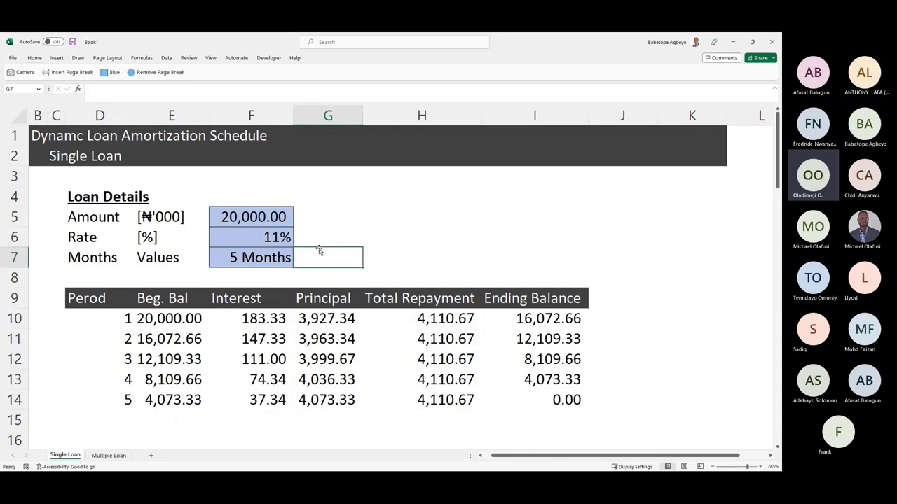
{"action": "left_click", "coordinate": [348, 275]}
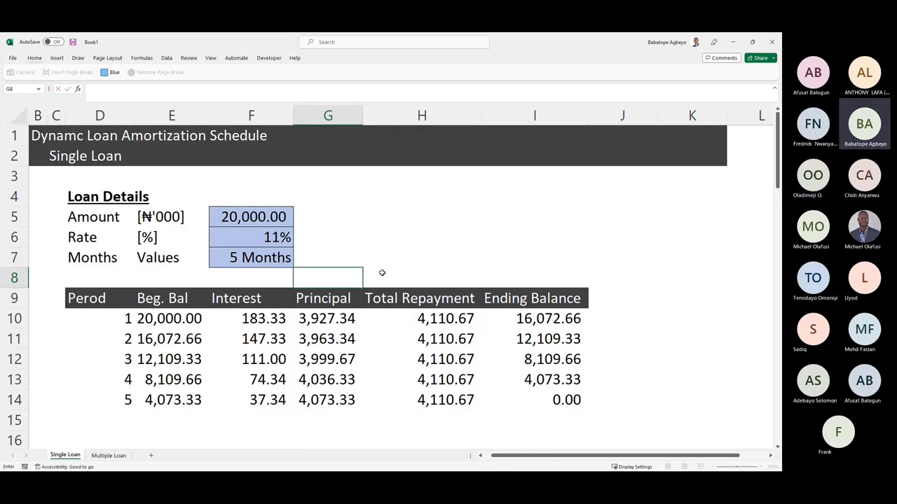
{"action": "left_click", "coordinate": [420, 274]}
{"action": "left_click", "coordinate": [494, 272]}
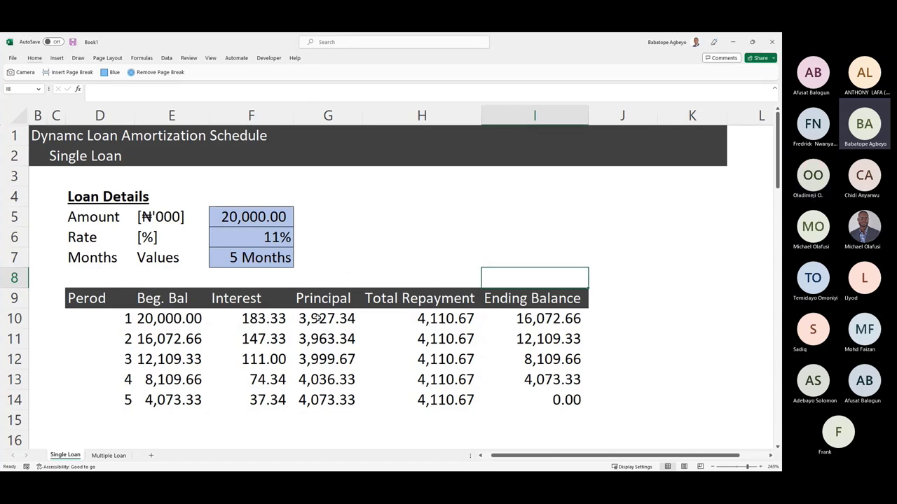
Step: Compare the PPMT principal formula in J24 of the Multiple Loan sheet with the one in G10 of the Single Loan sheet
{"action": "left_click", "coordinate": [109, 456]}
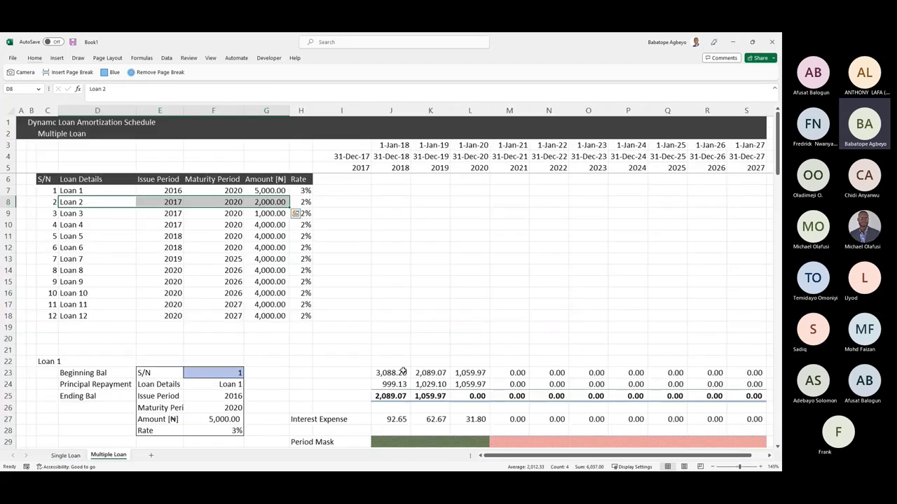
{"action": "left_click", "coordinate": [392, 382]}
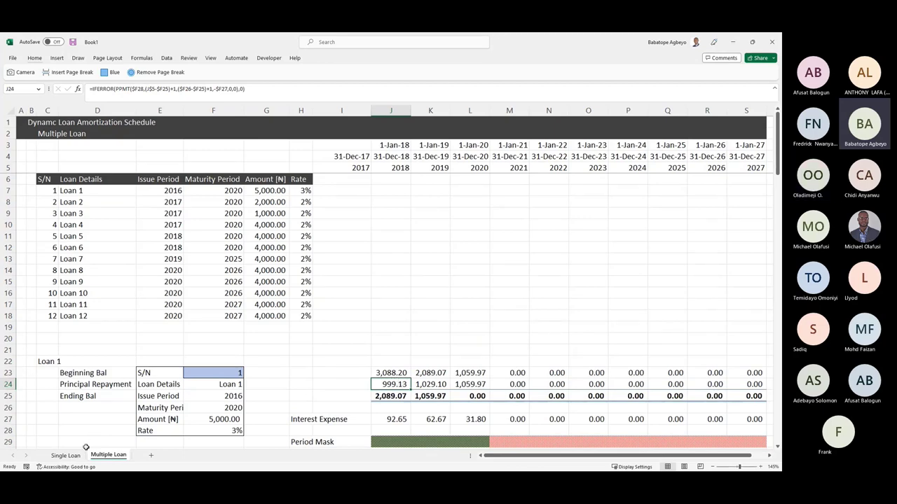
{"action": "left_click", "coordinate": [66, 456]}
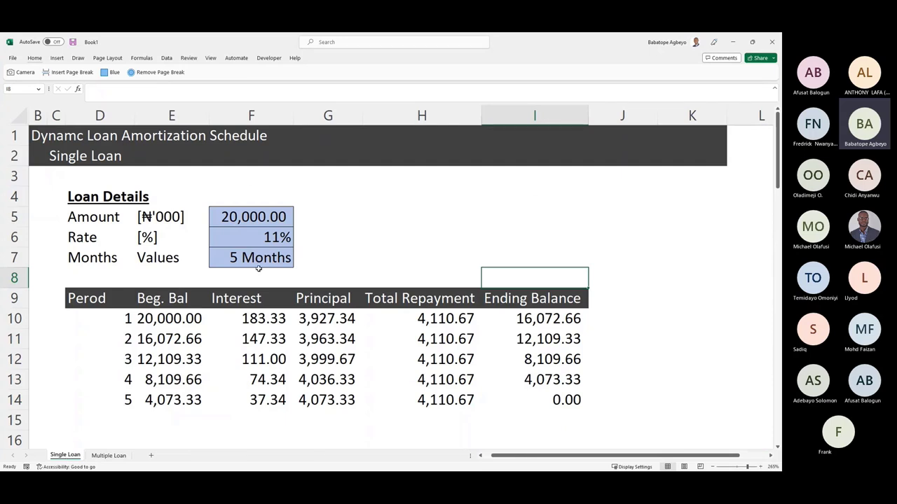
{"action": "left_click", "coordinate": [319, 320]}
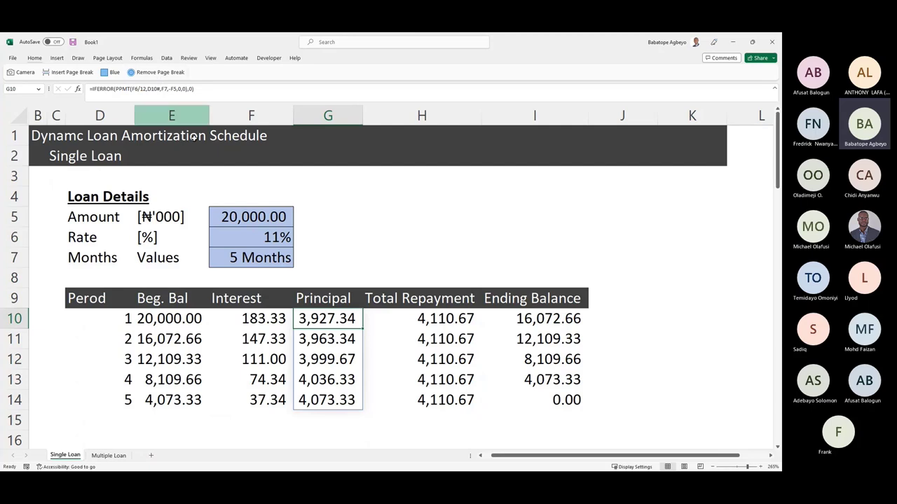
{"action": "left_click", "coordinate": [365, 267]}
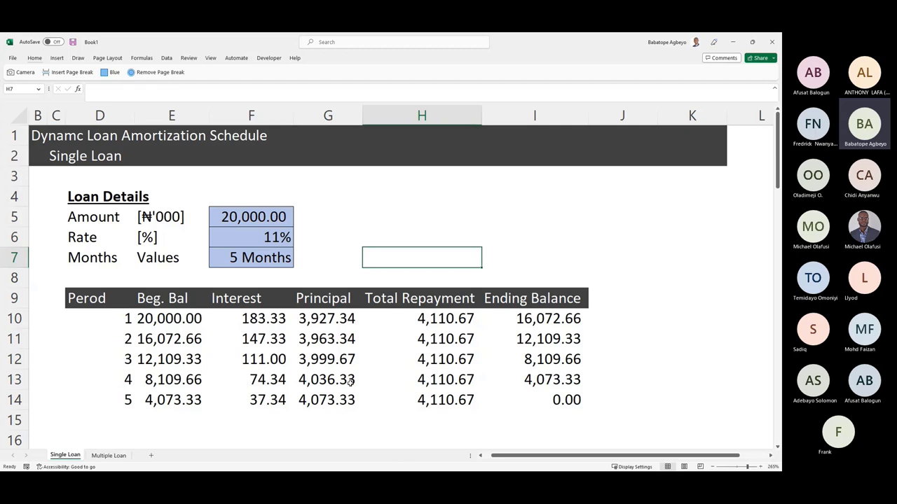
Step: Hide the gridlines on the Multiple Loan sheet
{"action": "left_click", "coordinate": [112, 456]}
{"action": "left_click", "coordinate": [282, 343]}
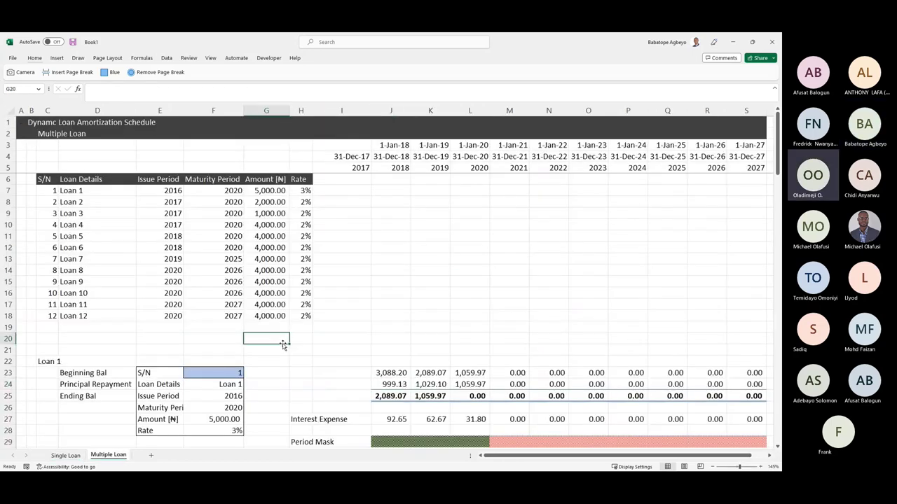
{"action": "key", "text": "alt"}
{"action": "key", "text": "w"}
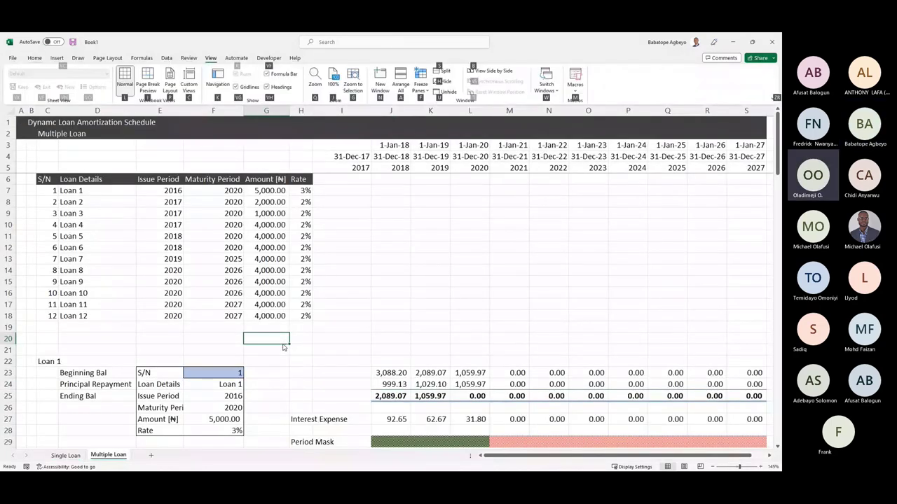
{"action": "key", "text": "v"}
{"action": "key", "text": "f"}
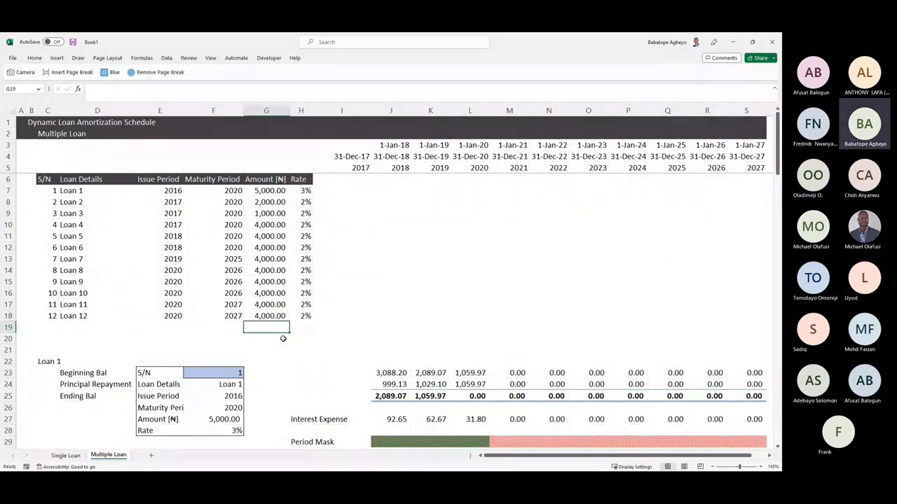
{"action": "key", "text": "Left"}
{"action": "key", "text": "Left"}
{"action": "key", "text": "Left"}
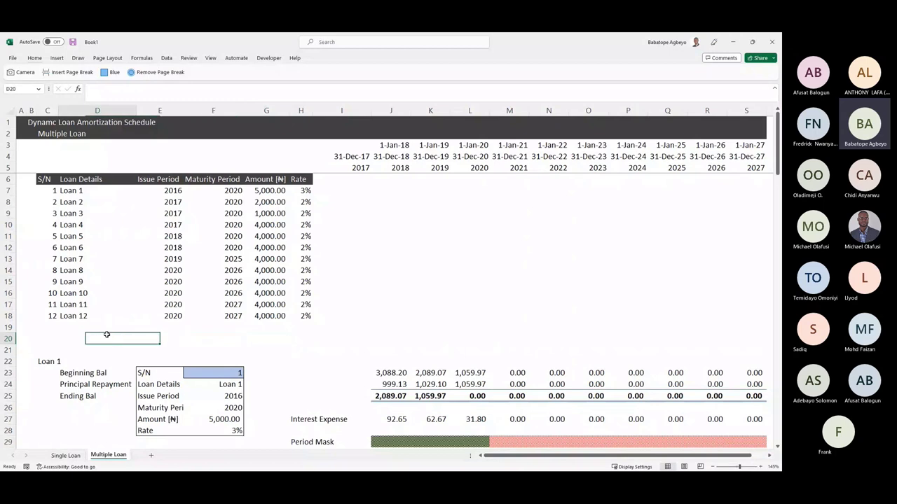
{"action": "left_click", "coordinate": [31, 327]}
{"action": "key", "text": "Left"}
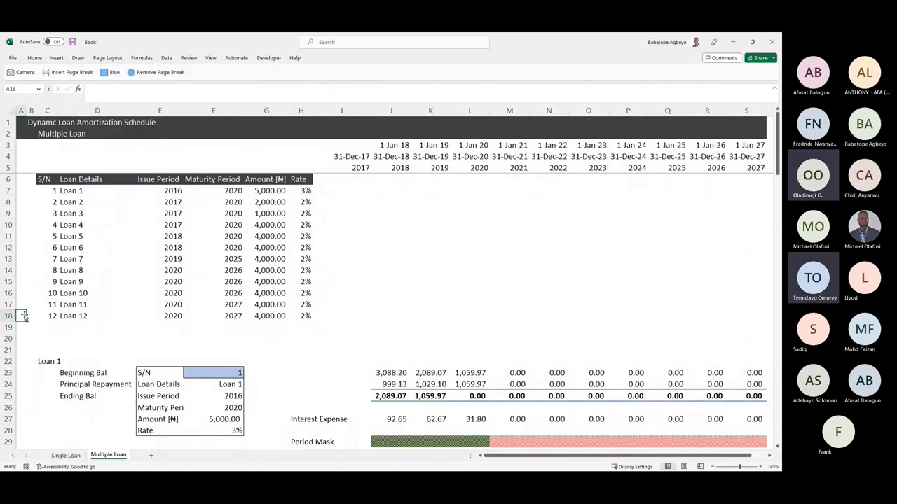
{"action": "left_click", "coordinate": [37, 335]}
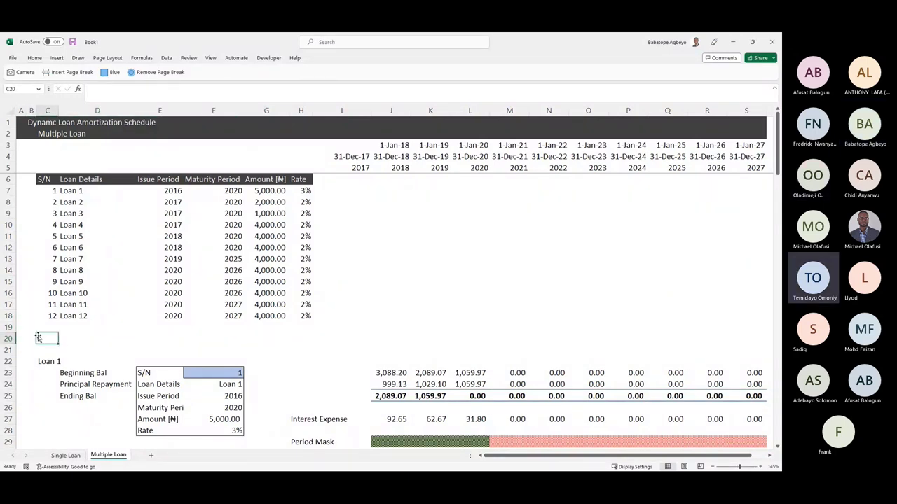